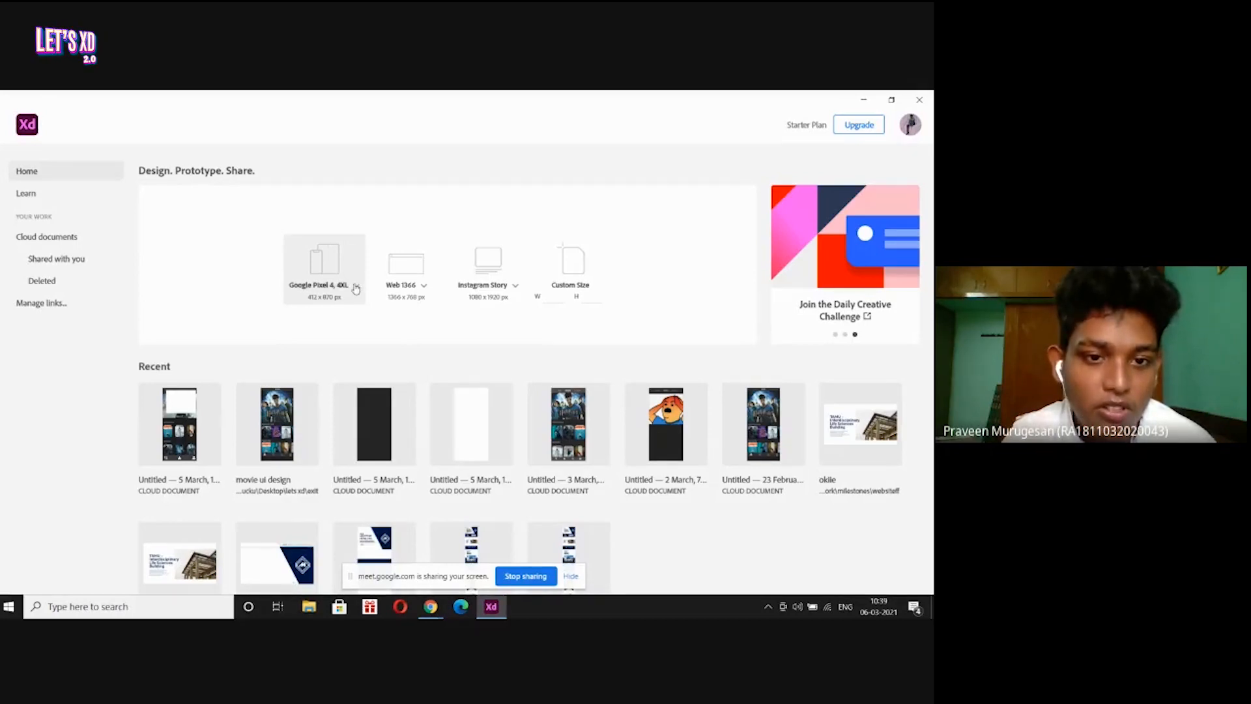
Create a new blank document from the Google Pixel 4, 4XL (412 × 870) preset.
click(355, 287)
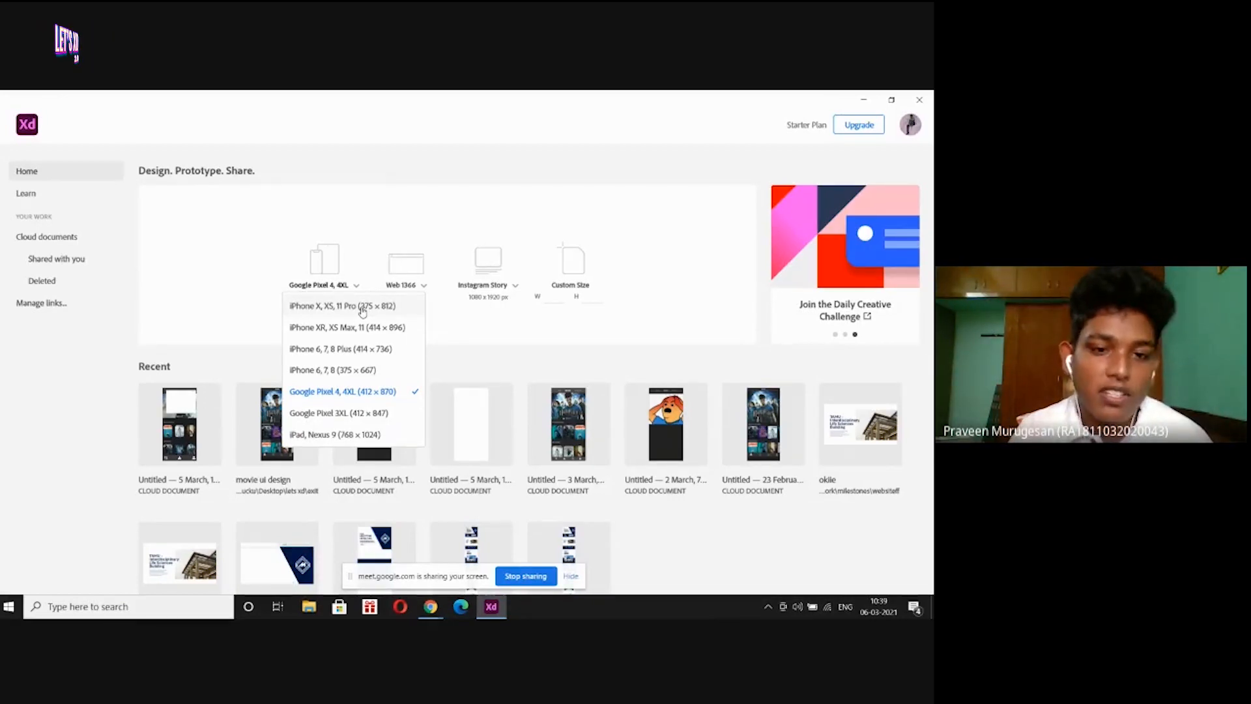
click(394, 392)
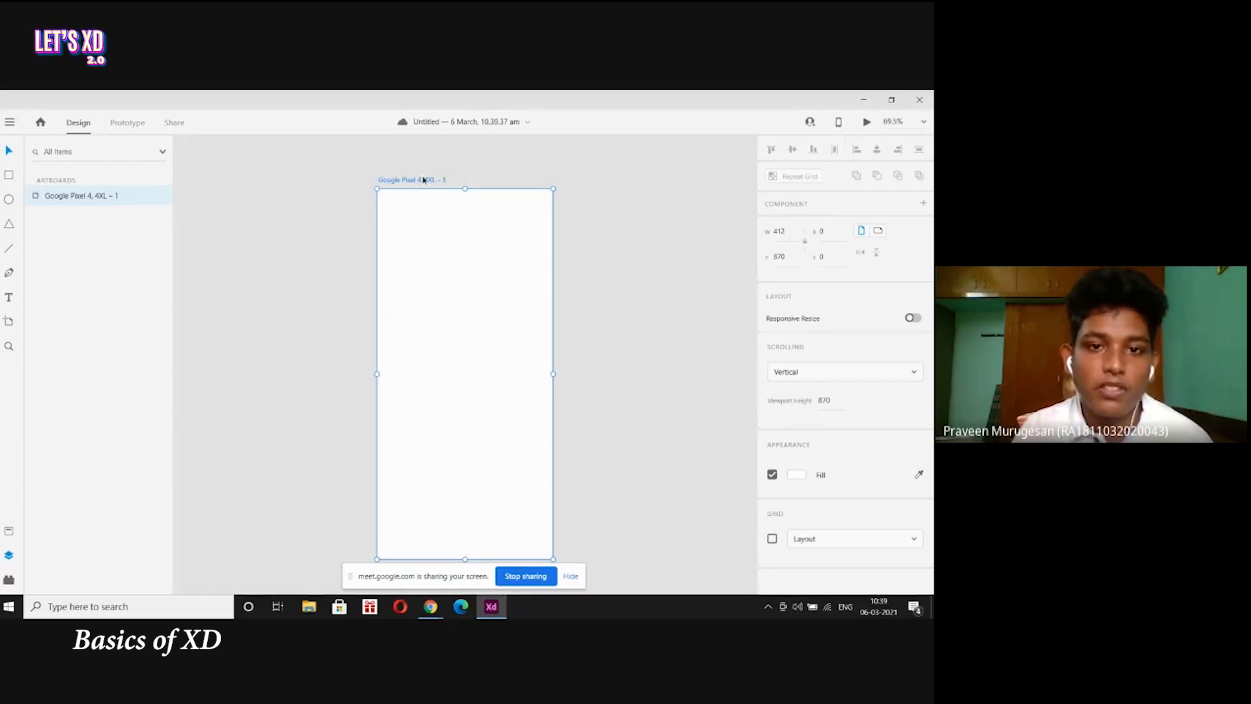
Replace the artboard's title label with the name 'MOVIE PAGE'.
scroll(446, 184, up, 10)
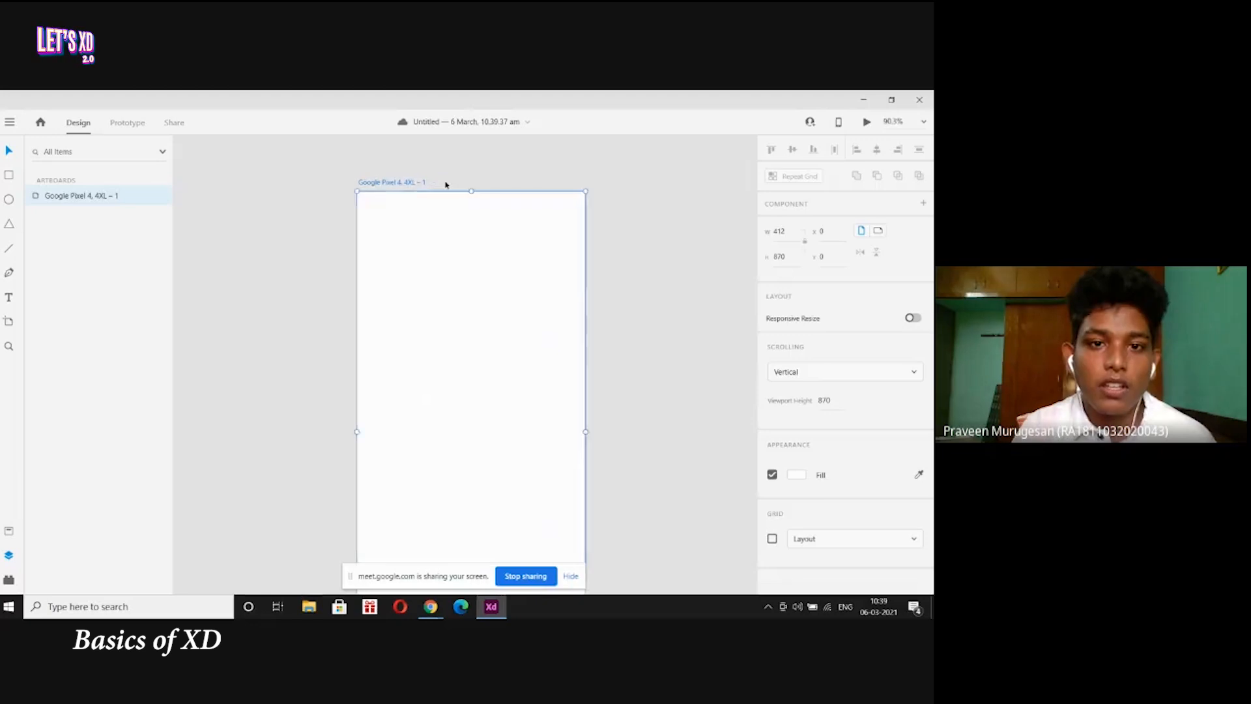
scroll(446, 184, down, 4)
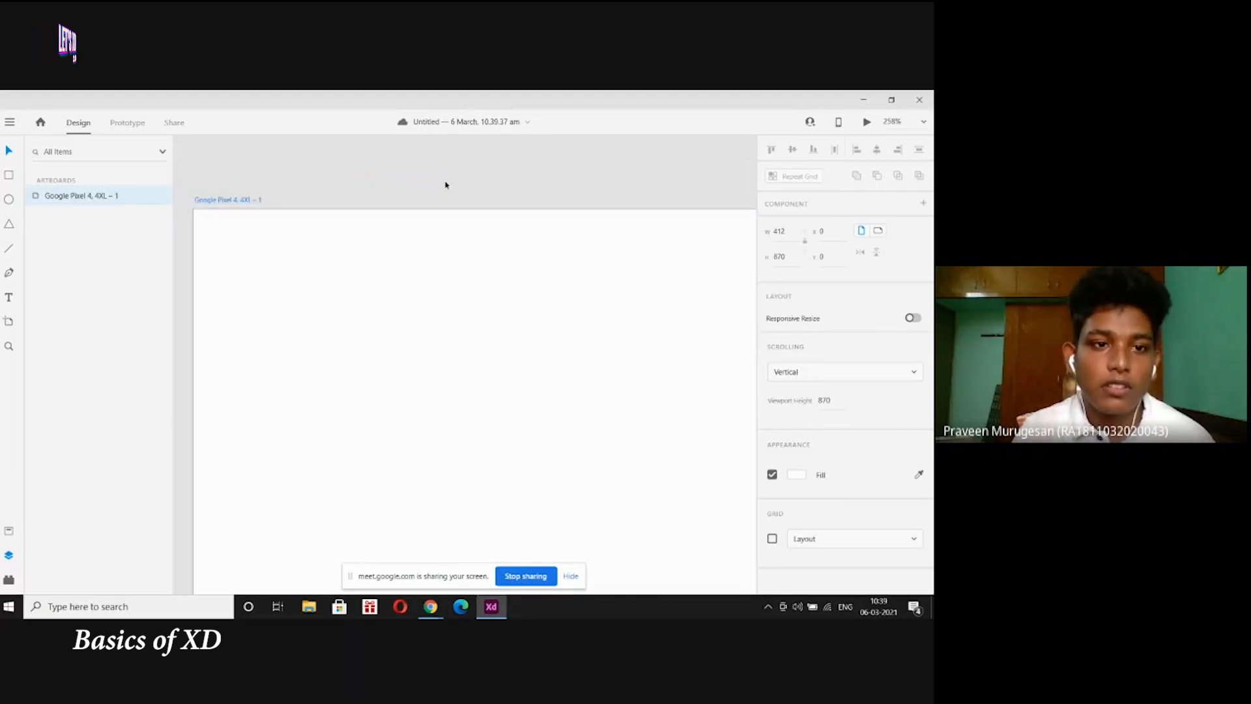
double_click(226, 199)
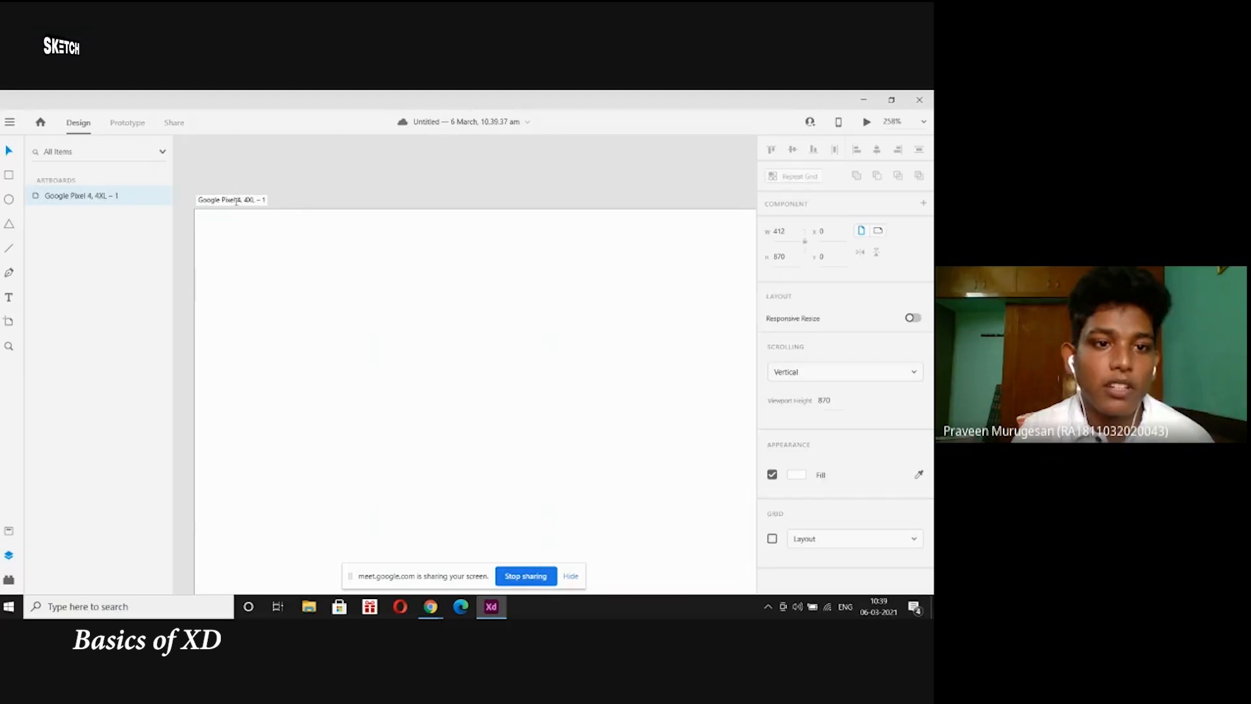
double_click(235, 200)
key(ctrl+a)
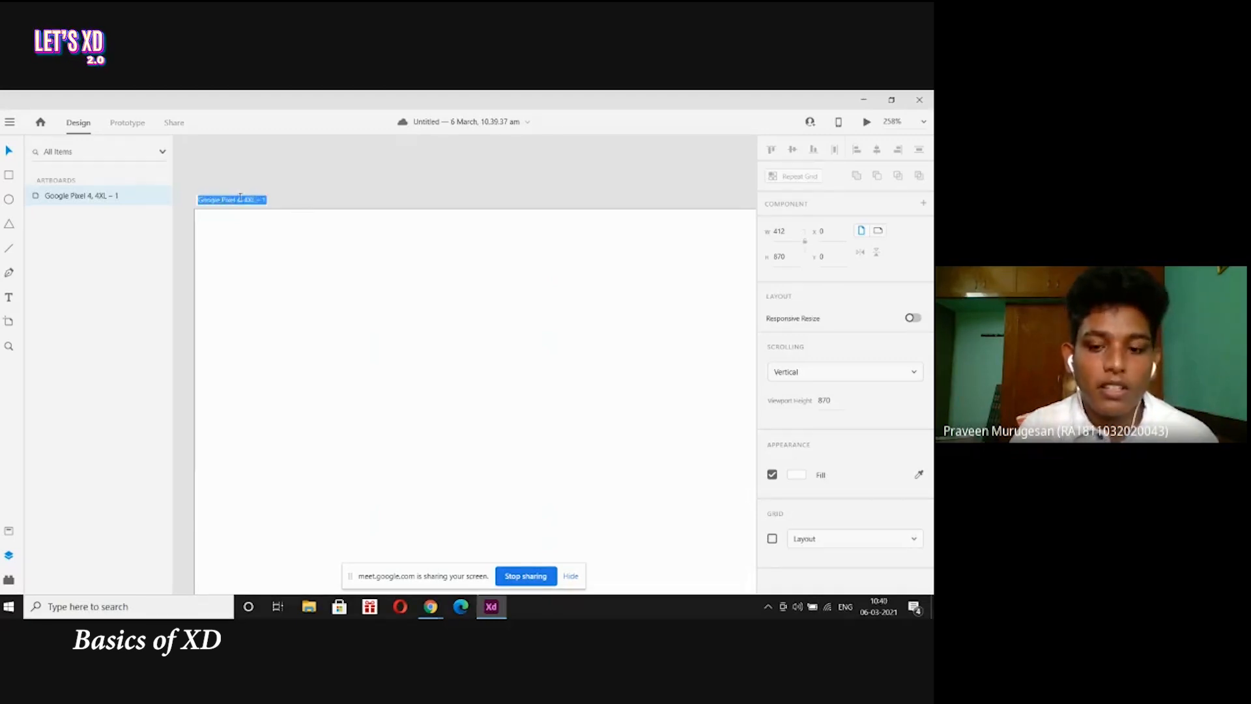
key(BackSpace)
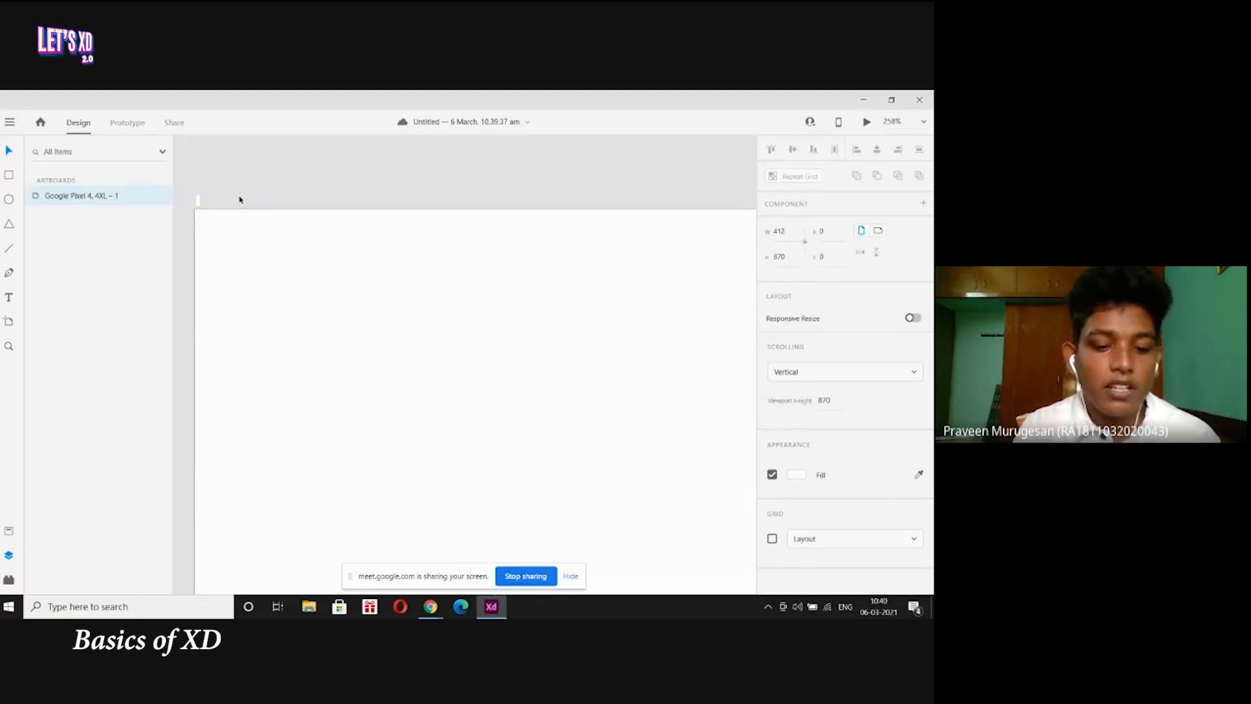
text(MOVIE PAGE)
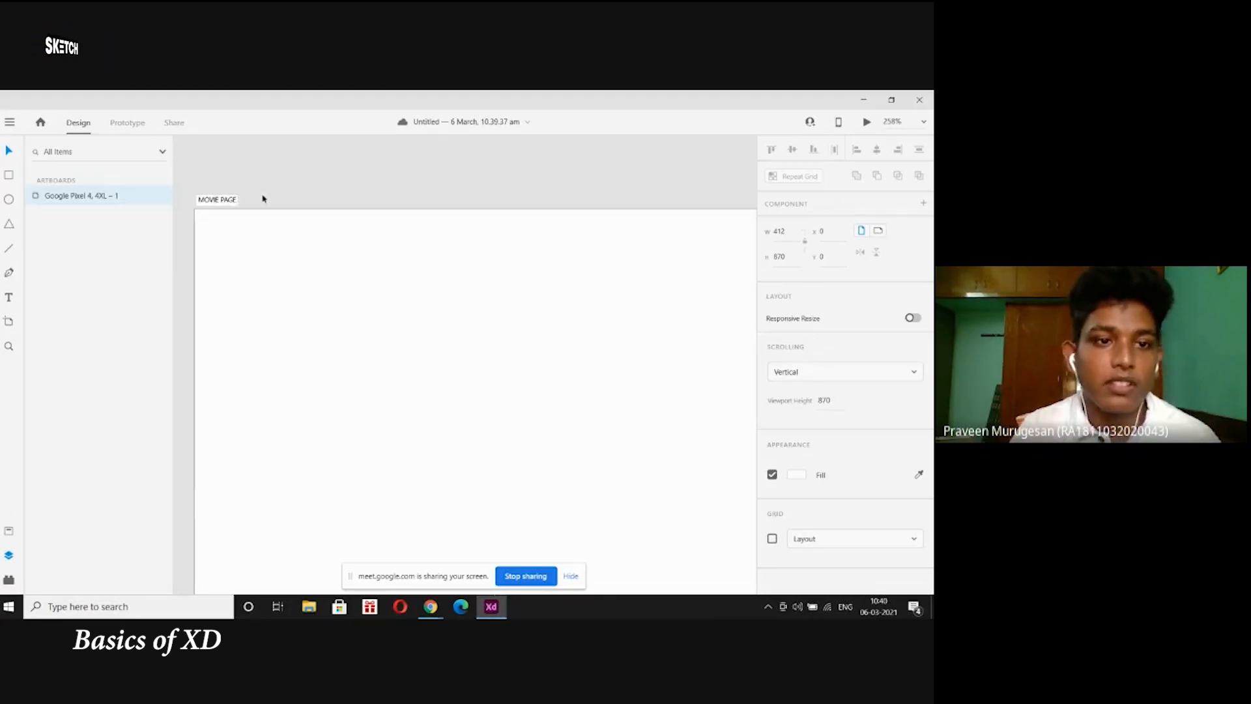
click(309, 172)
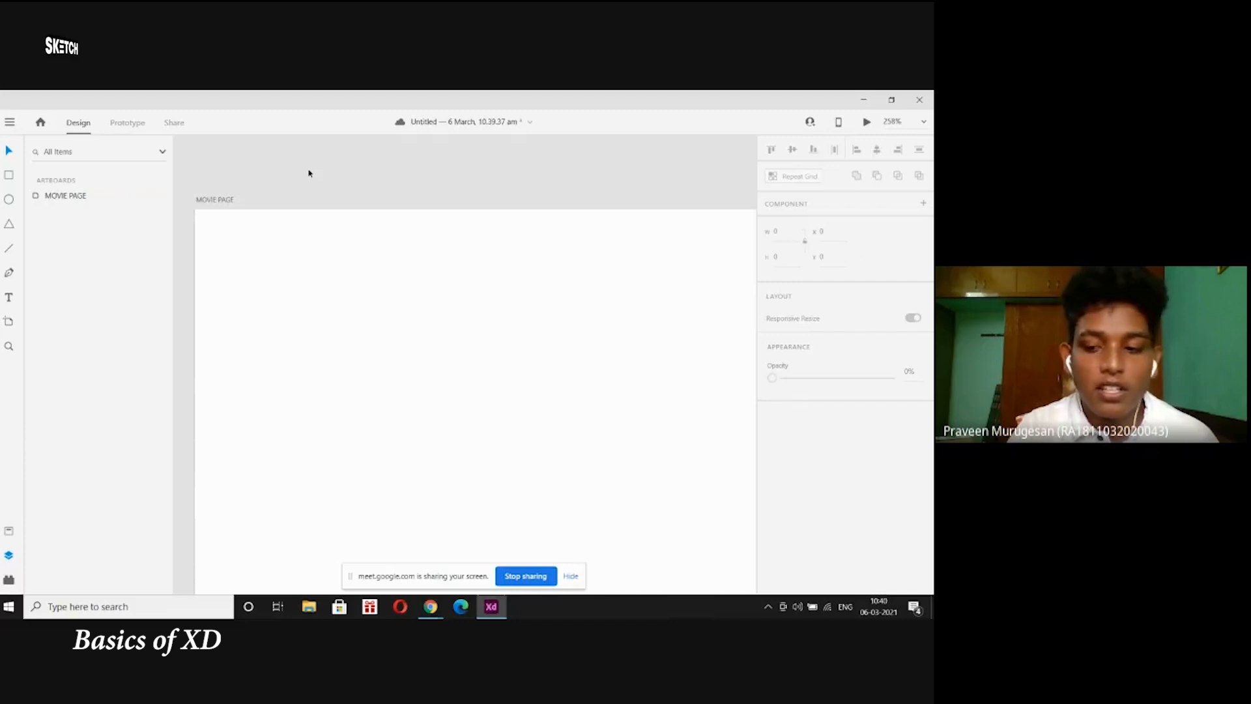
key(ctrl+1)
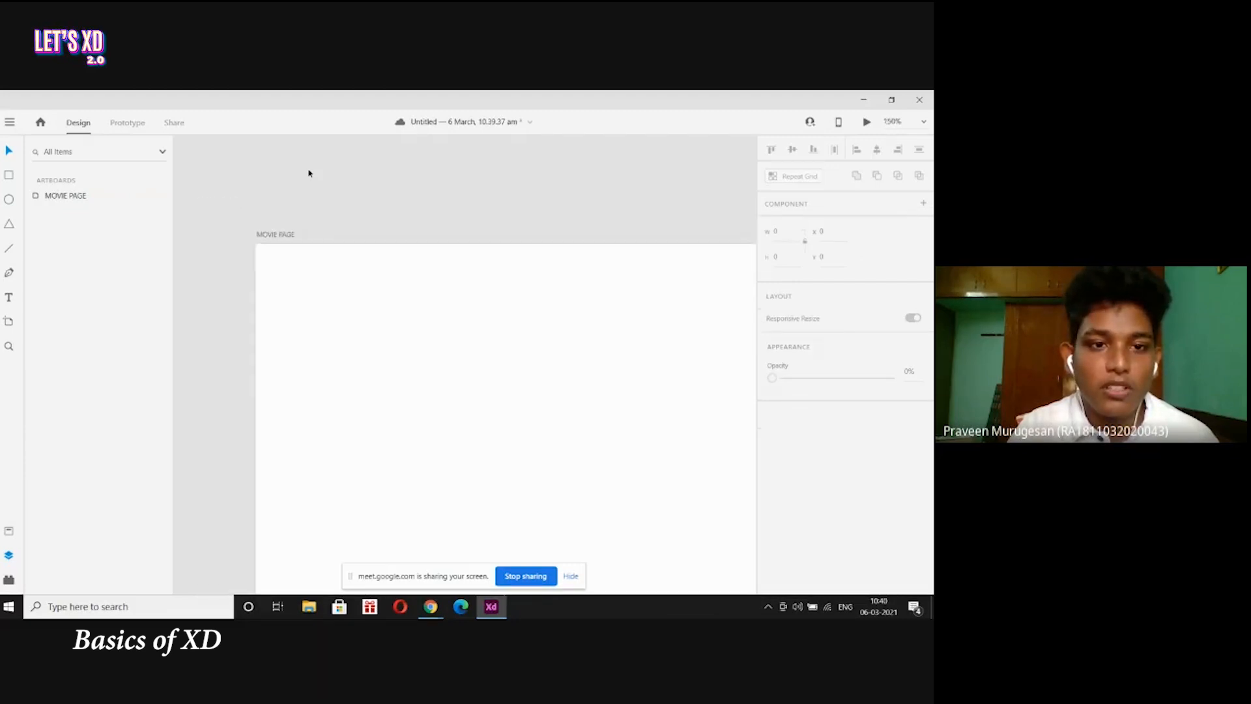
key(ctrl+2)
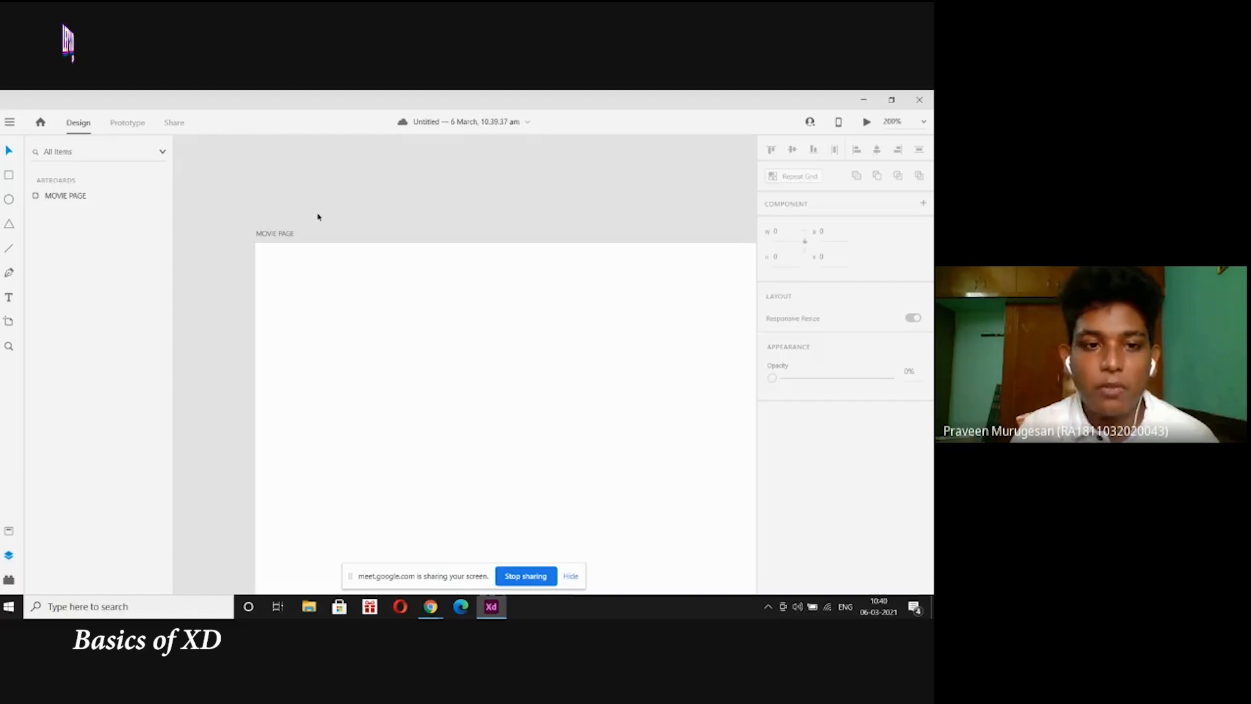
key(ctrl+equal)
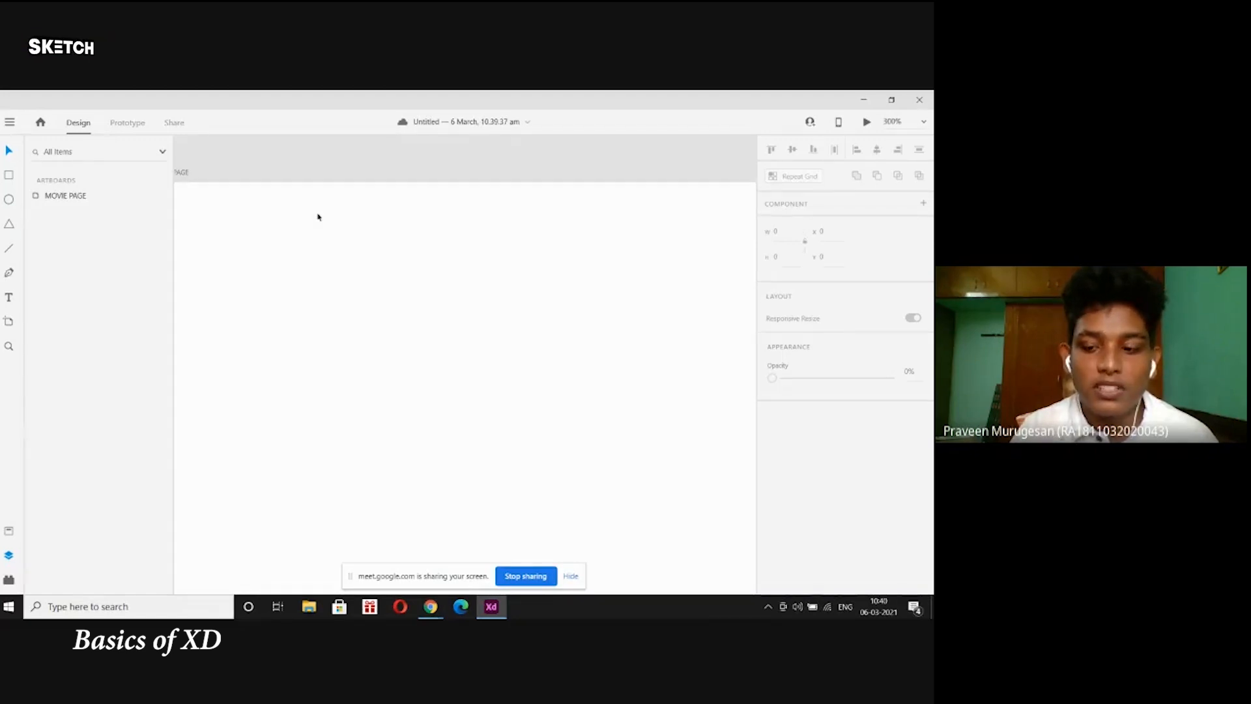
key(ctrl+minus)
key(ctrl+minus)
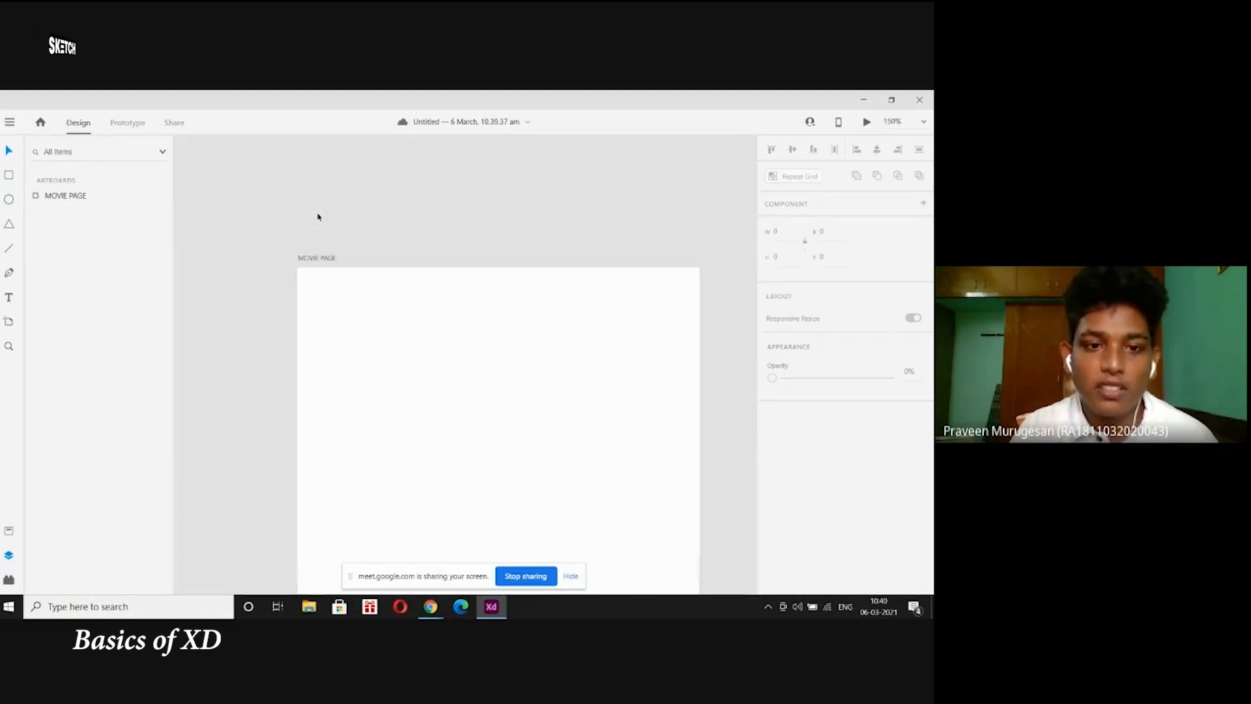
key(ctrl+equal)
key(ctrl+equal)
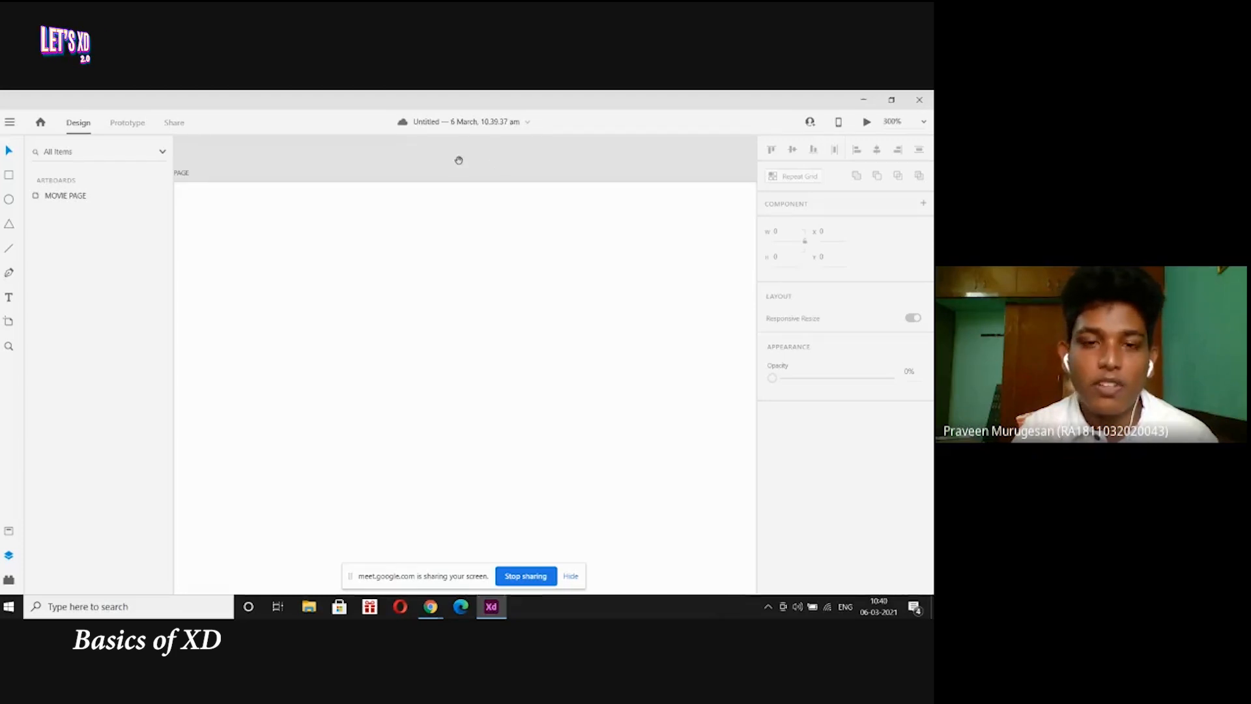
drag(458, 160, 591, 205)
drag(285, 183, 403, 207)
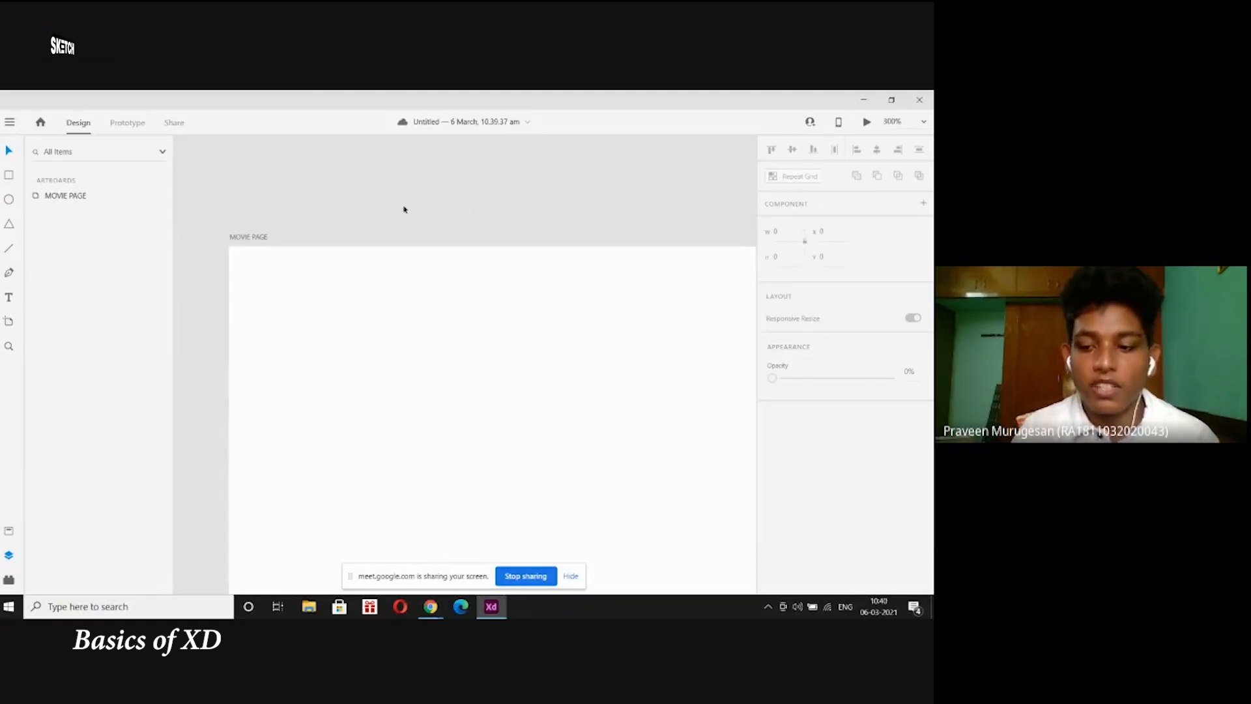
key(ctrl+minus)
key(ctrl+minus)
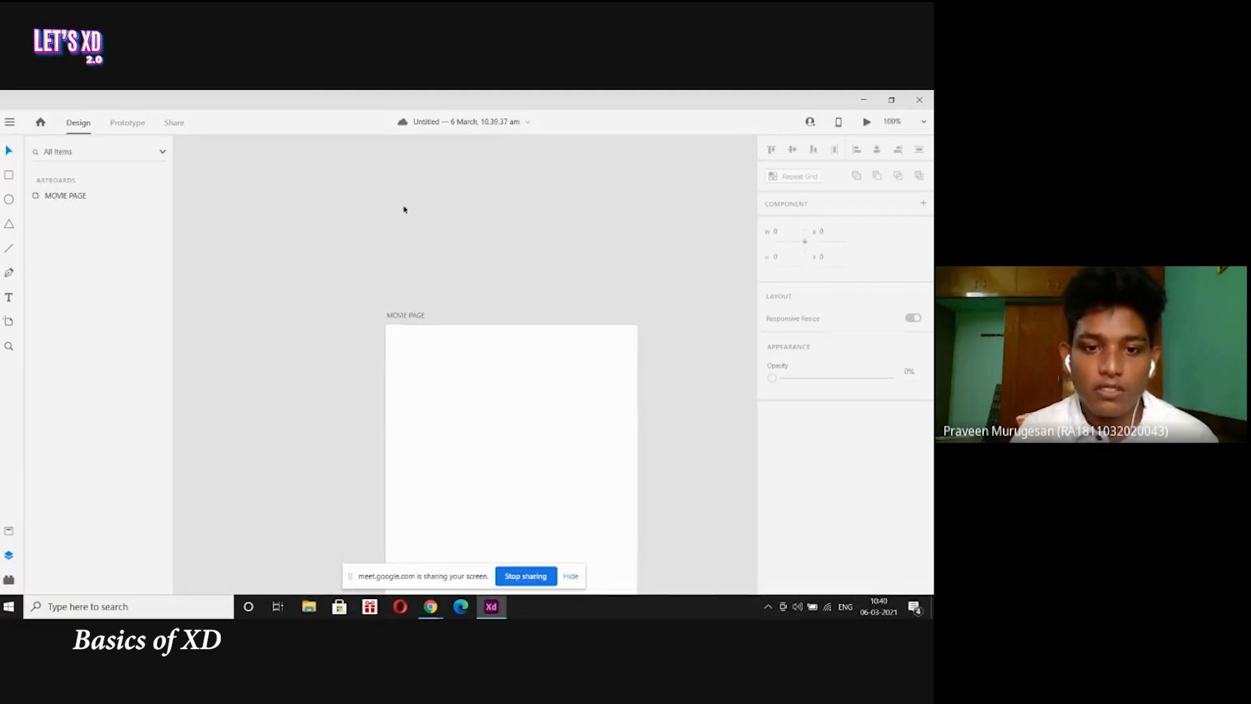
scroll(404, 209, down, 5)
key(ctrl+minus)
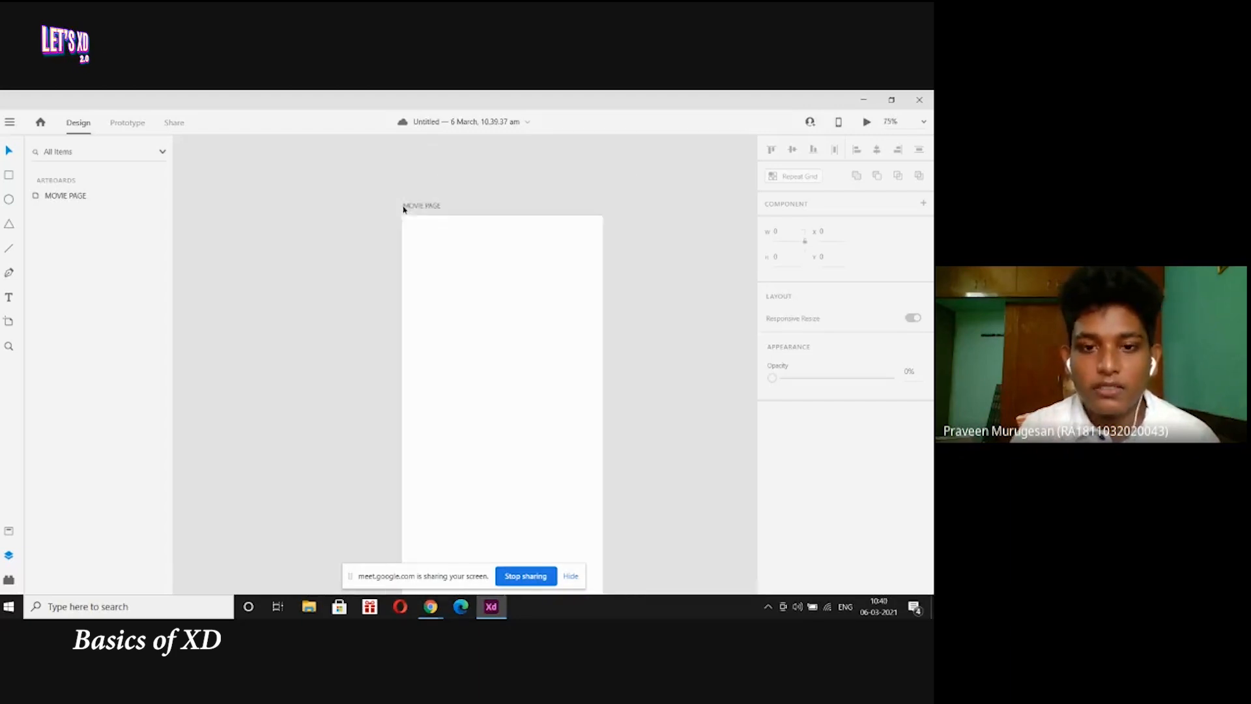
drag(471, 198, 359, 179)
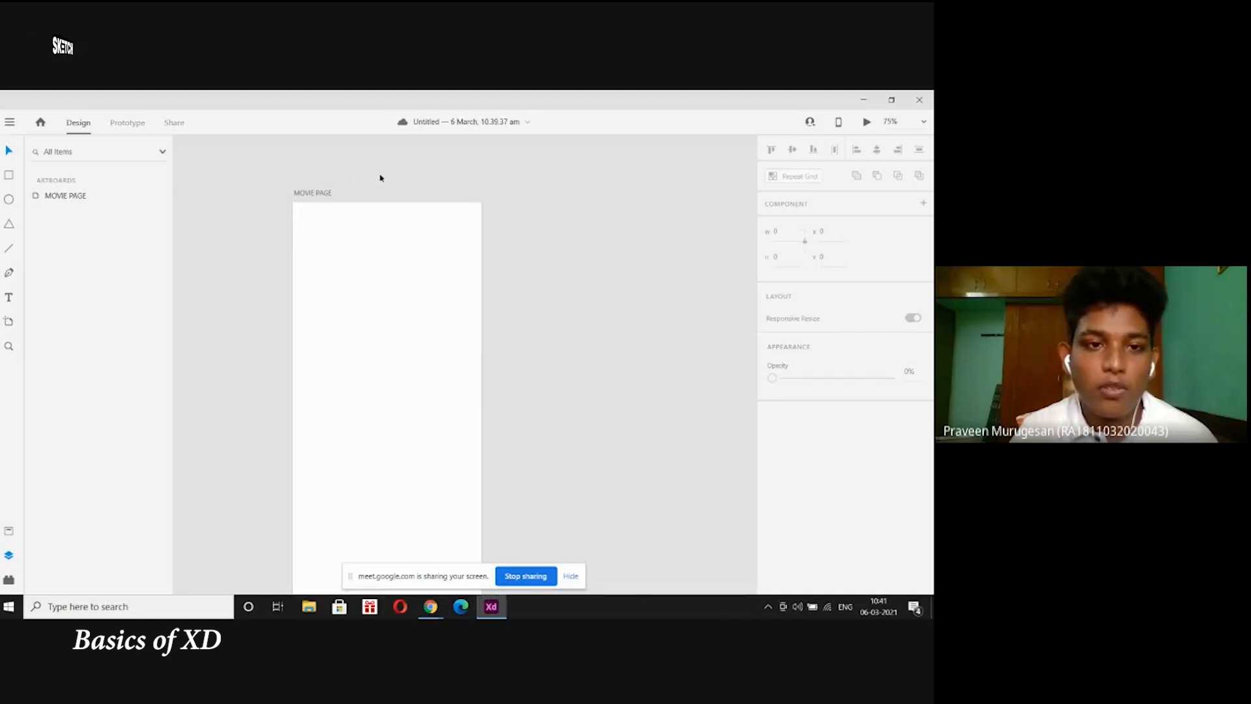
key(ctrl+minus)
key(ctrl+plus)
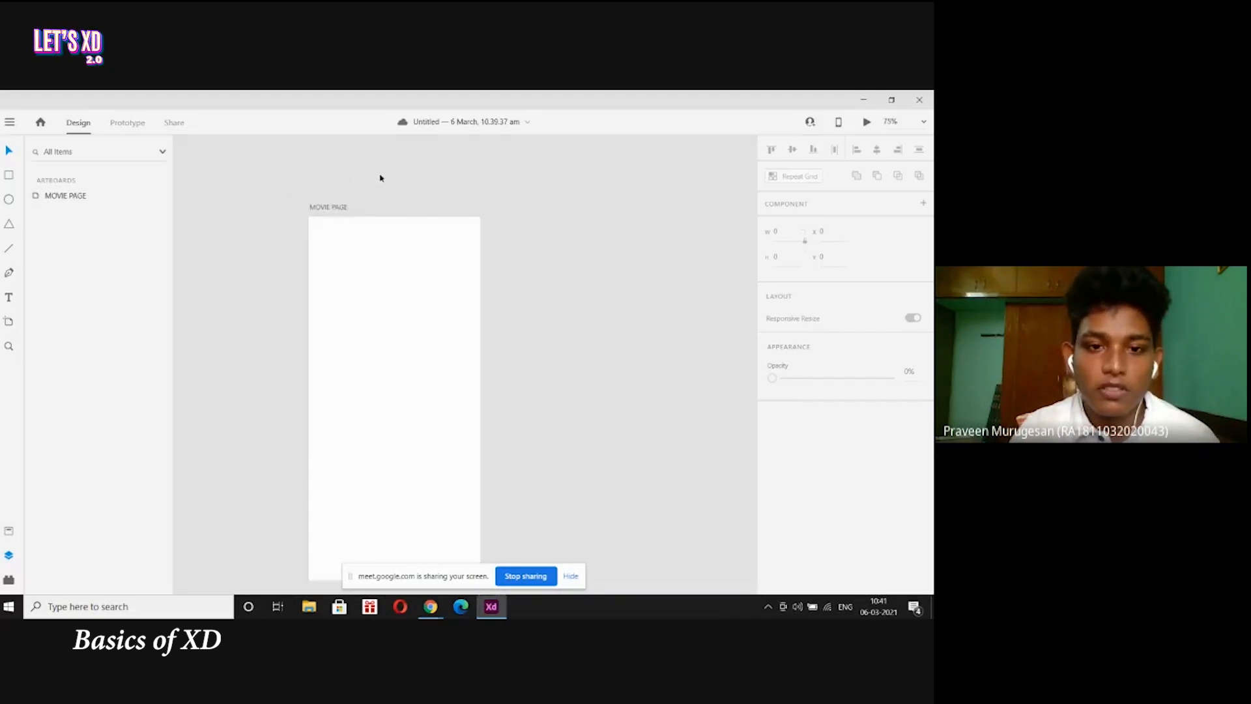
click(327, 192)
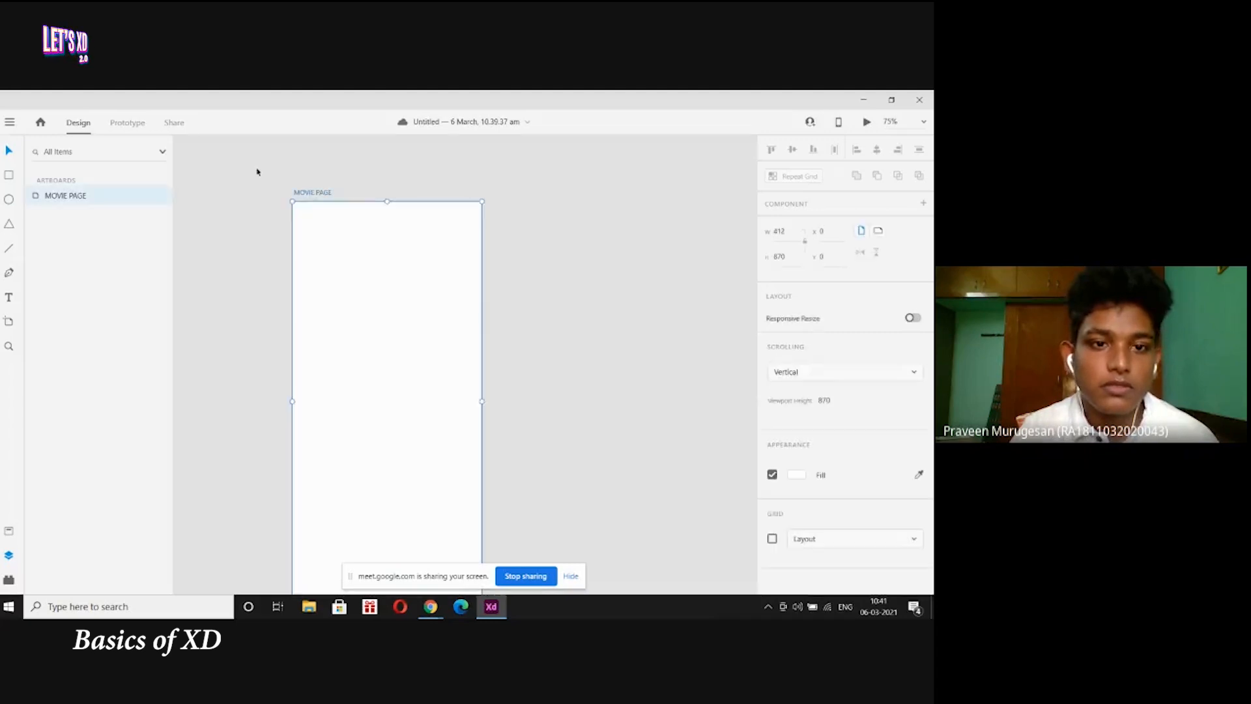
click(252, 171)
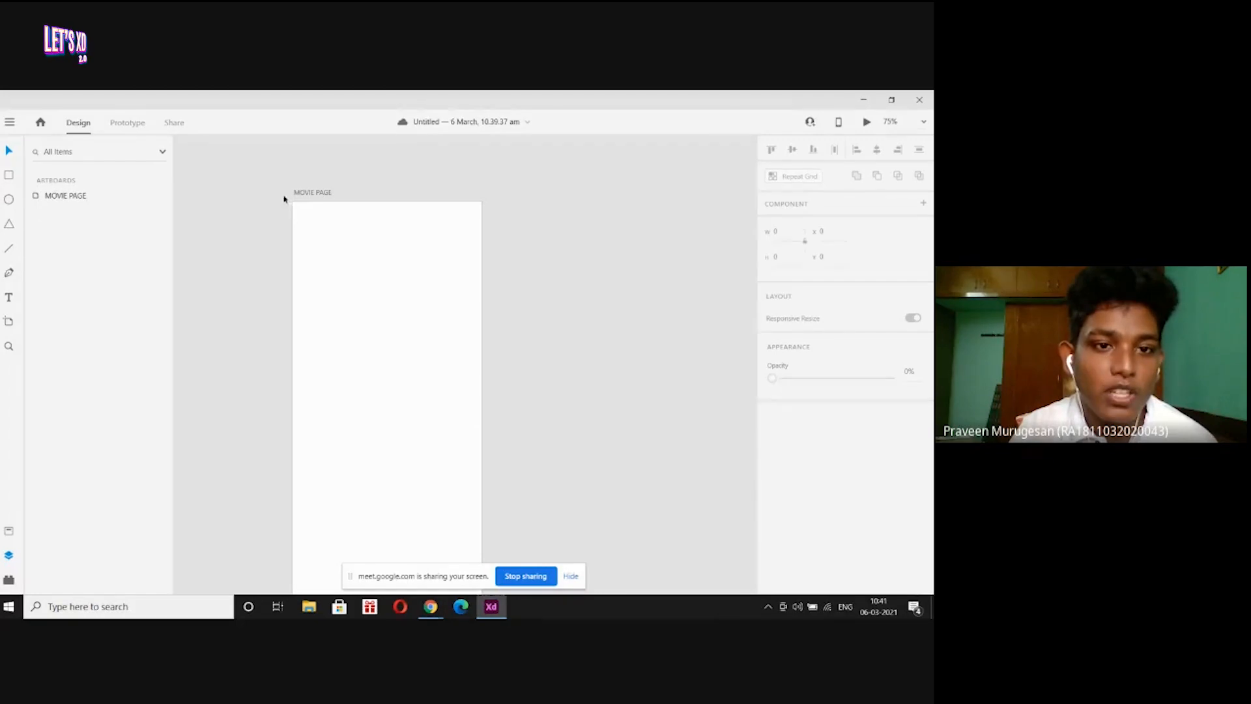
click(311, 193)
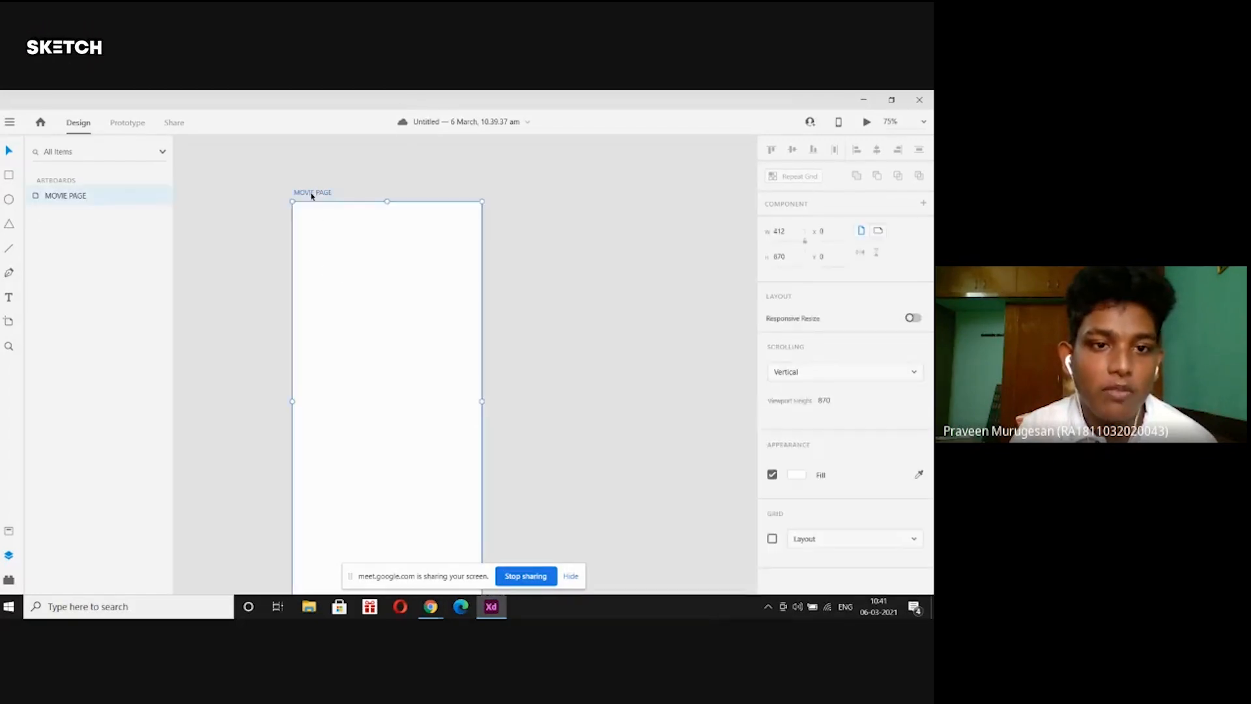
click(239, 161)
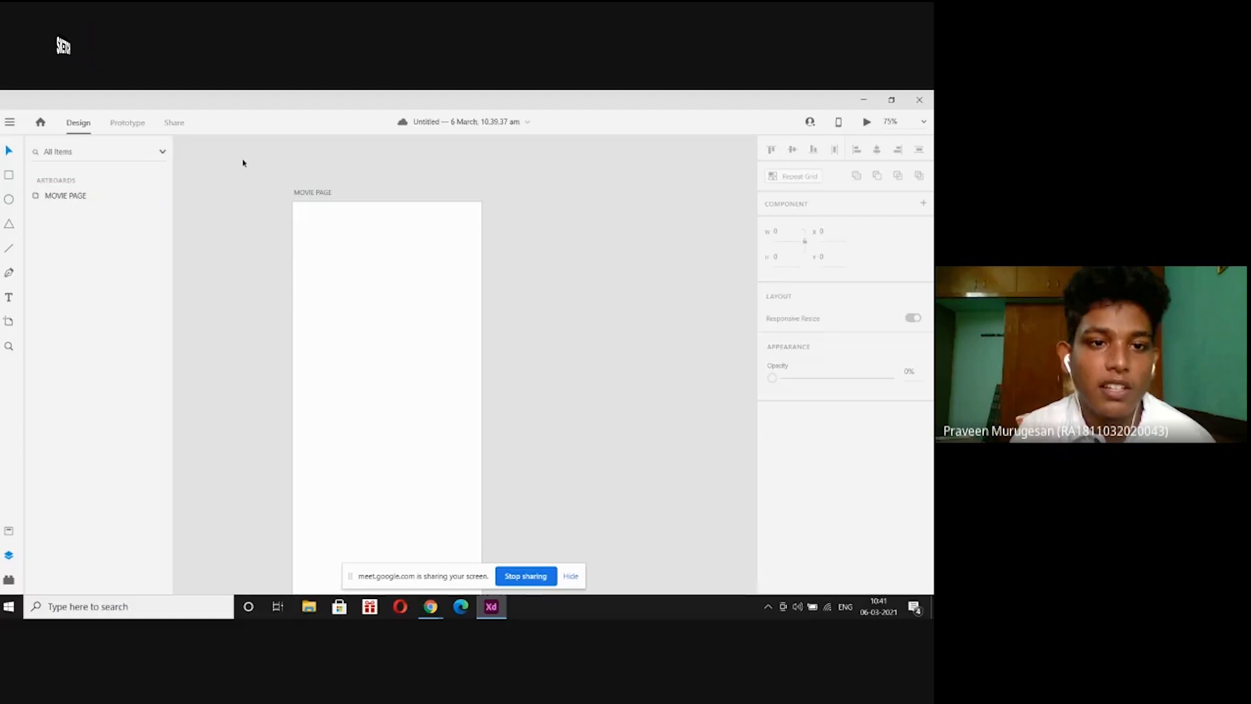
click(322, 191)
click(228, 193)
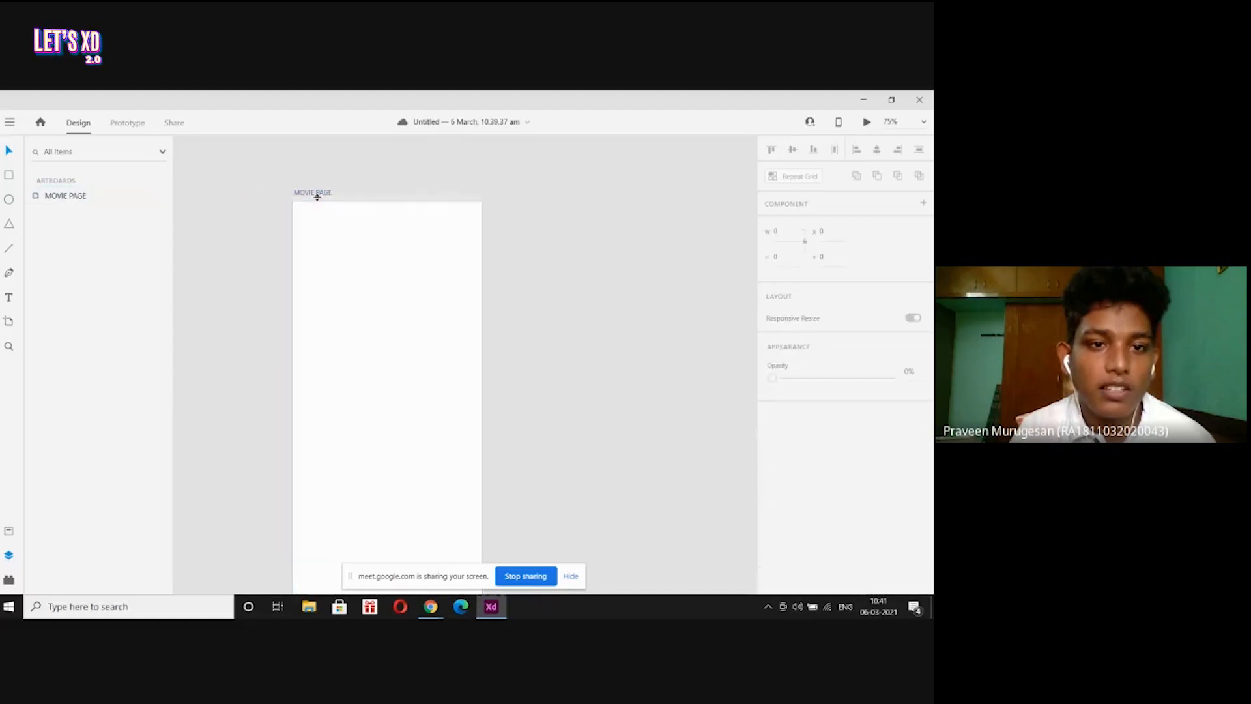
click(315, 194)
click(264, 197)
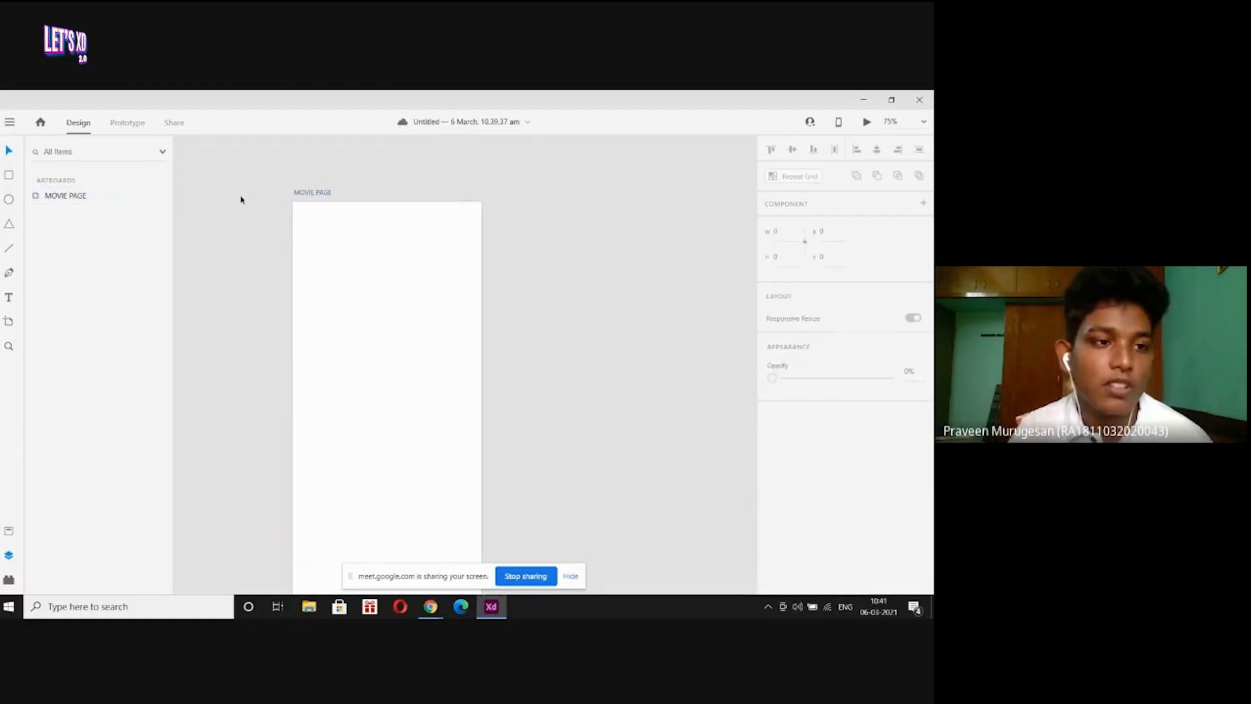
Draw several practice rectangles and squares on the artboard, undoing each one.
click(11, 178)
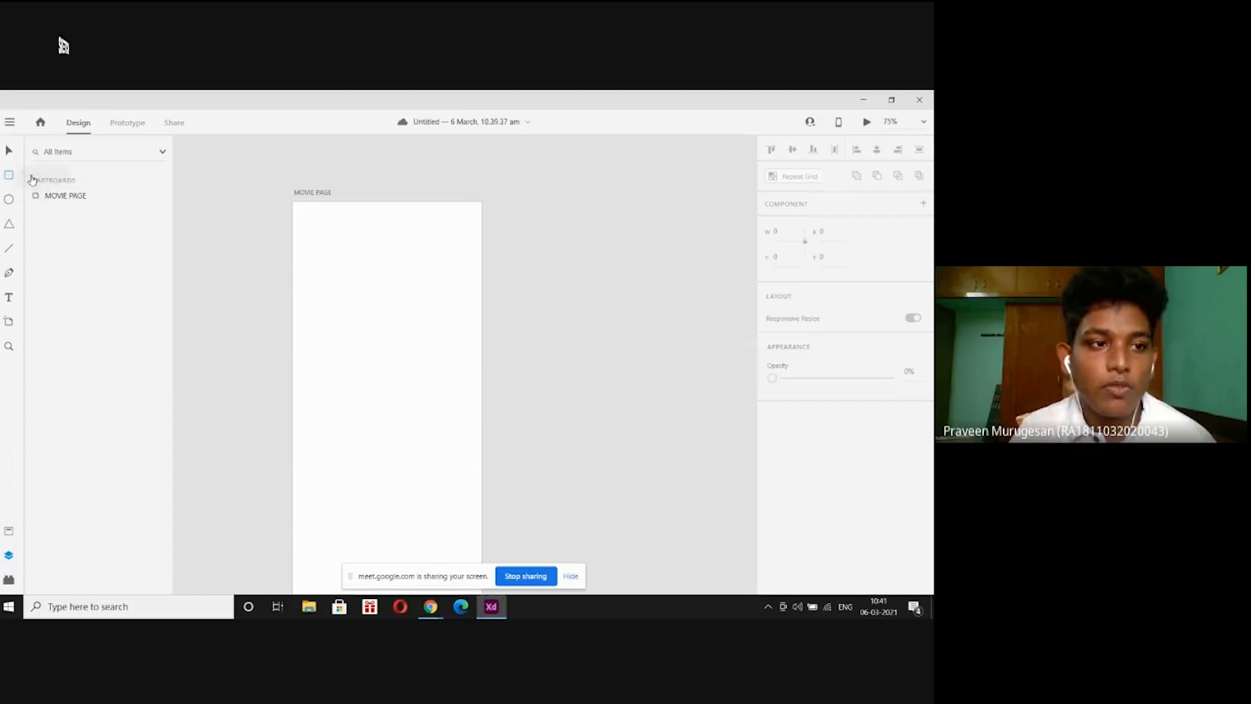
mouse_move(255, 241)
mouse_down()
mouse_move(405, 413)
mouse_move(724, 439)
mouse_up()
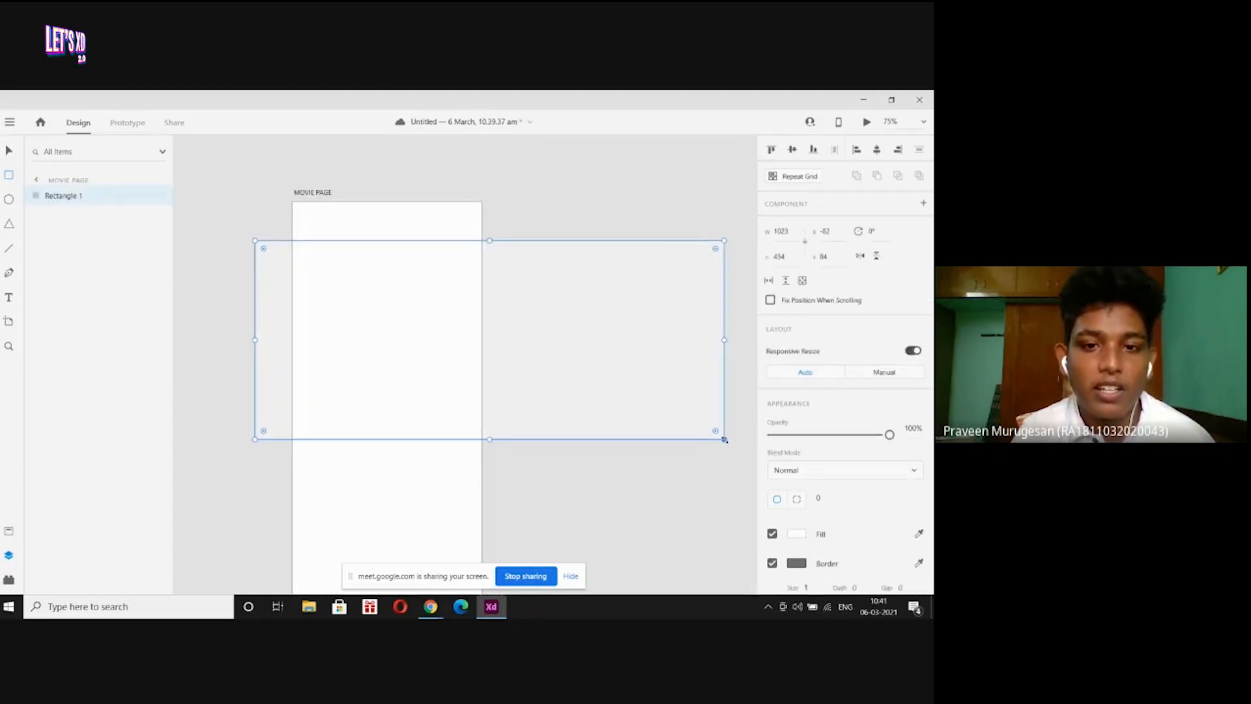
key(ctrl+z)
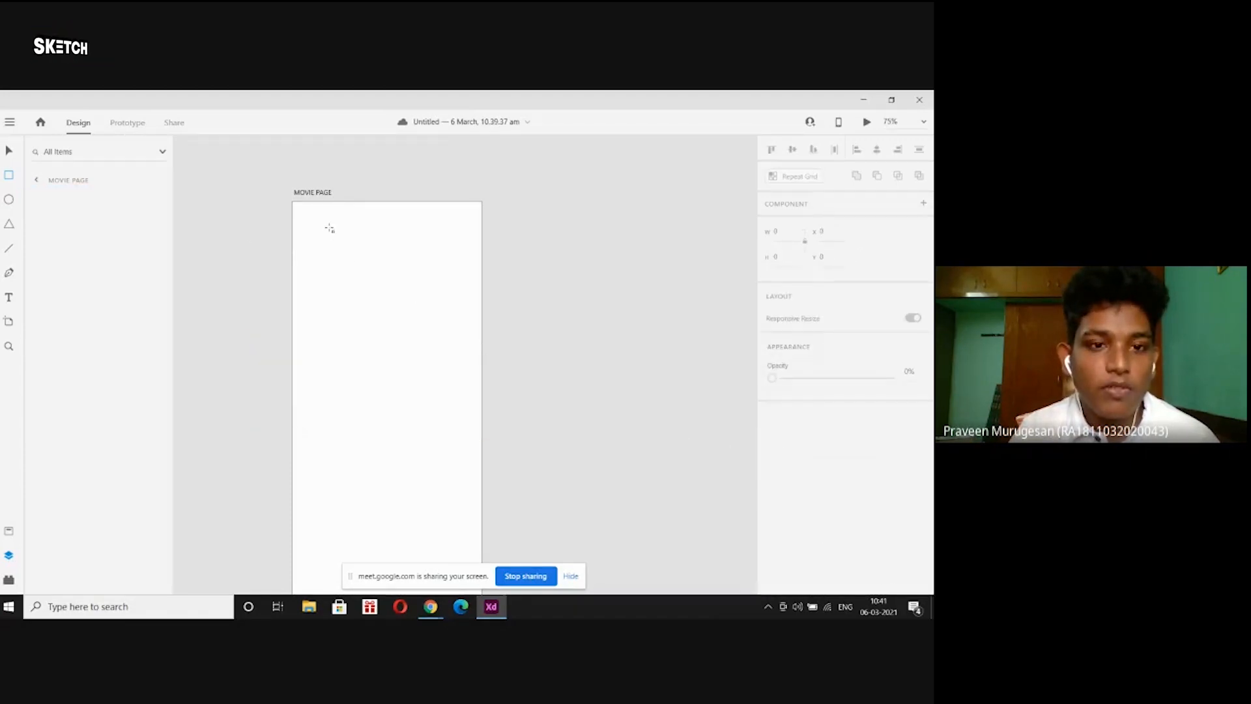
drag(326, 224, 404, 302)
drag(419, 345, 467, 405)
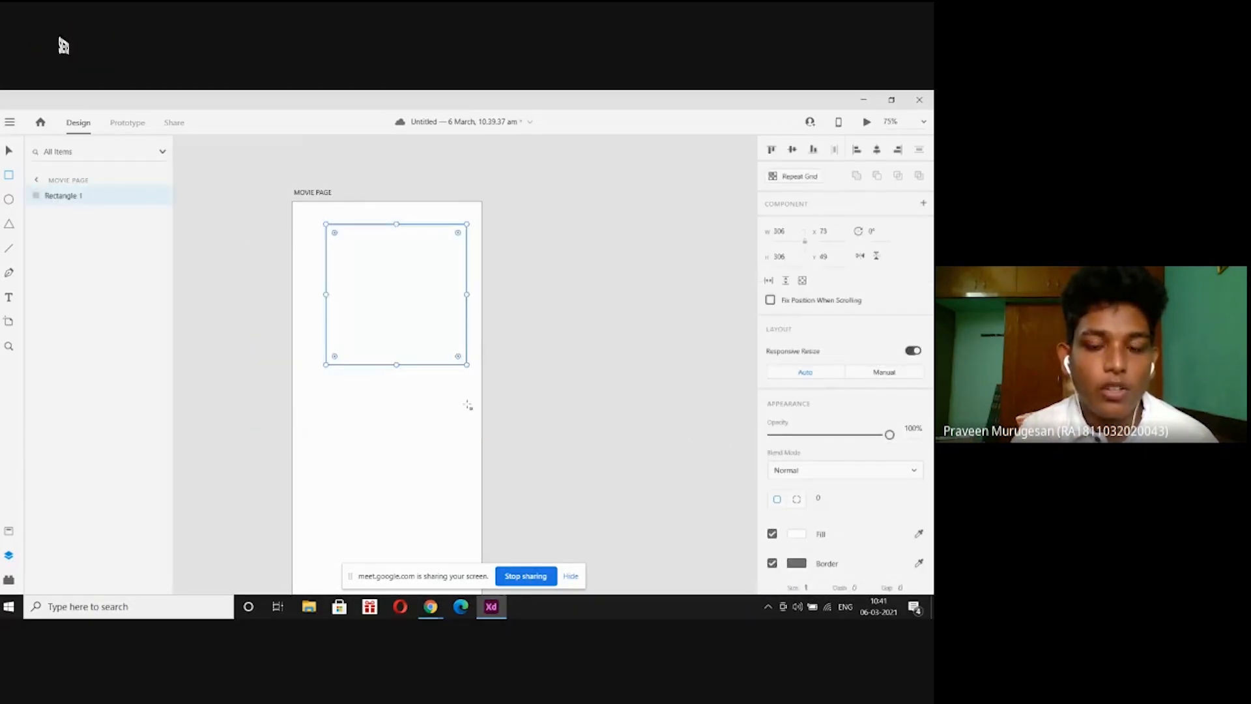
key(ctrl+z)
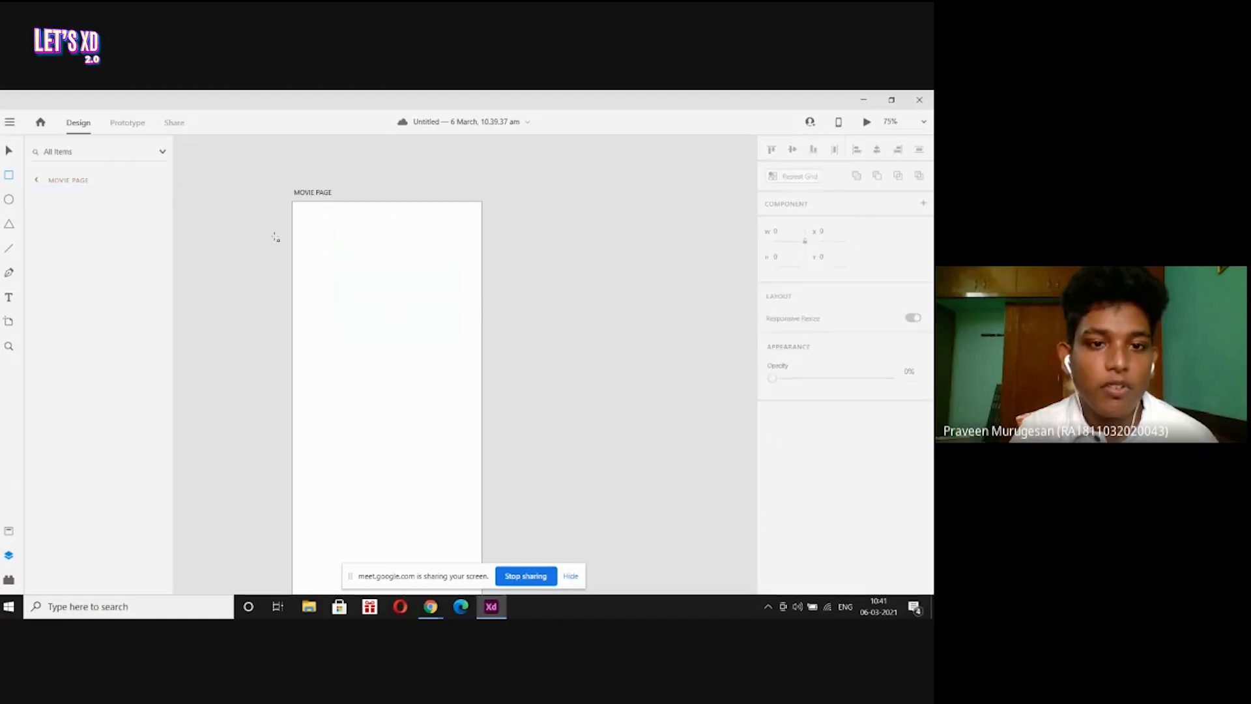
drag(274, 236, 657, 397)
key(ctrl+z)
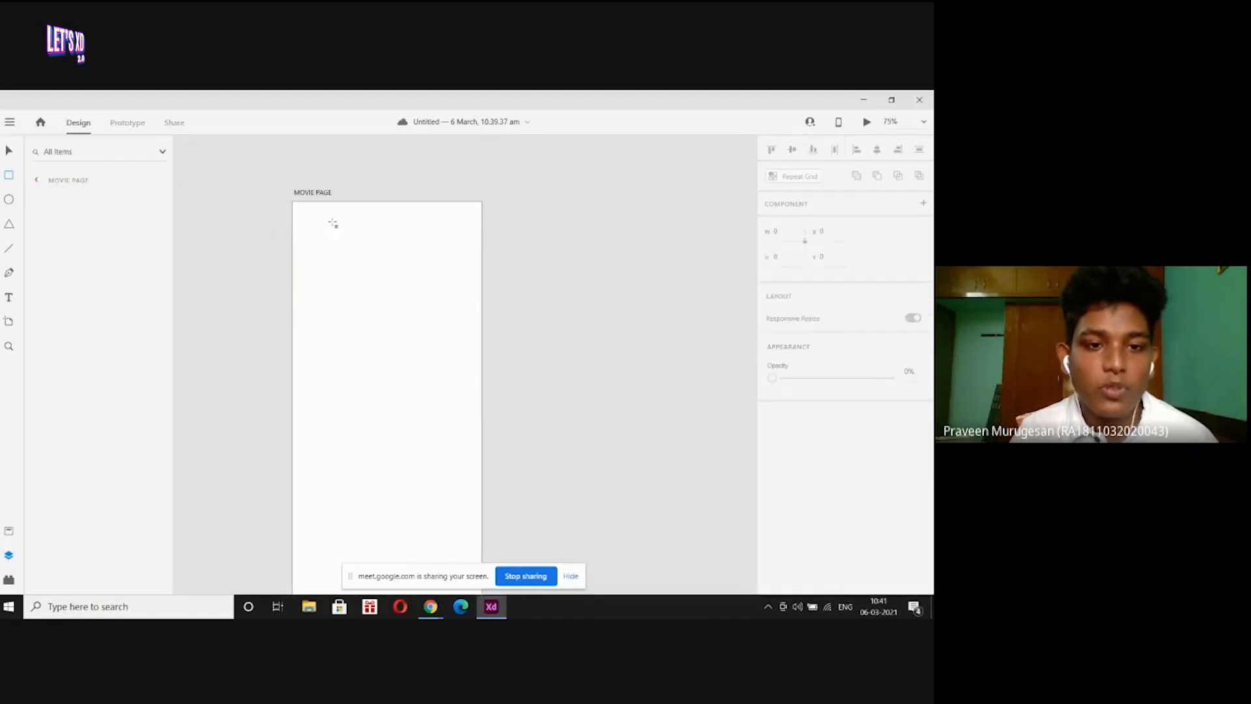
drag(330, 221, 426, 316)
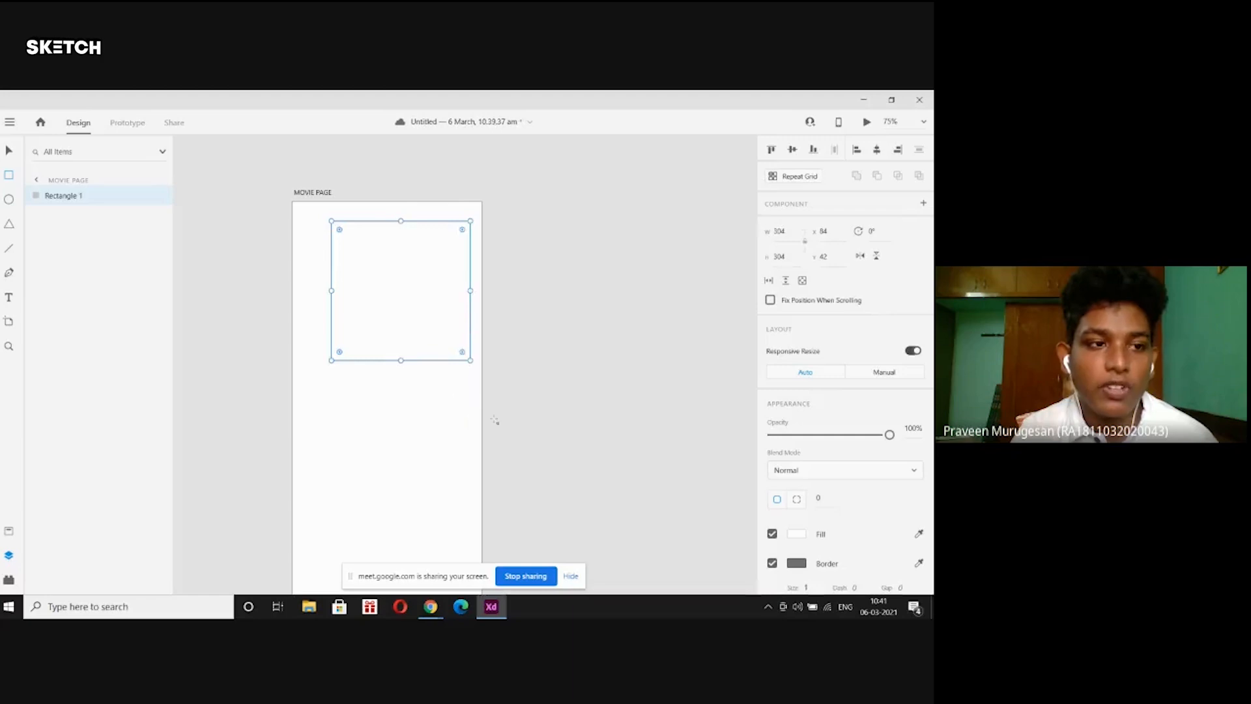
key(ctrl+z)
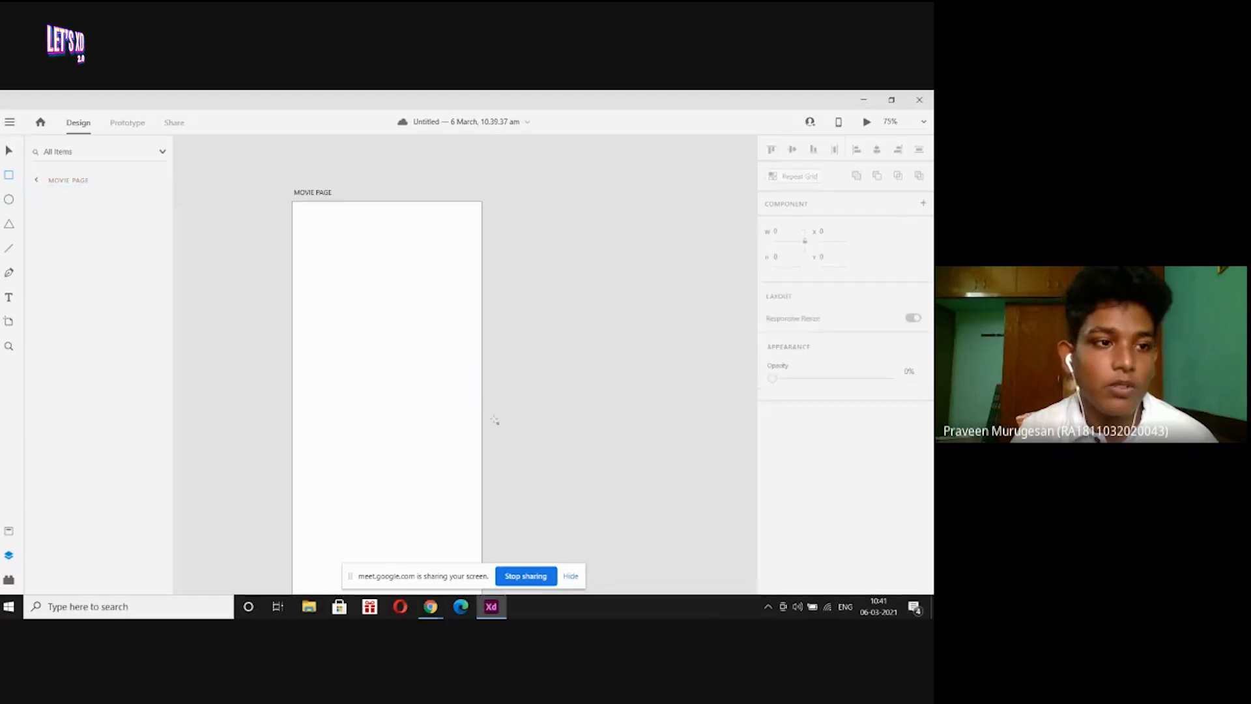
Draw a wide ellipse and a circle, removing each so the artboard stays empty.
click(11, 202)
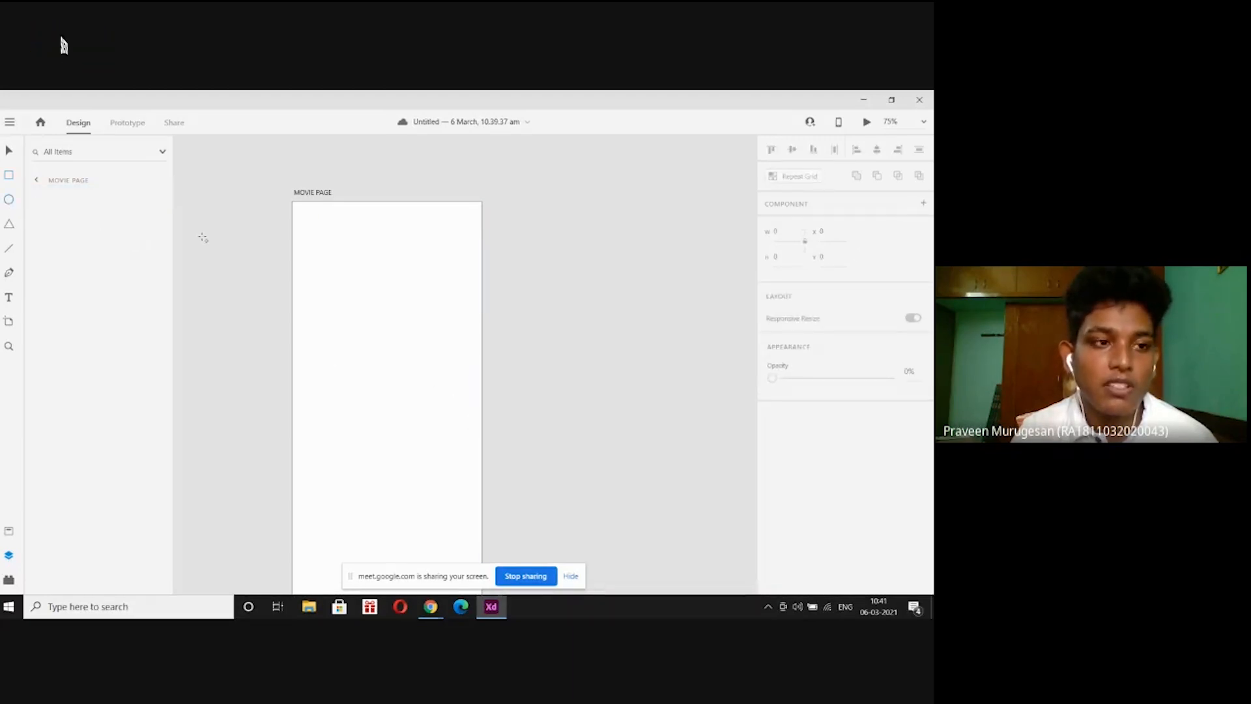
mouse_move(233, 226)
mouse_down()
mouse_move(422, 346)
mouse_move(751, 303)
mouse_move(566, 370)
mouse_up()
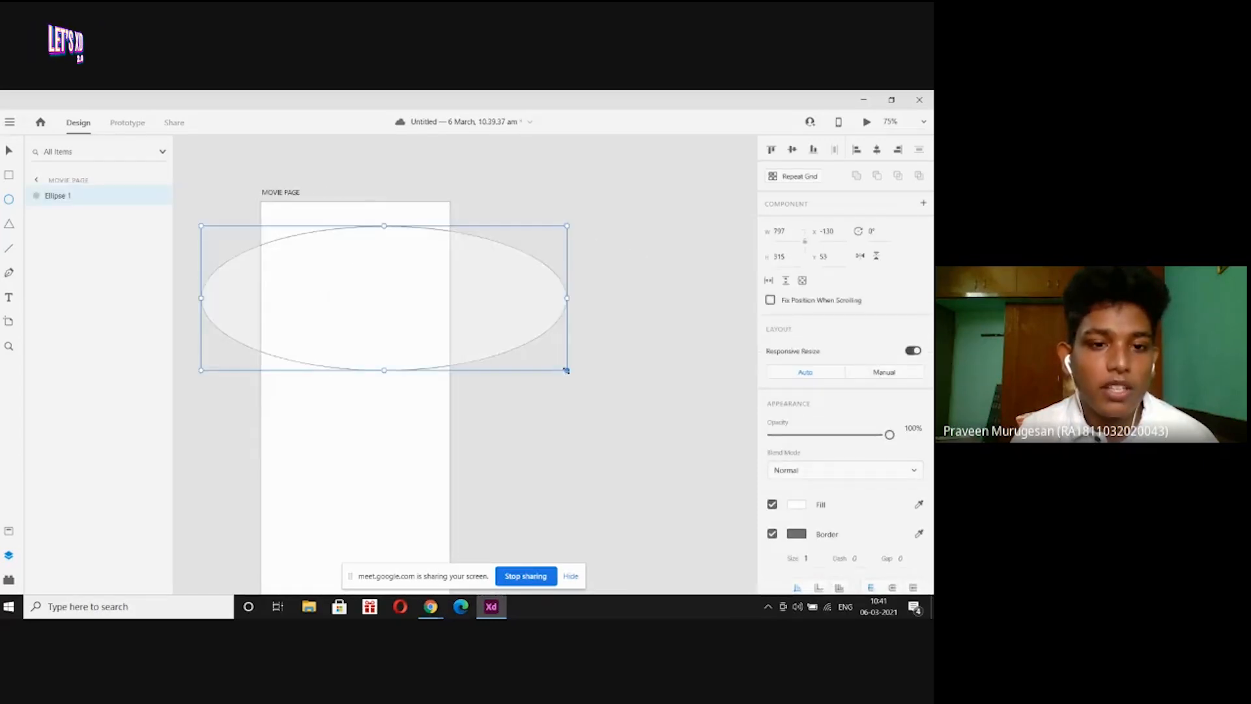
key(Delete)
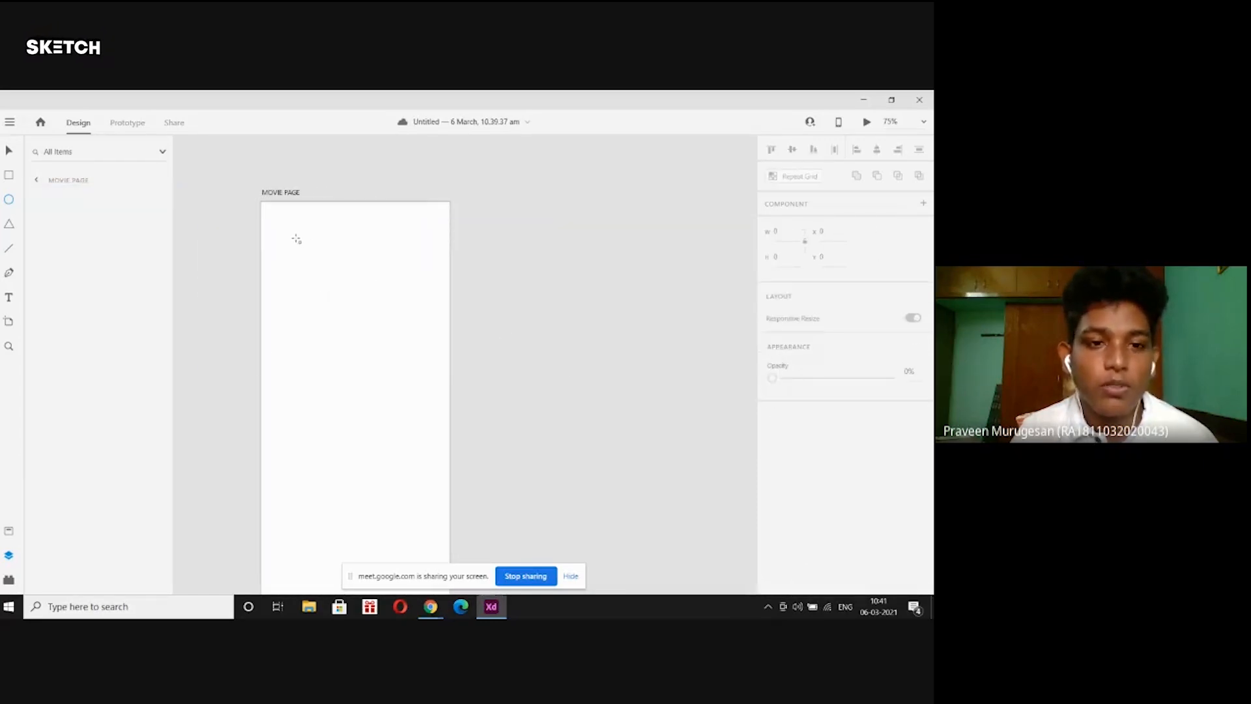
drag(292, 229, 460, 461)
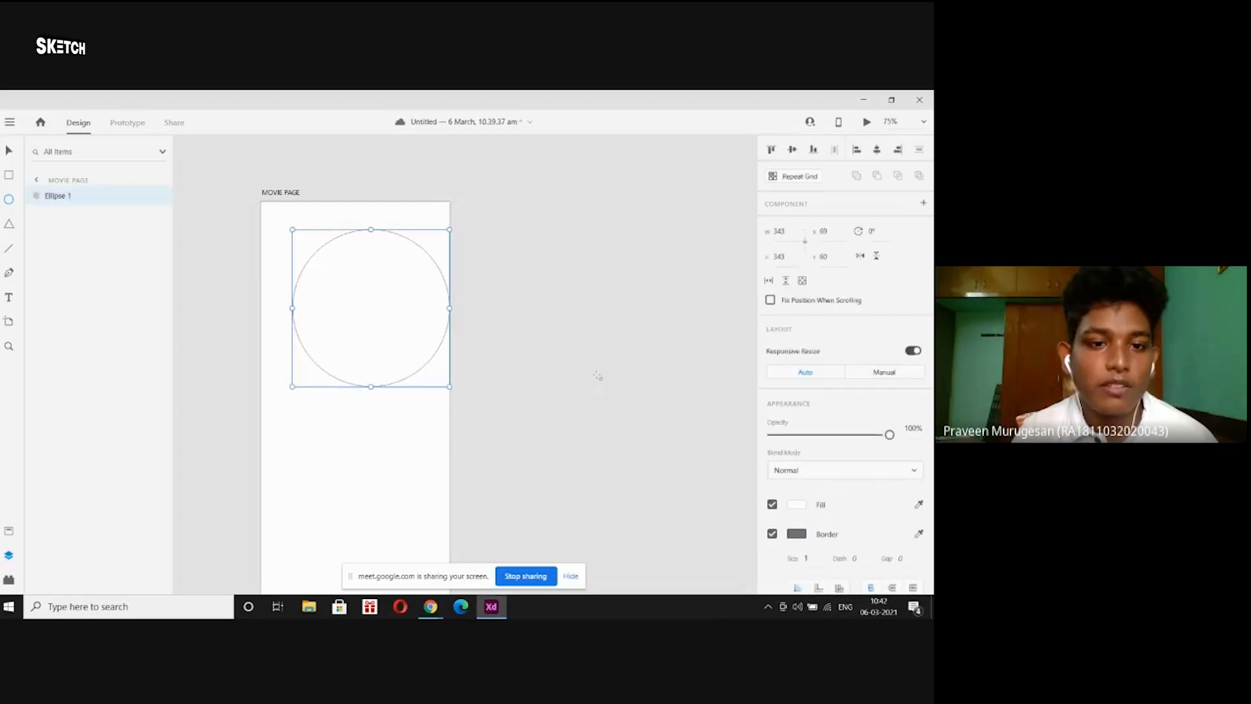
key(ctrl+z)
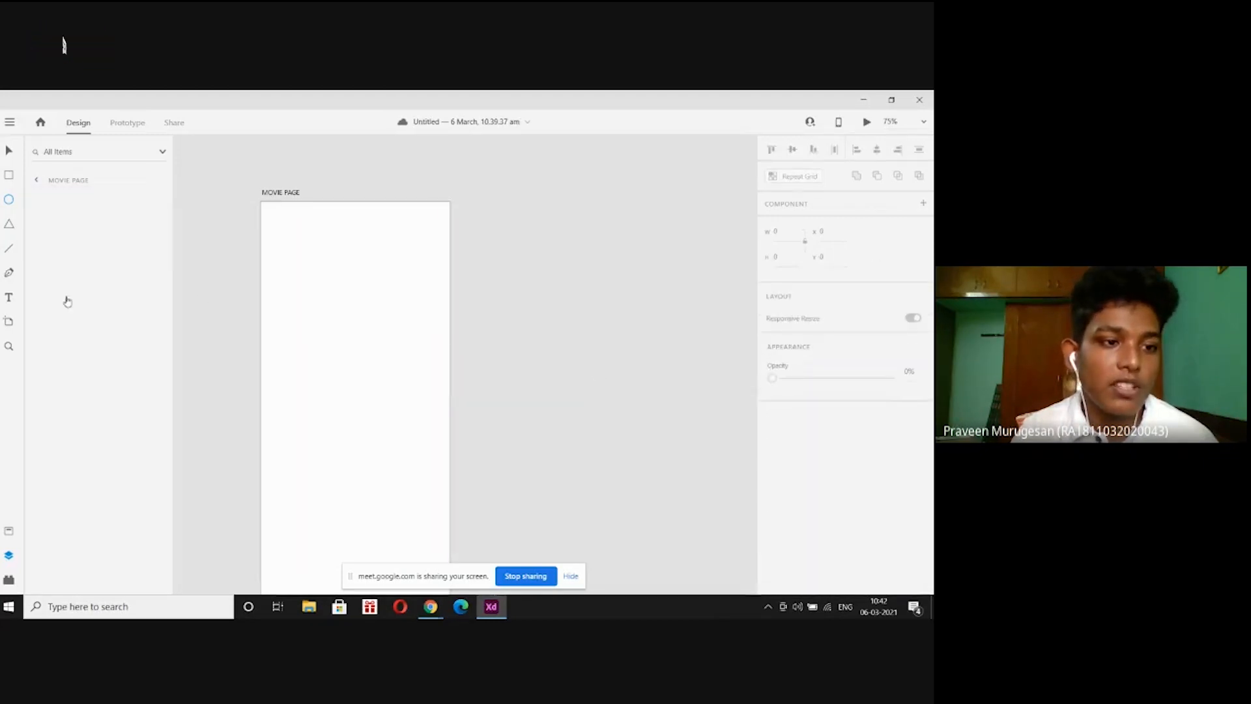
click(8, 299)
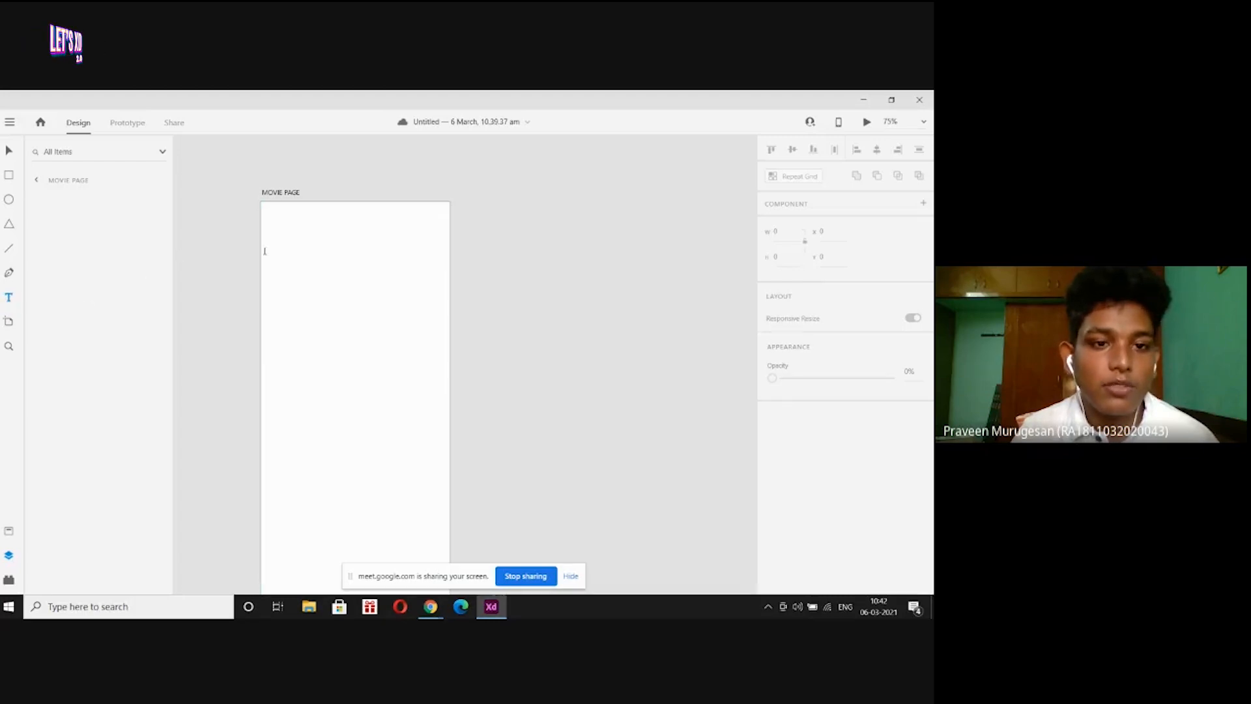
click(309, 255)
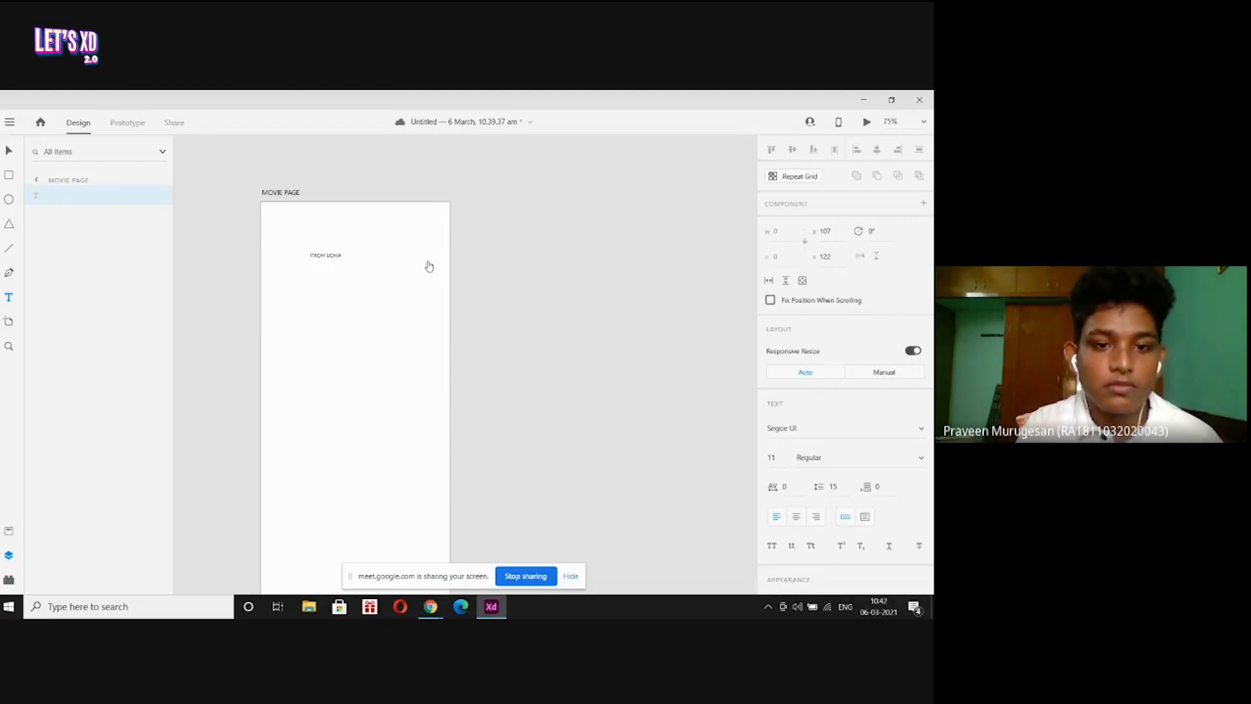
key(Escape)
key(Return)
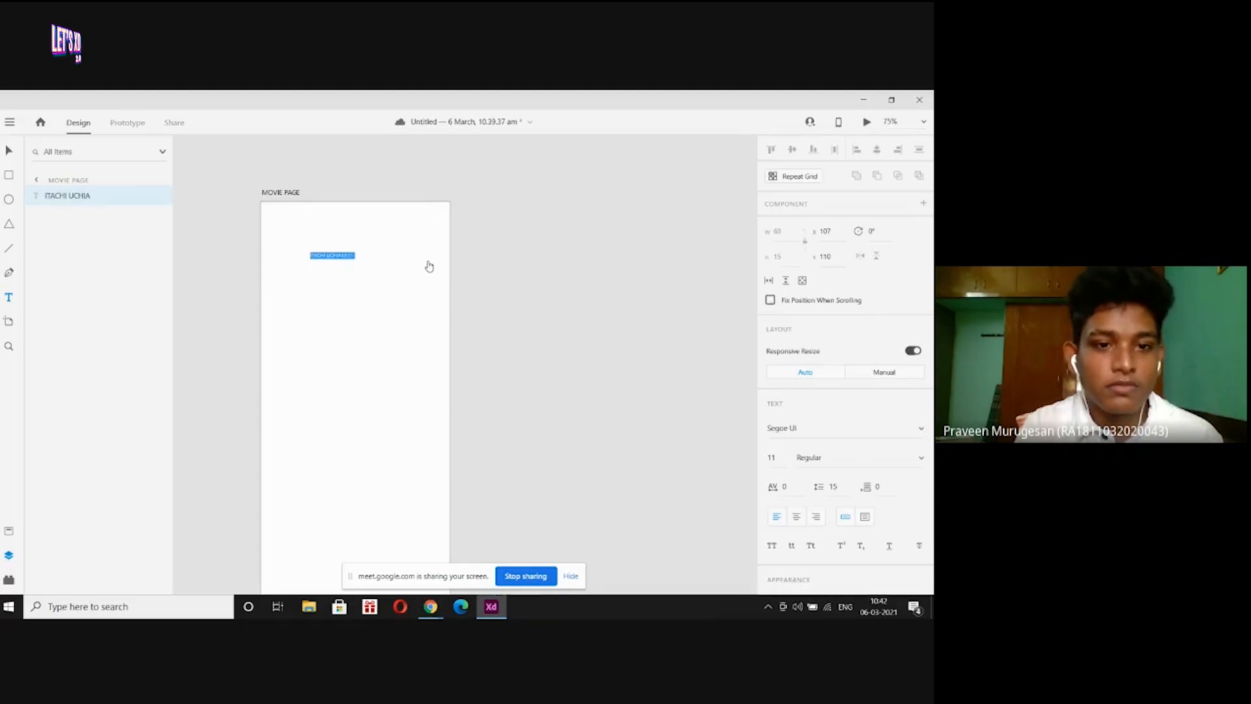
key(Escape)
key(Return)
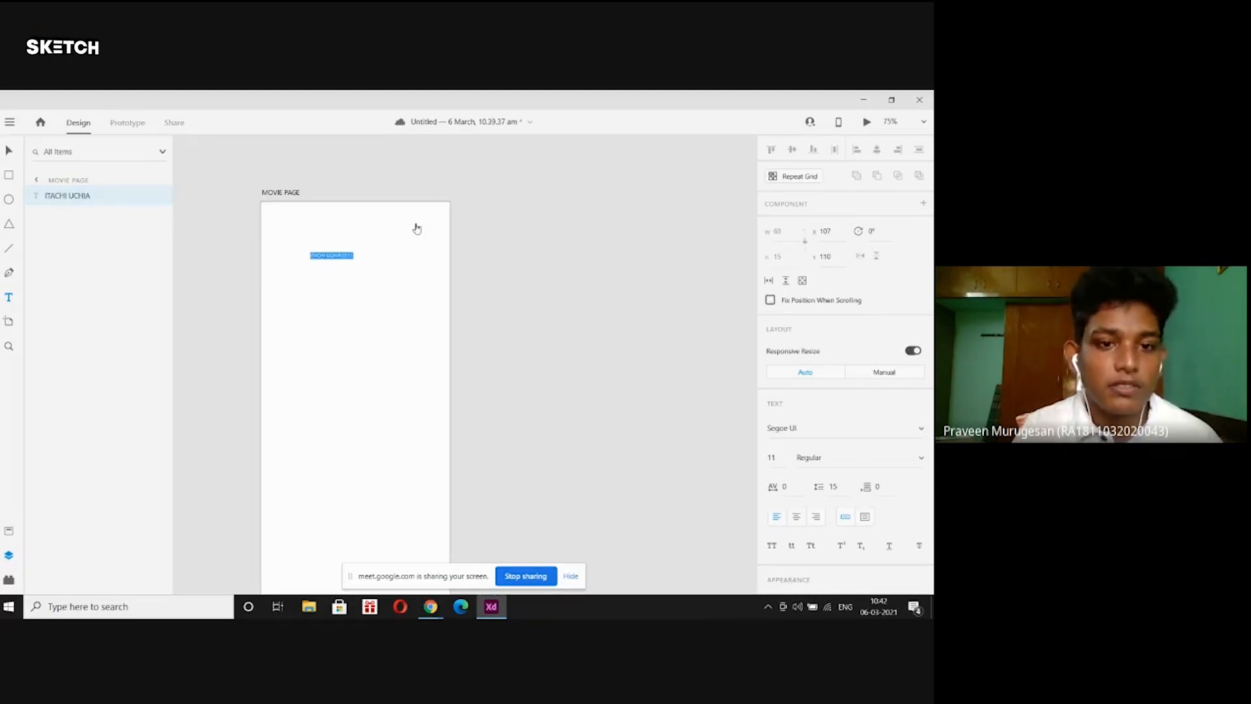
click(9, 154)
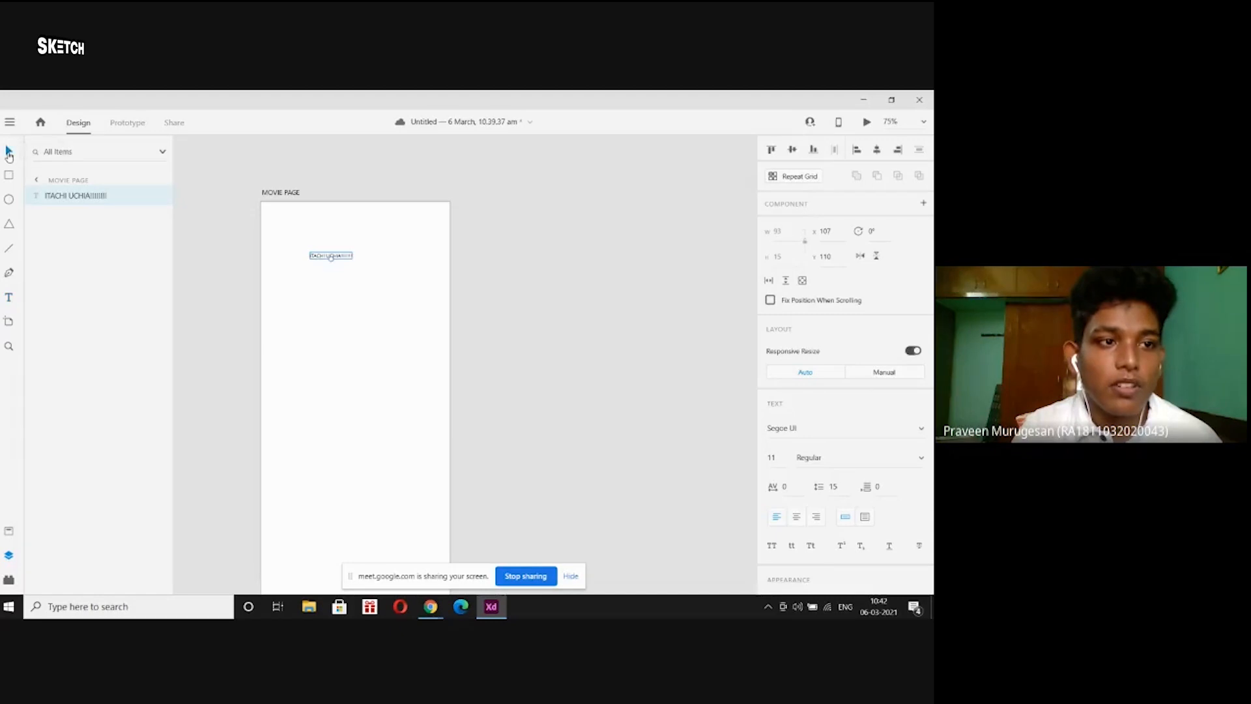
click(402, 222)
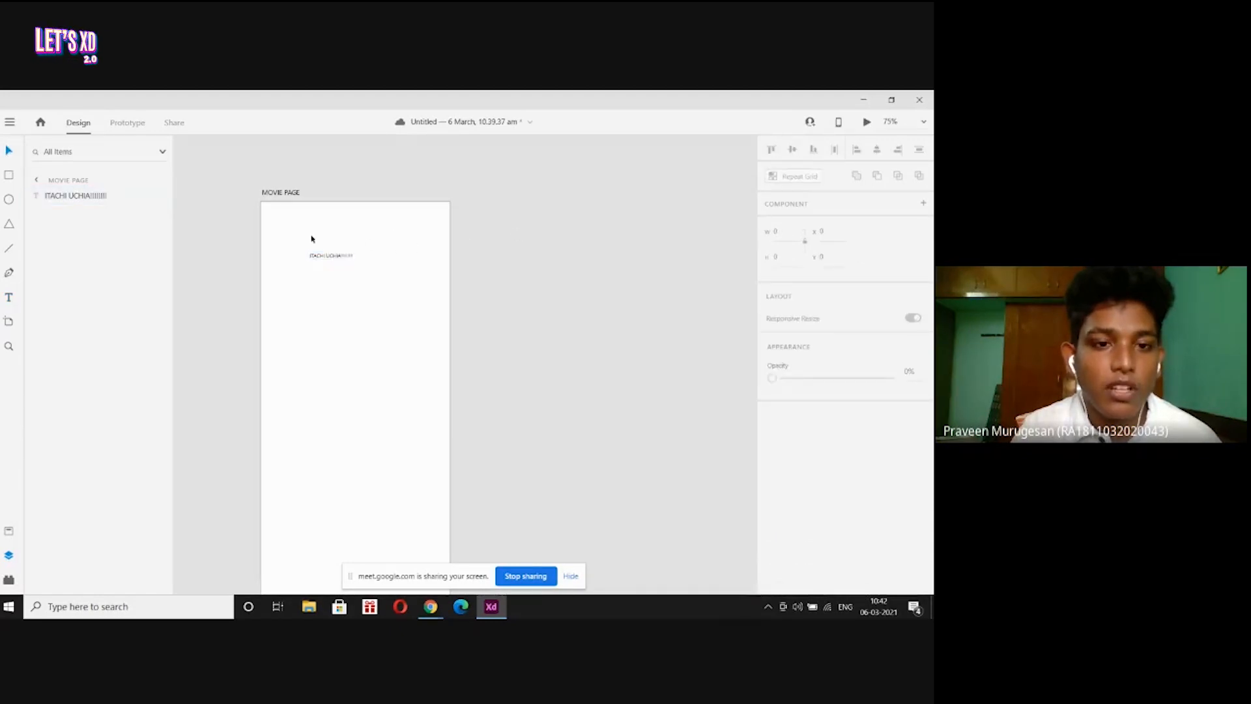
double_click(342, 255)
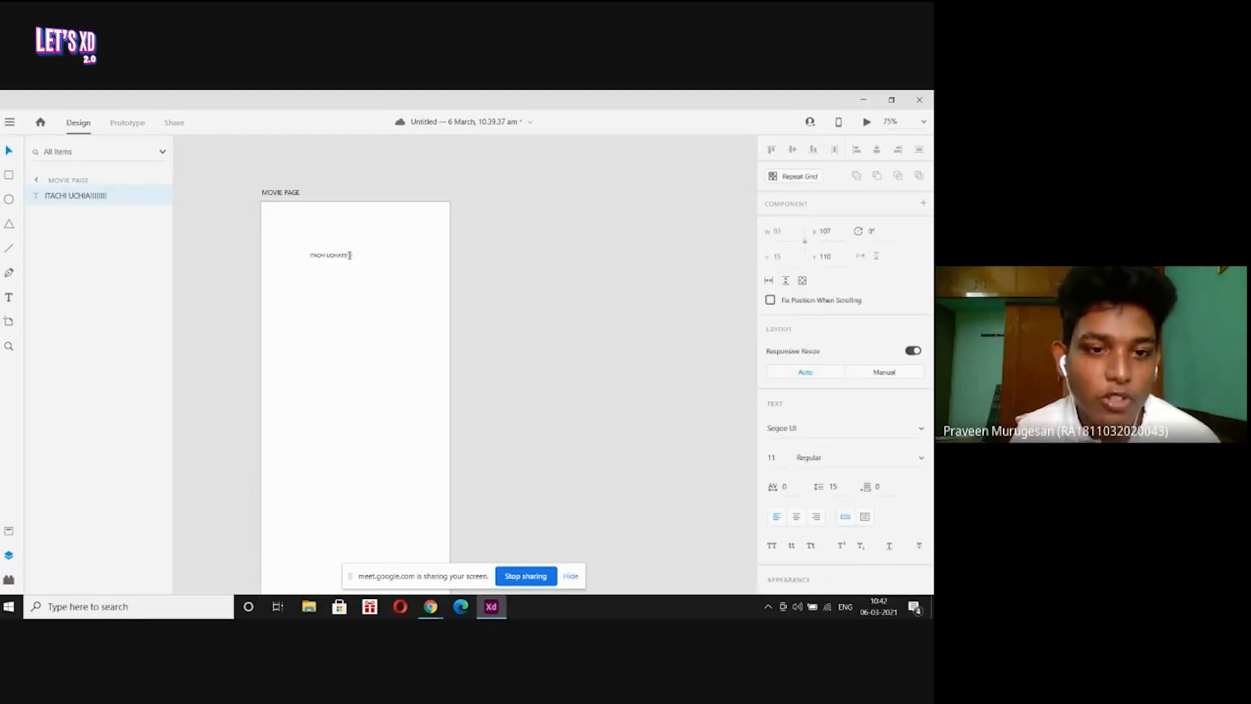
click(295, 173)
click(292, 169)
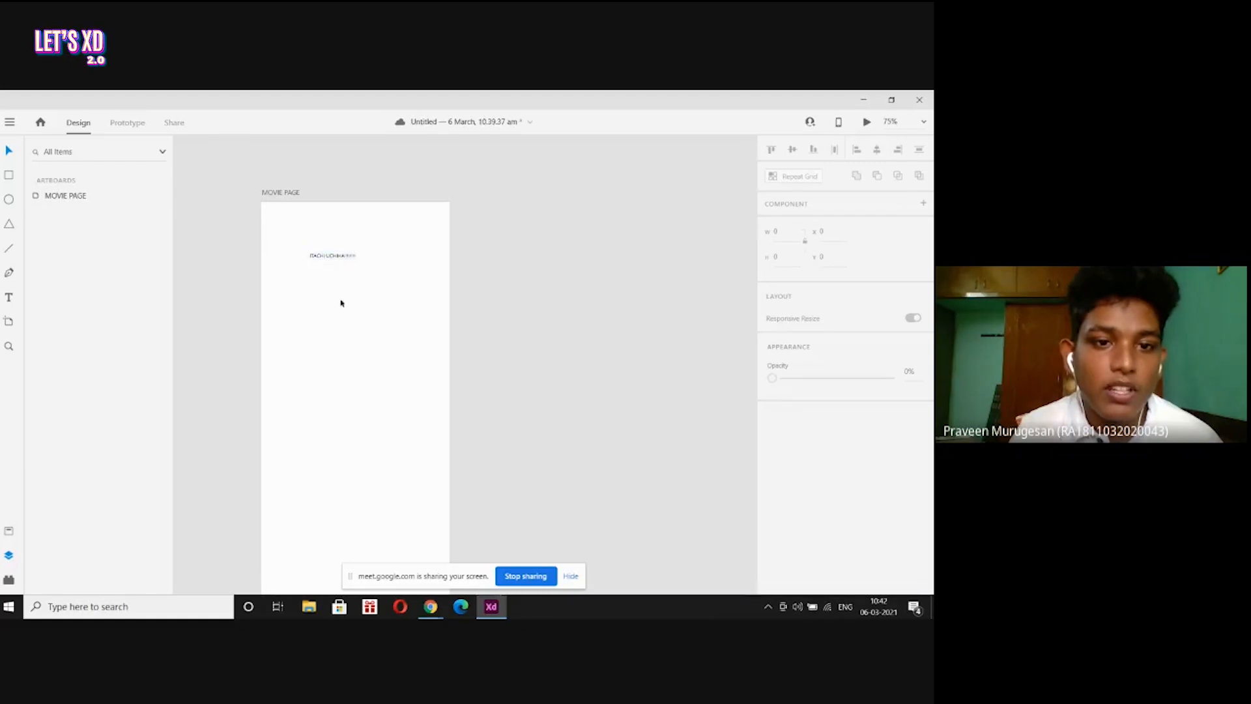
click(342, 256)
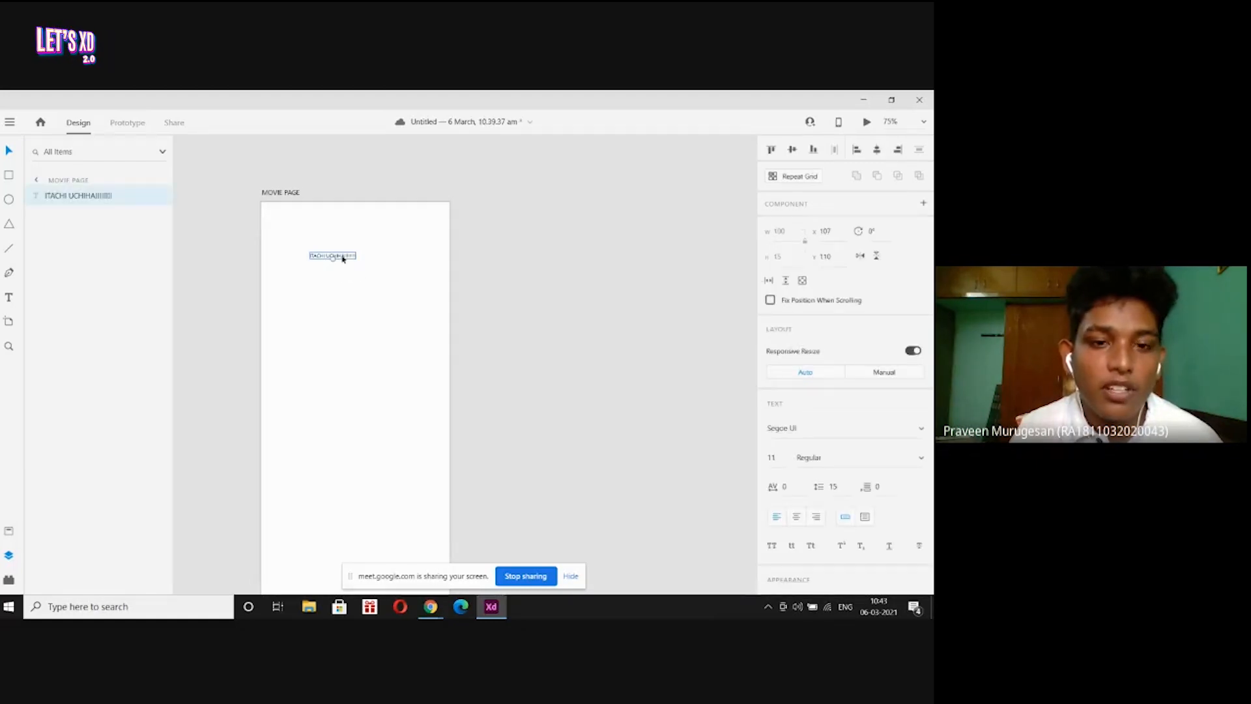
click(387, 245)
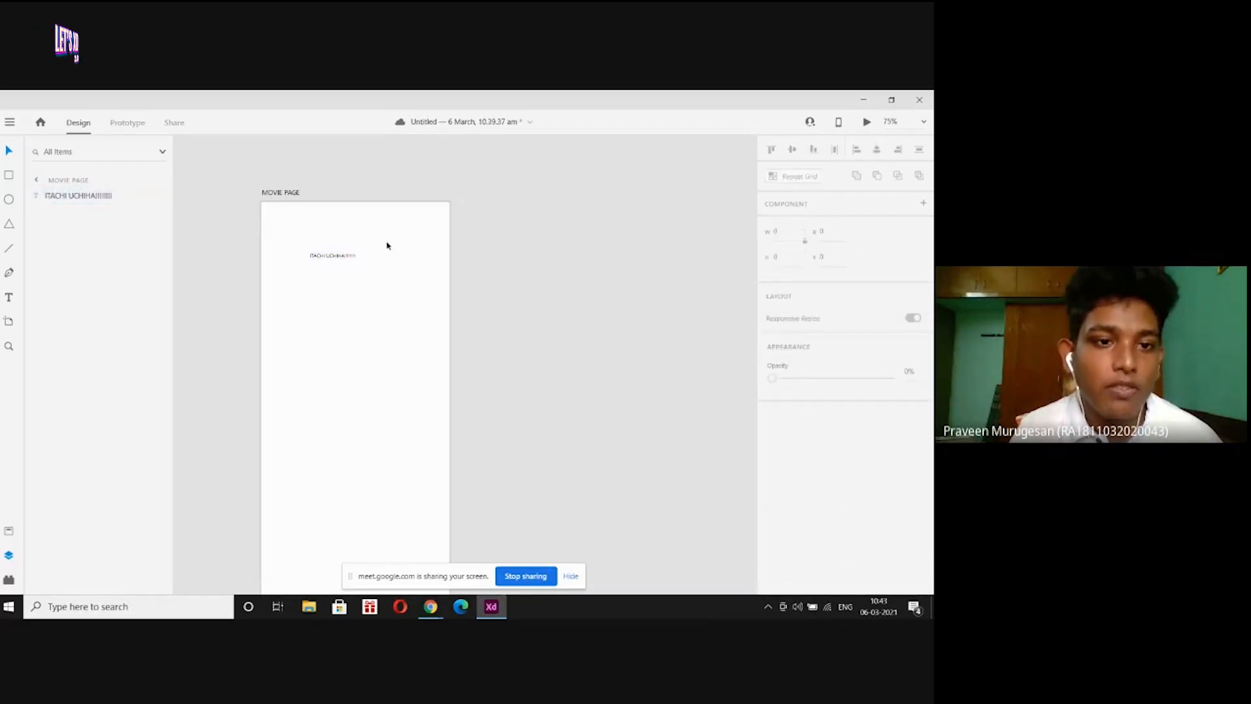
click(289, 192)
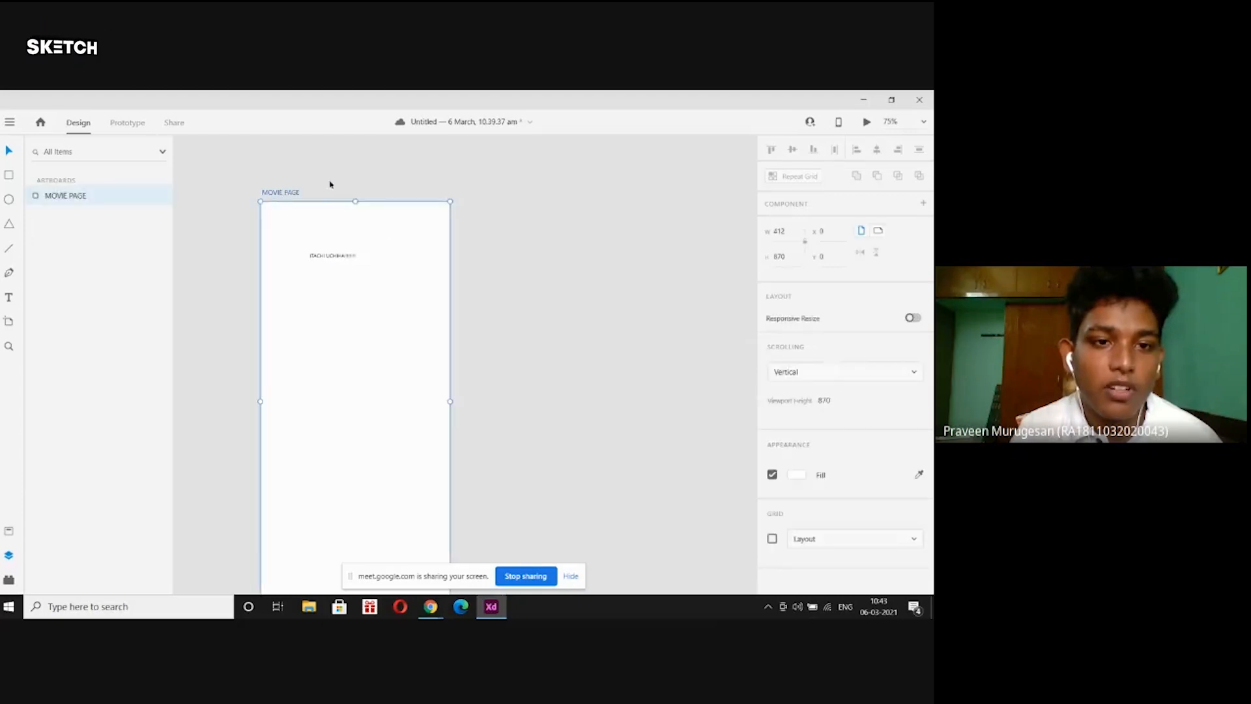
click(614, 207)
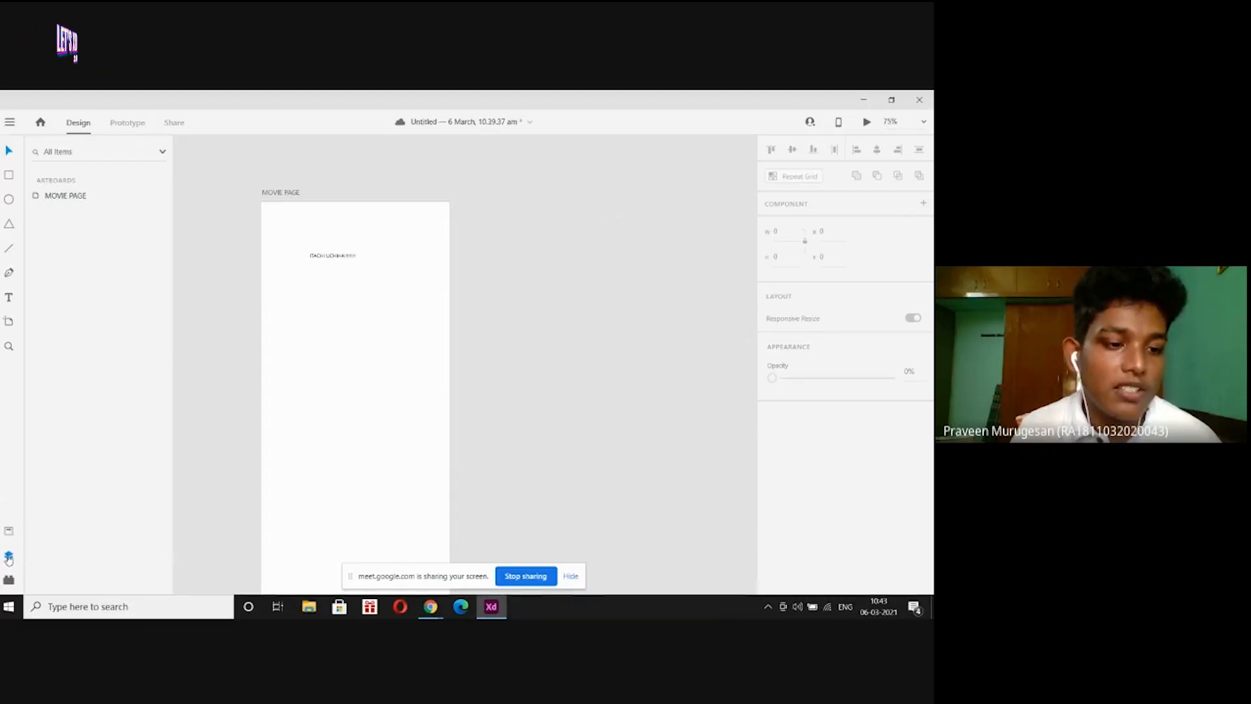
click(13, 580)
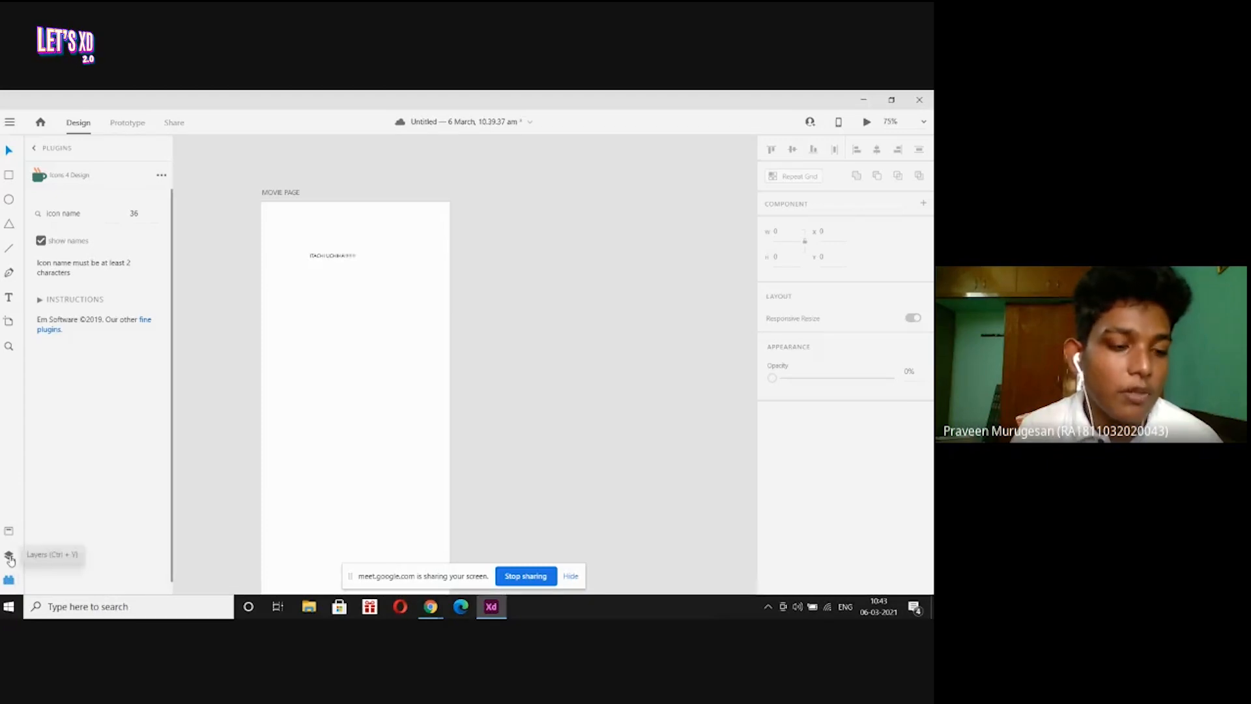
click(10, 557)
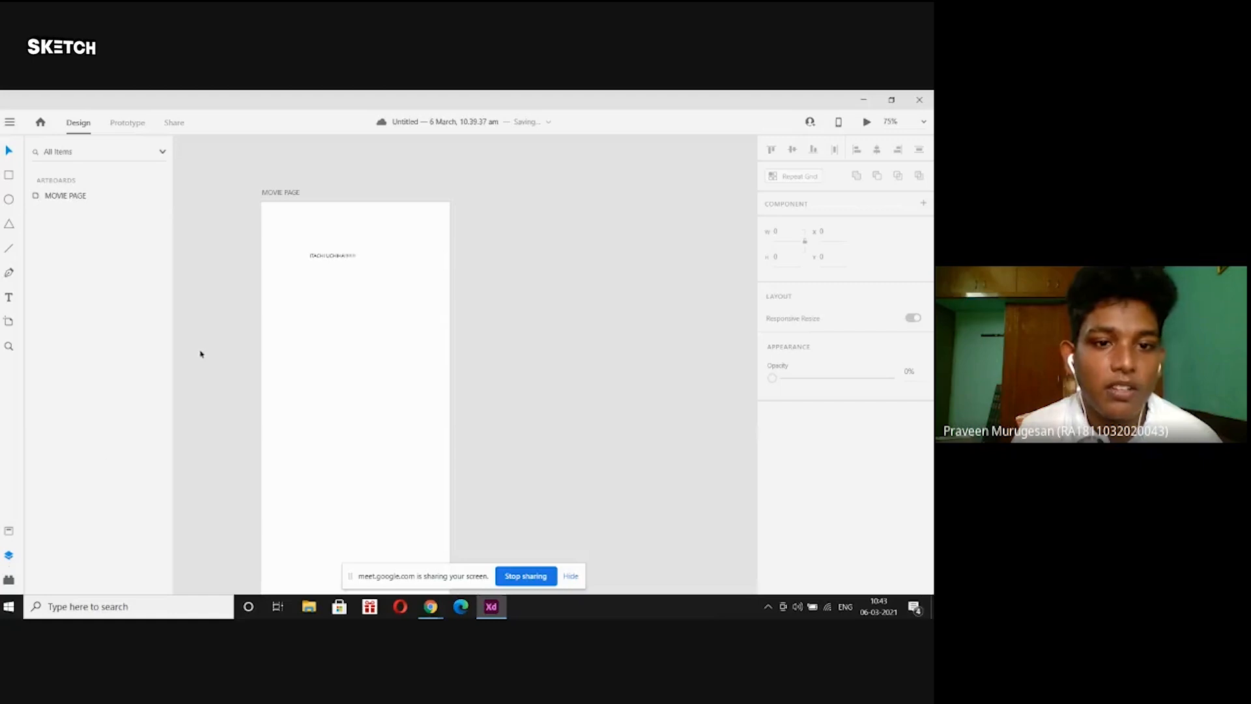
click(320, 255)
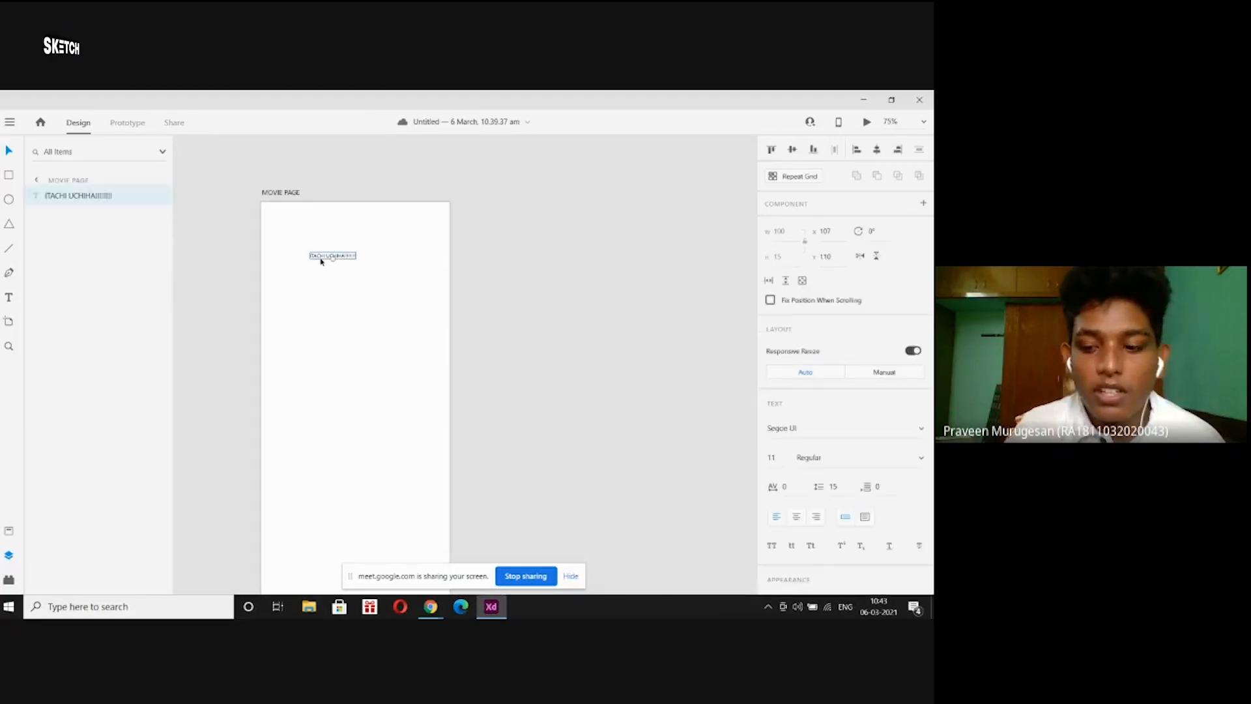
key(Delete)
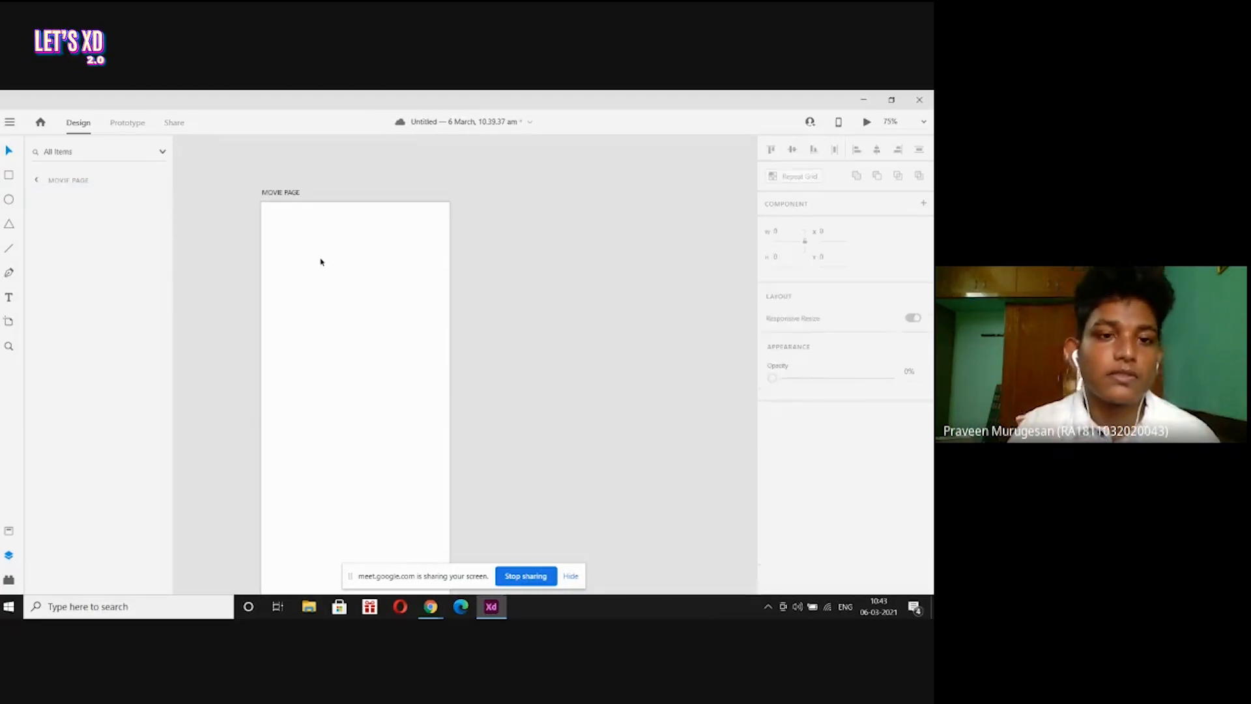
Minimize Adobe XD so the Google Meet call comes into view.
scroll(321, 262, down, 1)
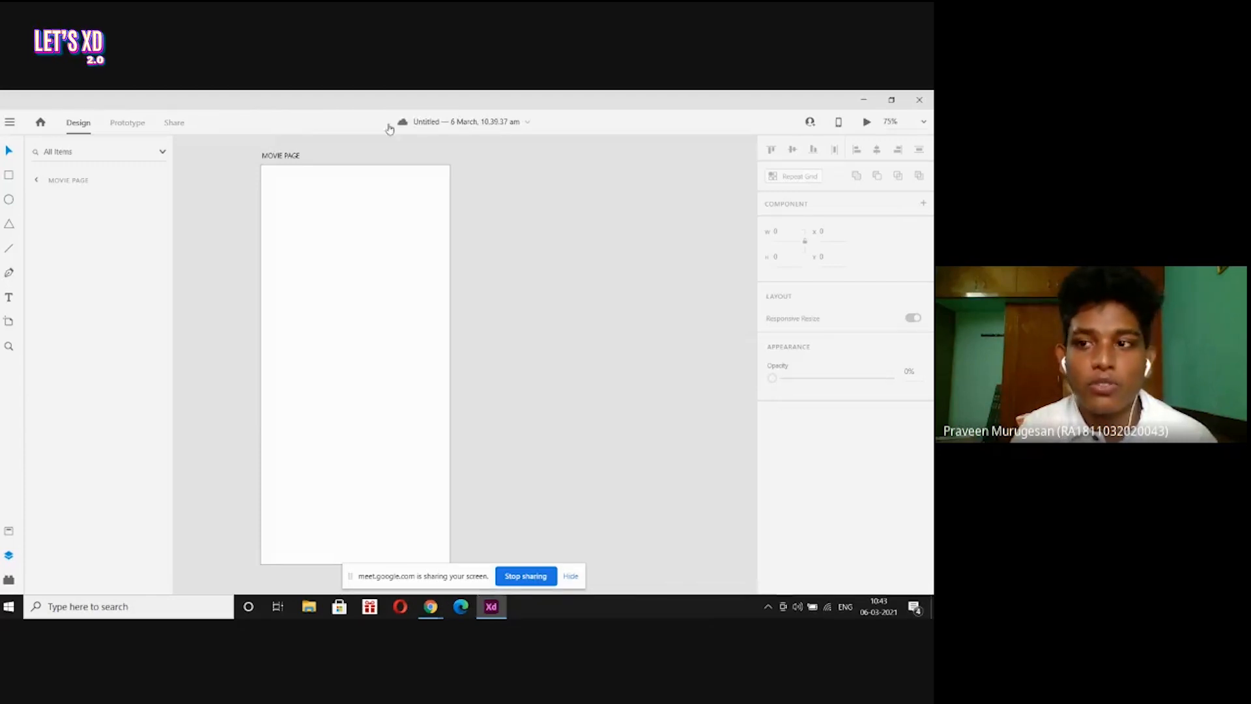
click(864, 101)
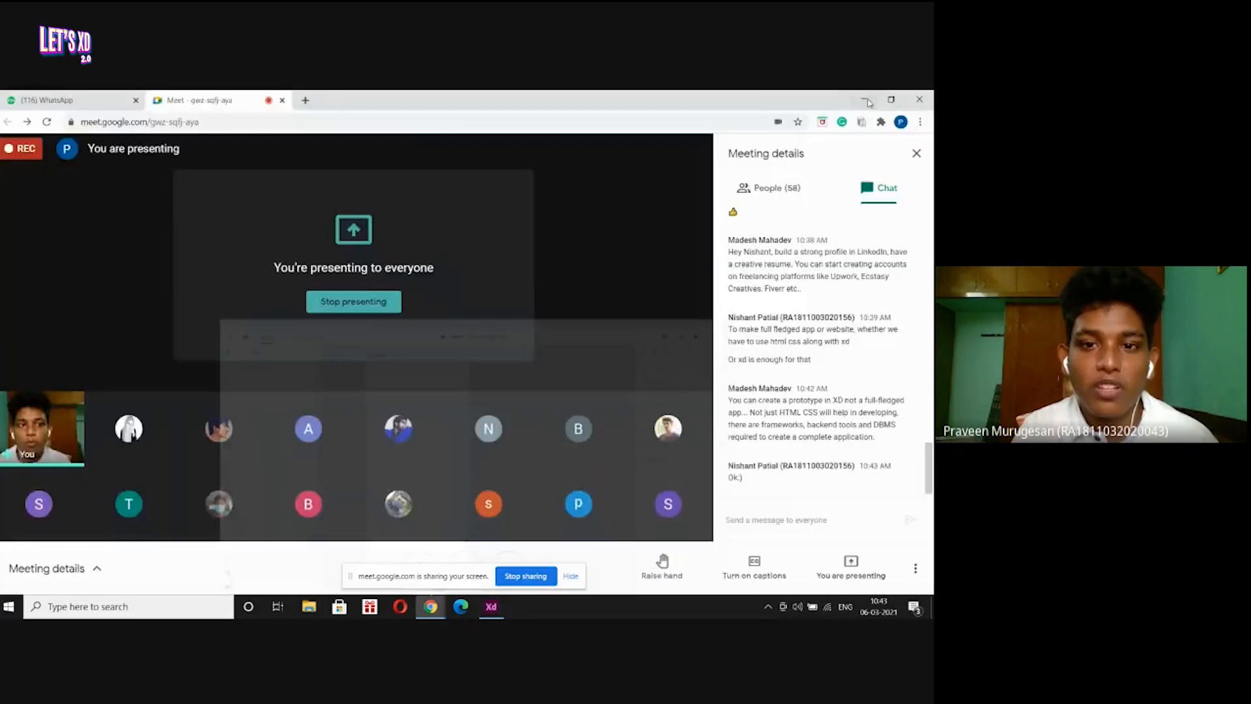
Open page-prime.jpg from the lets xd > inspiration amazon prime folder.
click(867, 101)
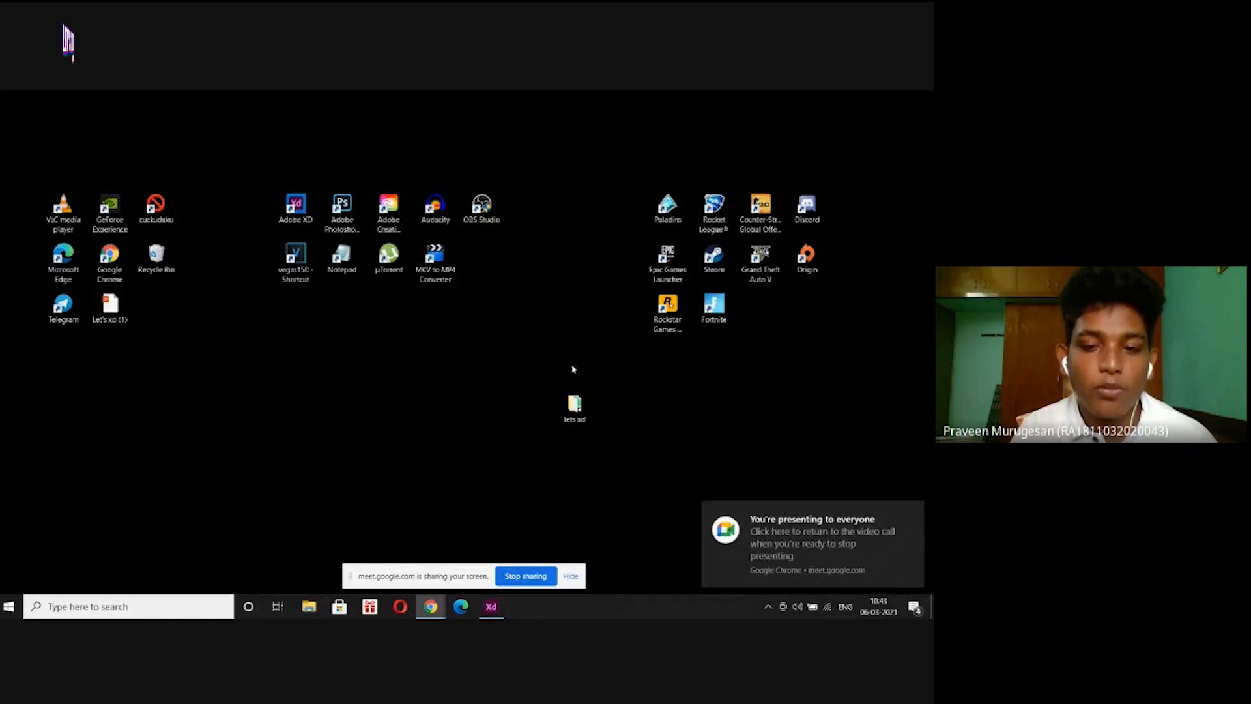
double_click(576, 404)
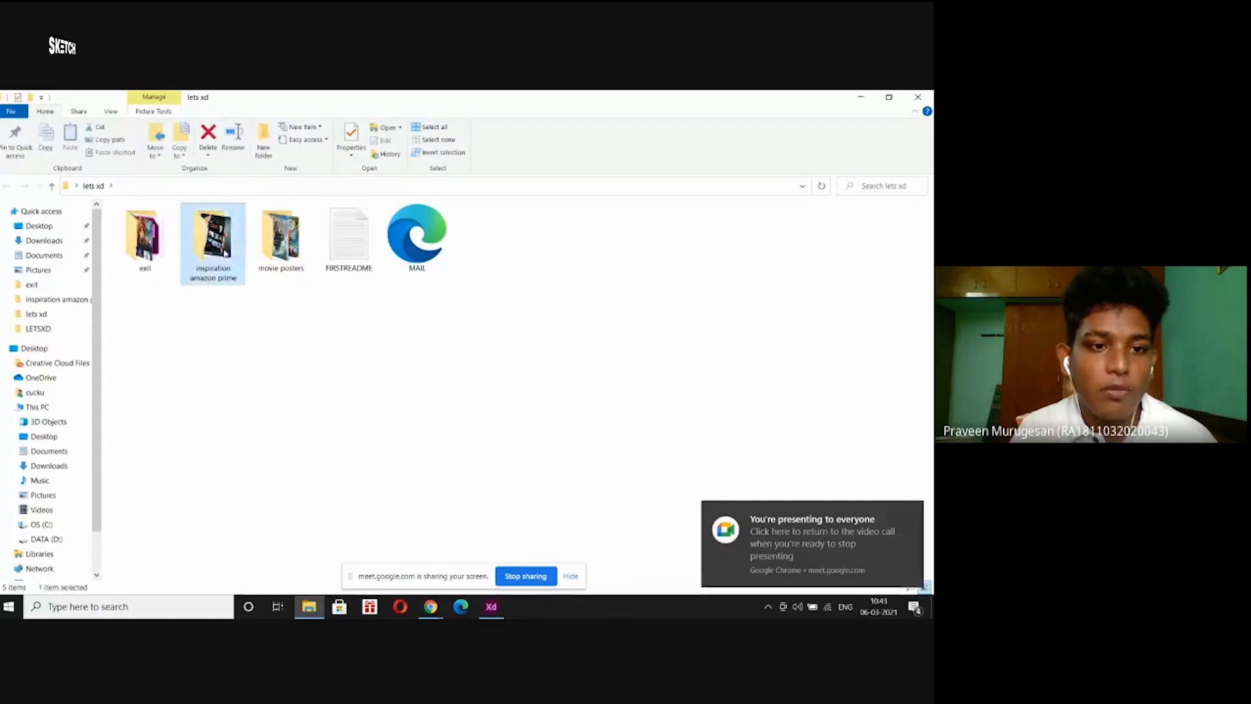
double_click(211, 239)
double_click(161, 245)
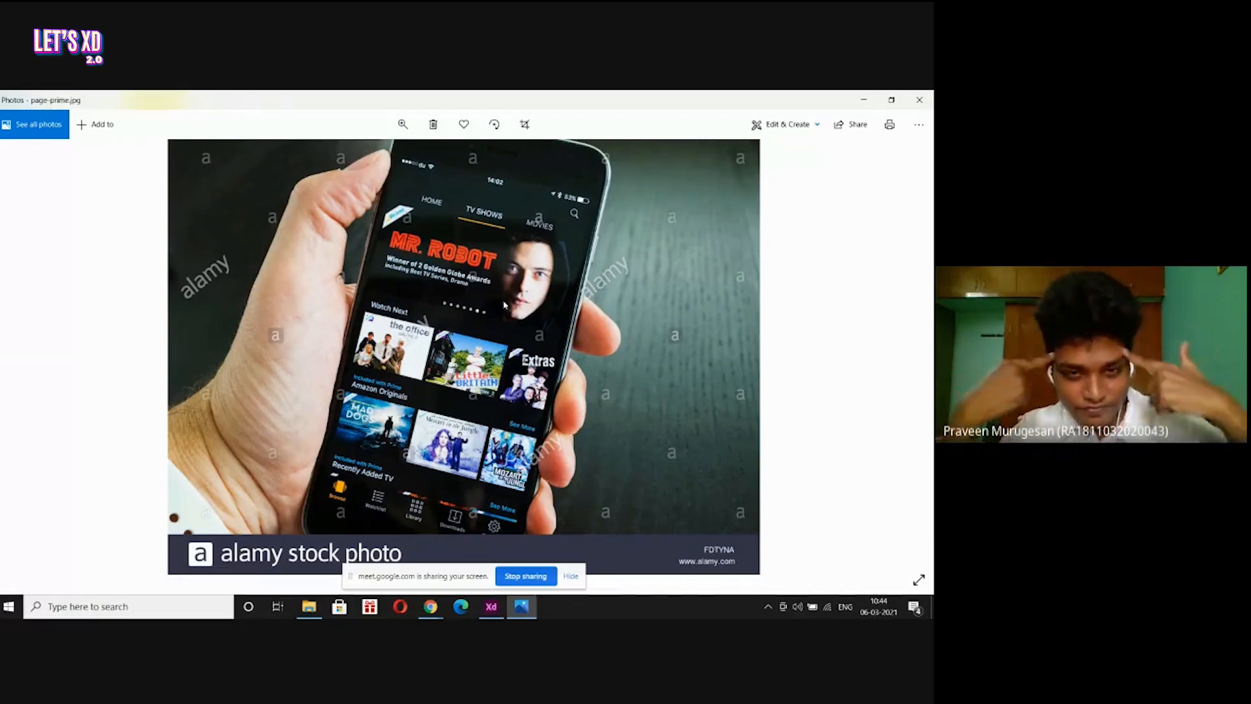
Minimize the photo viewer, close the extra preview, and return to Adobe XD.
click(863, 100)
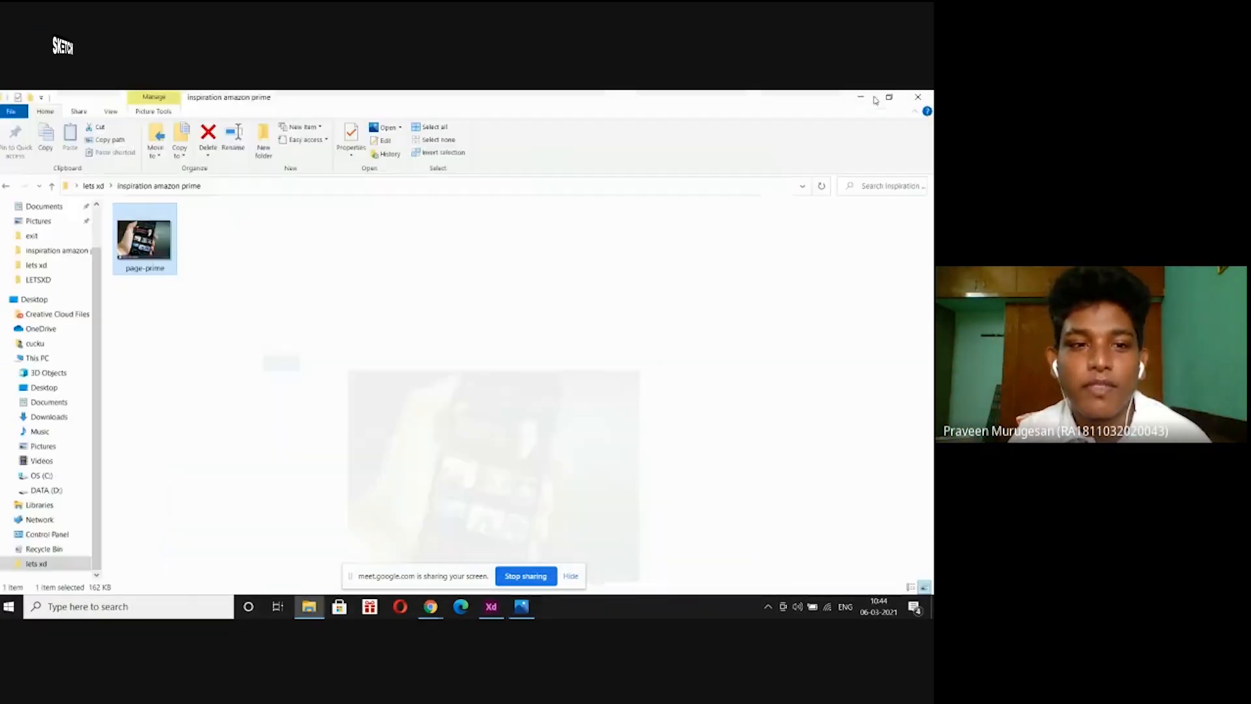
double_click(160, 243)
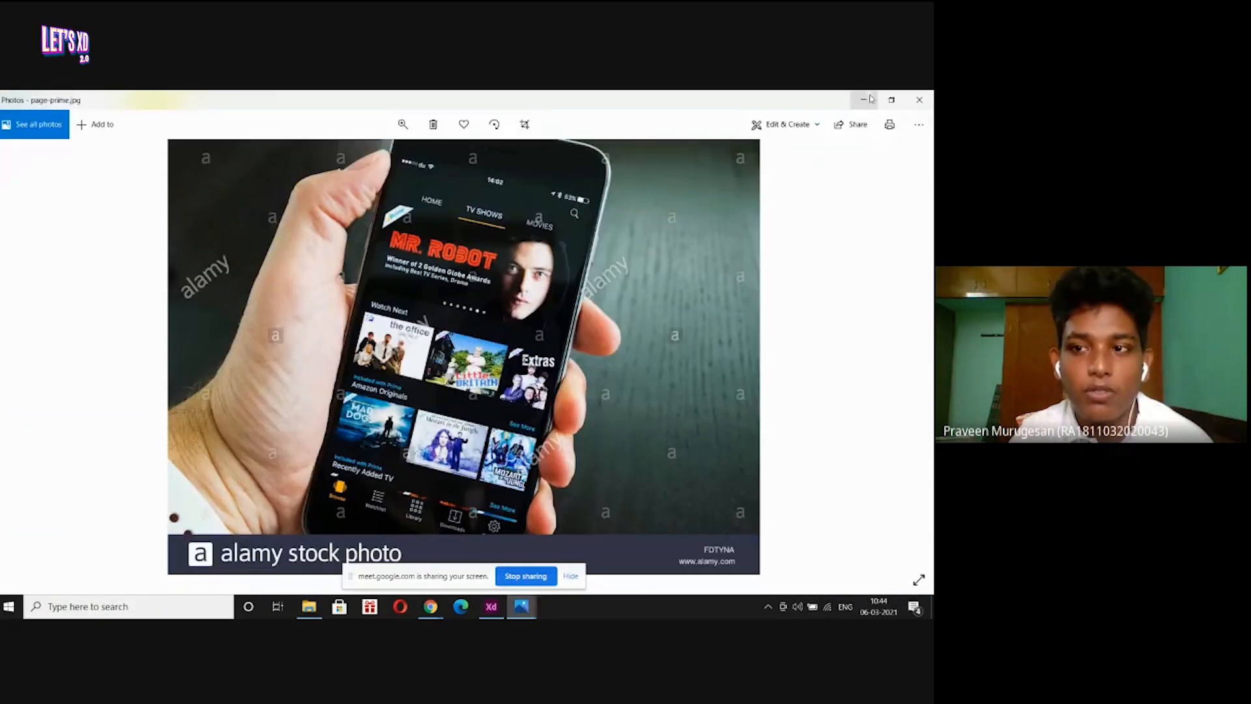
click(870, 99)
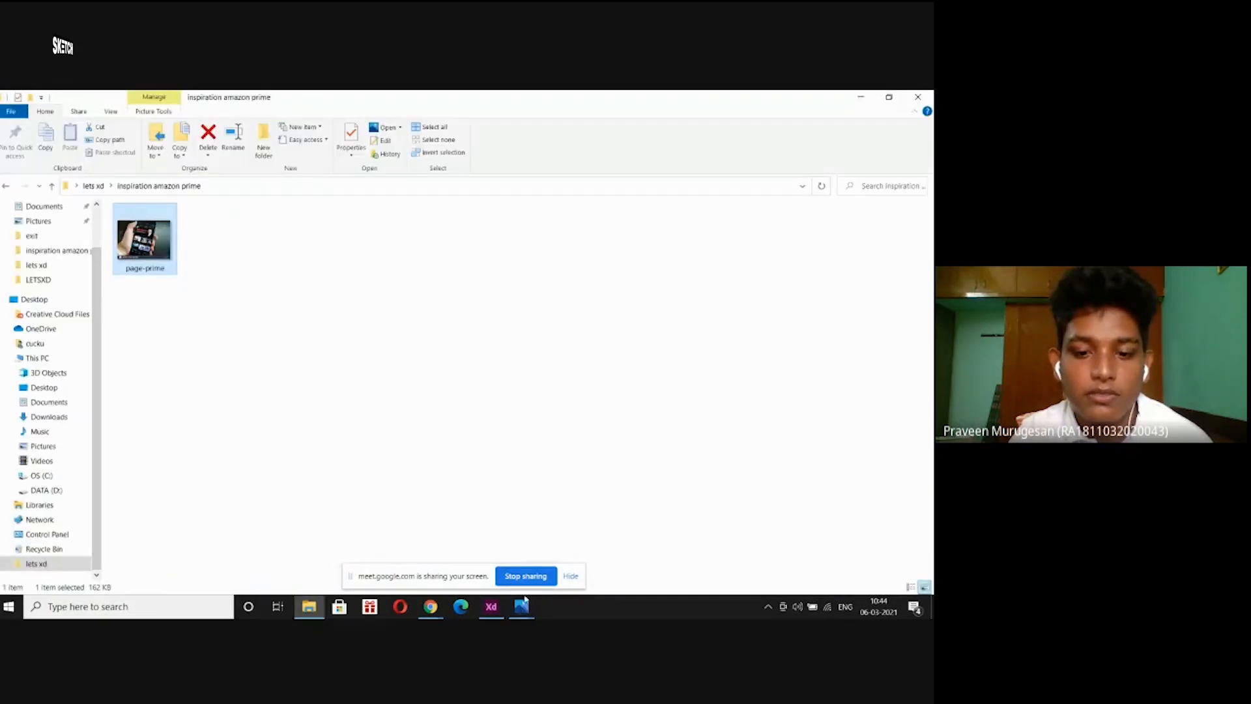
mouse_move(521, 606)
click(643, 491)
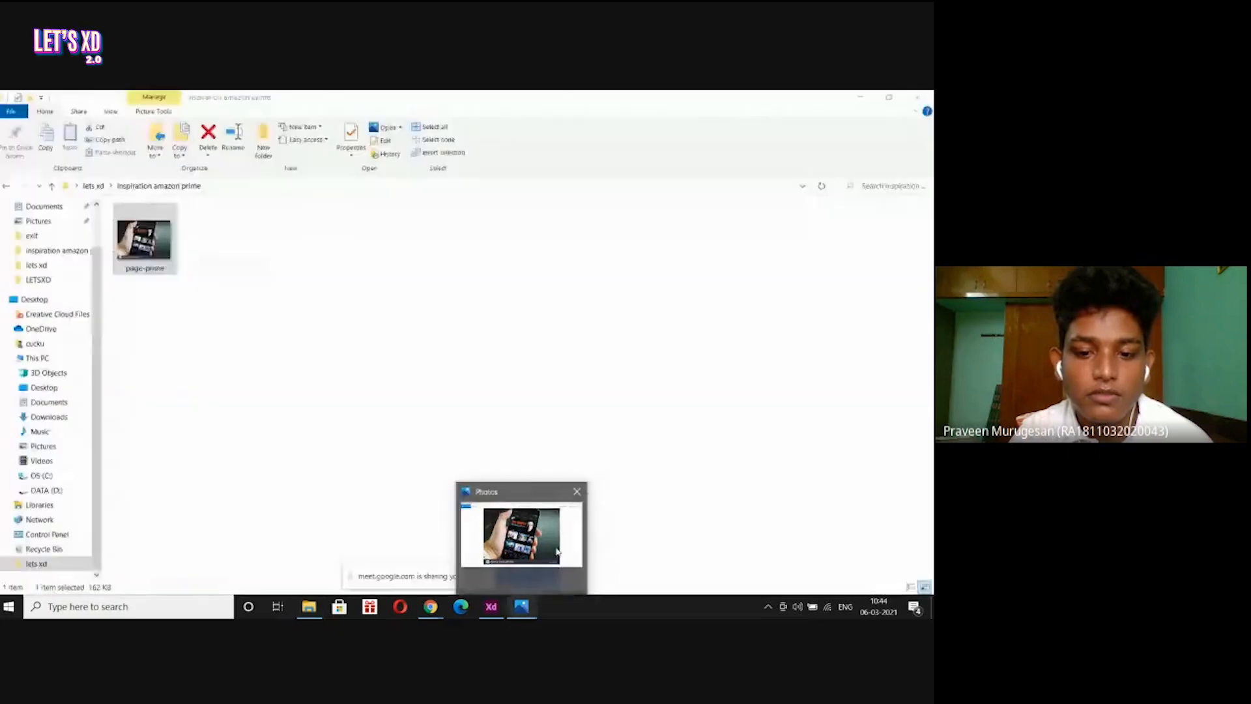
click(492, 606)
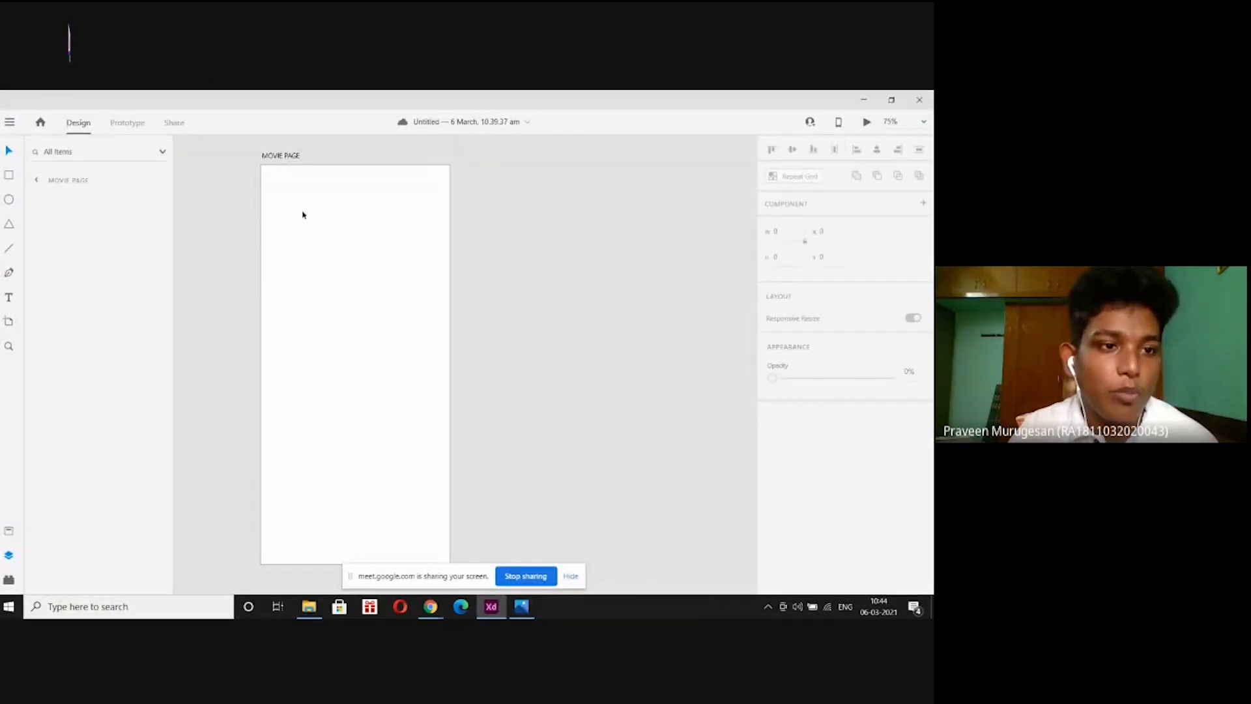
click(235, 170)
click(290, 154)
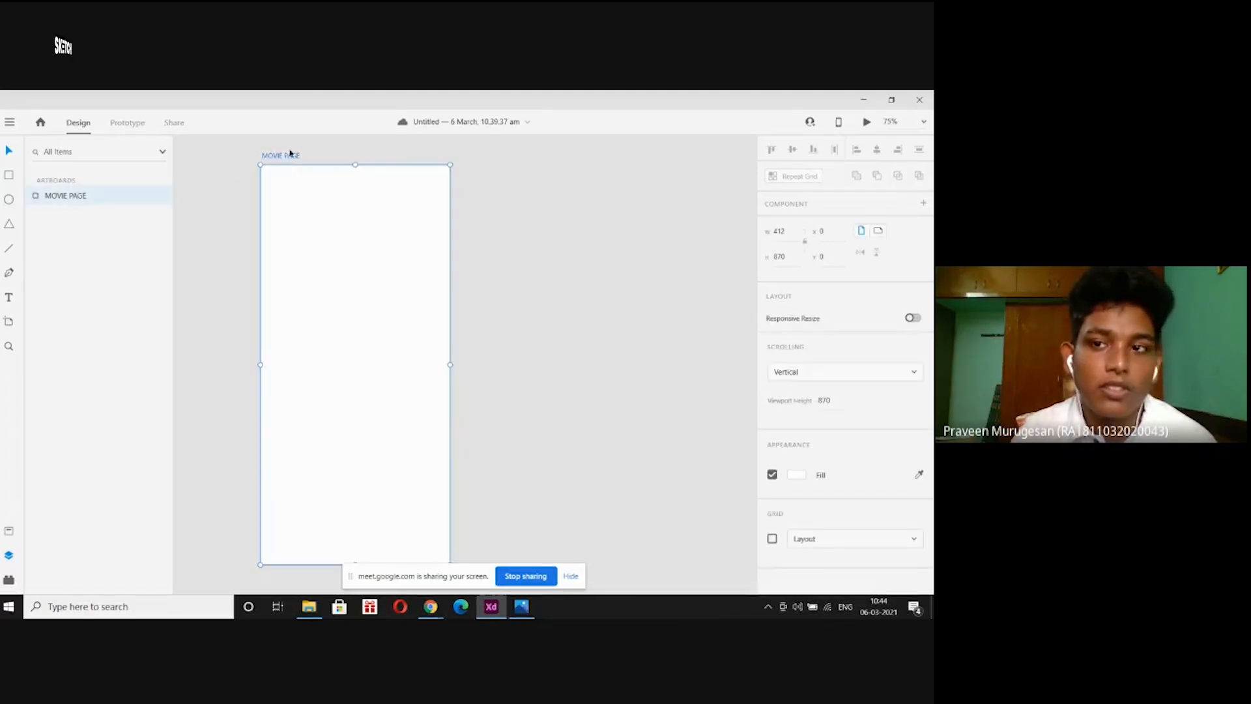
click(869, 122)
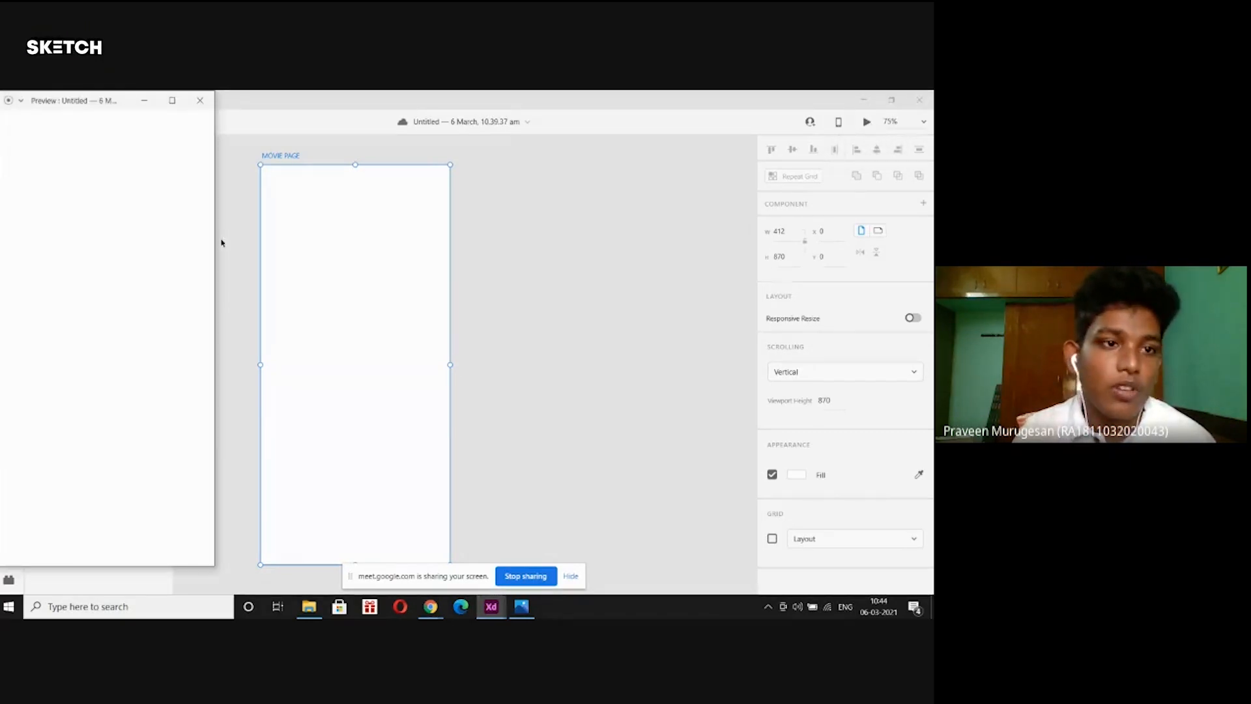
drag(106, 104, 147, 117)
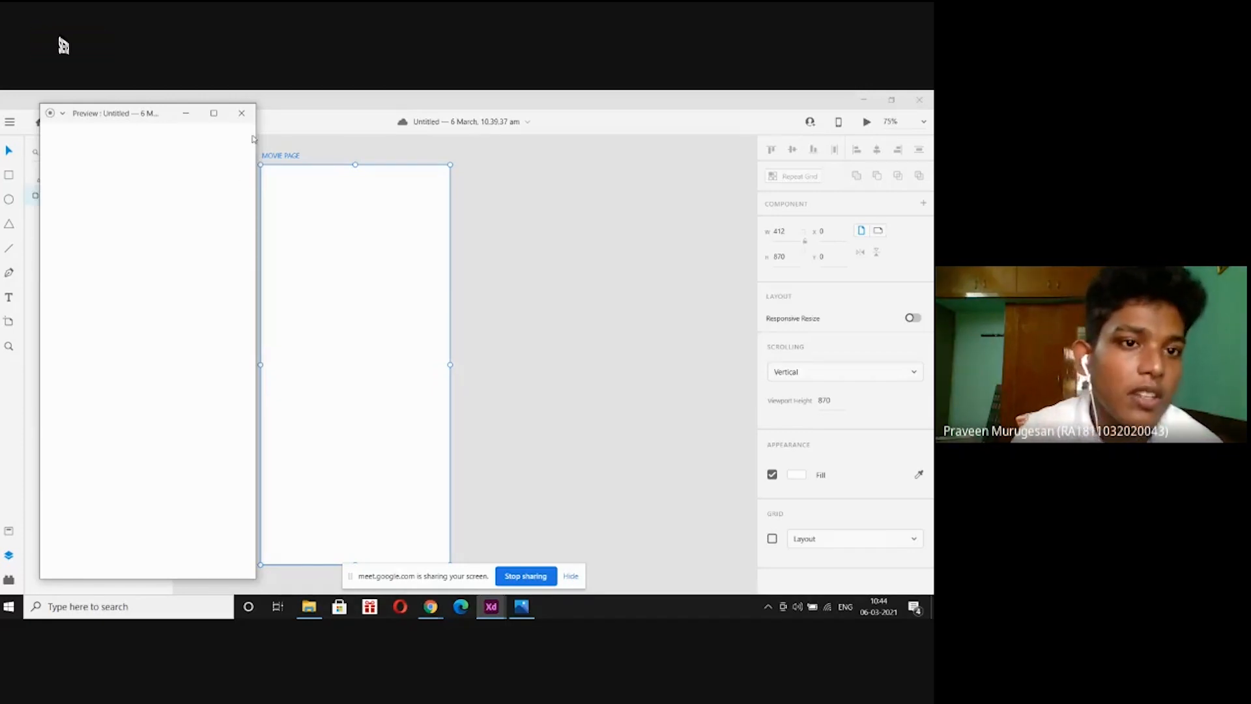
click(241, 113)
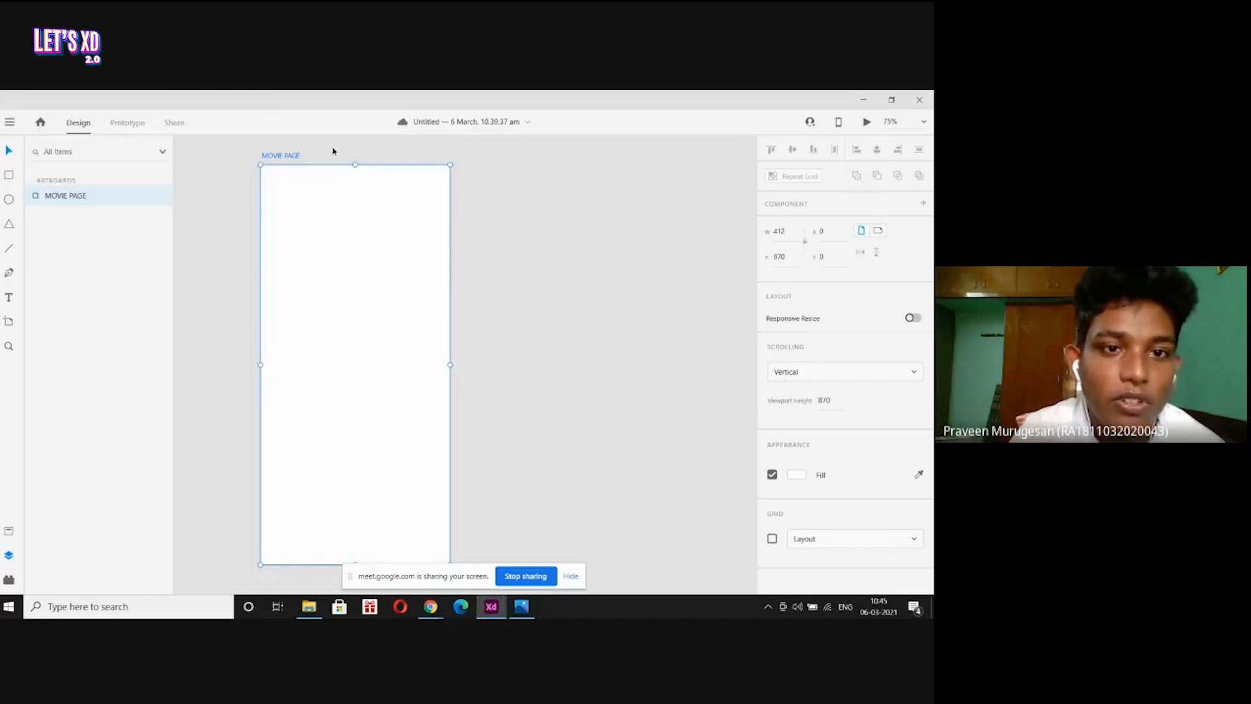
key(ctrl+minus)
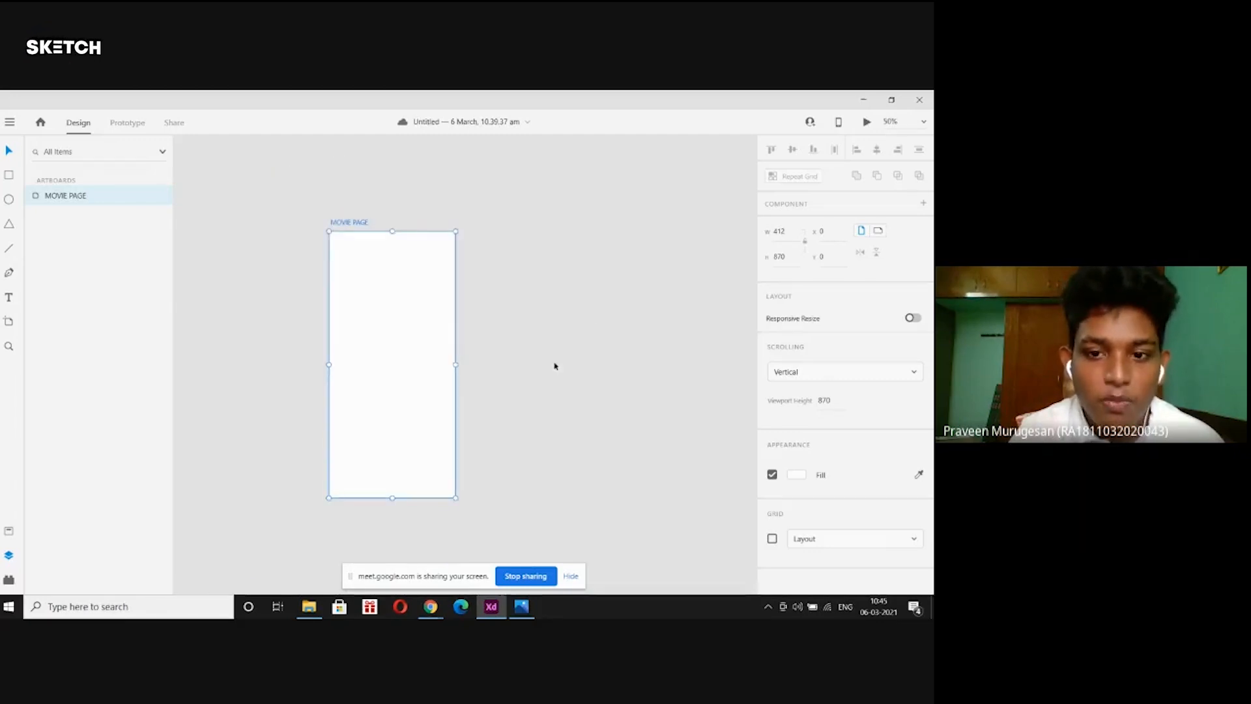
scroll(553, 352, down, 2)
click(497, 190)
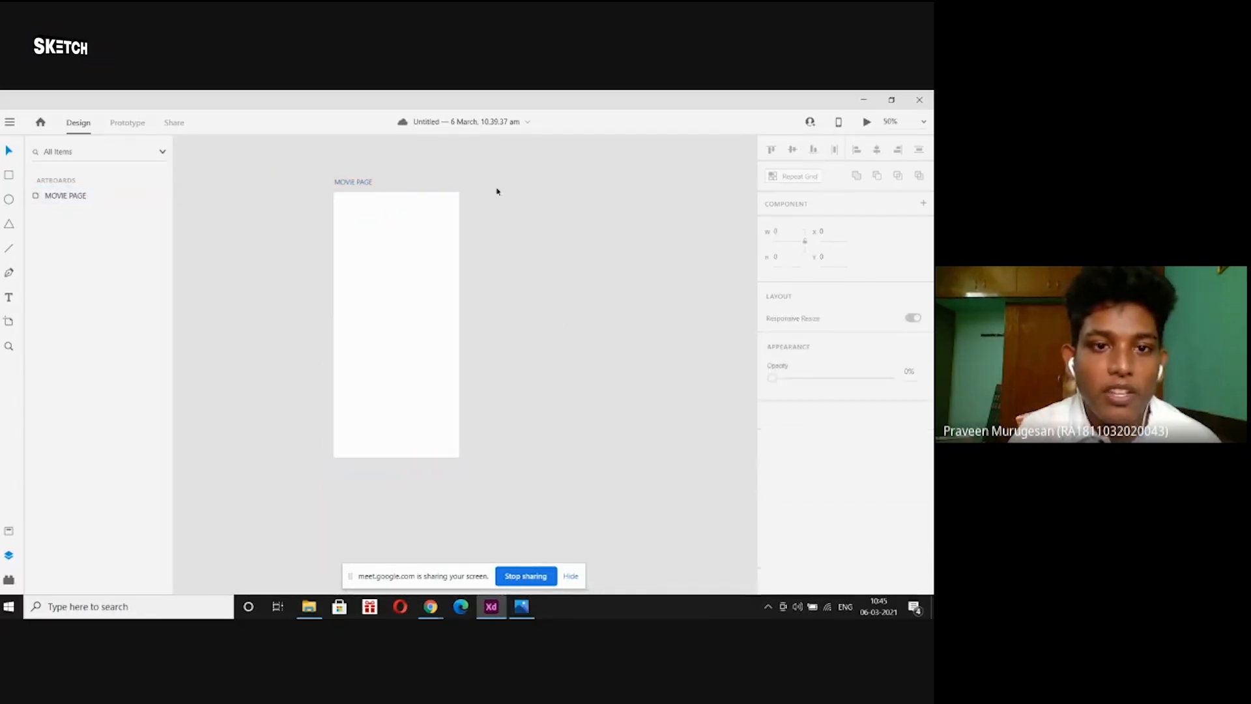
click(353, 183)
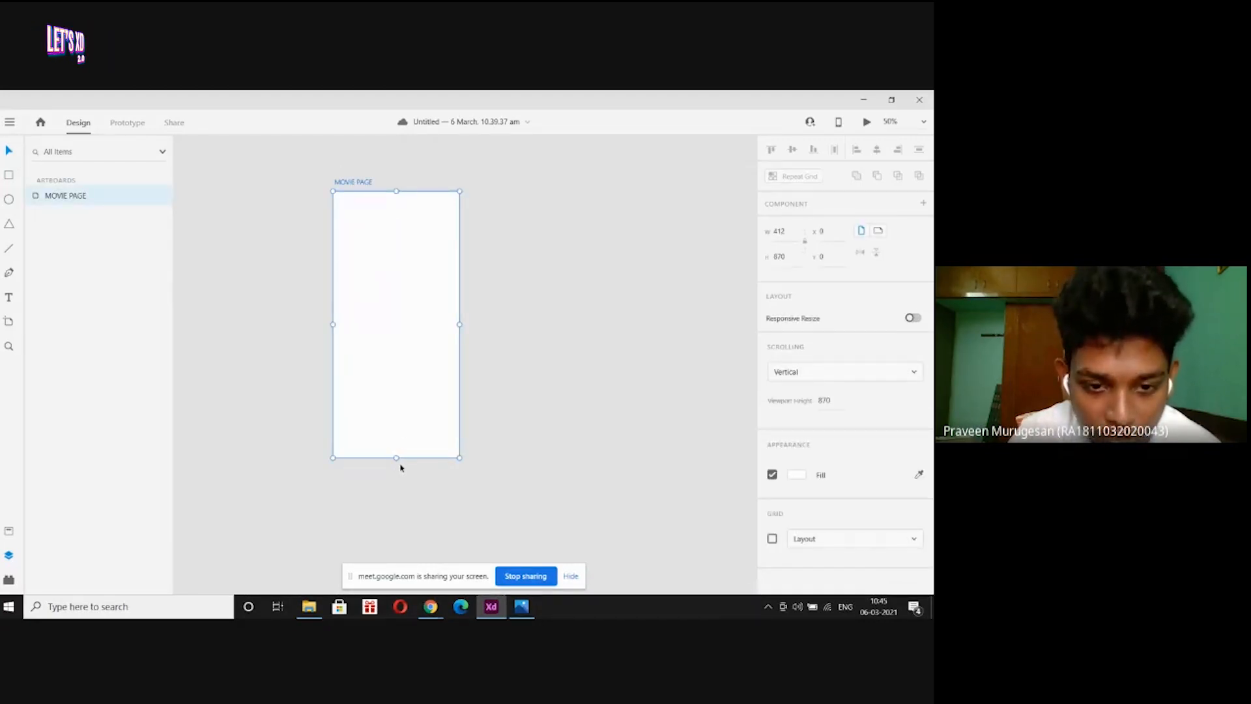
drag(396, 459, 395, 555)
click(490, 242)
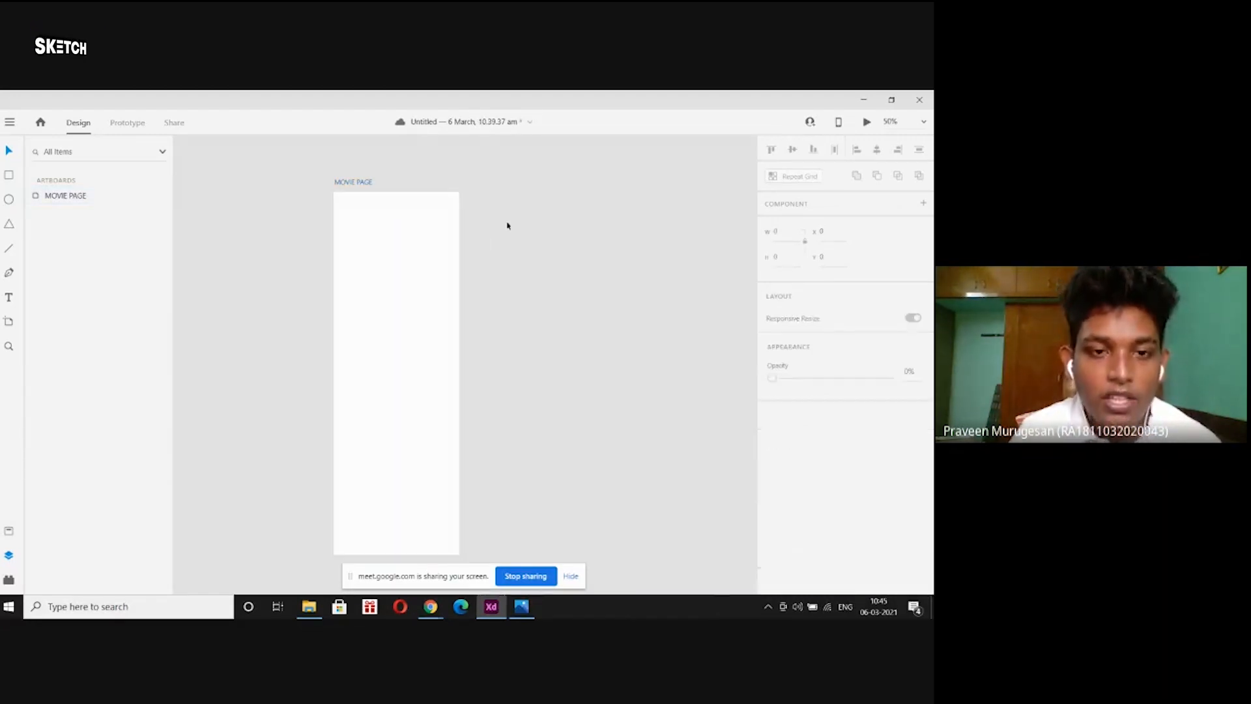
click(351, 186)
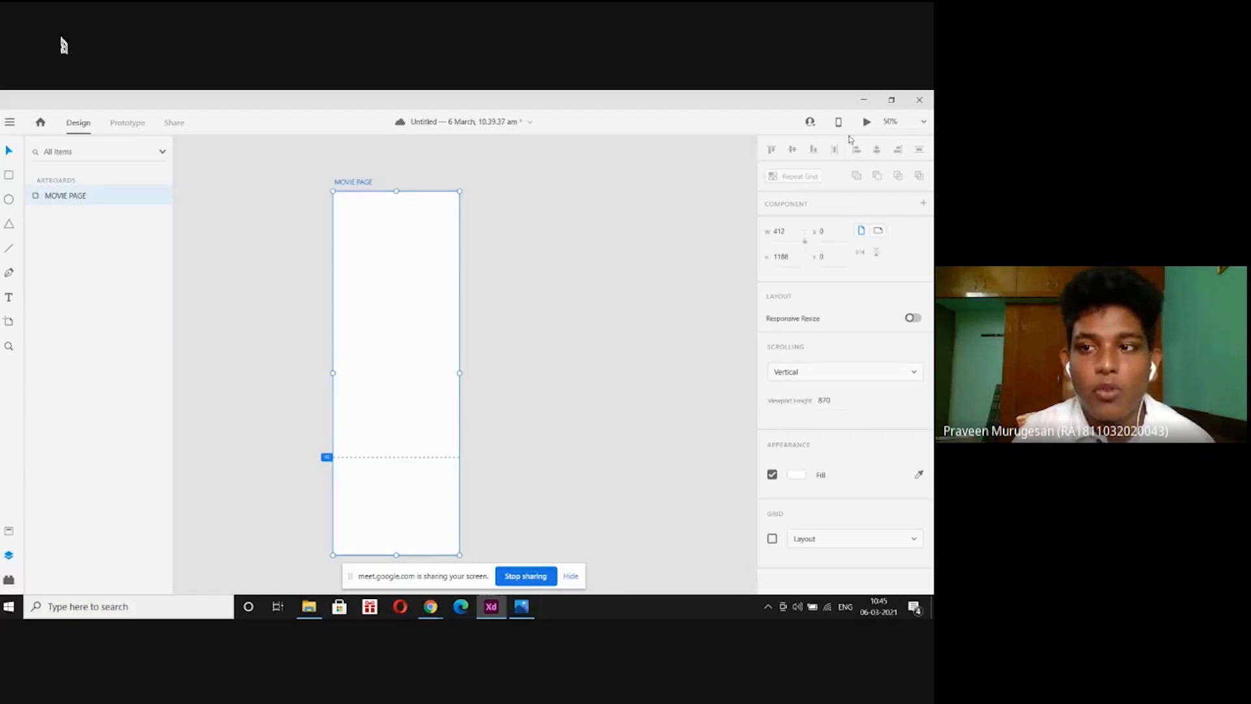
click(867, 121)
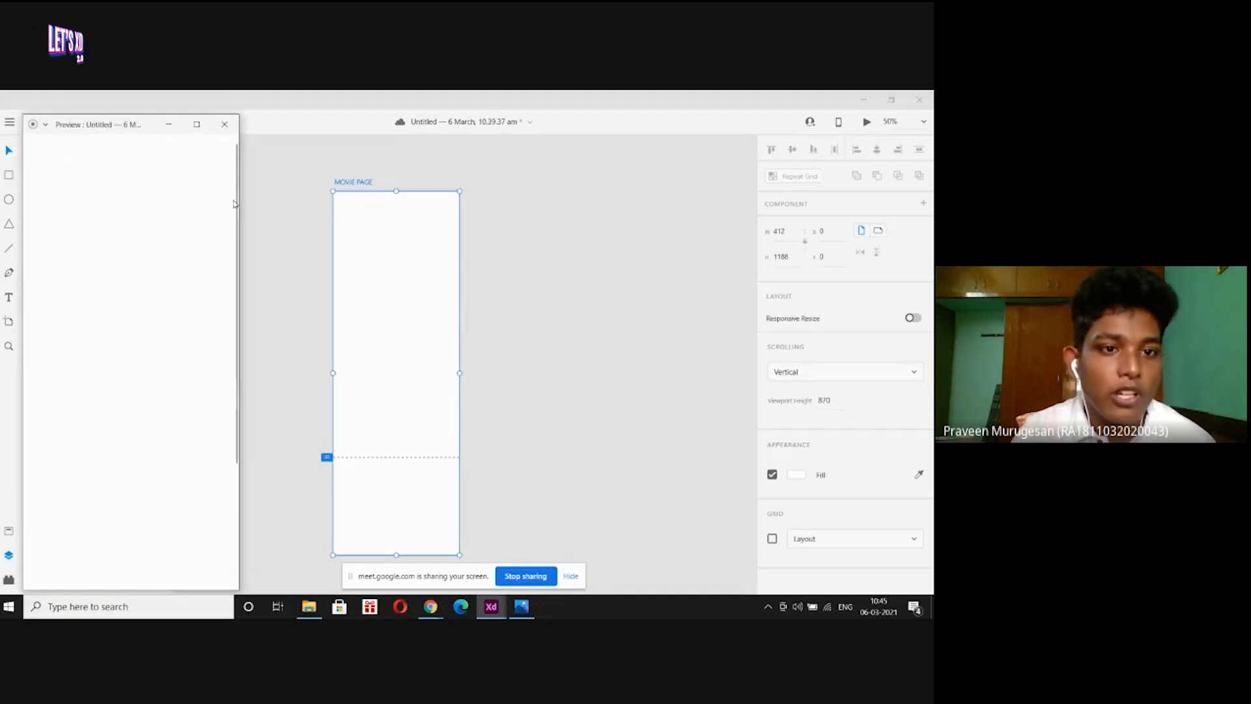
scroll(194, 208, down, 5)
scroll(194, 208, up, 5)
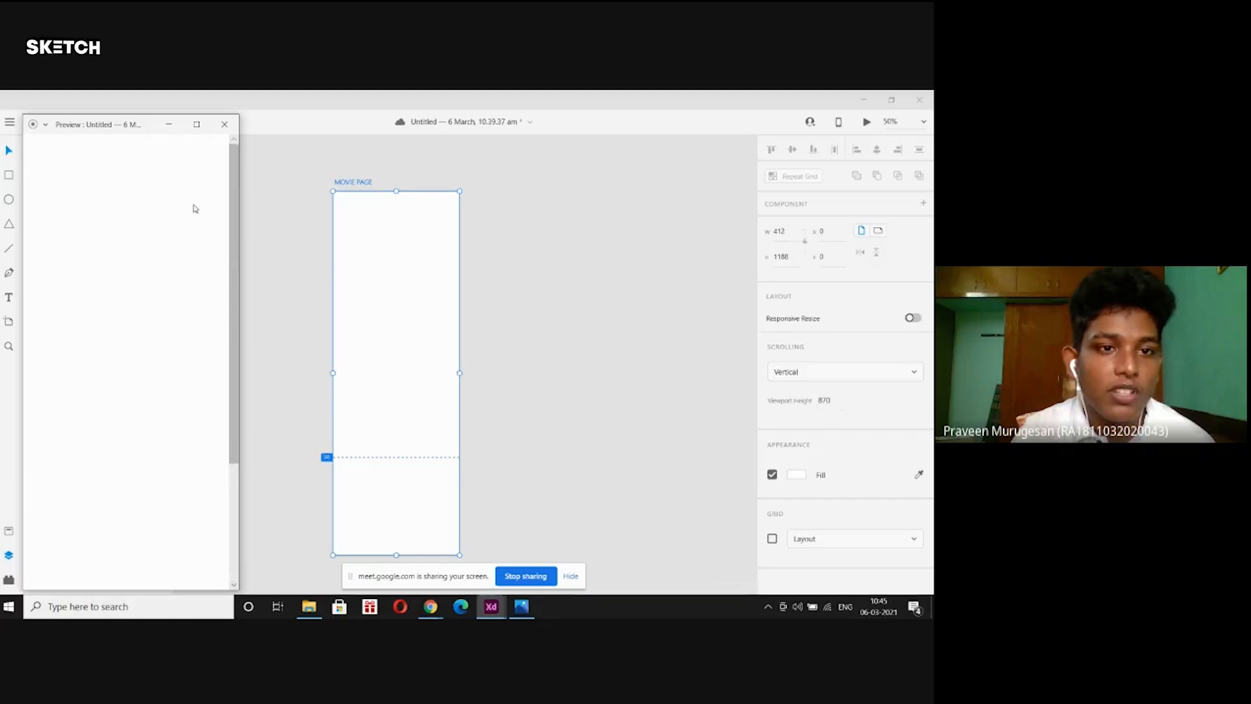
scroll(194, 209, down, 5)
click(224, 123)
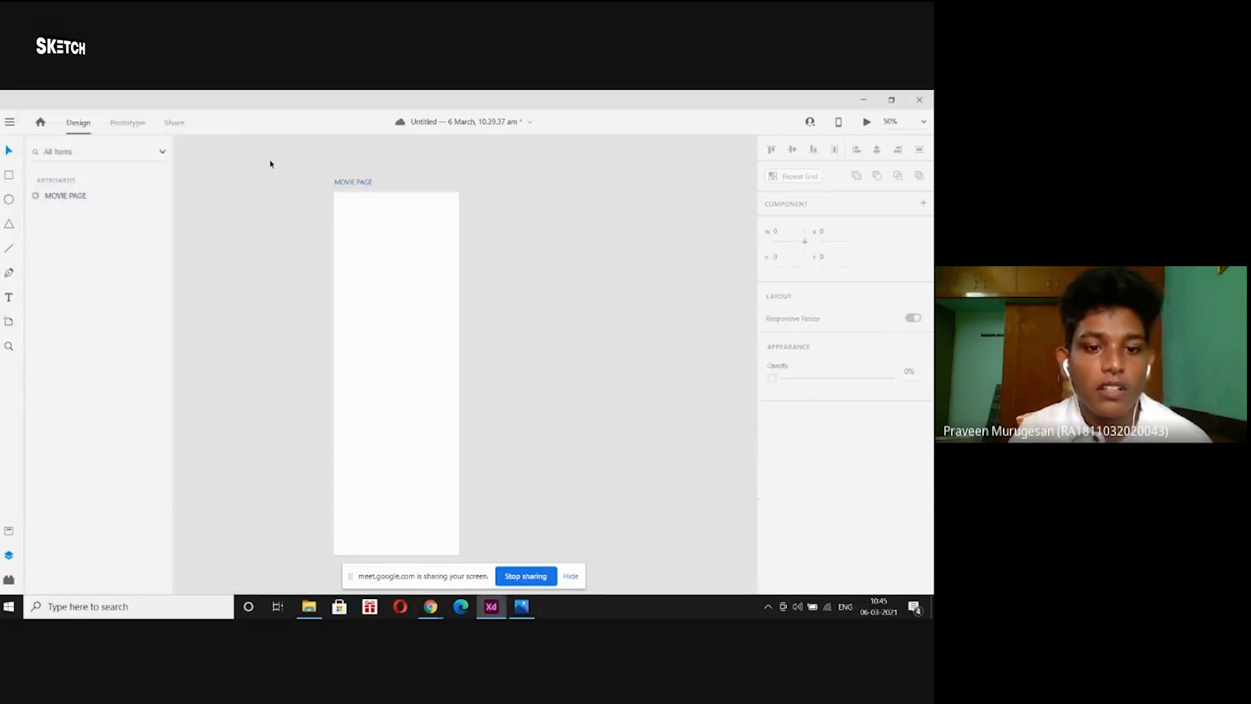
click(353, 187)
key(ctrl+z)
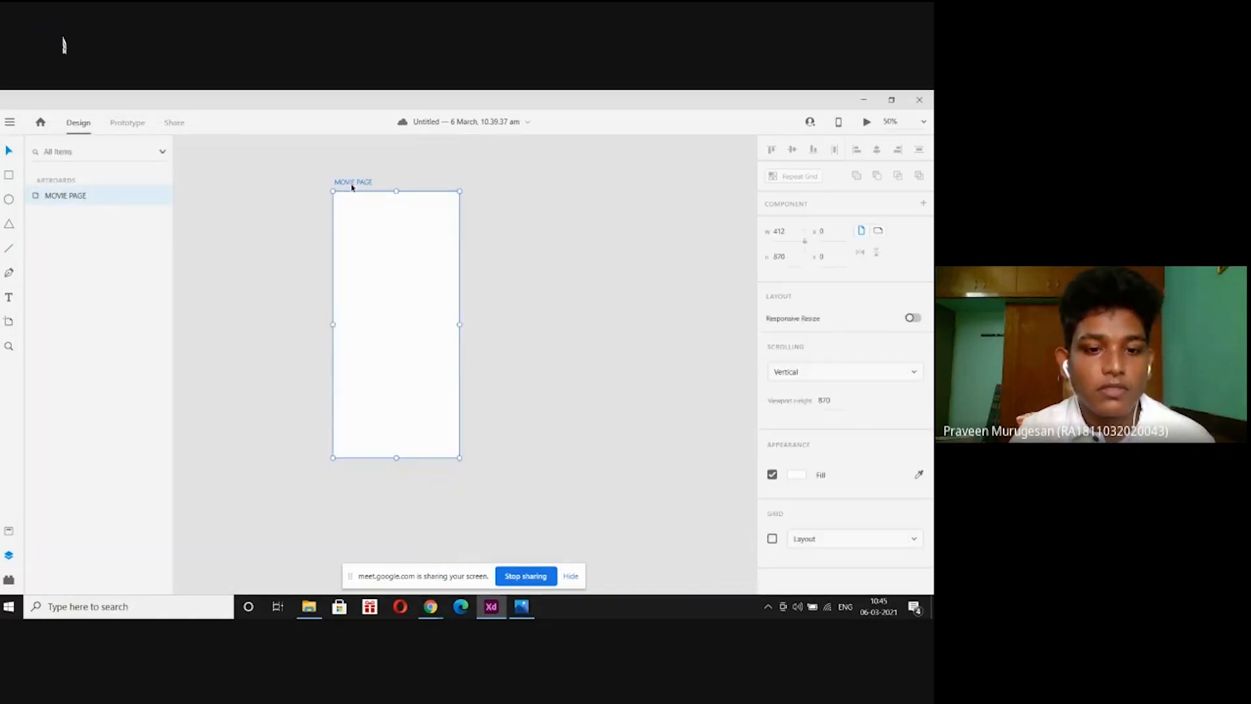
click(442, 247)
click(342, 183)
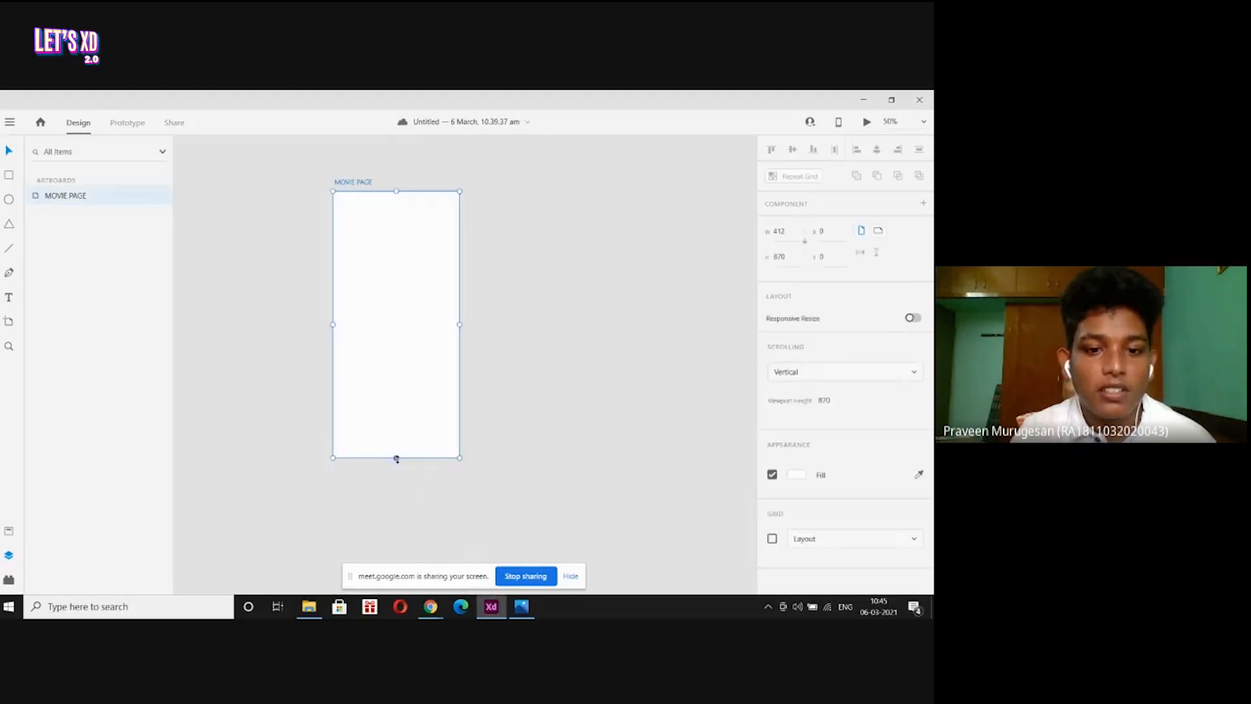
drag(396, 458, 396, 528)
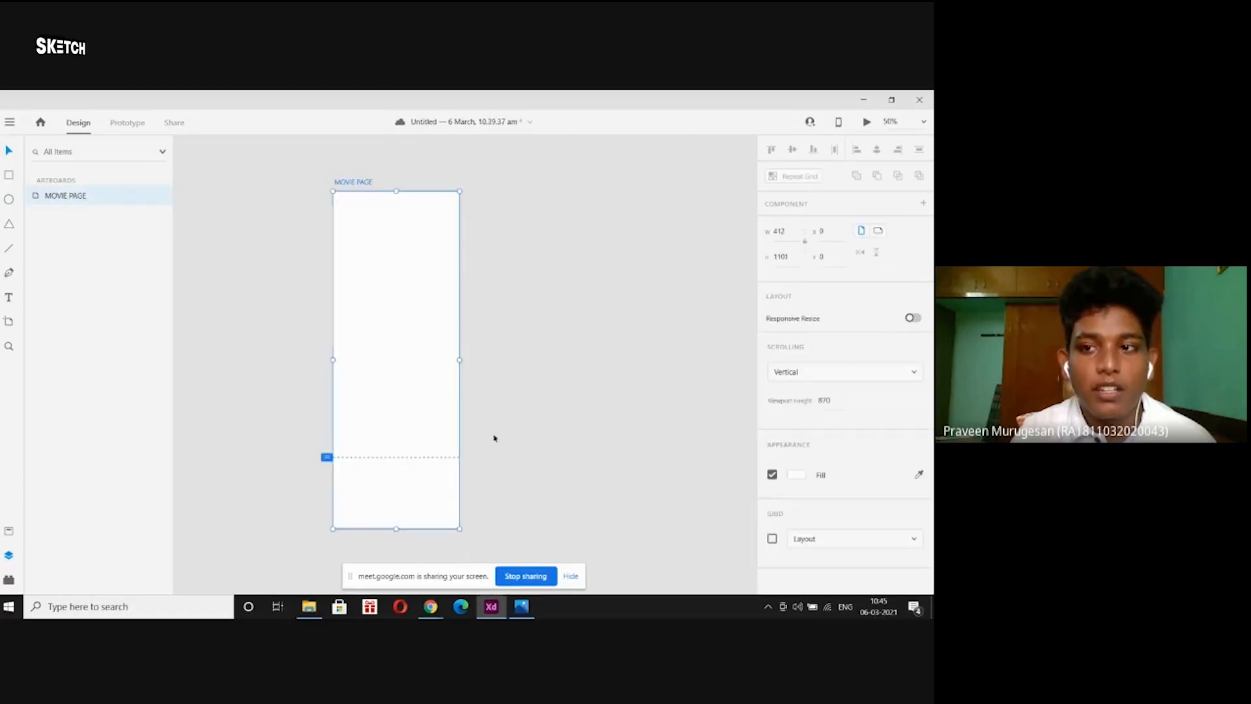
click(866, 122)
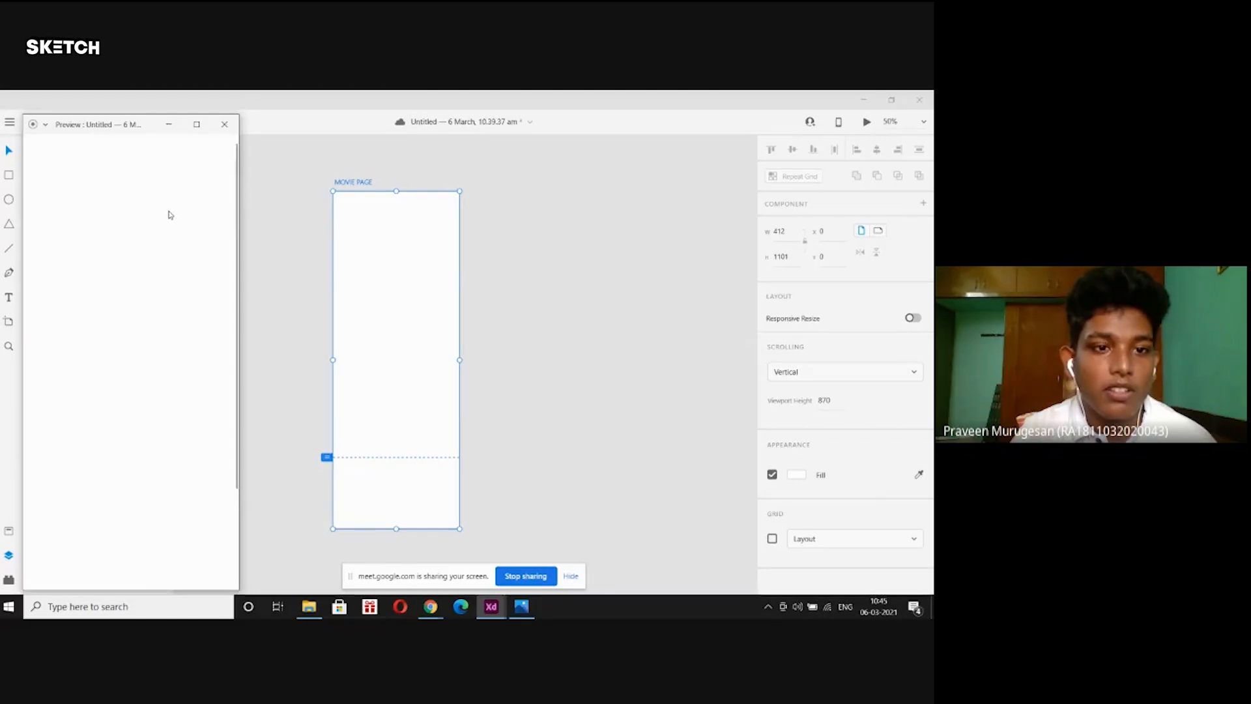
click(224, 124)
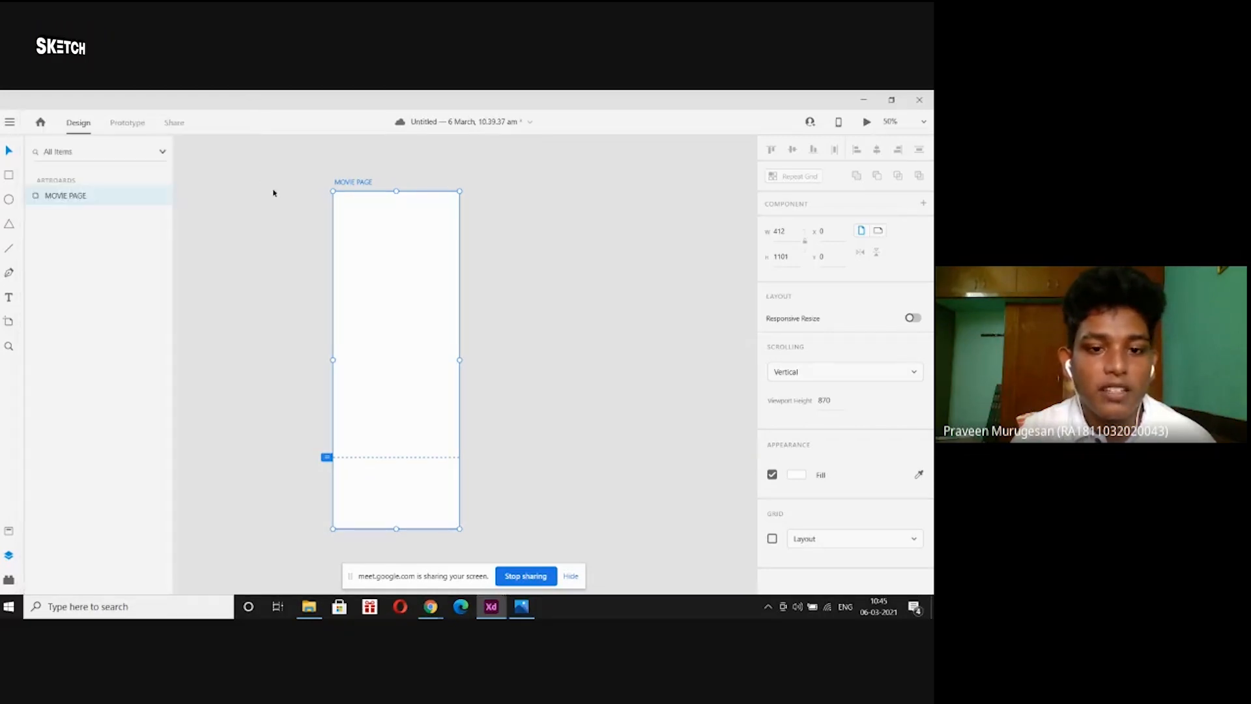
click(273, 193)
key(ctrl+z)
click(358, 157)
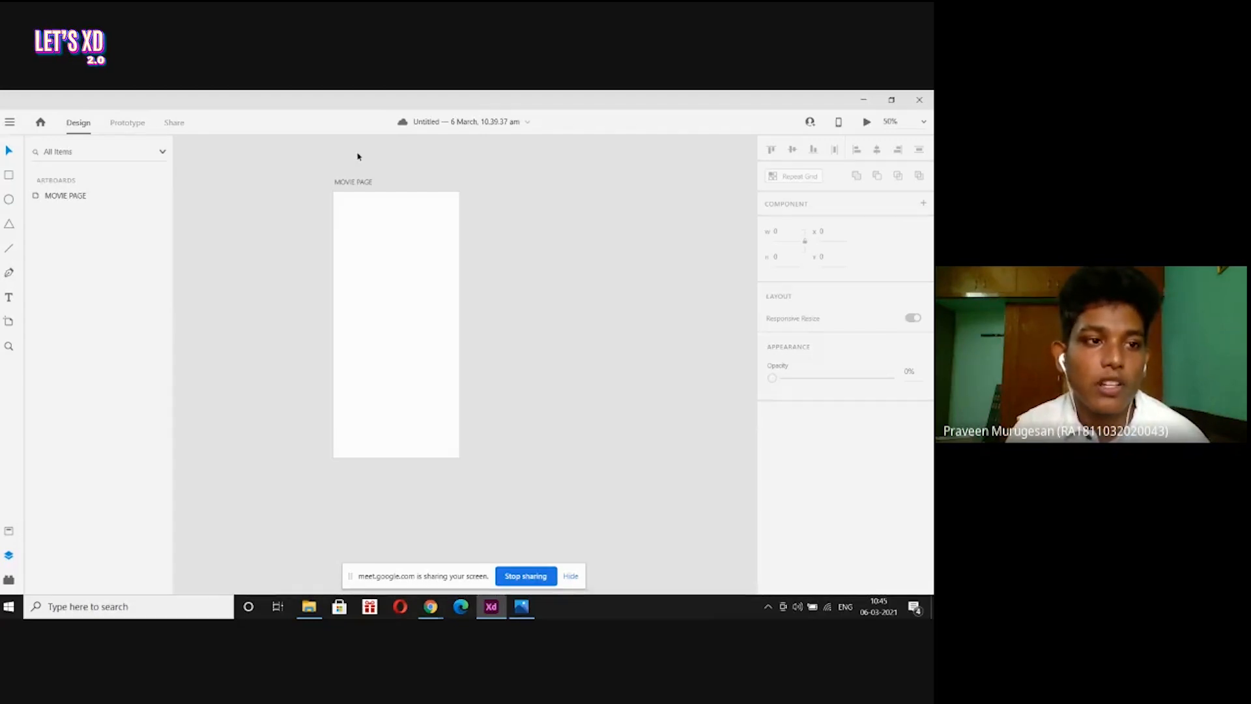
Draw a tall rectangle on the artboard and fill it red.
click(9, 175)
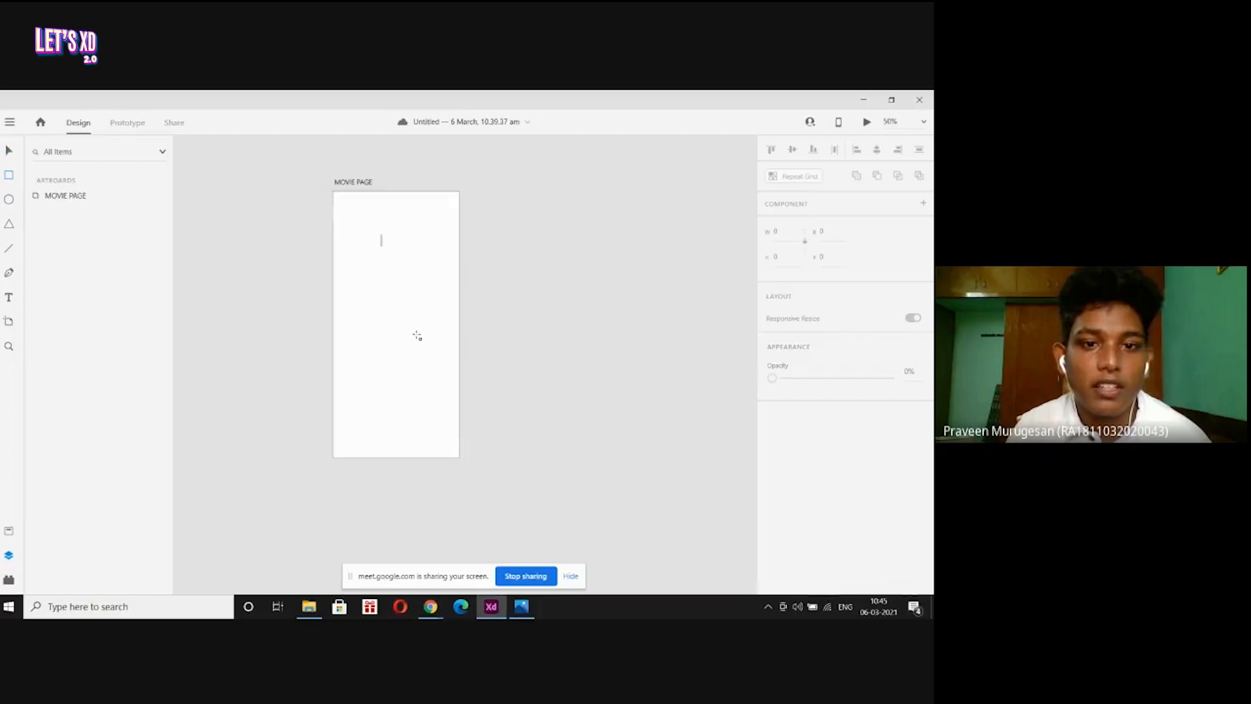
drag(380, 234, 418, 335)
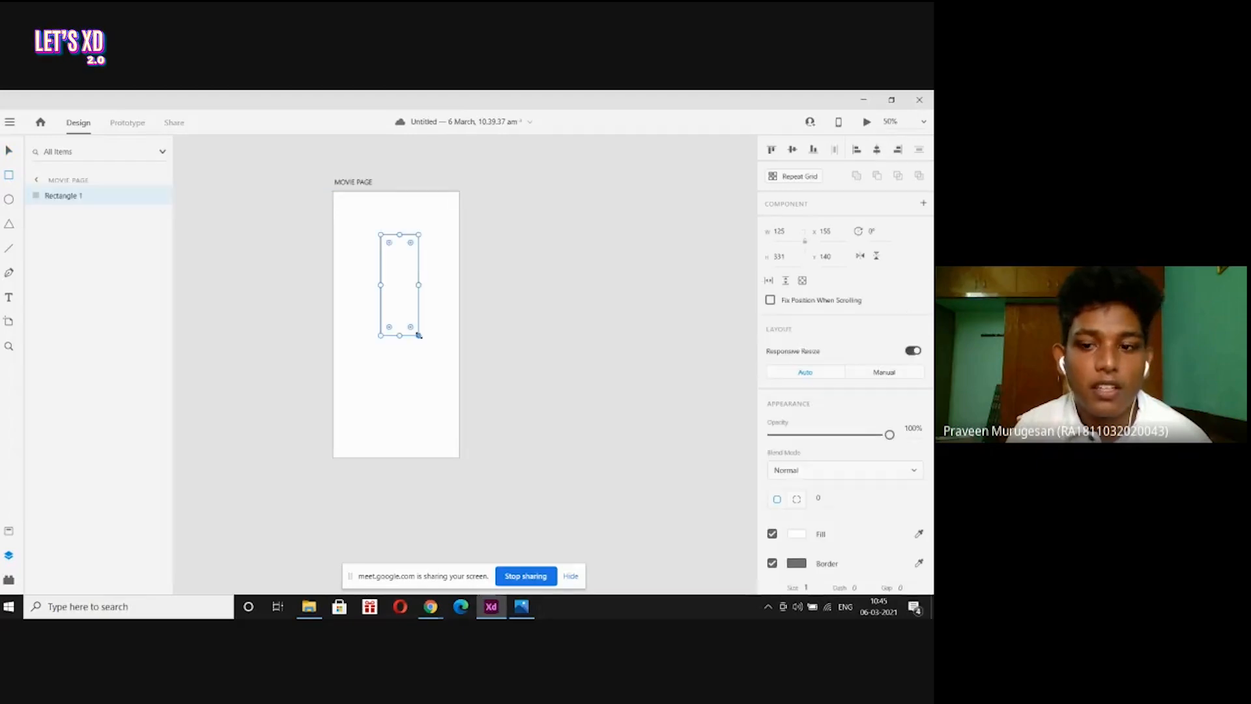
click(794, 538)
click(704, 428)
Move the red rectangle off the artboard to the left, then back onto it.
click(10, 151)
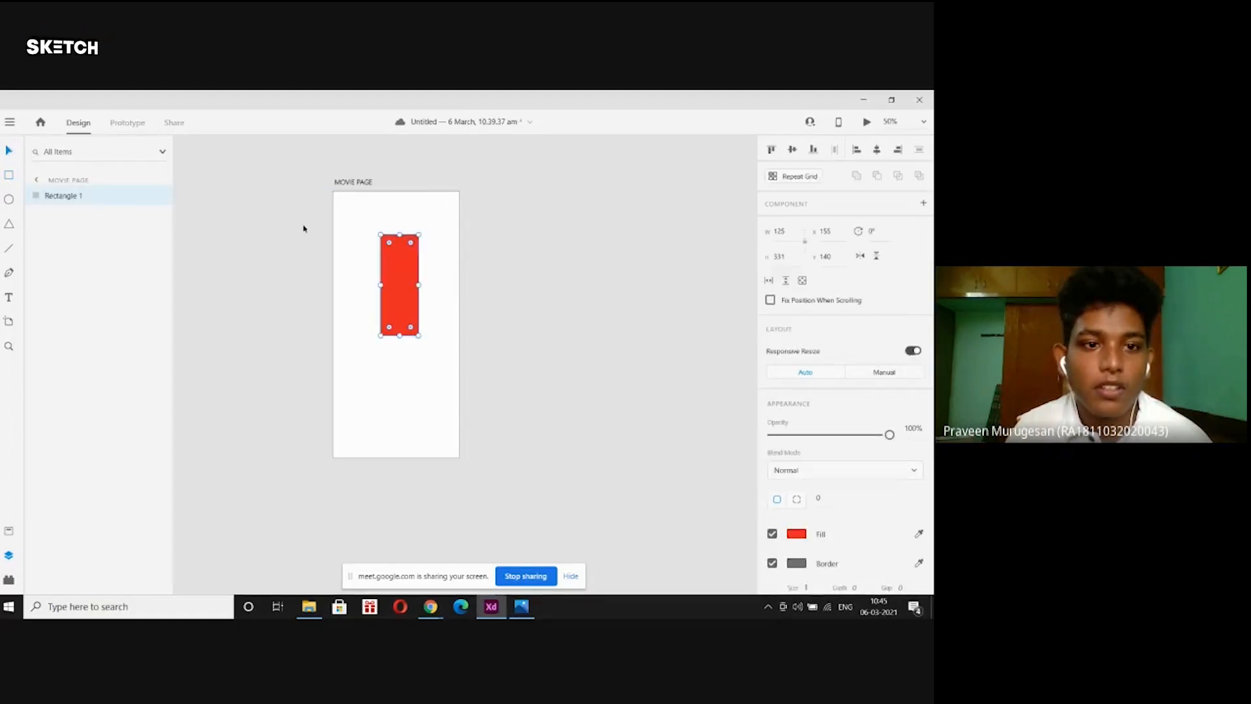
click(303, 229)
click(399, 261)
click(249, 267)
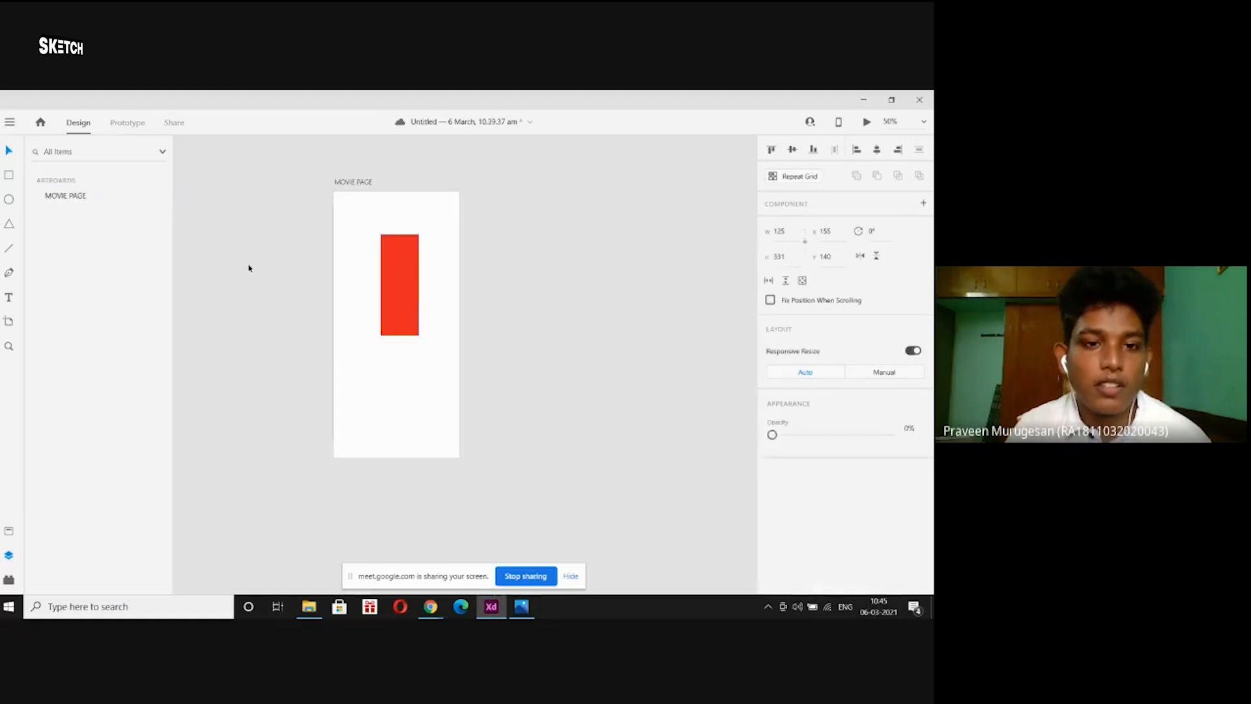
click(402, 282)
drag(402, 281, 260, 276)
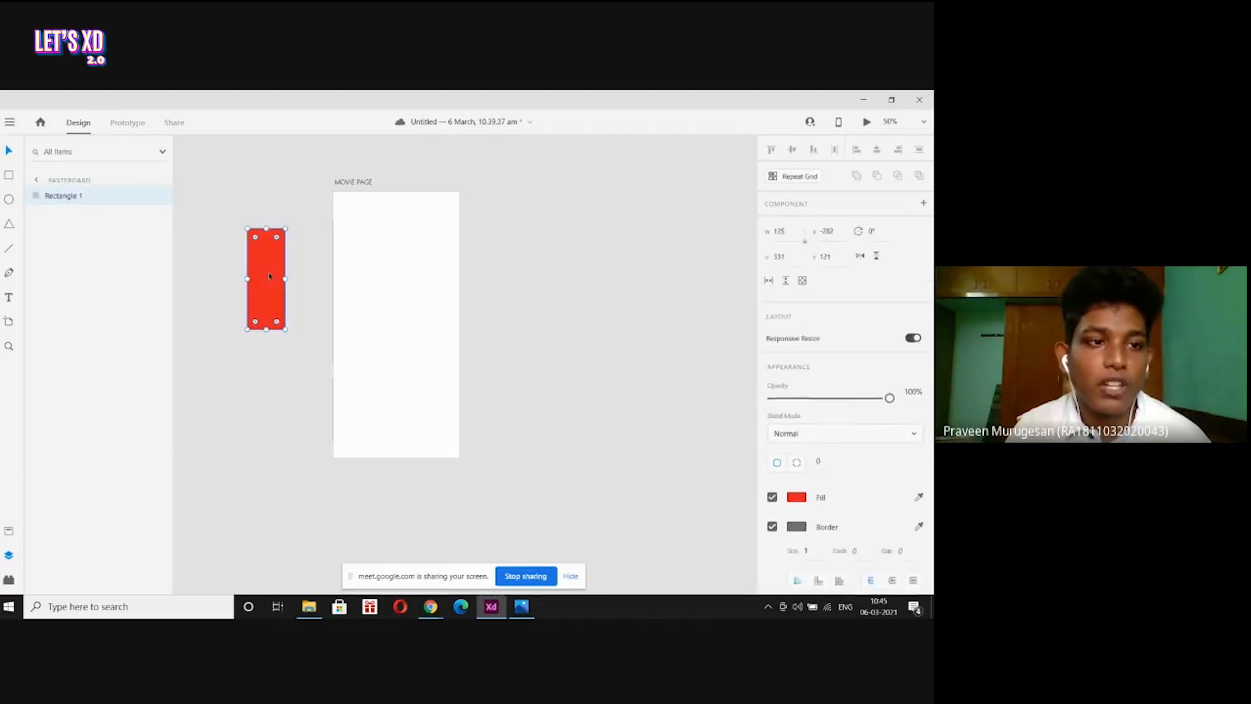
click(37, 181)
key(ctrl+0)
click(52, 217)
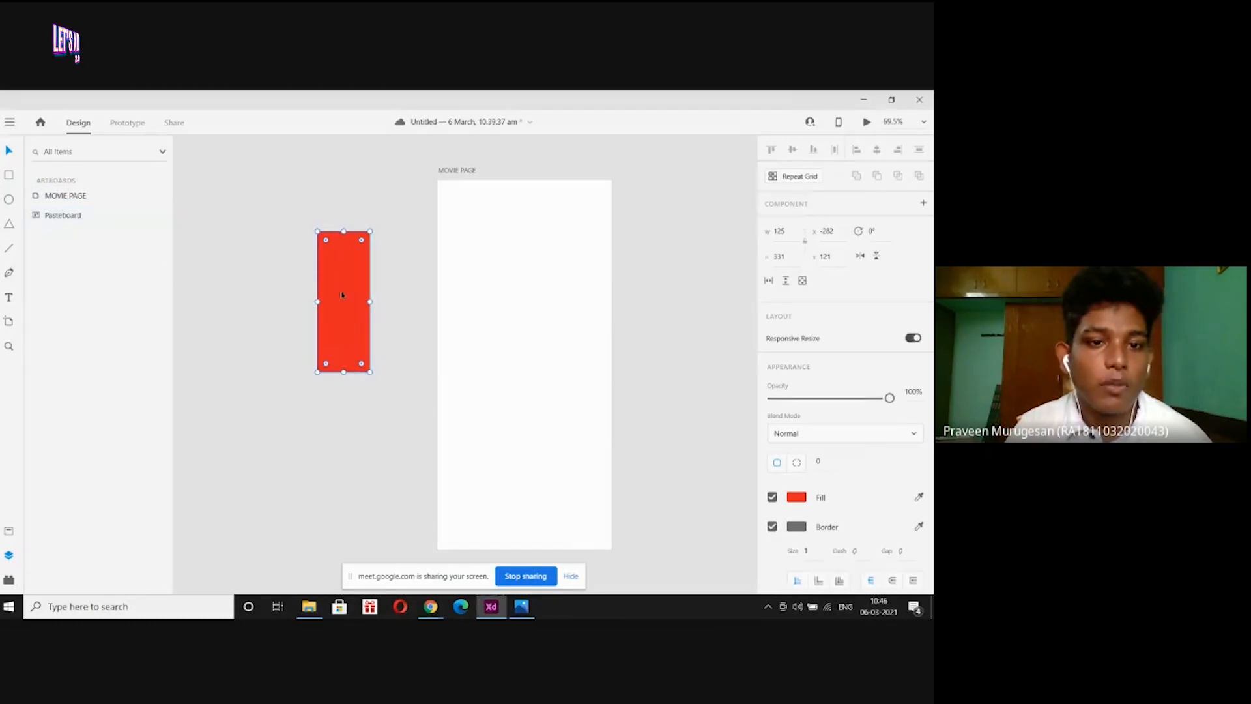
drag(342, 294, 520, 304)
click(39, 181)
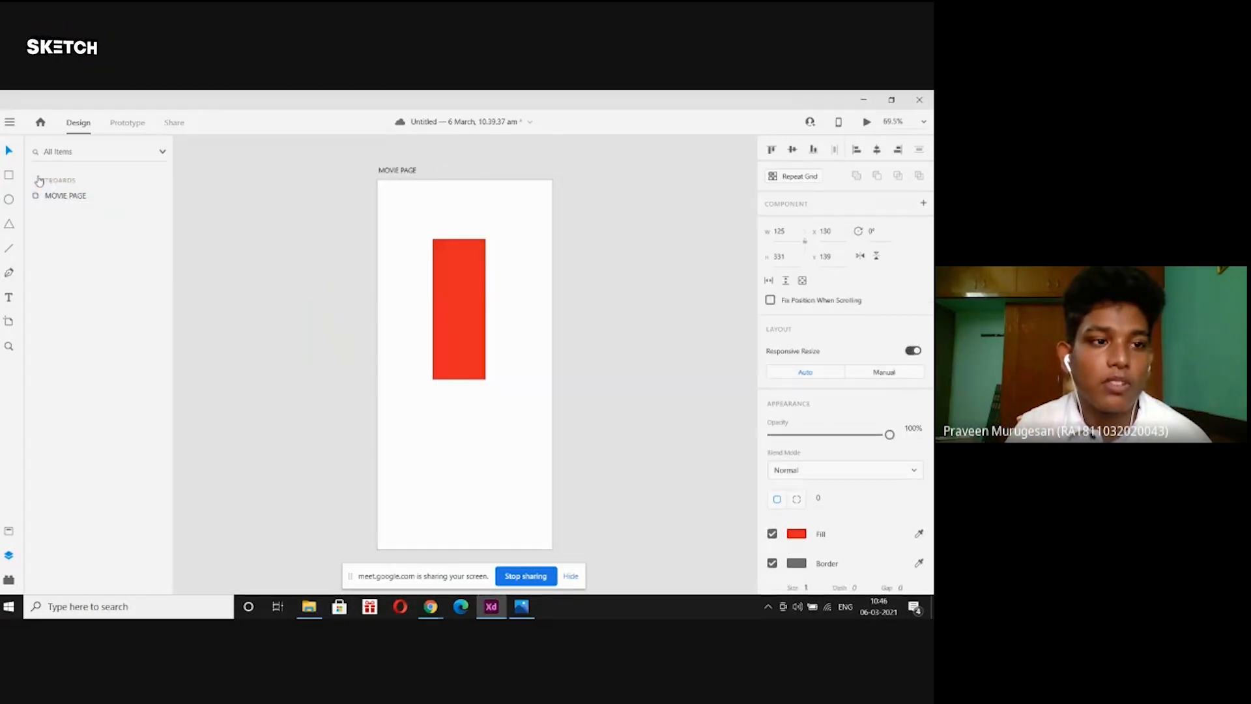
Practice selecting and deselecting the MOVIE PAGE artboard and the red rectangle.
click(341, 189)
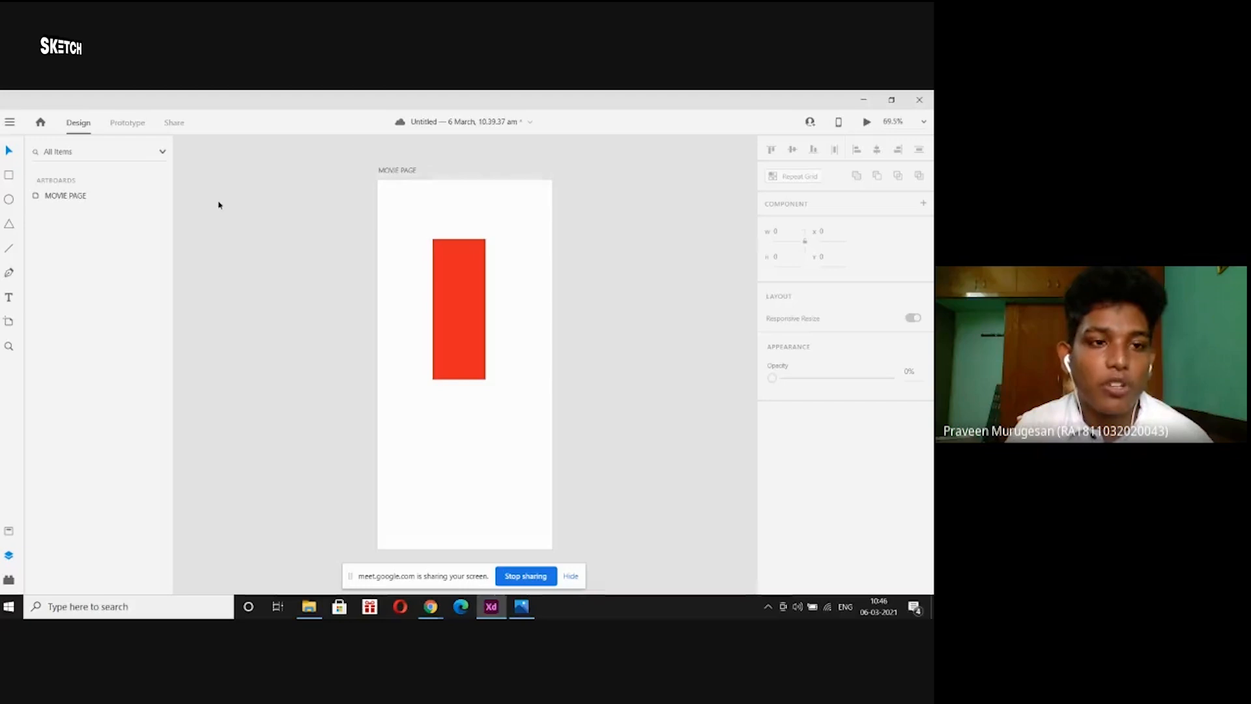
click(385, 171)
click(298, 189)
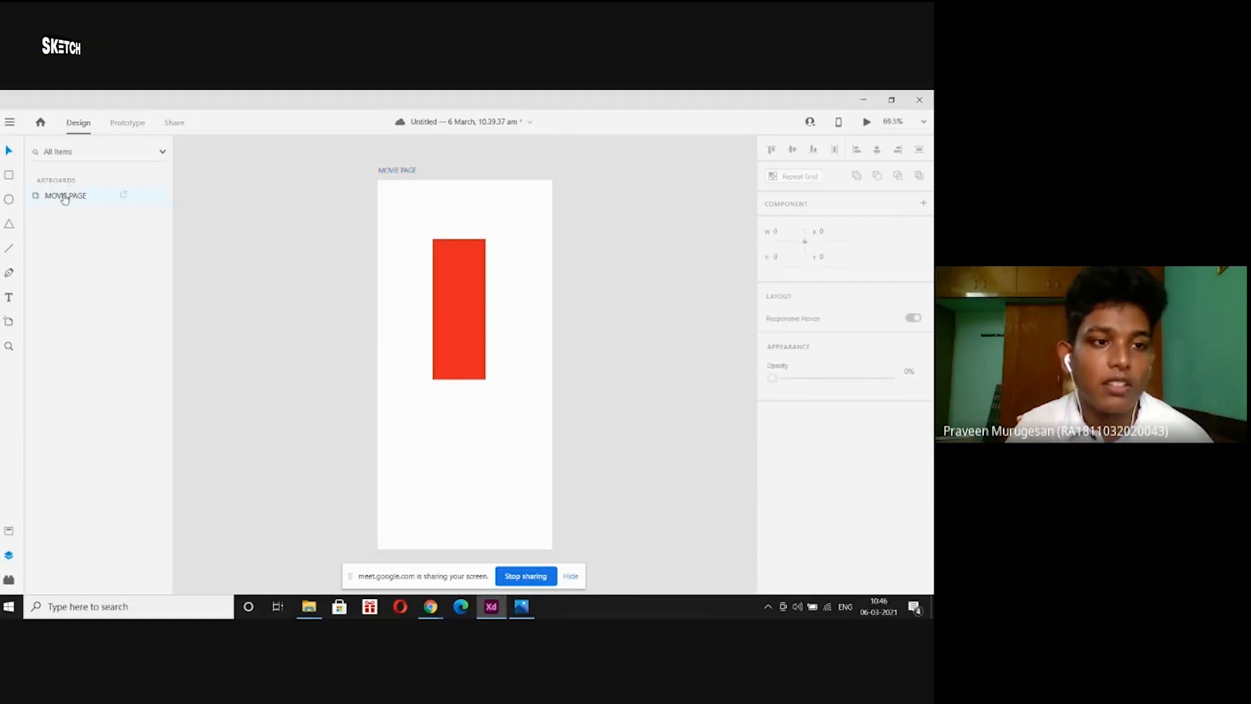
click(115, 196)
click(272, 189)
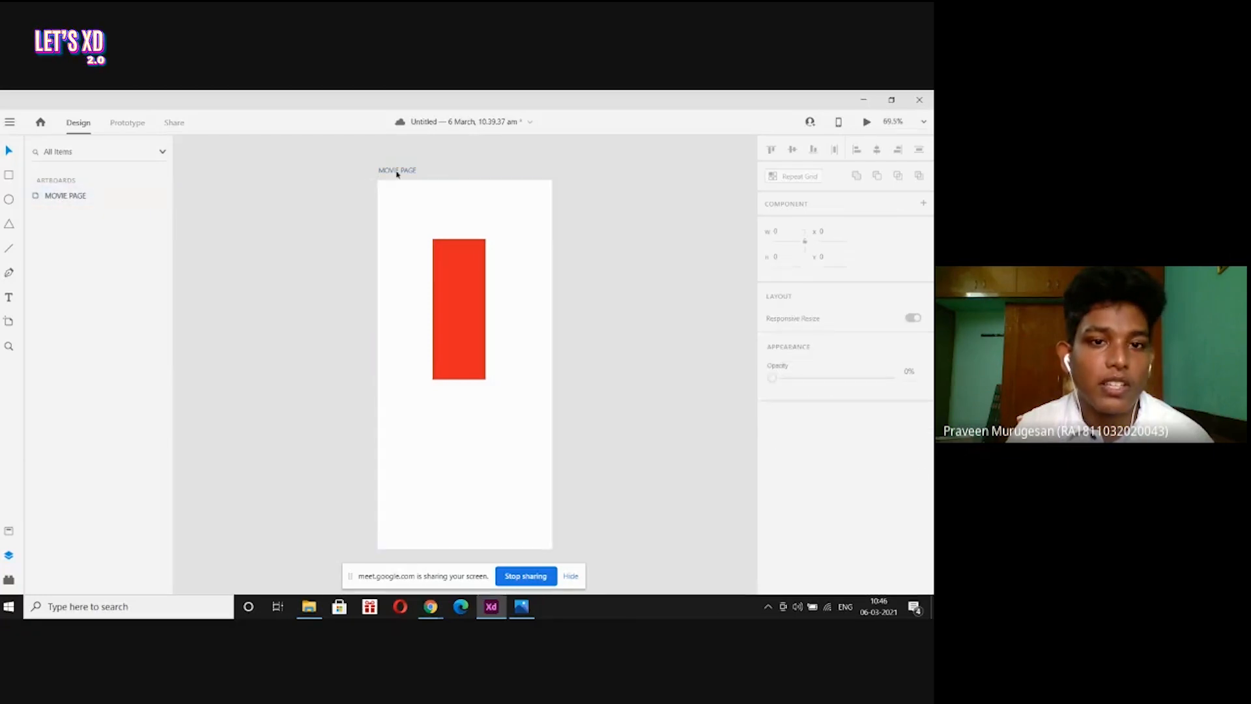
click(394, 172)
click(291, 202)
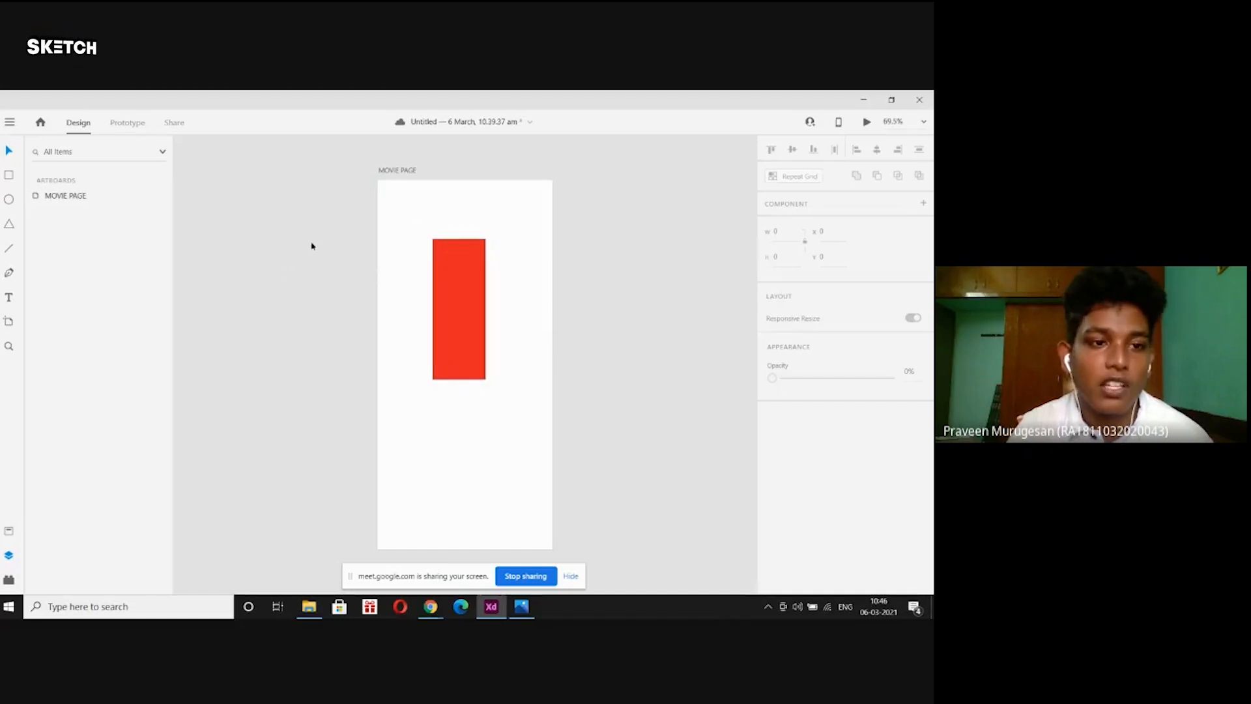
click(441, 262)
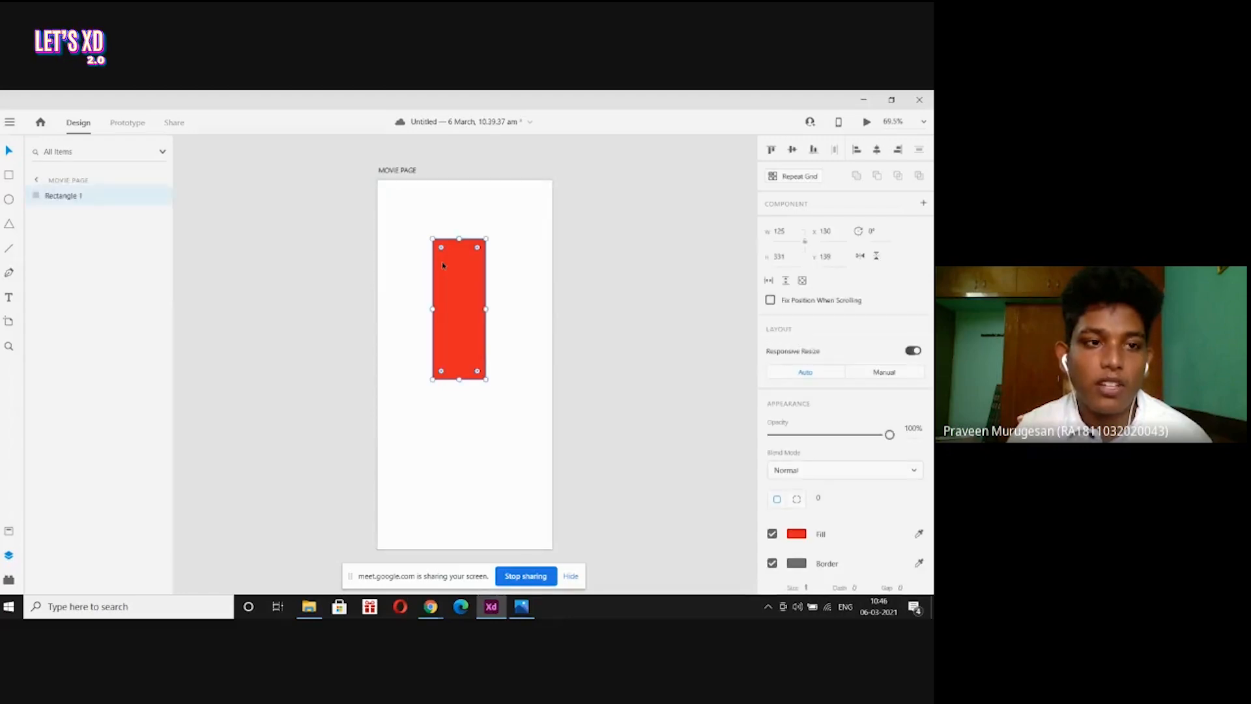
click(293, 265)
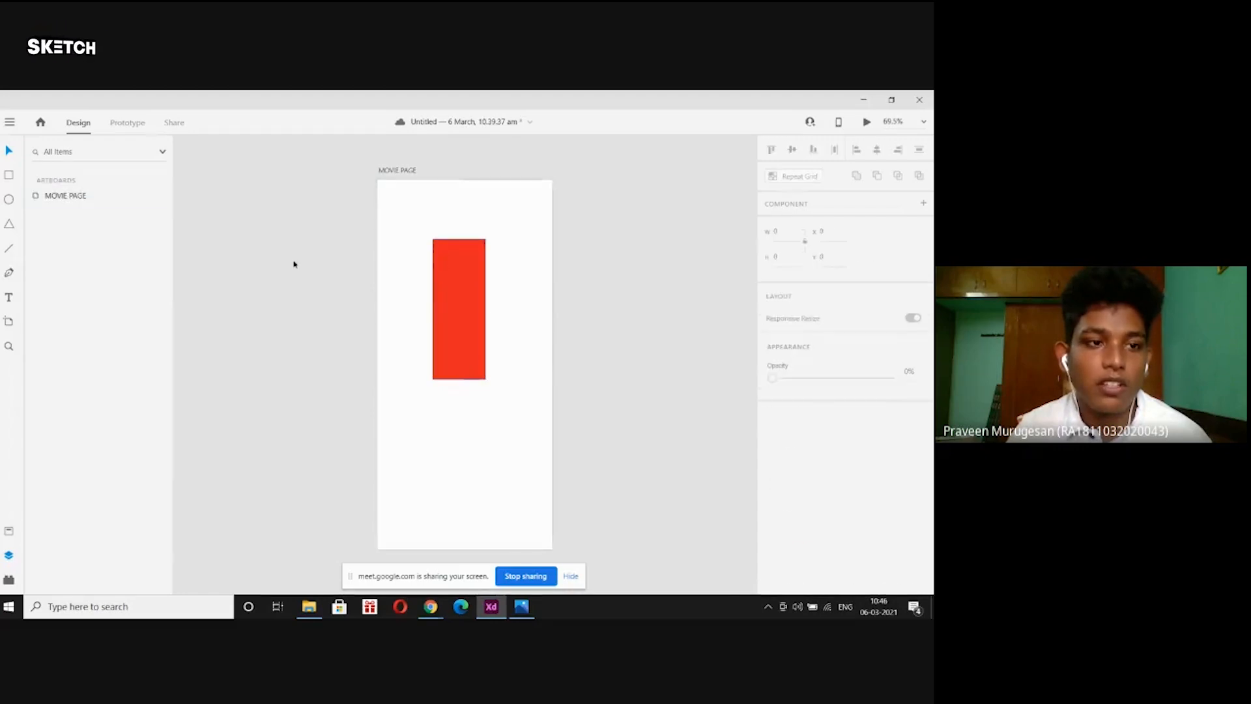
Select Rectangle 1 through the Layers panel and on canvas, then delete it.
click(40, 200)
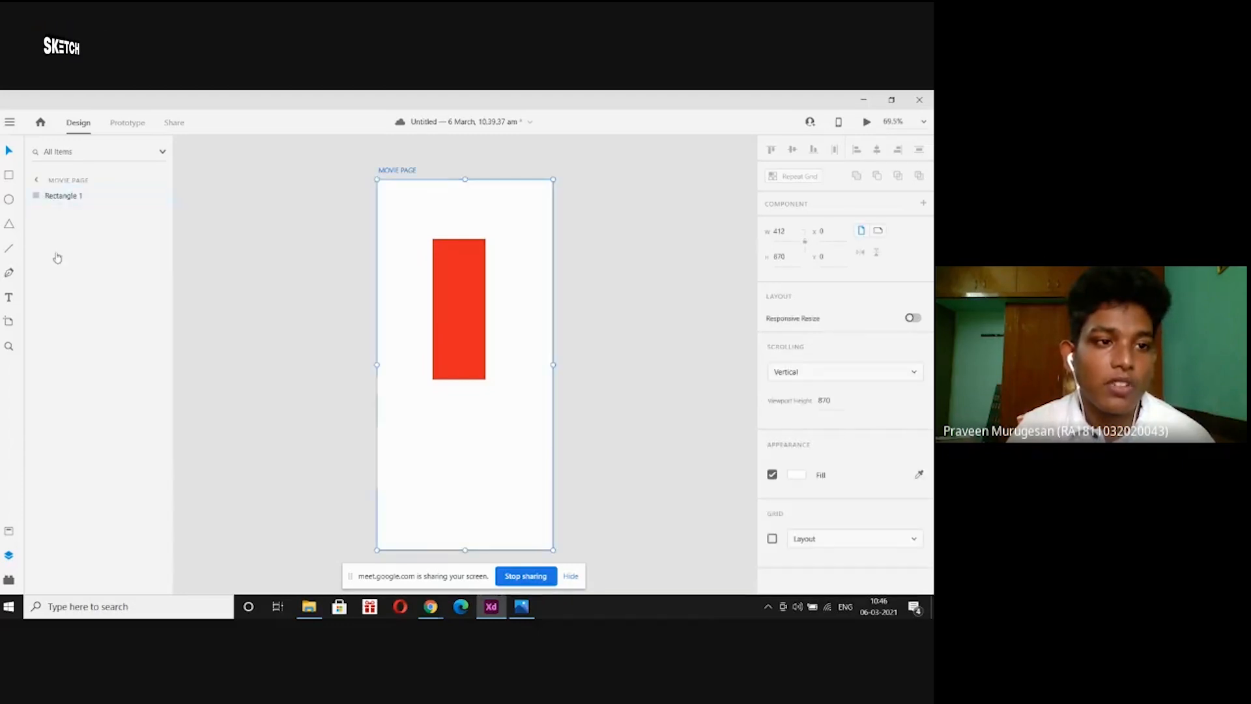
click(63, 196)
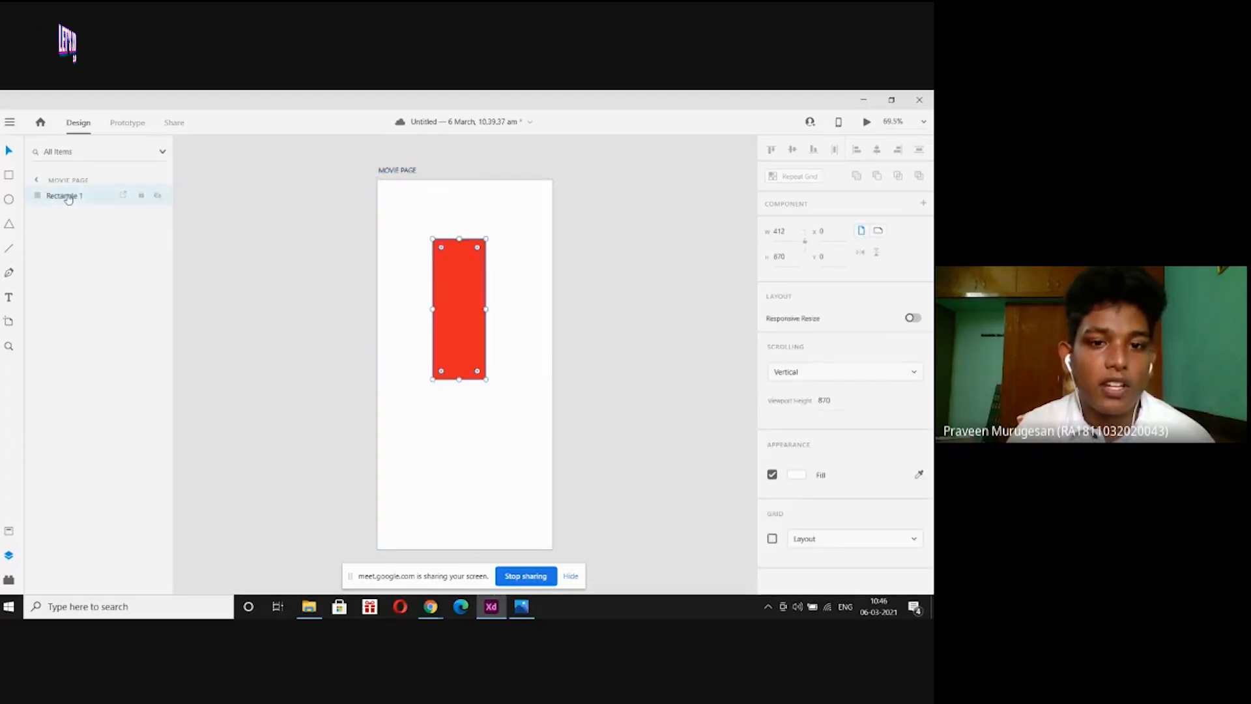
click(36, 180)
click(304, 228)
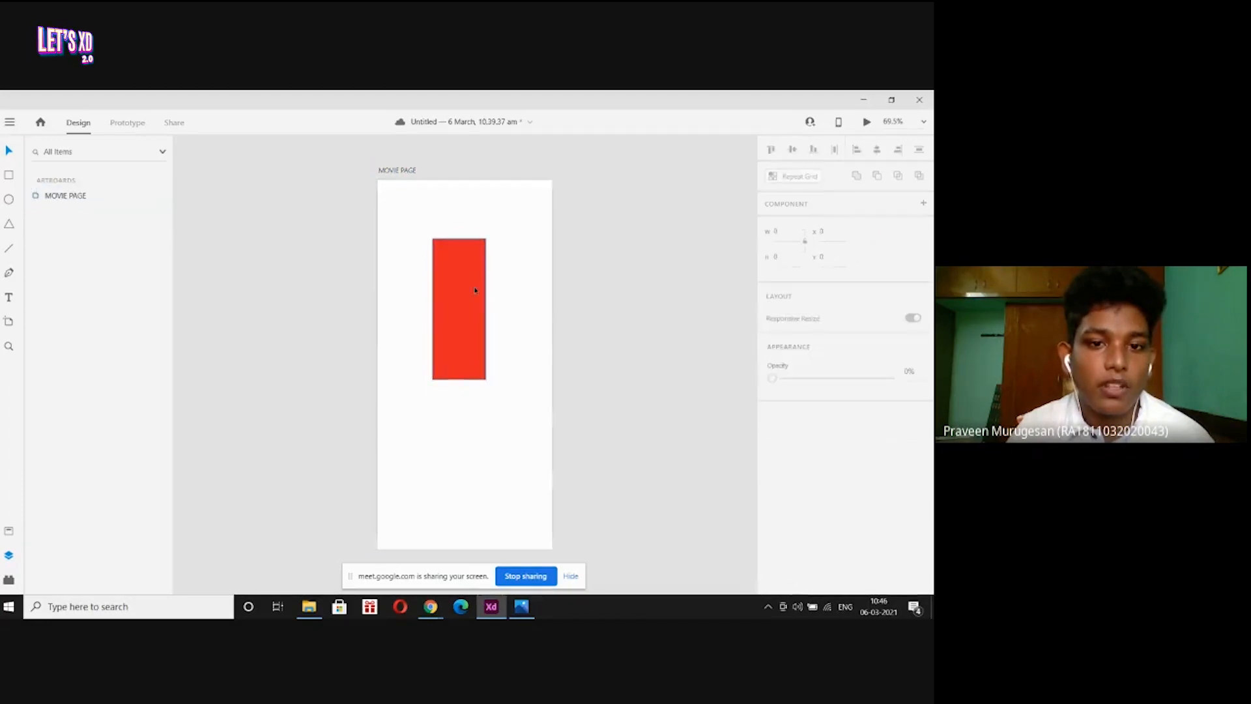
click(481, 287)
click(299, 278)
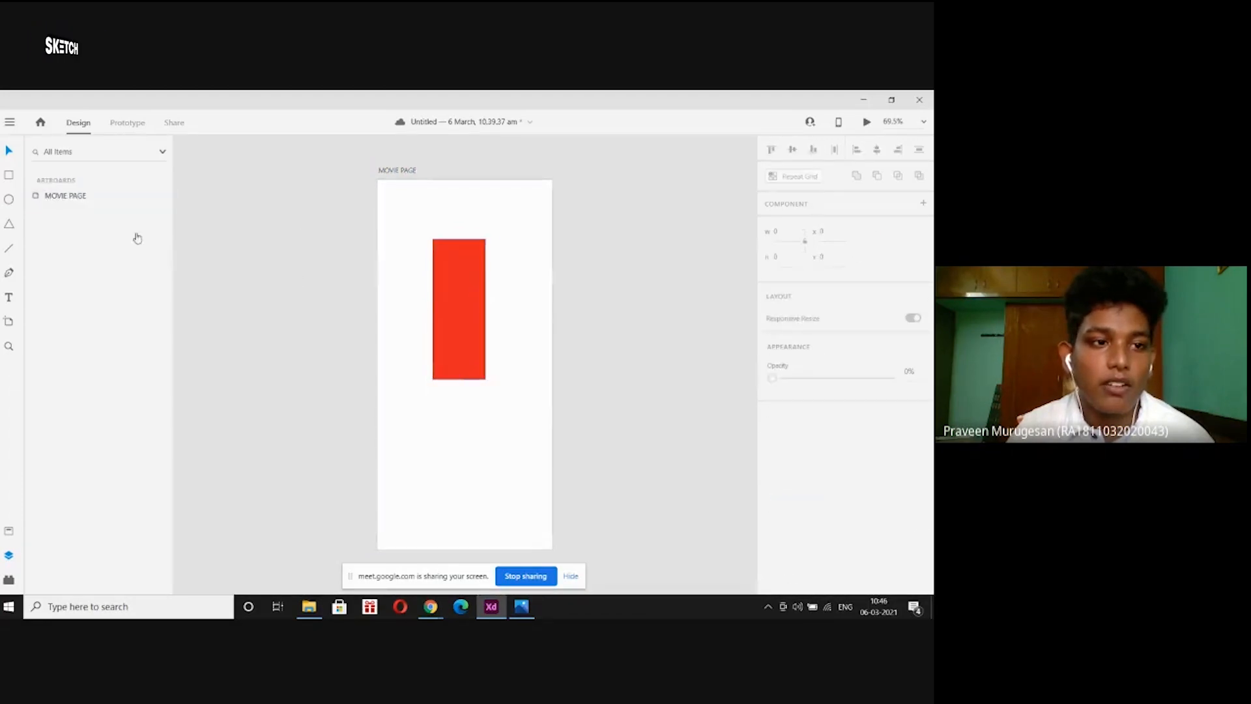
click(52, 196)
click(57, 196)
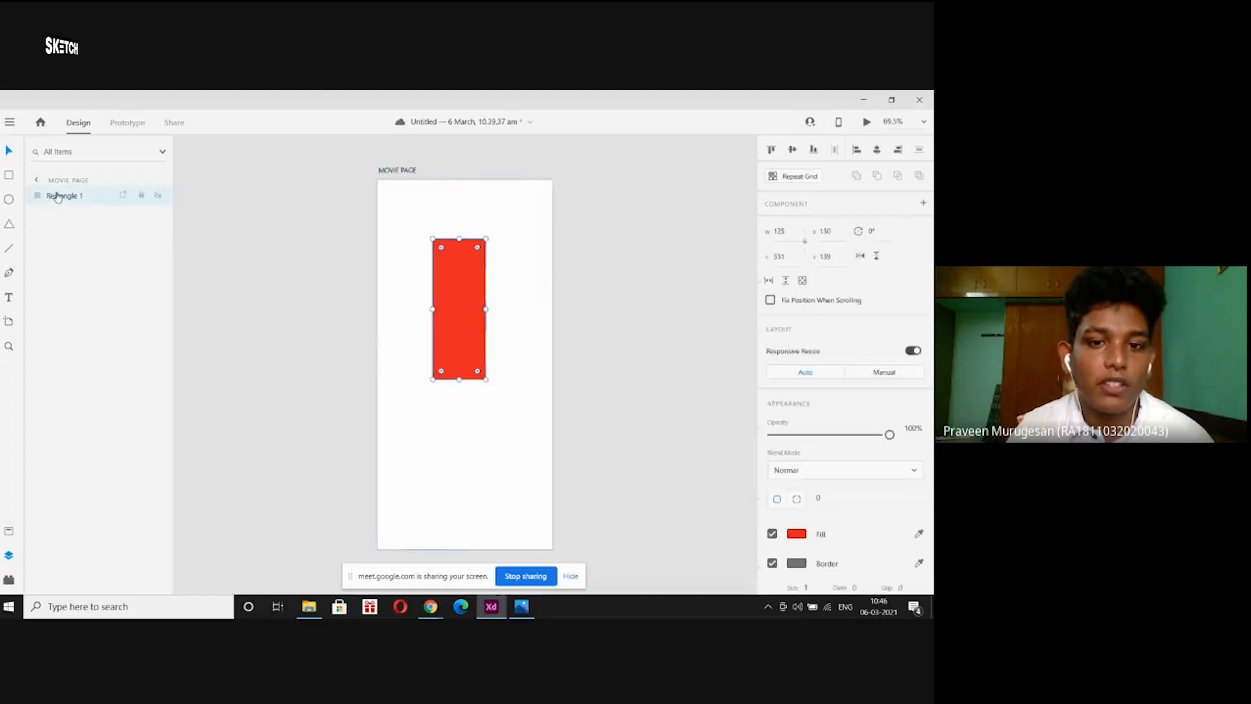
click(262, 223)
click(466, 271)
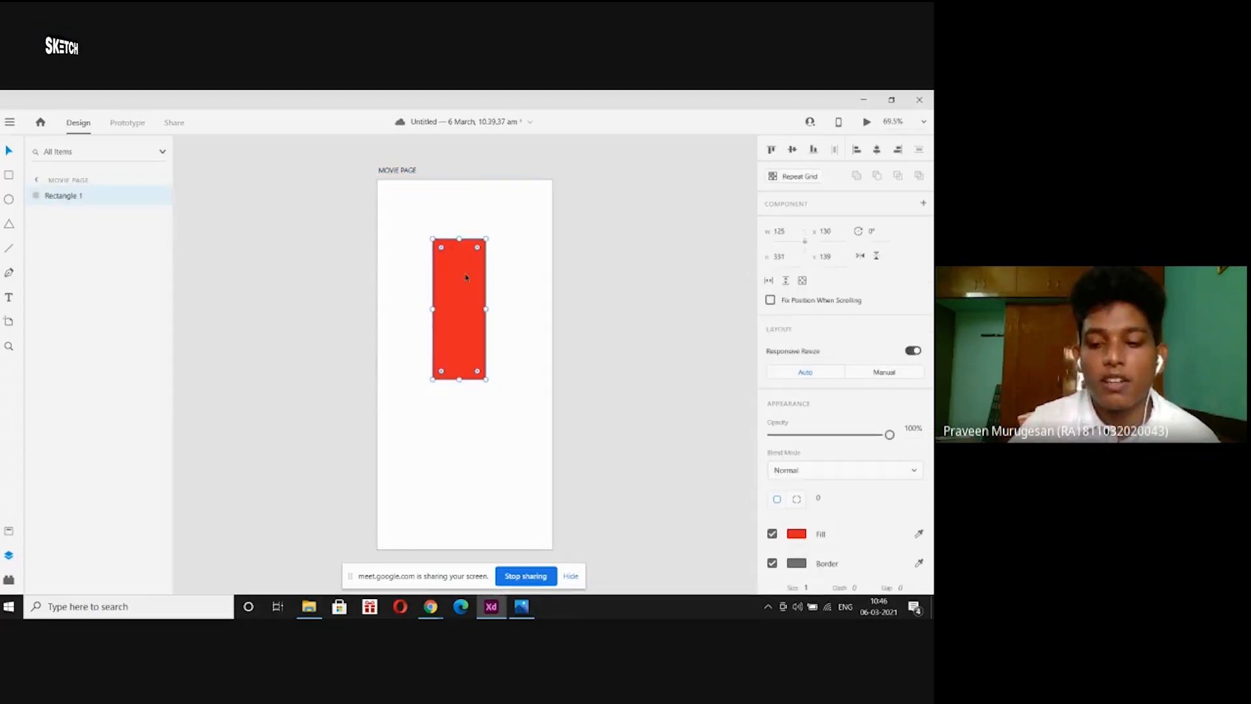
key(Delete)
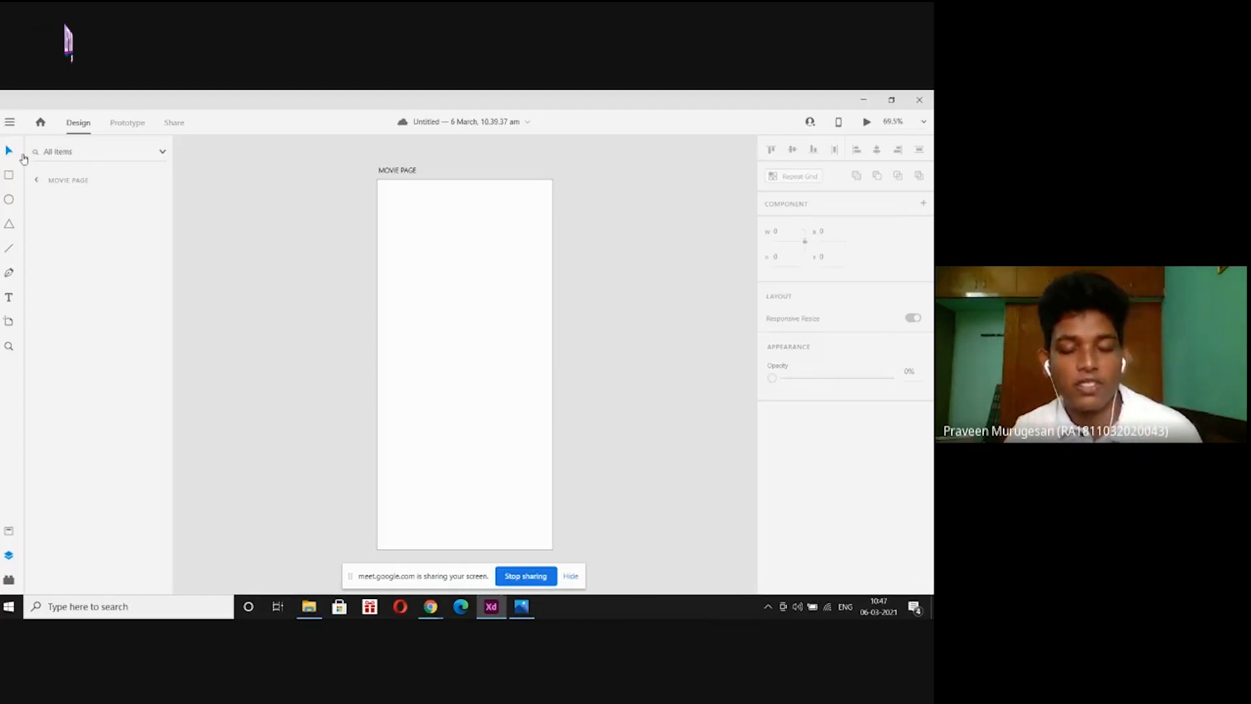
Set the MOVIE PAGE artboard background fill to dark grey (#373535).
click(407, 172)
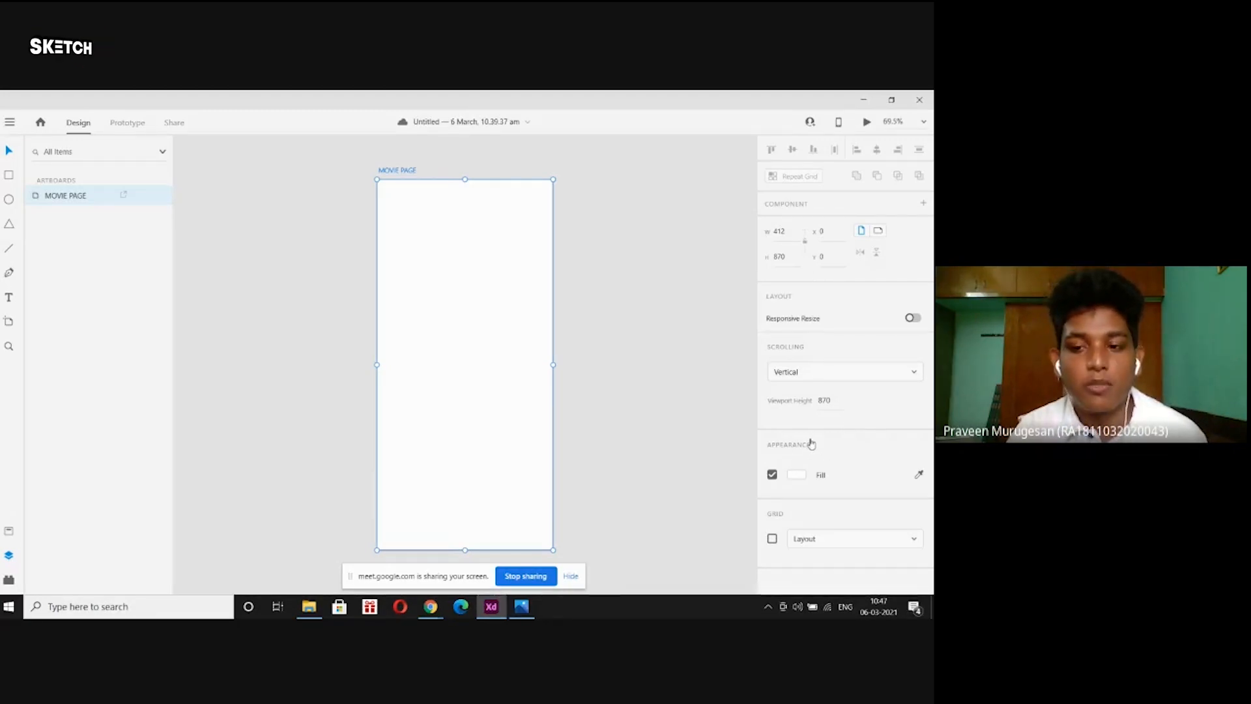
click(797, 480)
drag(645, 436, 615, 490)
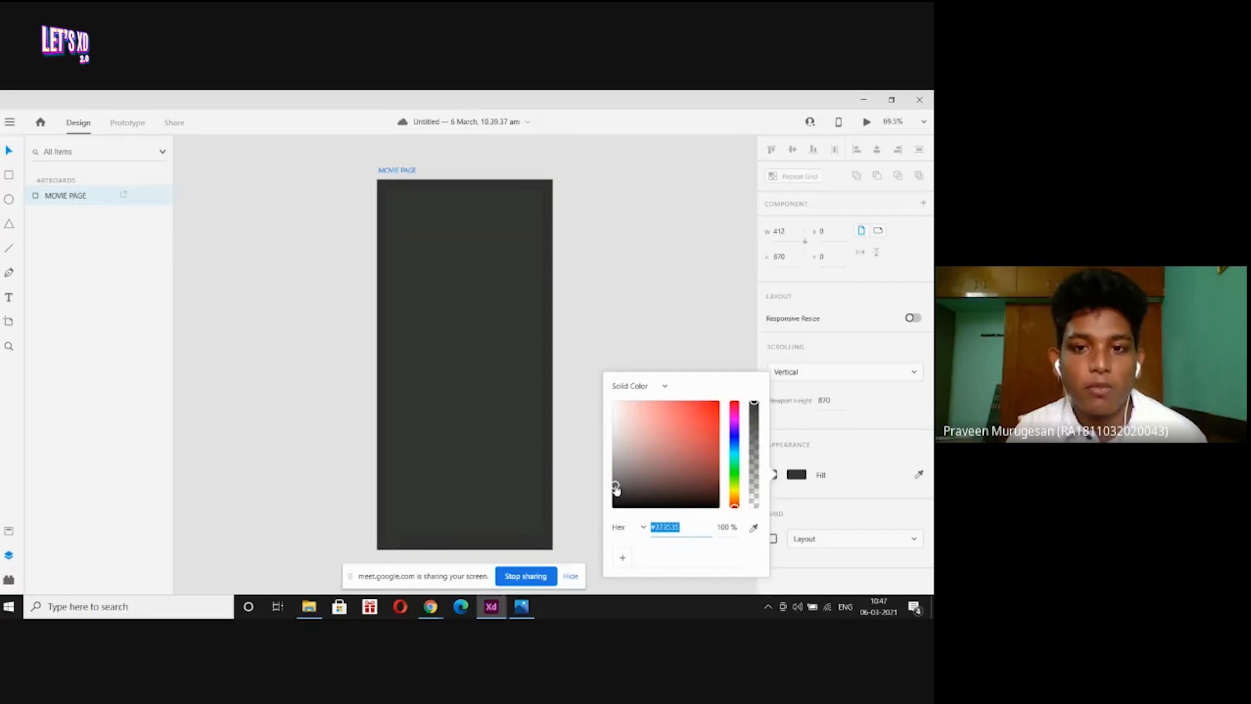
click(639, 307)
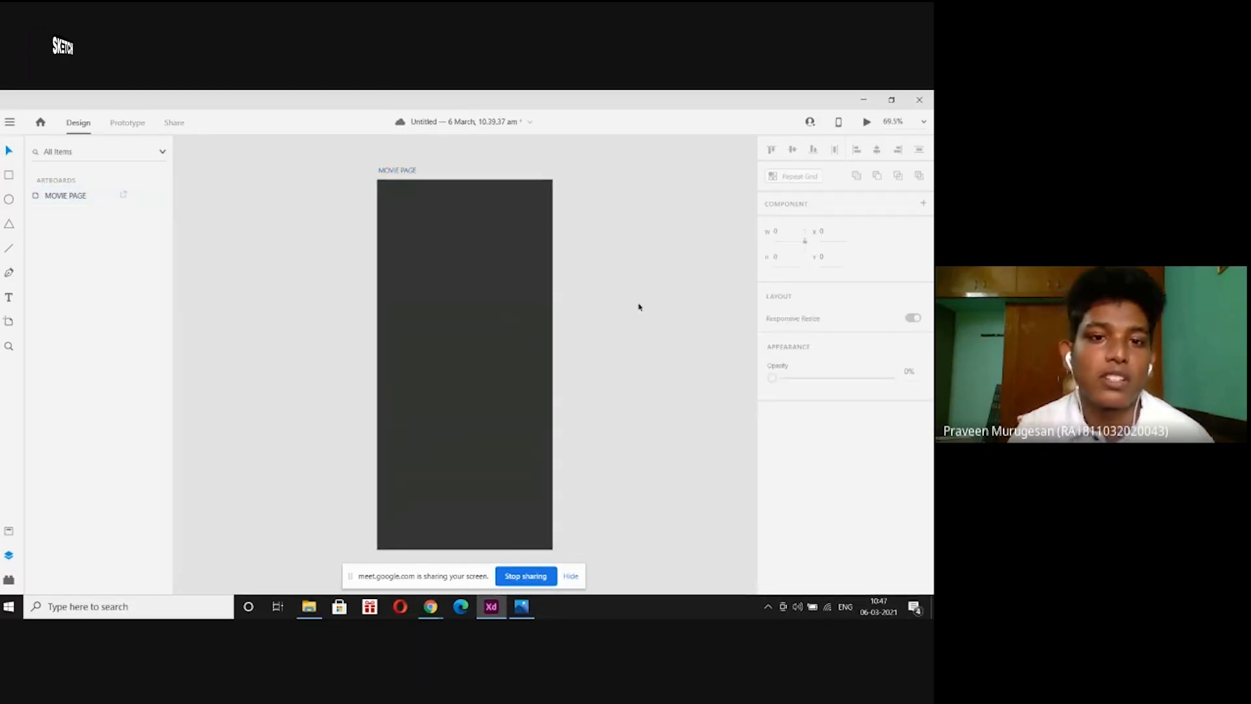
Check the background colour value, save the document, and bring up page-prime.jpg.
click(380, 169)
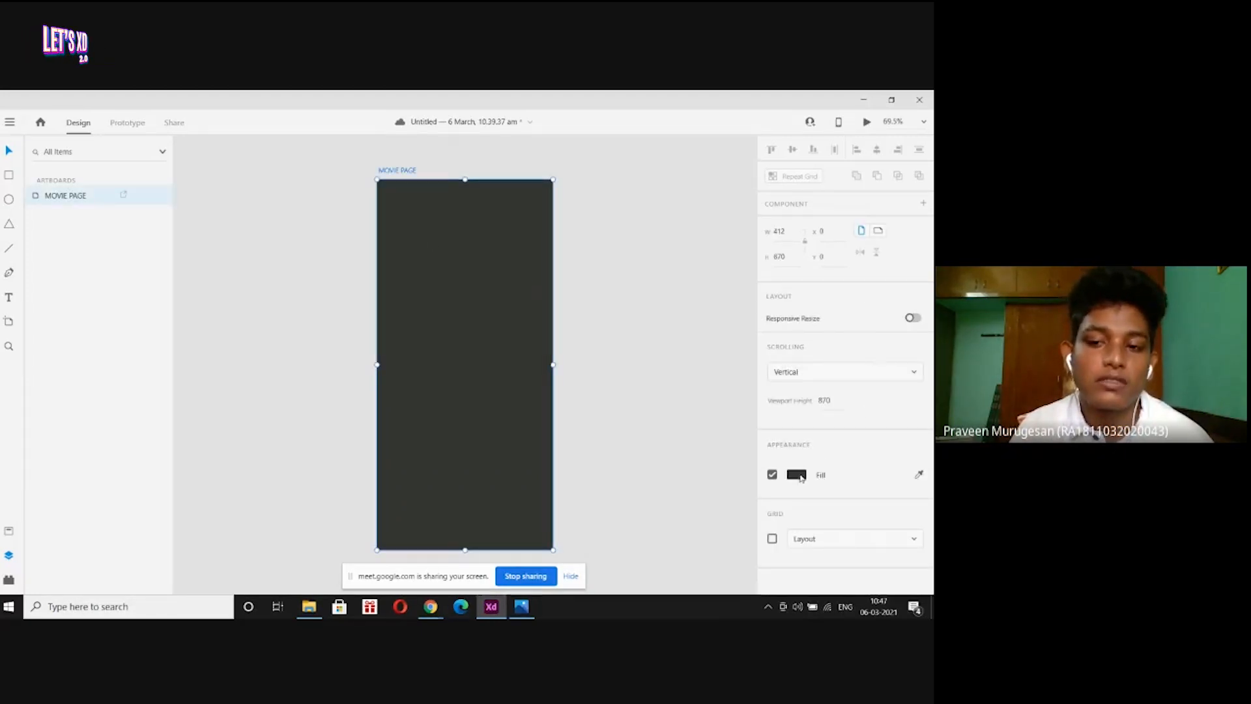
click(799, 475)
click(603, 271)
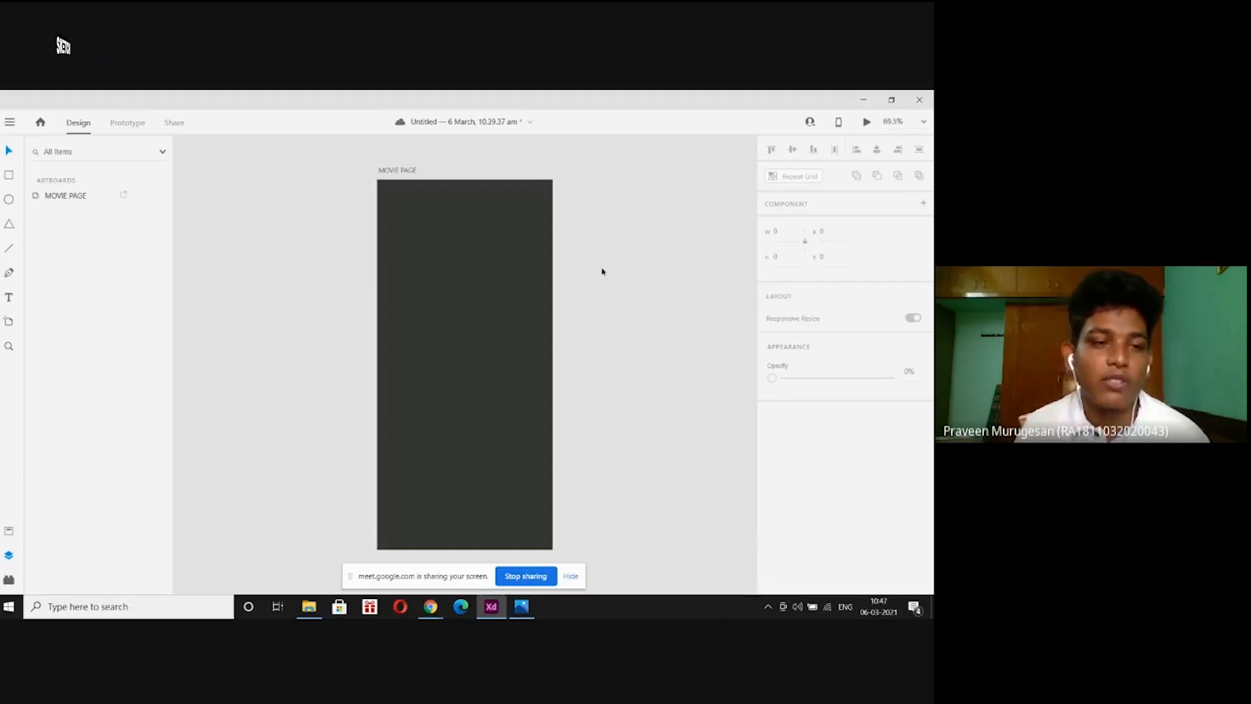
key(ctrl+s)
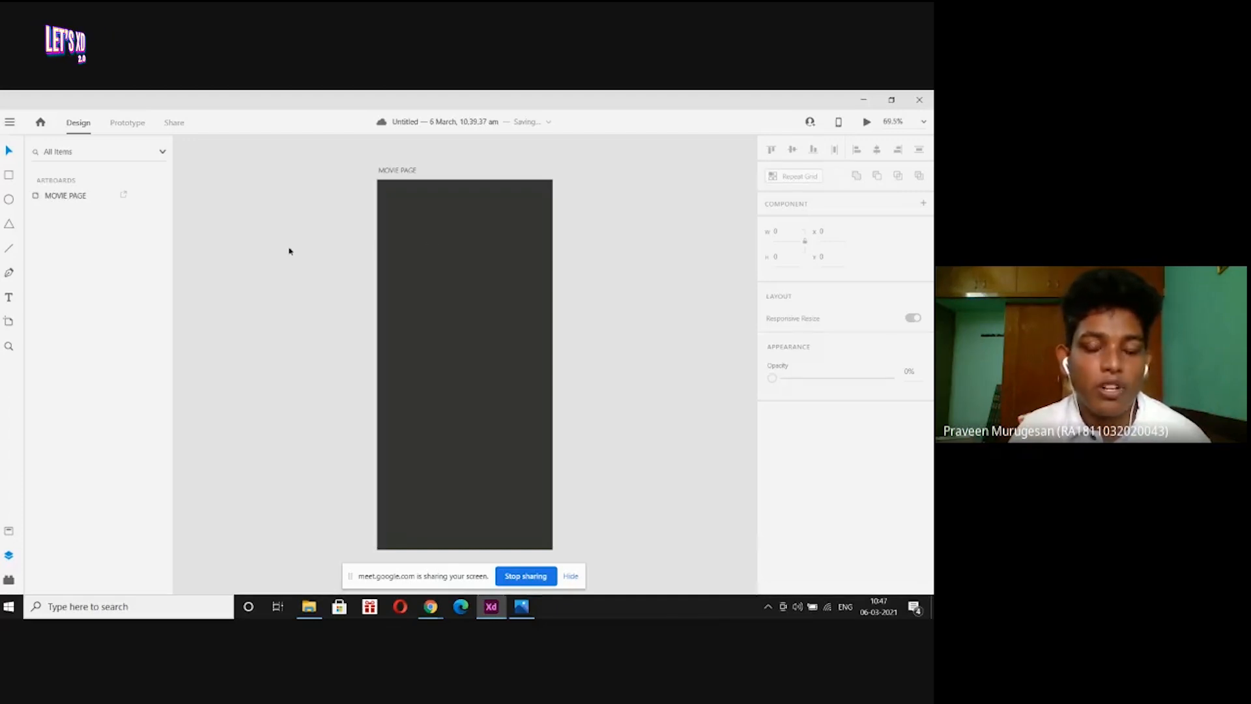
click(524, 609)
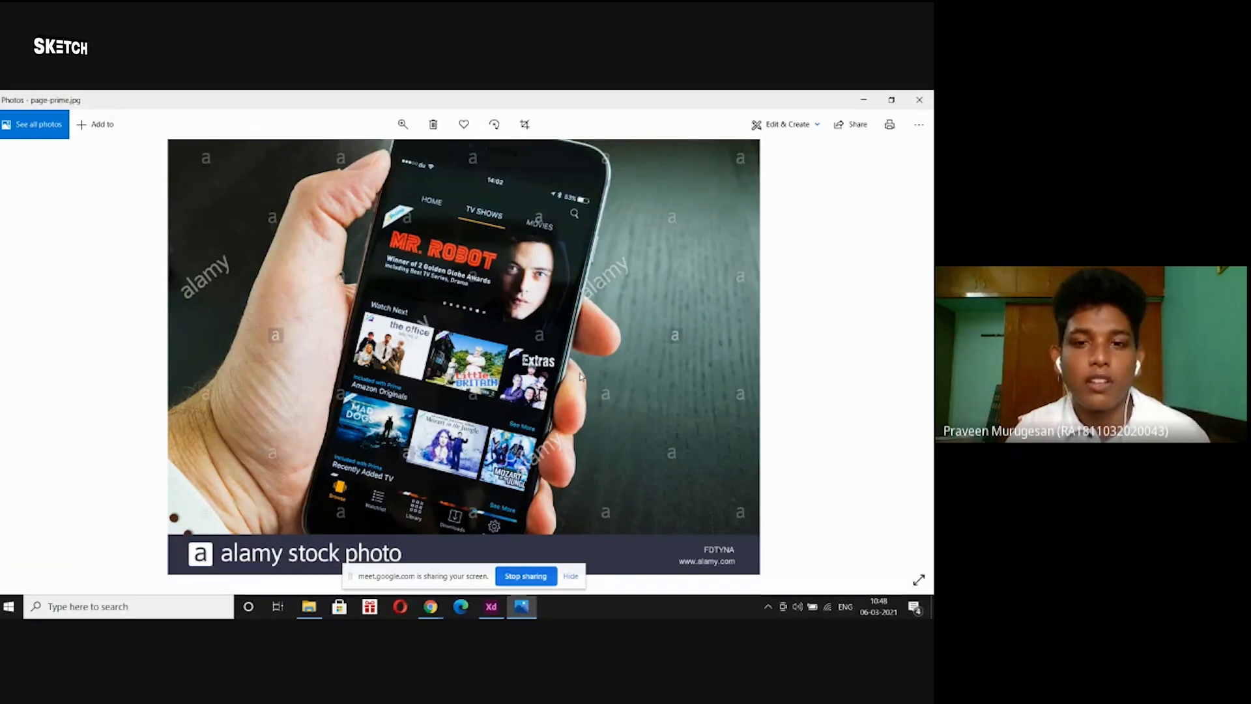
Minimize the page-prime.jpg photo to get back to the dark MOVIE PAGE design.
click(862, 100)
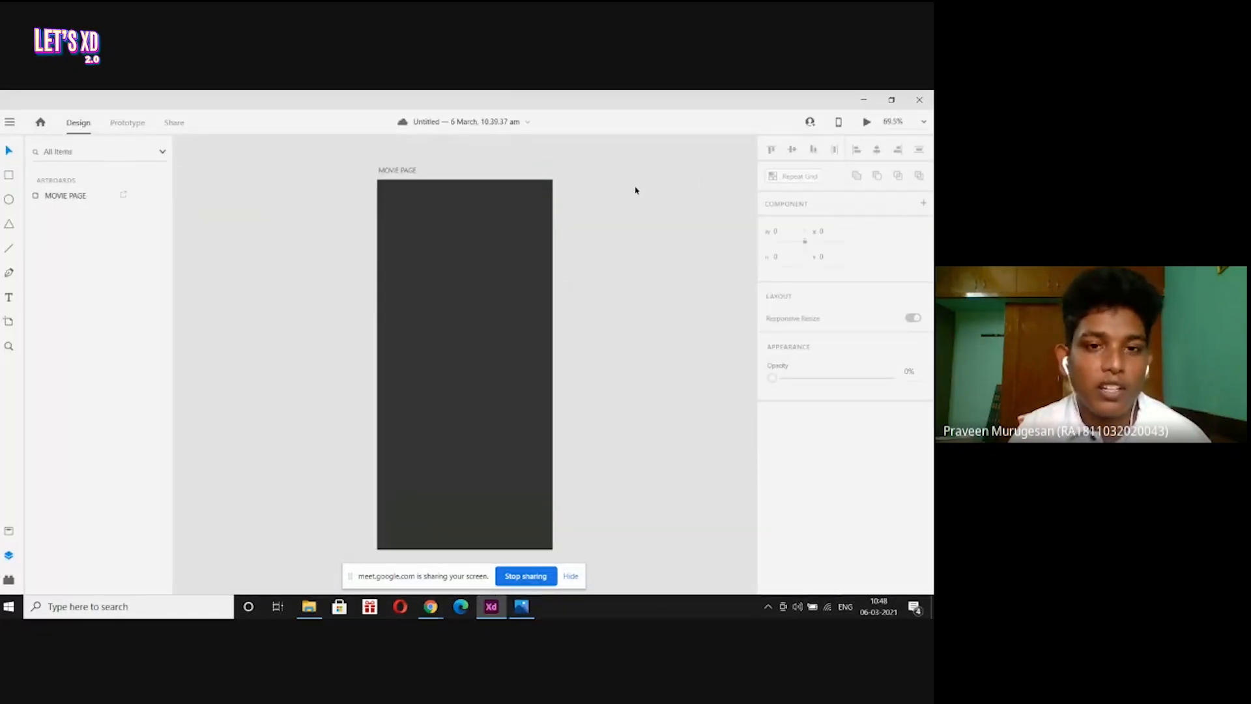
Draw a full-width header bar across the top of the artboard.
click(10, 176)
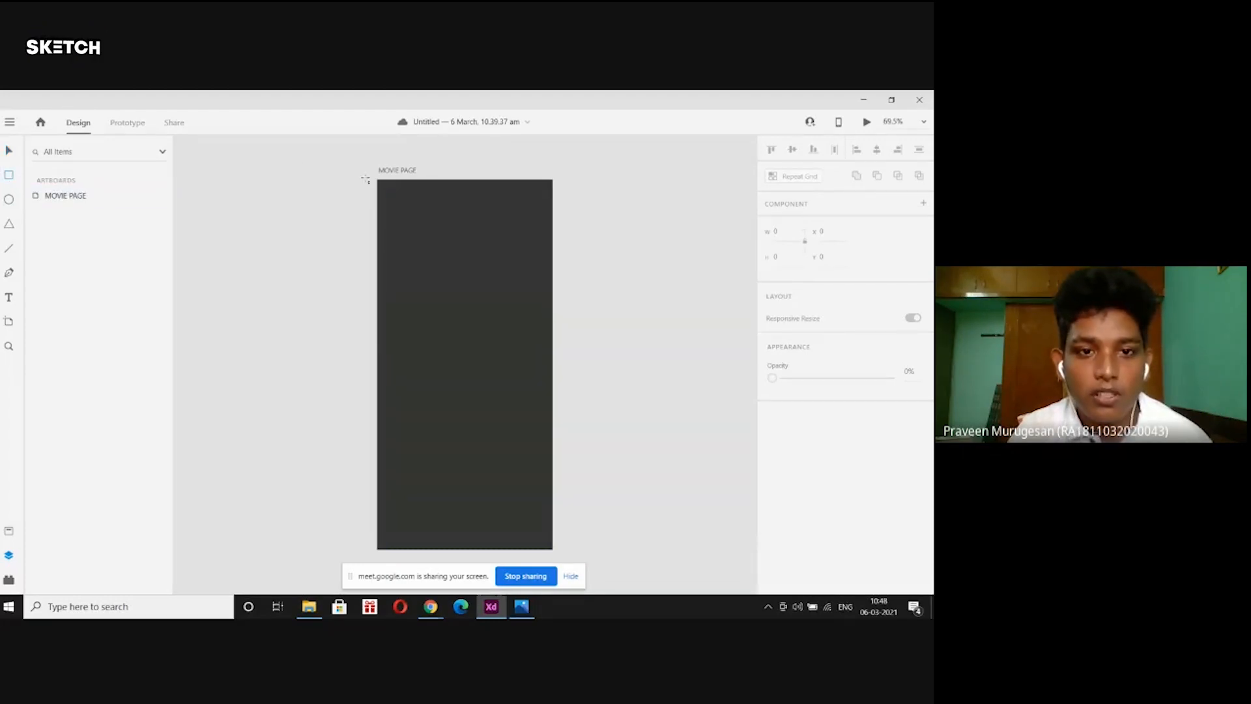
mouse_move(378, 181)
mouse_down()
mouse_move(382, 201)
mouse_move(555, 212)
mouse_up()
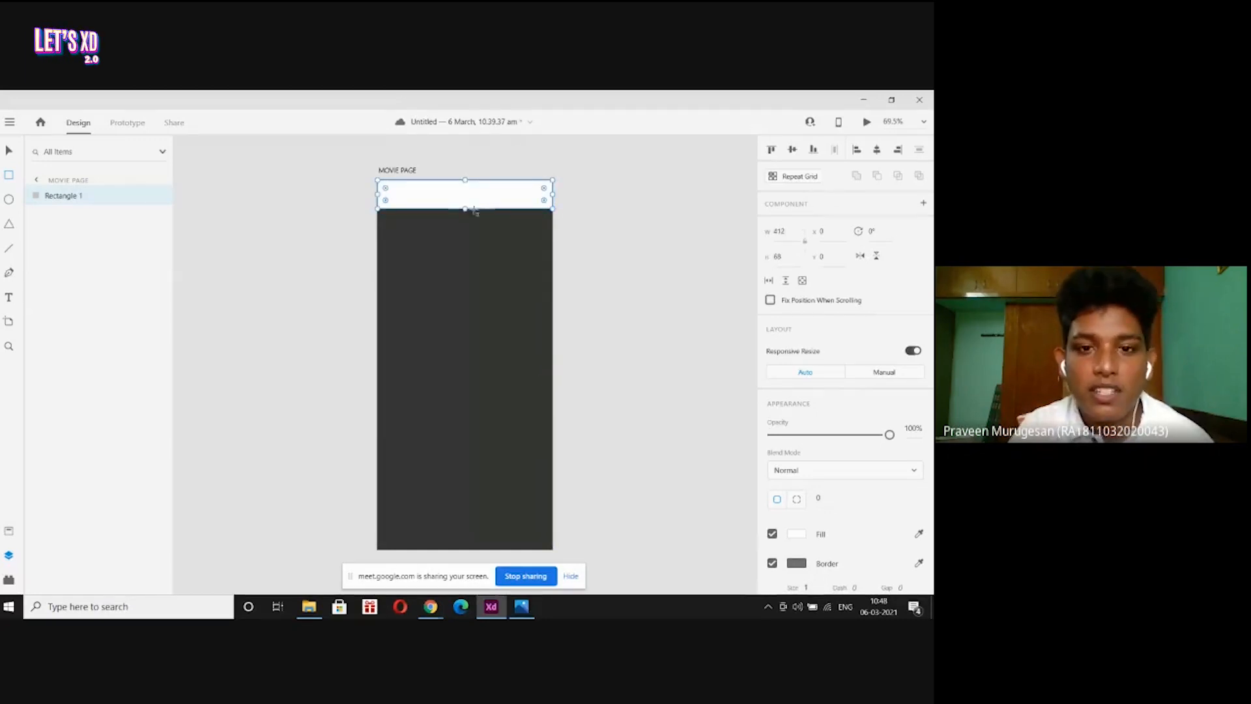
mouse_move(464, 208)
mouse_down()
mouse_move(466, 193)
mouse_move(465, 207)
mouse_up()
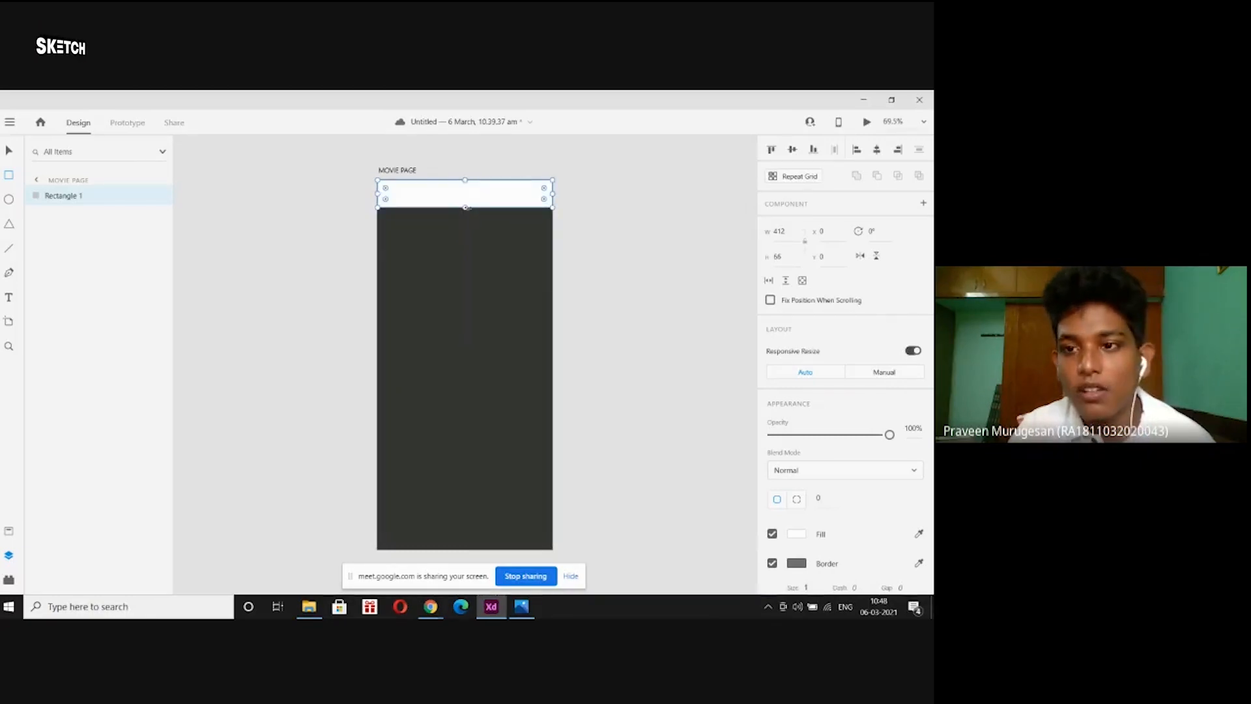
scroll(796, 365, down, 5)
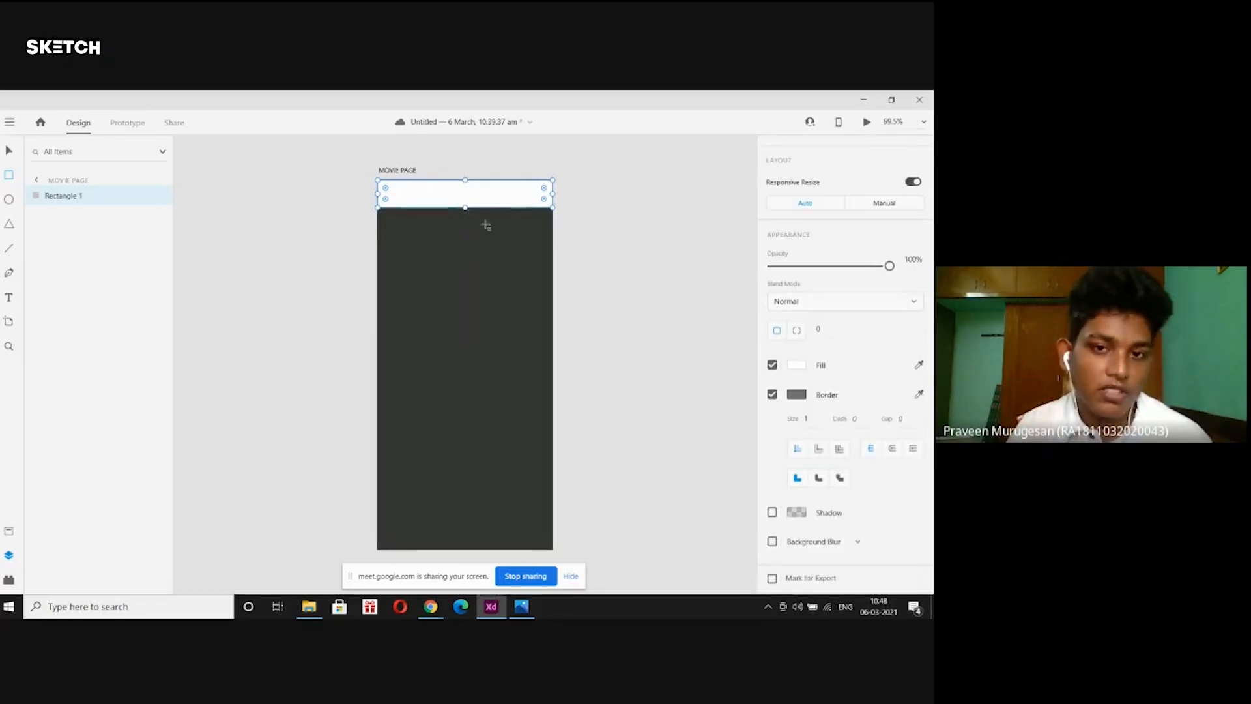
Style the header bar with #686565 fill, no border, and a drop shadow.
click(796, 365)
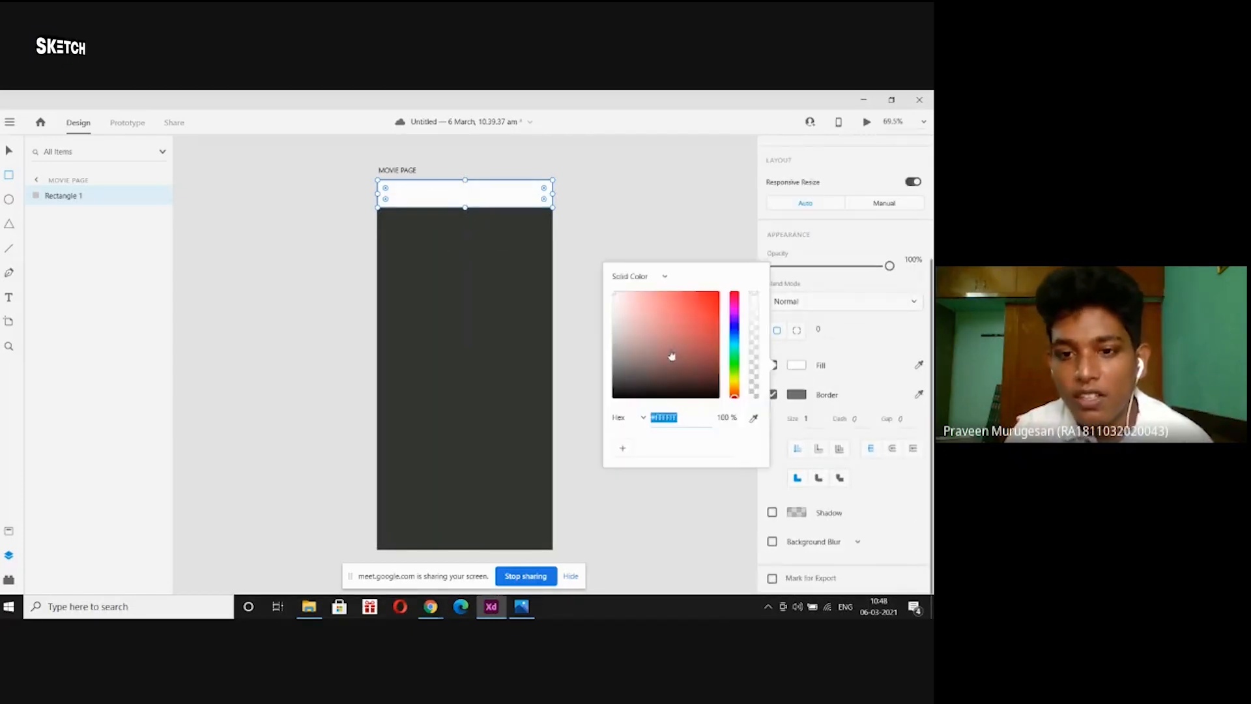
drag(618, 334, 616, 358)
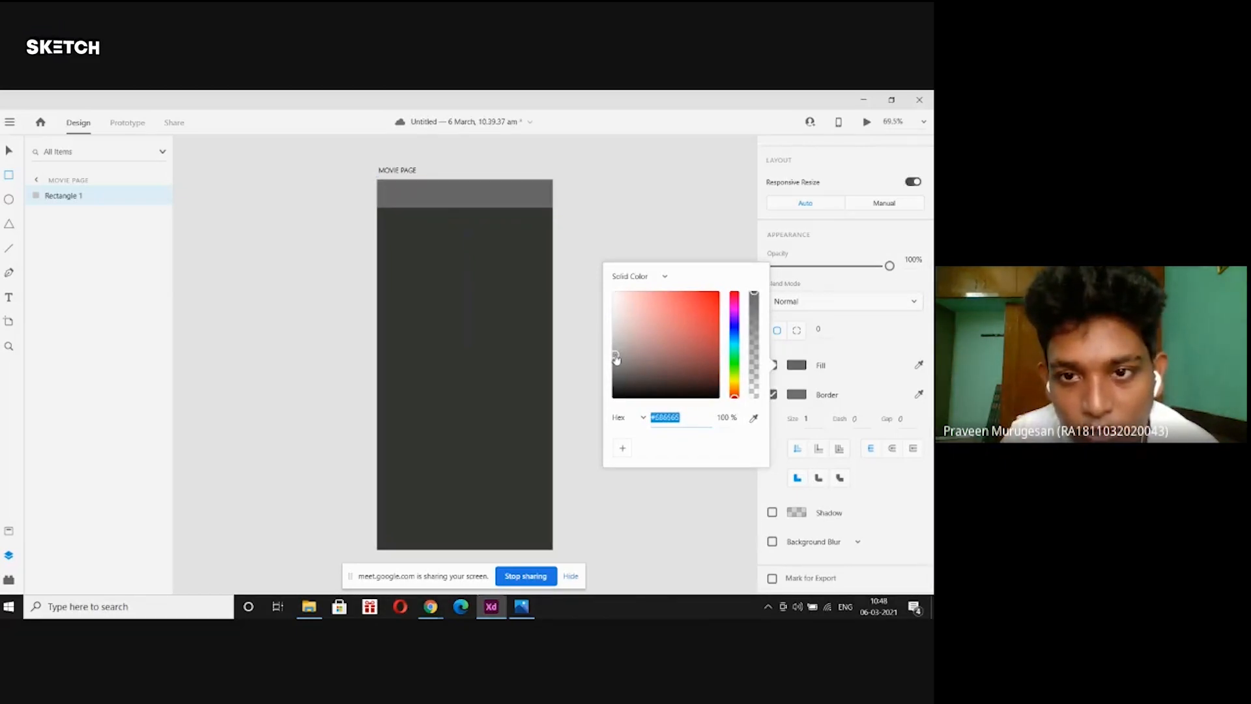
click(863, 341)
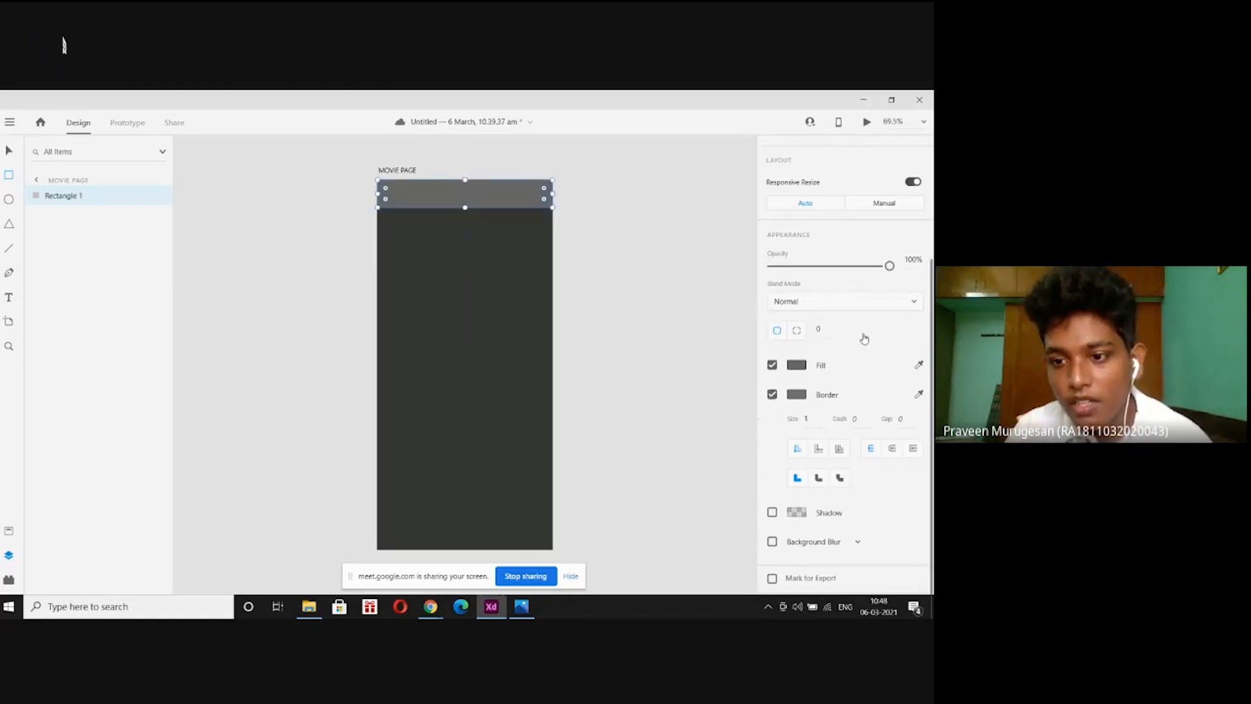
click(772, 397)
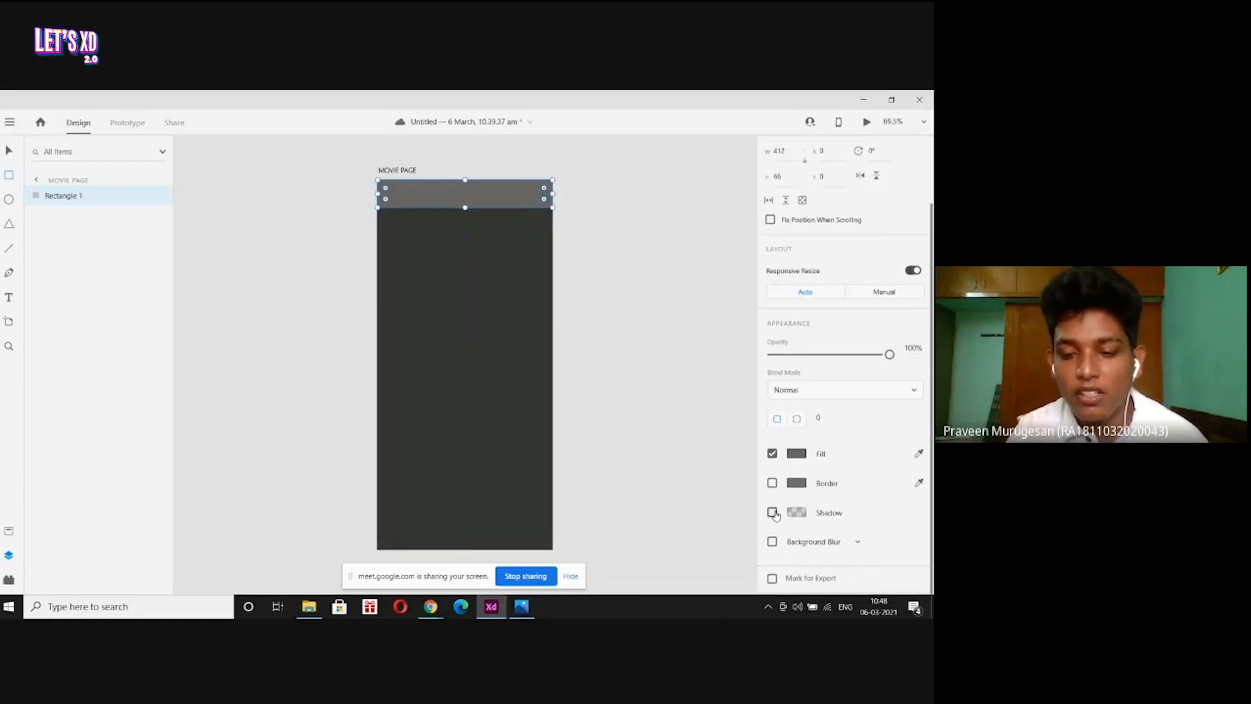
click(772, 513)
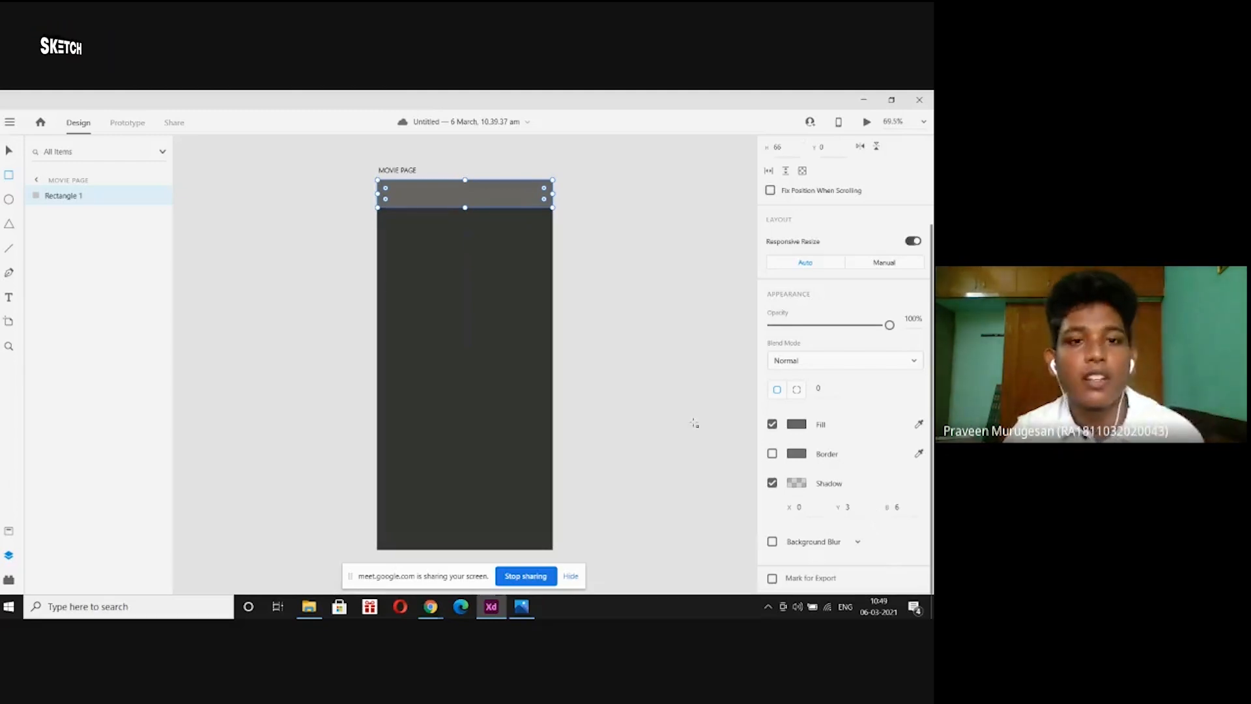
click(9, 151)
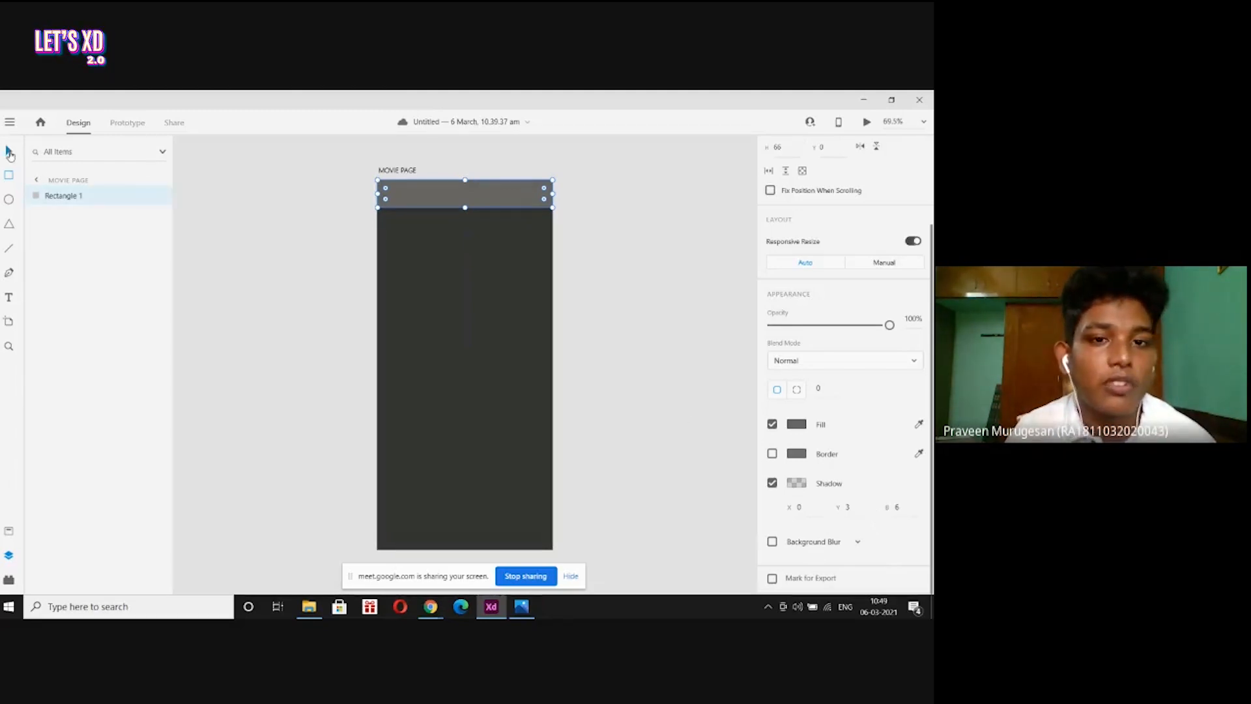
Duplicate the grey header bar and align the copy to the artboard's top-left.
click(262, 201)
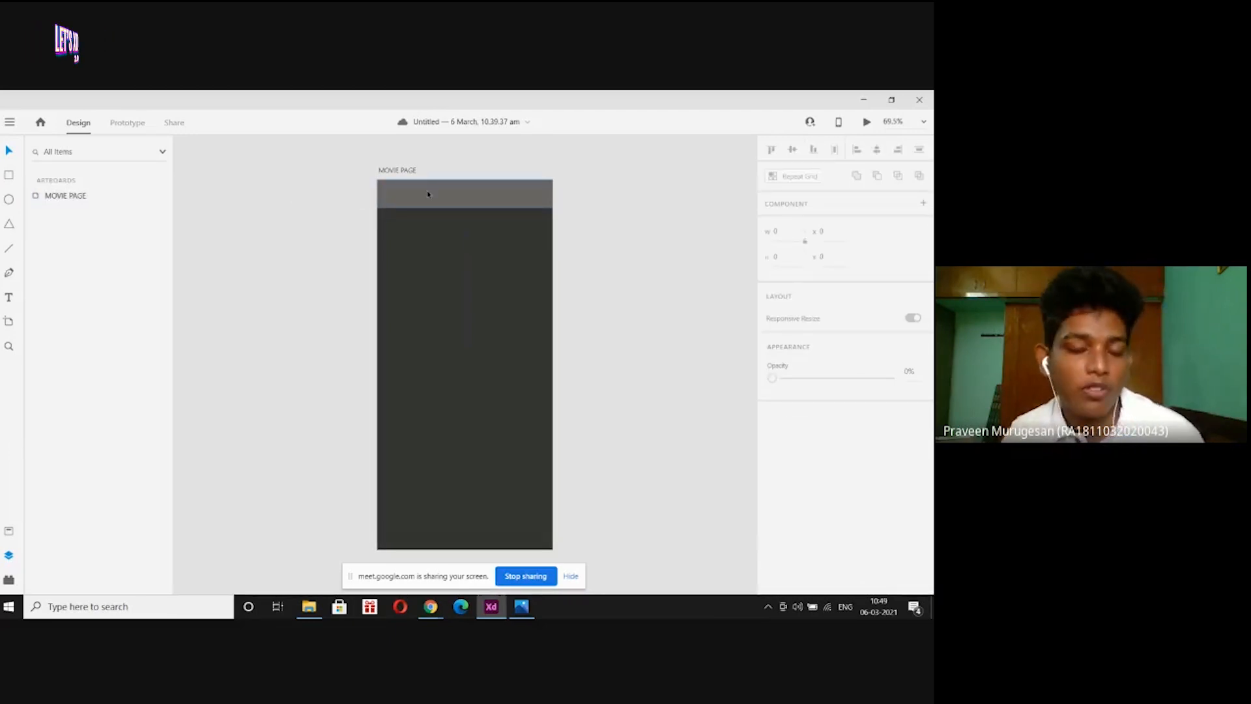
click(428, 194)
click(287, 196)
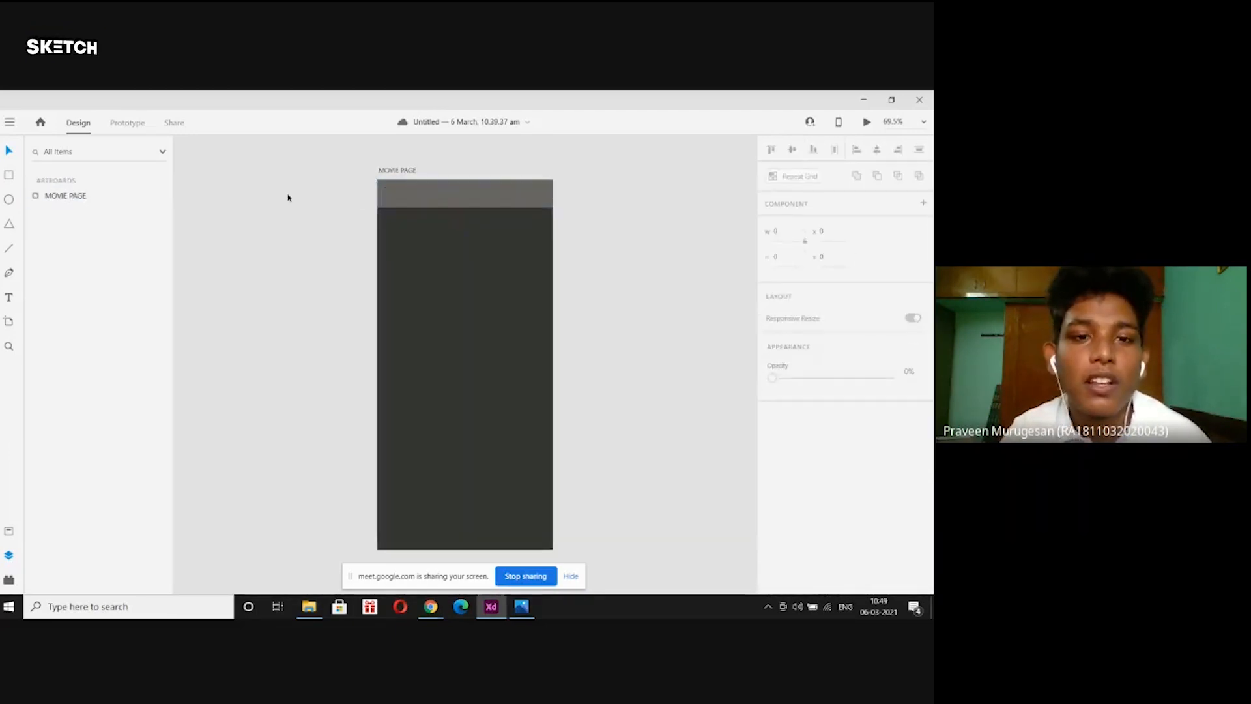
click(413, 198)
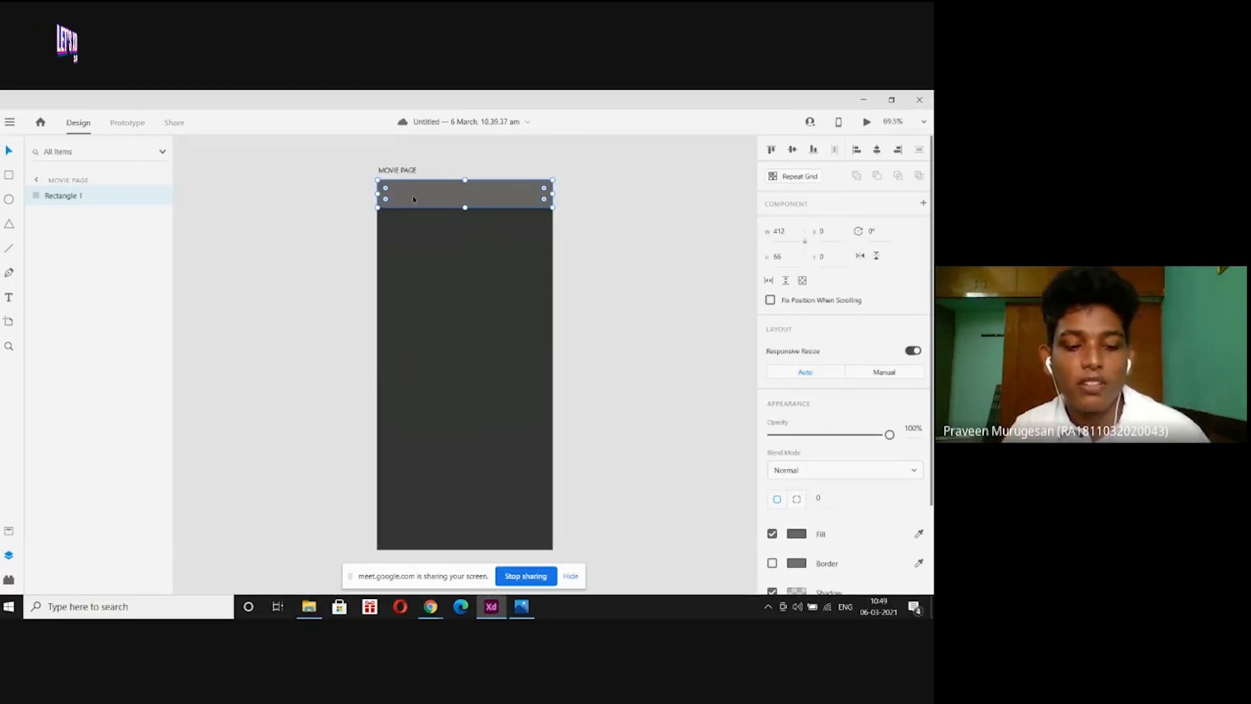
key(ctrl+d)
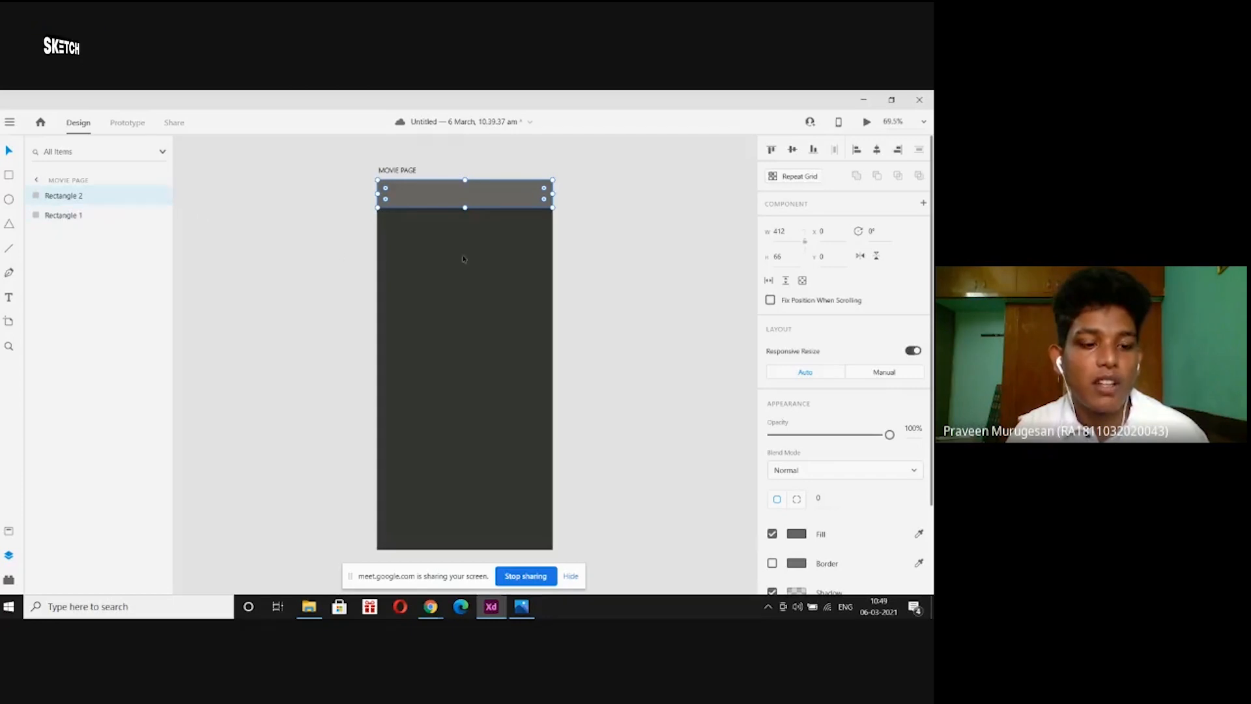
key(ctrl+z)
click(493, 205)
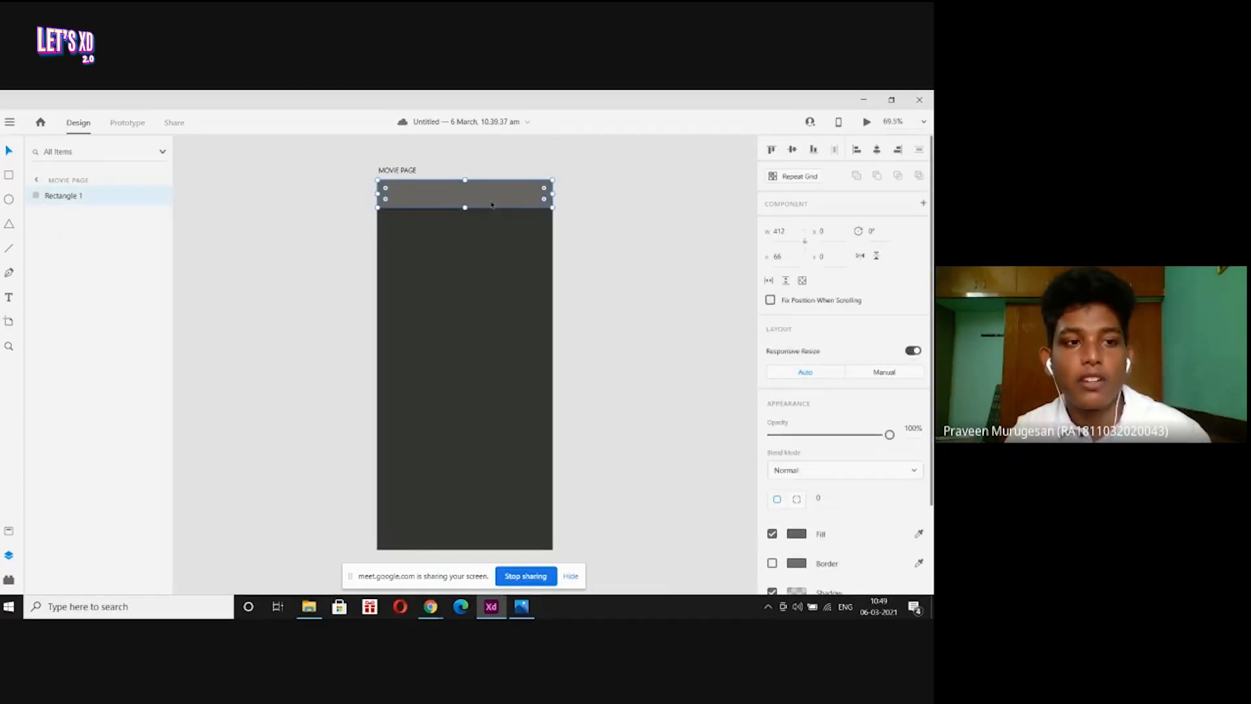
key(ctrl+d)
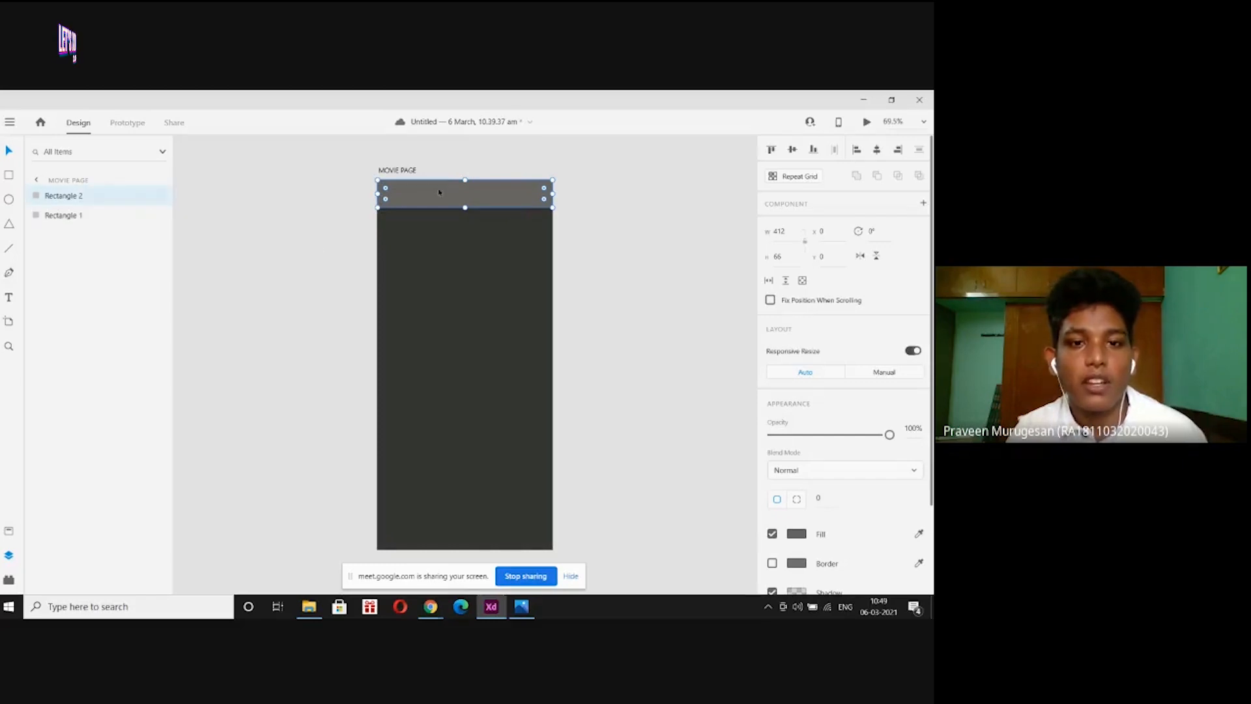
drag(444, 195, 433, 265)
key(ctrl+shift+Left)
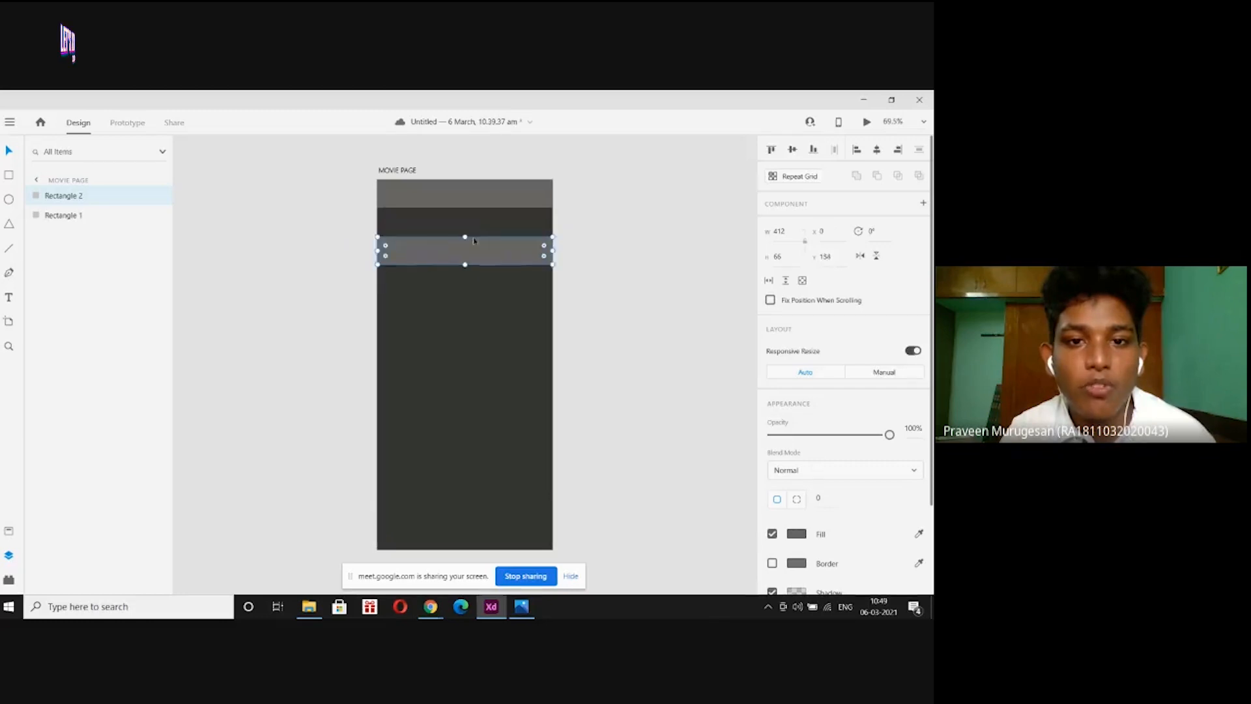
key(ctrl+shift+Up)
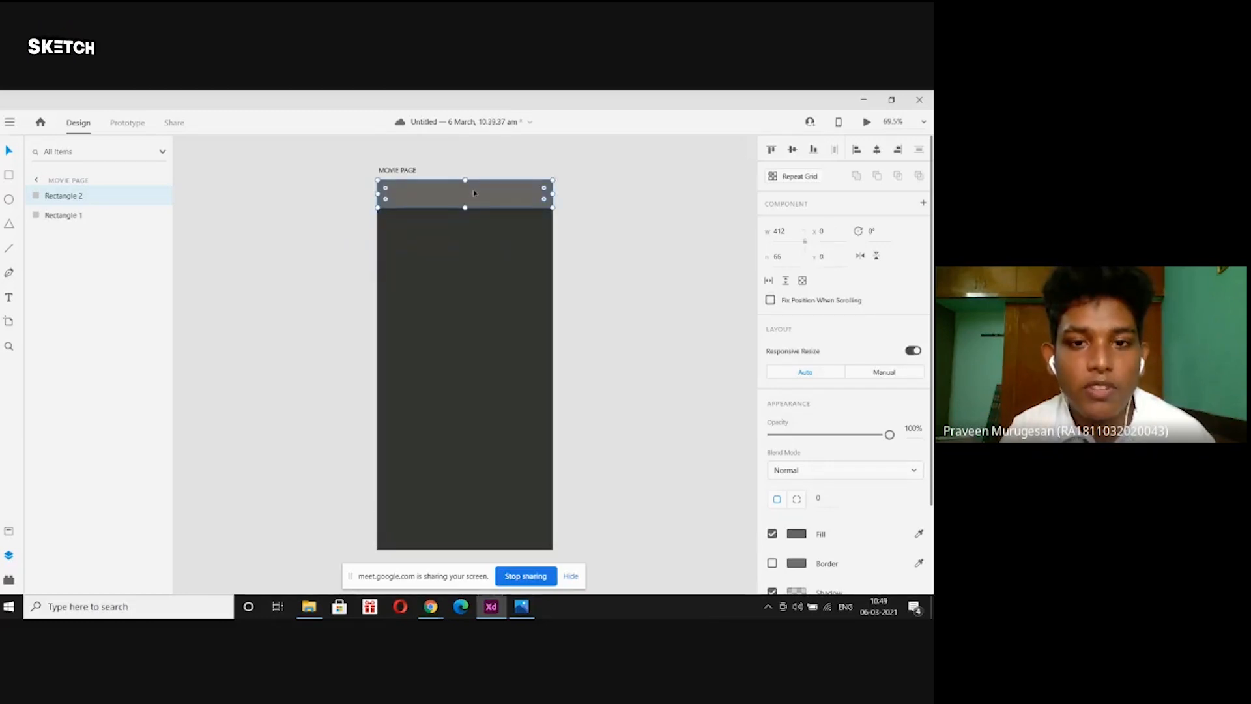
Move the copied bar to the artboard's bottom edge (Y 804) as a footer.
drag(474, 193, 468, 534)
click(578, 357)
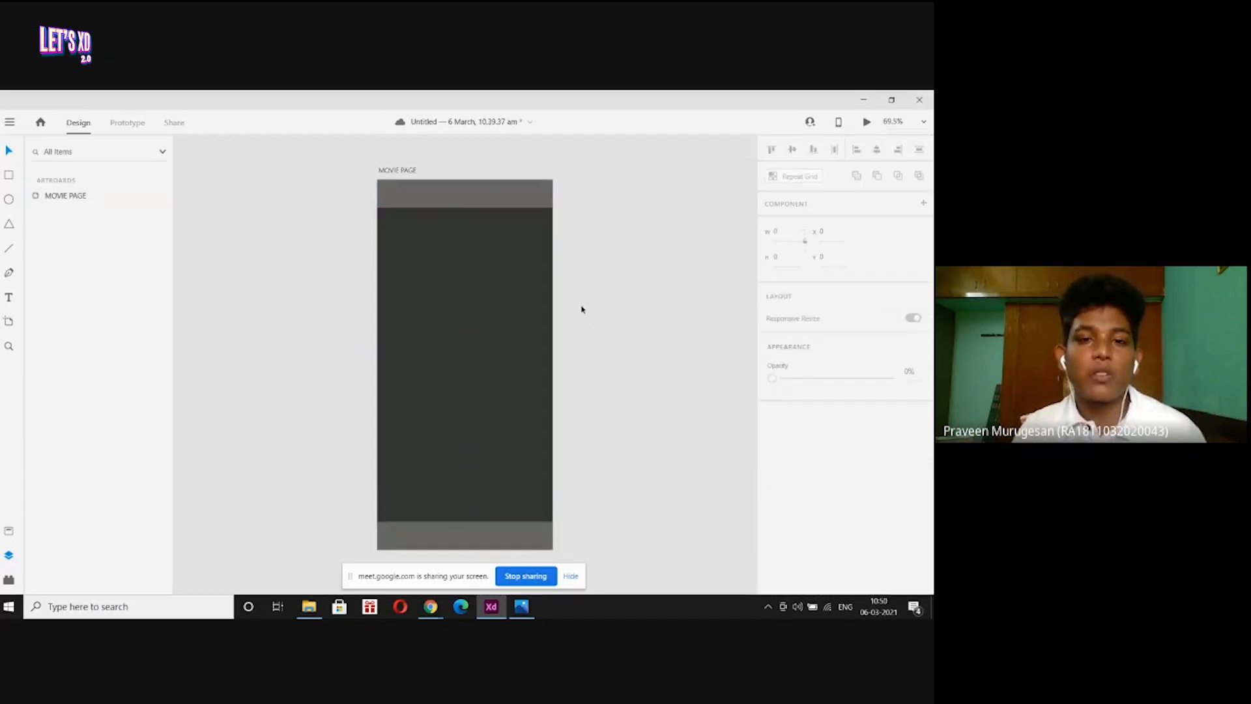
click(446, 190)
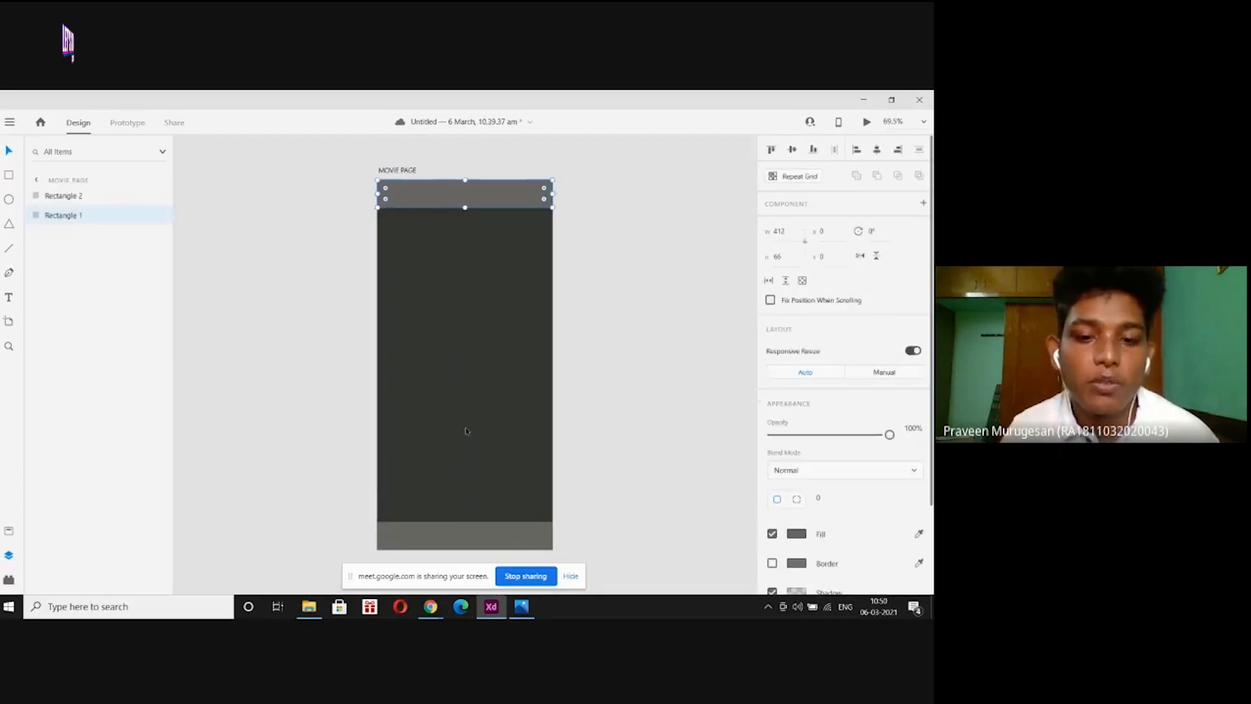
click(469, 529)
click(474, 406)
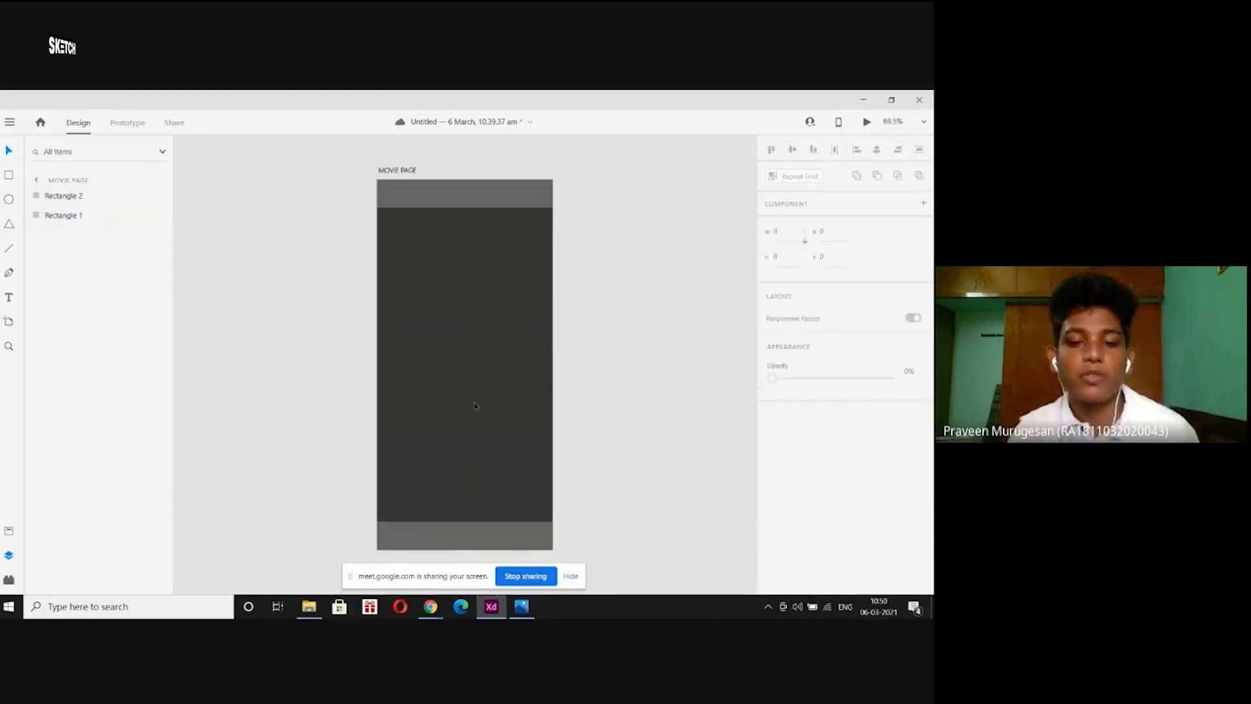
click(523, 606)
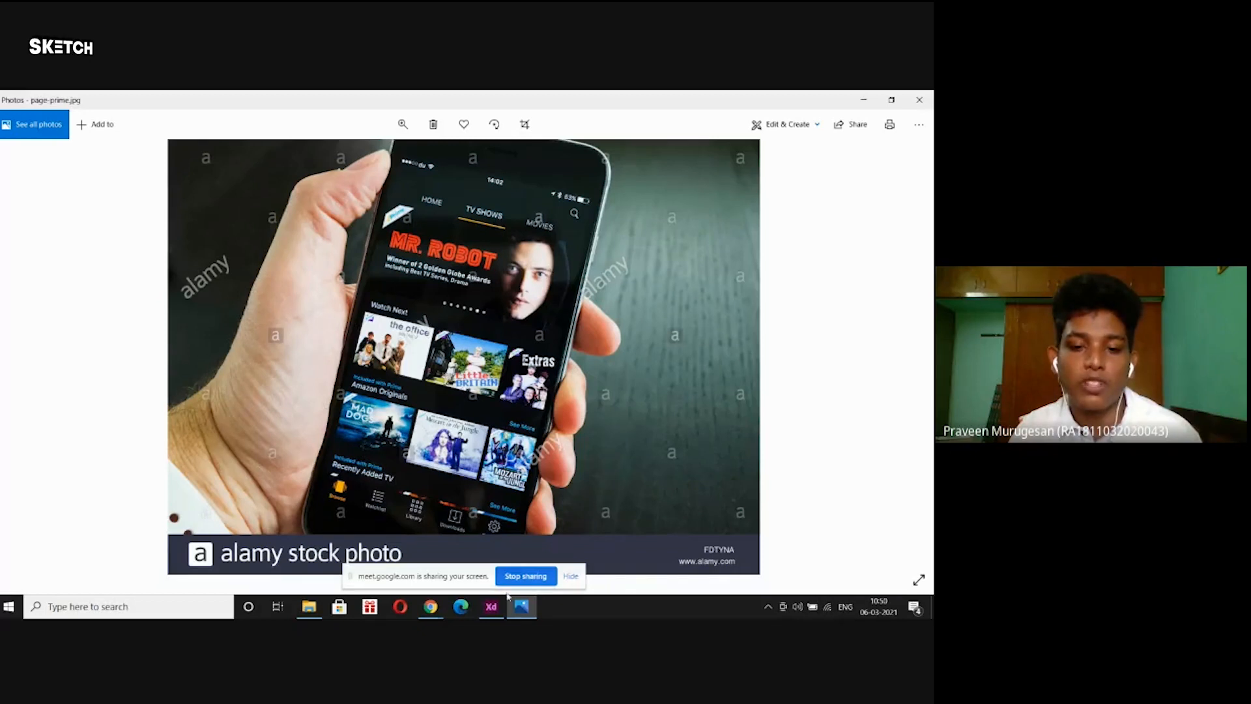
click(491, 606)
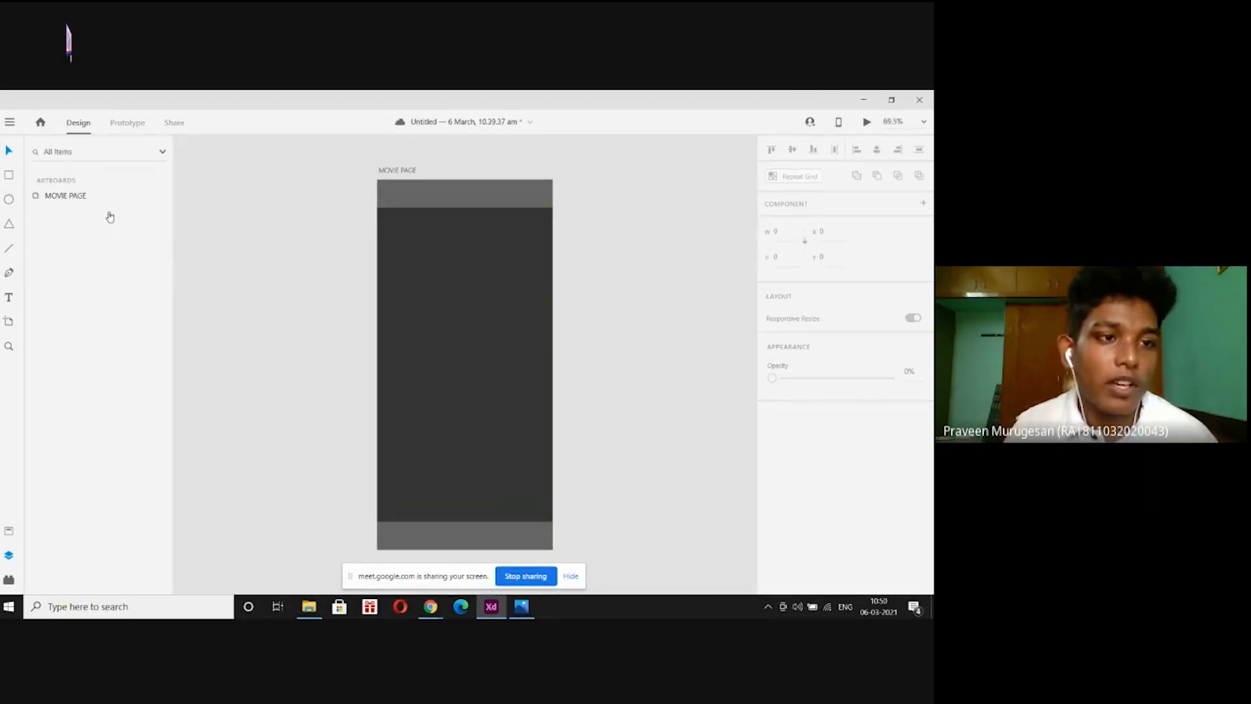
Expand the MOVIE PAGE artboard's layers and select the Rectangle 2 footer bar layer.
click(8, 177)
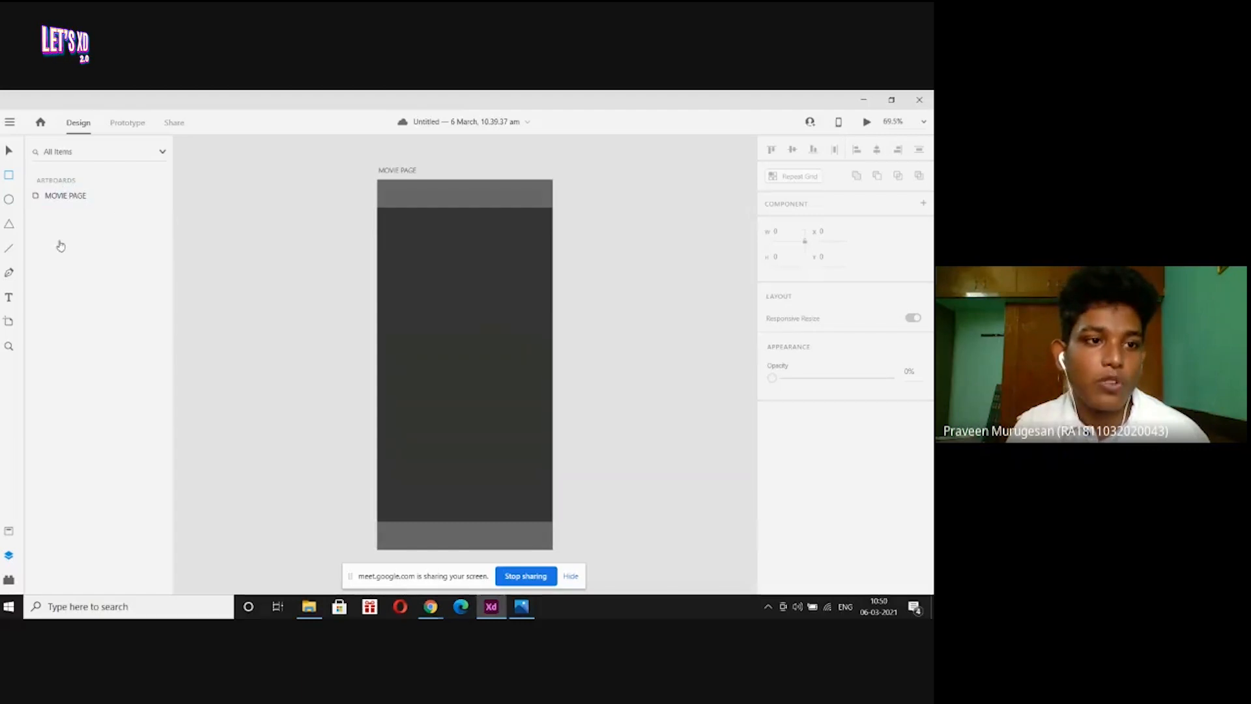
click(39, 198)
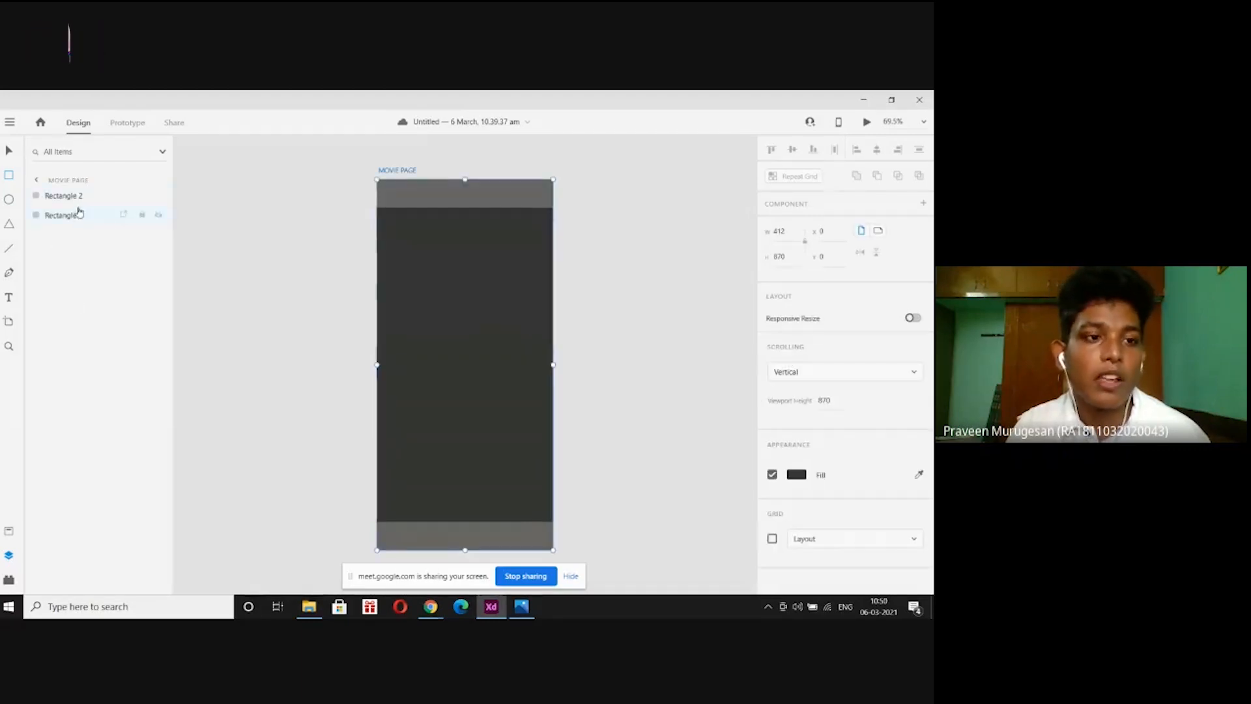
click(37, 181)
click(39, 200)
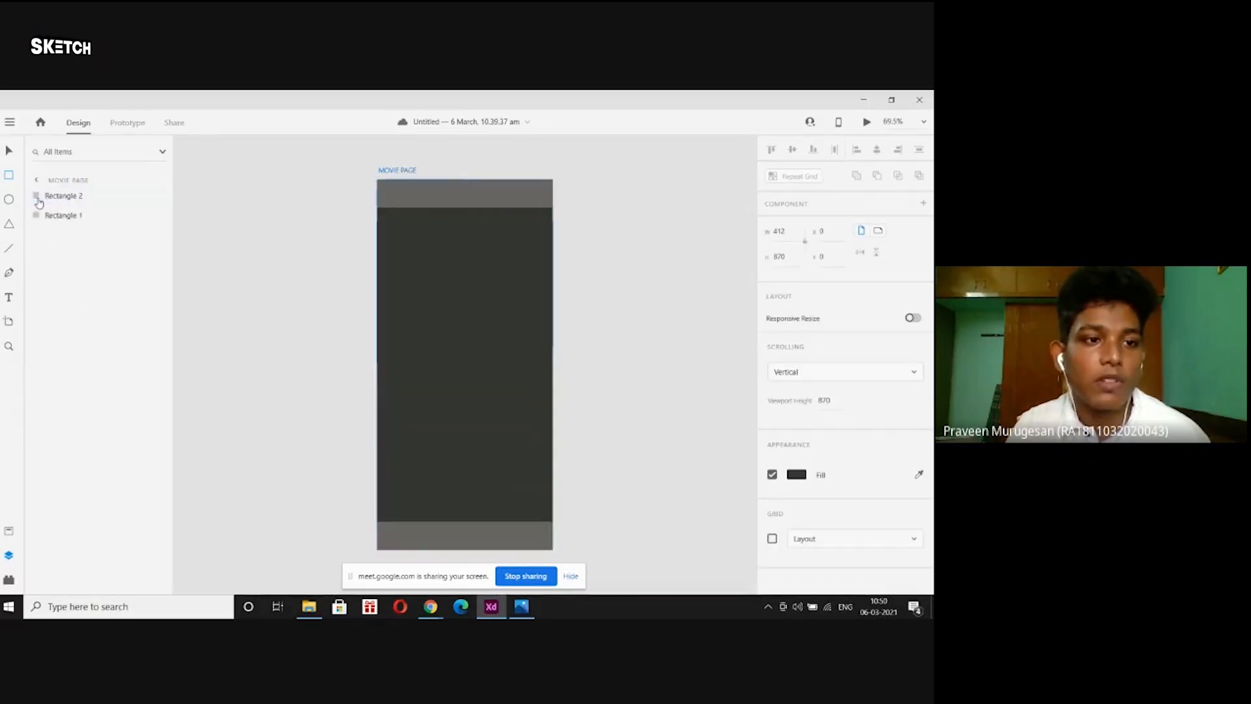
click(65, 216)
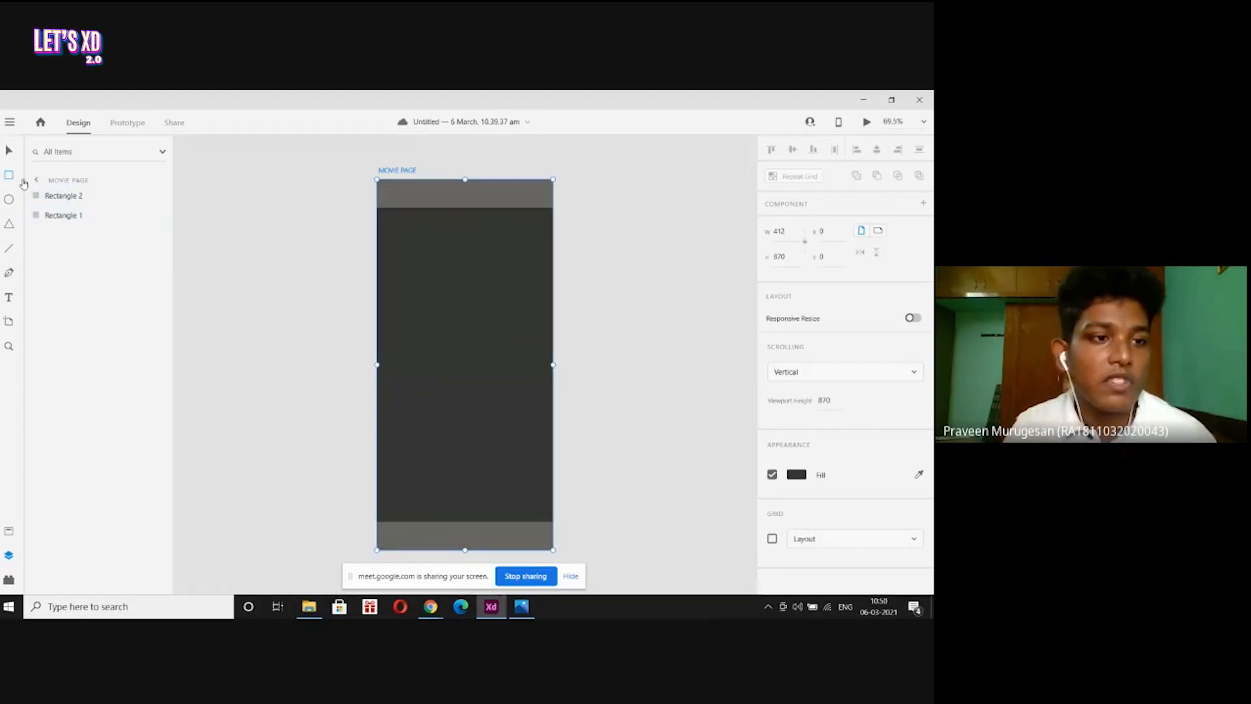
click(73, 197)
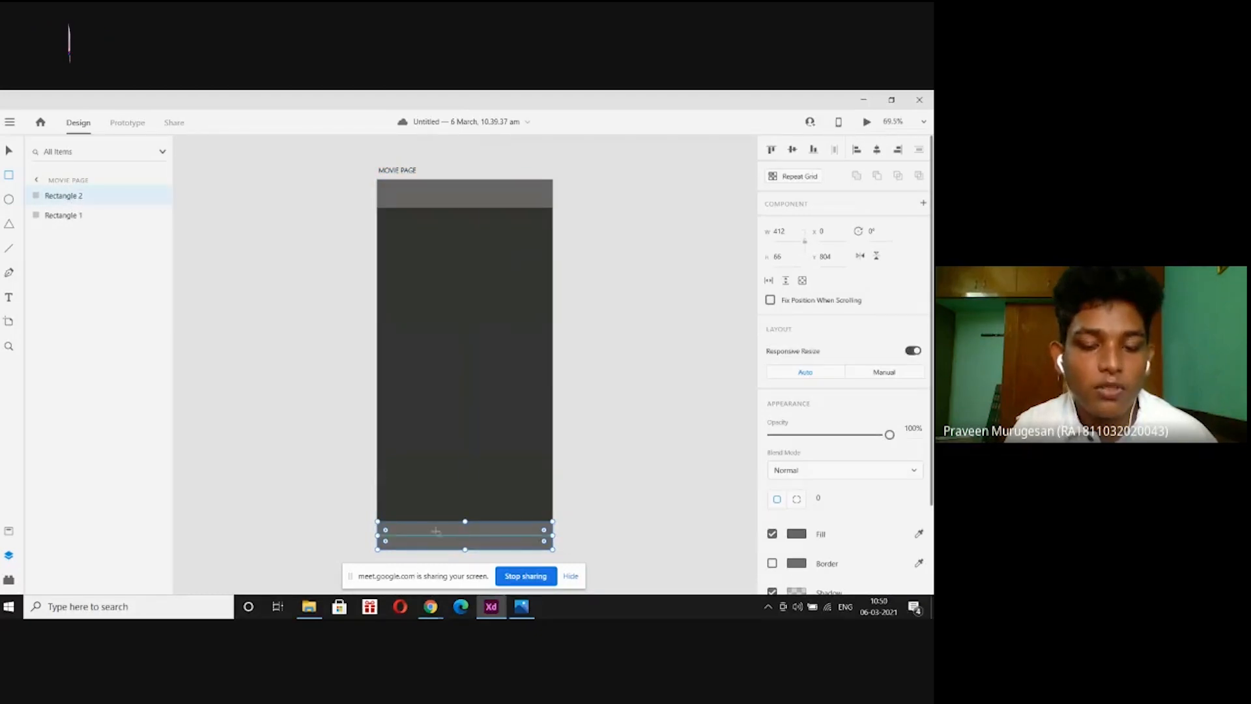
Rename the footer bar layer to 'bottom rec'.
double_click(74, 195)
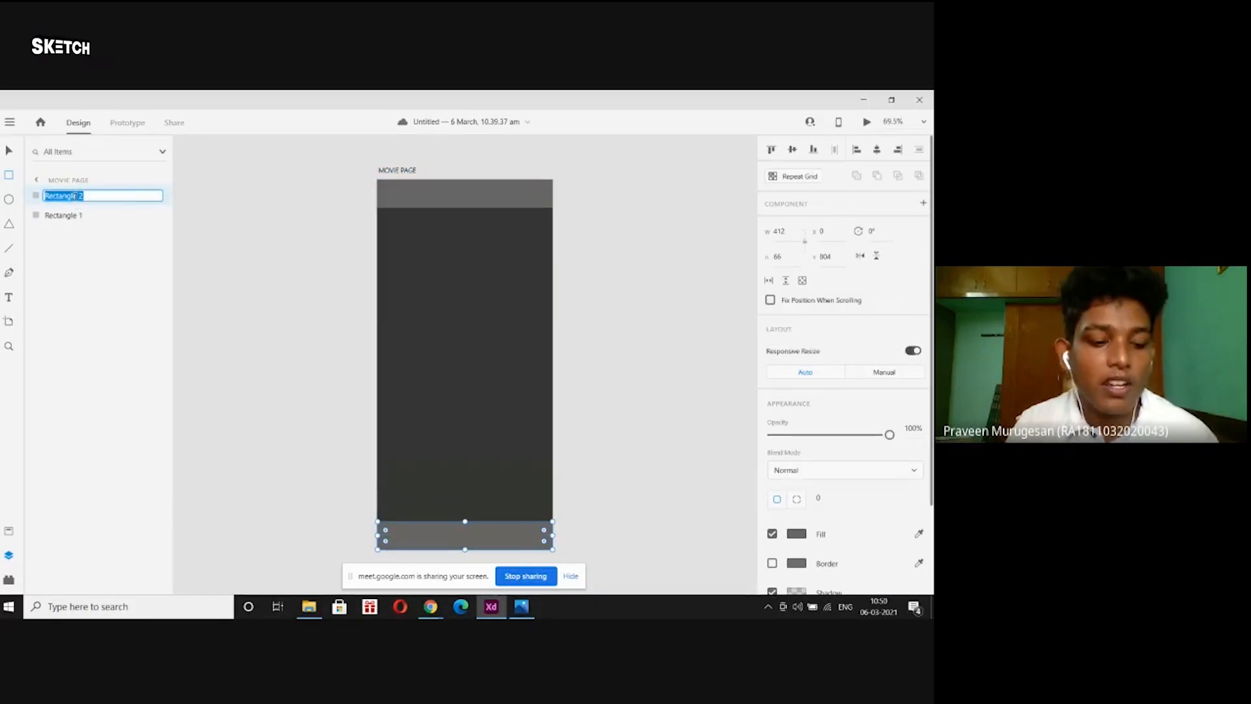
text(b)
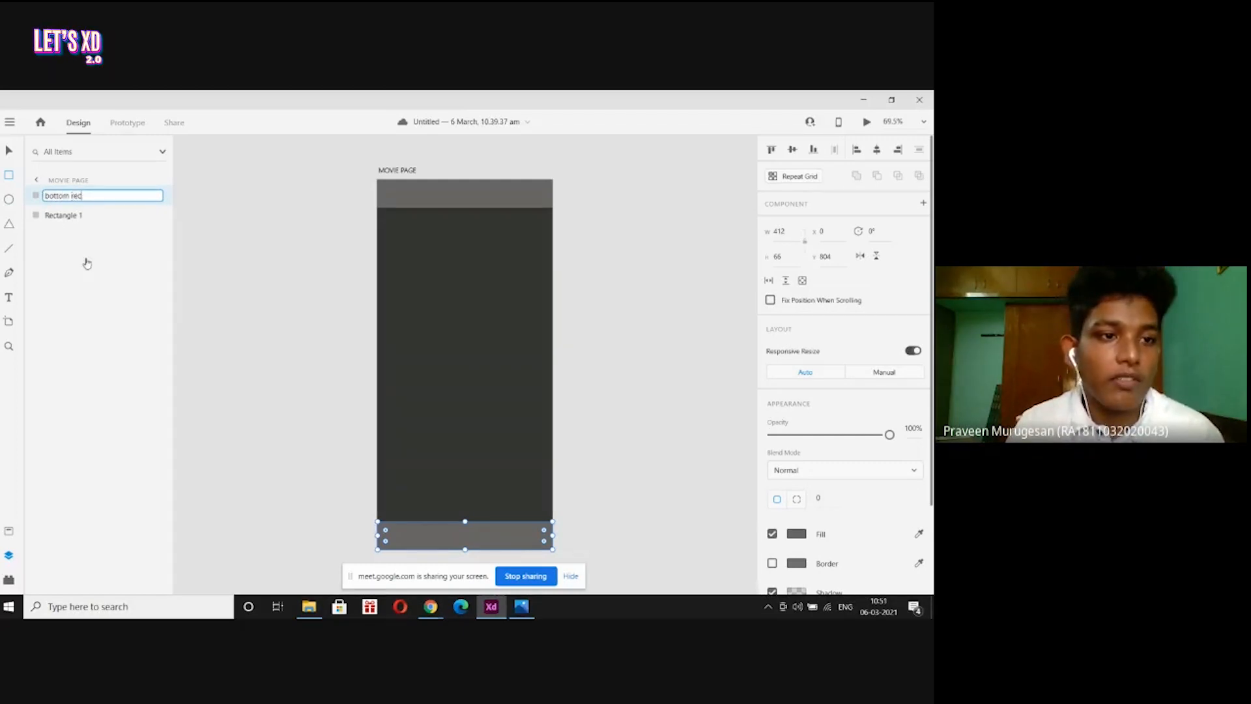
text(ottom rec)
key(Return)
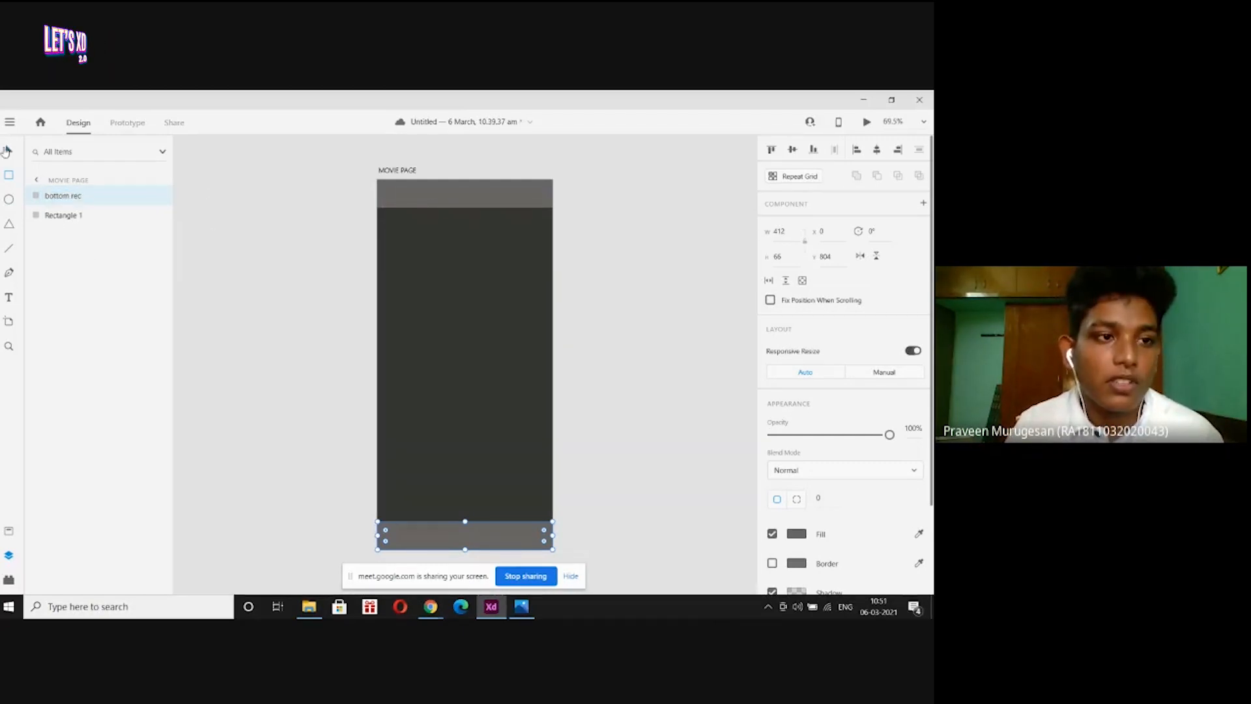
Rename the header bar layer to 'upper rec' and move it above bottom rec.
click(62, 215)
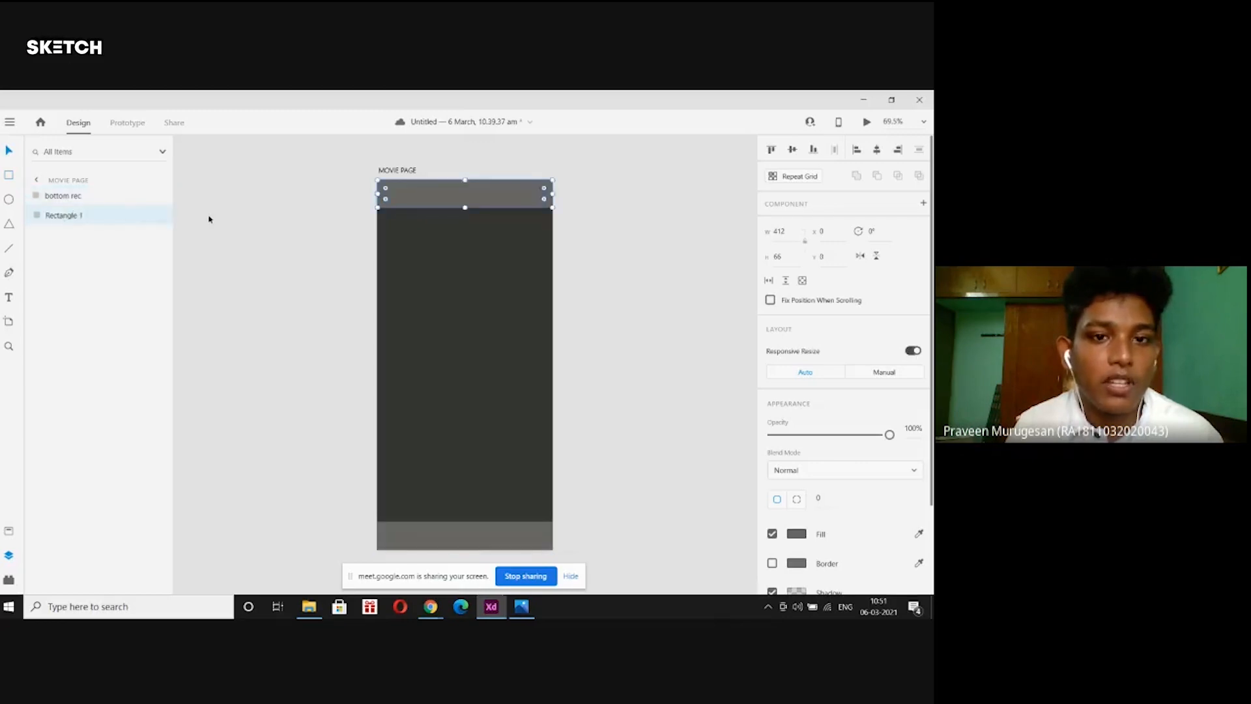
double_click(57, 215)
text(u)
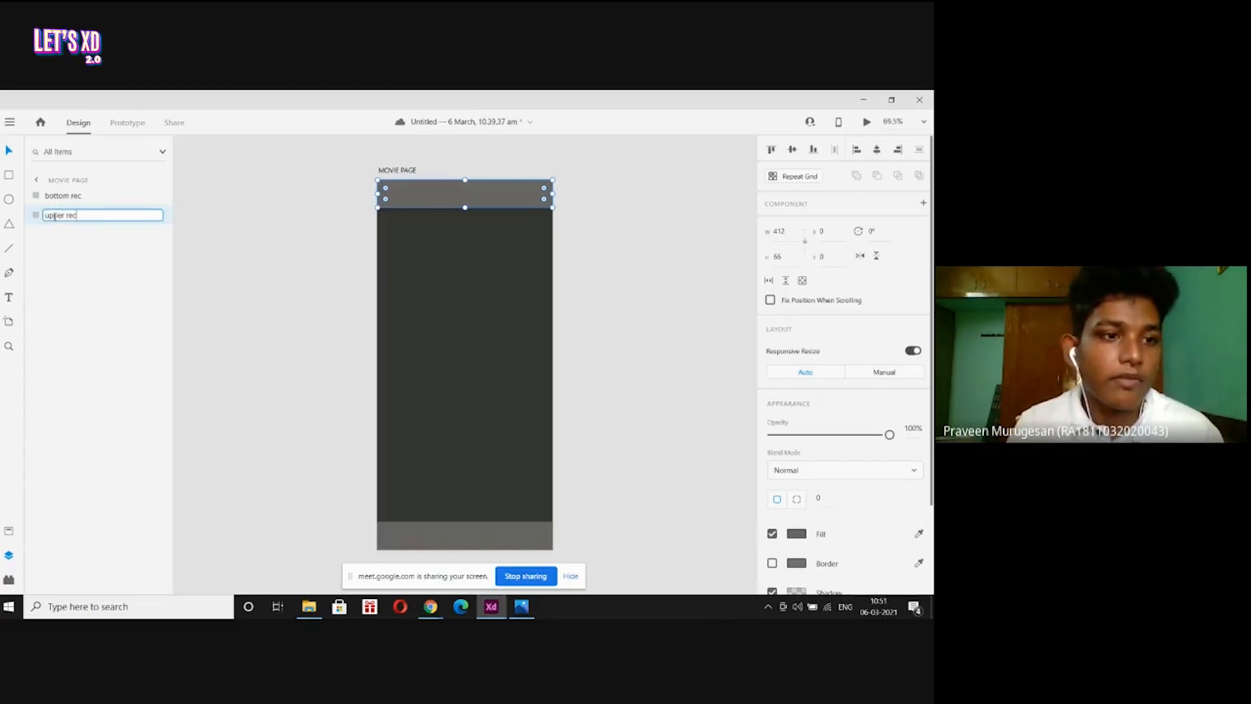
text(pper rec)
key(Return)
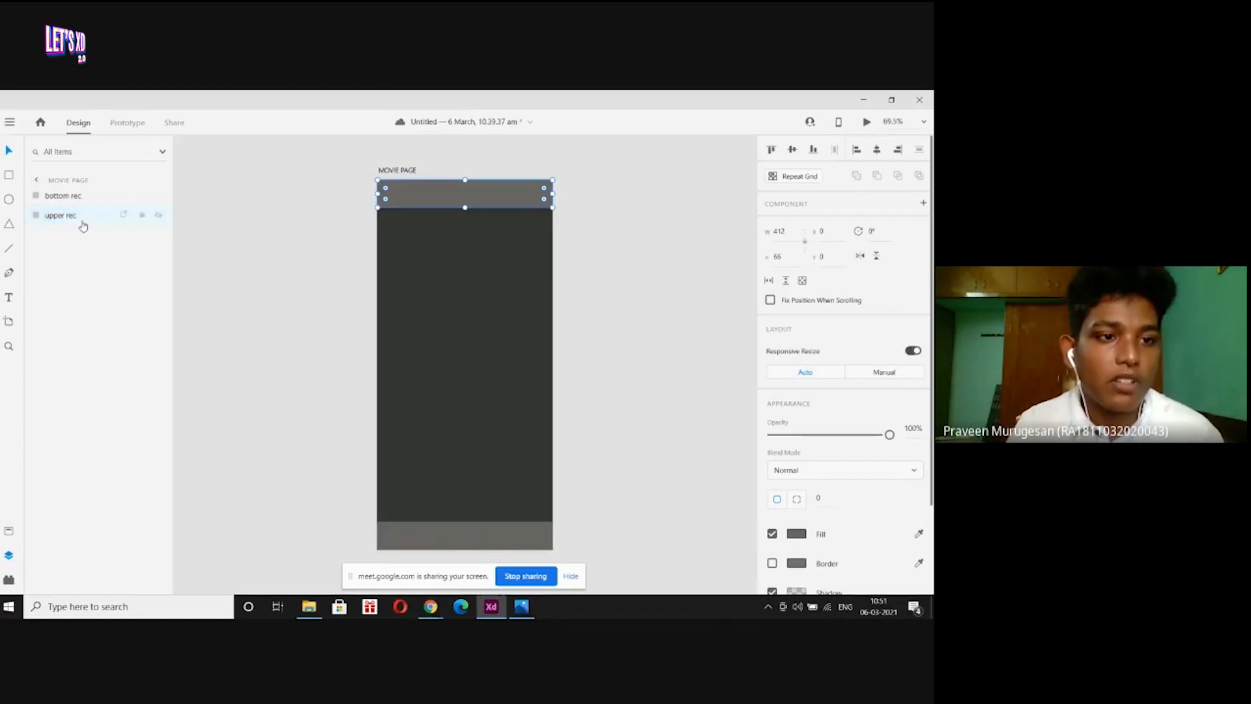
drag(86, 218, 90, 190)
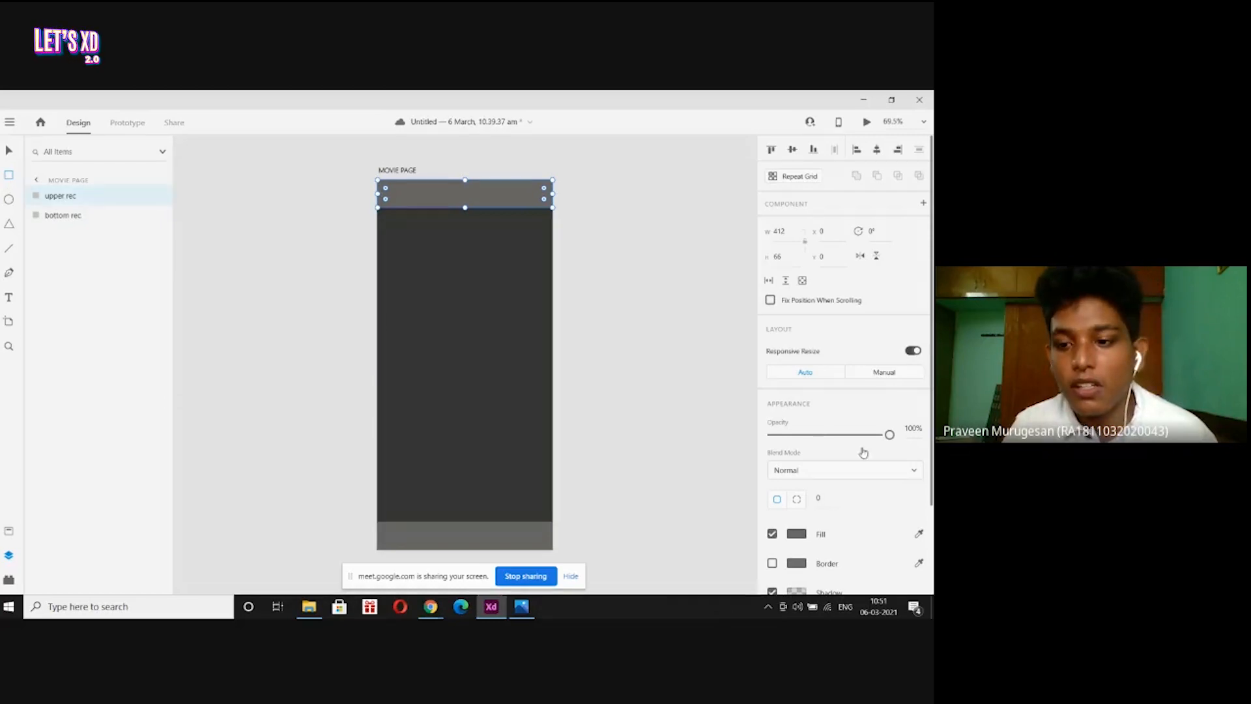
scroll(847, 449, down, 2)
Name the new white rectangle's layer 'white rec'.
drag(420, 270, 507, 403)
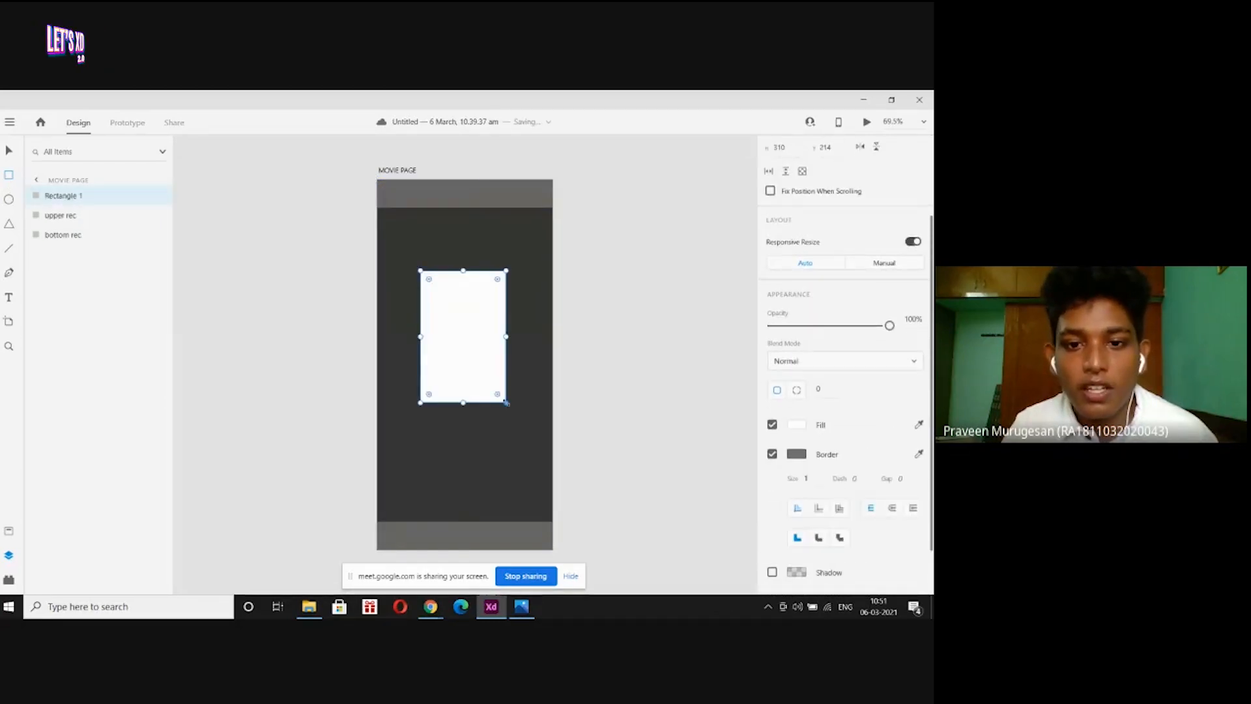
double_click(73, 196)
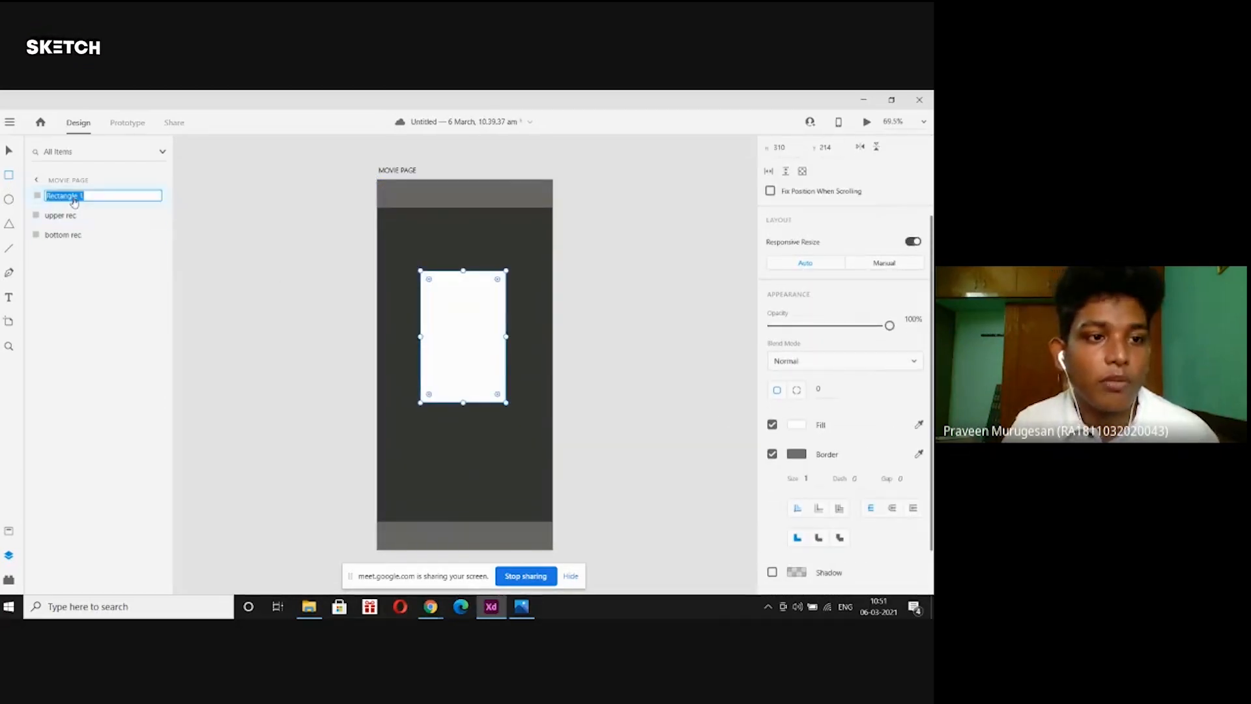
text(white rec)
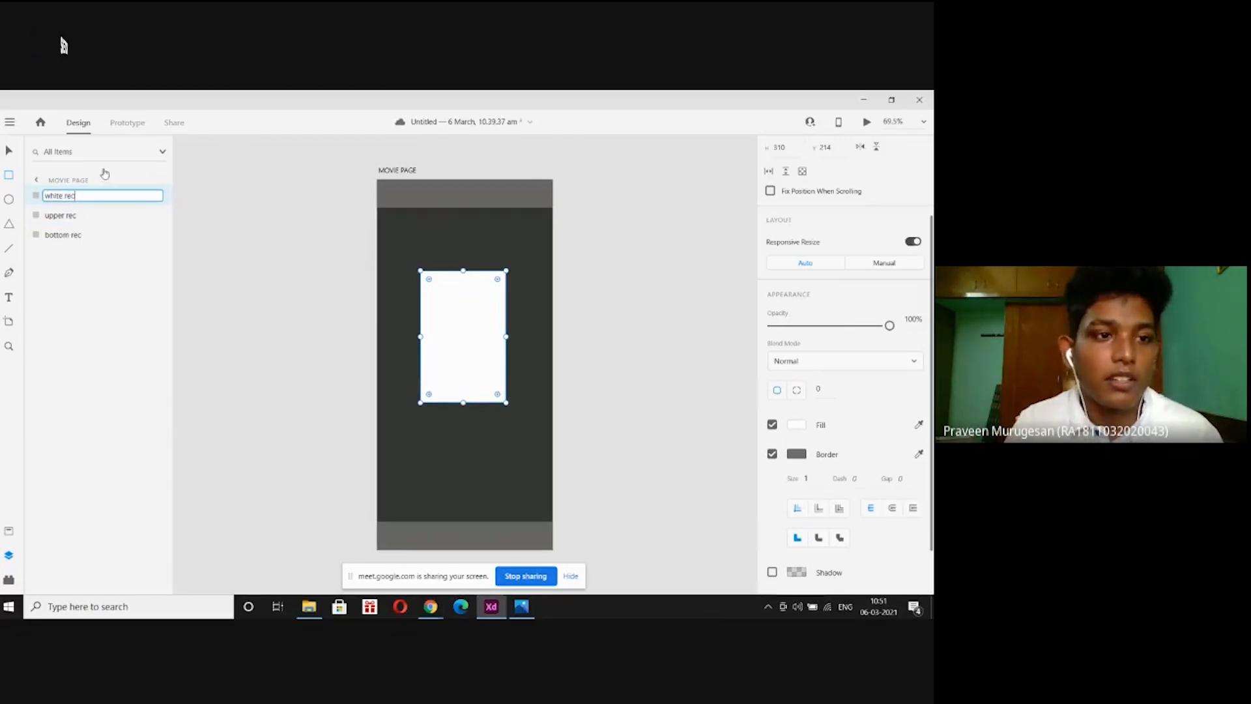
key(Return)
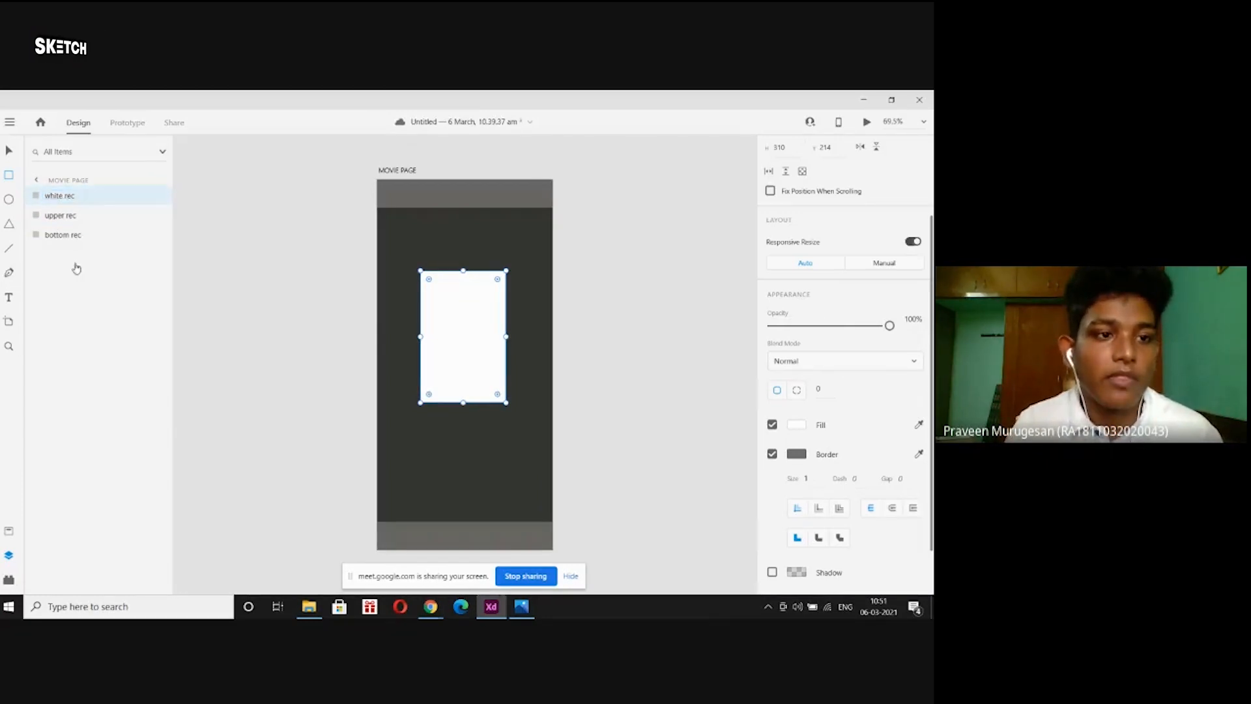
Draw a larger red rectangle below the white one.
click(9, 176)
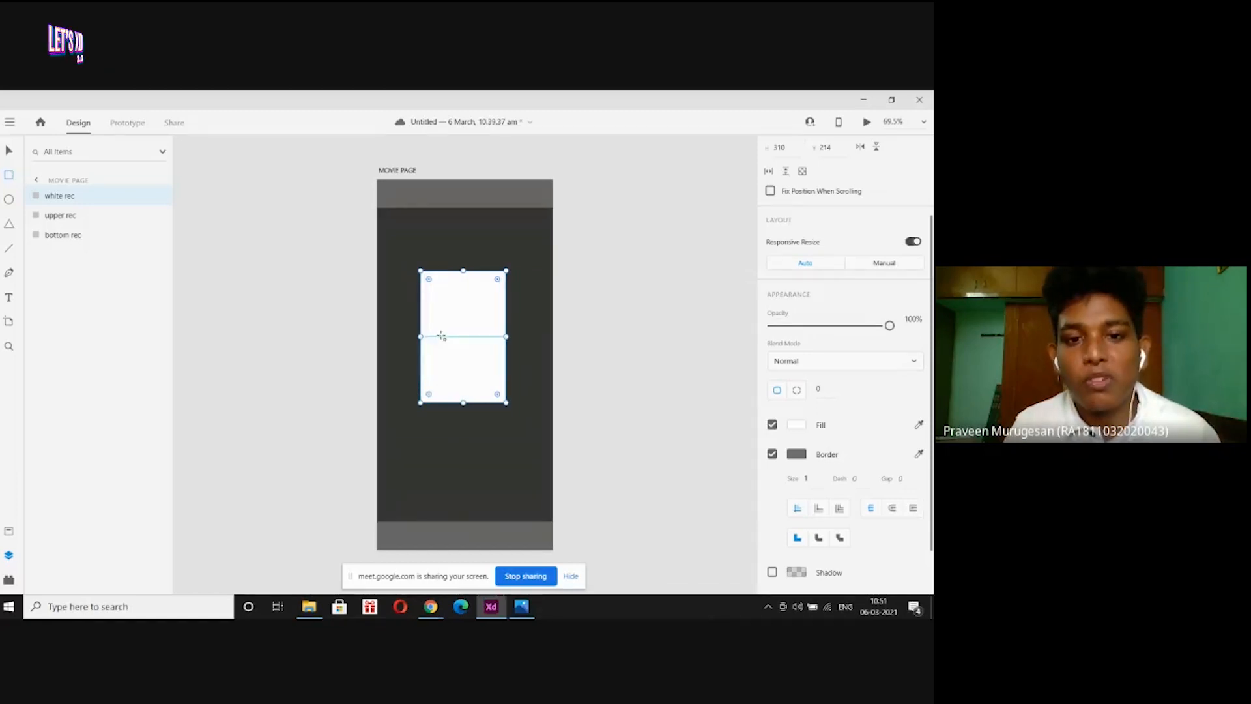
drag(388, 307, 532, 469)
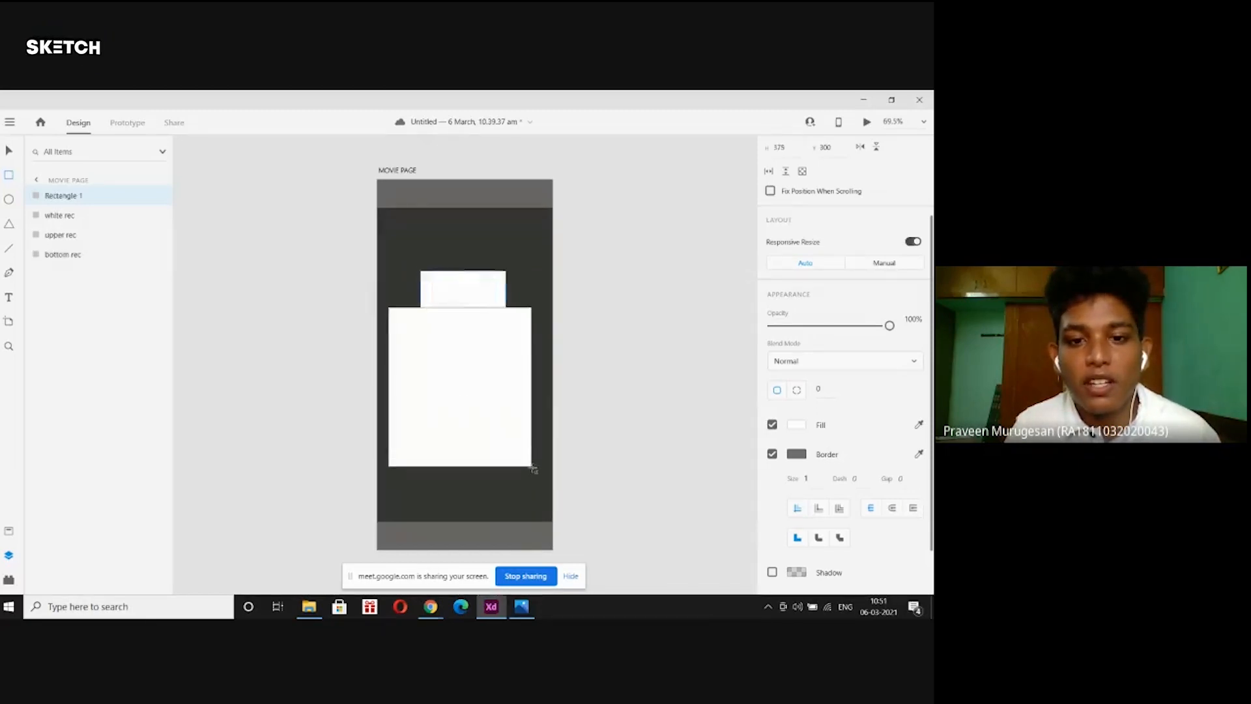
click(794, 426)
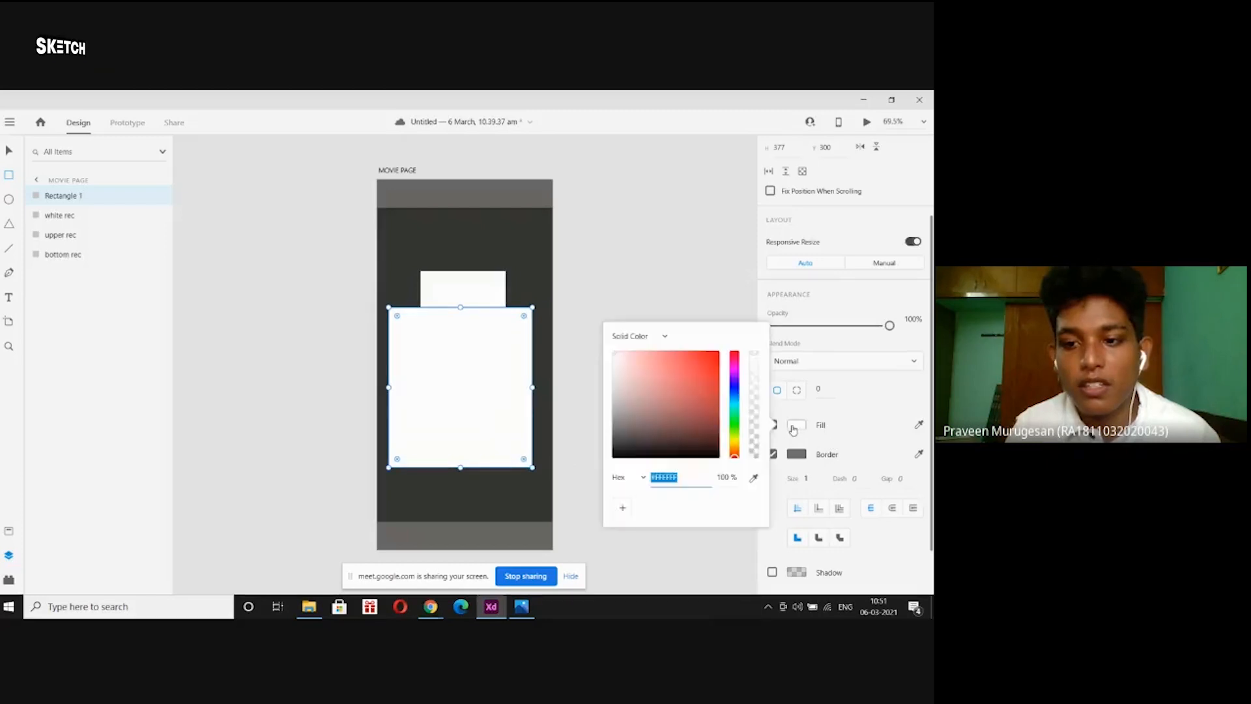
click(714, 354)
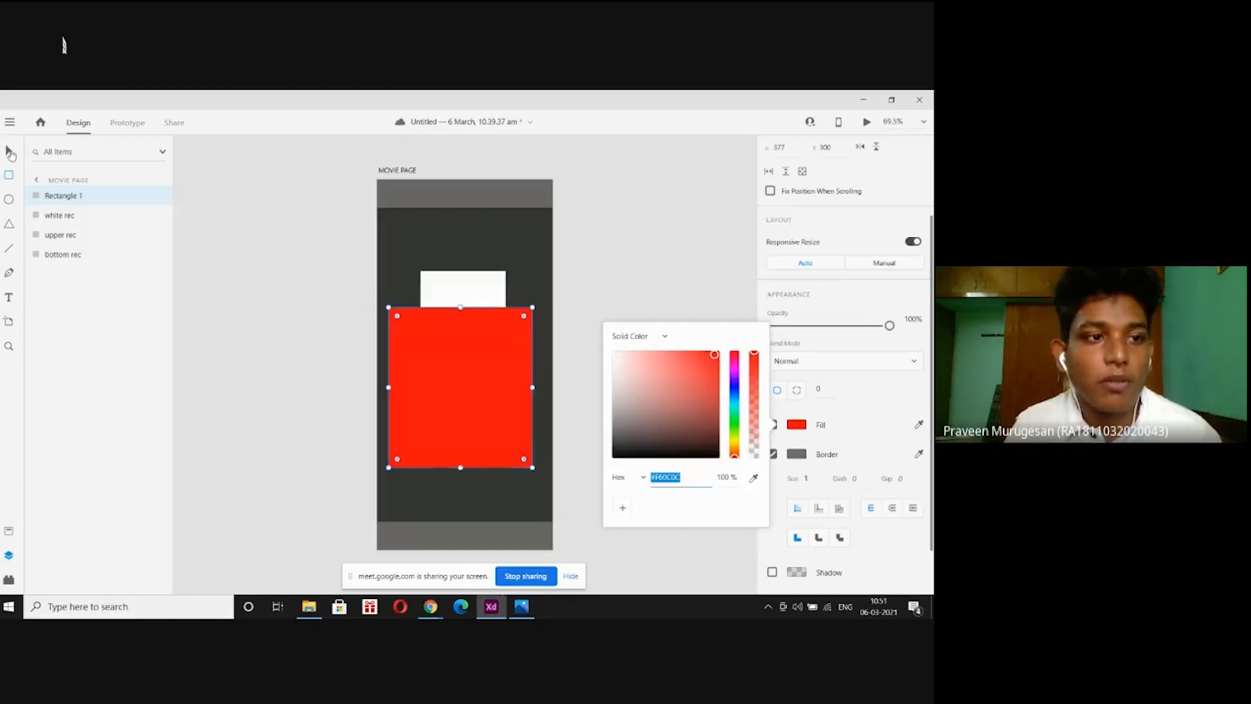
click(10, 153)
click(252, 212)
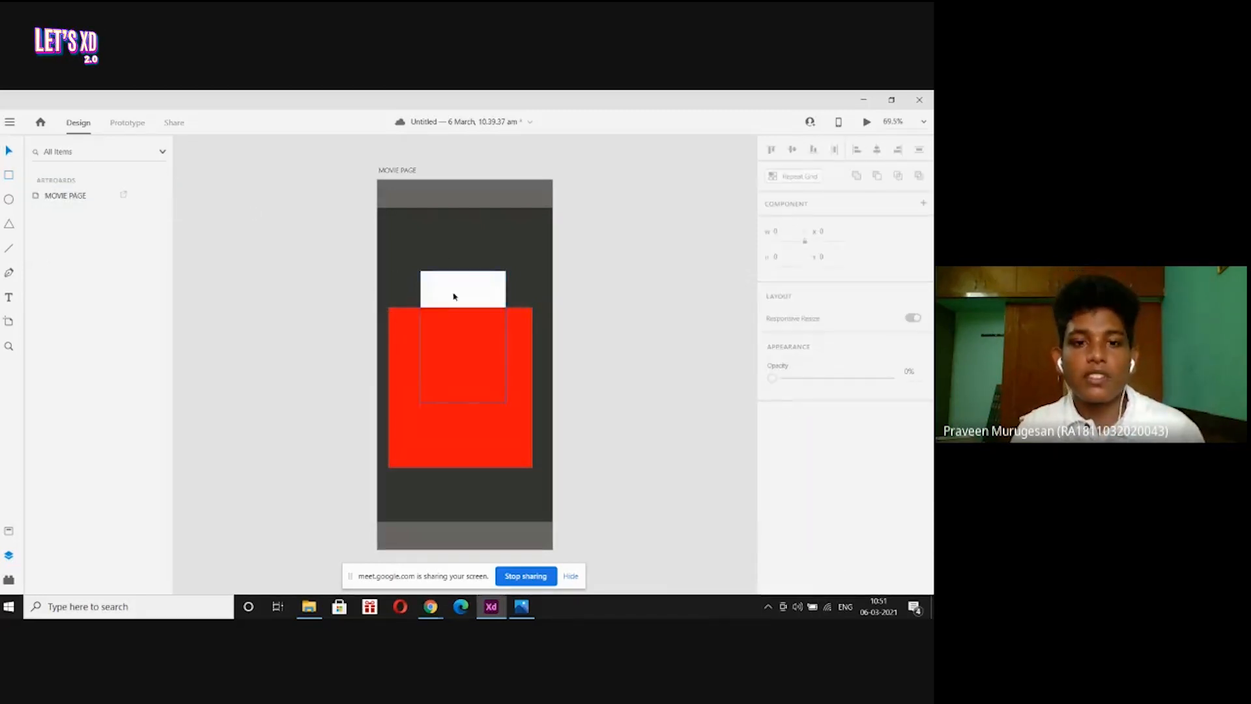
click(404, 345)
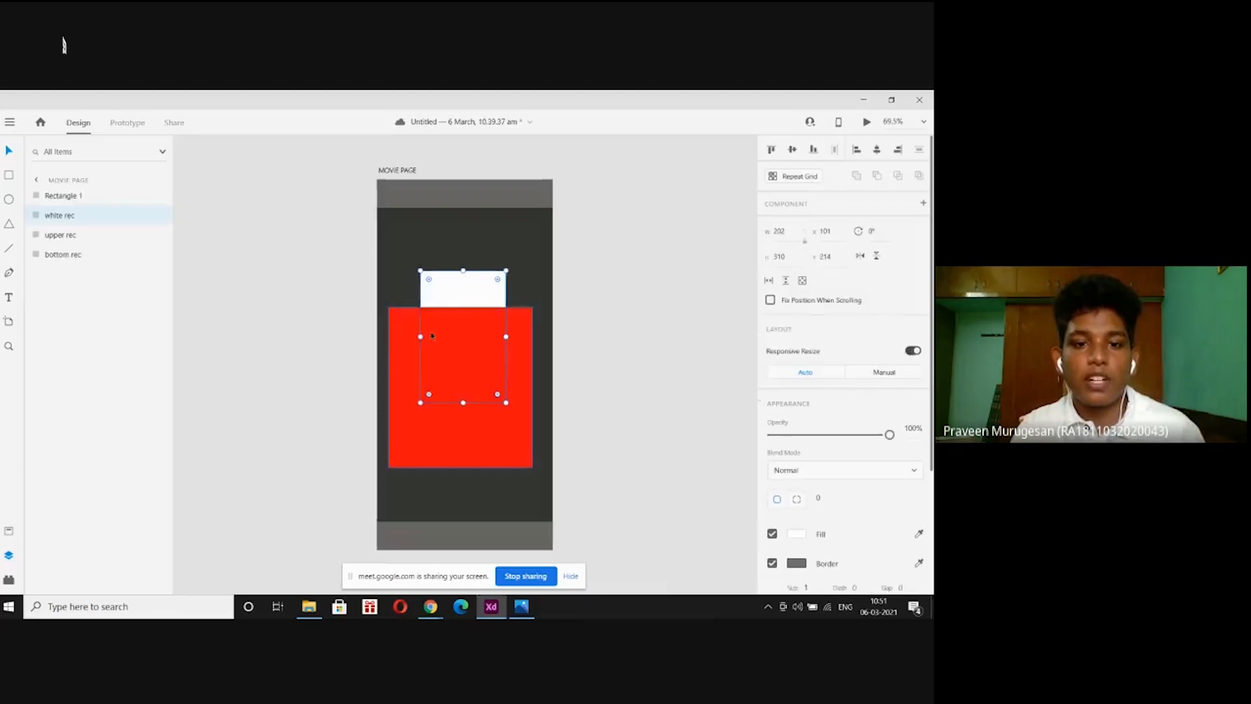
click(403, 170)
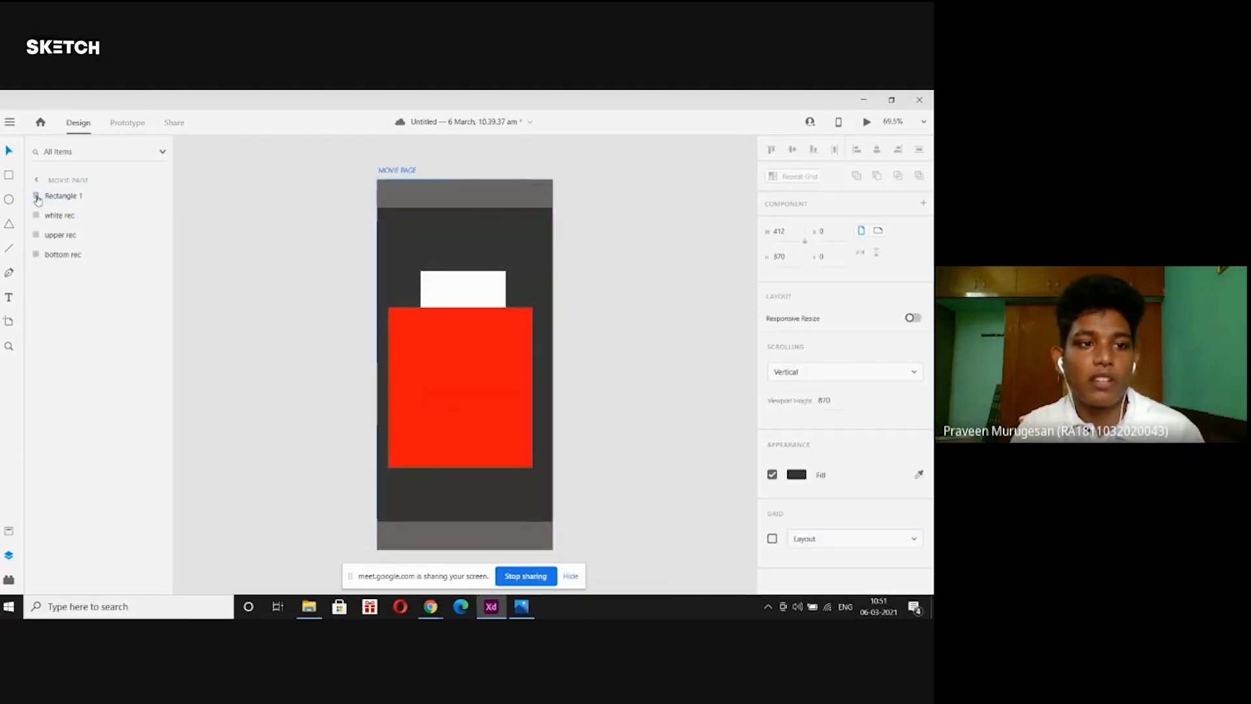
Rename the red rectangle's layer to 'red rect'.
double_click(74, 195)
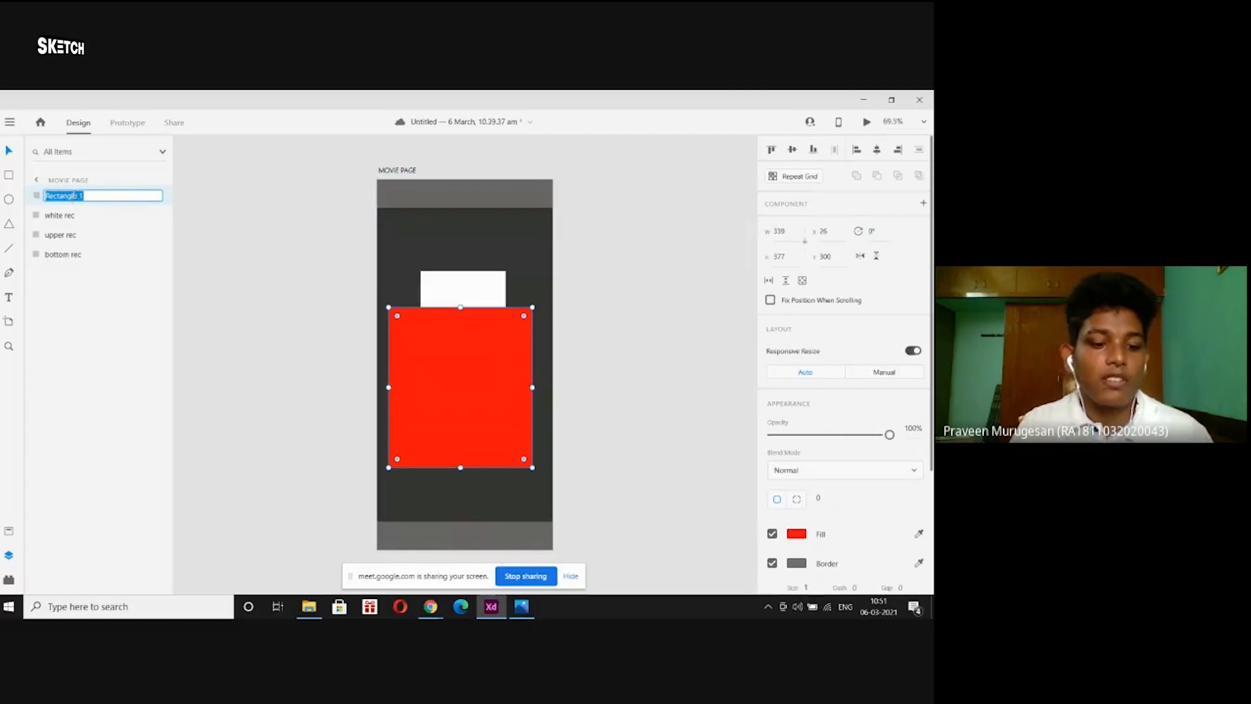
text(red rect)
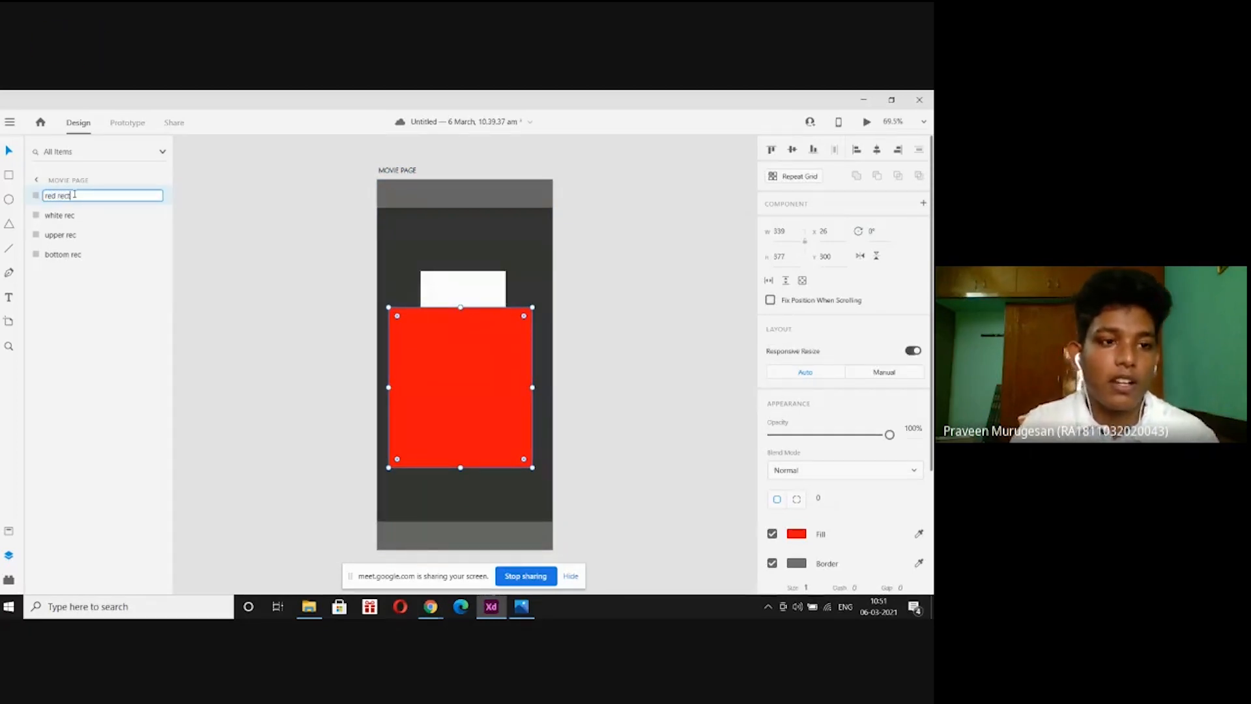
click(246, 204)
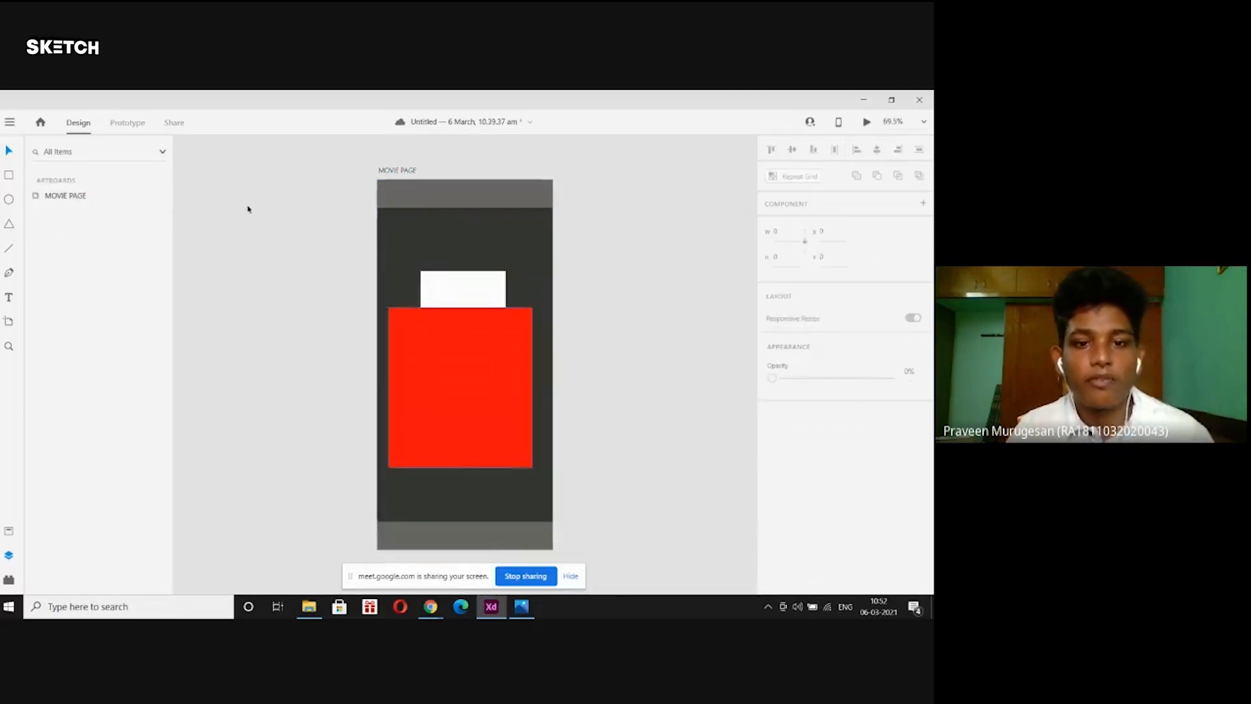
Select the red and white rectangles and try swapping their layer order.
click(449, 282)
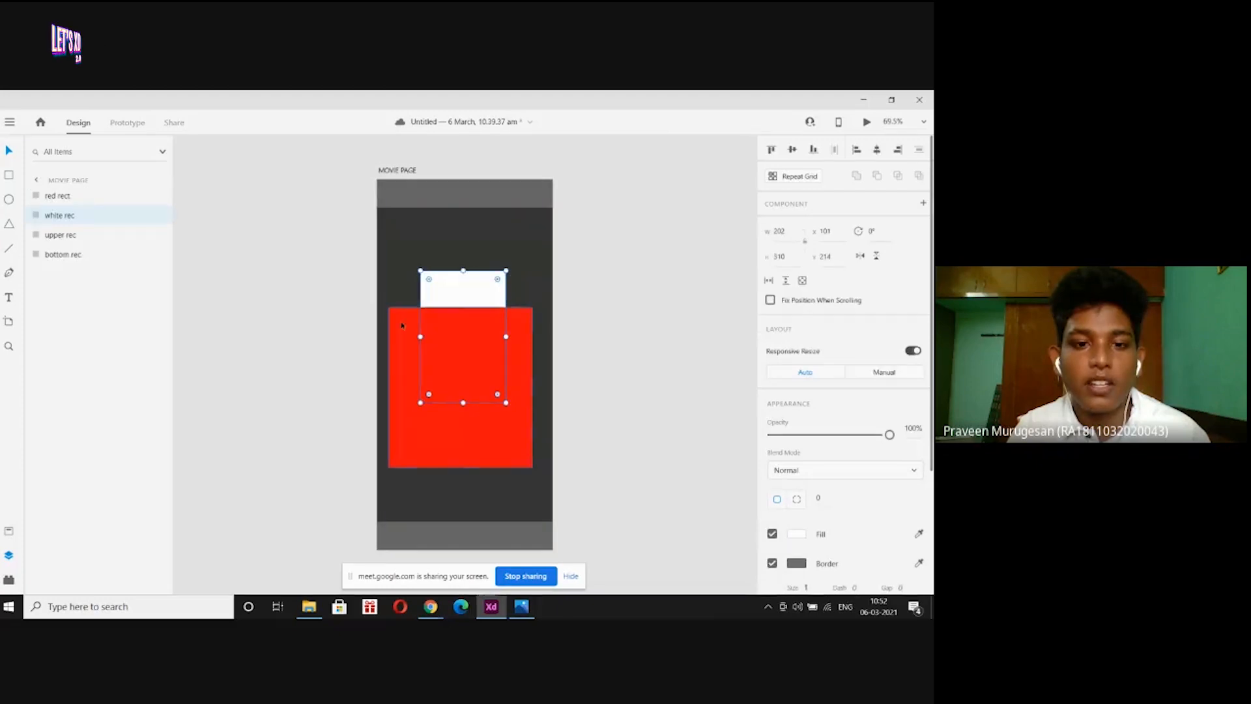
click(435, 304)
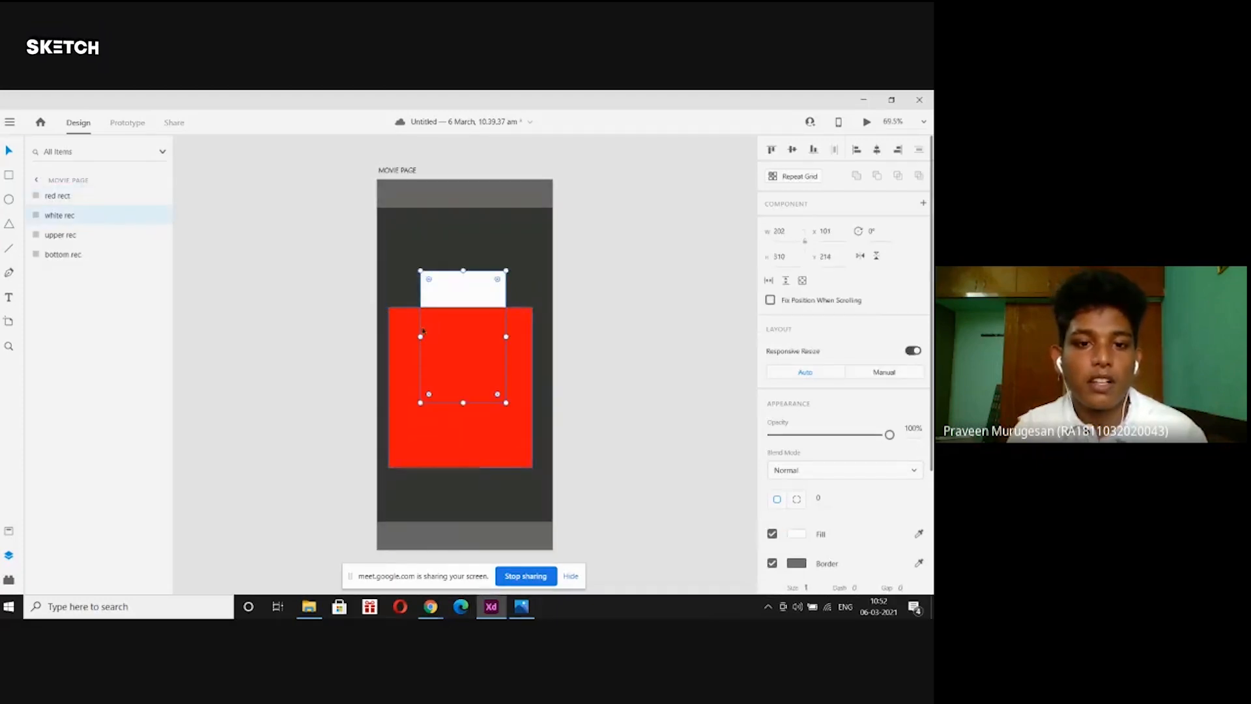
click(401, 325)
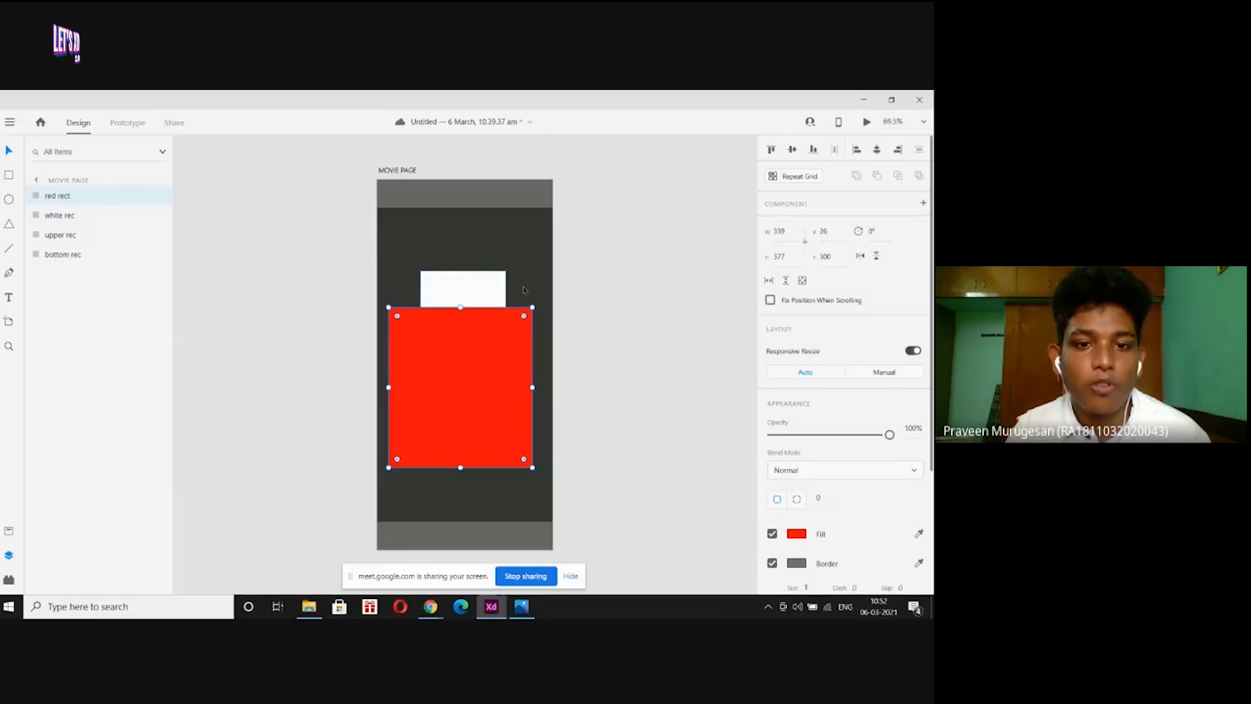
click(116, 222)
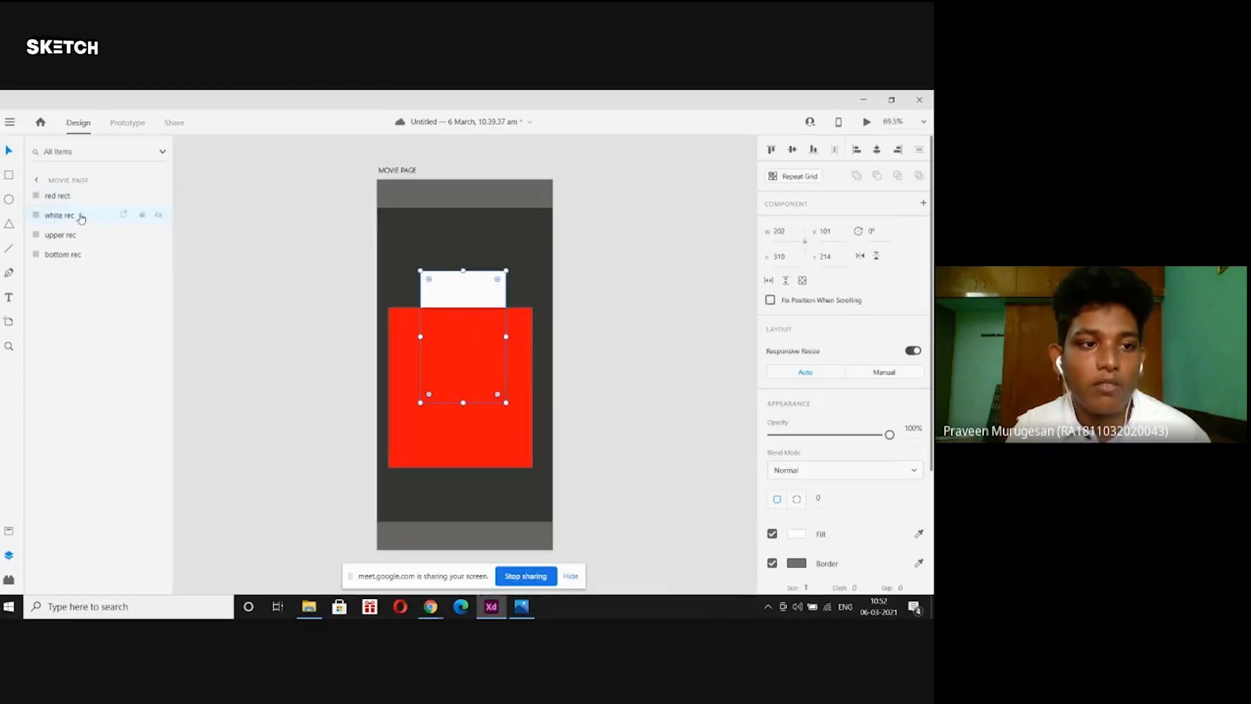
drag(79, 215, 84, 194)
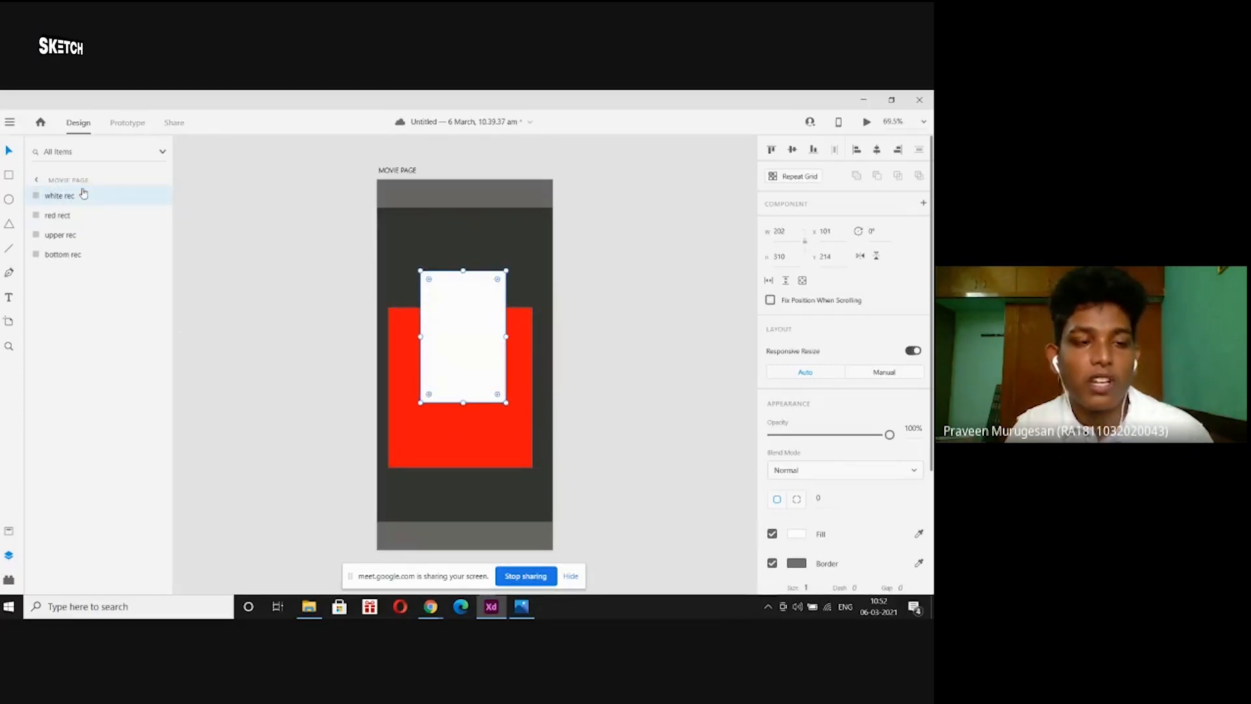
click(93, 220)
drag(93, 220, 95, 197)
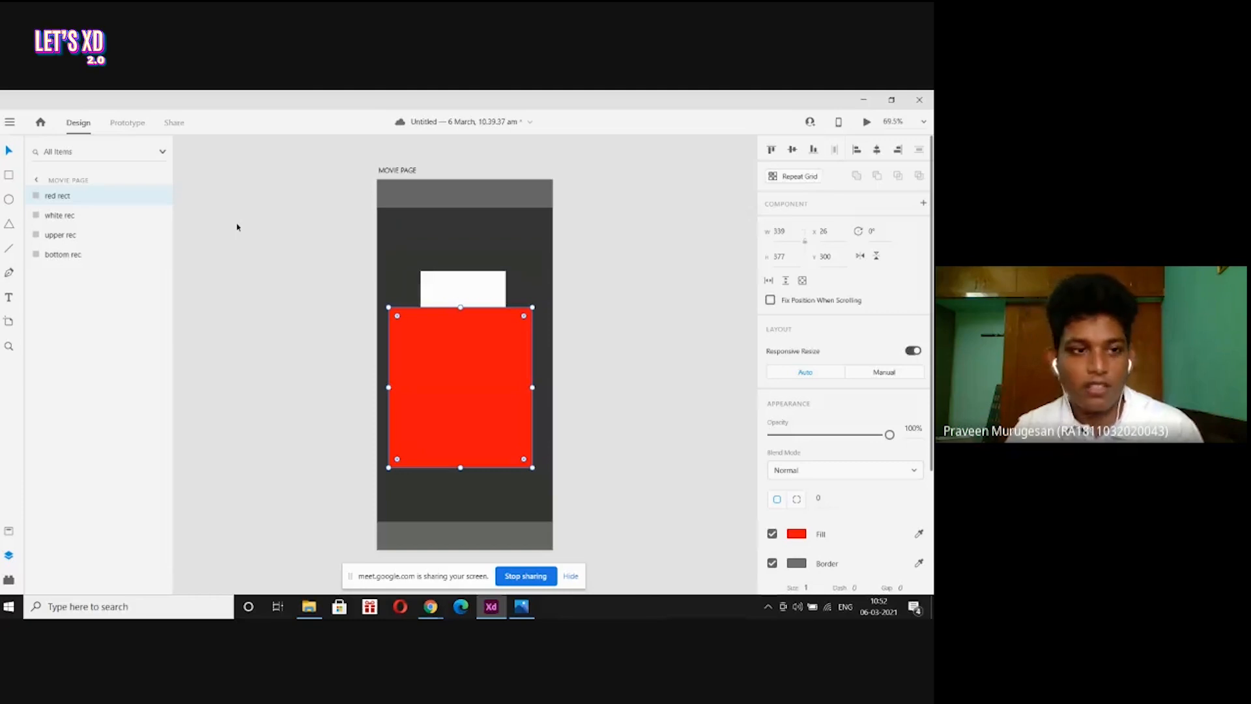
Put red rect behind white rec, then select both rectangles.
click(194, 258)
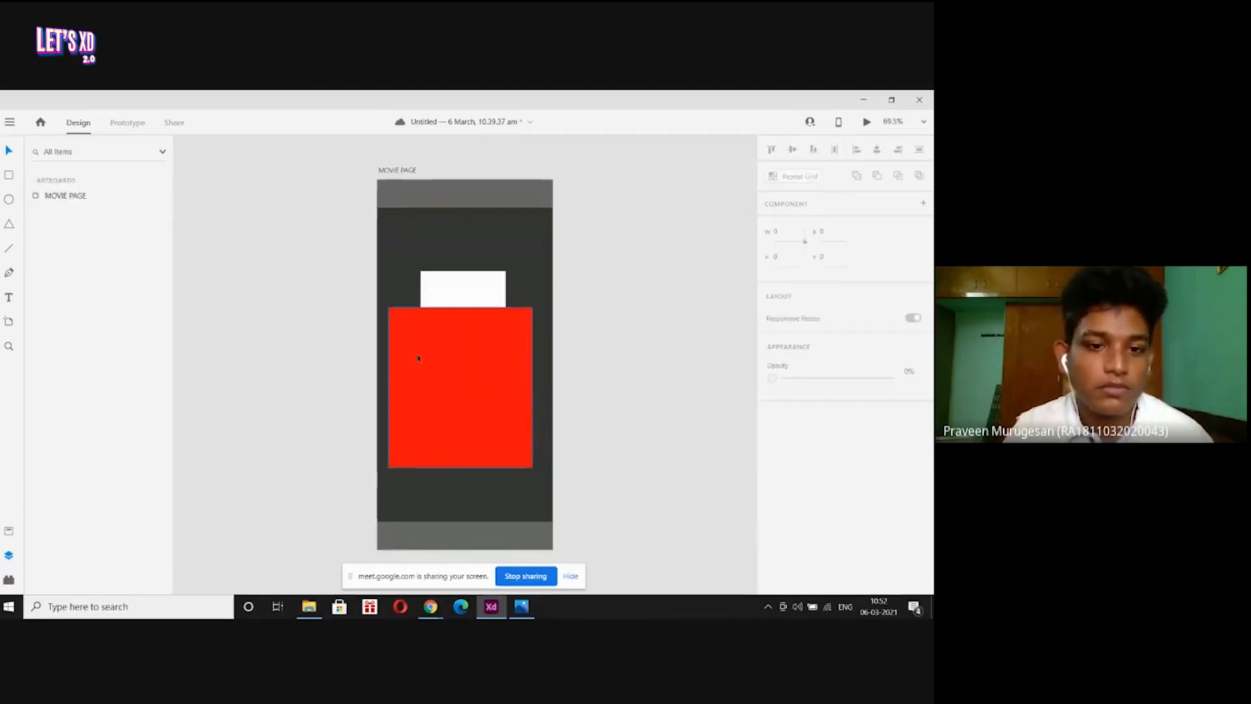
click(419, 357)
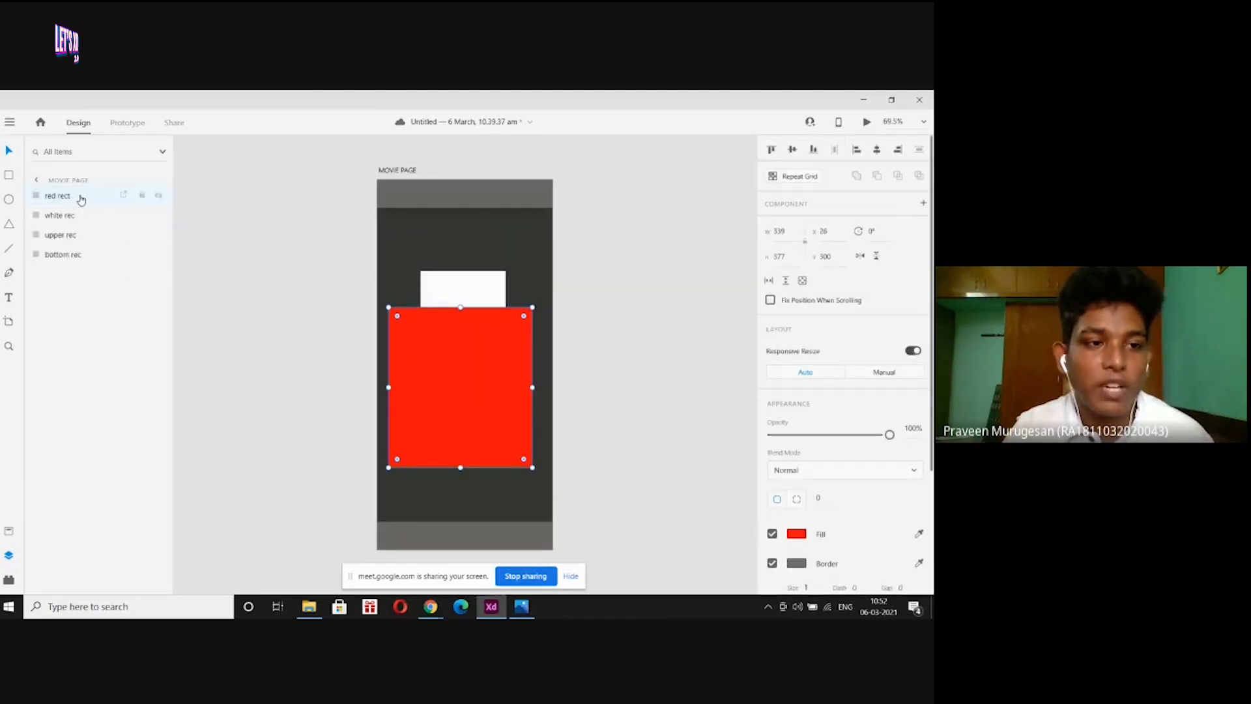
drag(74, 199, 76, 226)
click(201, 223)
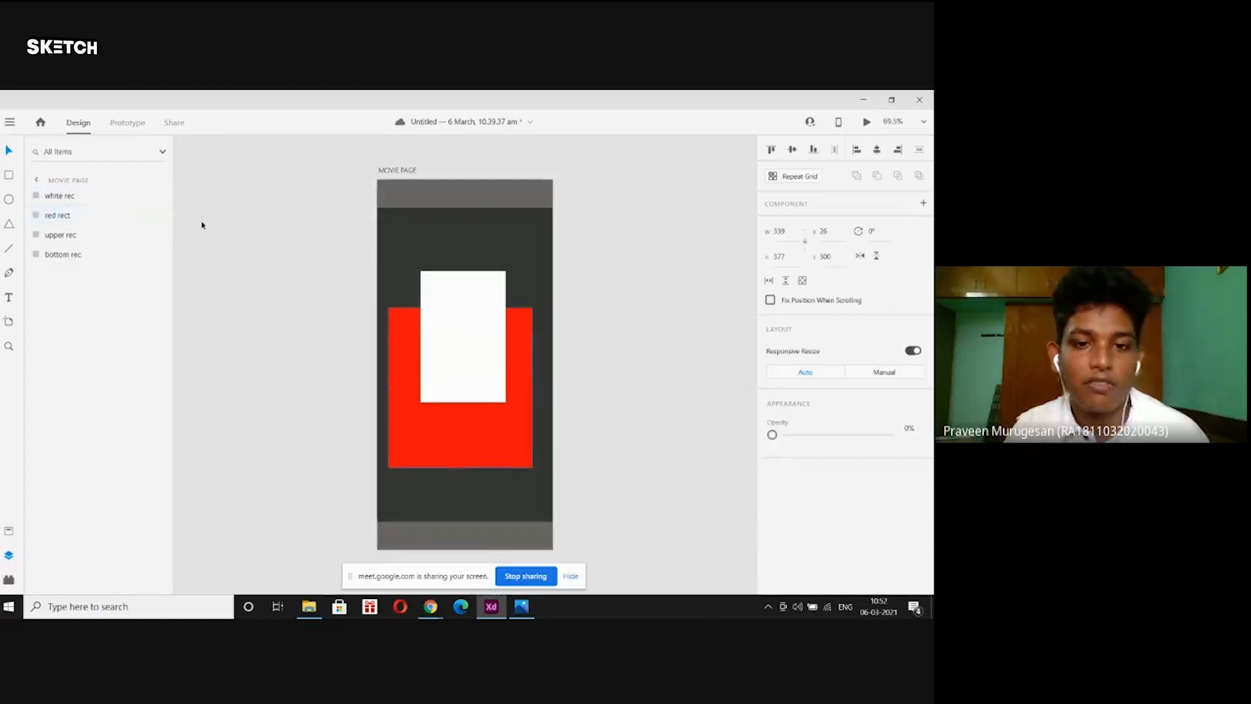
click(407, 336)
shift+click(475, 280)
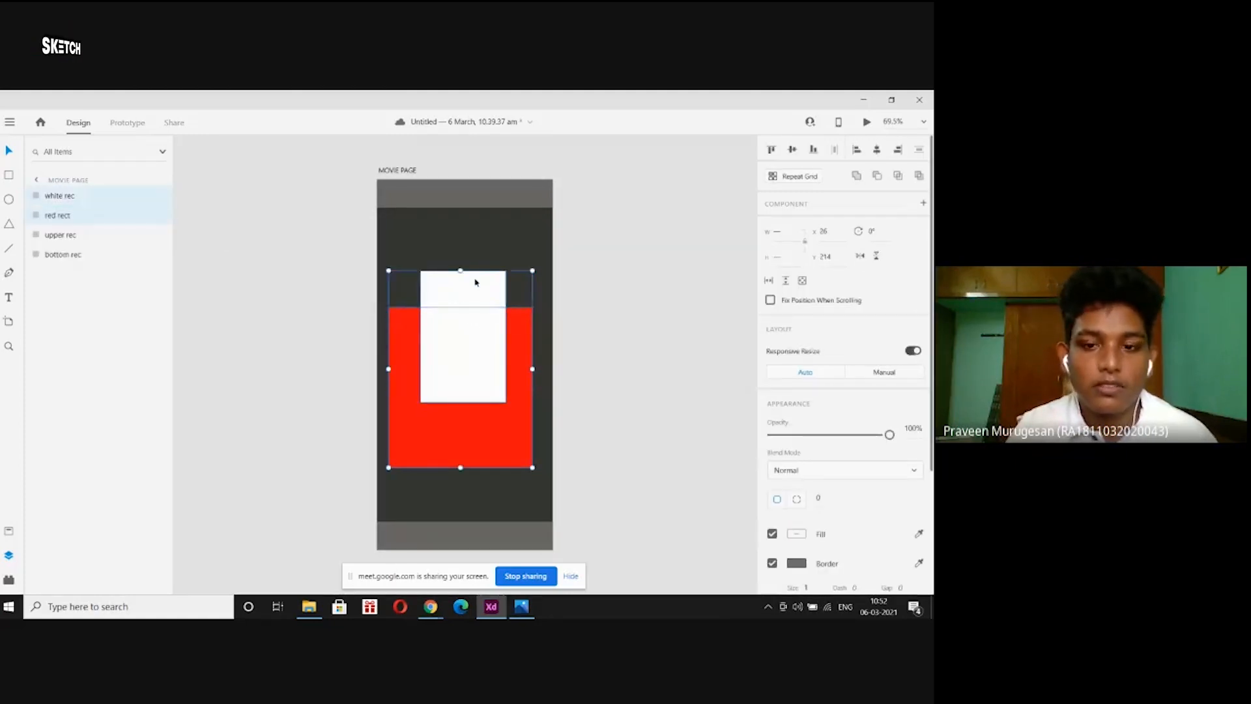
Replace both rectangles with a 412 × 307 white banner under the header, then view page-prime.jpg.
key(Delete)
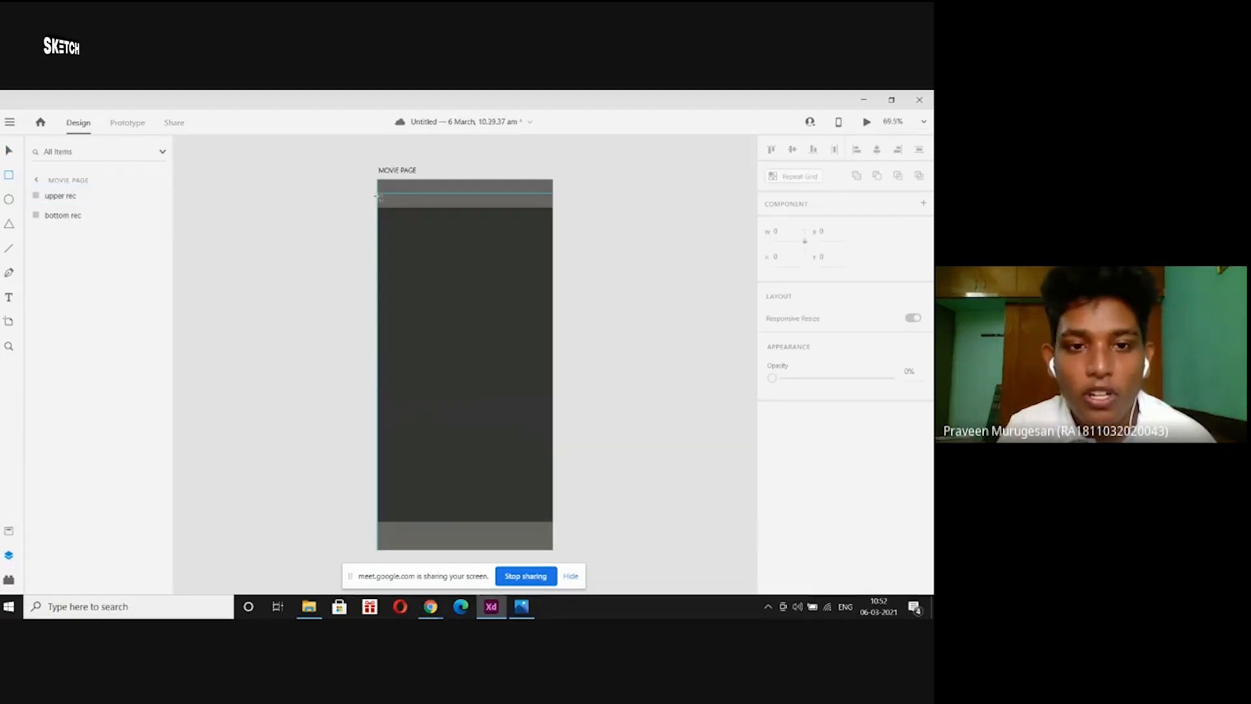
mouse_move(378, 194)
mouse_down()
mouse_move(393, 339)
mouse_move(454, 381)
mouse_move(558, 343)
mouse_move(553, 326)
mouse_up()
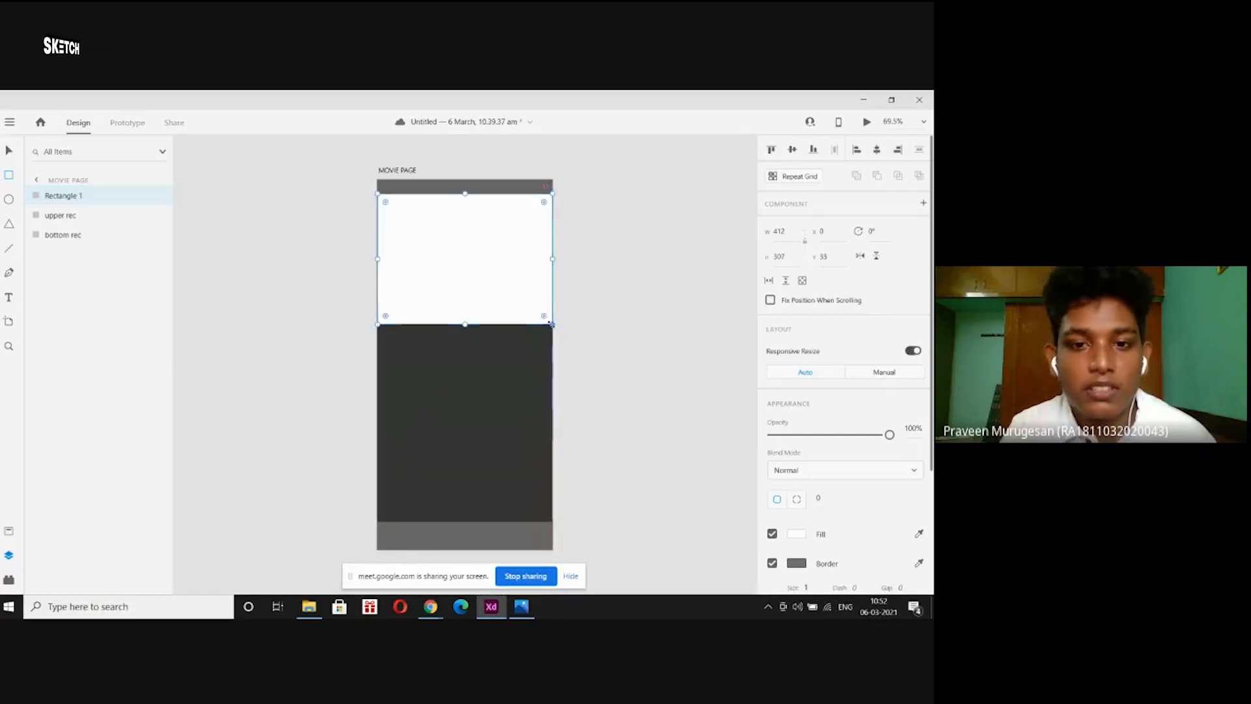
click(521, 606)
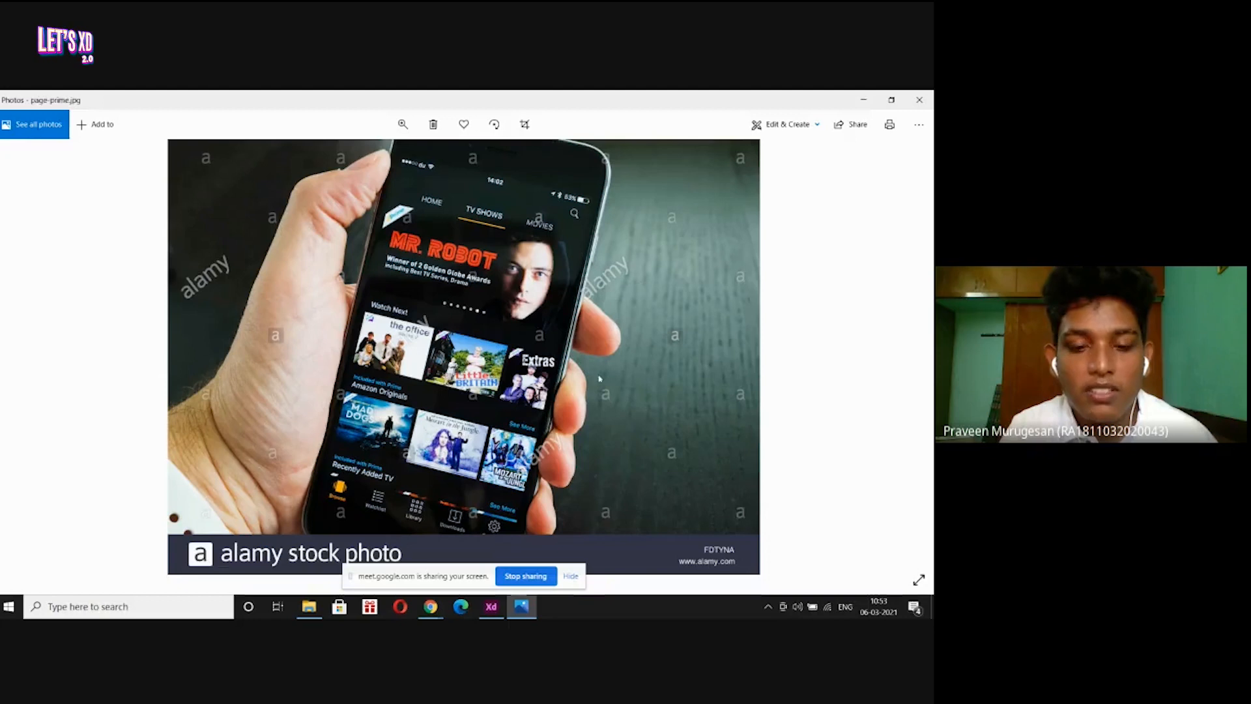
Return from the page-prime.jpg reference to the Adobe XD design.
click(490, 607)
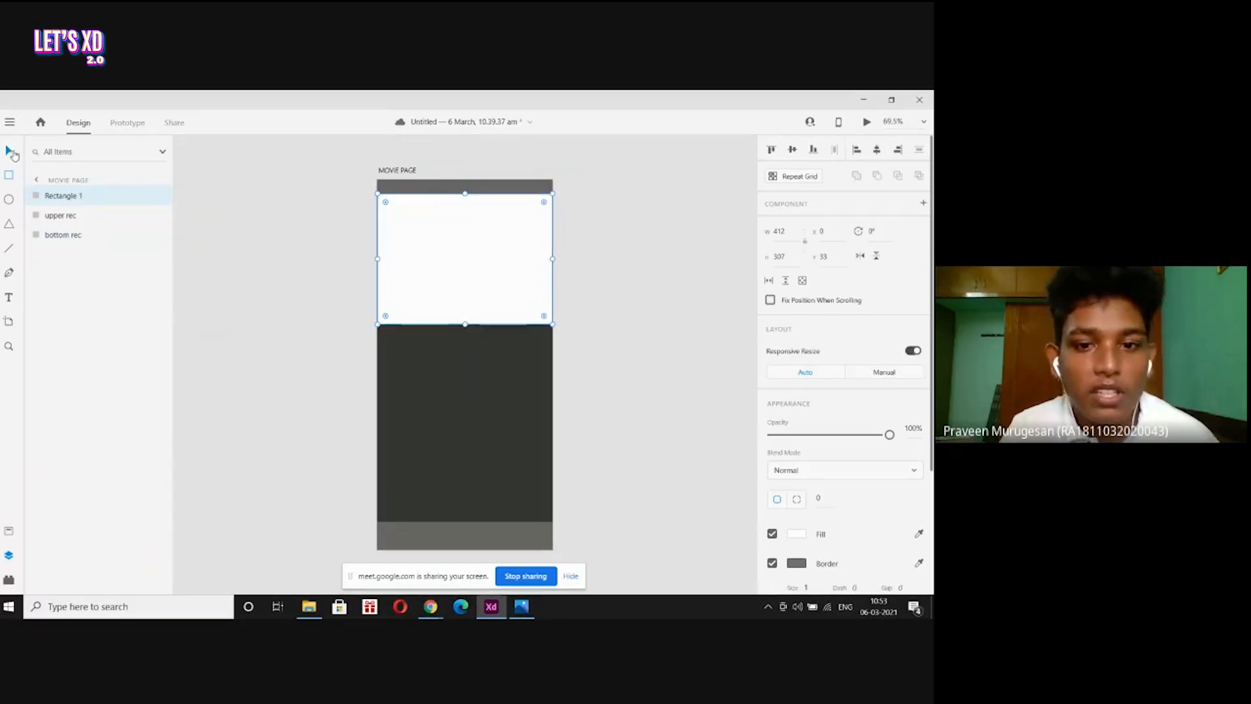
Stretch the white rectangle to height 362, remove its border, and put the header in front.
drag(465, 324, 465, 347)
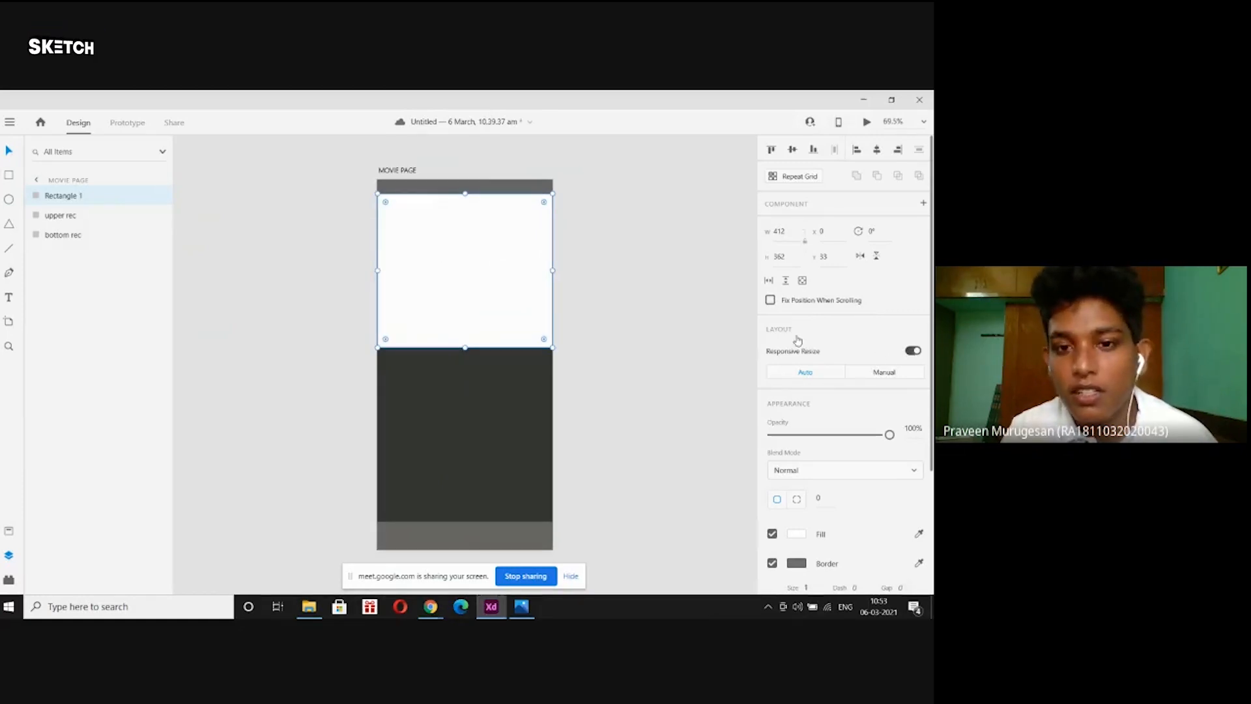
scroll(796, 340, down, 3)
click(773, 395)
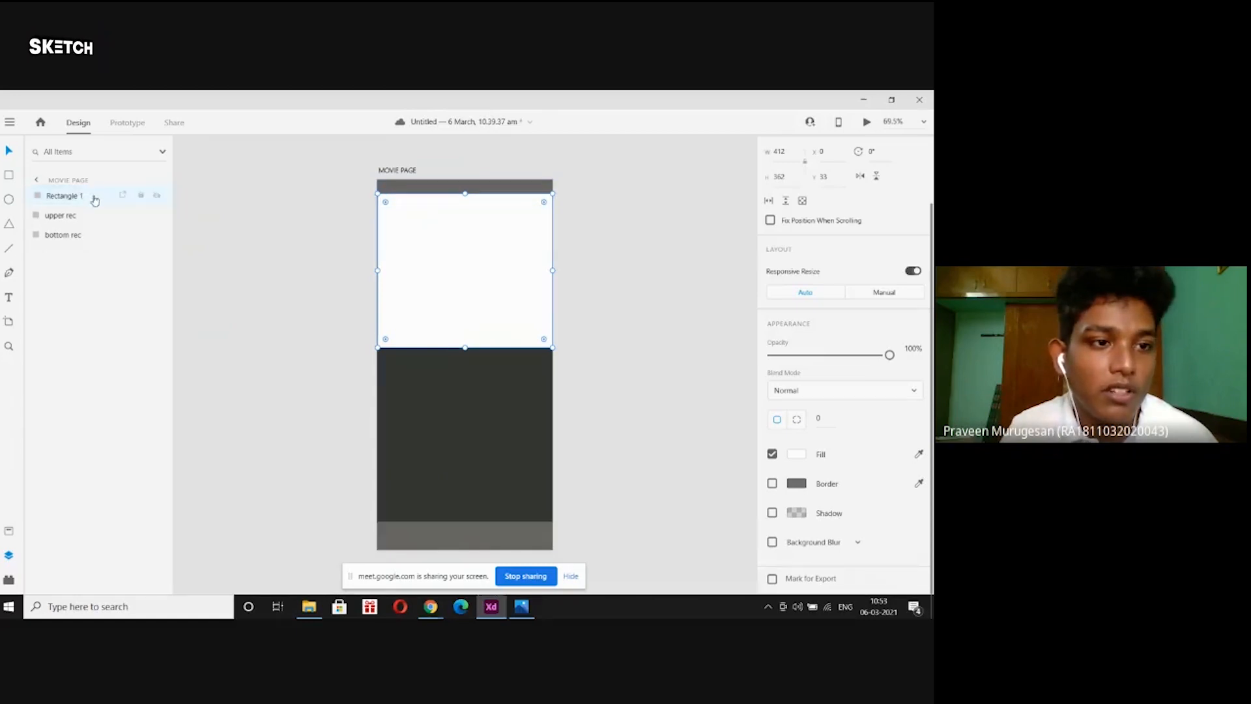
drag(94, 200, 91, 231)
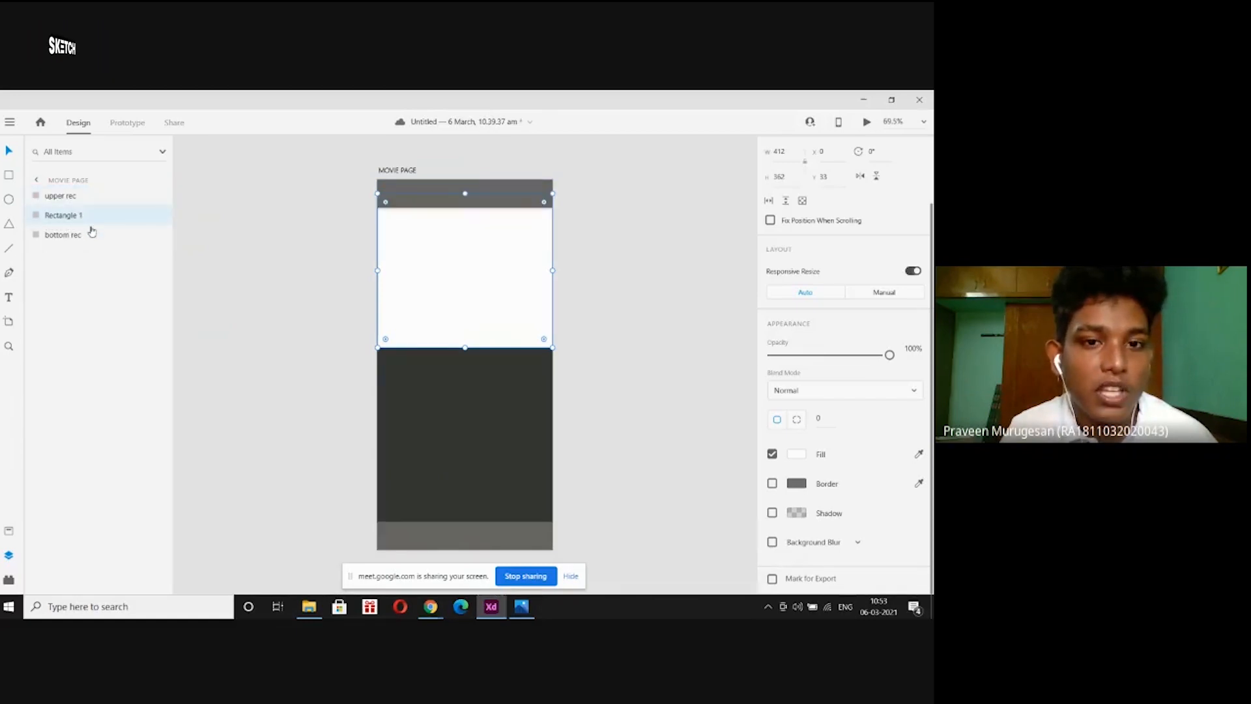
Rename the white rectangle's layer to 'carousel'.
click(65, 195)
click(61, 215)
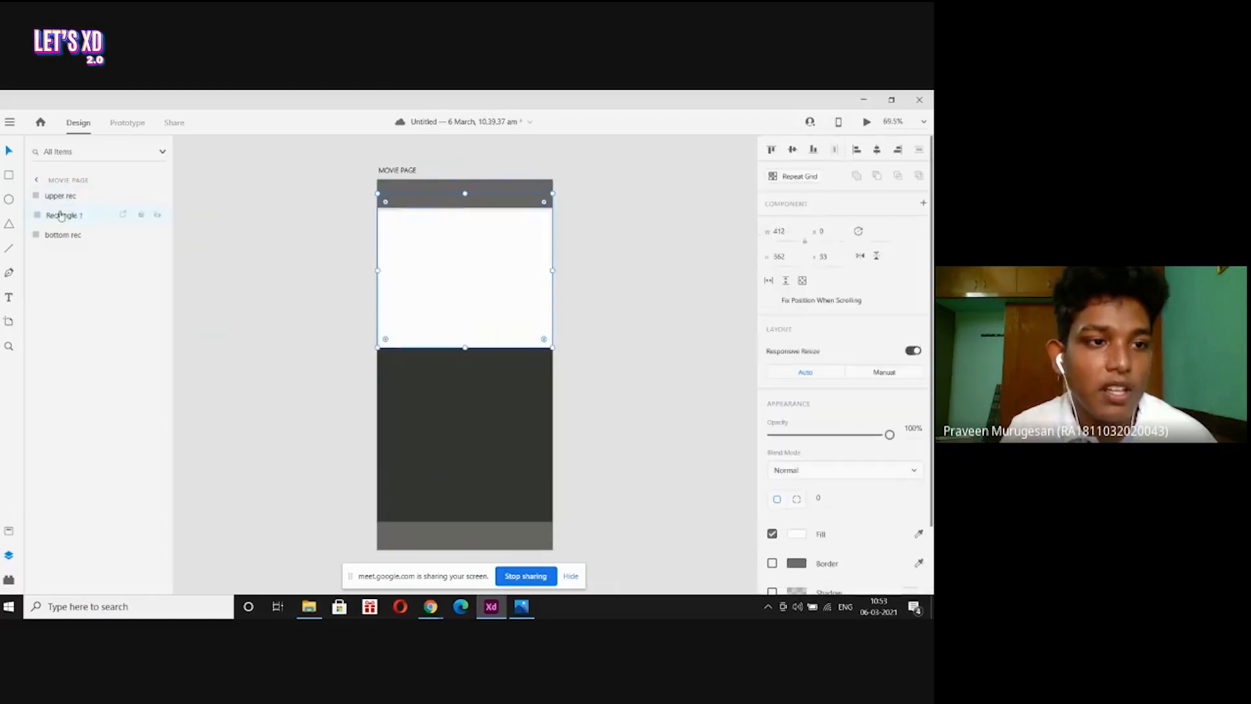
double_click(61, 216)
text(ca)
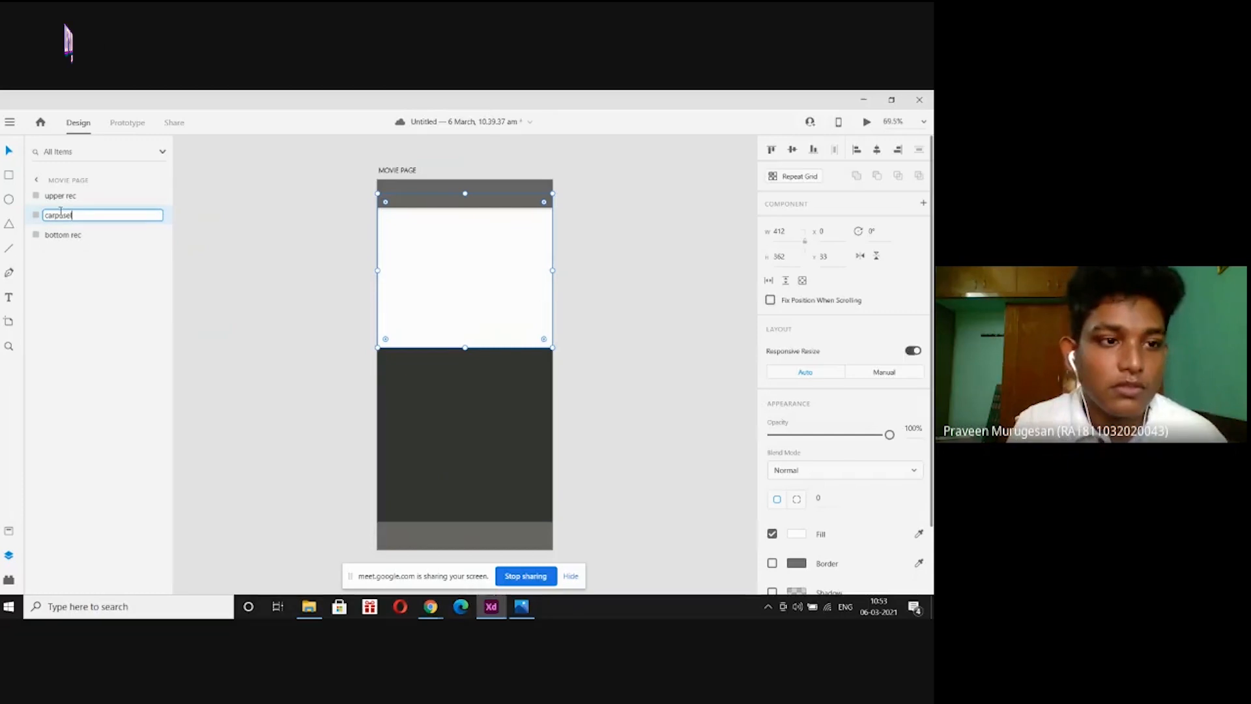
text(rpusel)
key(Return)
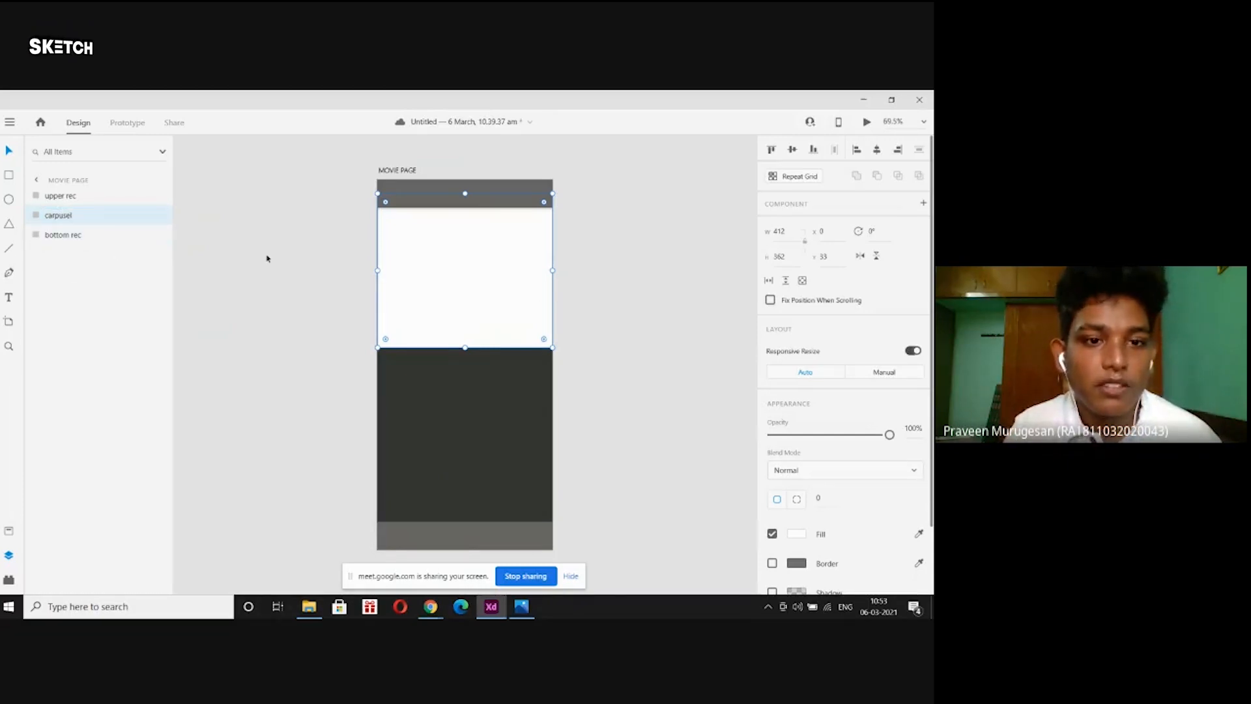
click(267, 258)
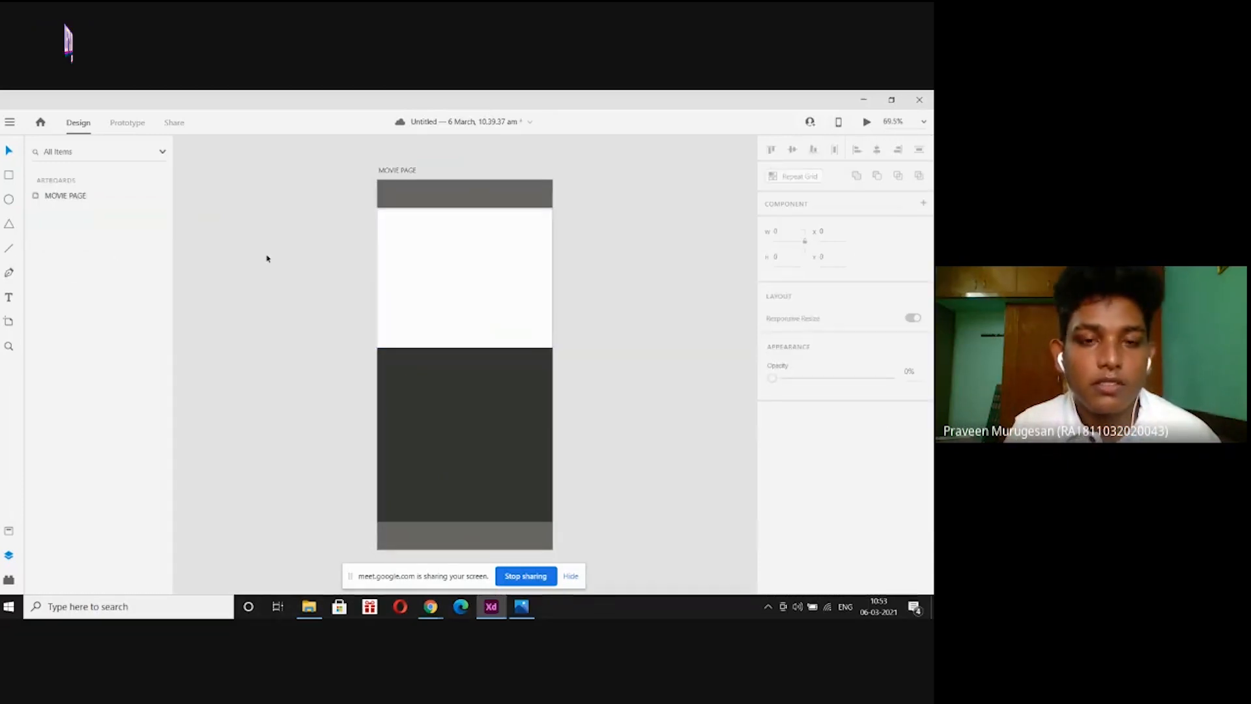
click(416, 193)
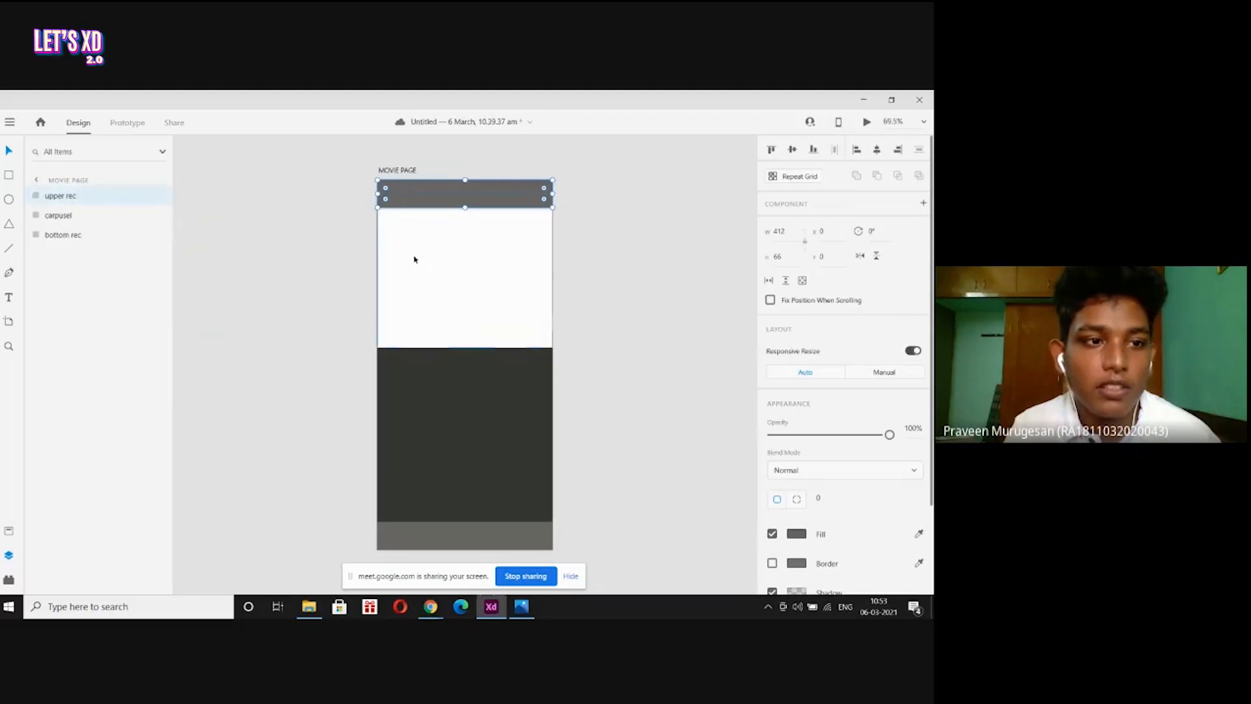
click(59, 215)
double_click(63, 215)
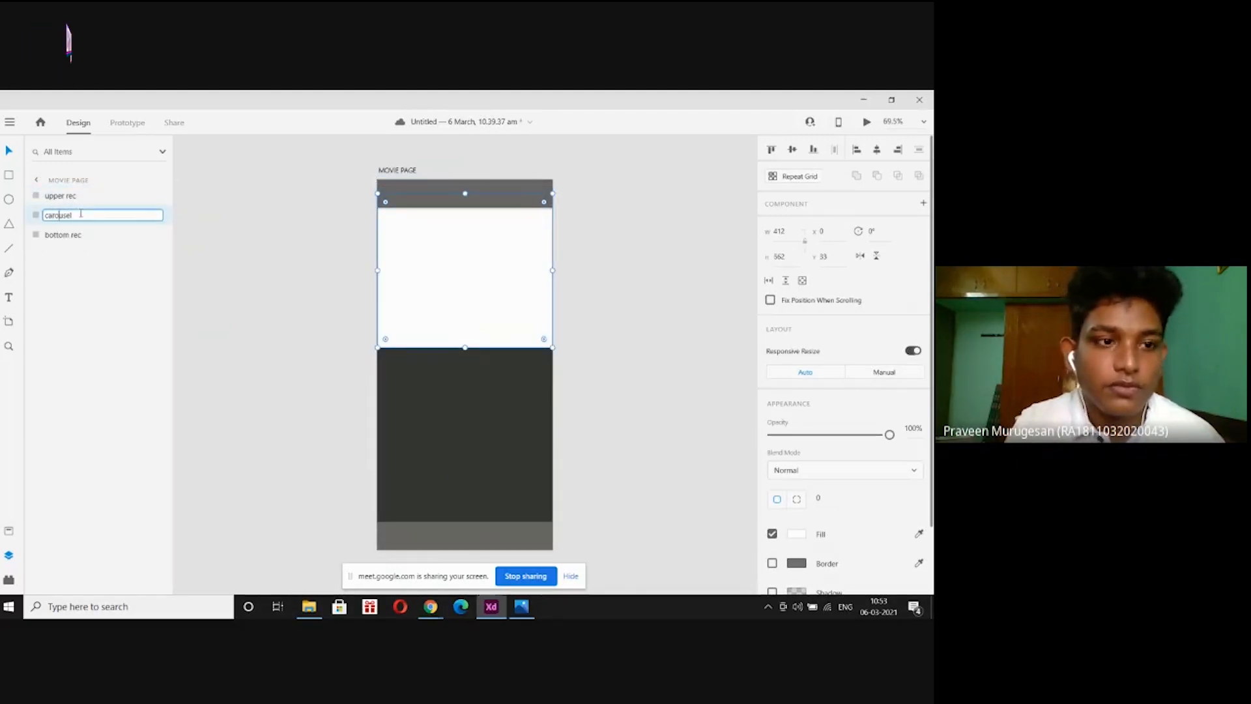
key(Return)
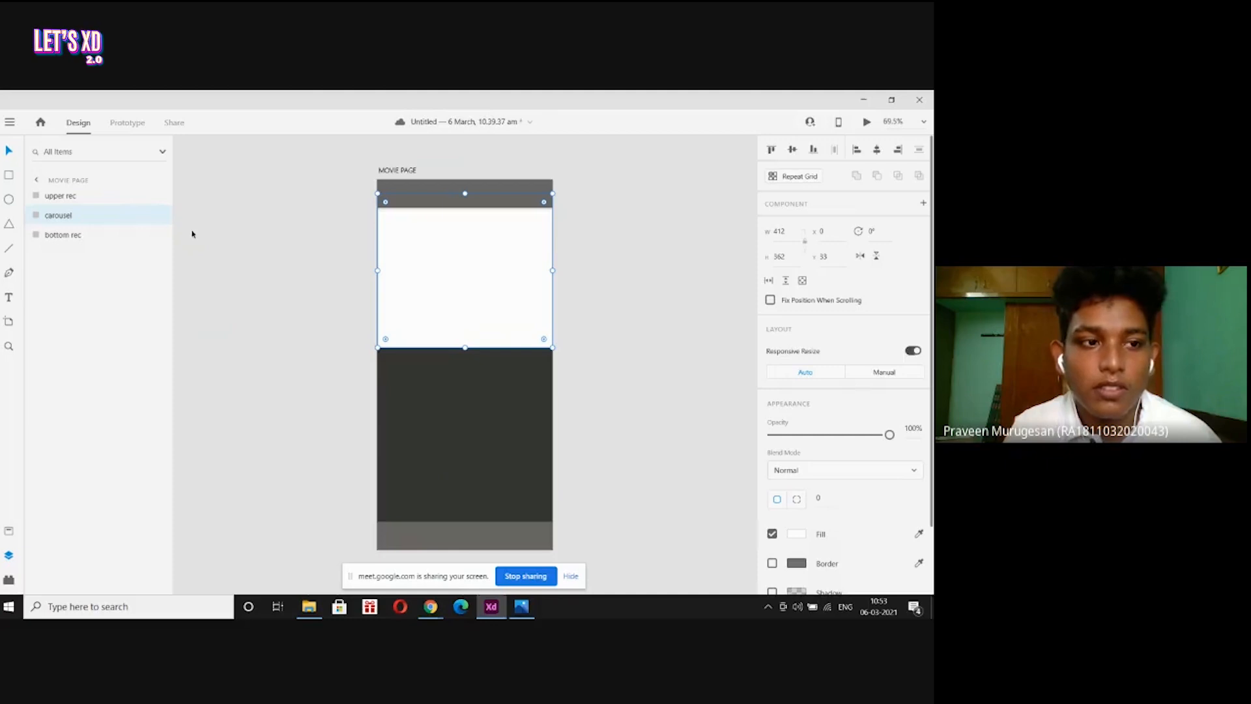
Rename the carousel layer to 'bigger rec'.
double_click(77, 215)
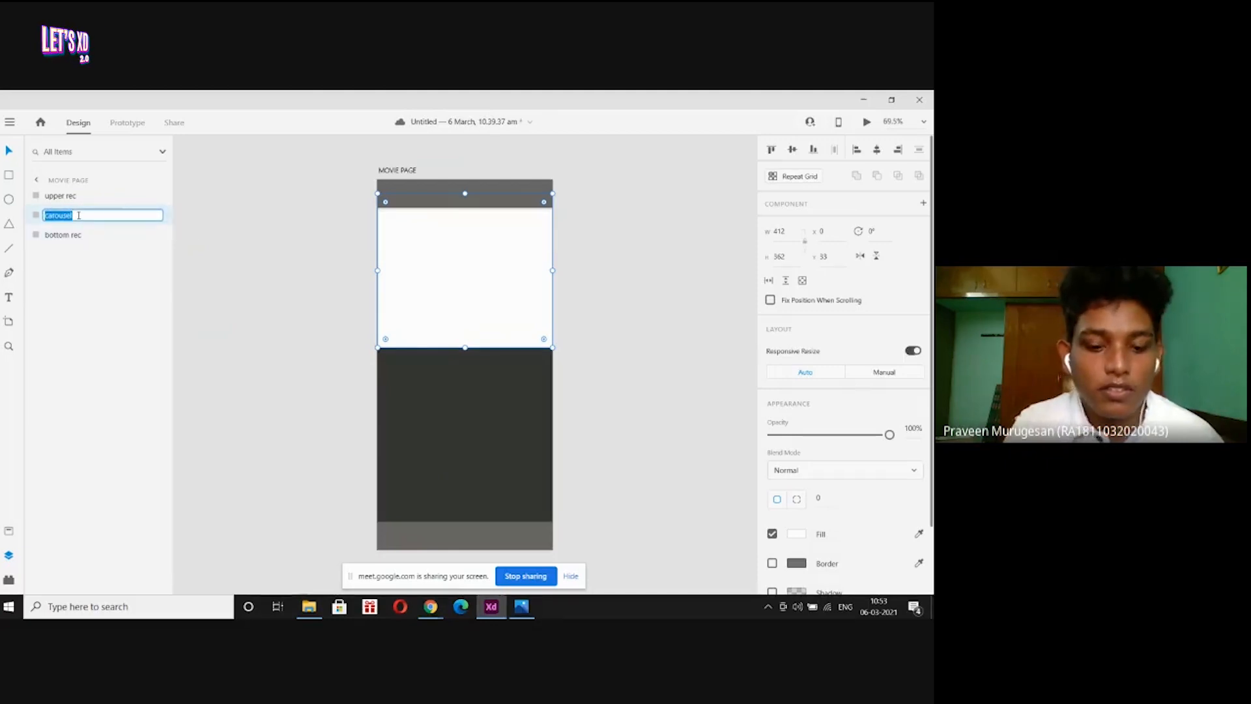
key(BackSpace)
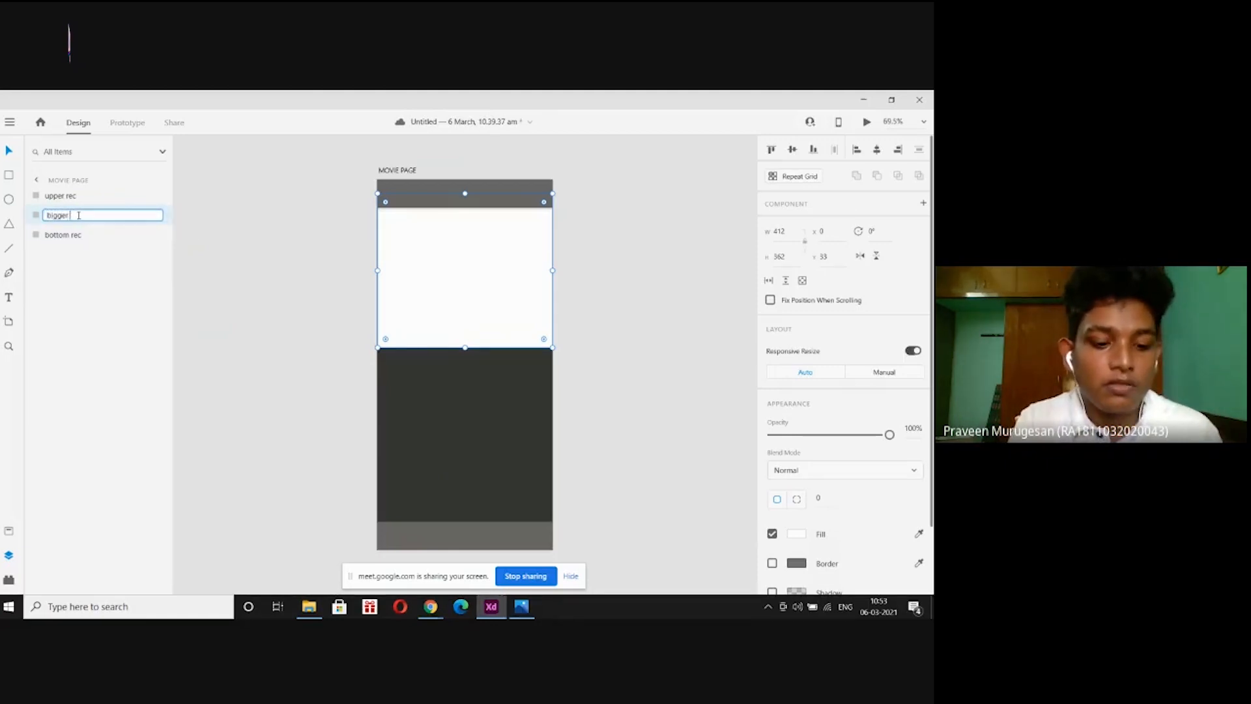
text(bigger rect)
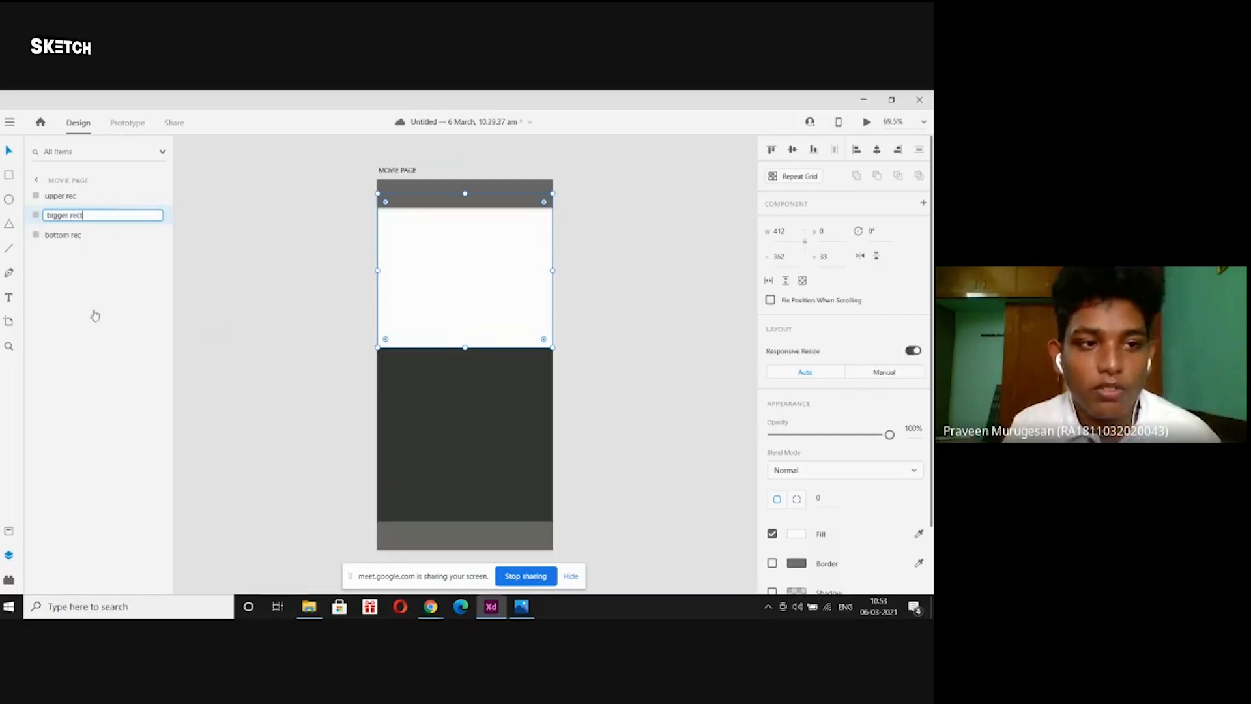
key(Return)
Check the header, carousel and footer rectangles one by one, then clear the selection.
click(335, 300)
click(431, 192)
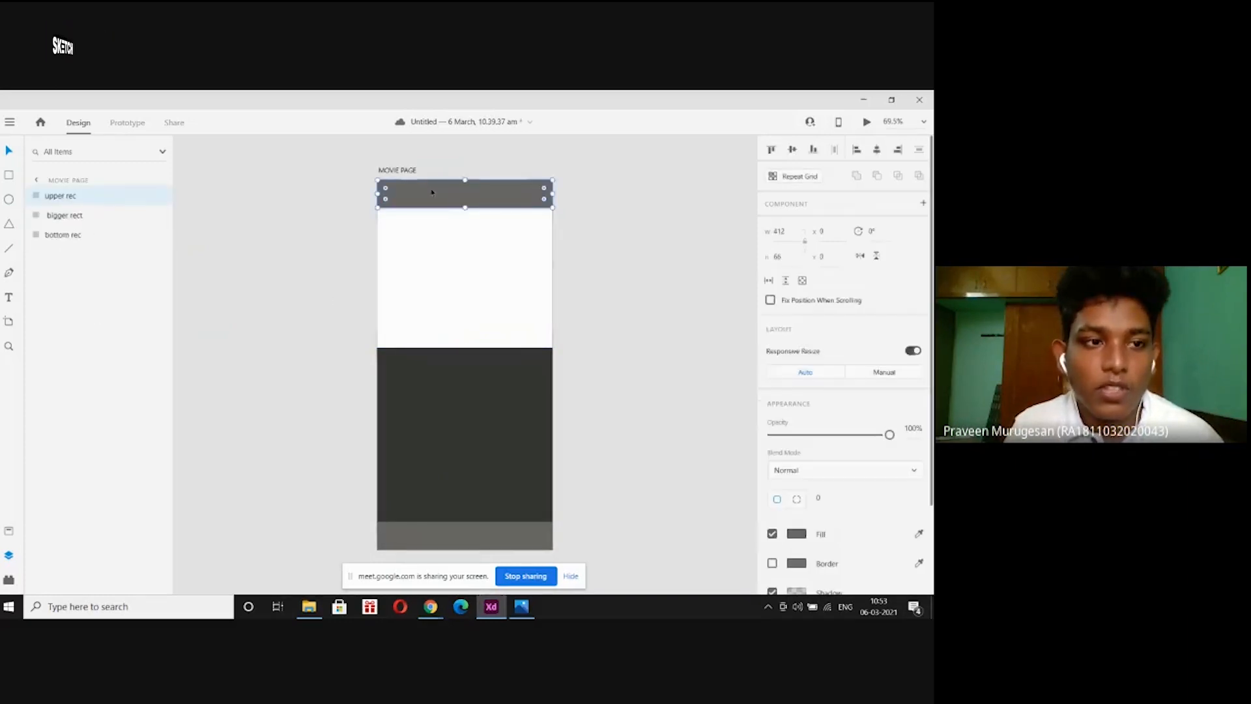
click(439, 257)
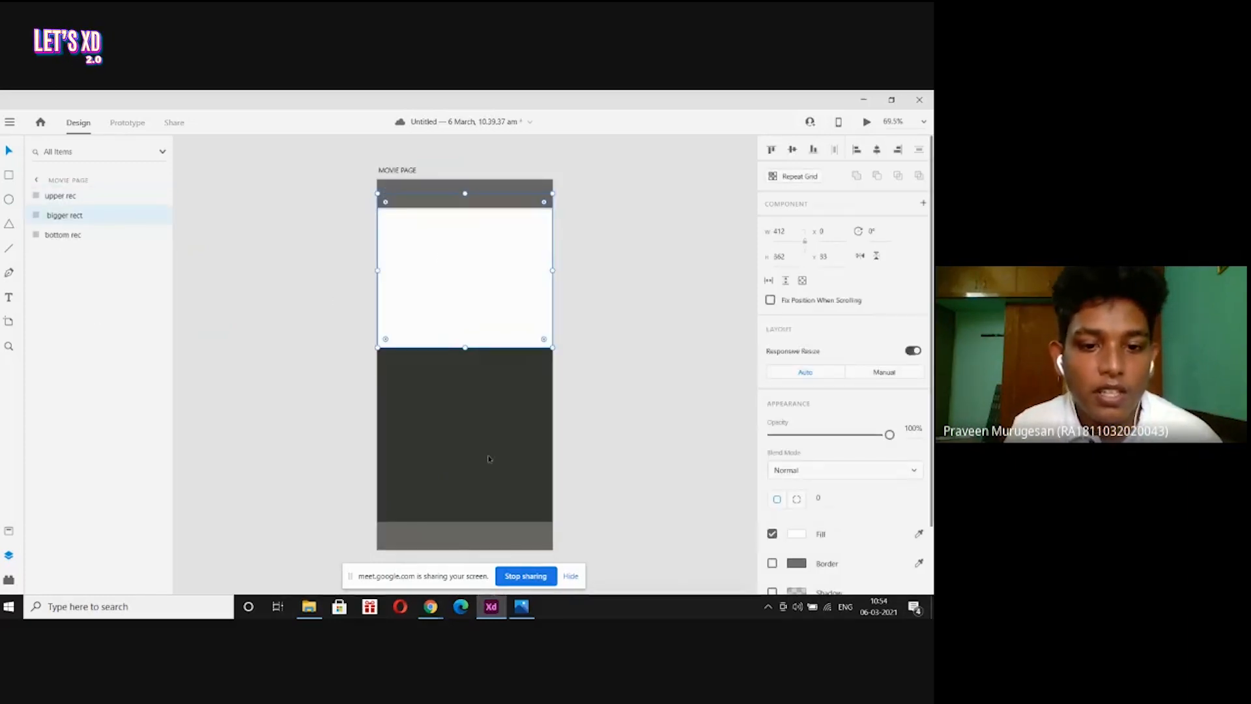
click(490, 539)
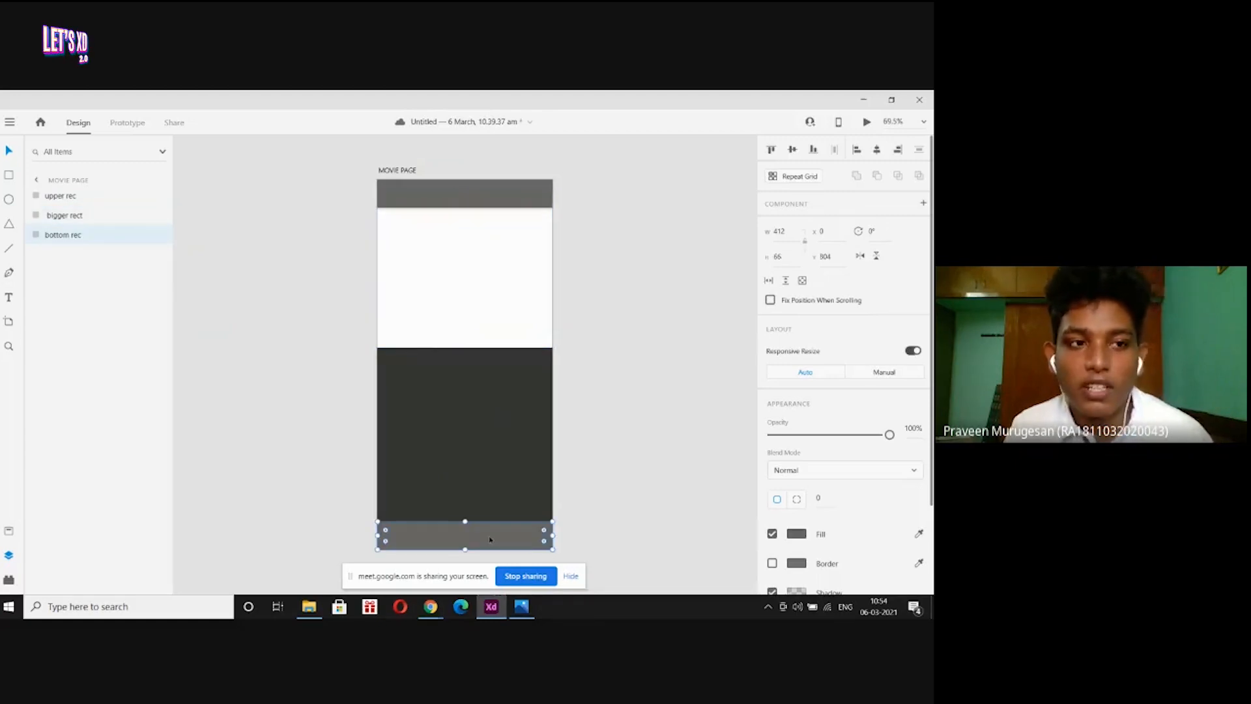
click(353, 429)
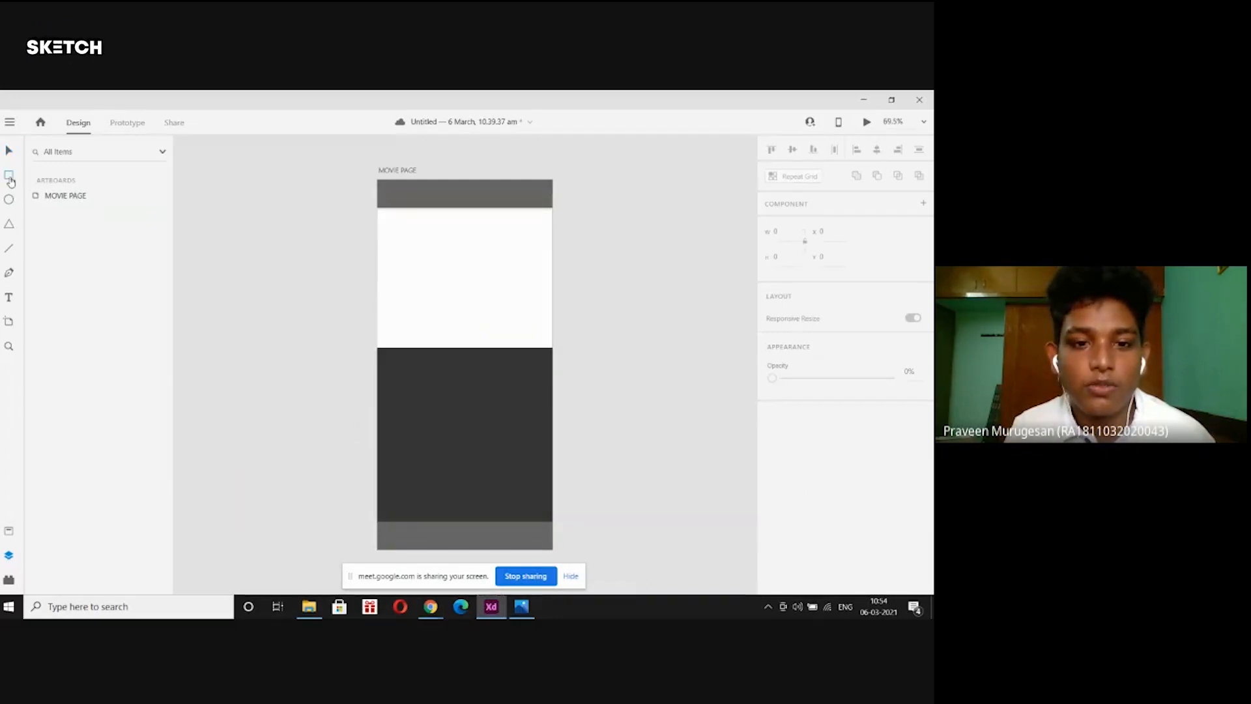
click(523, 607)
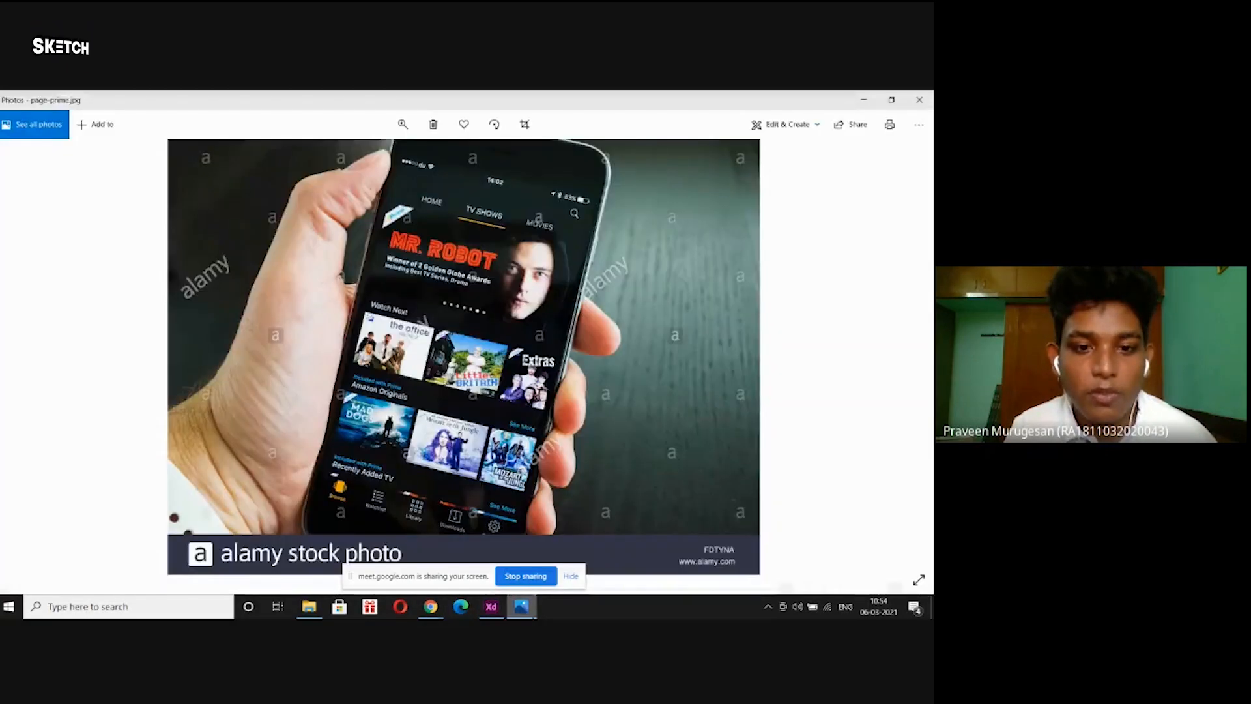
click(495, 607)
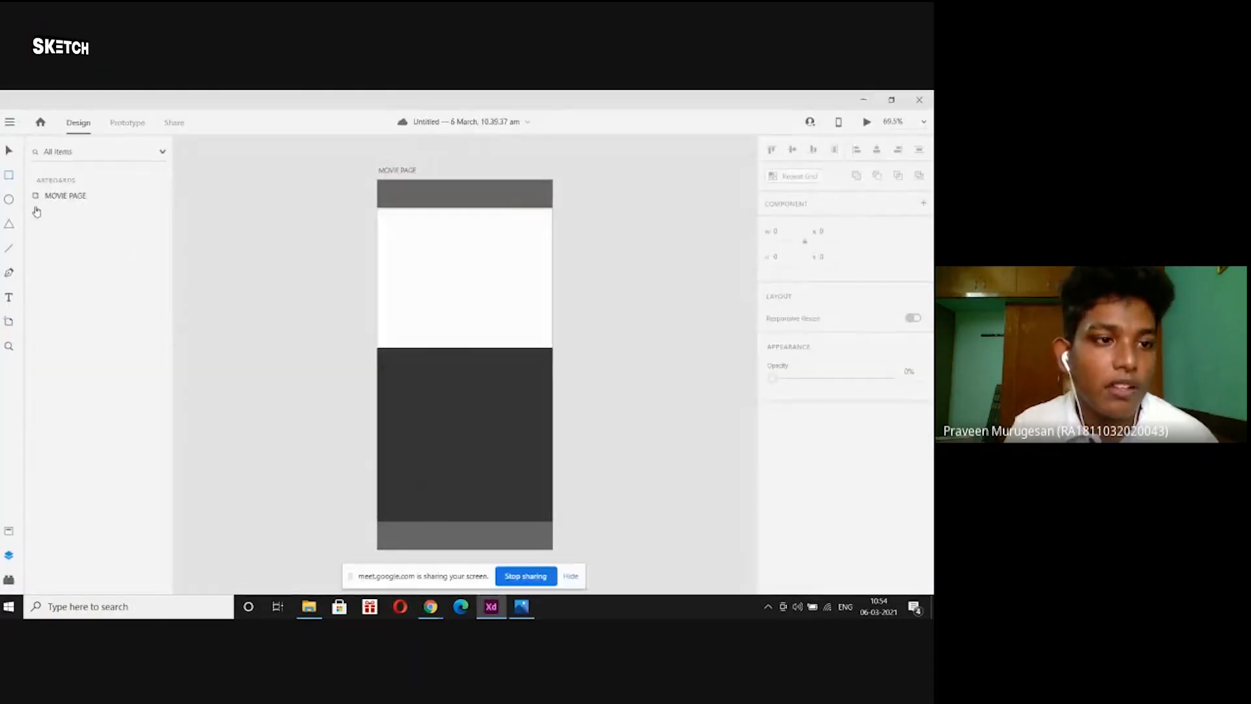
click(66, 195)
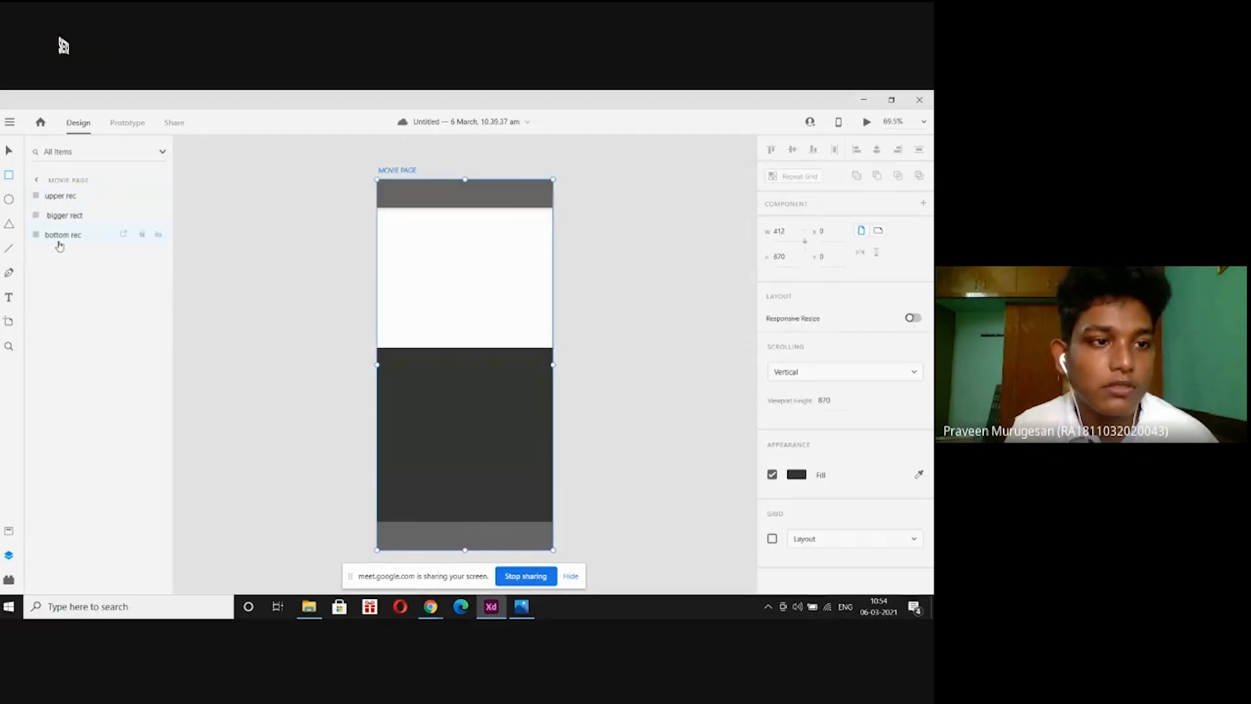
Draw a 105 × 144 white card at the dark section's left with 24 corner radius, no border and a shadow.
click(9, 176)
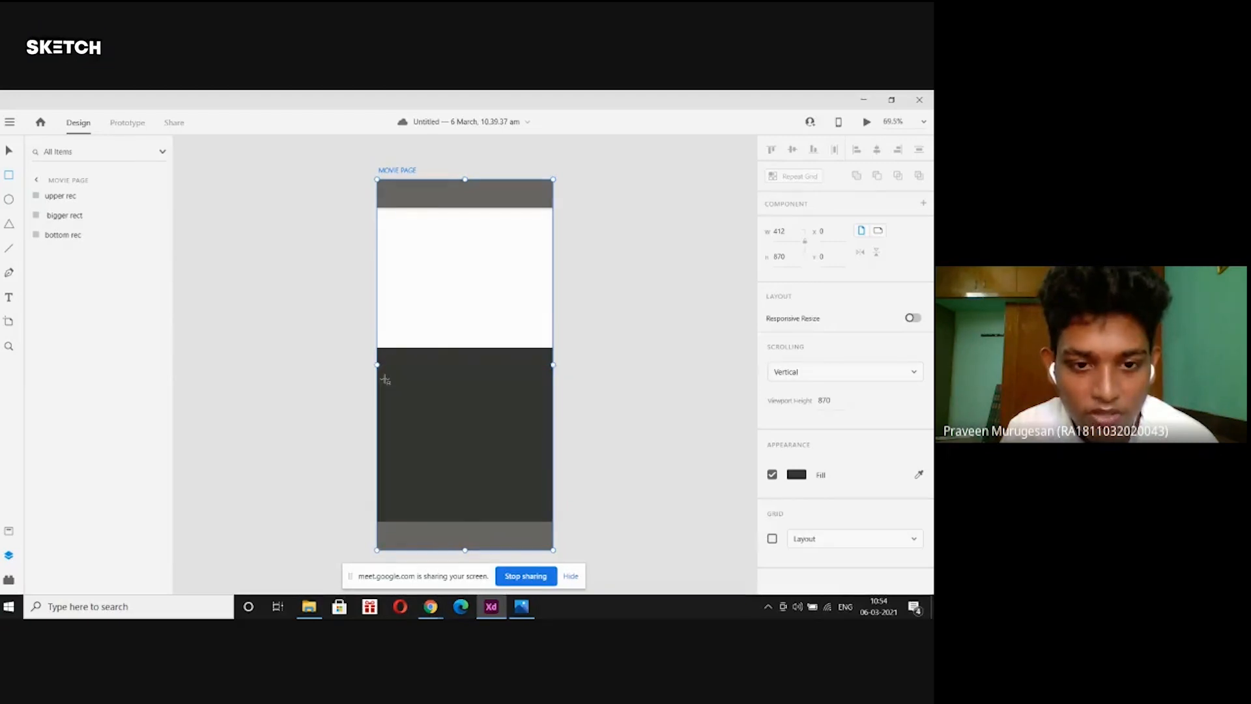
mouse_move(384, 379)
mouse_down()
mouse_move(389, 404)
mouse_move(431, 442)
mouse_up()
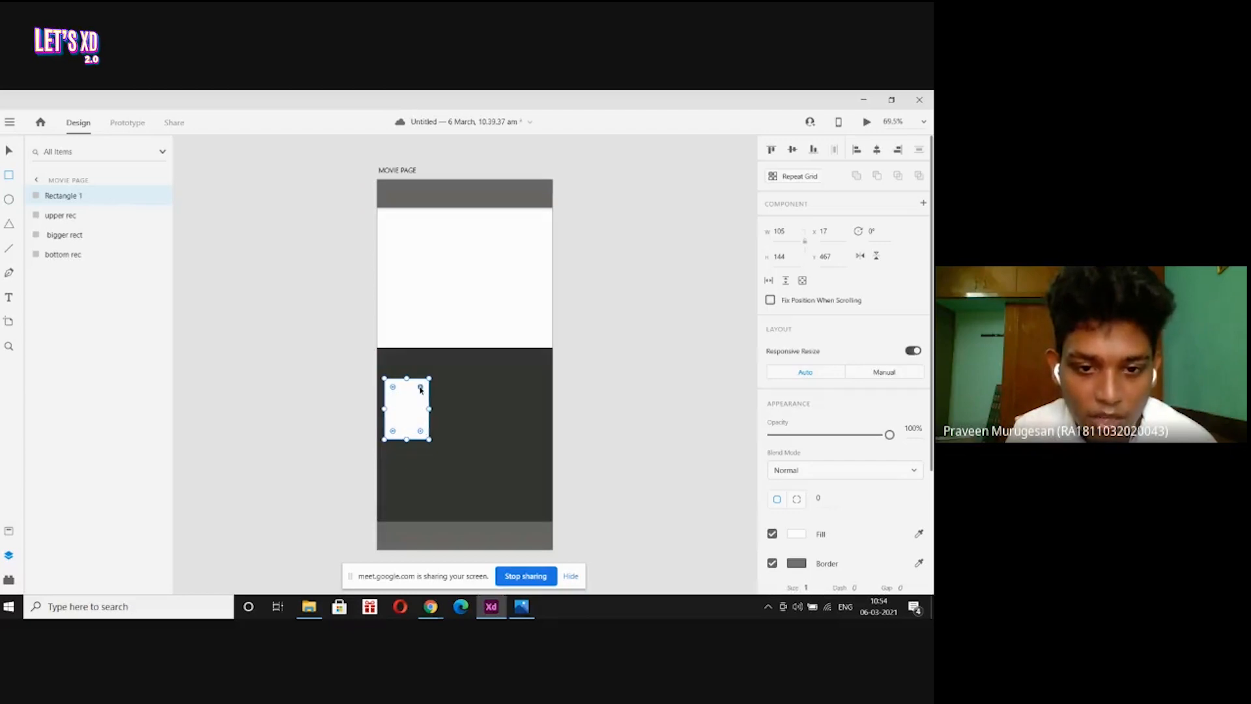
drag(420, 390, 419, 389)
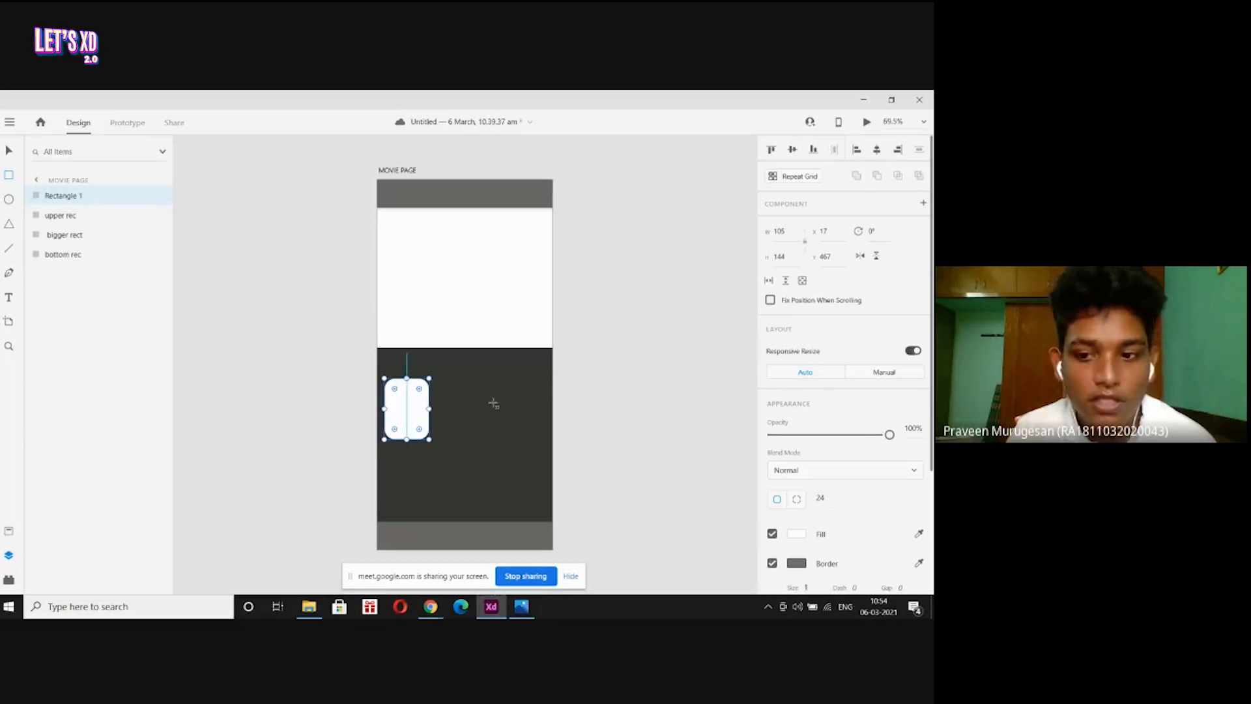
scroll(803, 474, down, 2)
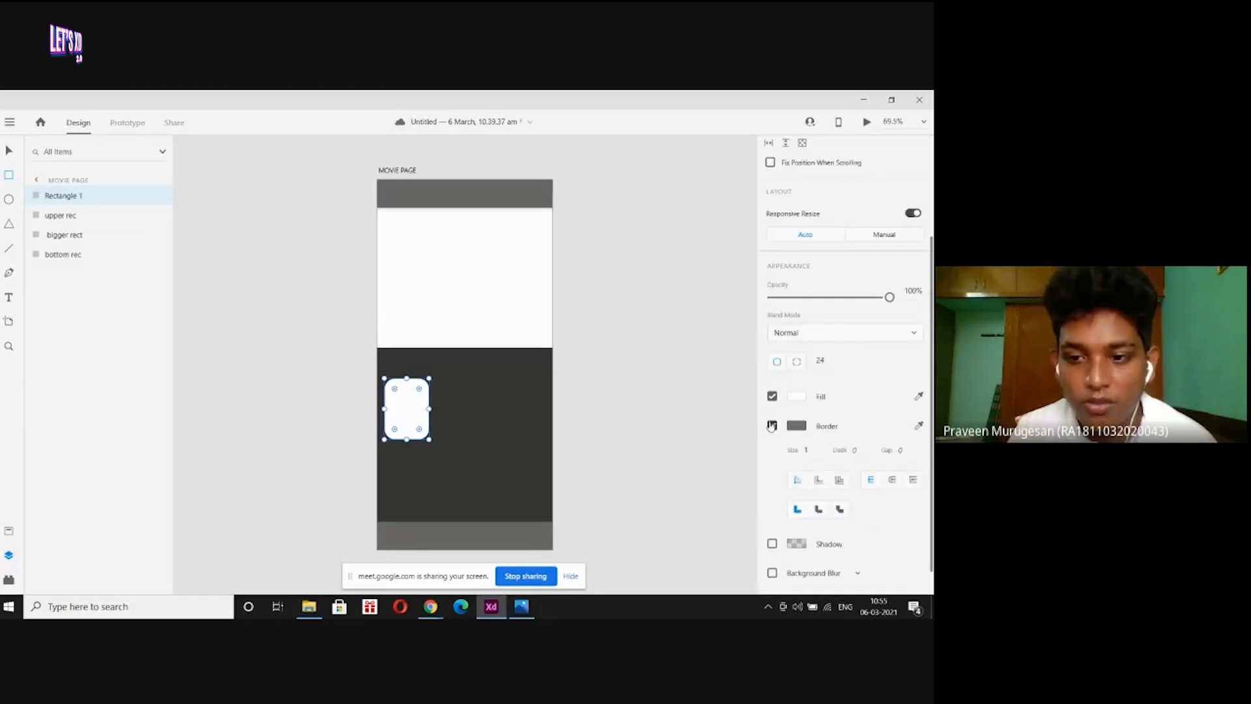
click(772, 425)
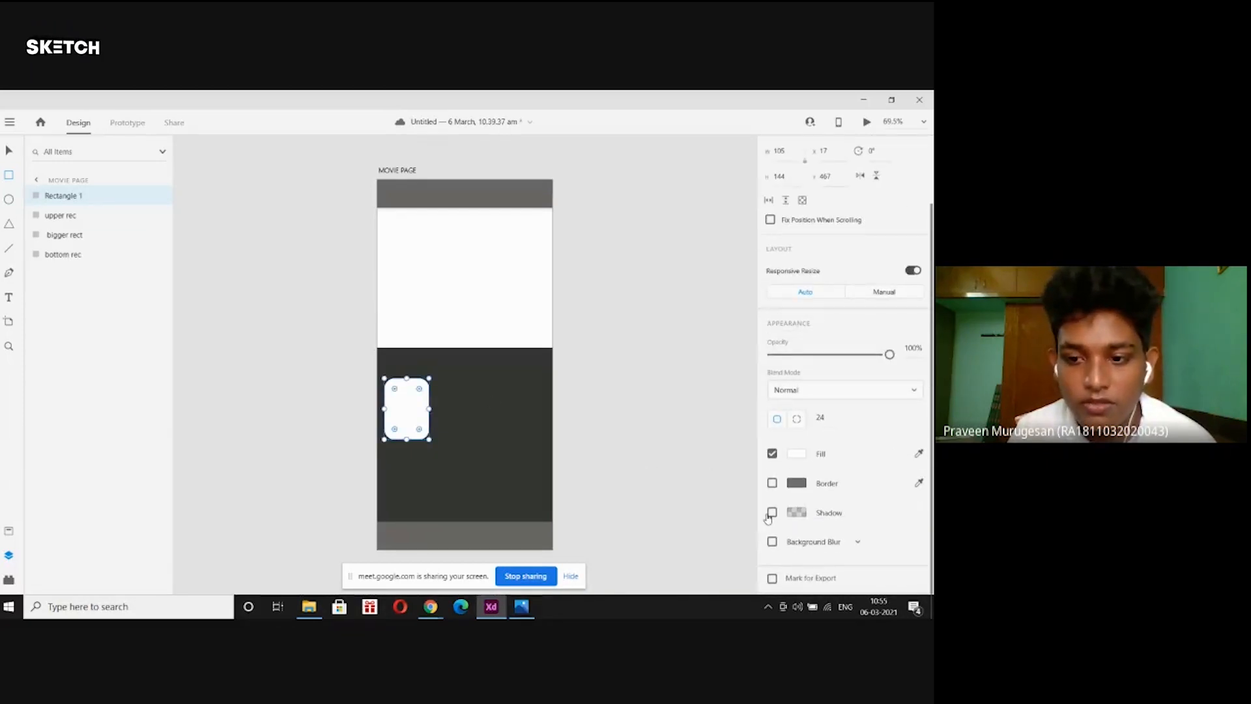
click(772, 512)
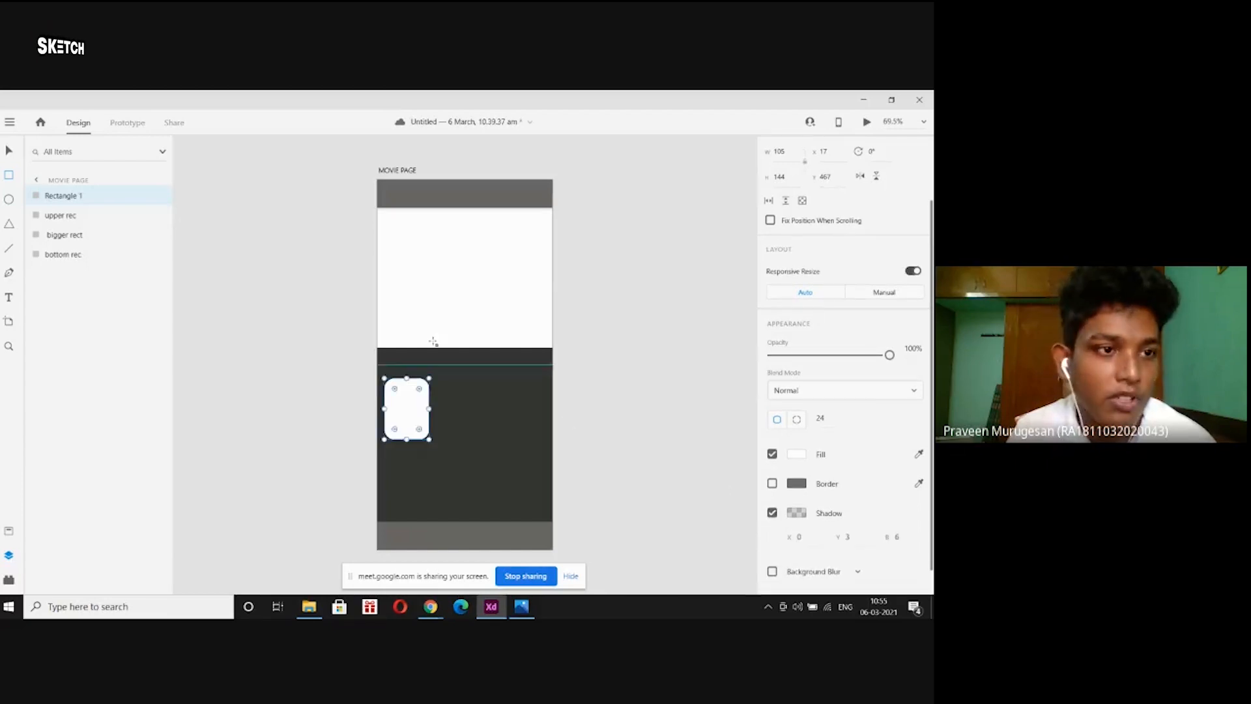
click(344, 358)
click(391, 407)
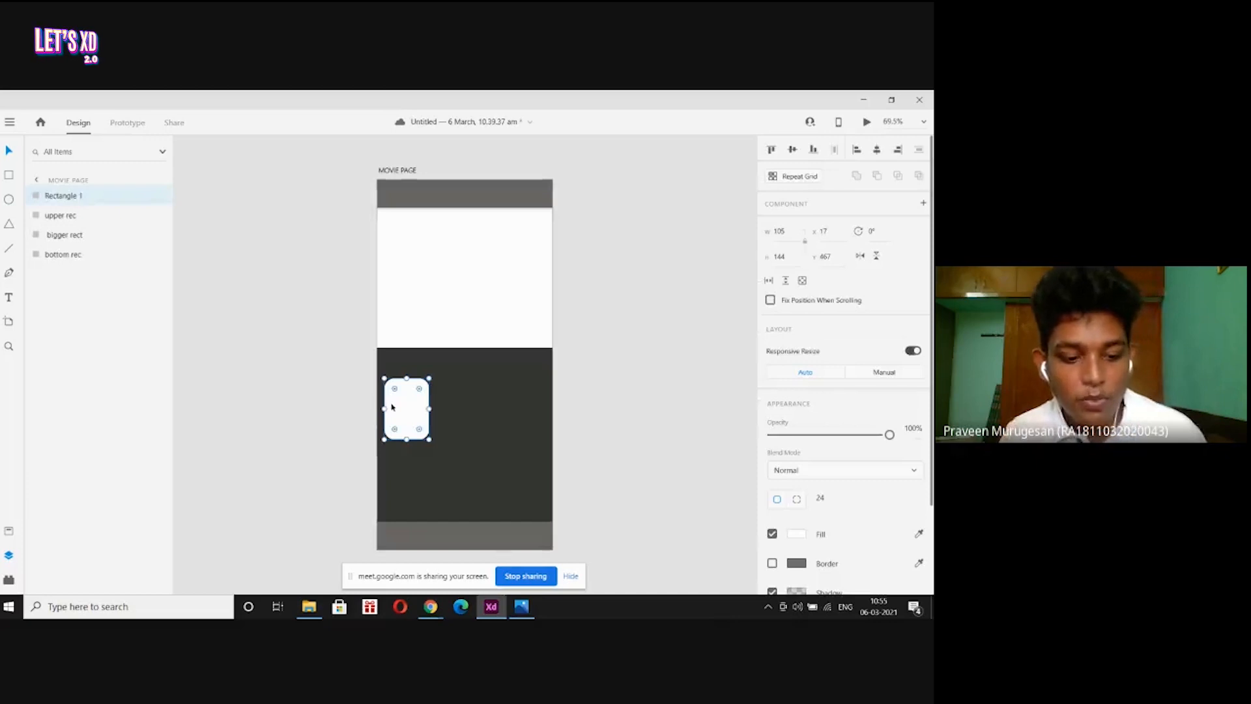
Duplicate the card twice, placing each copy beside the previous one.
key(ctrl+d)
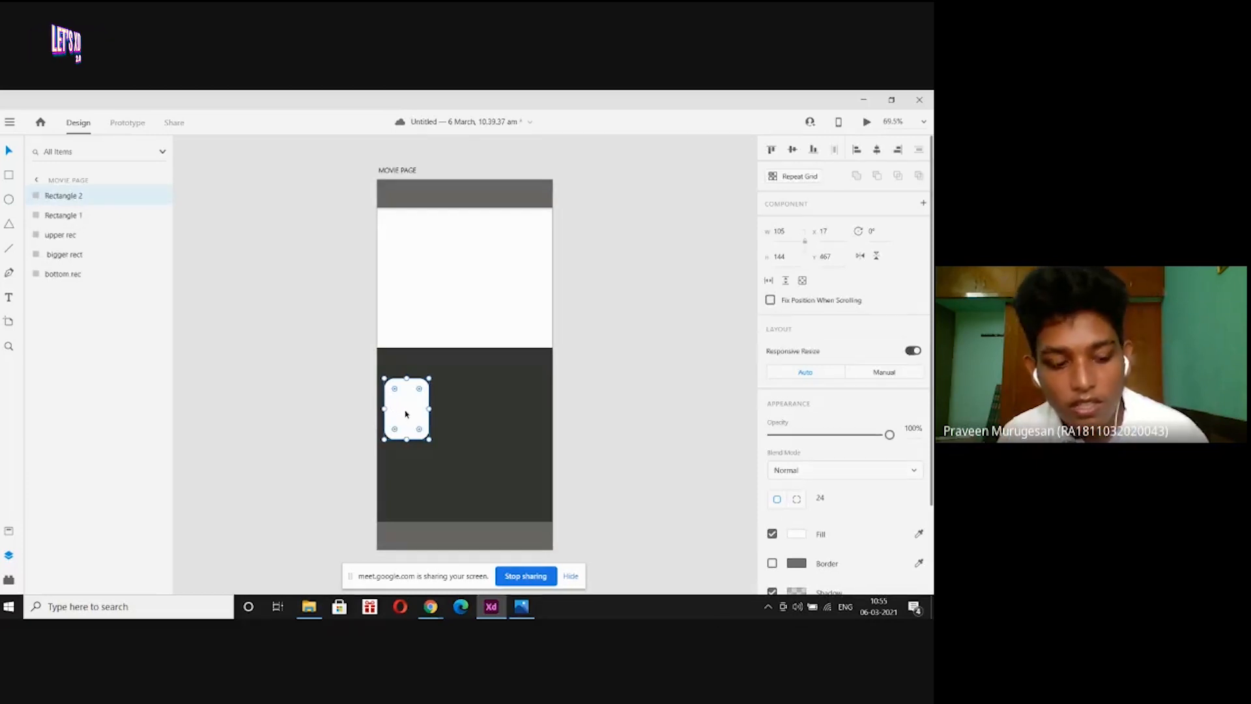
drag(405, 413, 459, 414)
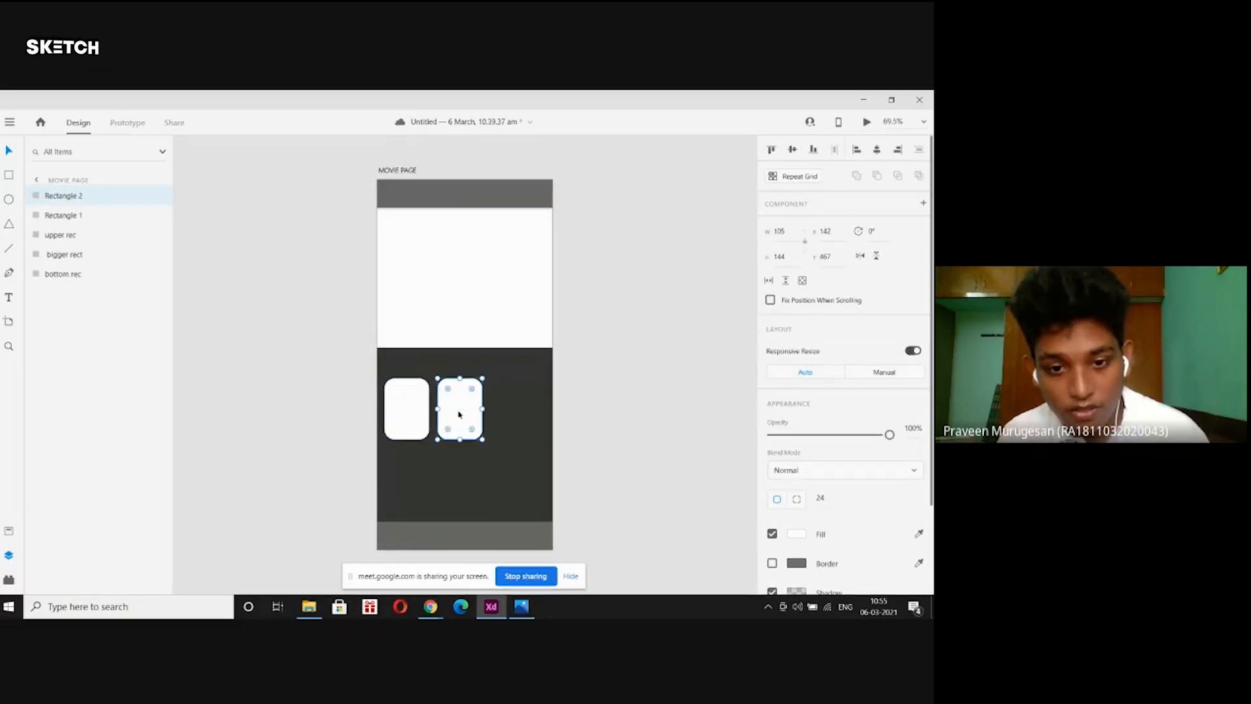
key(ctrl+d)
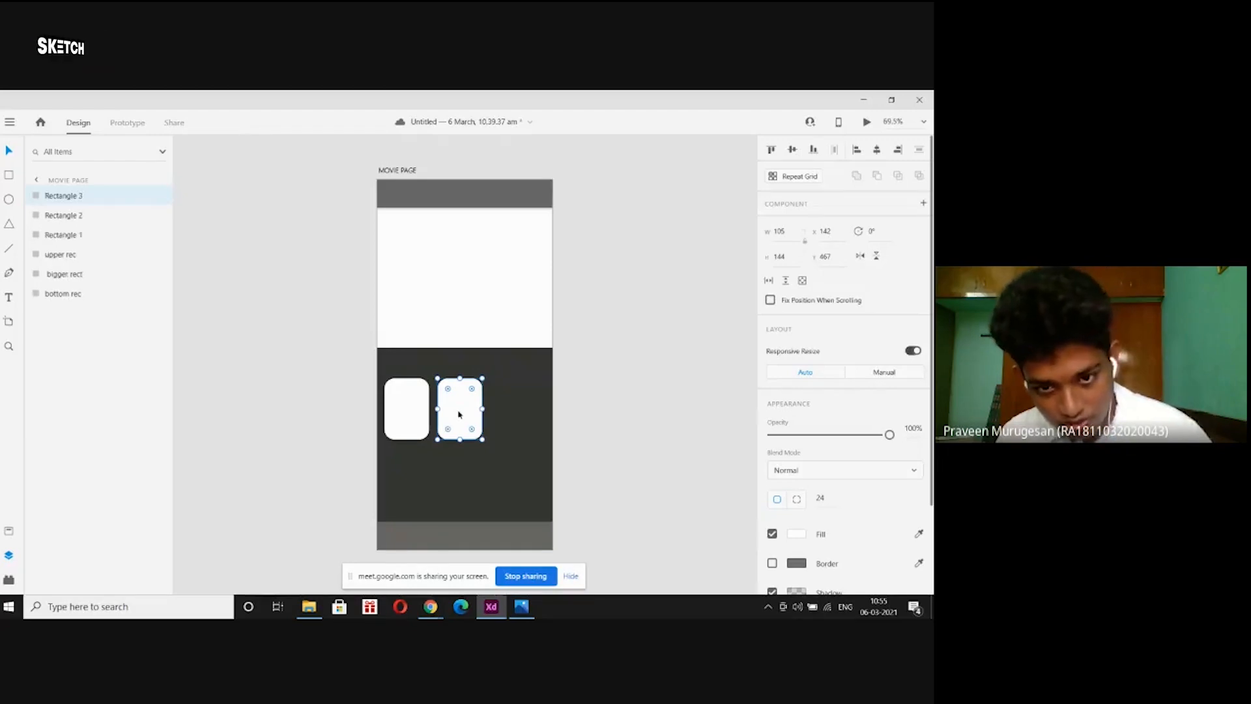
drag(458, 414, 511, 421)
Select all three cards and shift them right to centre the row.
click(636, 397)
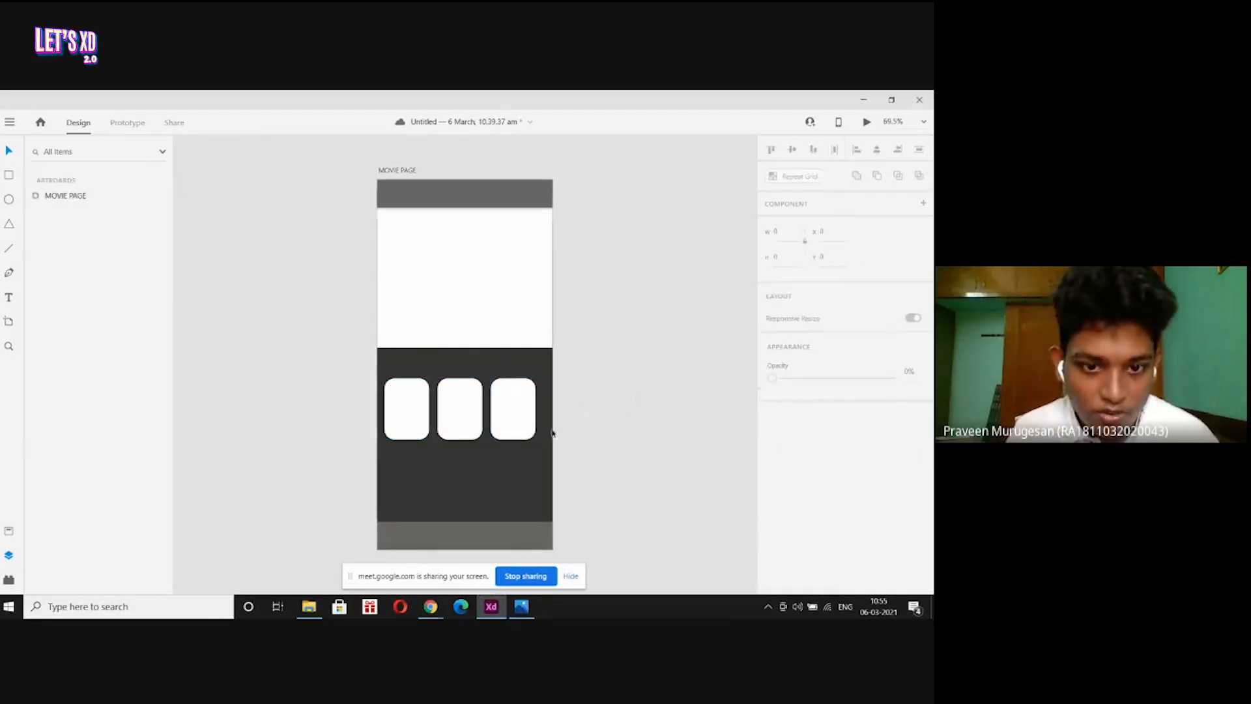
click(390, 400)
shift+click(471, 413)
shift+click(494, 413)
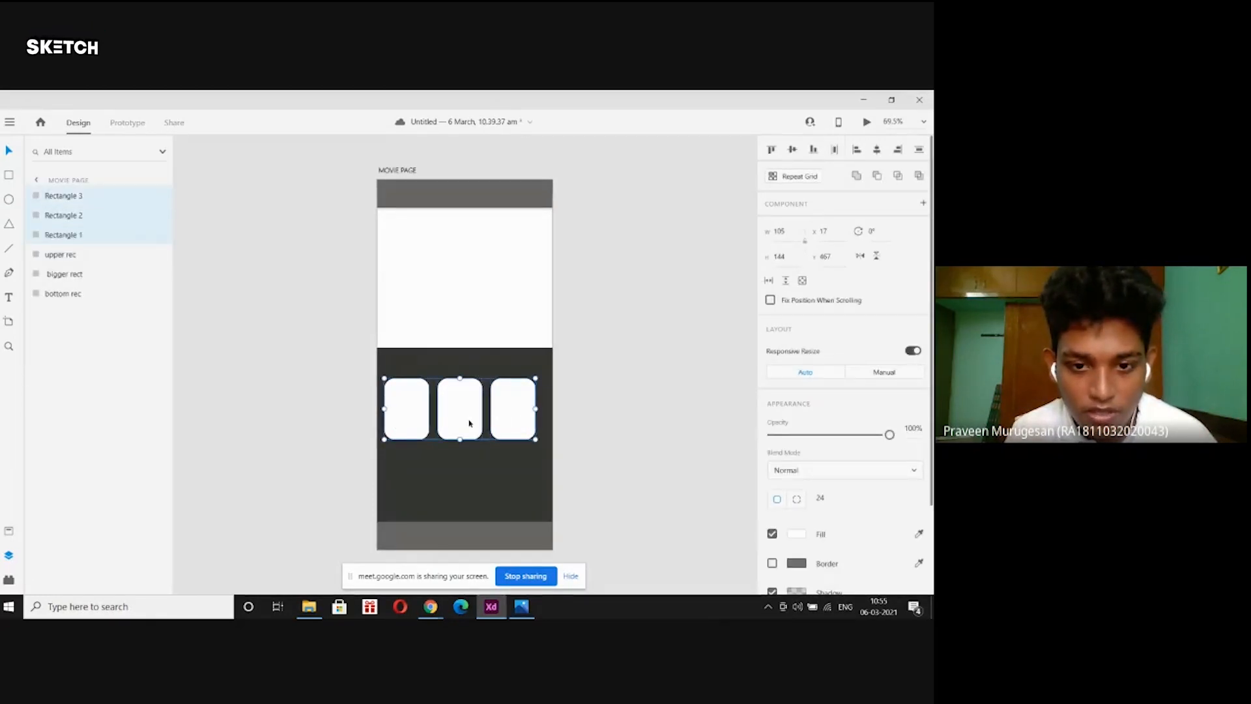
drag(453, 411, 455, 411)
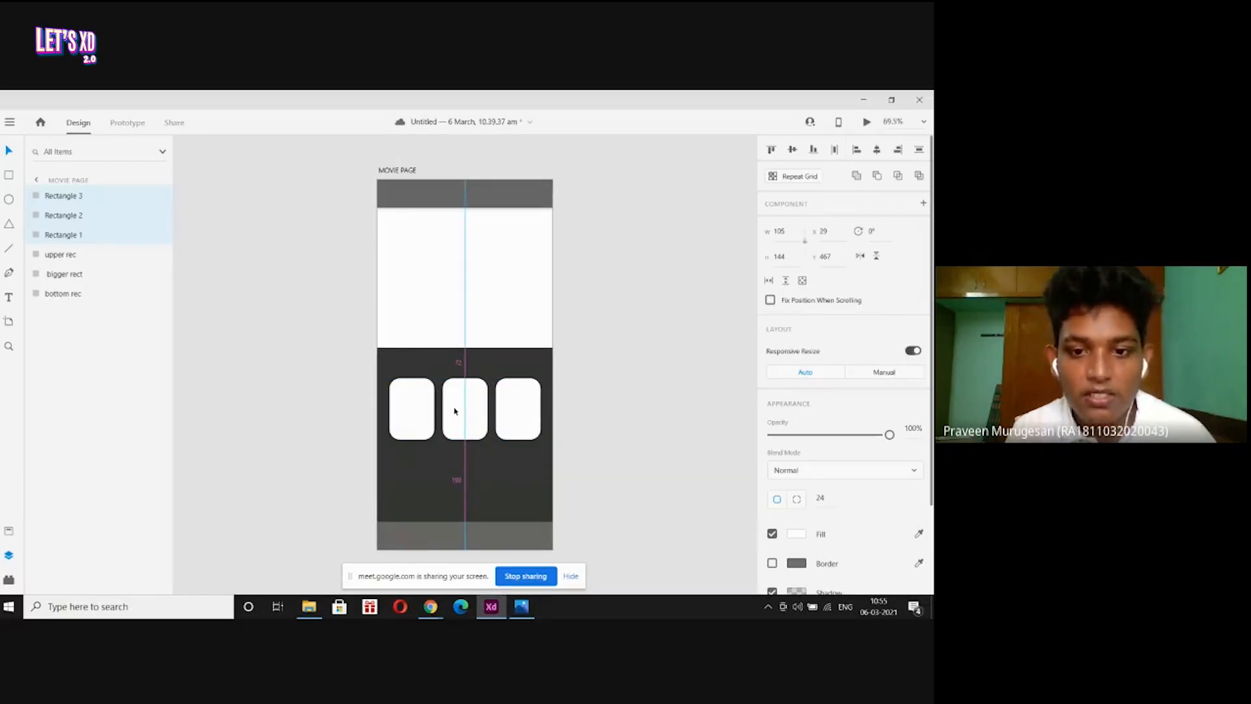
Check each card's position, then select all three cards again.
click(656, 441)
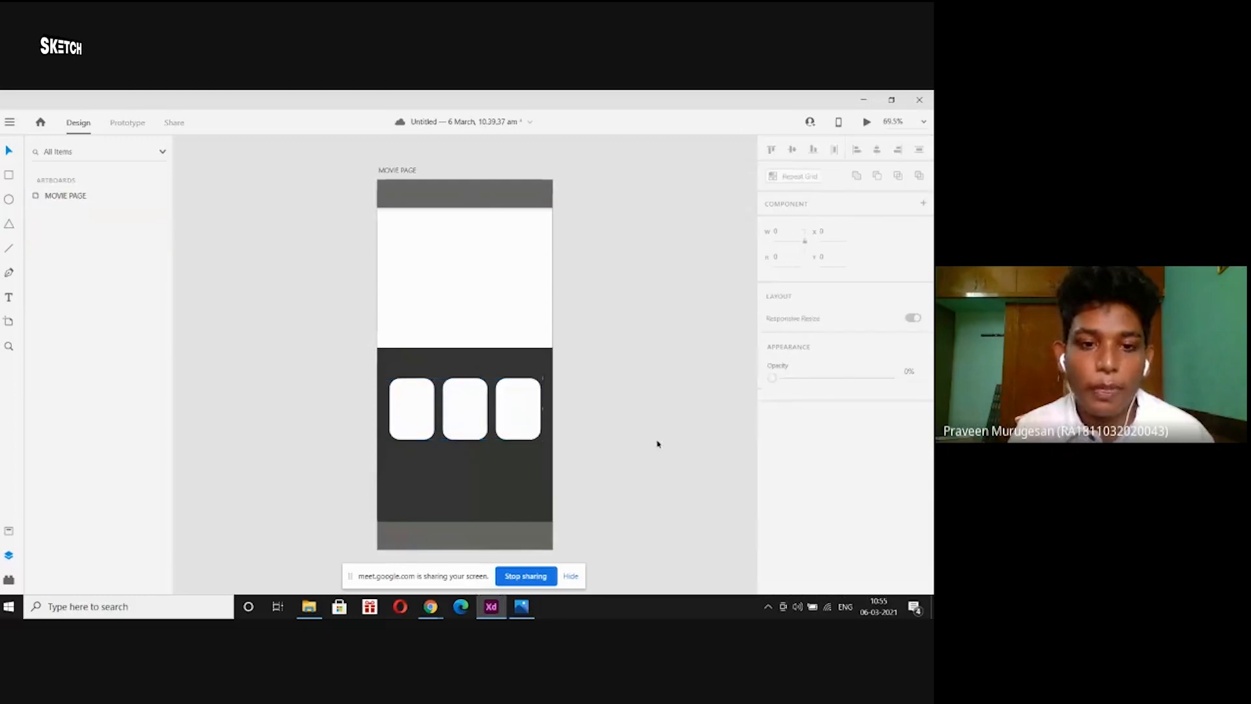
click(466, 409)
shift+click(411, 411)
shift+click(513, 419)
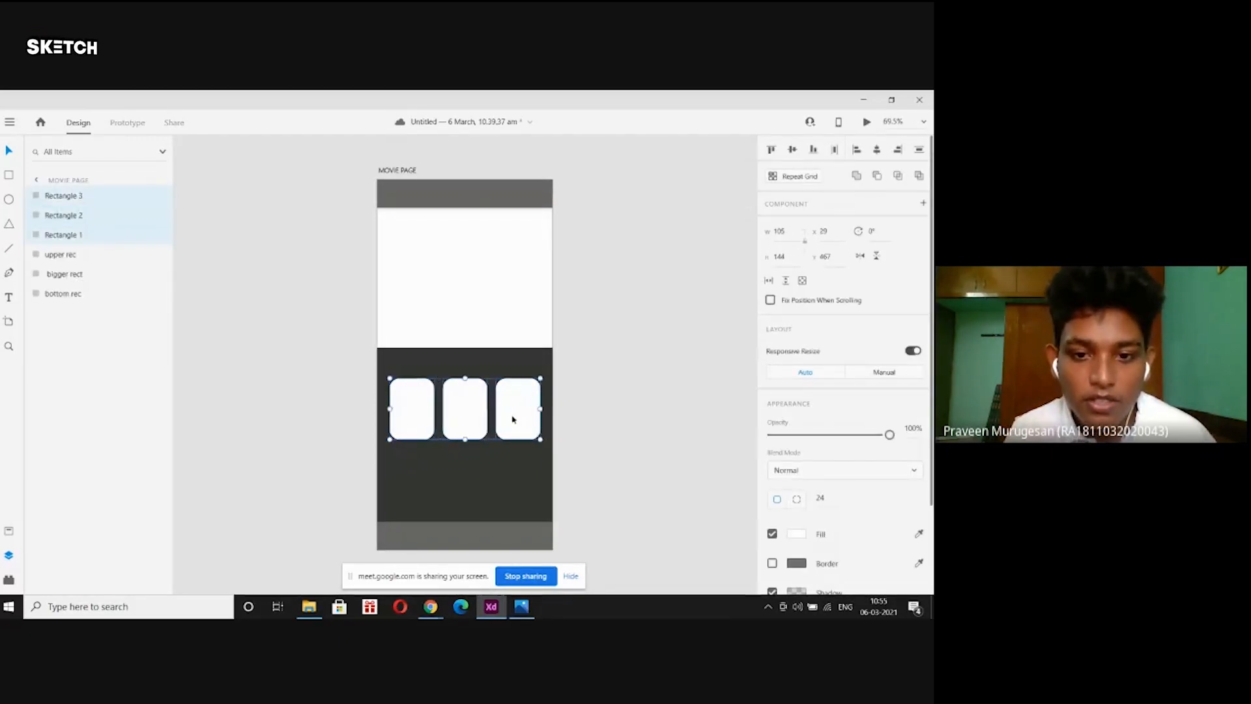
click(611, 432)
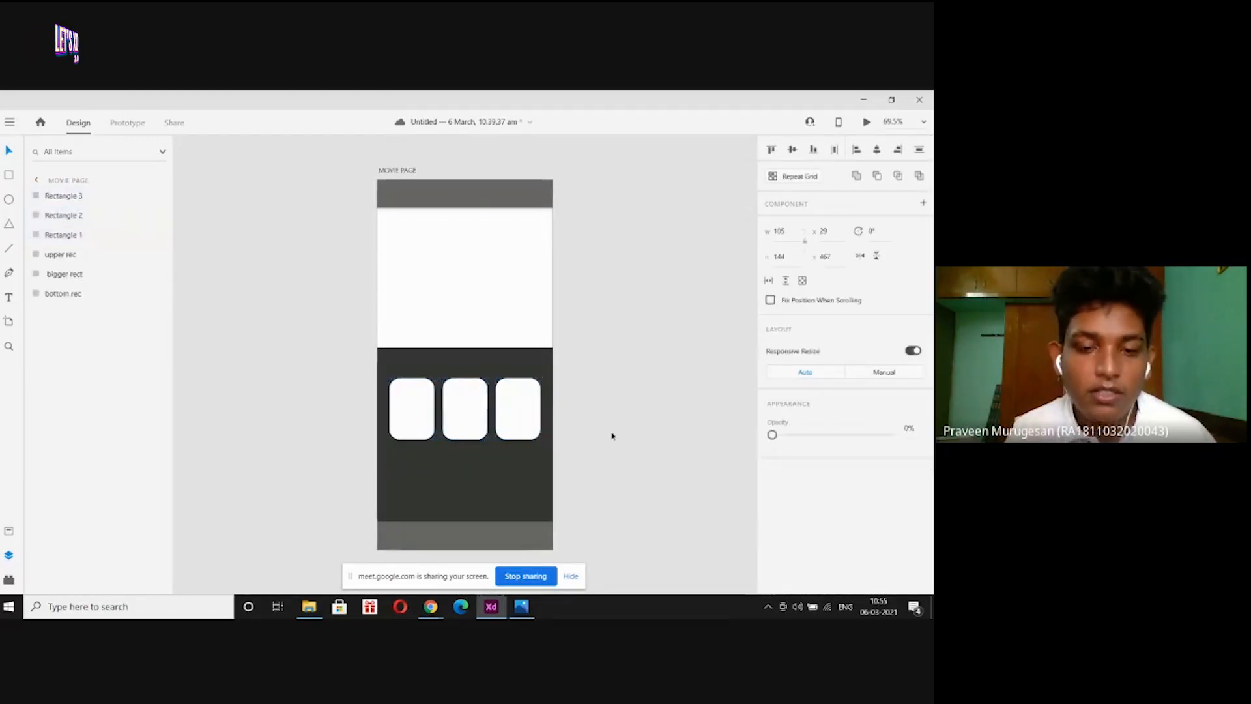
click(431, 409)
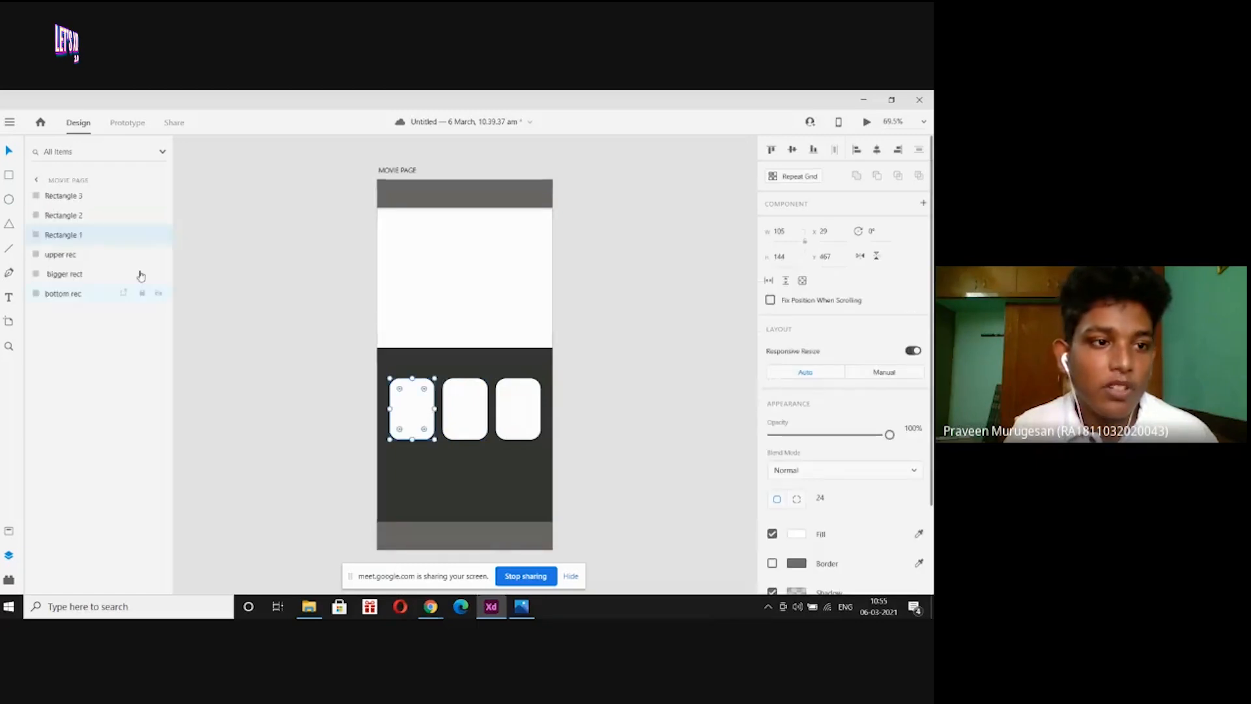
click(84, 219)
click(91, 196)
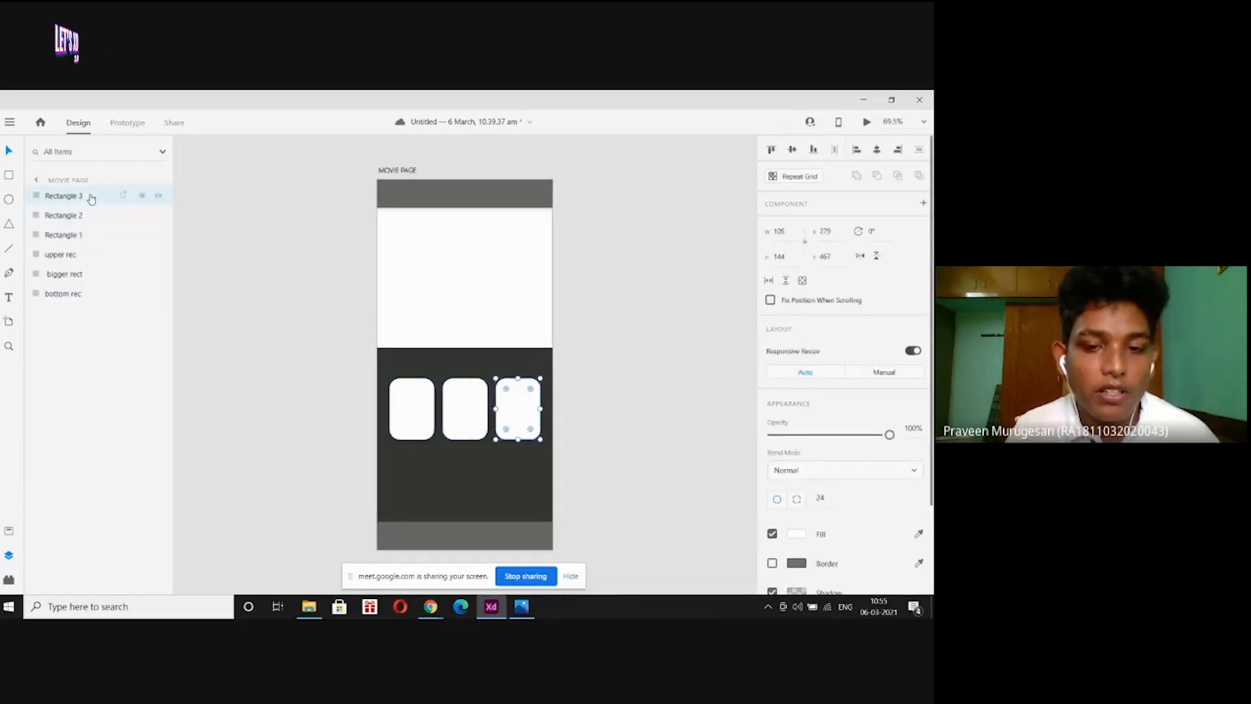
click(251, 259)
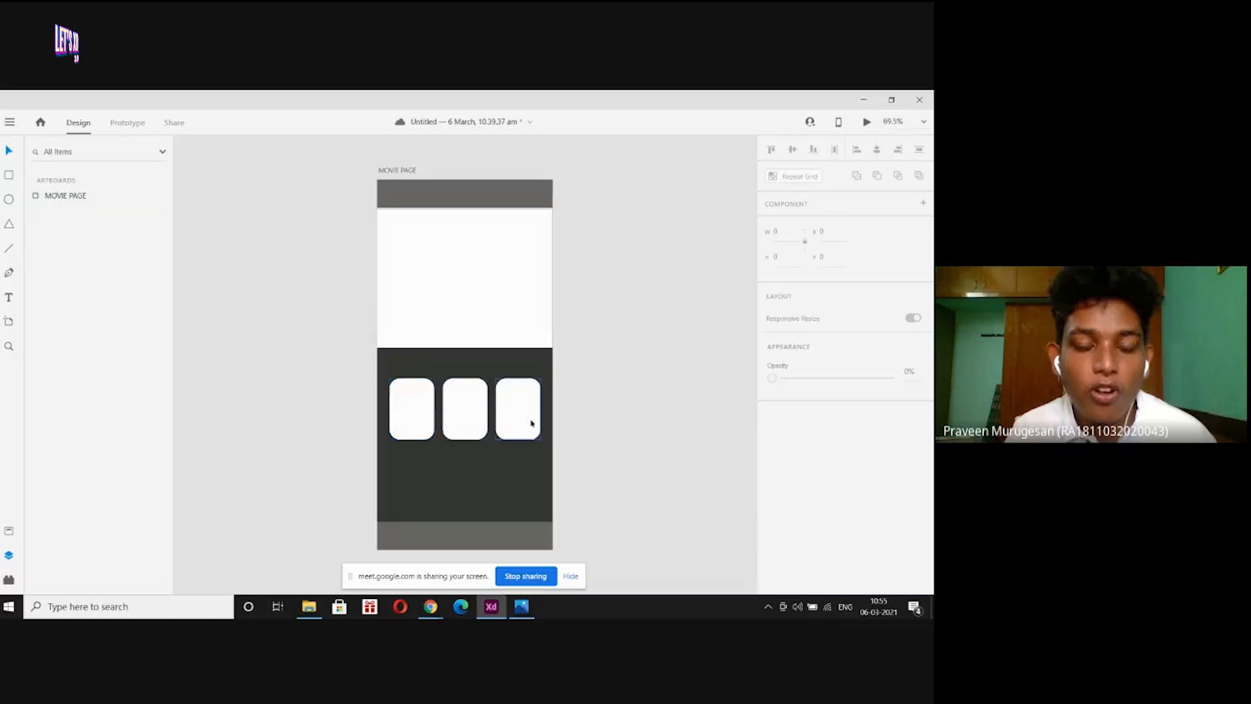
click(416, 408)
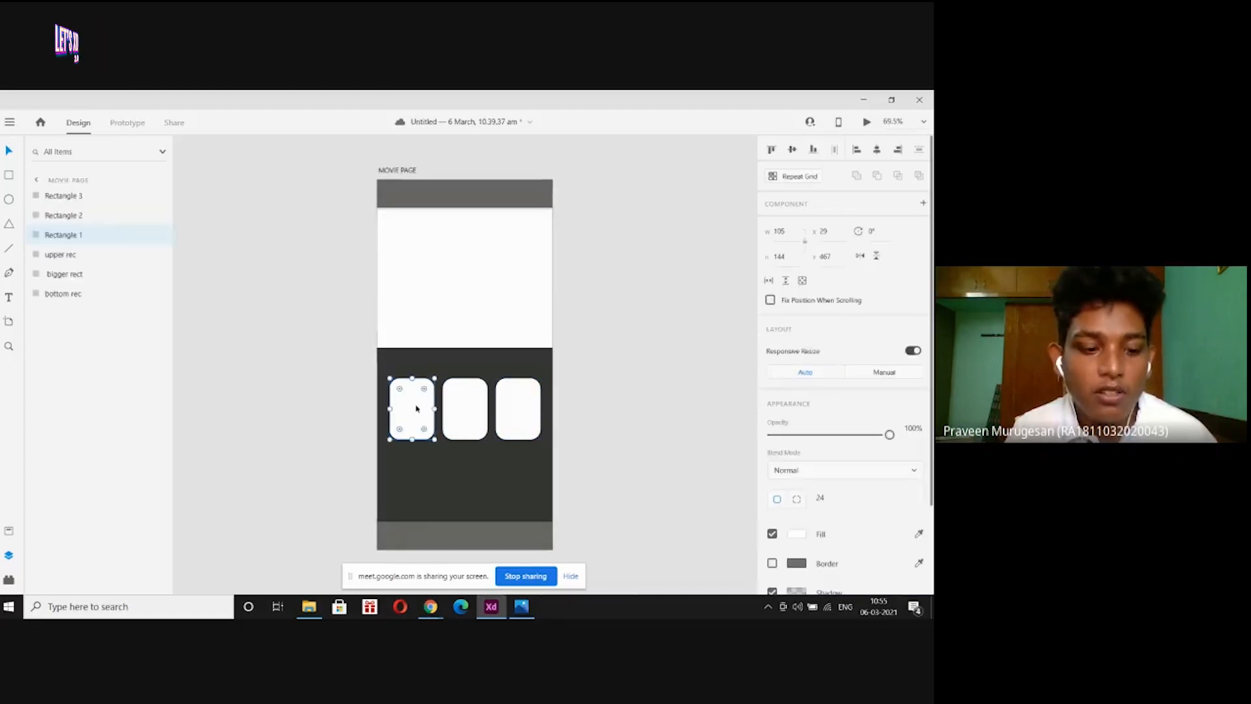
shift+click(459, 416)
shift+click(525, 416)
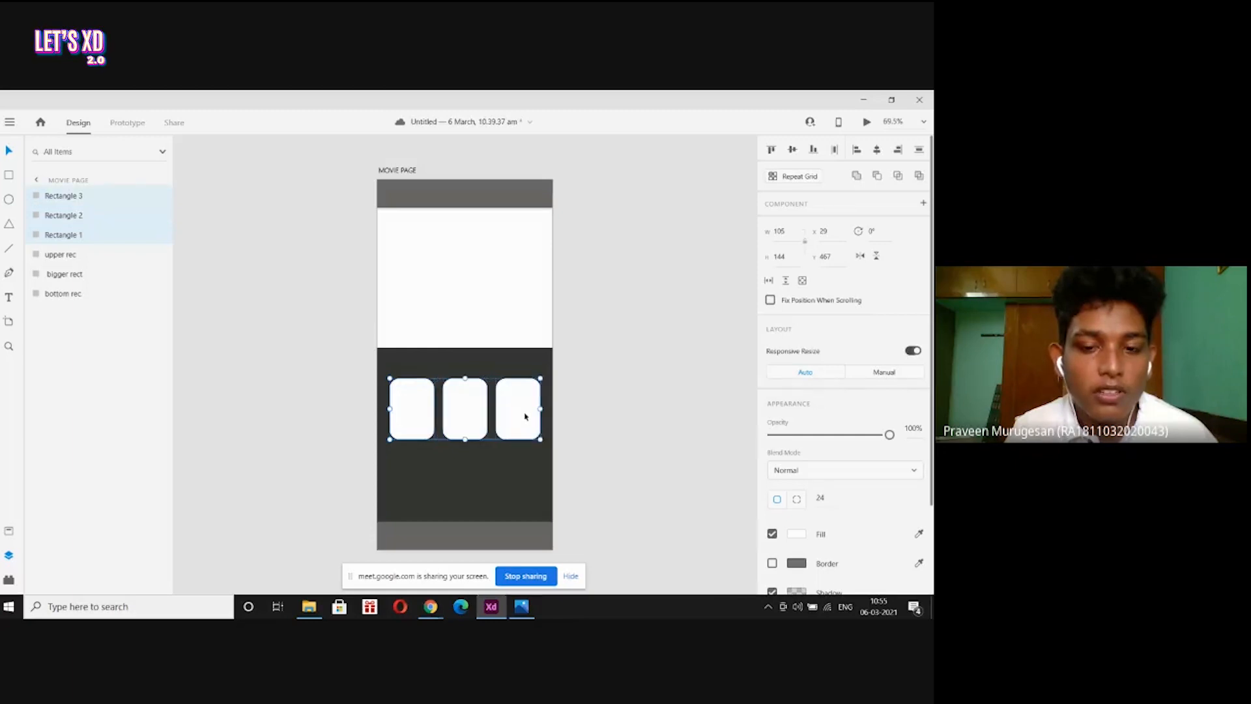
Group the three cards and name the group 'small rec up'.
right_click(90, 213)
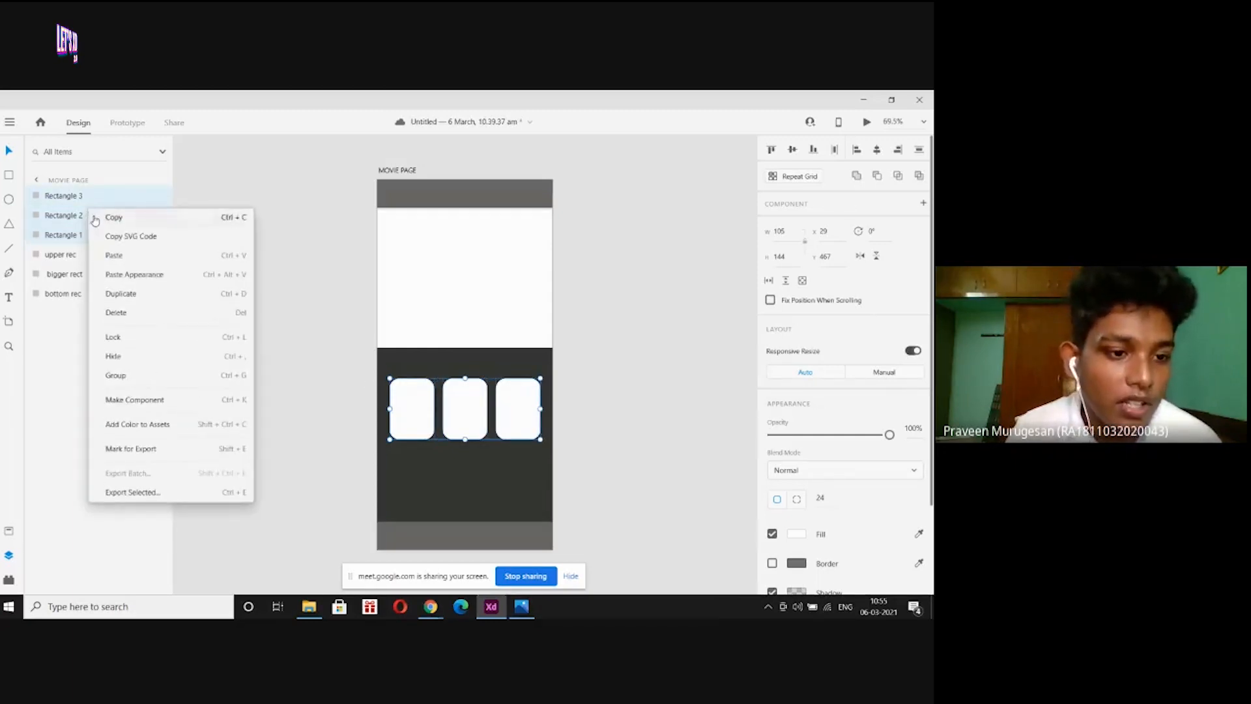
click(193, 376)
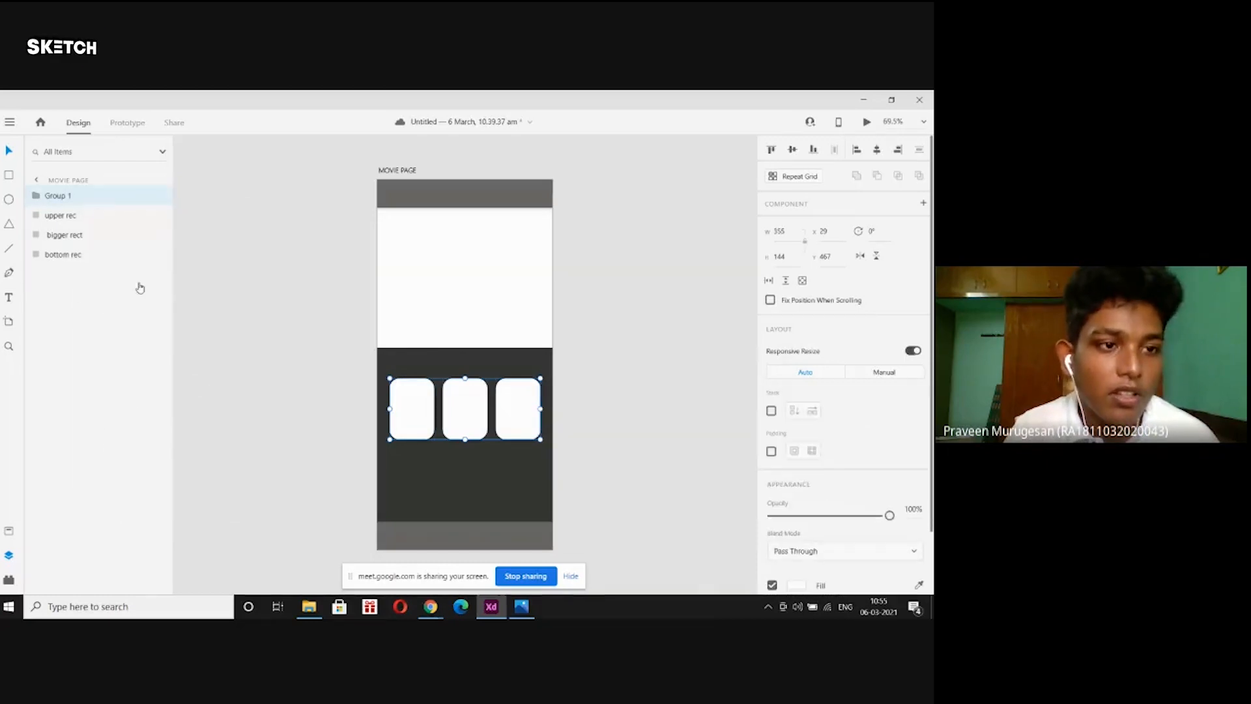
double_click(58, 195)
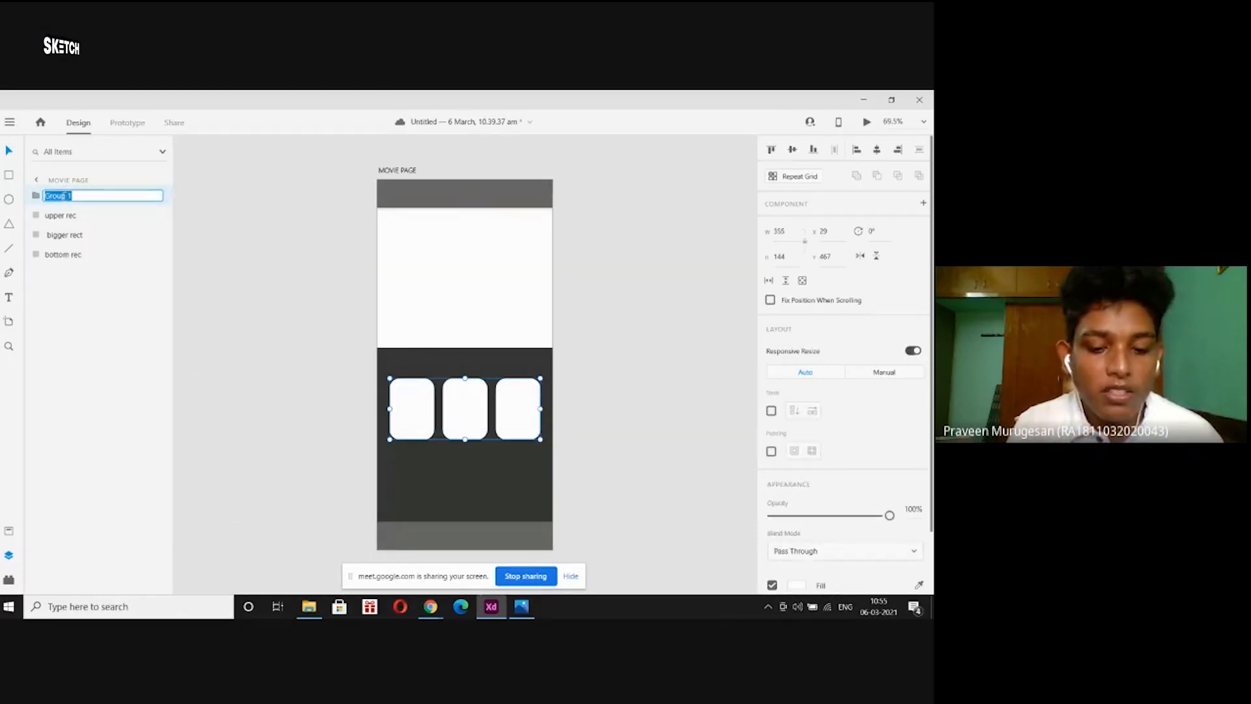
text(small)
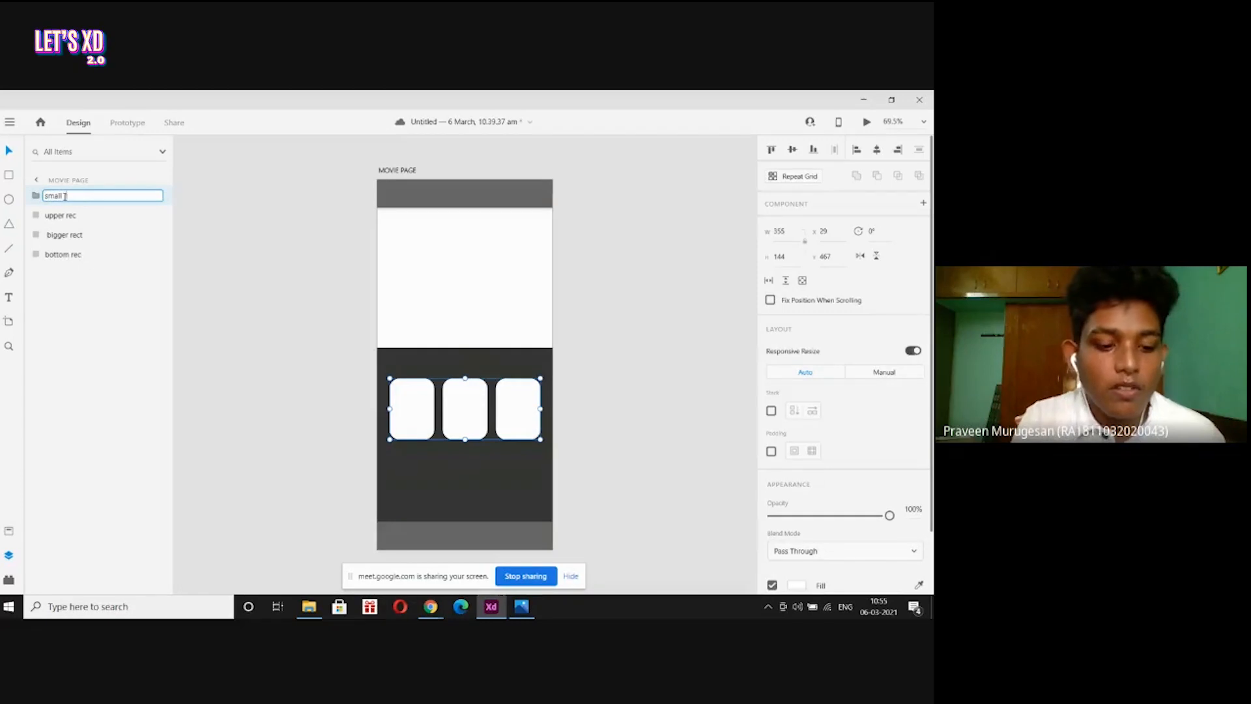
text( rec up)
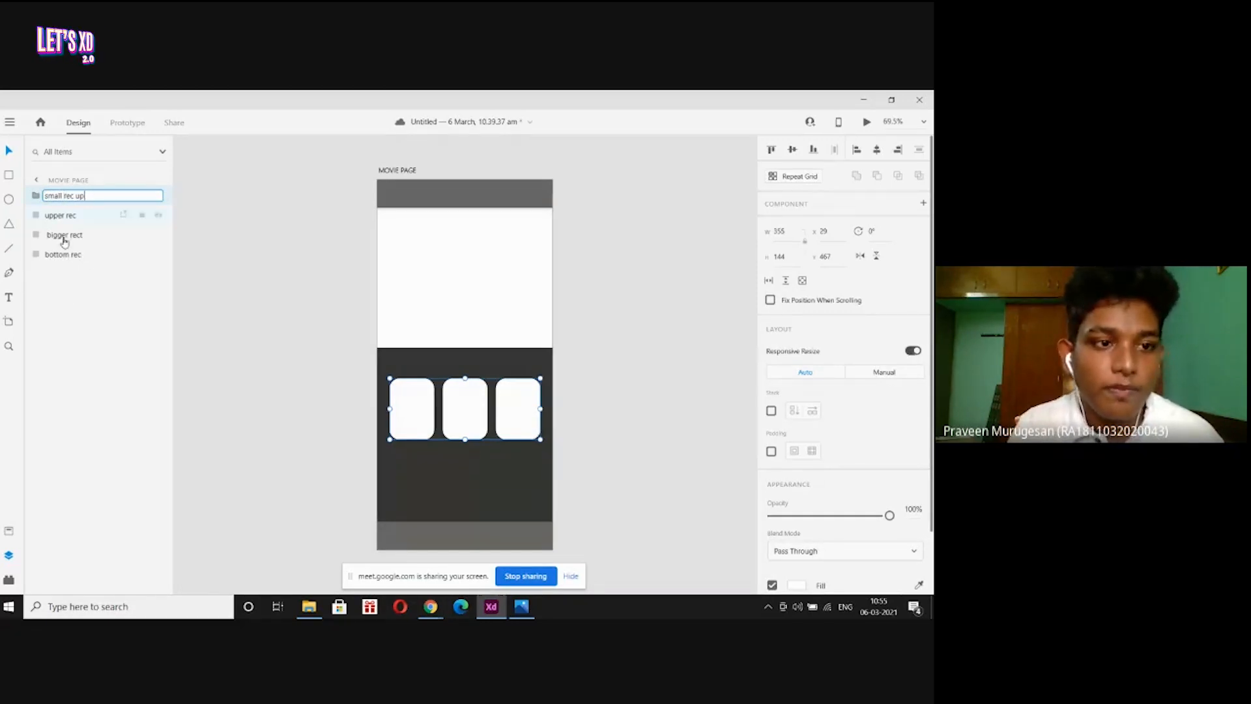
key(Return)
Inspect the cards inside the group, then undo the grouping.
click(36, 196)
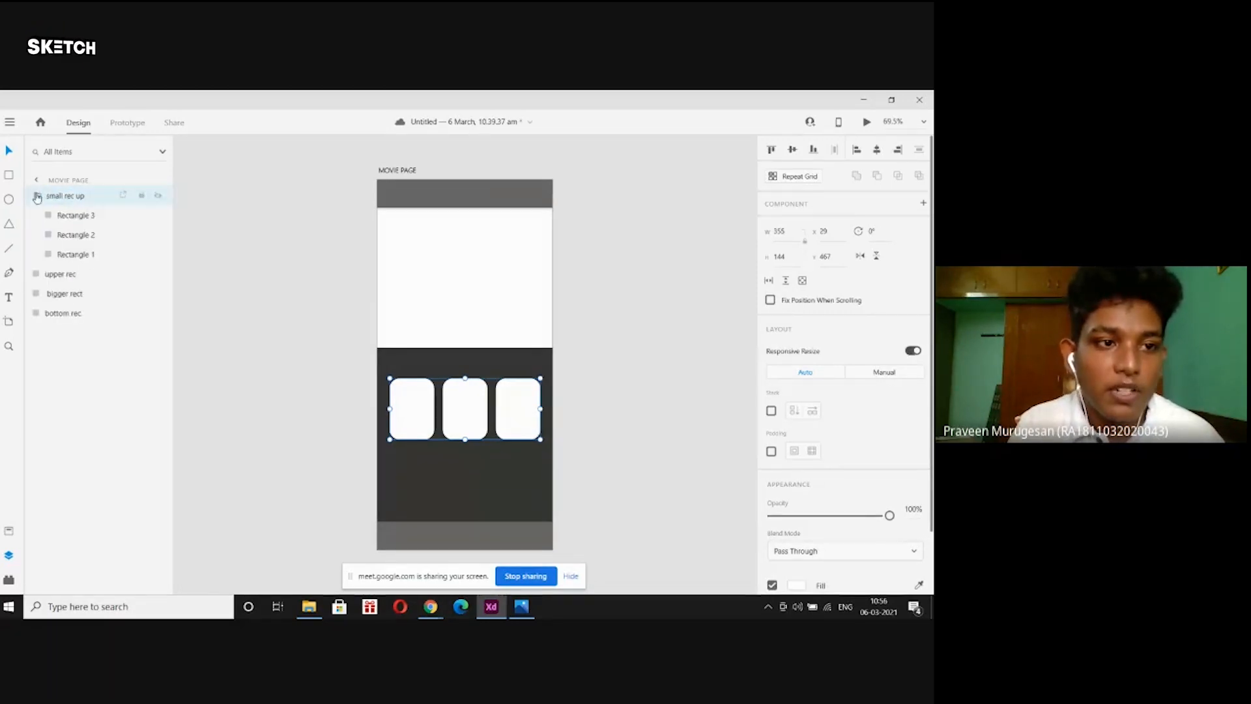
click(63, 217)
click(75, 236)
click(77, 254)
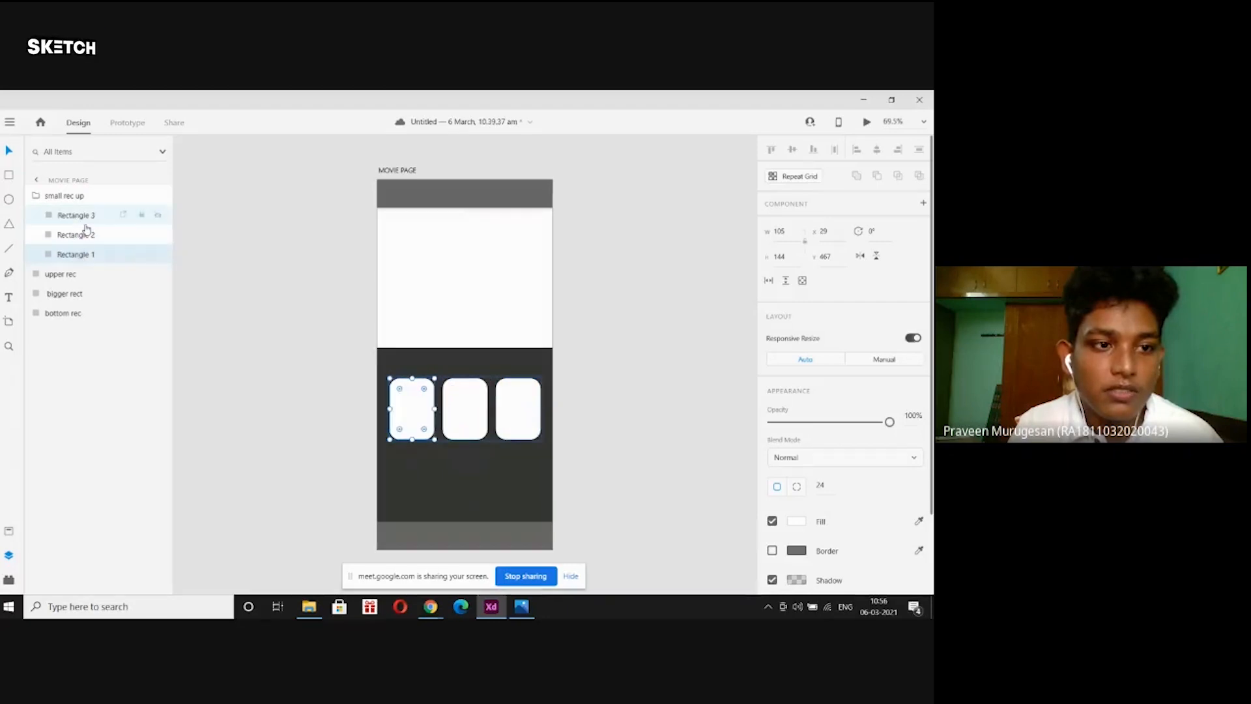
click(81, 218)
click(78, 236)
click(64, 197)
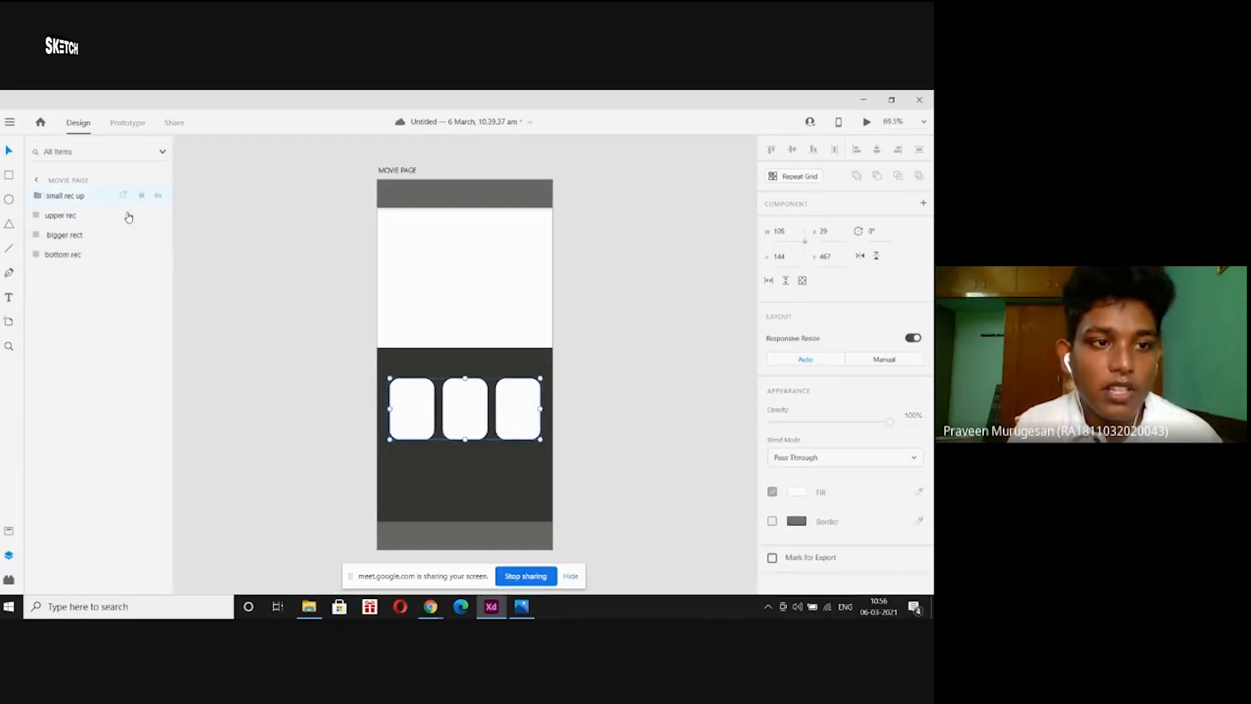
key(ctrl+z)
key(ctrl+z)
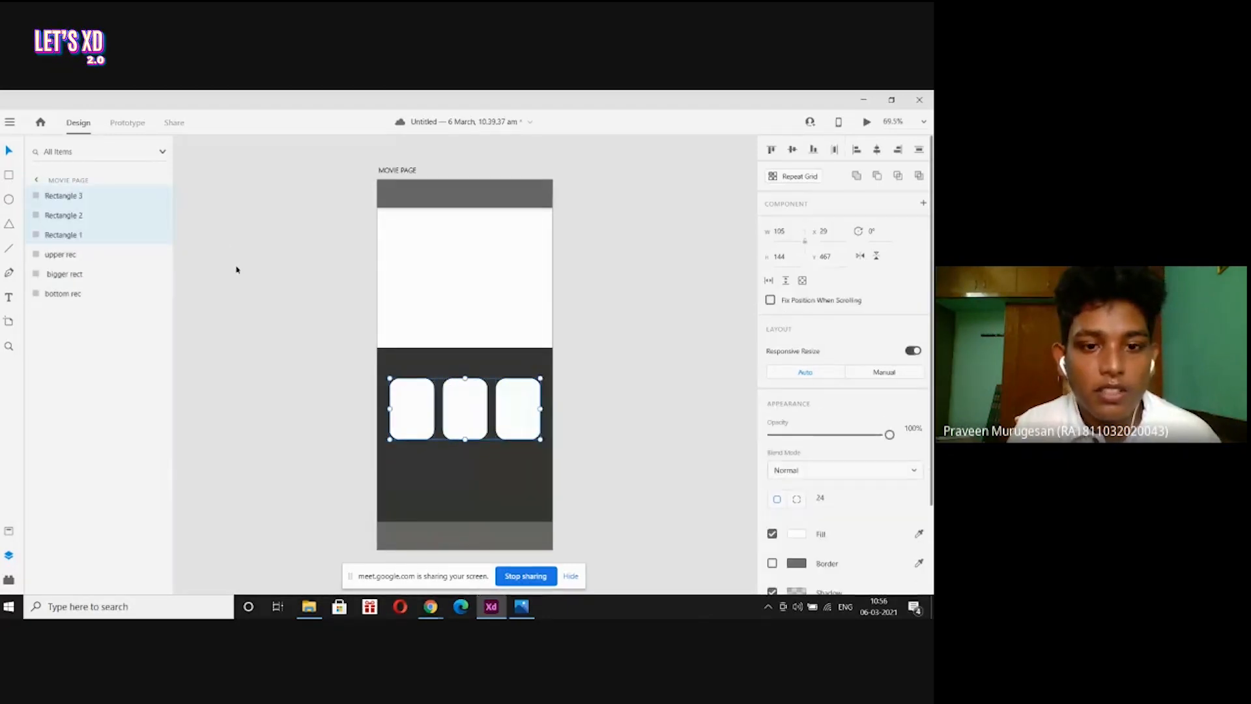
click(237, 270)
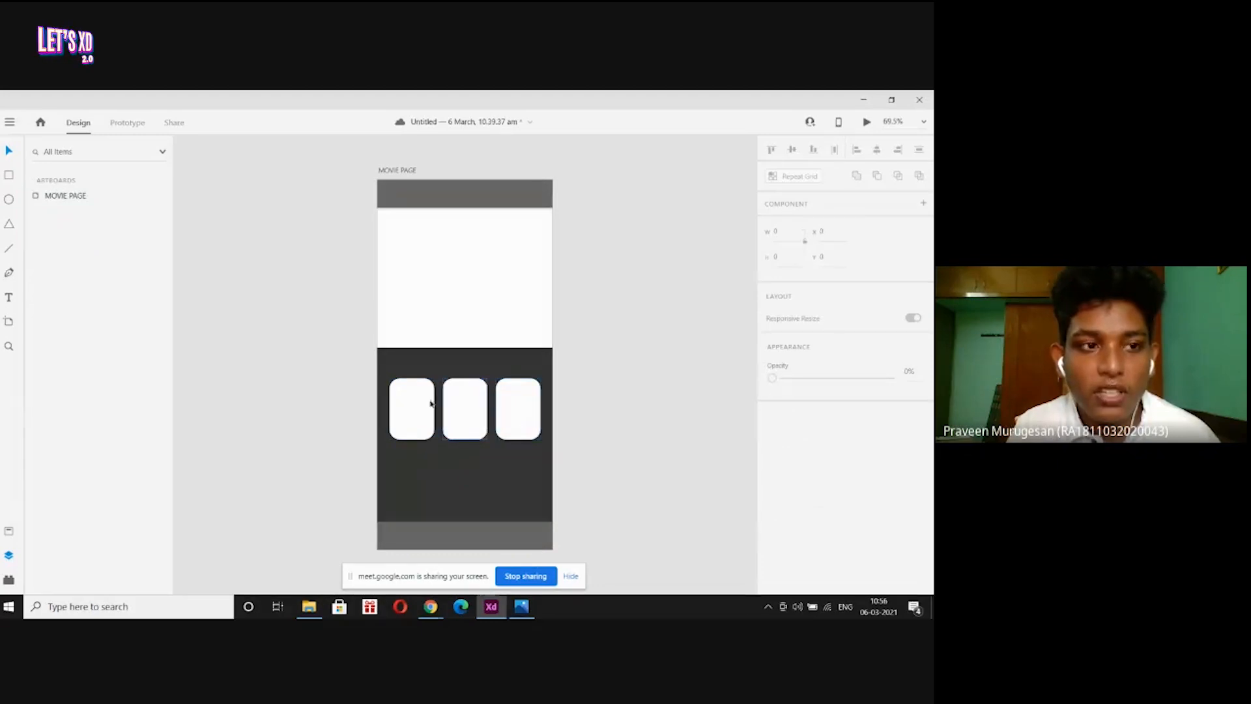
Reselect the three card rectangles Rectangles 1–3.
click(39, 198)
click(39, 199)
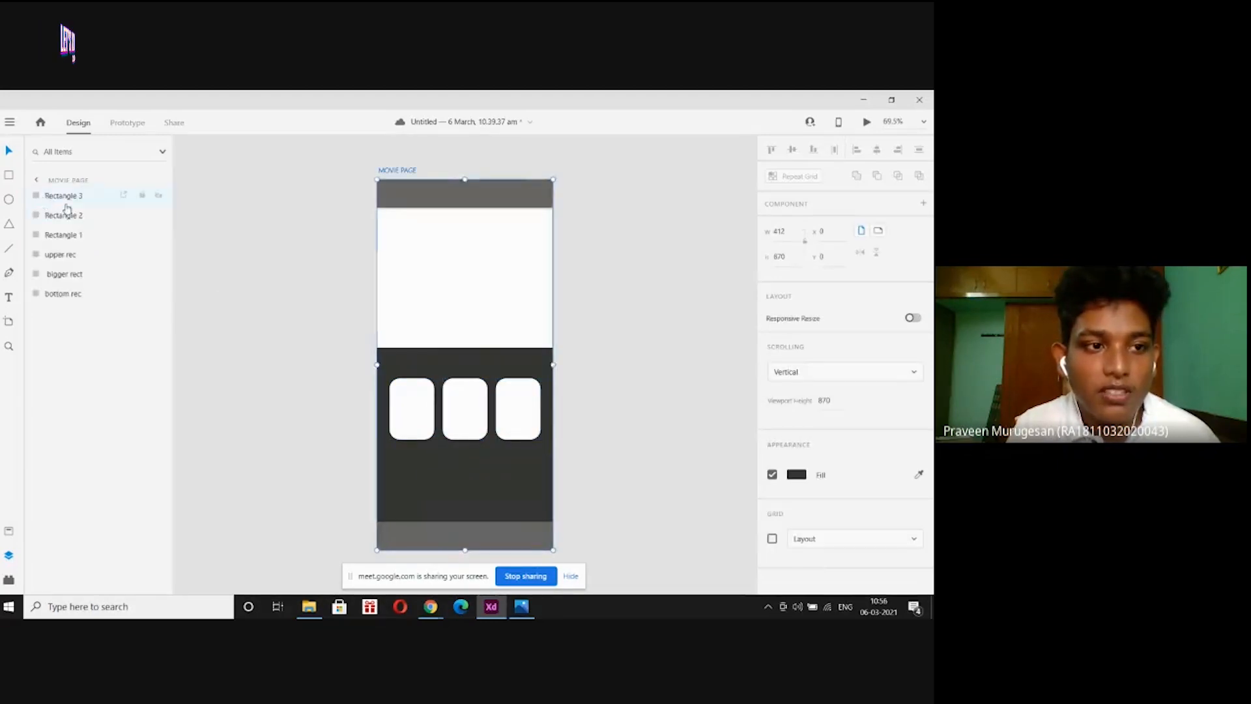
click(62, 195)
shift+click(62, 235)
click(239, 267)
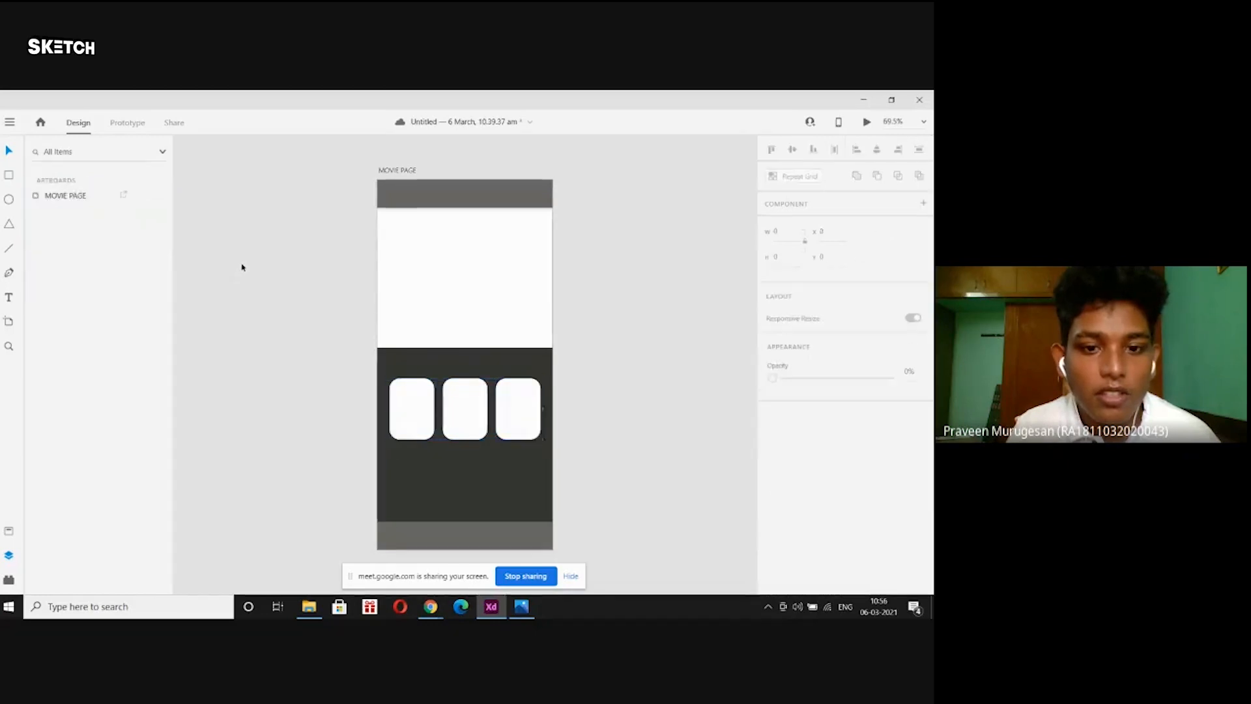
click(408, 400)
shift+click(480, 409)
shift+click(511, 410)
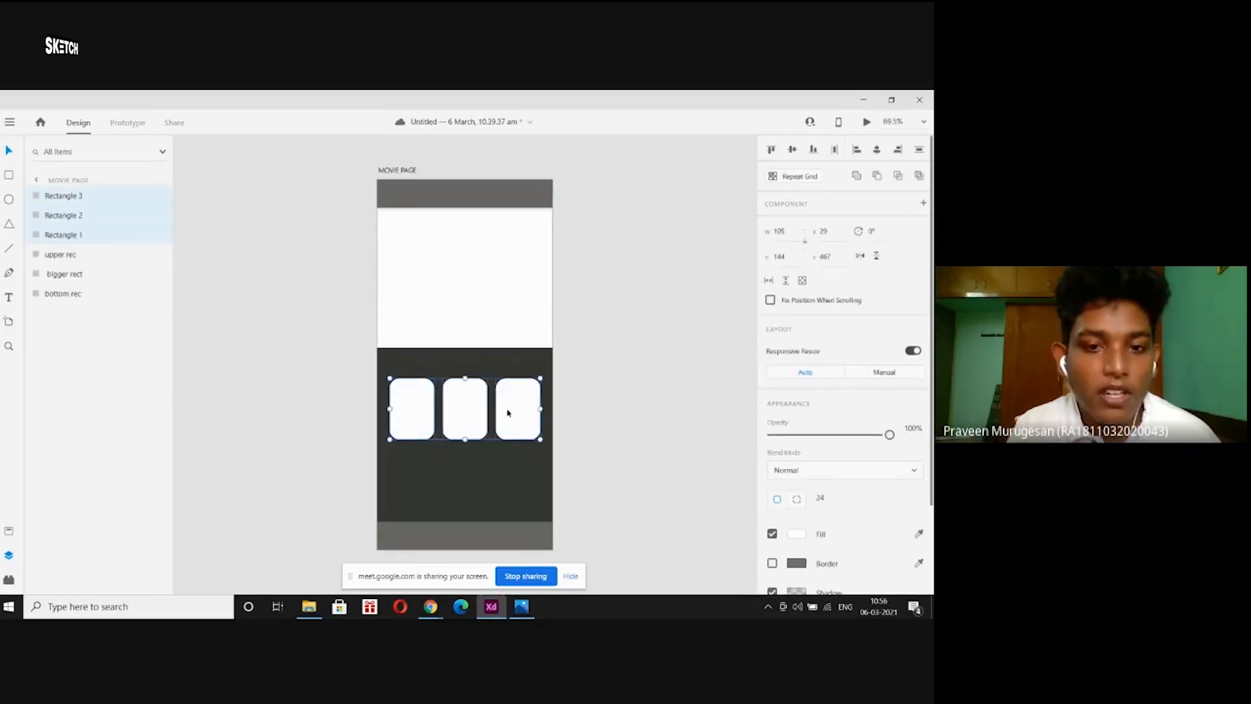
Group the three cards as 'upper small rec' and bring up page-prime.jpg in Photos.
right_click(95, 202)
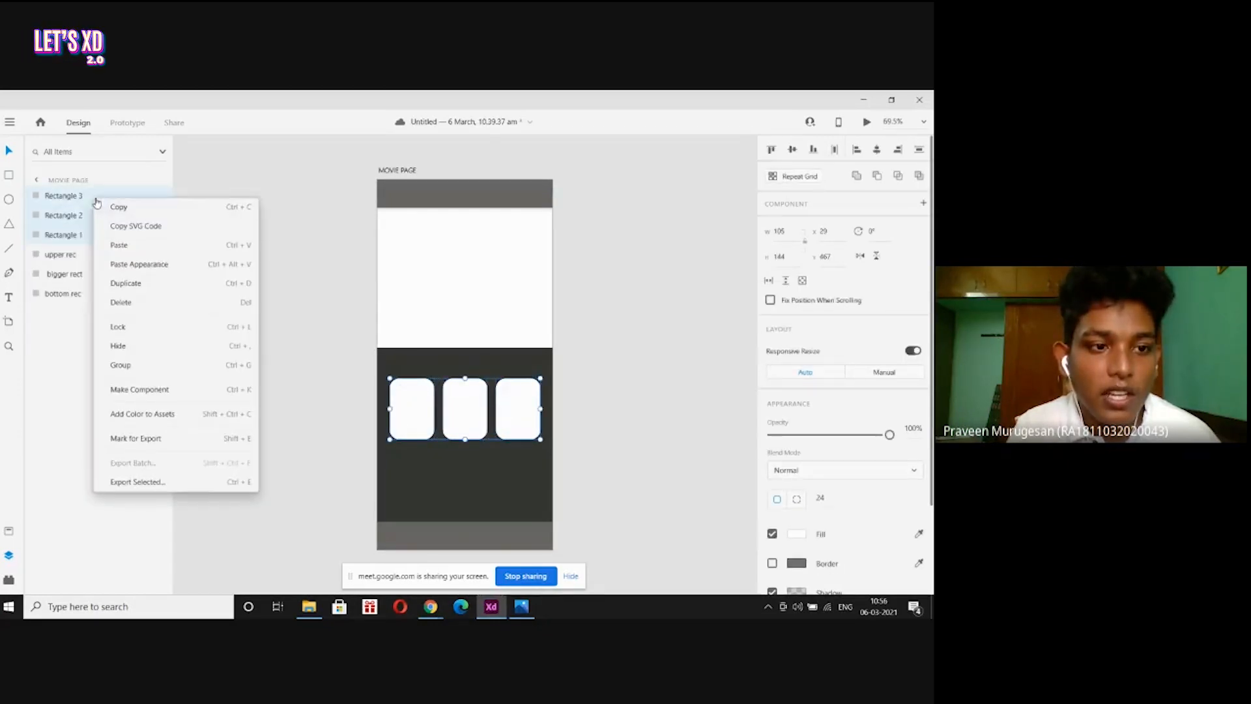
click(147, 365)
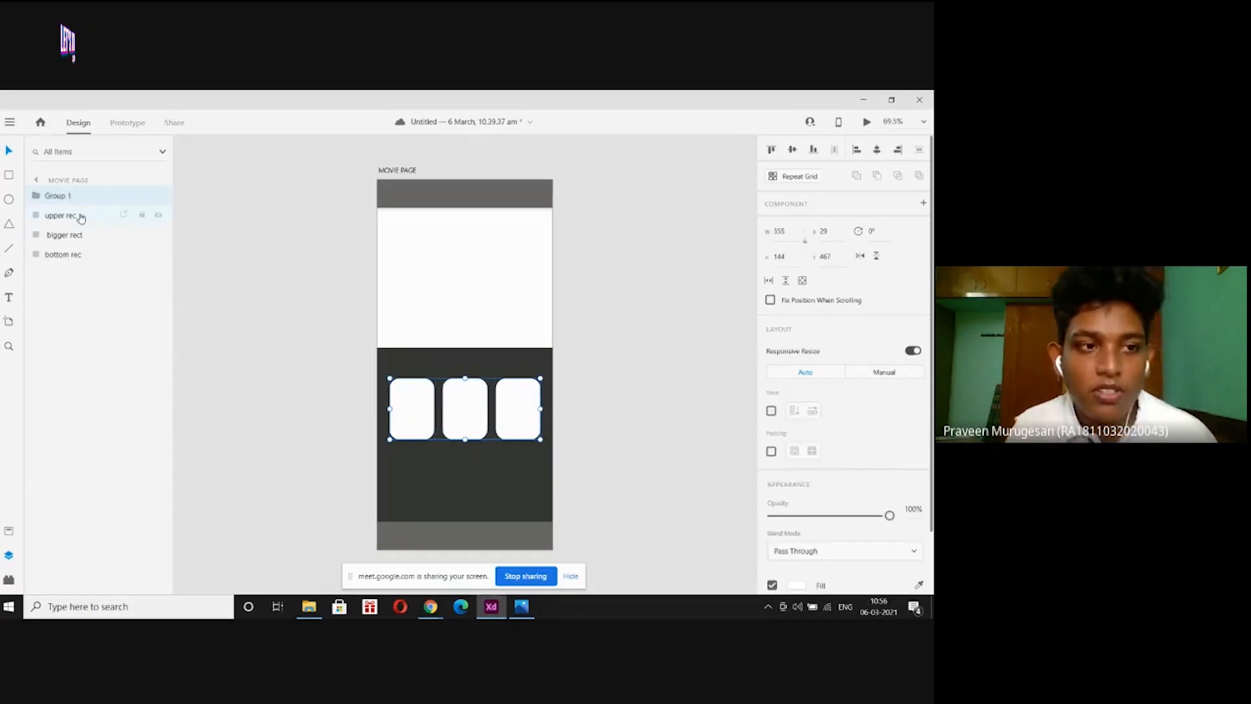
double_click(57, 195)
text(u)
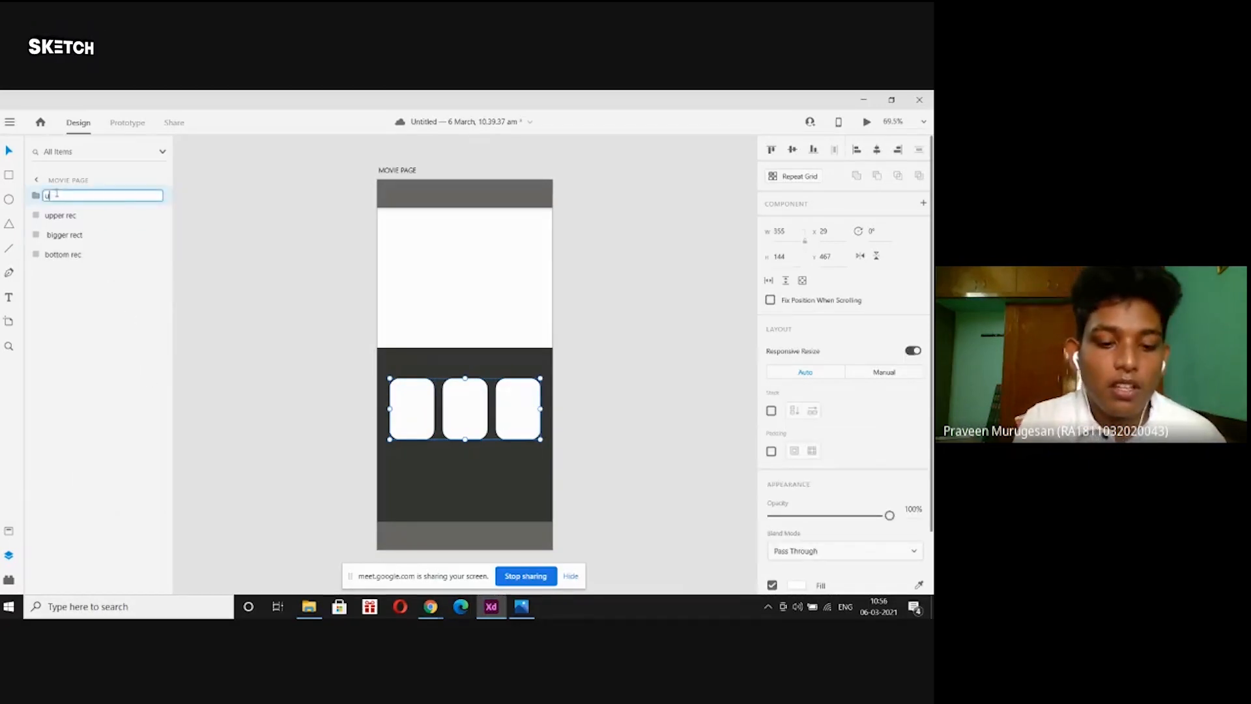
text(pper s)
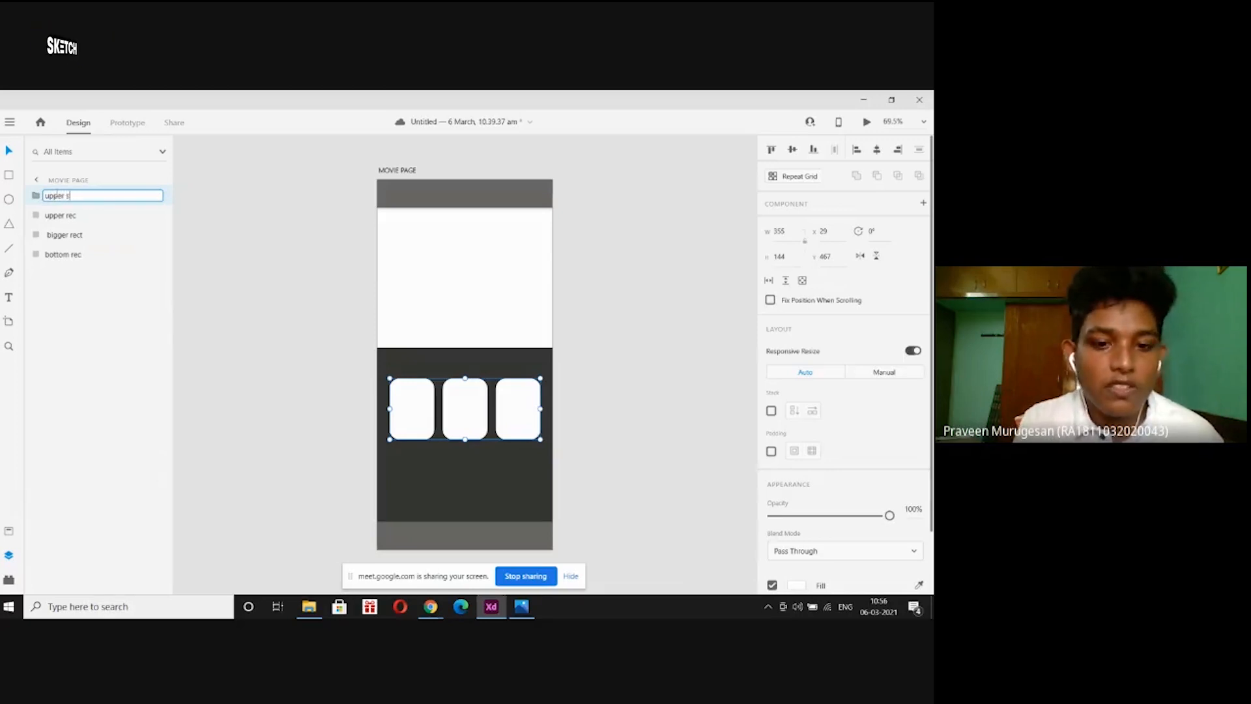
text(mall rec)
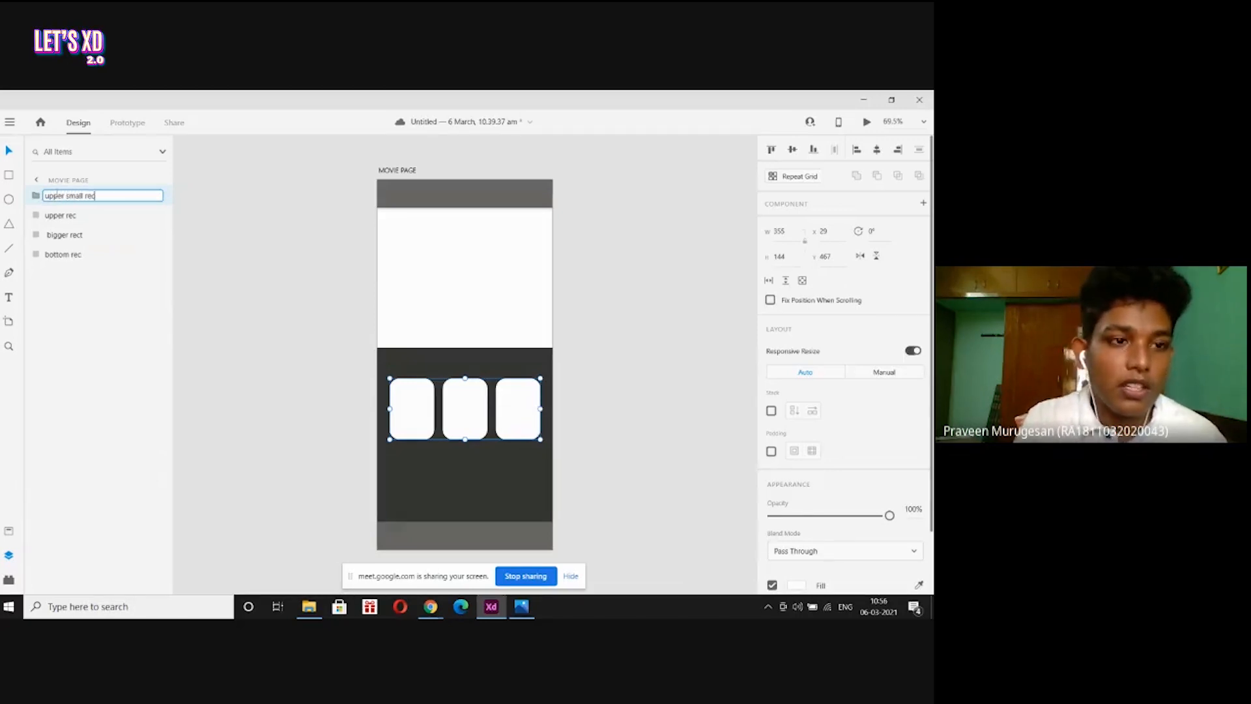
key(Return)
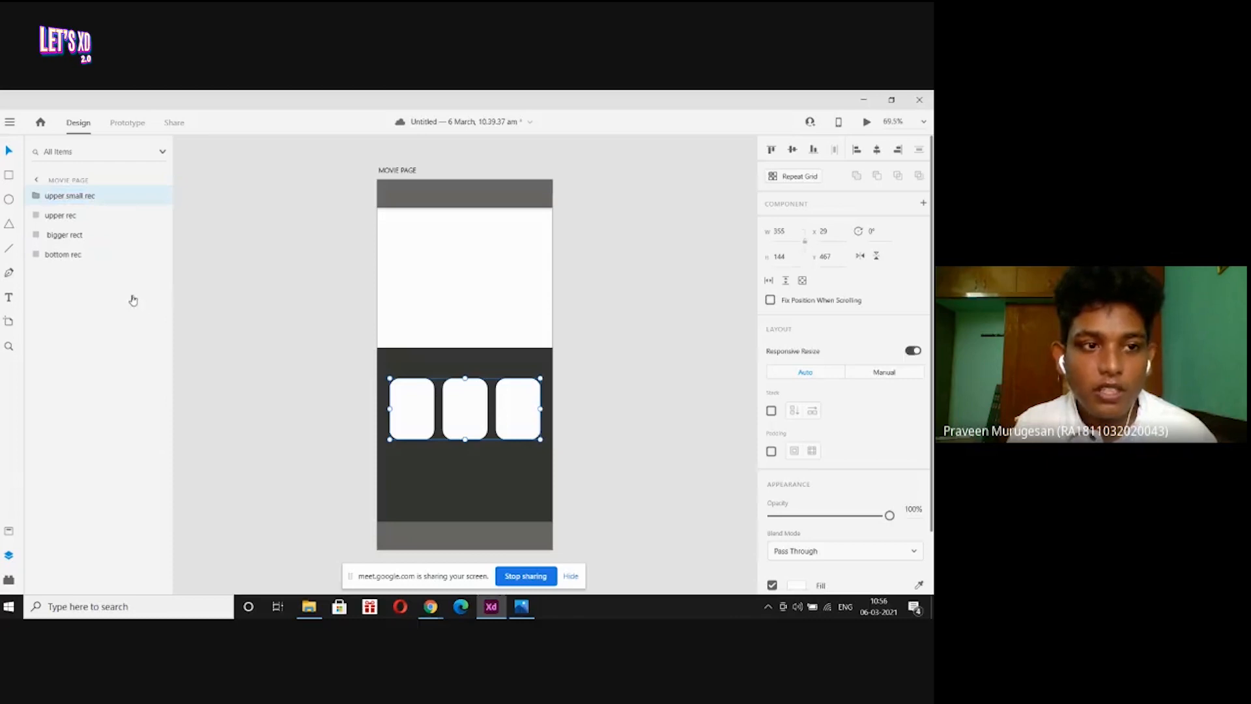
click(522, 606)
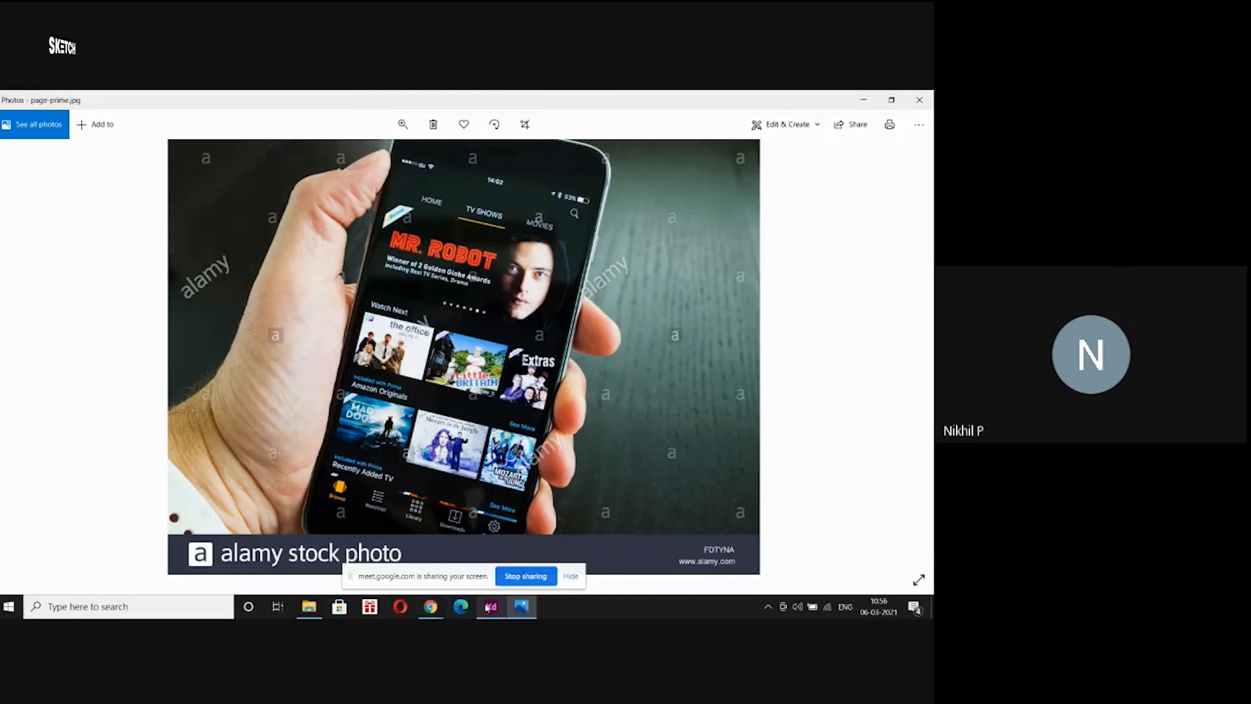
Leave the page-prime.jpg reference and return to the MOVIE PAGE design in Adobe XD.
mouse_move(489, 608)
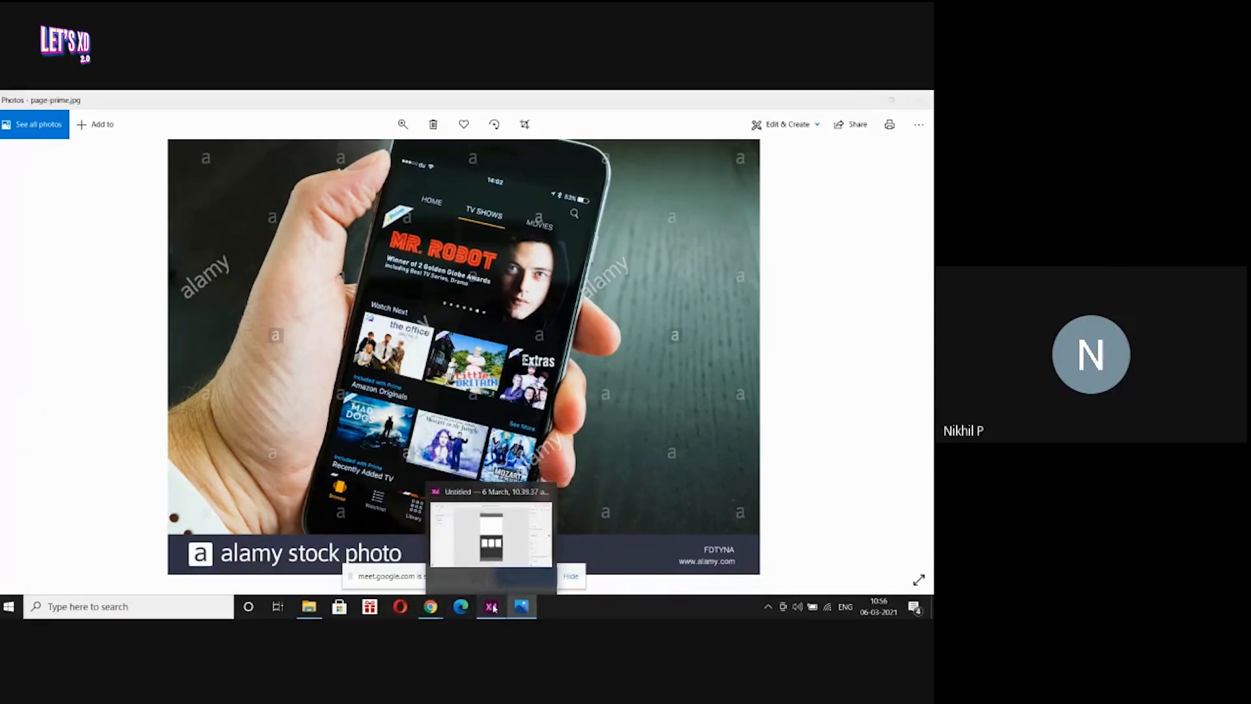
click(494, 608)
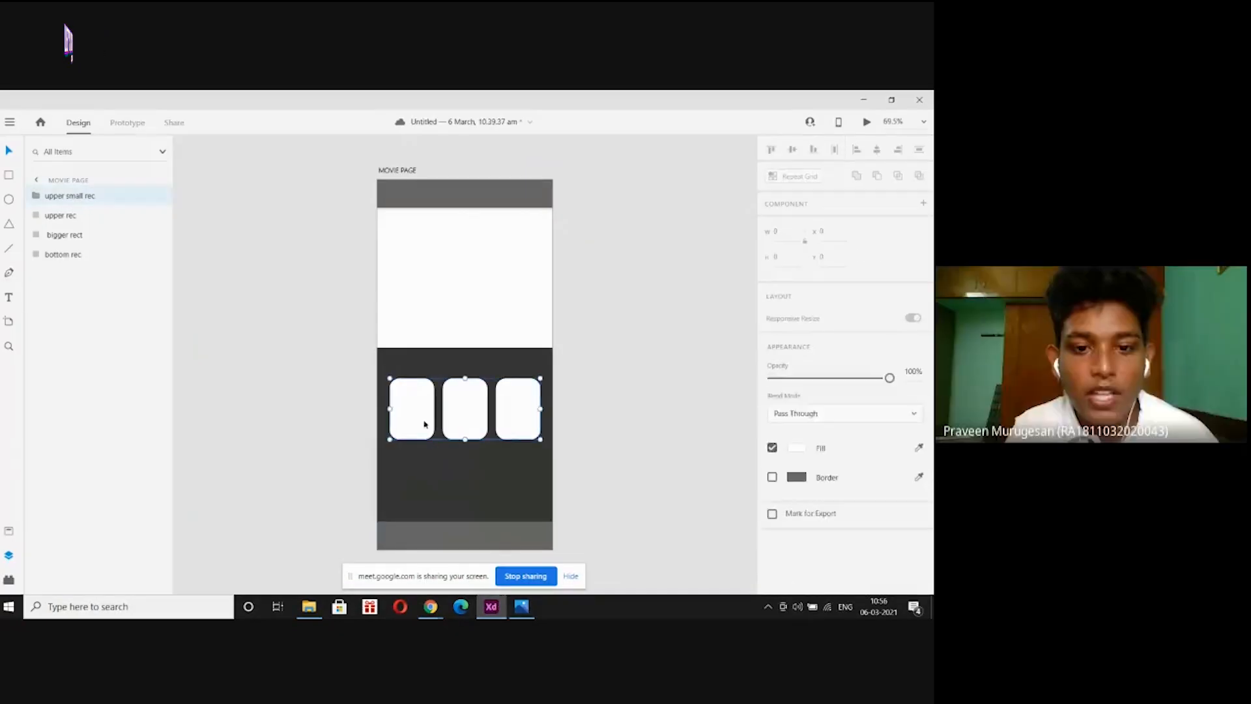
Undo the card grouping and delete the existing Rectangle 1 and Rectangle 2 cards.
key(ctrl+z)
key(ctrl+z)
key(ctrl+z)
key(ctrl+z)
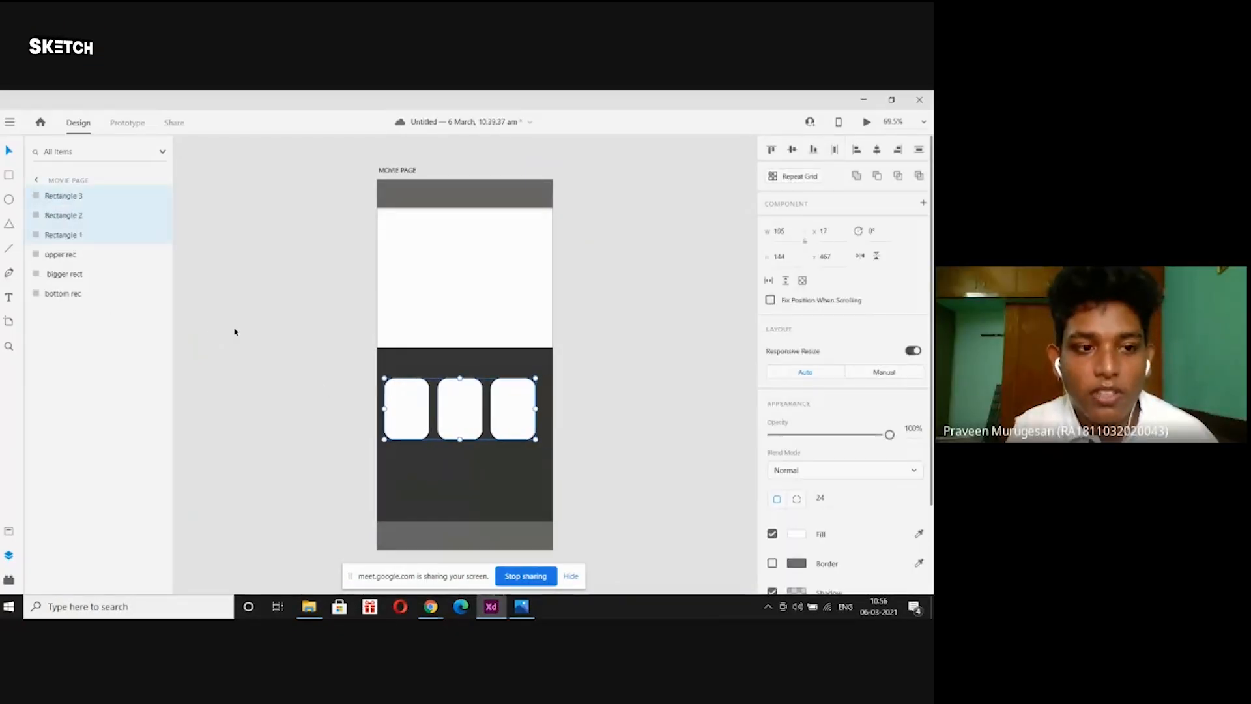
key(ctrl+z)
key(ctrl+z)
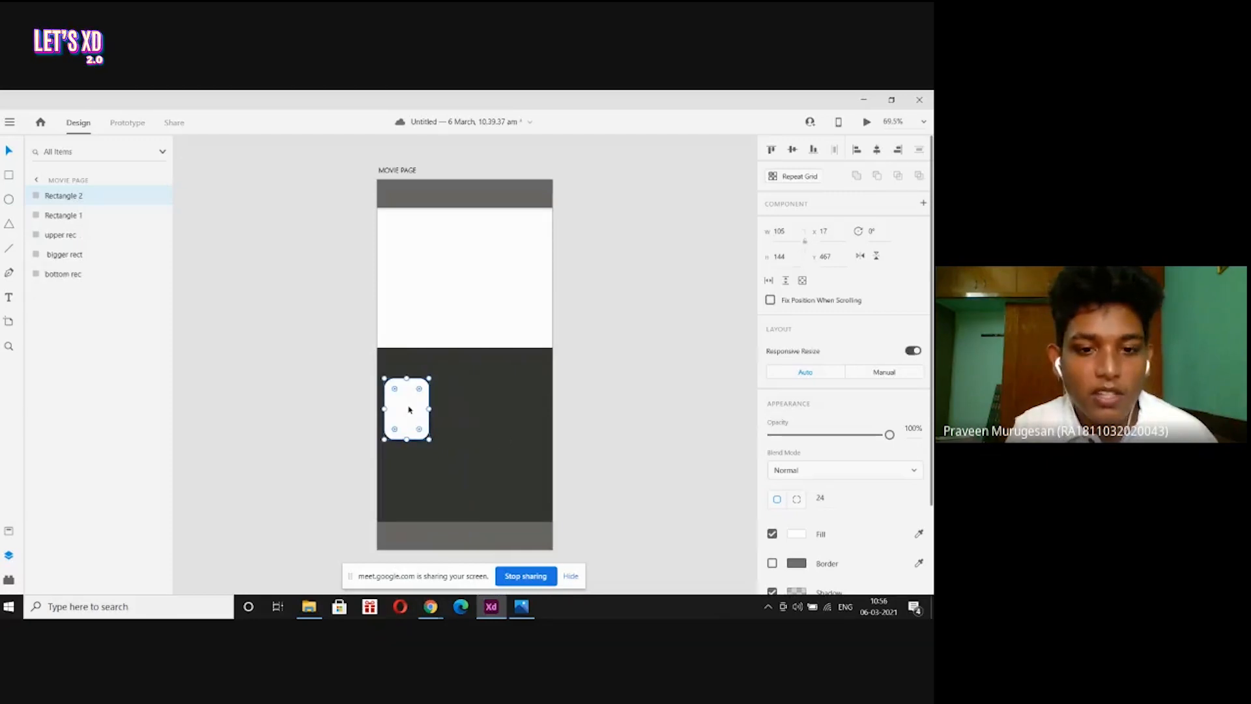
drag(409, 410, 497, 428)
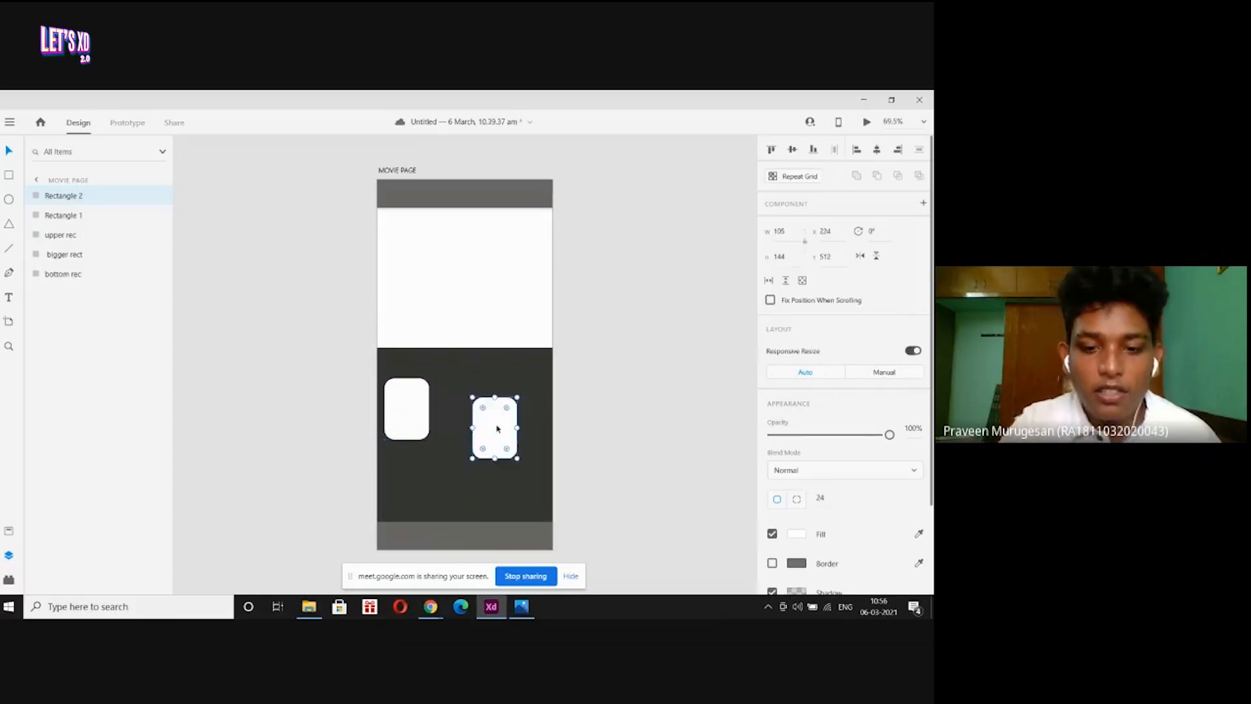
key(Delete)
click(417, 419)
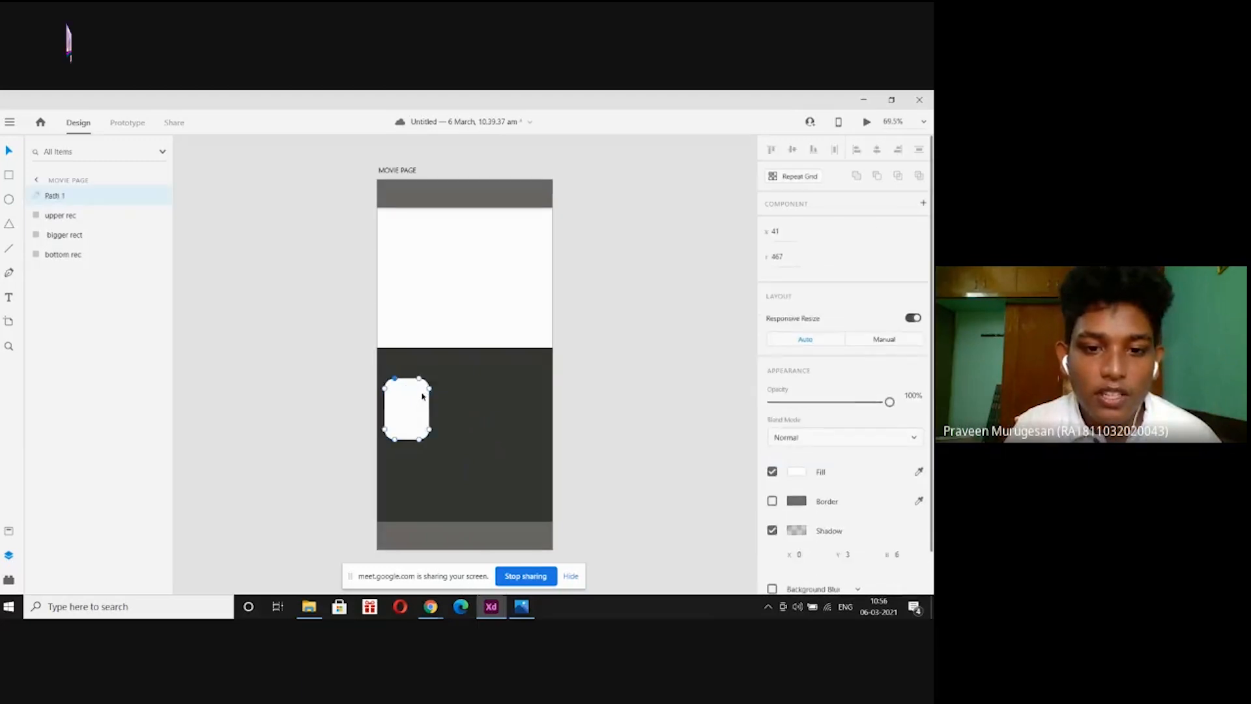
key(ctrl+z)
key(Delete)
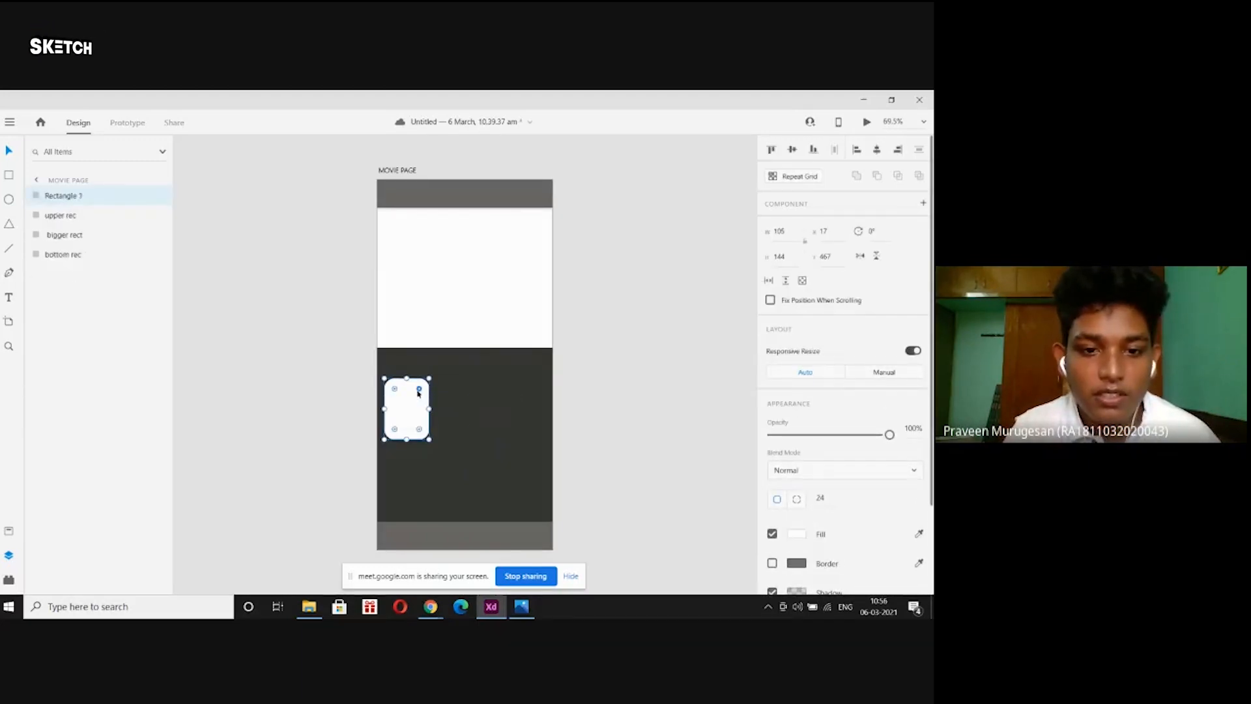
click(415, 395)
key(Delete)
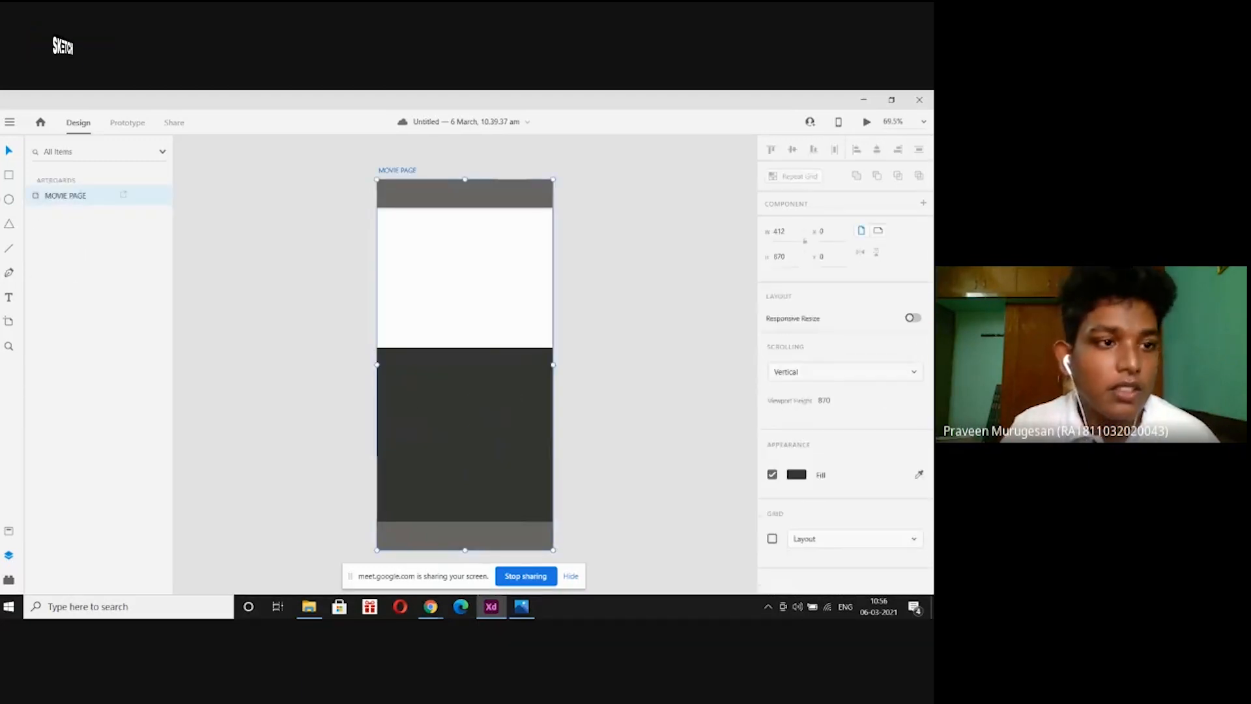
Draw a new white rectangle at the dark section's left and resize it to 113 × 144.
key(r)
mouse_move(391, 380)
mouse_down()
mouse_move(429, 447)
mouse_move(439, 441)
mouse_up()
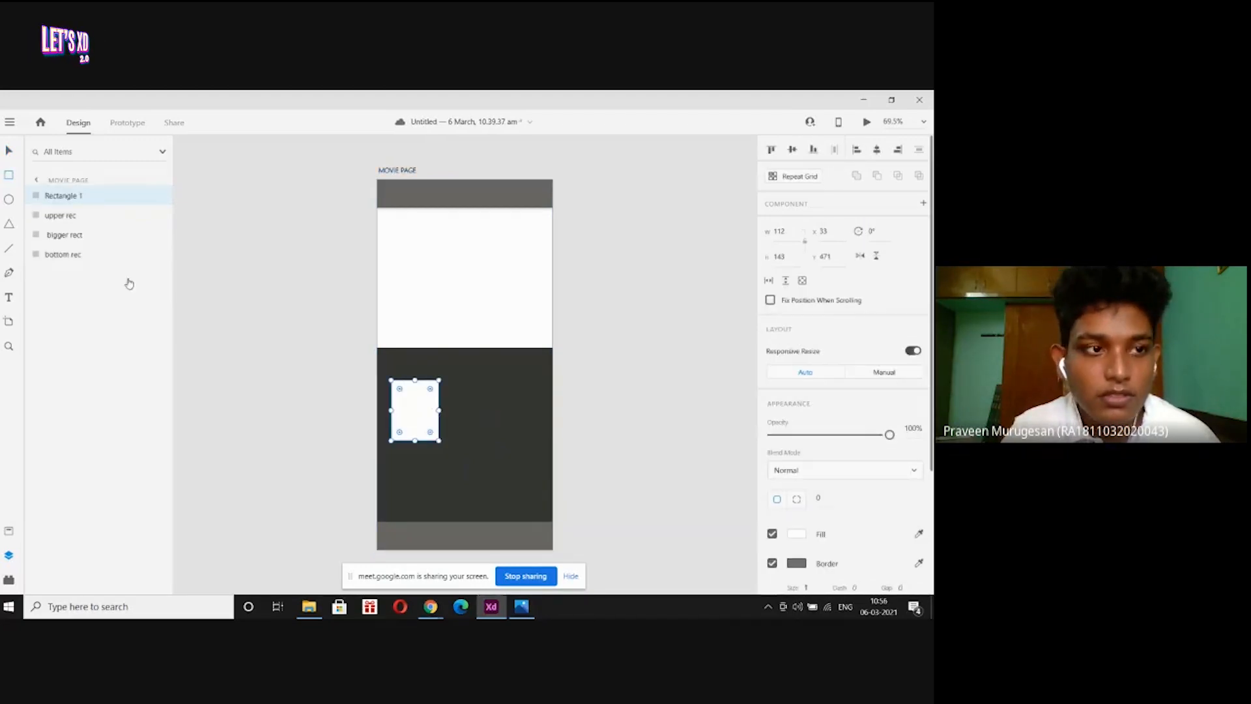
click(9, 150)
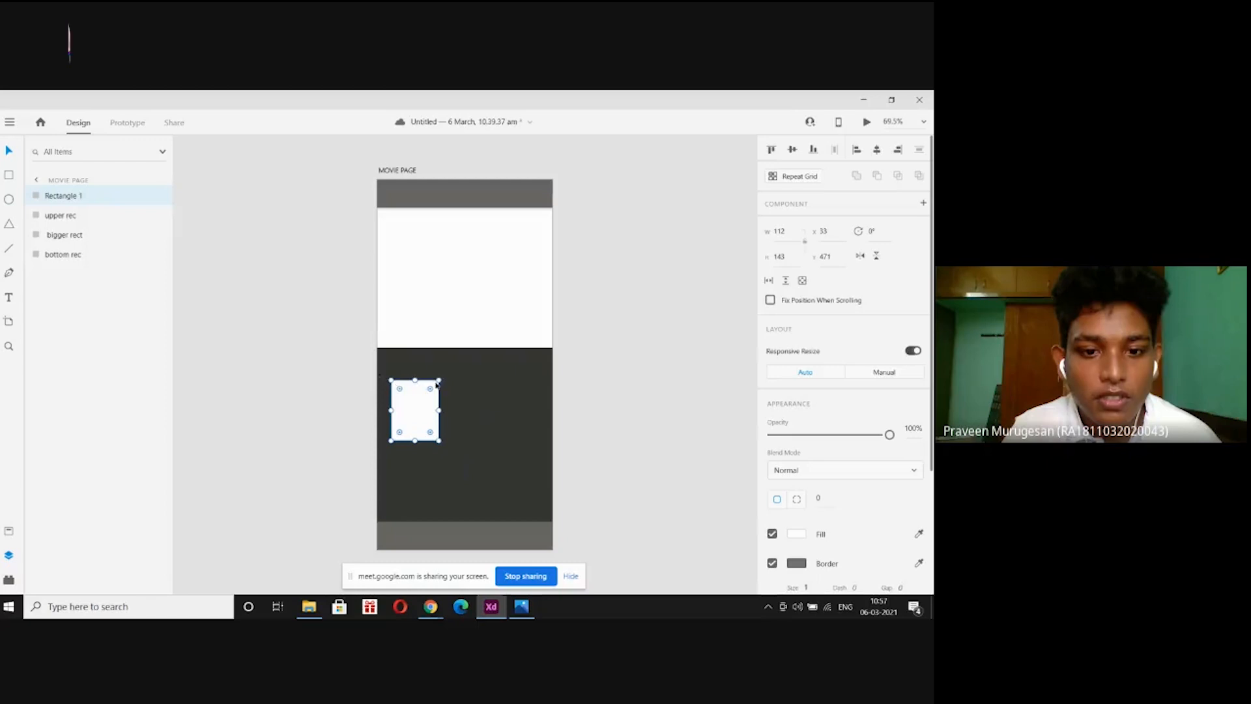
mouse_move(438, 379)
mouse_down()
mouse_move(408, 405)
mouse_move(438, 363)
mouse_up()
mouse_move(419, 405)
mouse_down()
mouse_move(410, 410)
mouse_move(419, 387)
mouse_up()
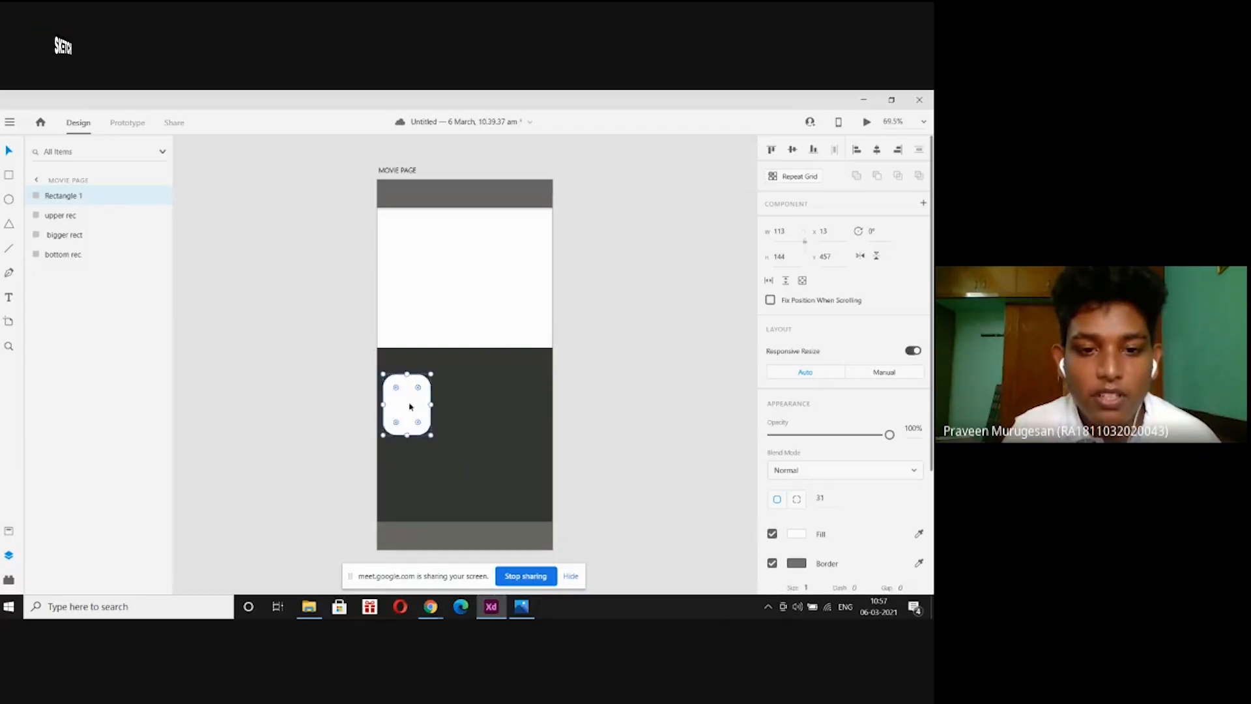
Duplicate the rounded card twice, placing each copy to the right, 24 apart.
click(286, 405)
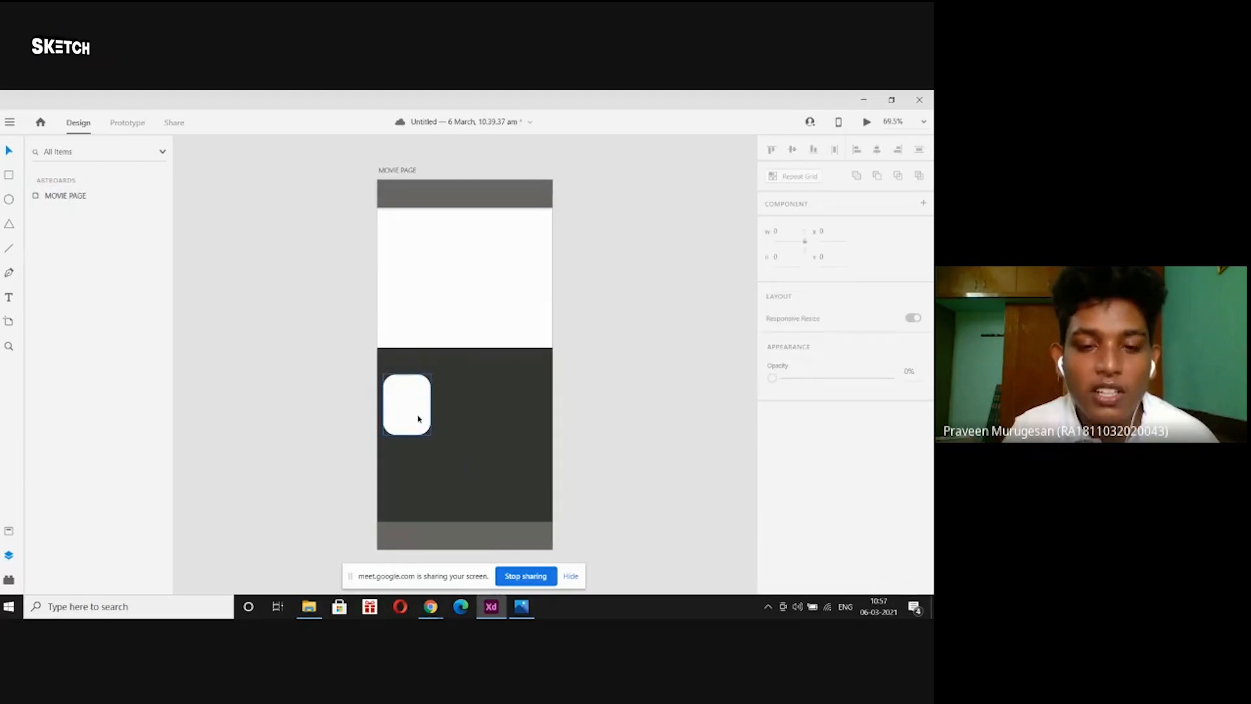
click(418, 418)
key(ctrl+d)
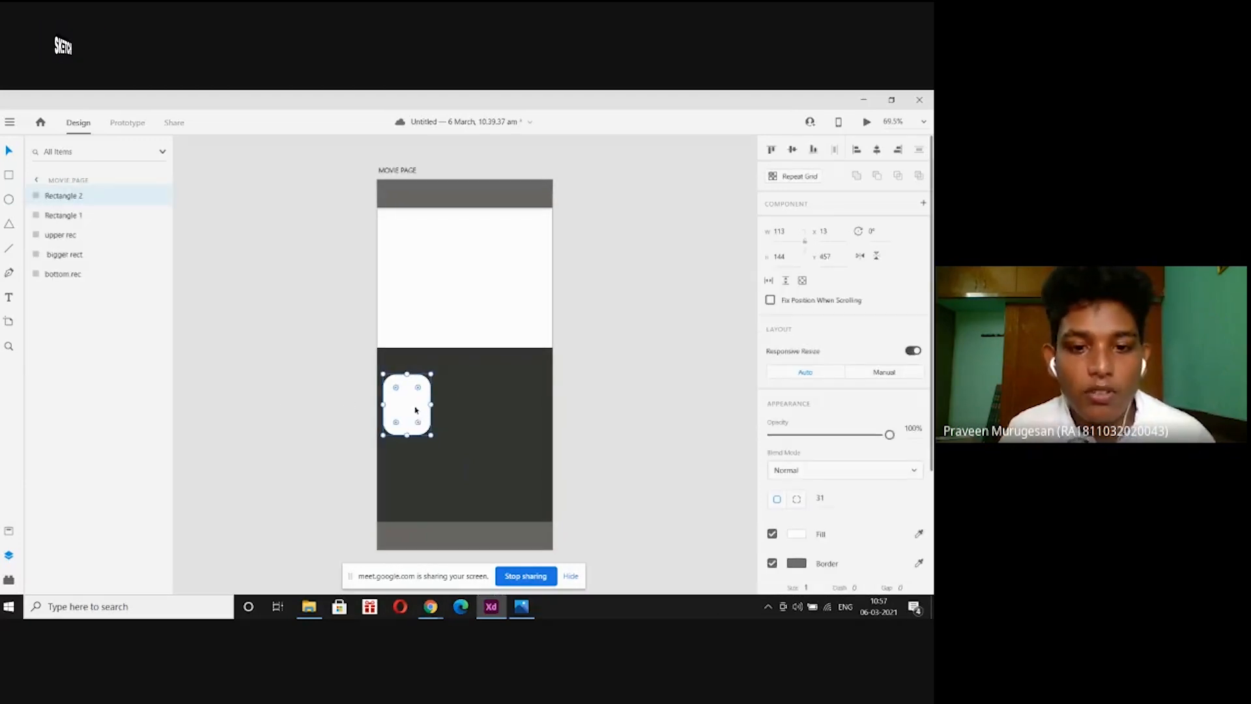
drag(418, 404, 472, 406)
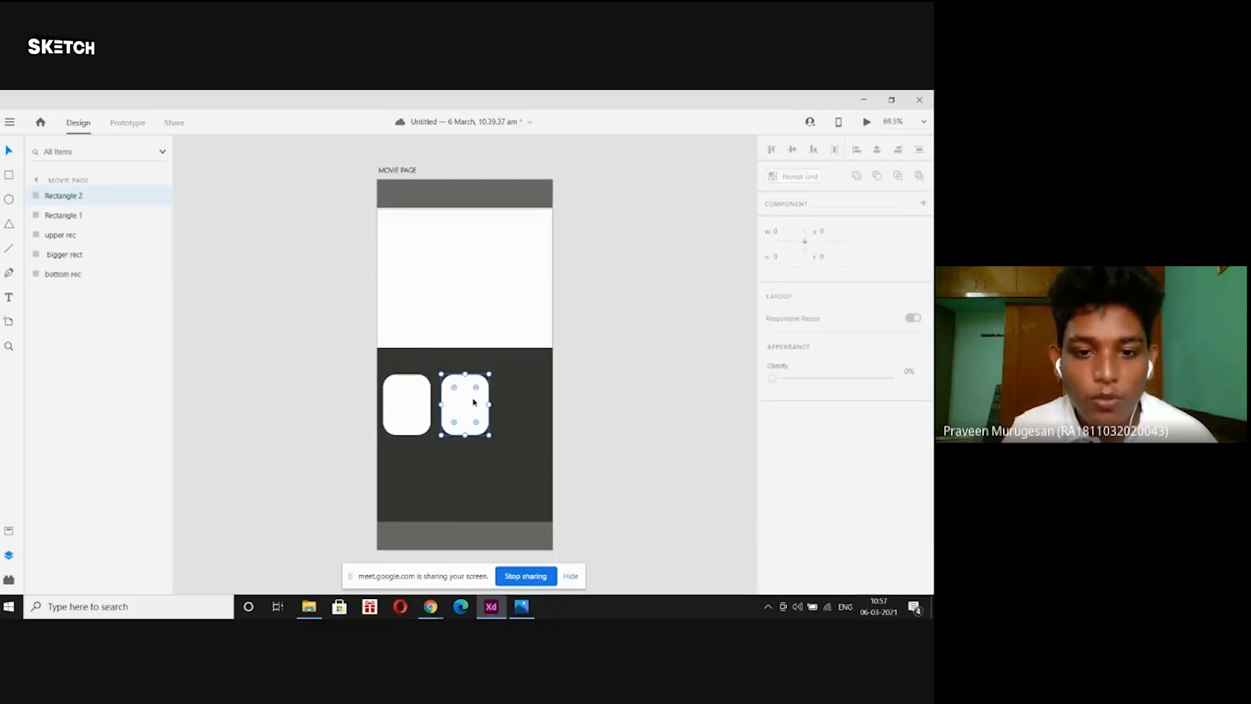
key(ctrl+d)
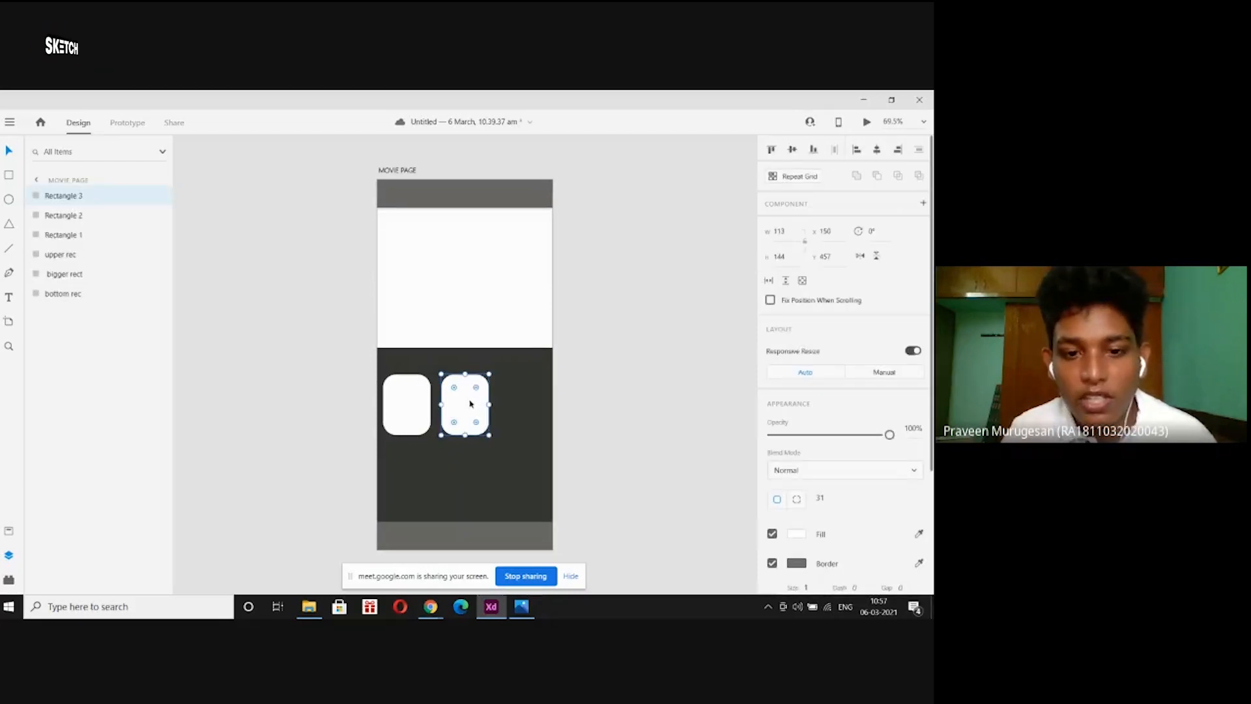
drag(470, 403, 529, 413)
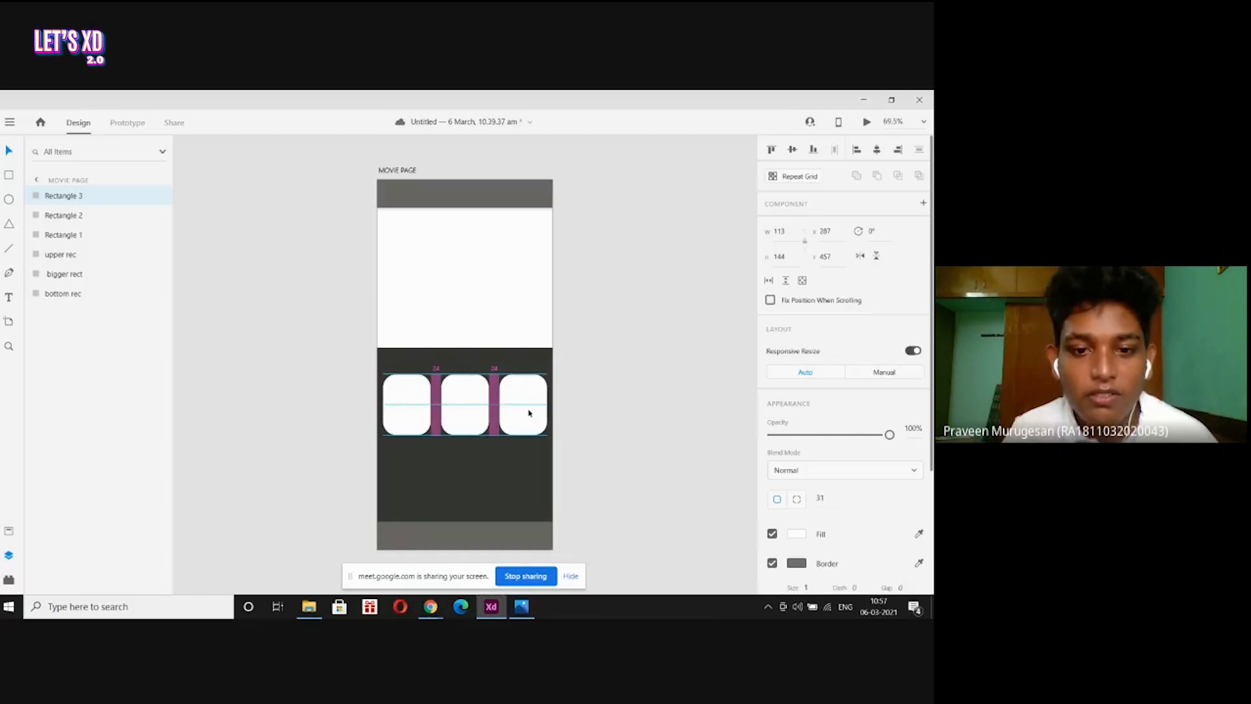
Select all three cards and group them together.
click(529, 412)
click(585, 399)
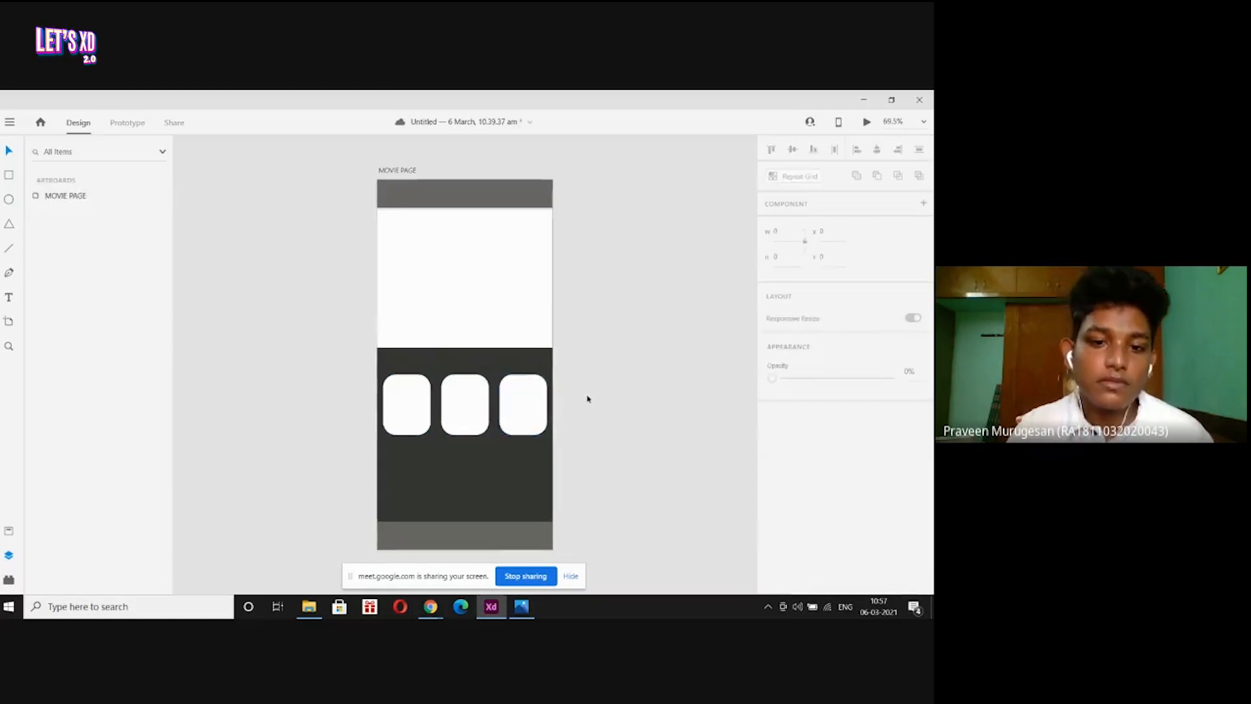
click(525, 410)
click(456, 409)
click(393, 400)
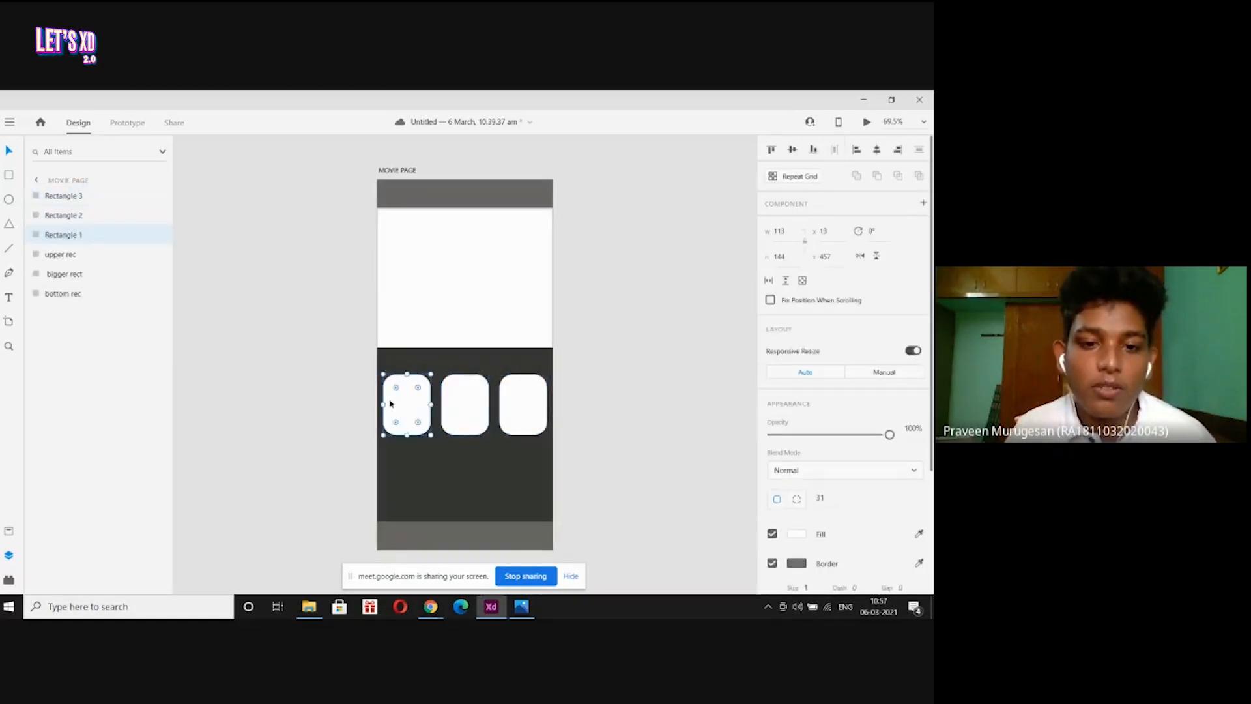
click(556, 415)
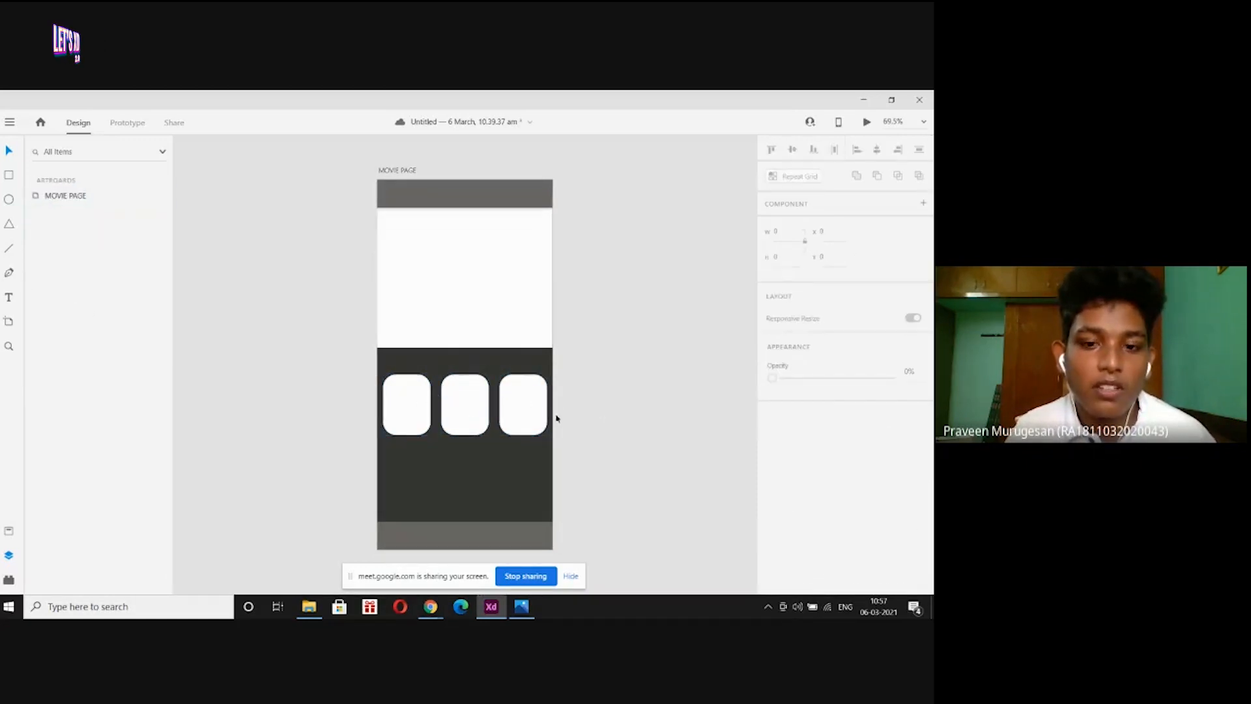
click(530, 411)
shift+click(477, 410)
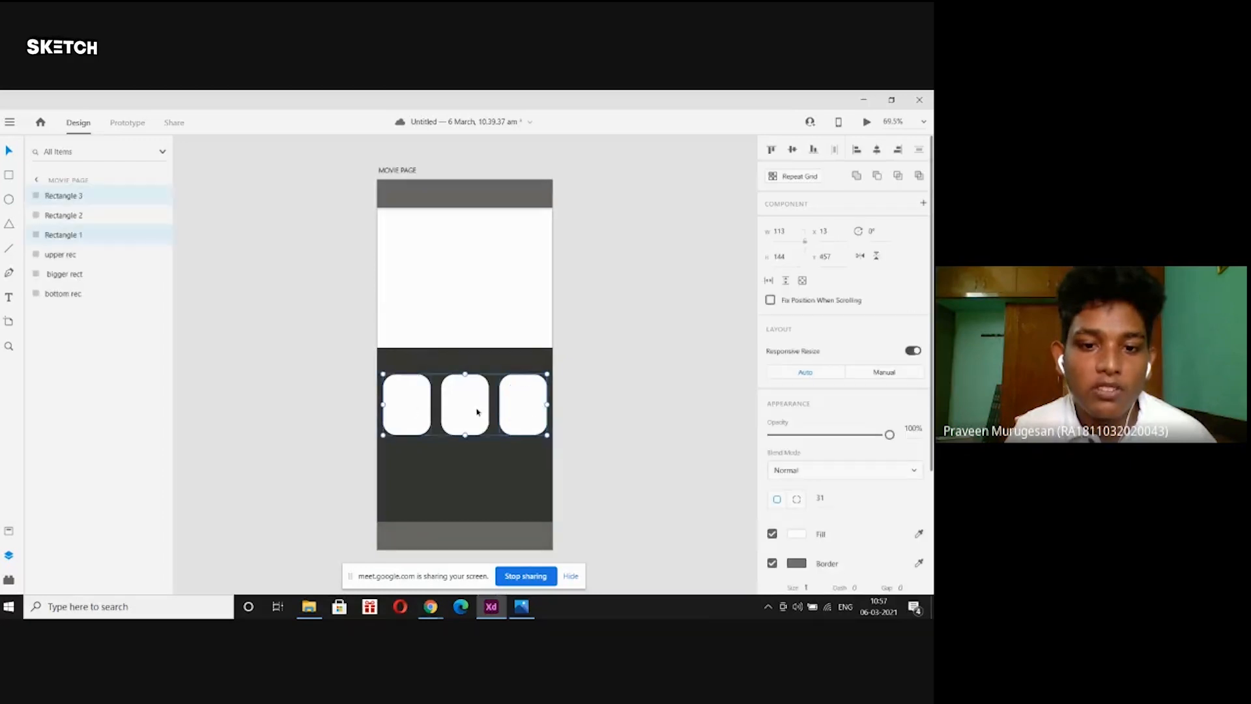
click(619, 436)
click(530, 417)
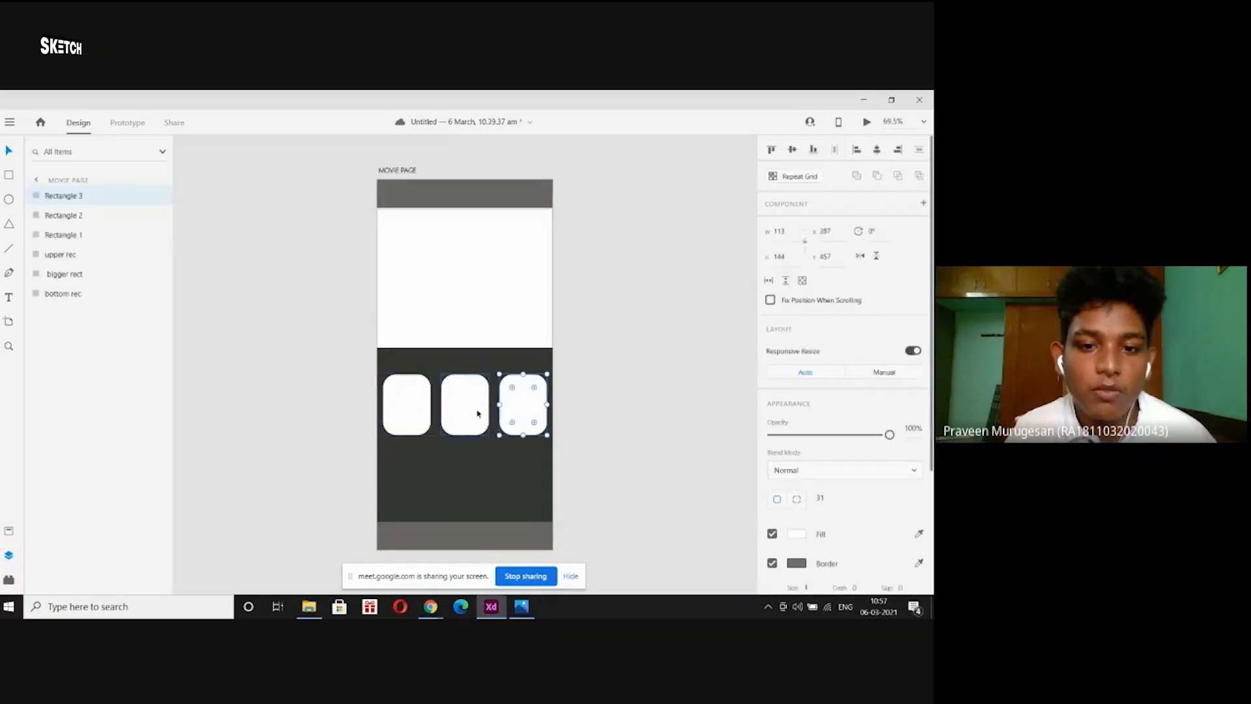
shift+click(480, 411)
shift+click(396, 408)
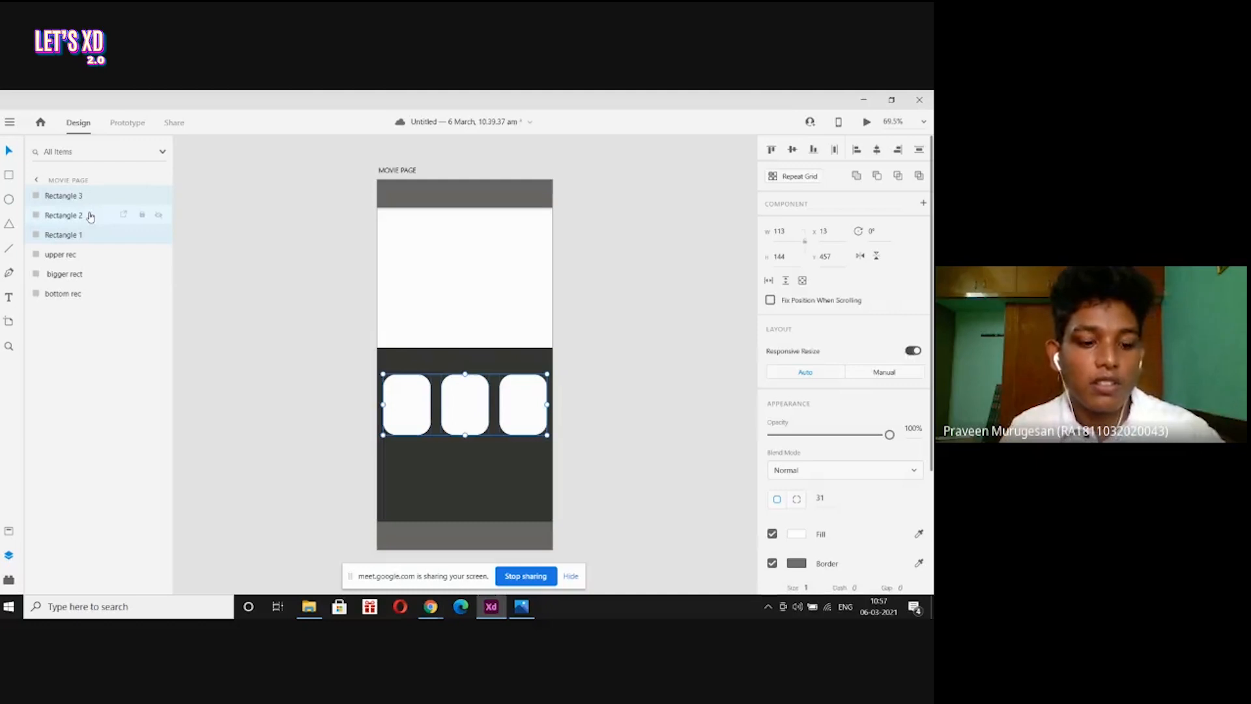
key(ctrl+g)
Rename the group 'upper rect small' and duplicate it.
double_click(61, 195)
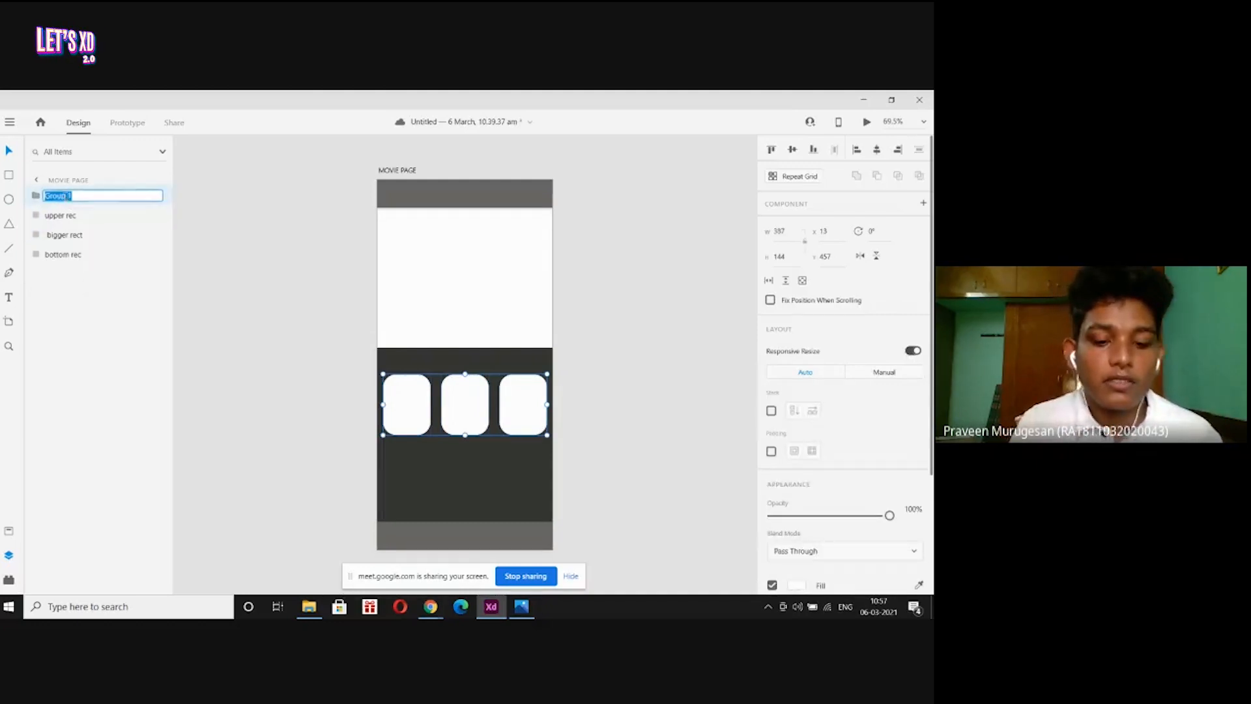
text(upper rec)
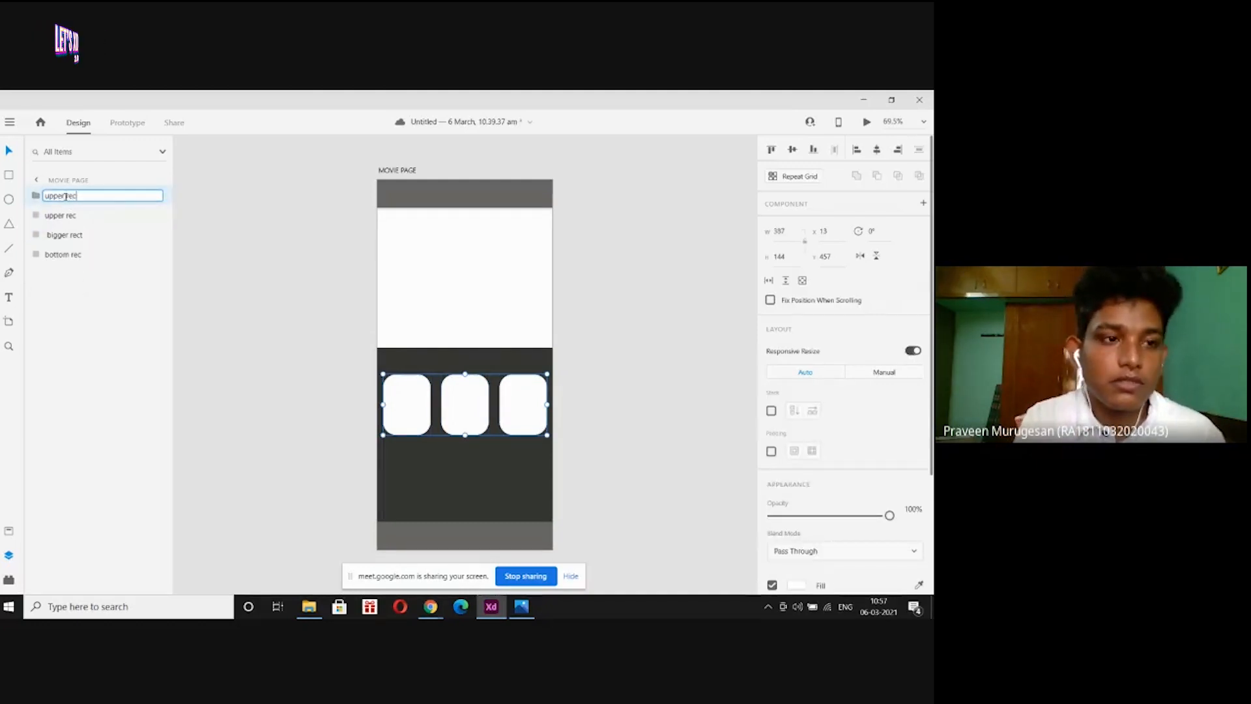
text(t )
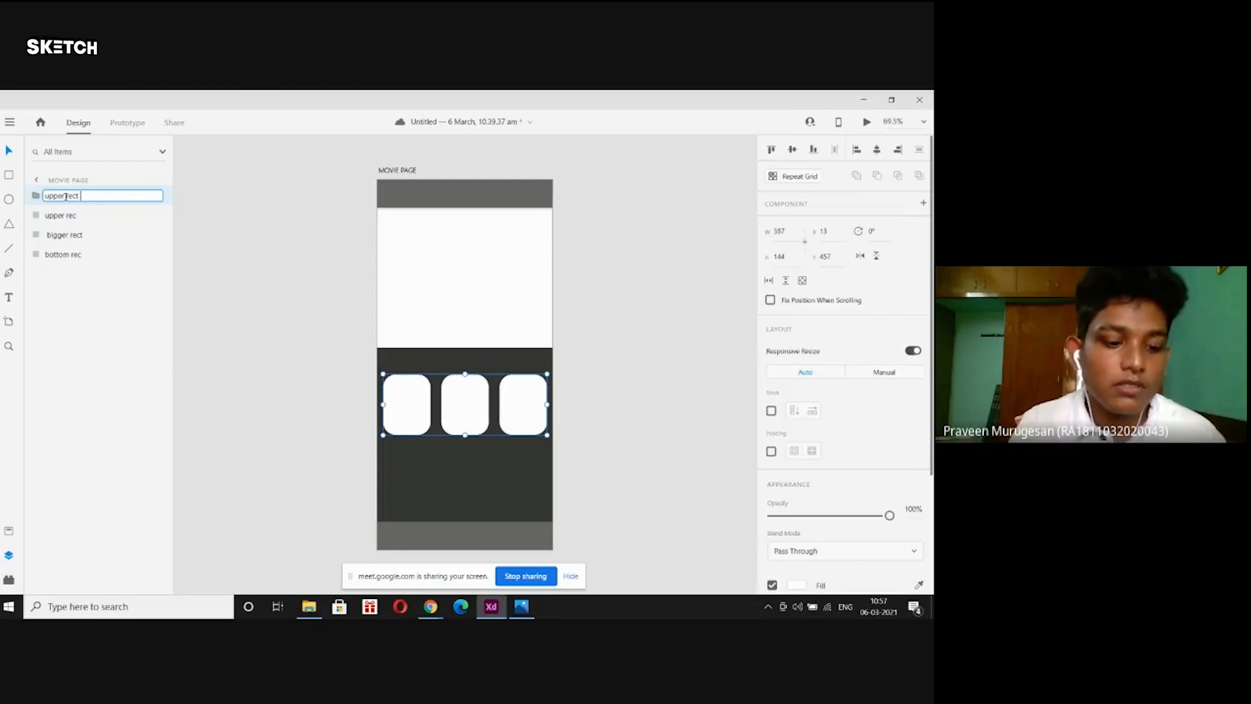
text(small)
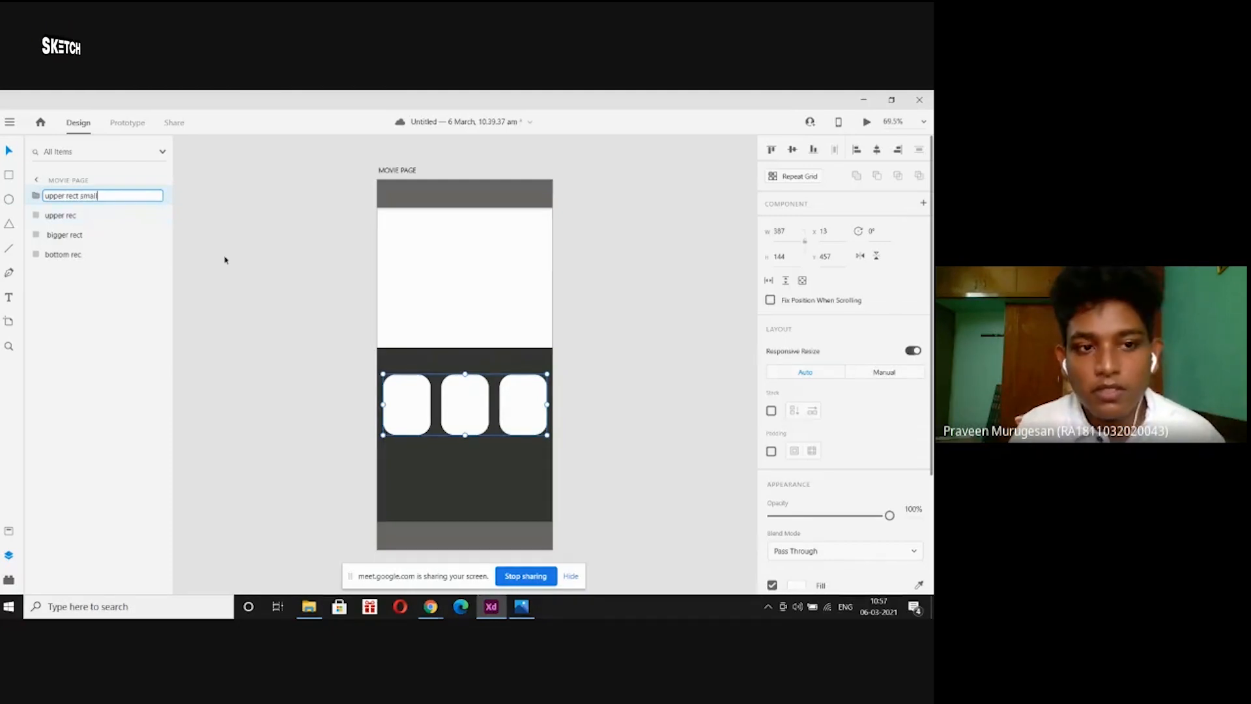
click(203, 242)
click(413, 403)
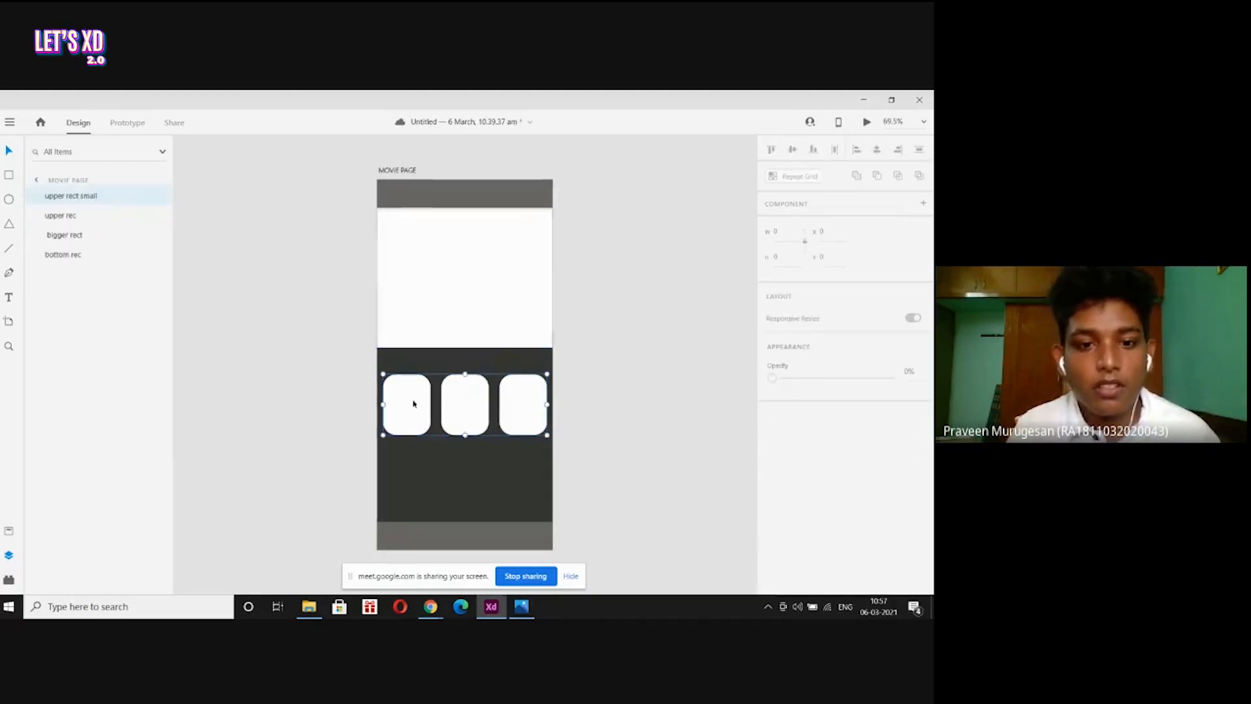
click(37, 196)
click(37, 196)
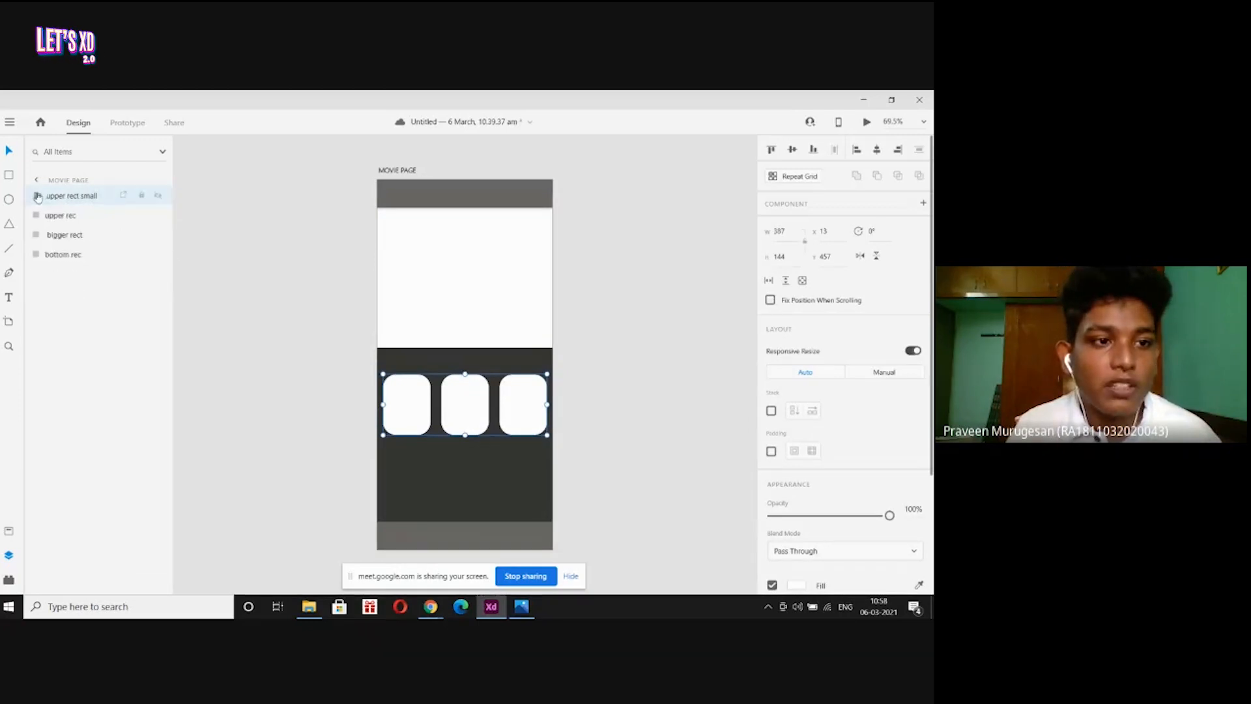
key(ctrl+d)
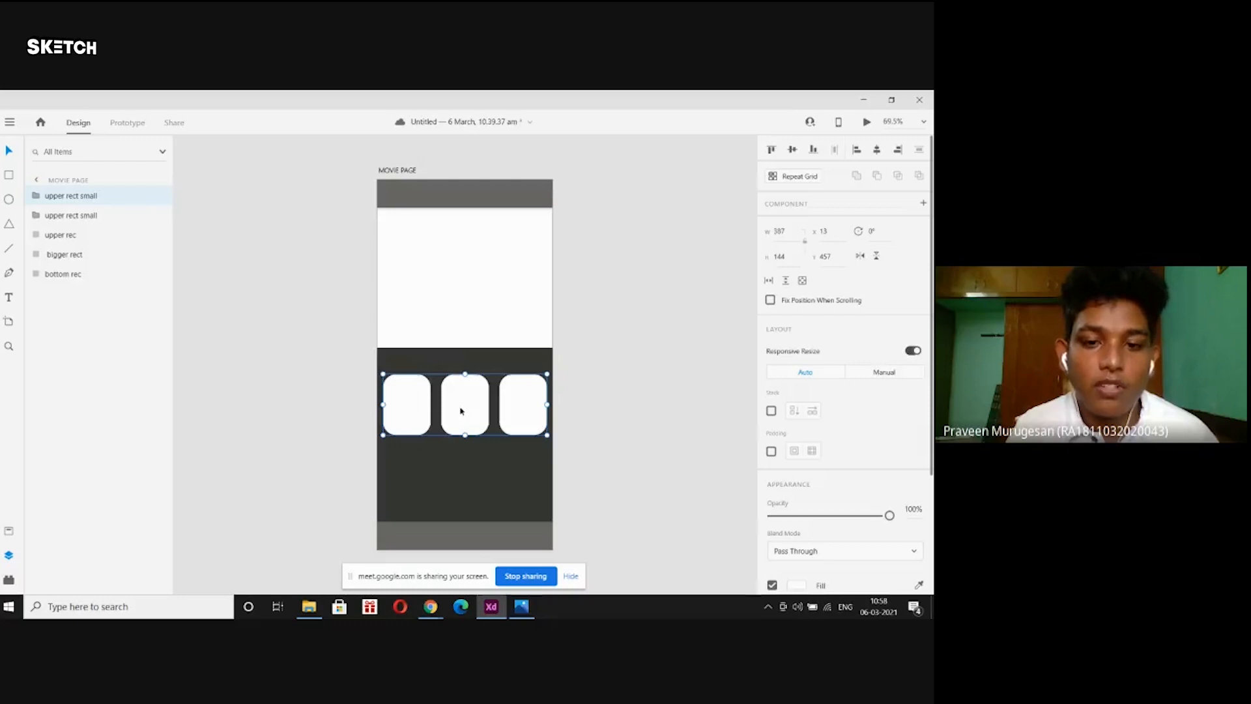
Move the duplicated row of cards below the original row, about 21 px lower.
drag(461, 410, 455, 496)
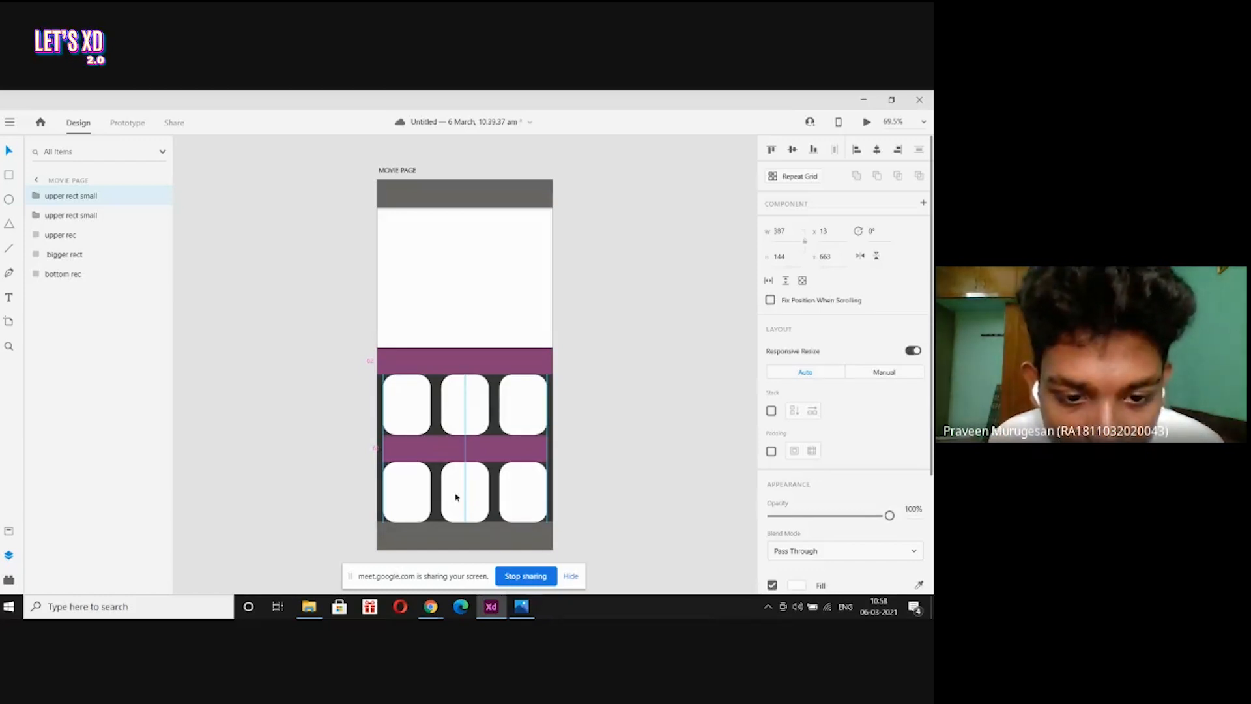
drag(455, 498, 456, 497)
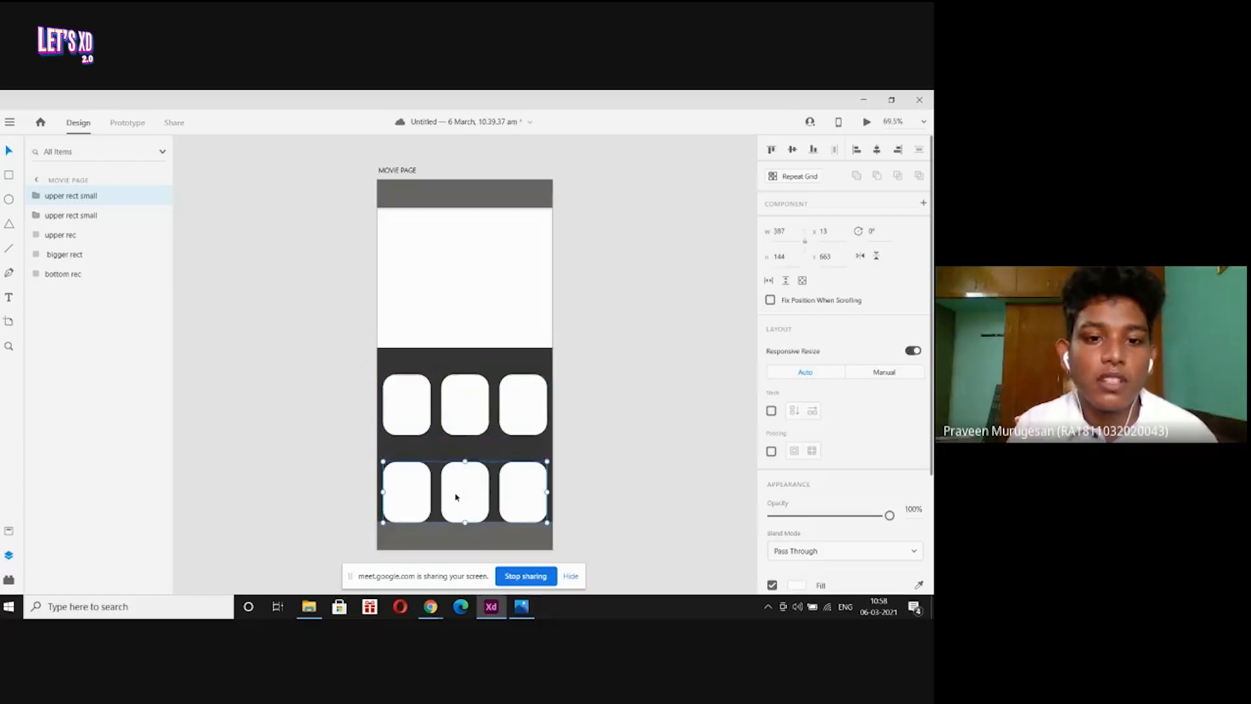
key(ctrl+plus)
key(ctrl+plus)
key(ctrl+plus)
key(ctrl+plus)
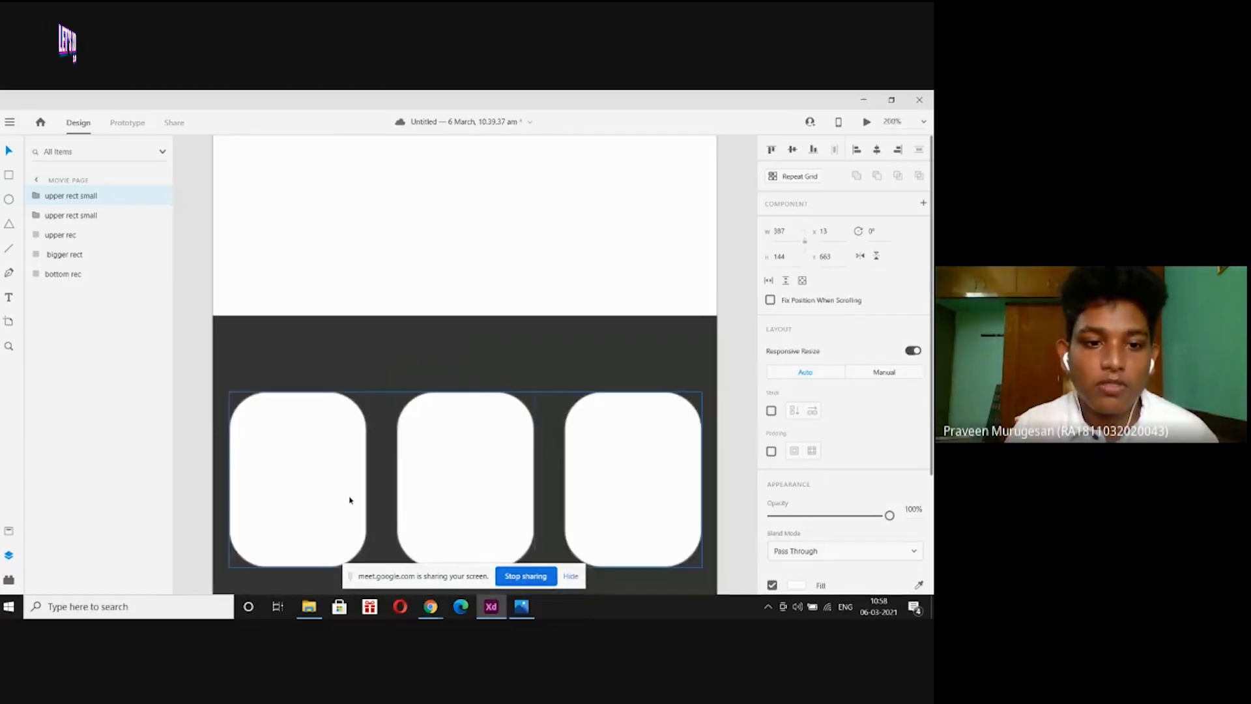
scroll(345, 500, down, 1)
scroll(345, 500, down, 2)
drag(343, 527, 342, 530)
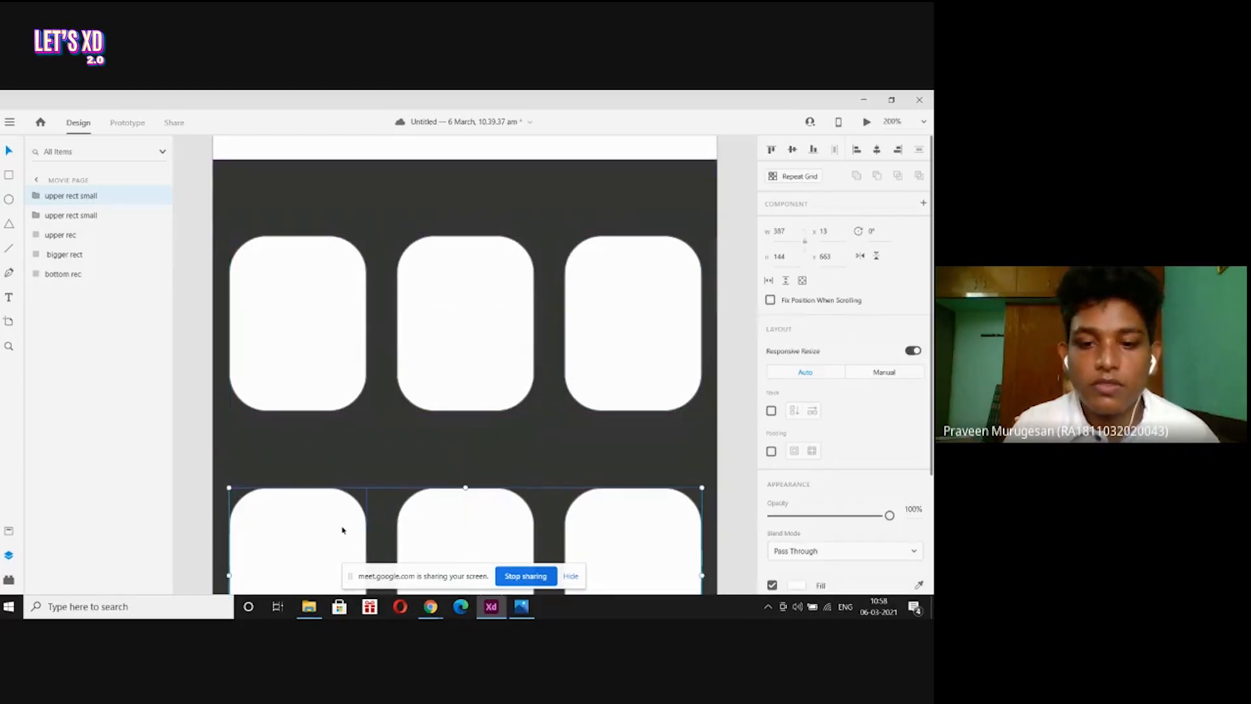
key(ctrl+minus)
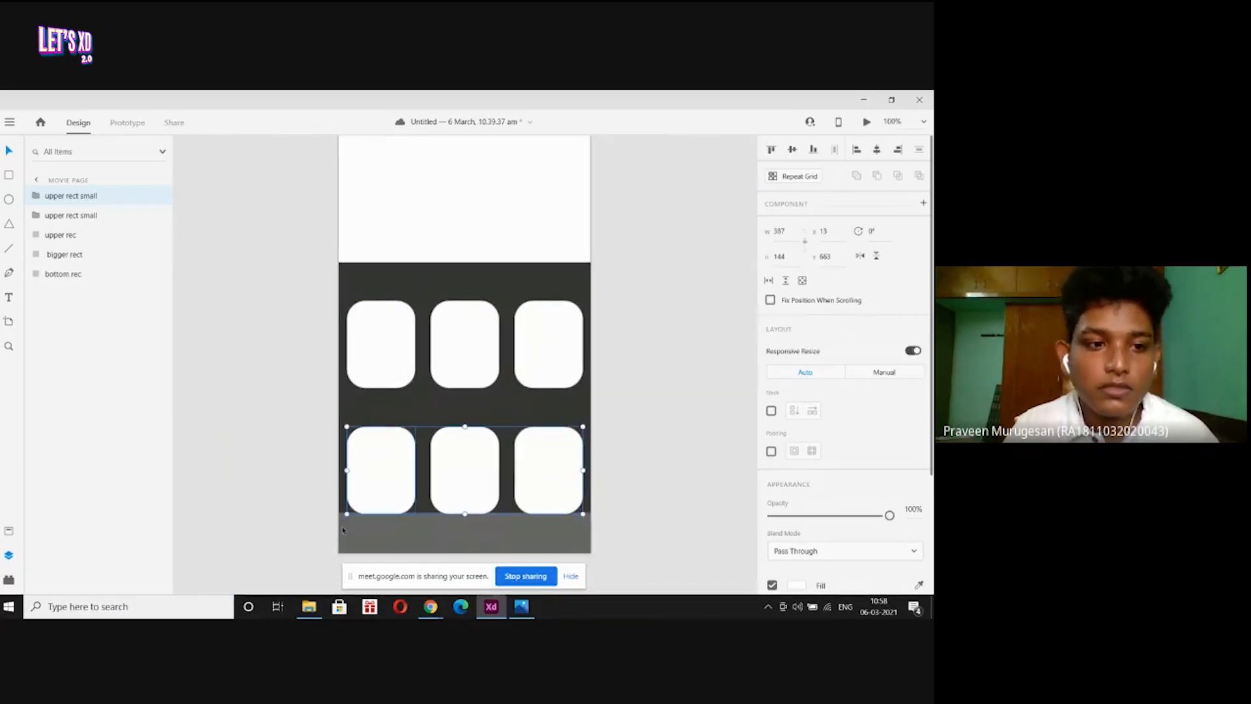
drag(439, 482, 439, 496)
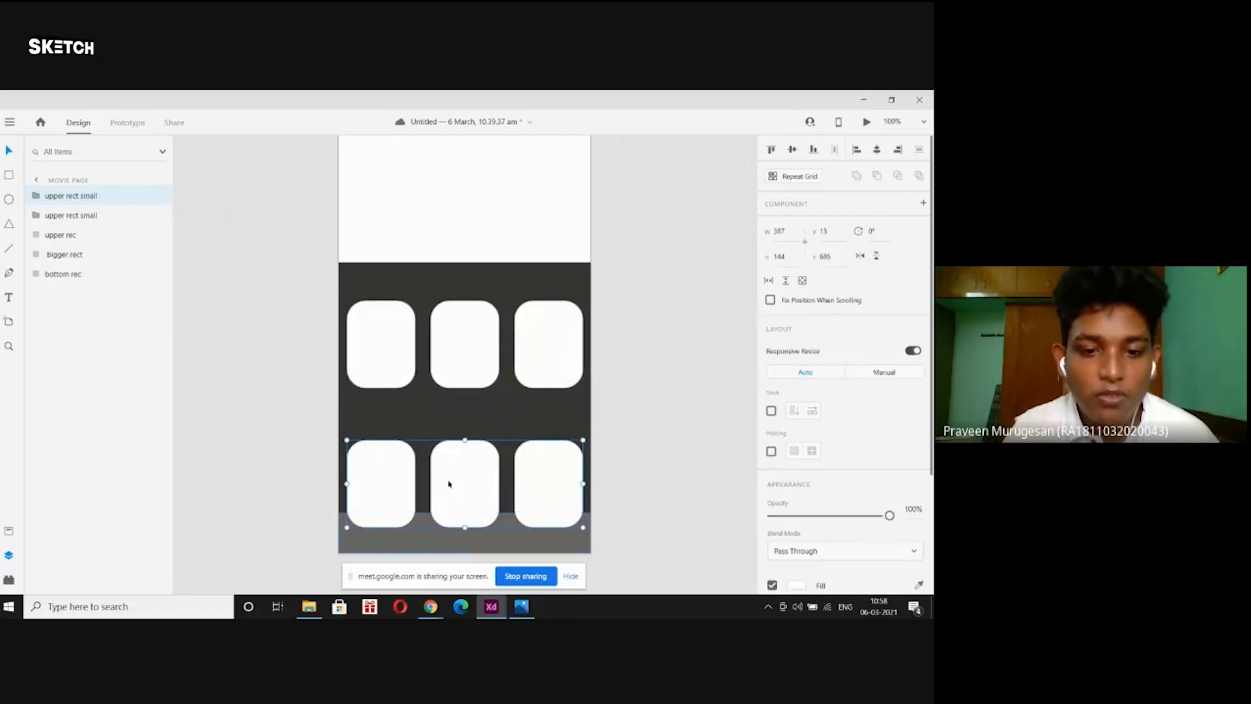
Send the lower row's group behind the grey footer bar, then view page-prime.jpg in Photos.
click(436, 537)
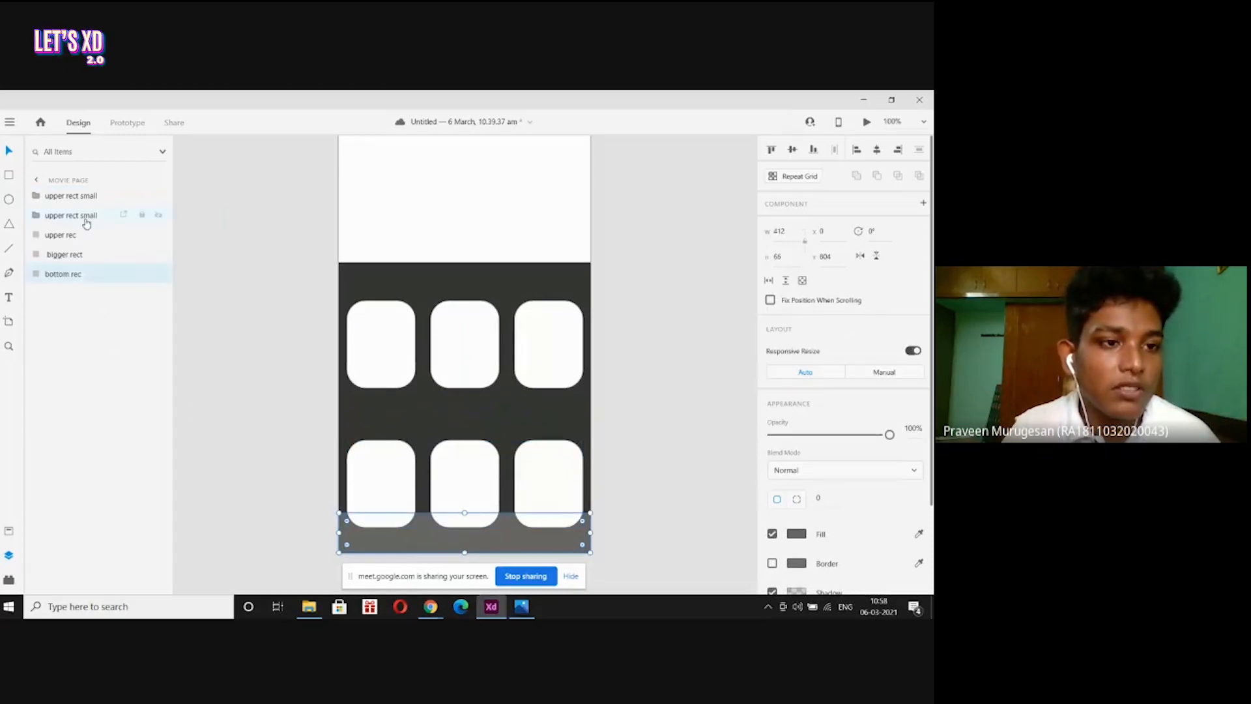
click(87, 222)
click(94, 197)
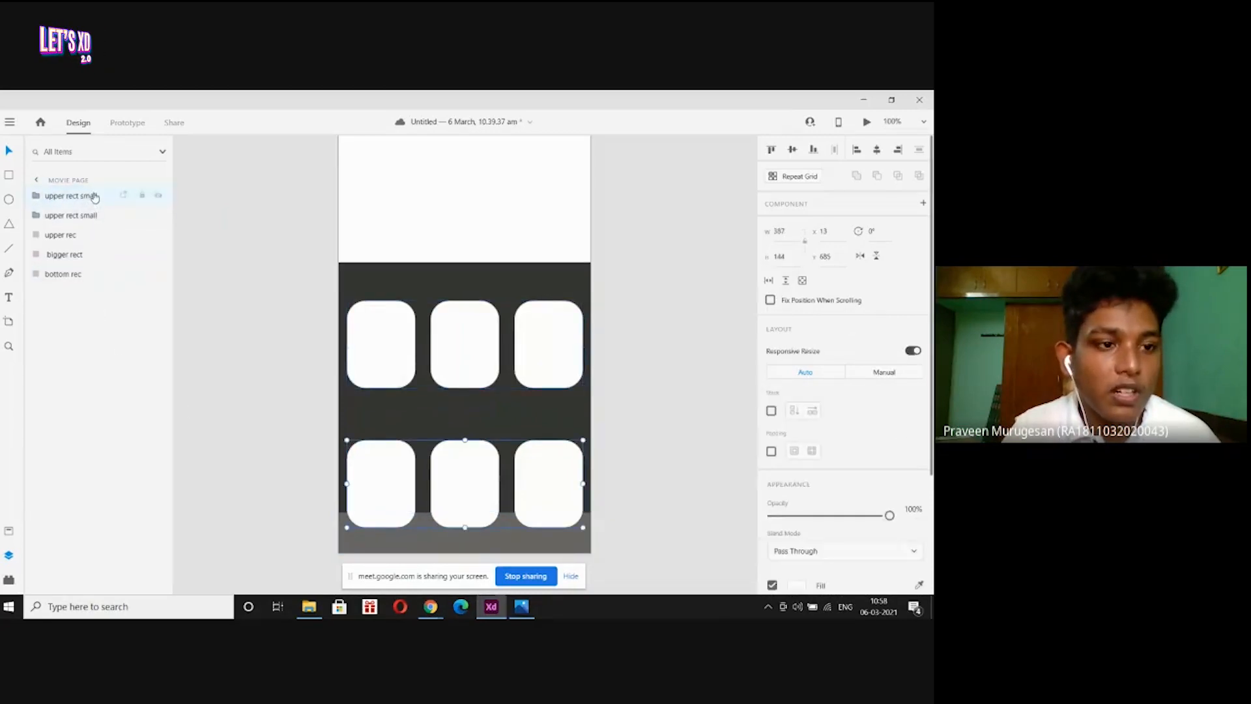
drag(94, 197, 90, 286)
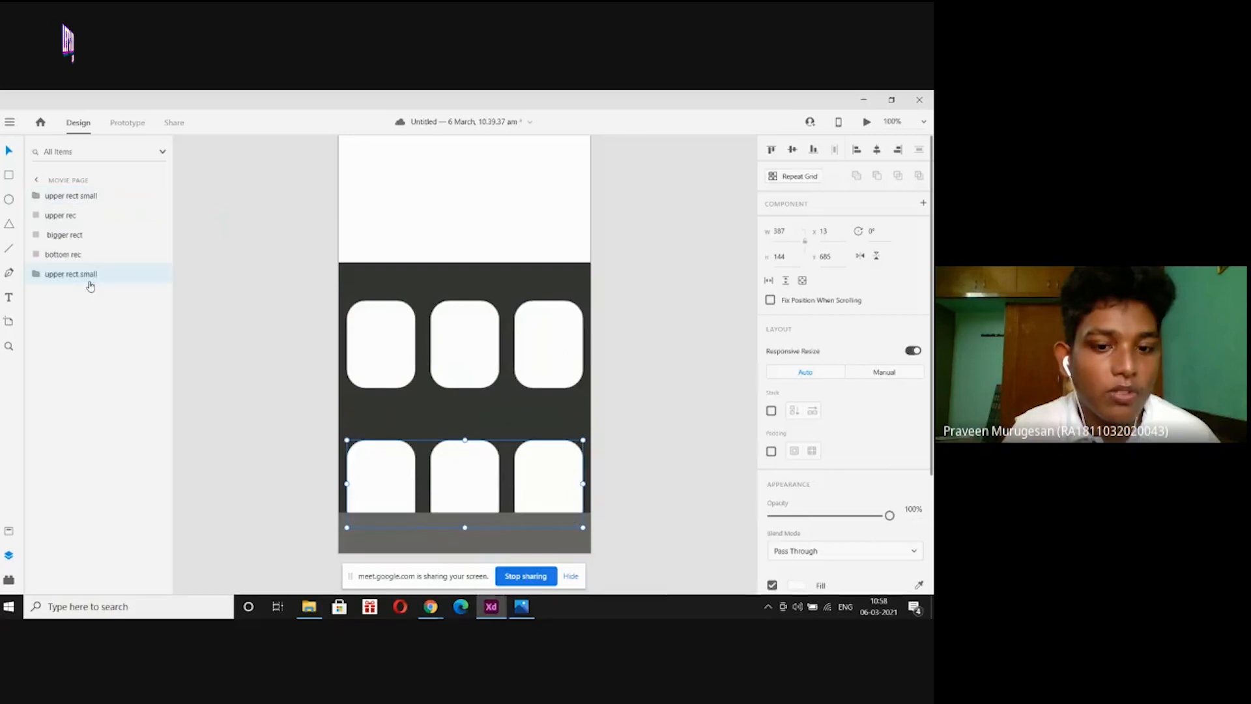
click(317, 470)
key(ctrl+minus)
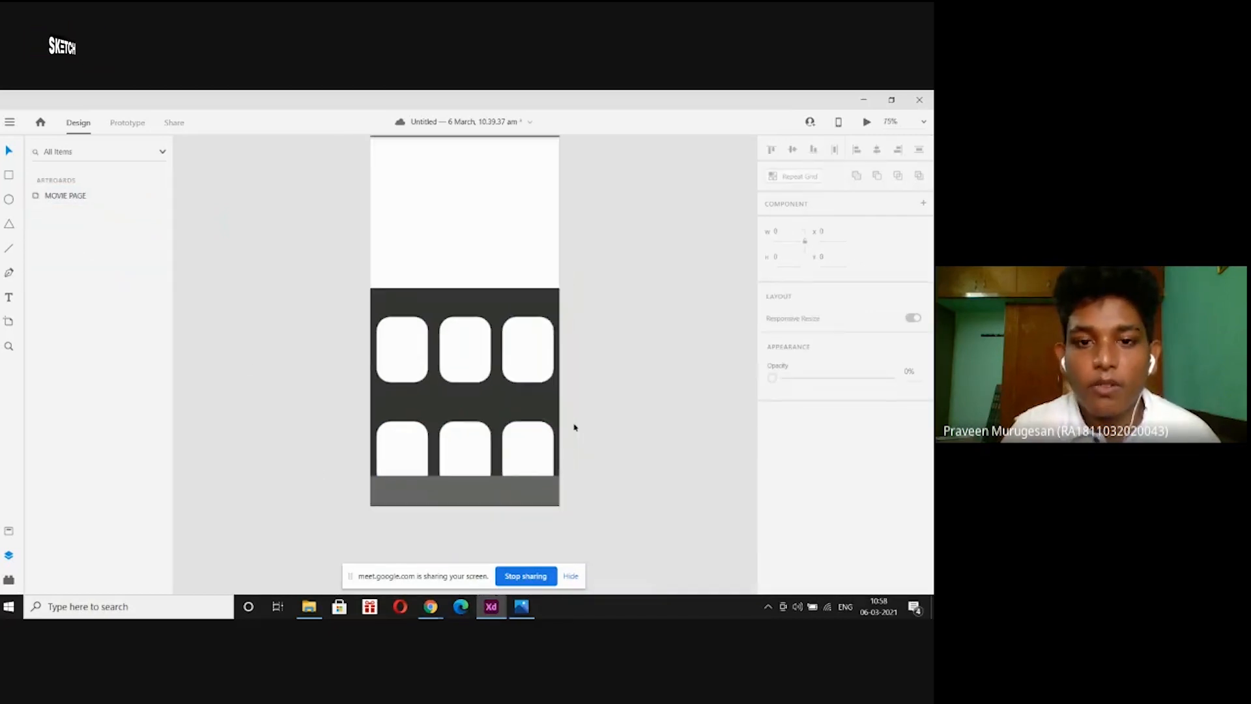
scroll(574, 426, up, 2)
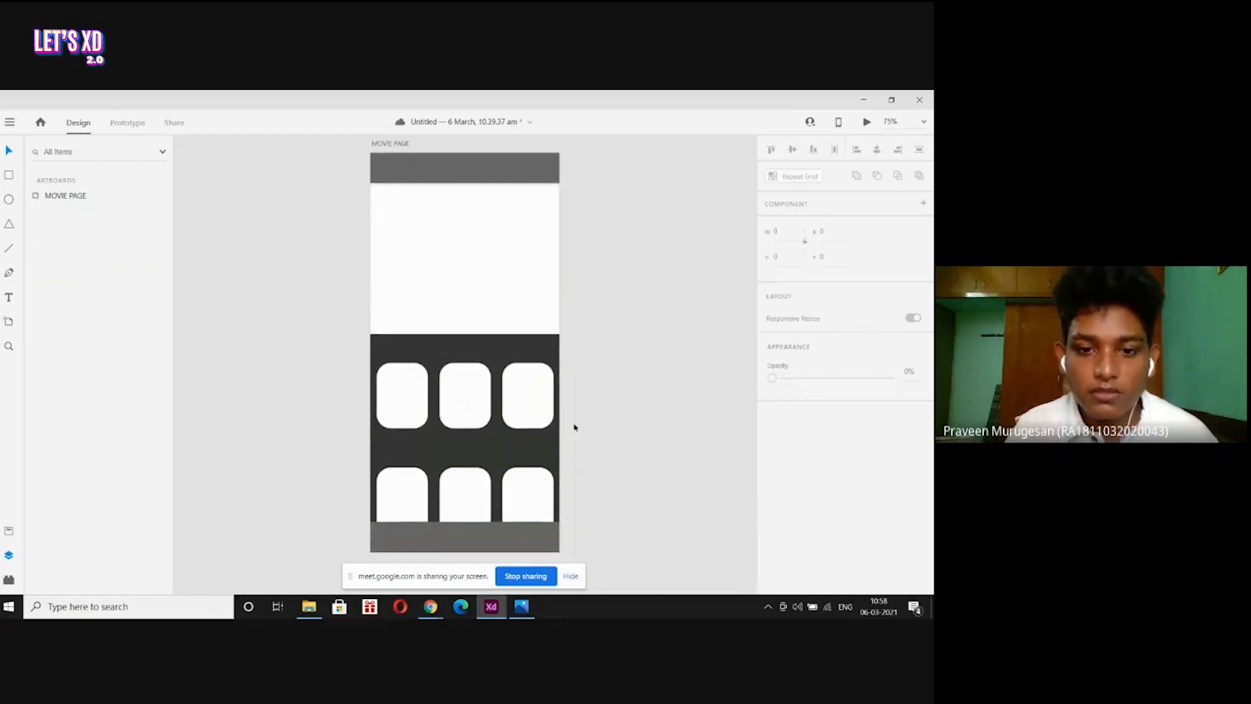
click(521, 606)
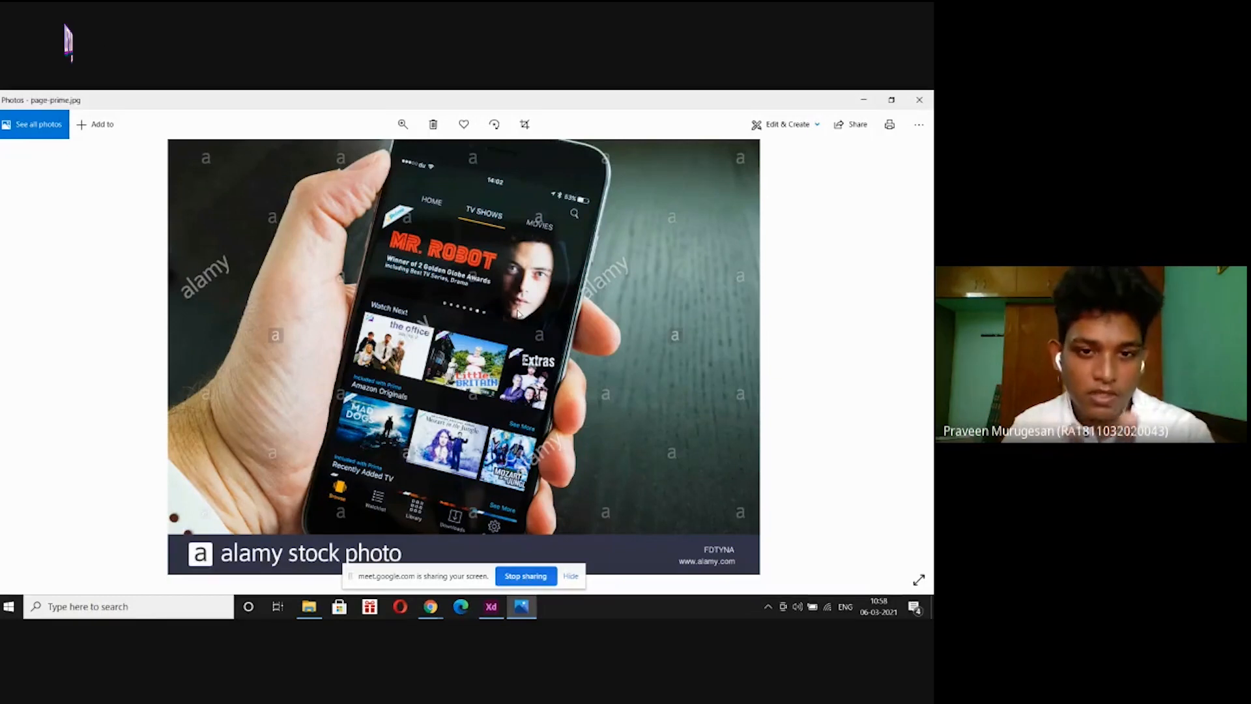
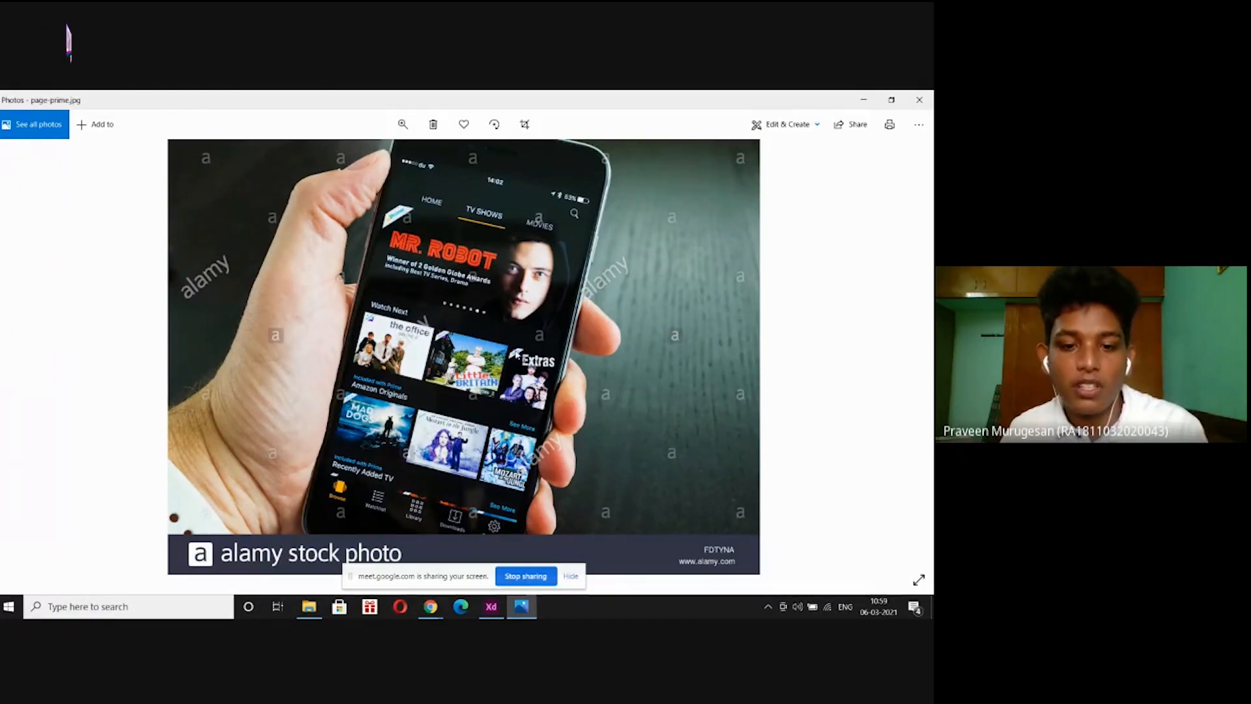
Zoom out on the MOVIE PAGE design, then hide XD and Photos to reveal the lets xd folder.
click(491, 606)
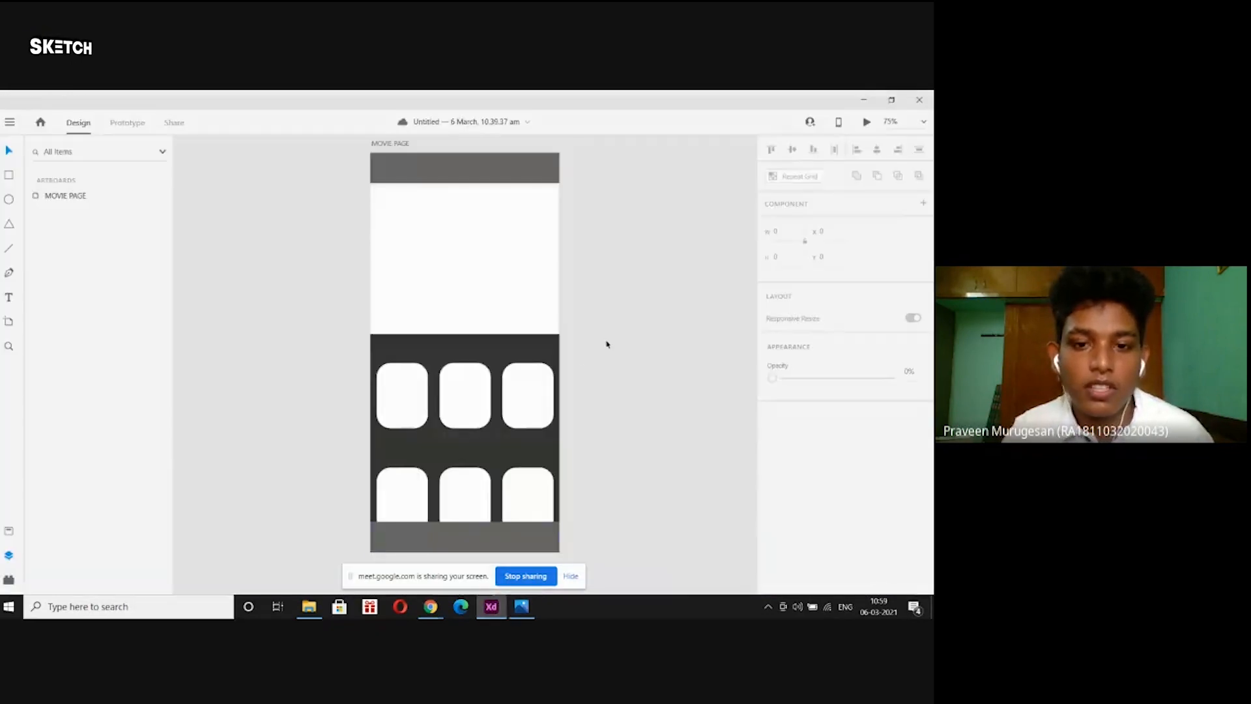
key(ctrl+minus)
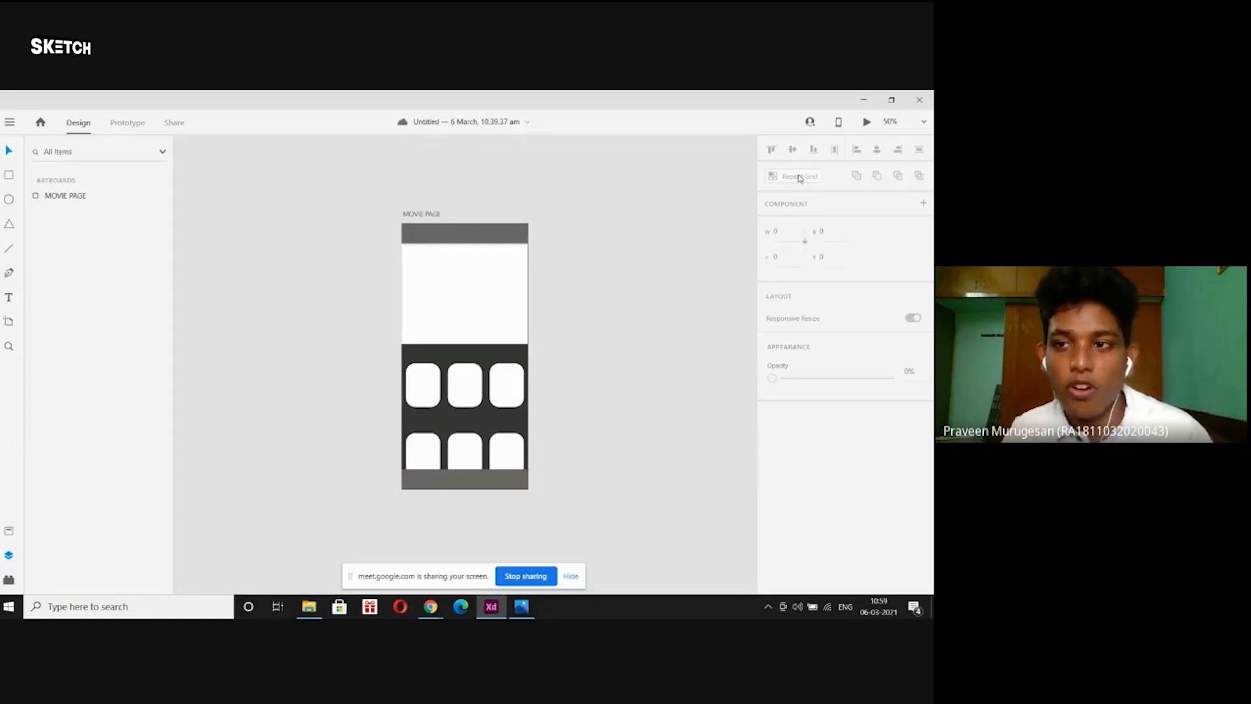
click(862, 100)
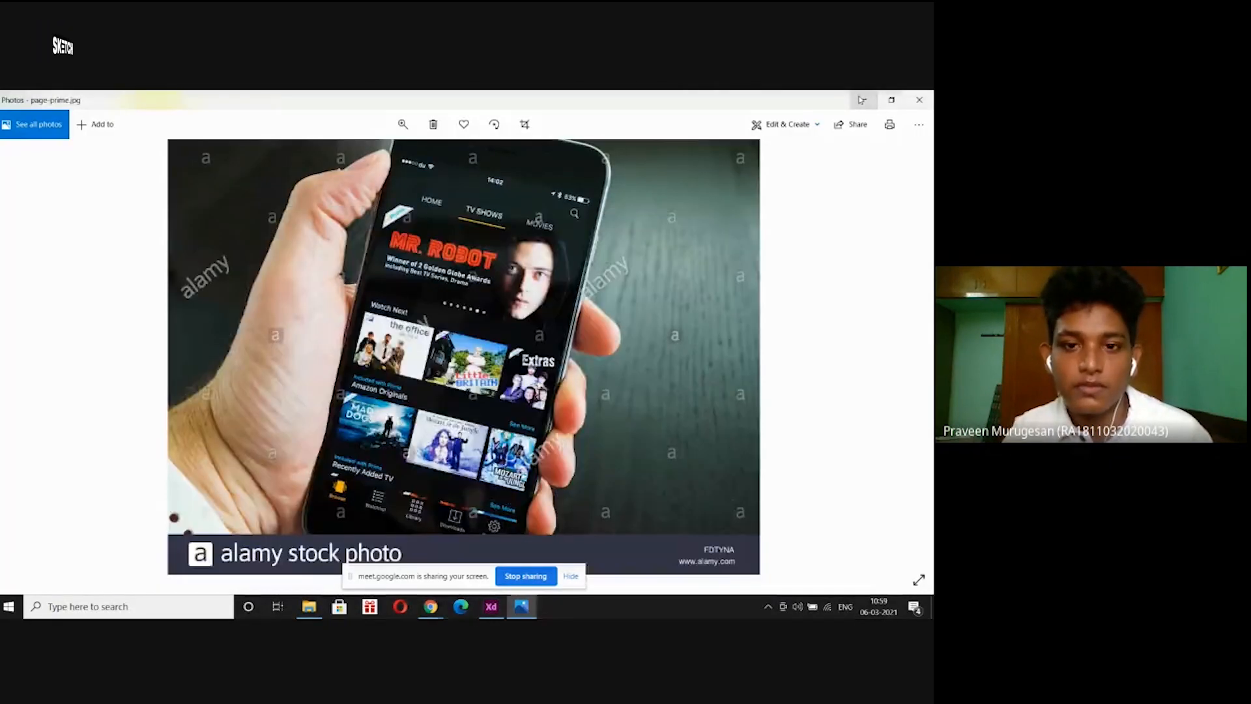
click(863, 99)
Open the movie posters folder and drag the Witcher poster toward Adobe XD.
click(102, 191)
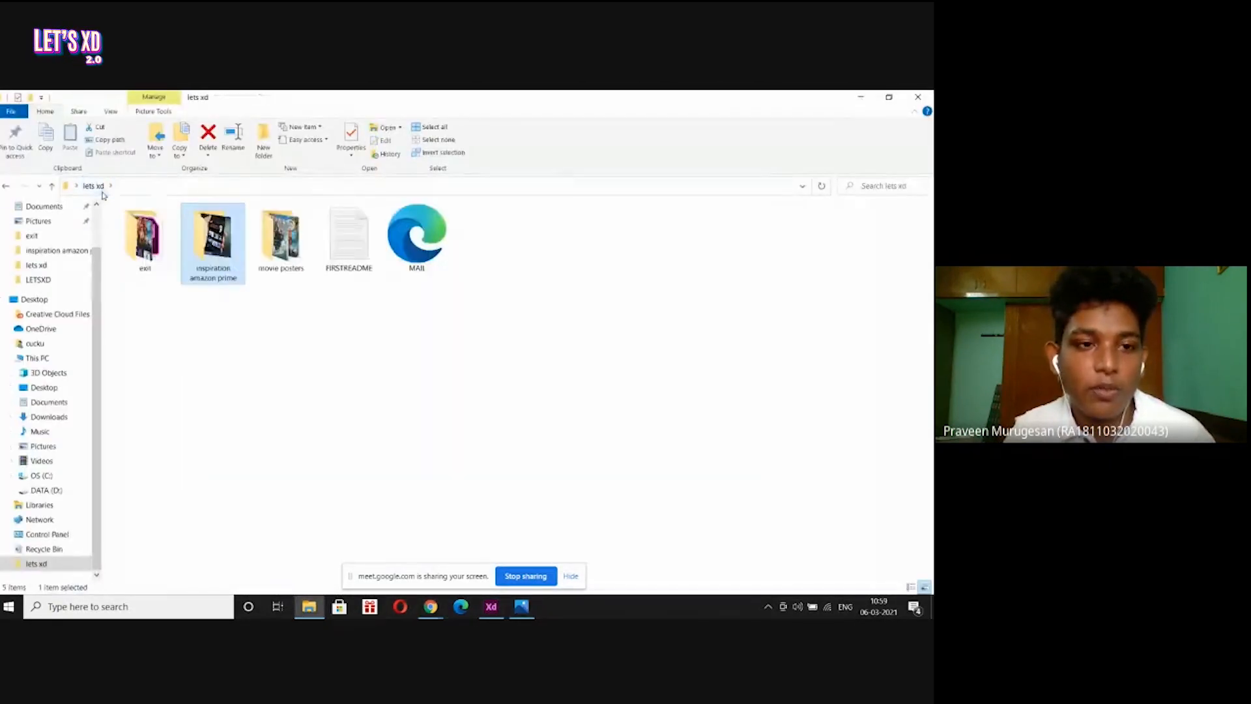
click(222, 391)
double_click(281, 241)
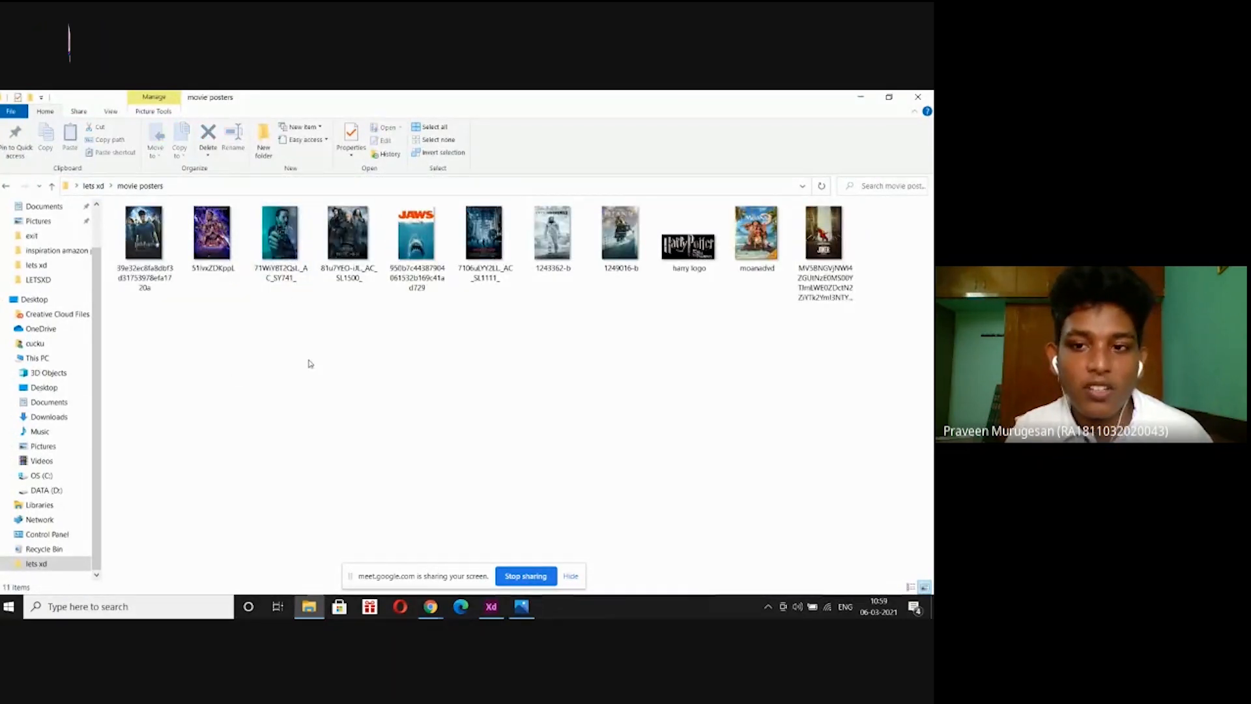
drag(347, 241, 463, 503)
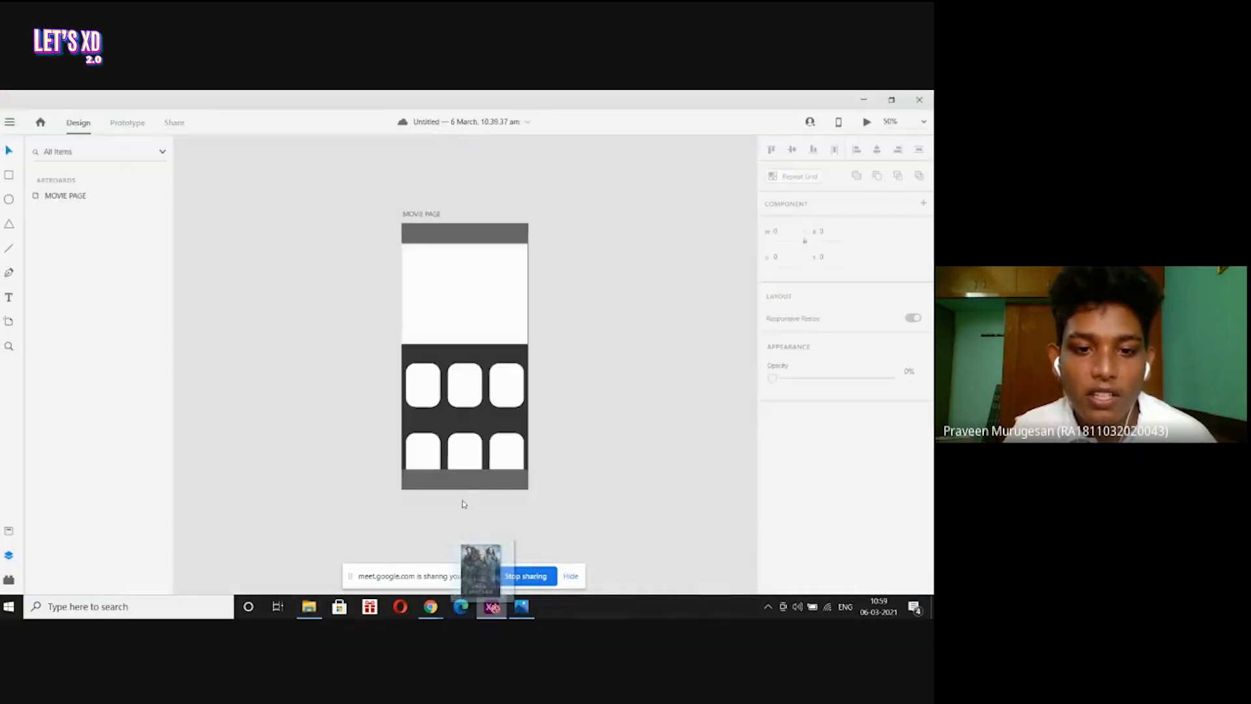
Place the Witcher poster into the first rounded card and compare it with the reference at 100%.
drag(445, 429, 422, 386)
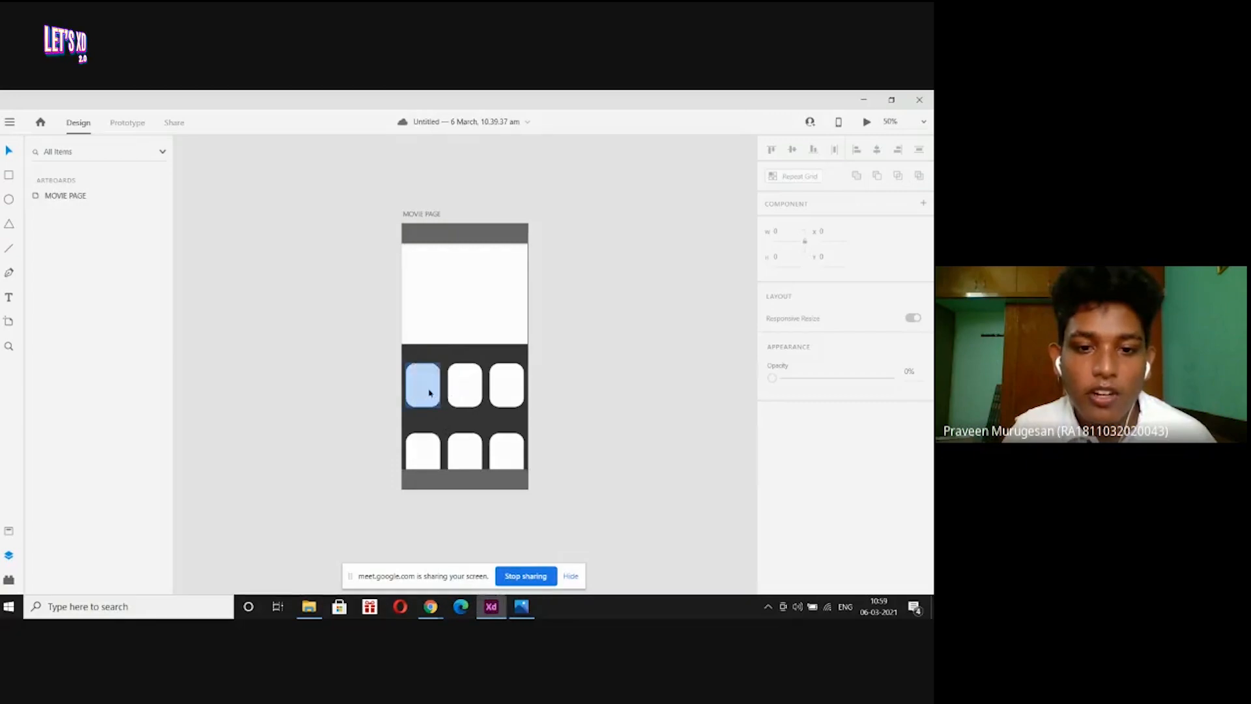
click(570, 369)
key(ctrl+1)
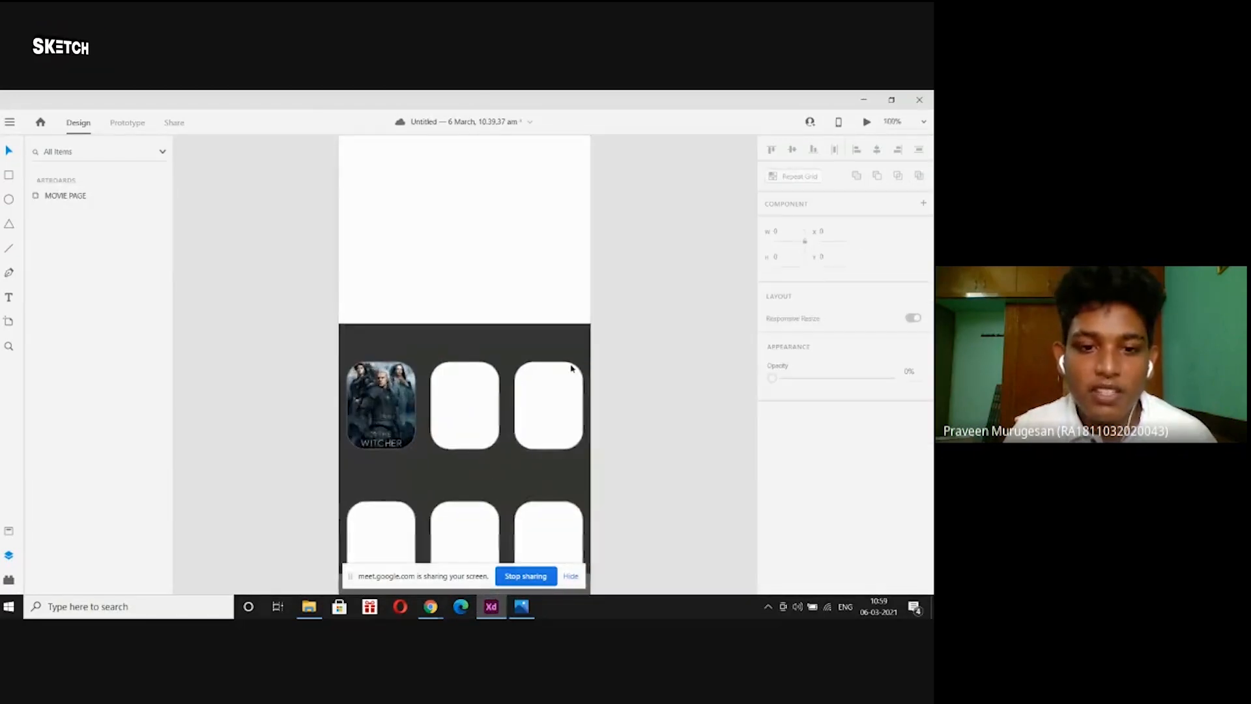
scroll(571, 369, down, 3)
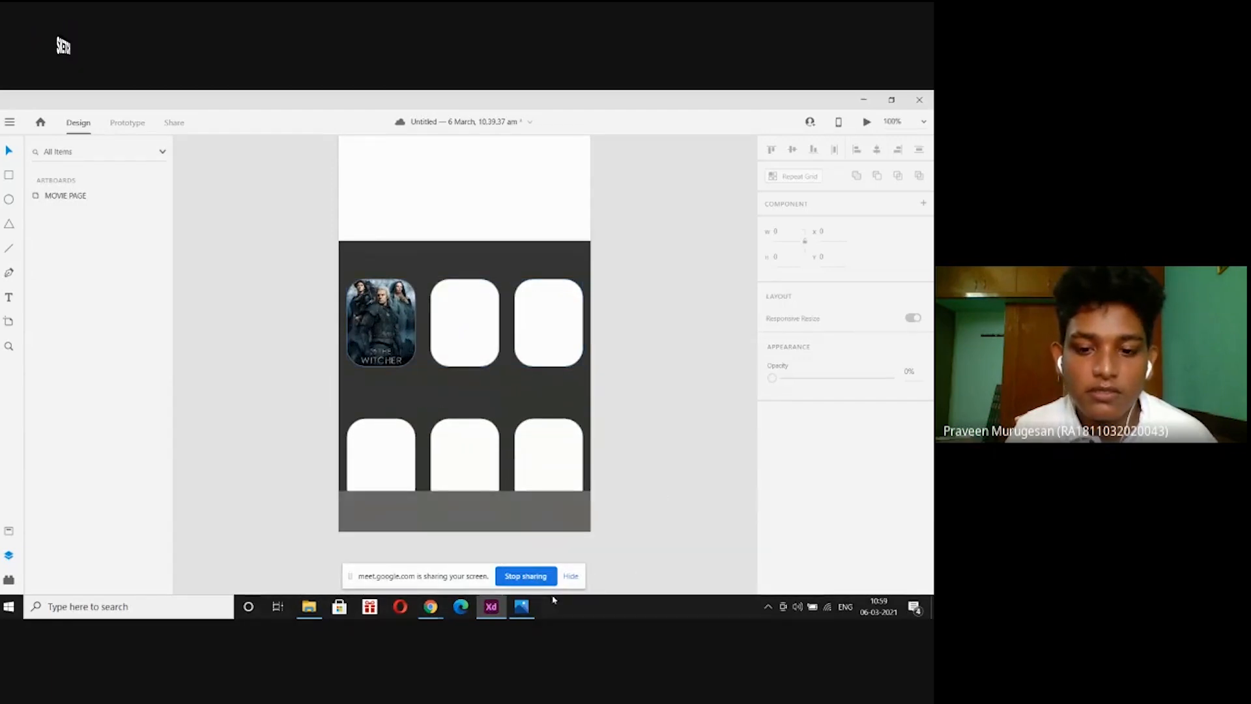
click(521, 606)
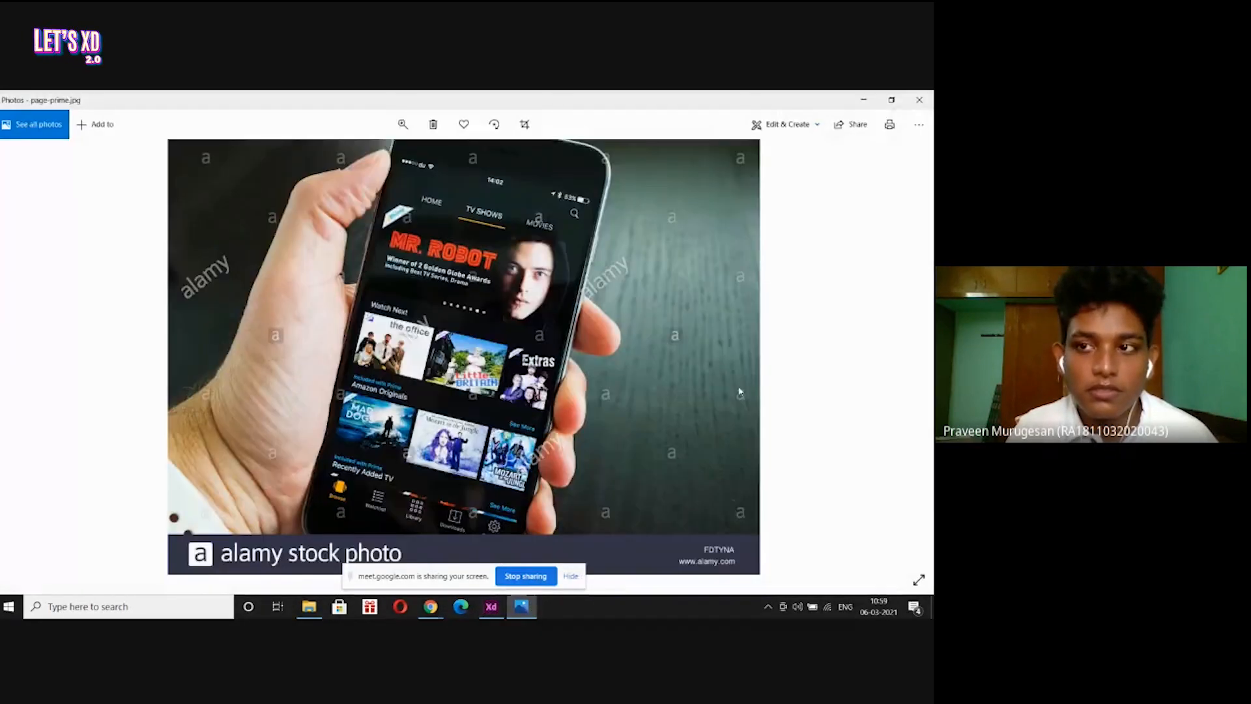
click(869, 101)
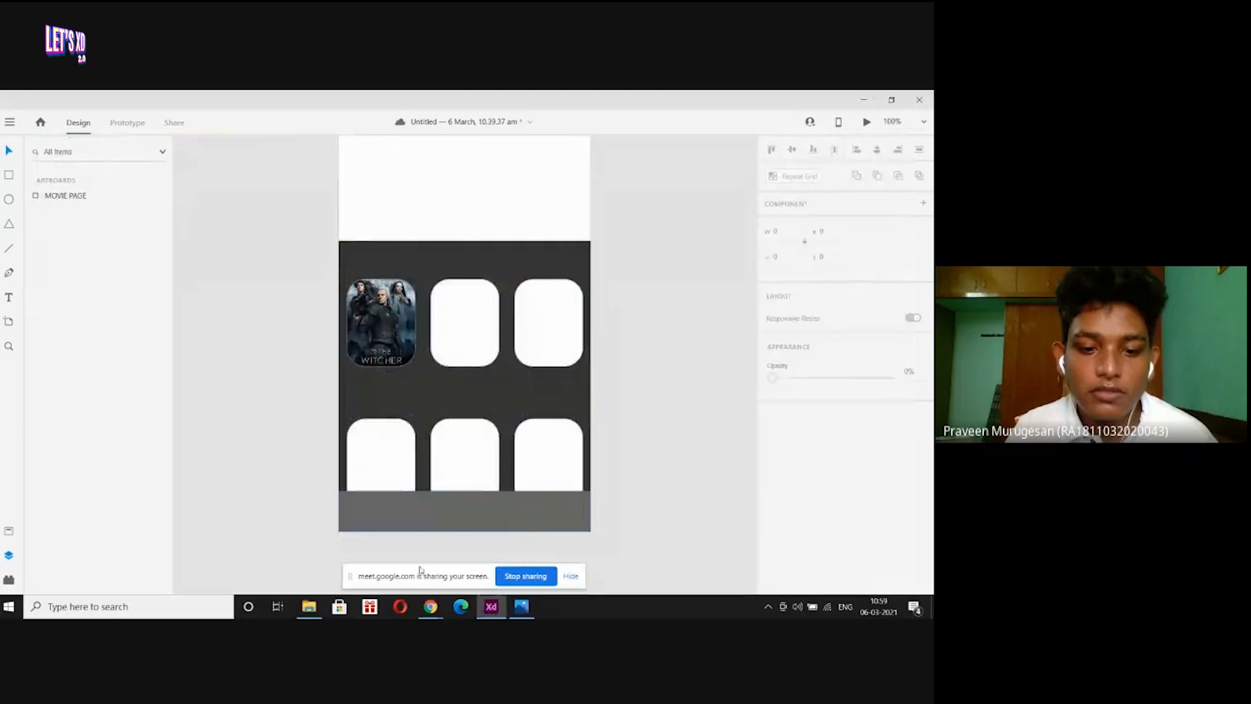
Fill the second and third top cards with the JAWS and 1243362-b posters.
click(309, 606)
click(410, 238)
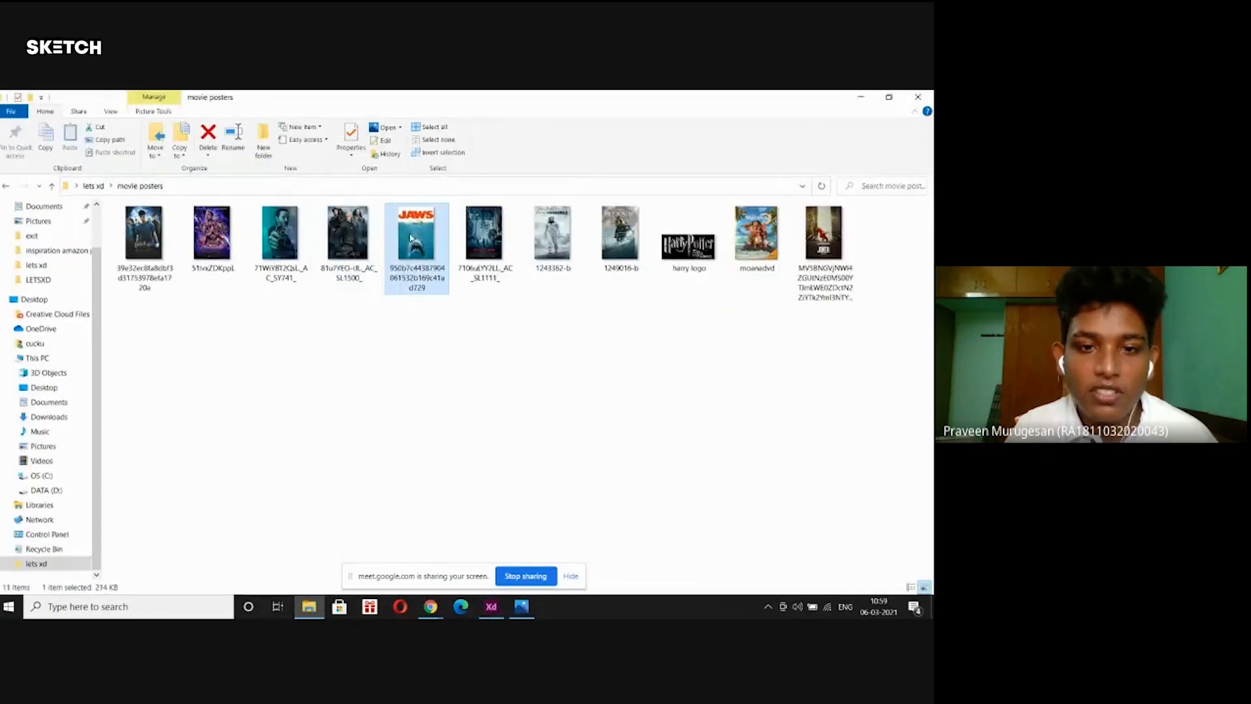
drag(411, 238, 477, 350)
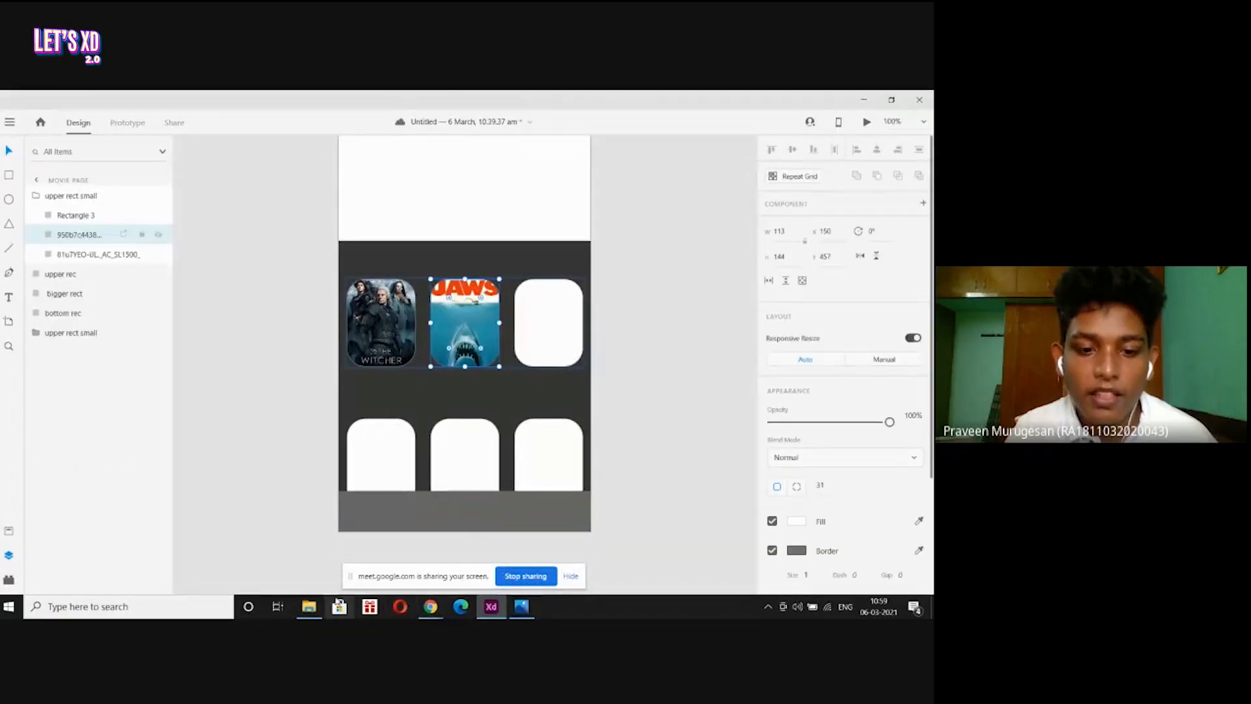
click(309, 606)
drag(552, 234, 536, 350)
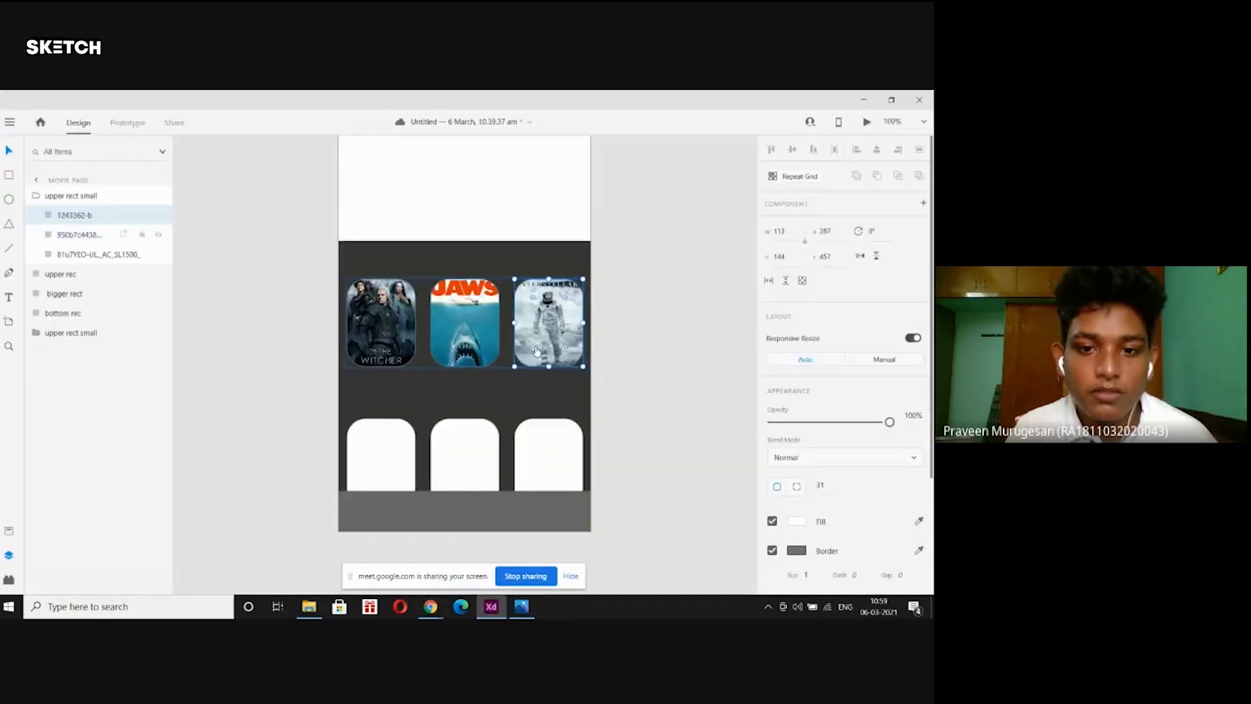
Fill the bottom row of cards with the 7106uLYY2LL, Avengers and Joker posters.
mouse_move(424, 609)
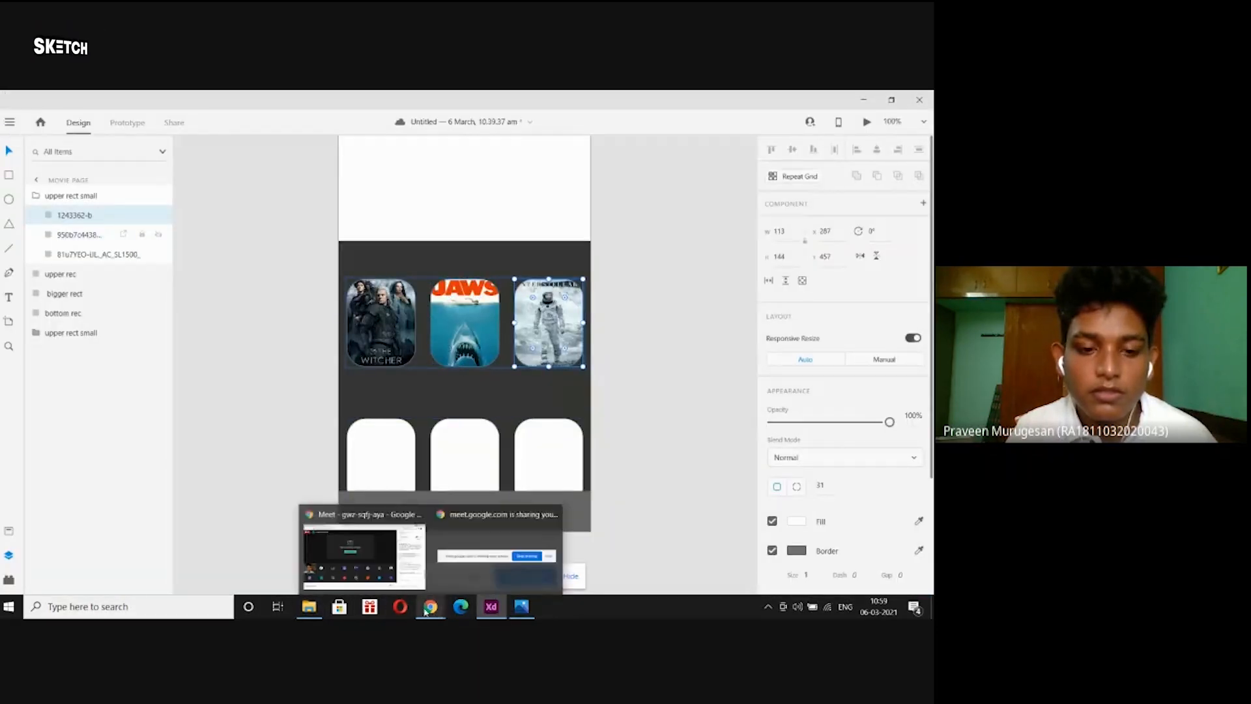
click(308, 606)
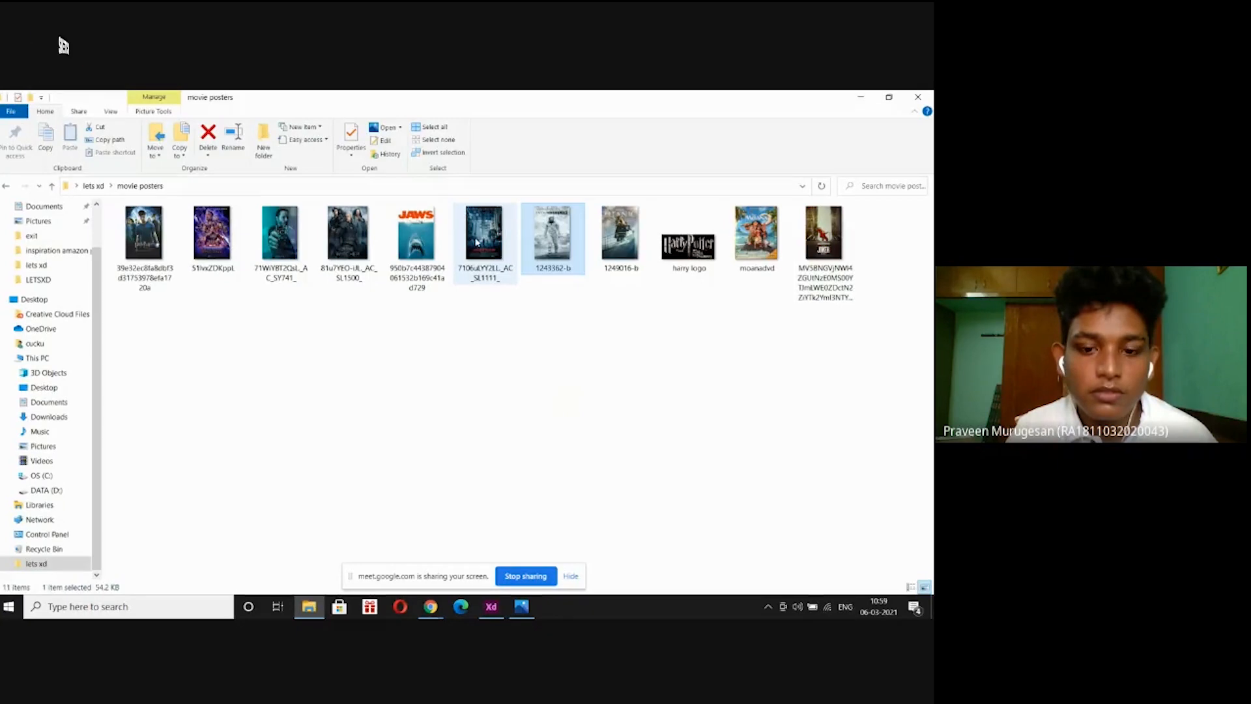
drag(477, 242, 411, 482)
mouse_move(441, 606)
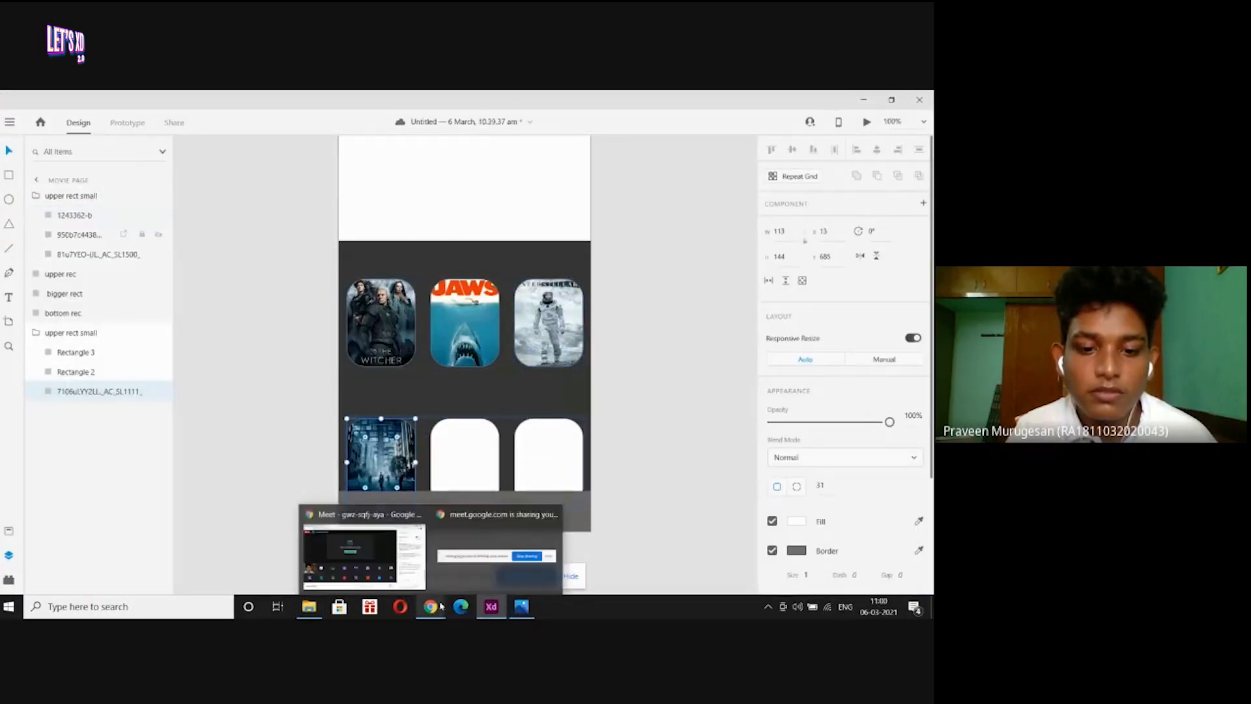
click(309, 606)
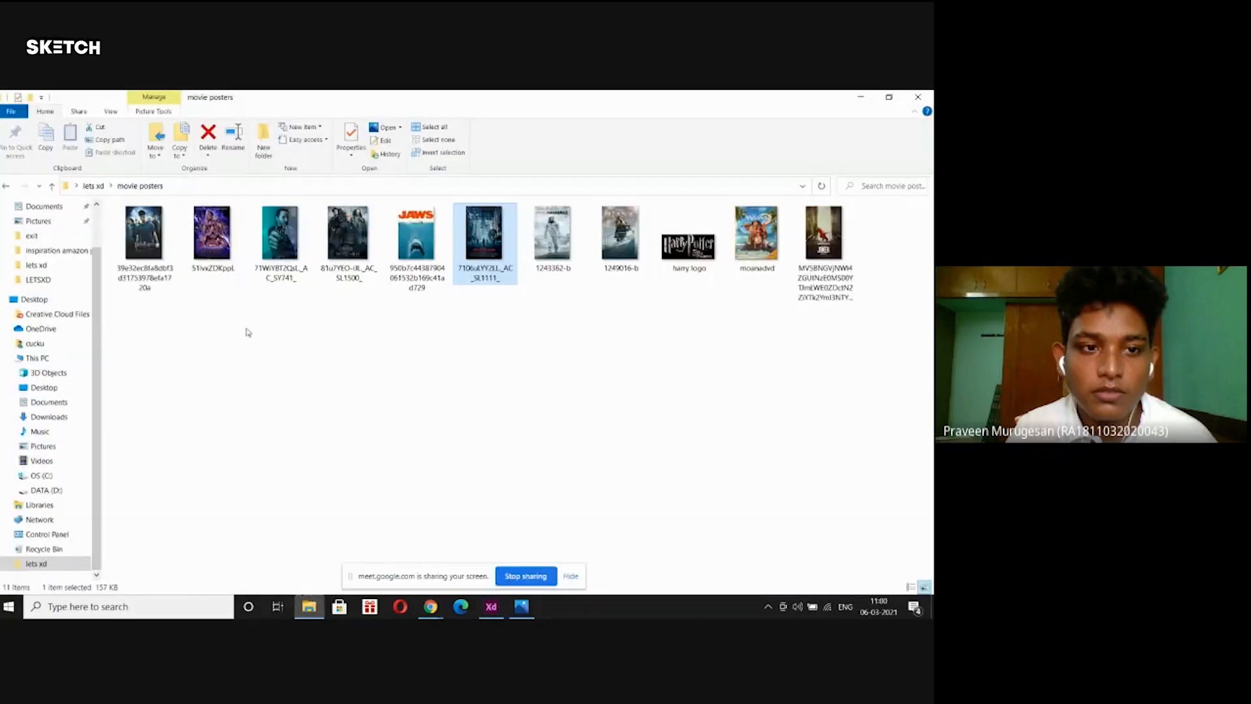
drag(212, 235, 466, 456)
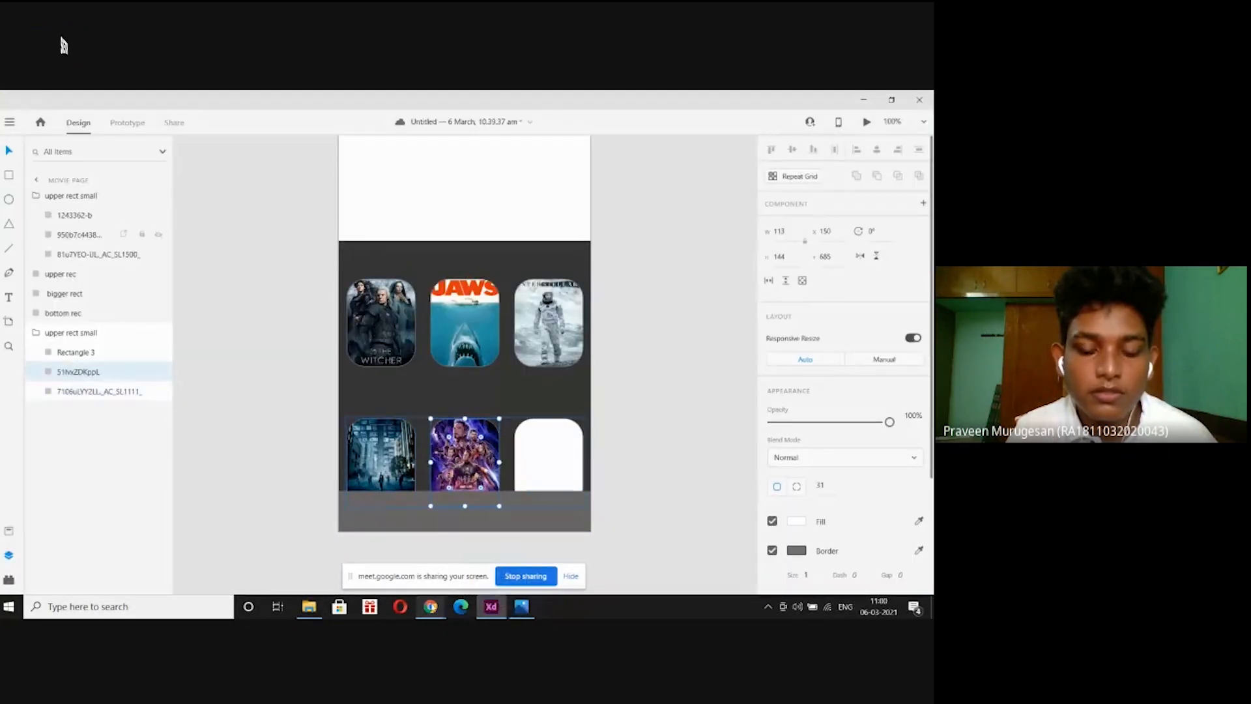
mouse_move(312, 589)
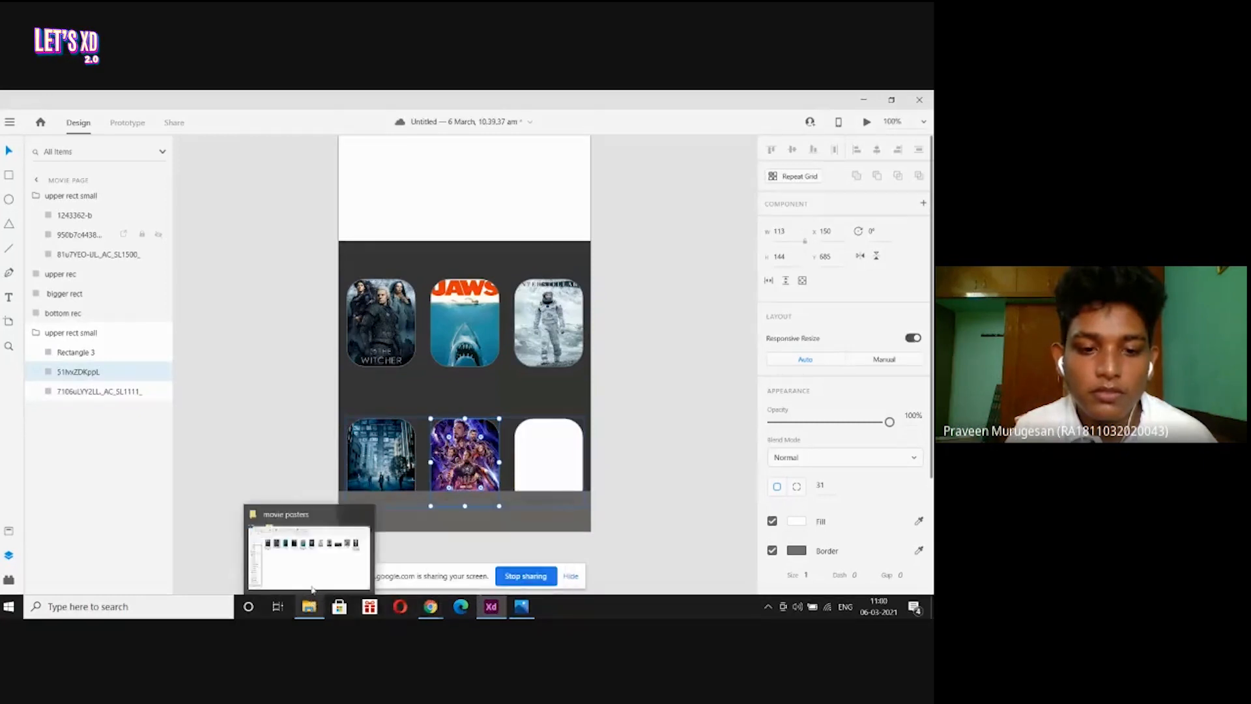
click(312, 568)
click(821, 250)
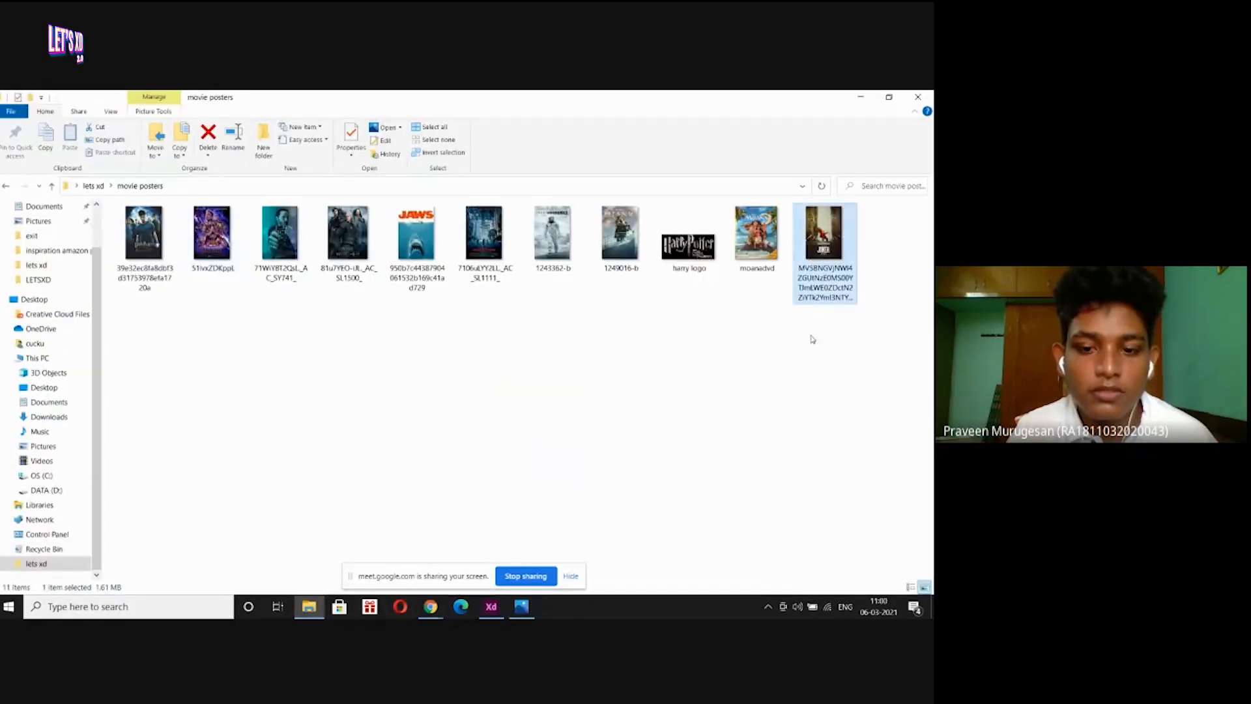
drag(823, 235, 549, 456)
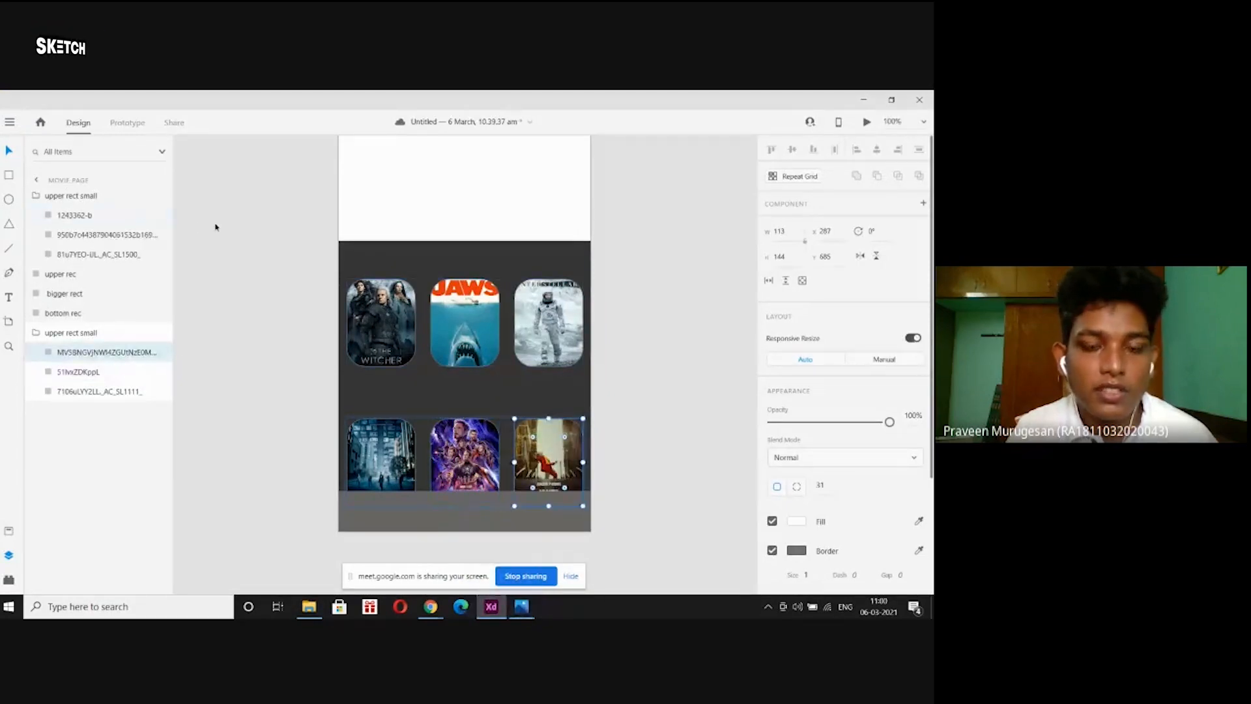
click(249, 230)
key(ctrl+minus)
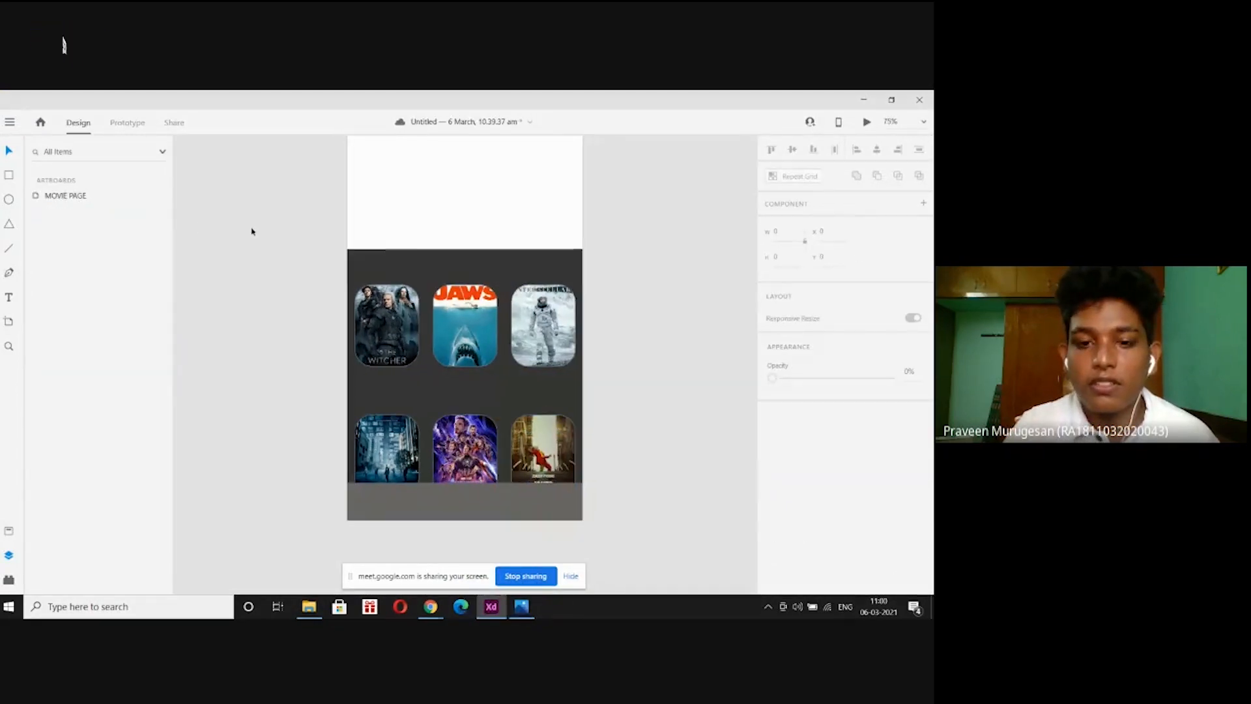
scroll(253, 232, up, 1)
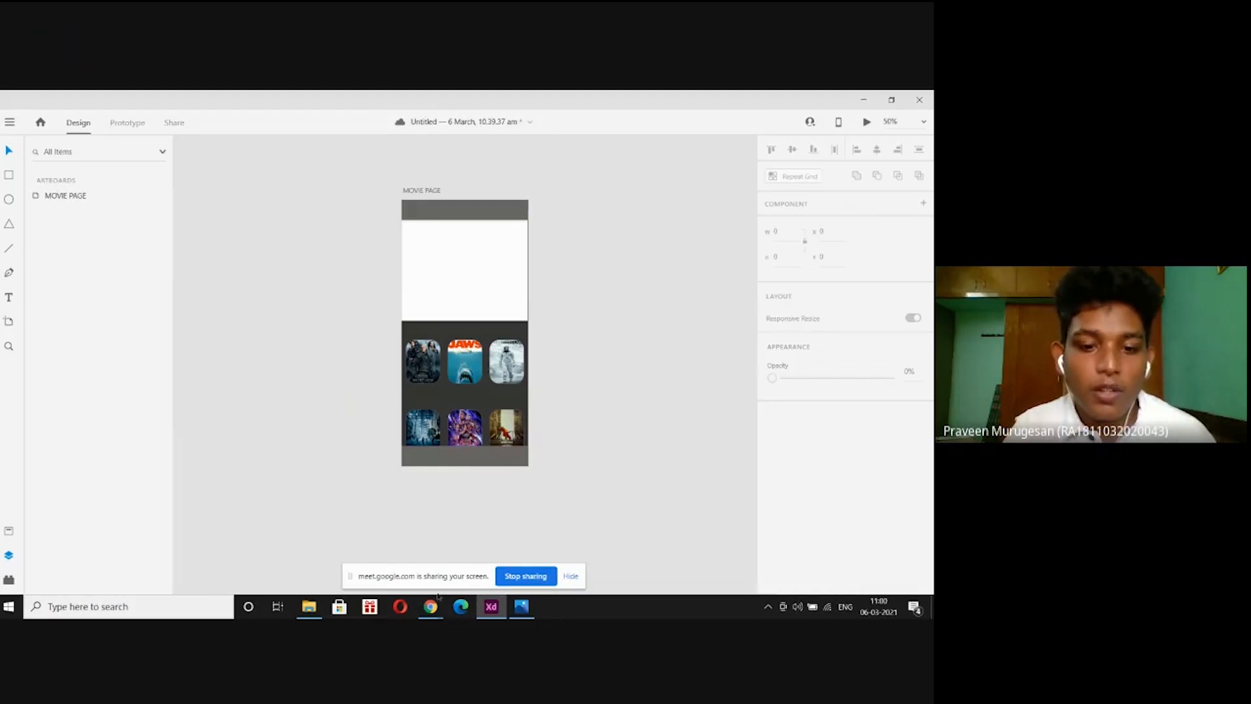
mouse_move(430, 606)
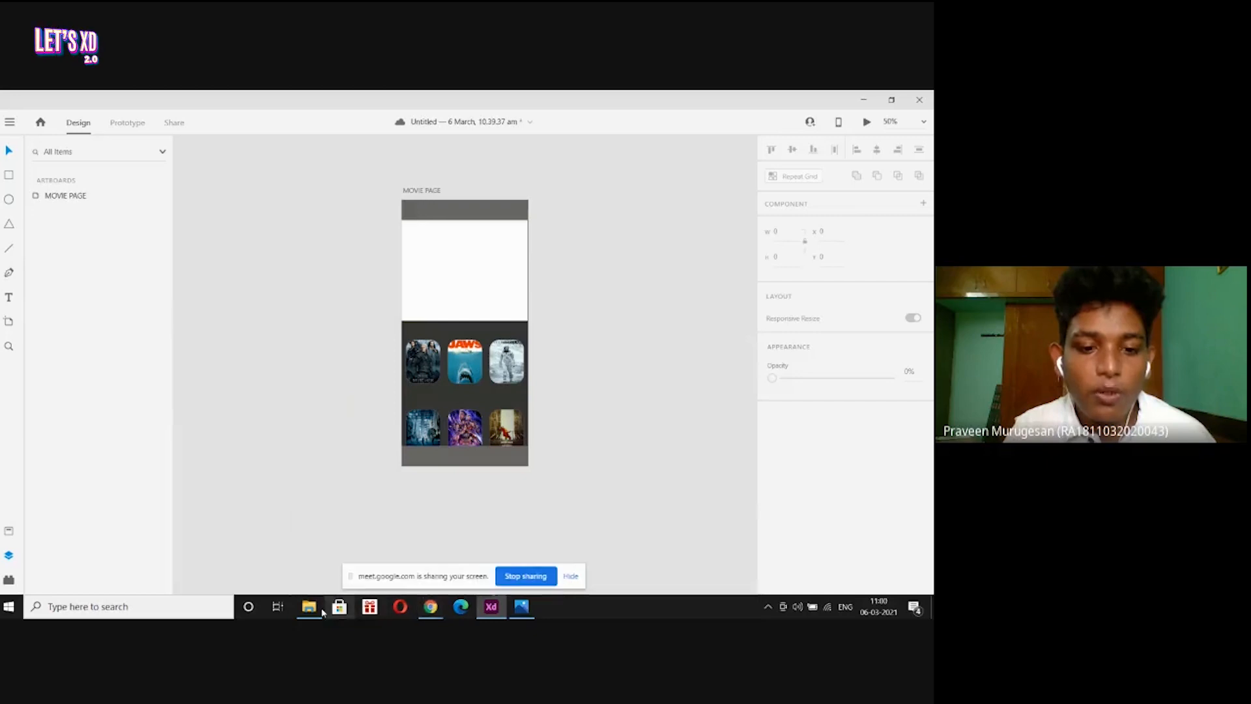
mouse_move(309, 605)
click(320, 583)
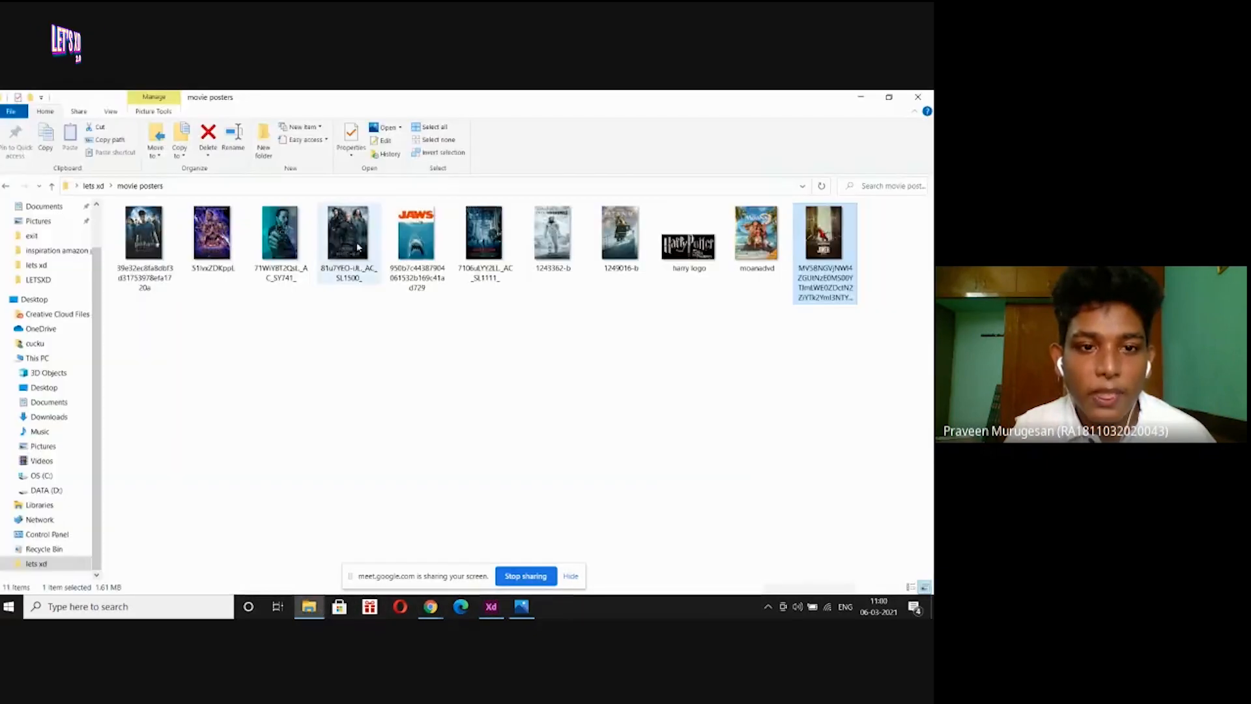
drag(349, 241, 394, 323)
drag(453, 393, 477, 256)
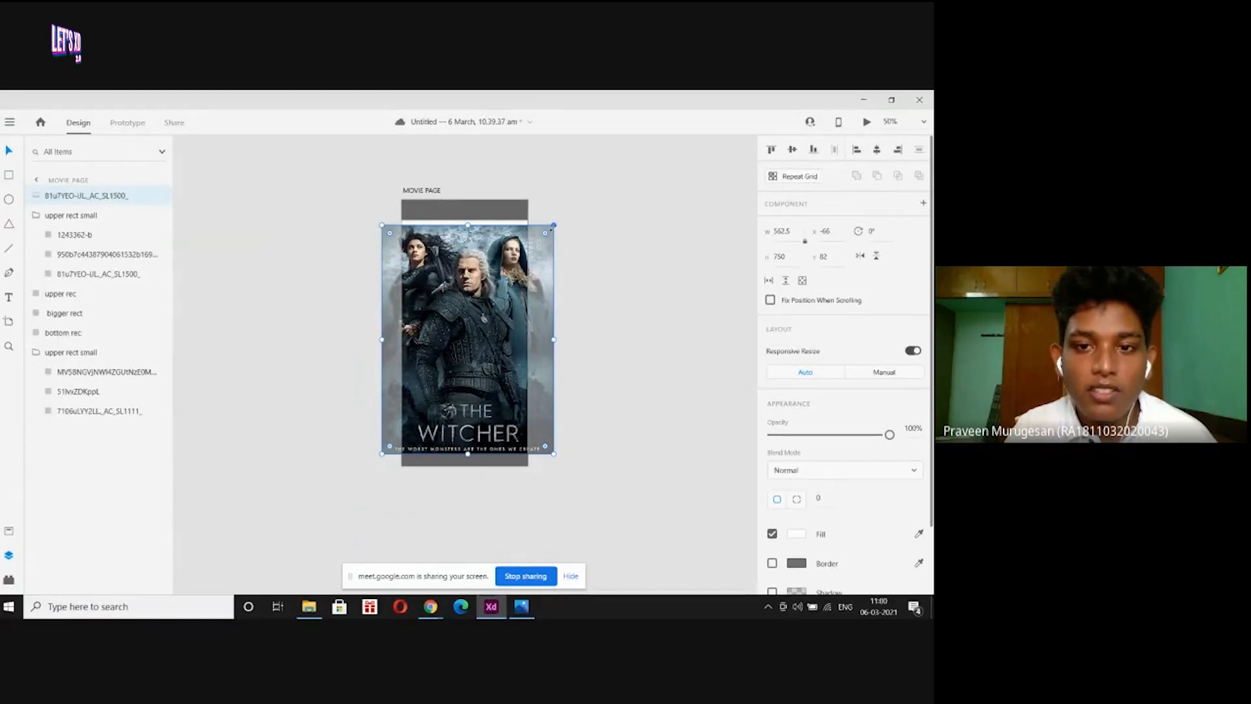
drag(553, 225, 425, 353)
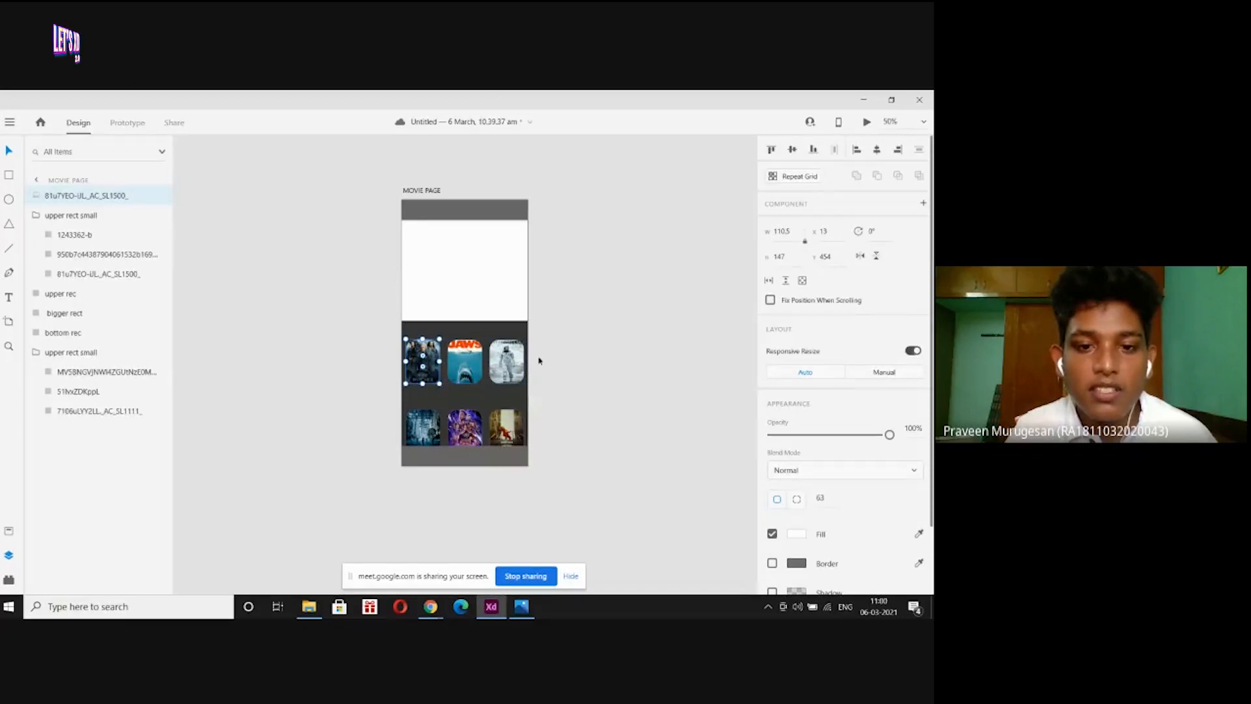
drag(422, 360, 330, 364)
key(Delete)
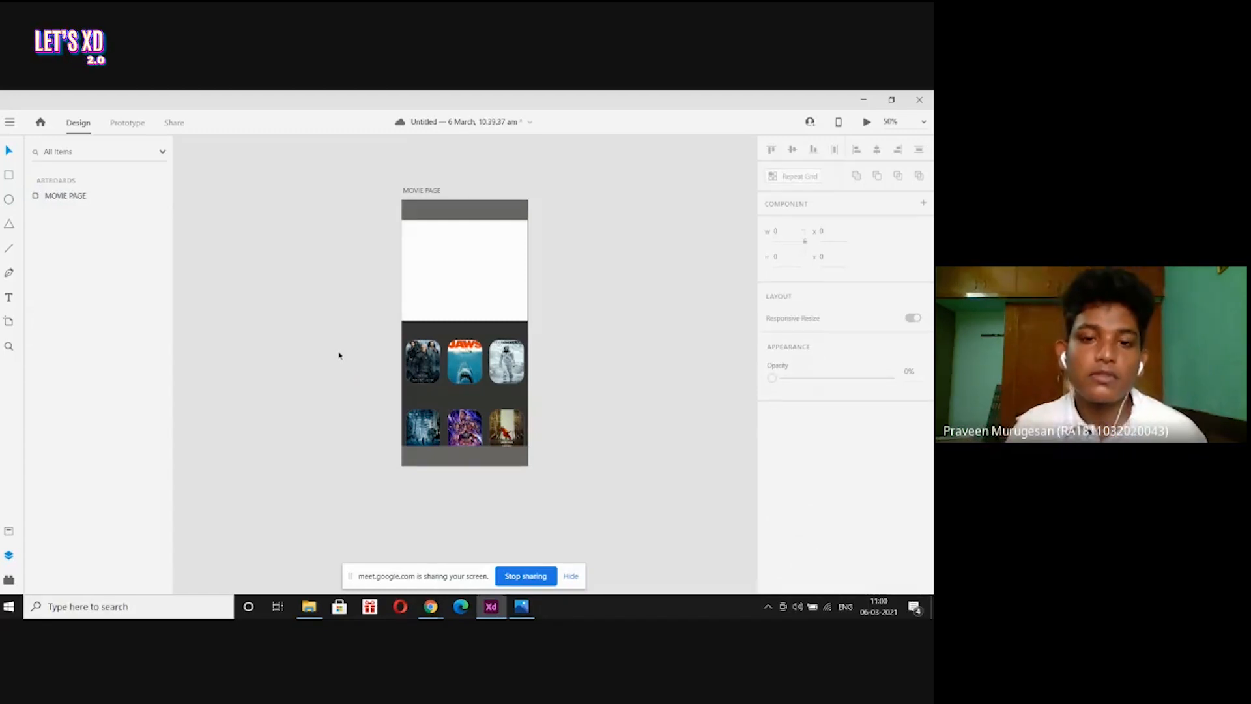
Select the white banner rectangle, then bring up page-prime.jpg in Photos for reference.
click(471, 284)
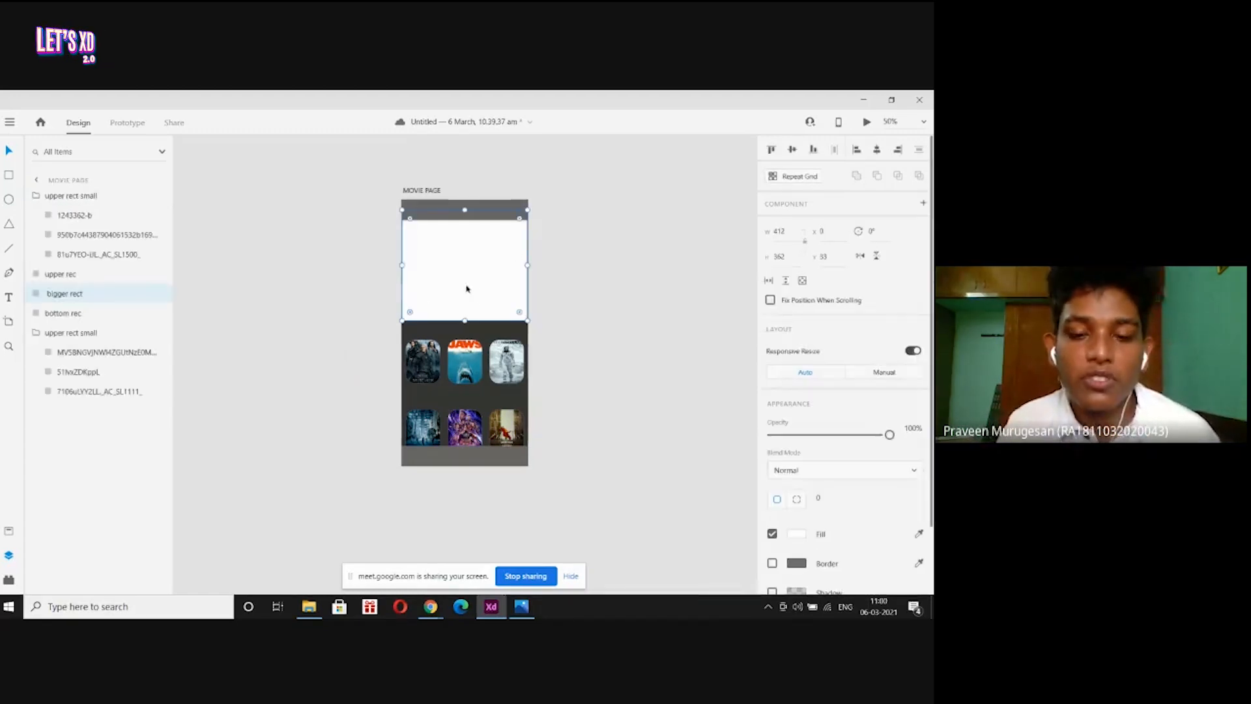
click(596, 282)
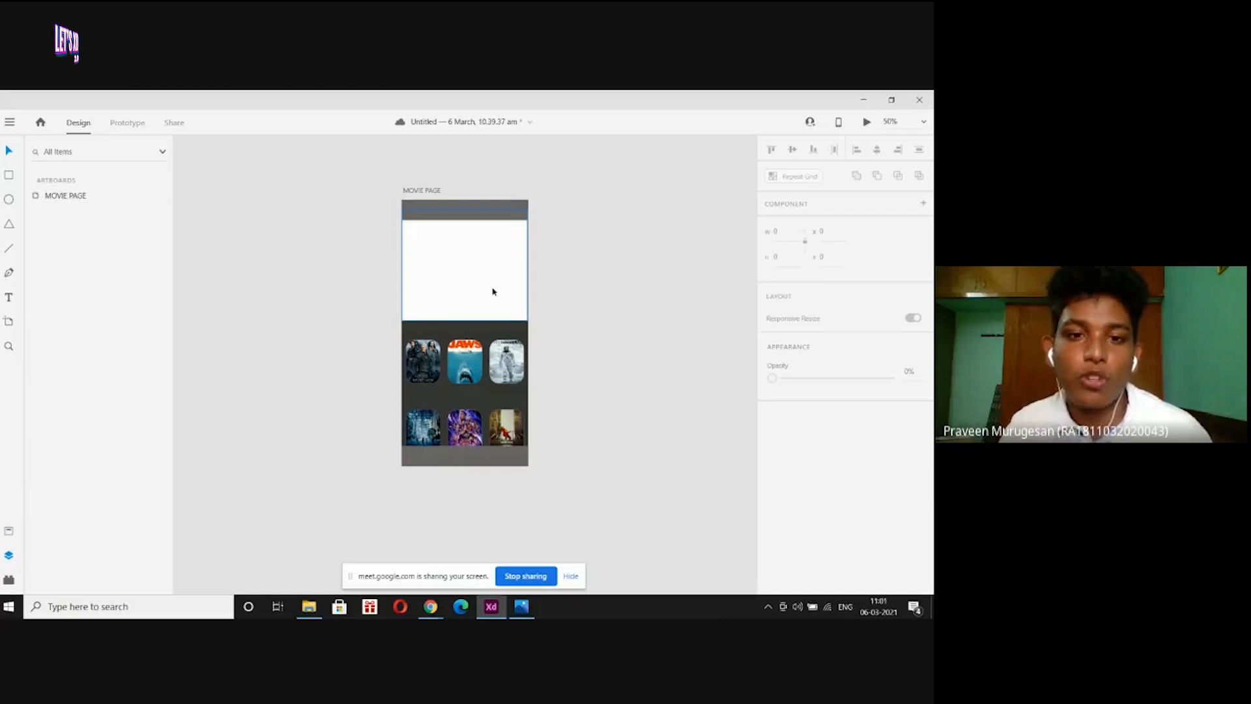
click(459, 261)
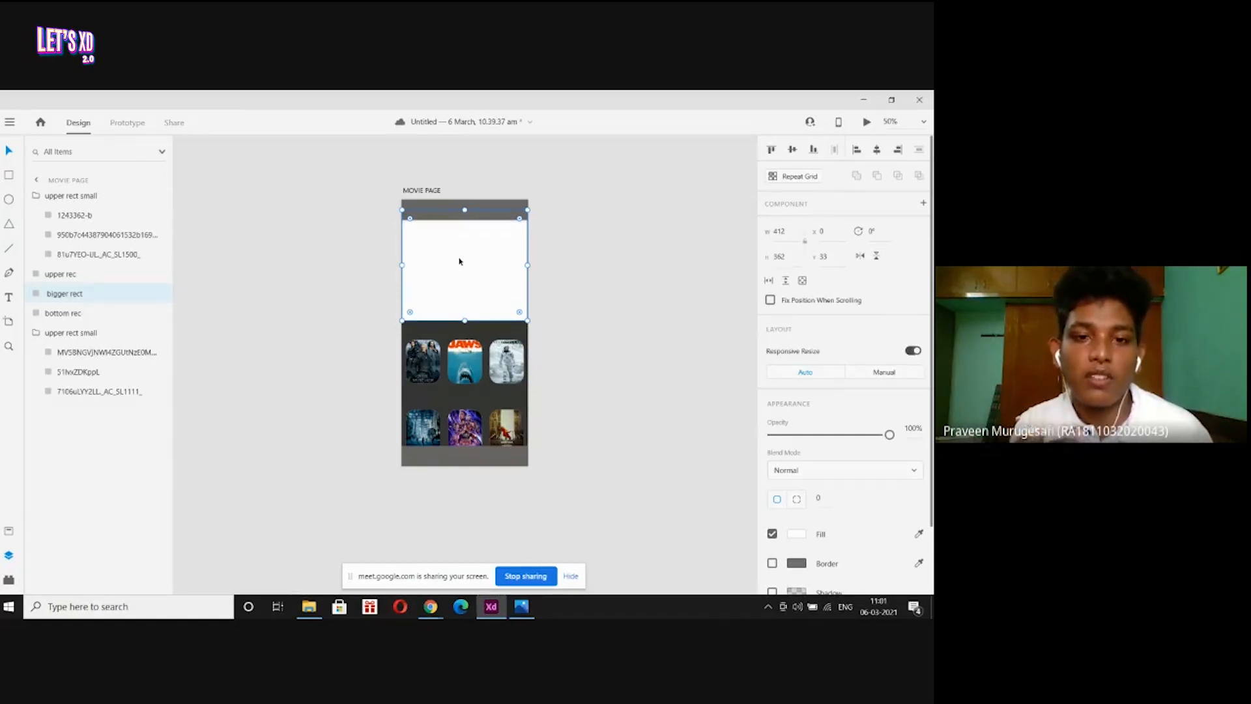
click(520, 607)
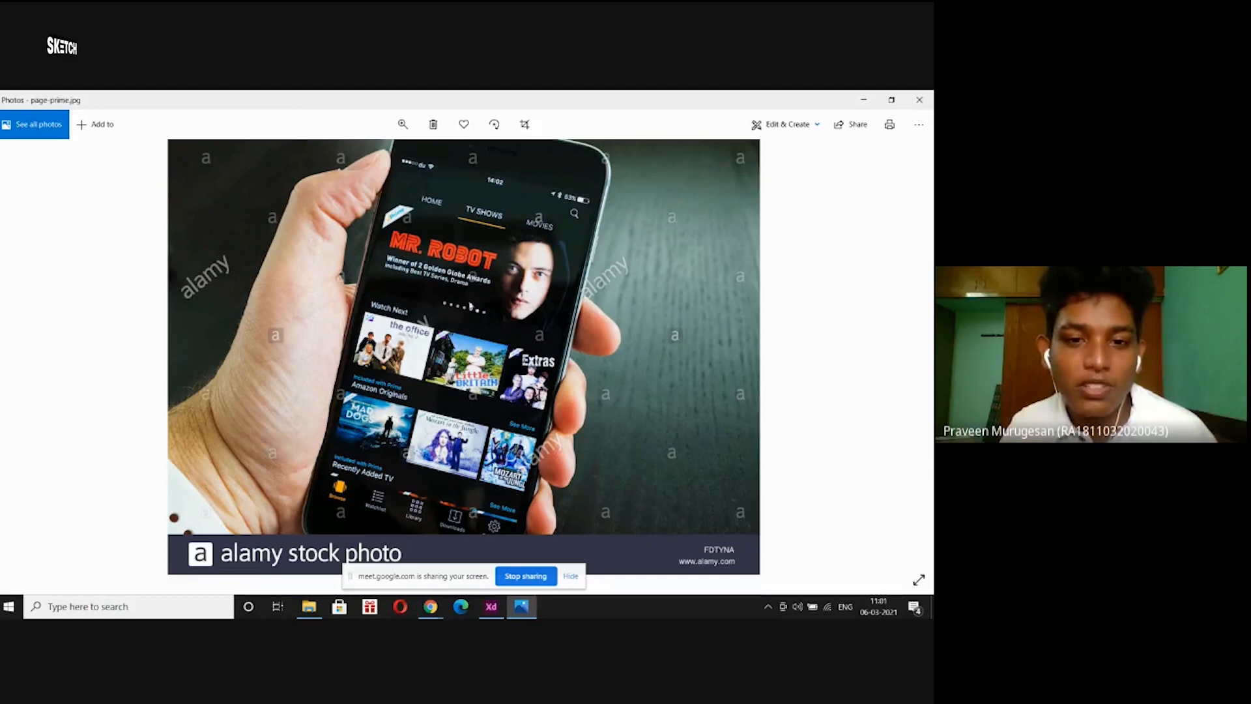
Magnify page-prime.jpg on its Watch Next row and carousel dots.
click(403, 123)
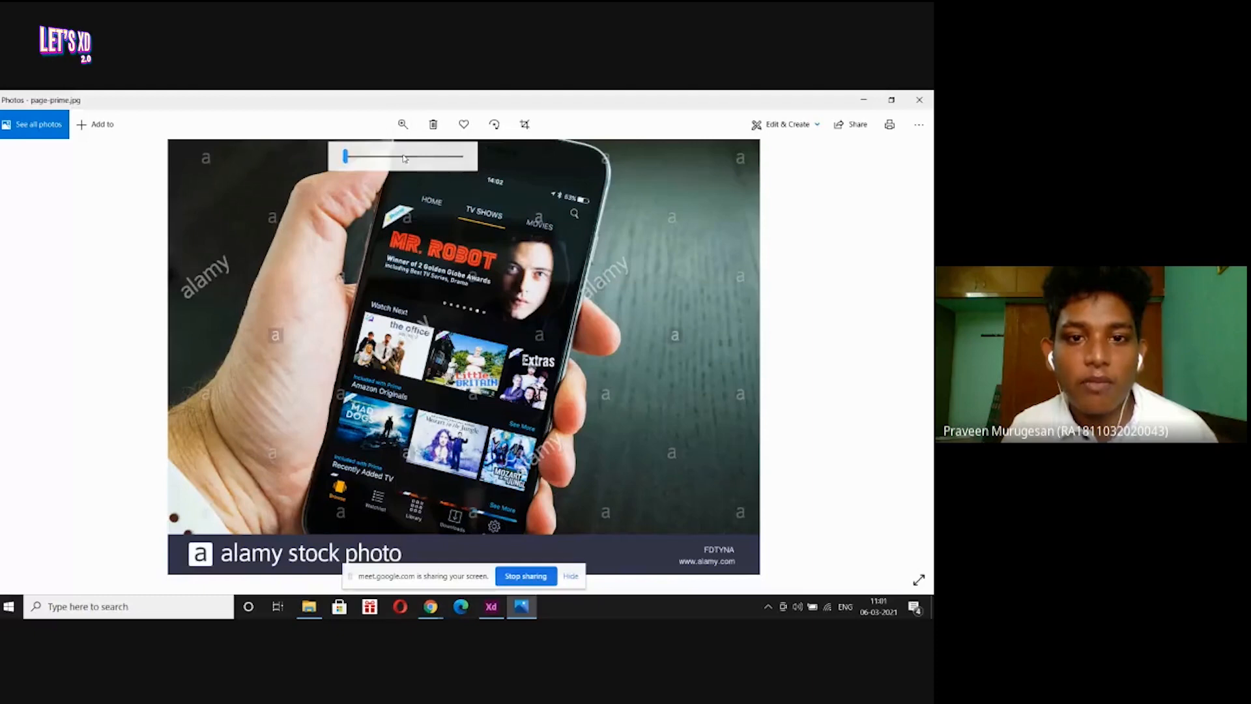
drag(405, 159, 414, 157)
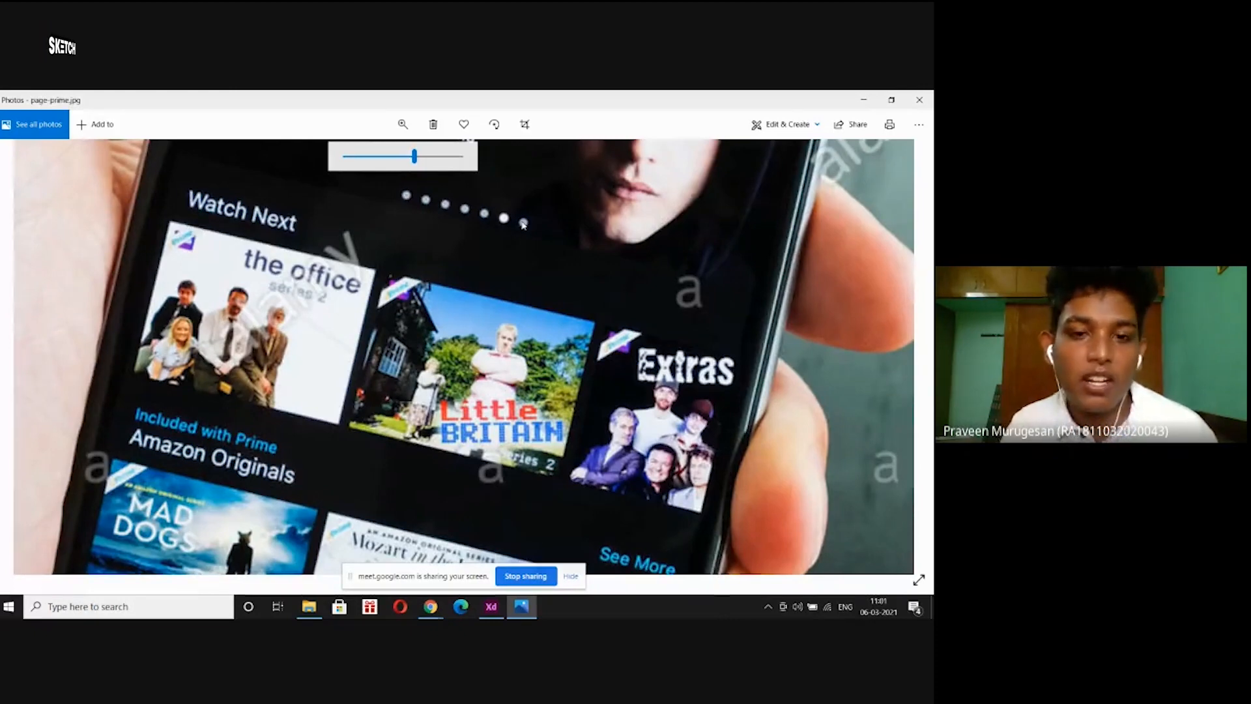
Drop the Harry Potter poster into the banner rectangle, zoom to 75%, then undo the fill.
click(863, 103)
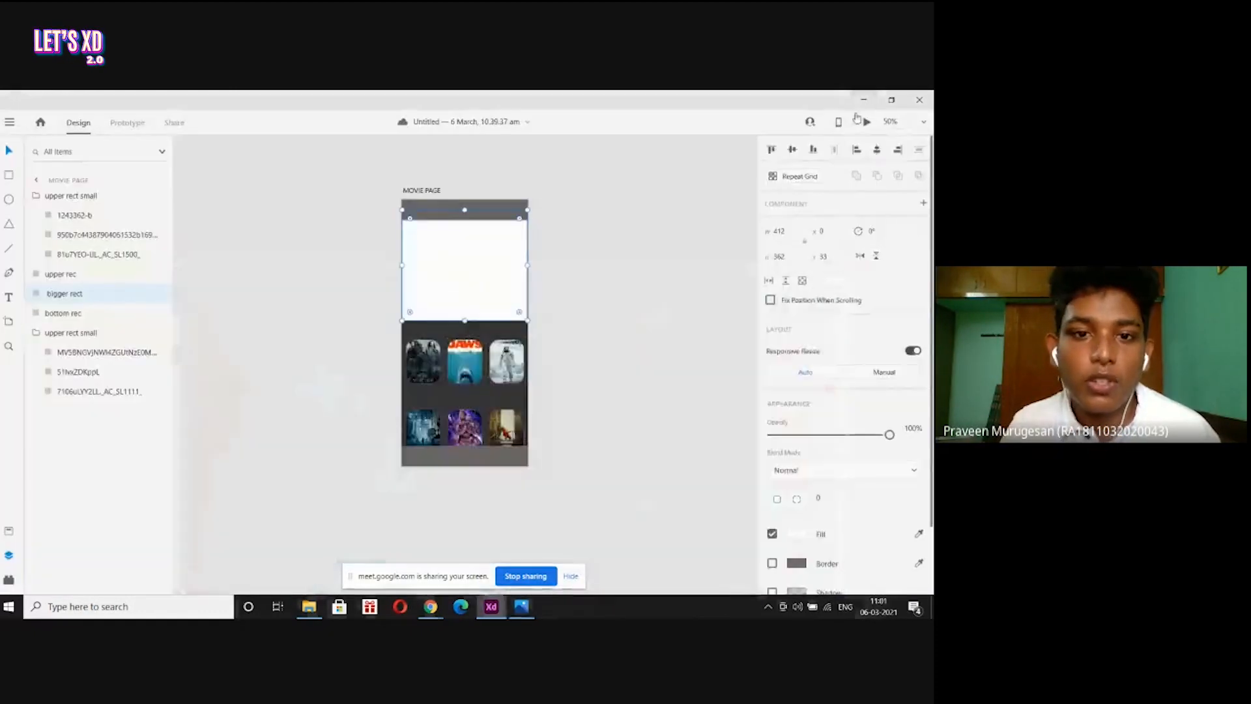
click(514, 272)
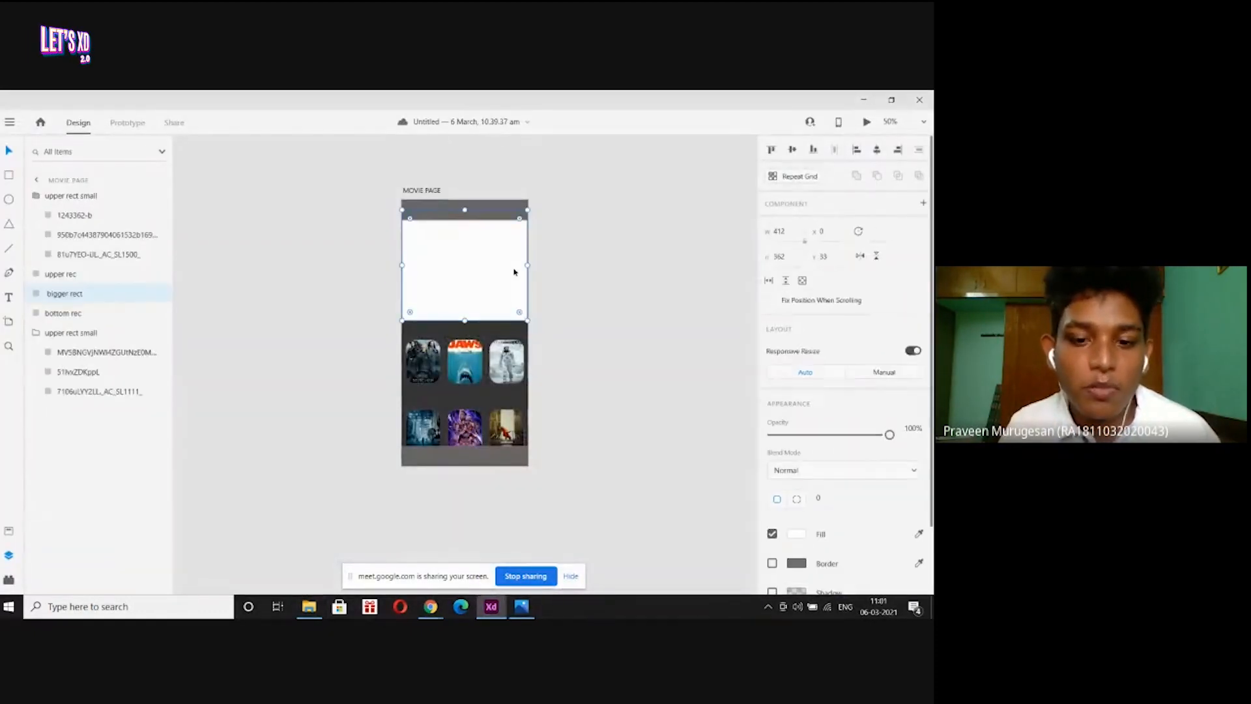
click(579, 556)
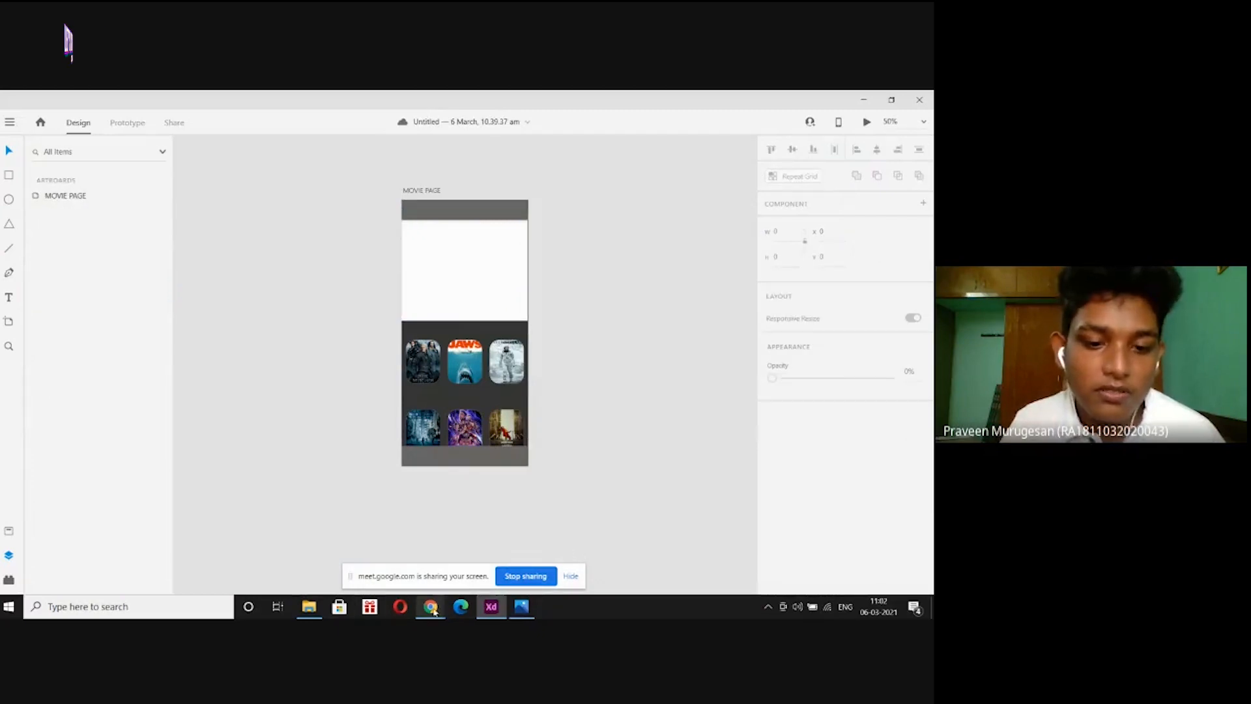
mouse_move(309, 610)
click(308, 529)
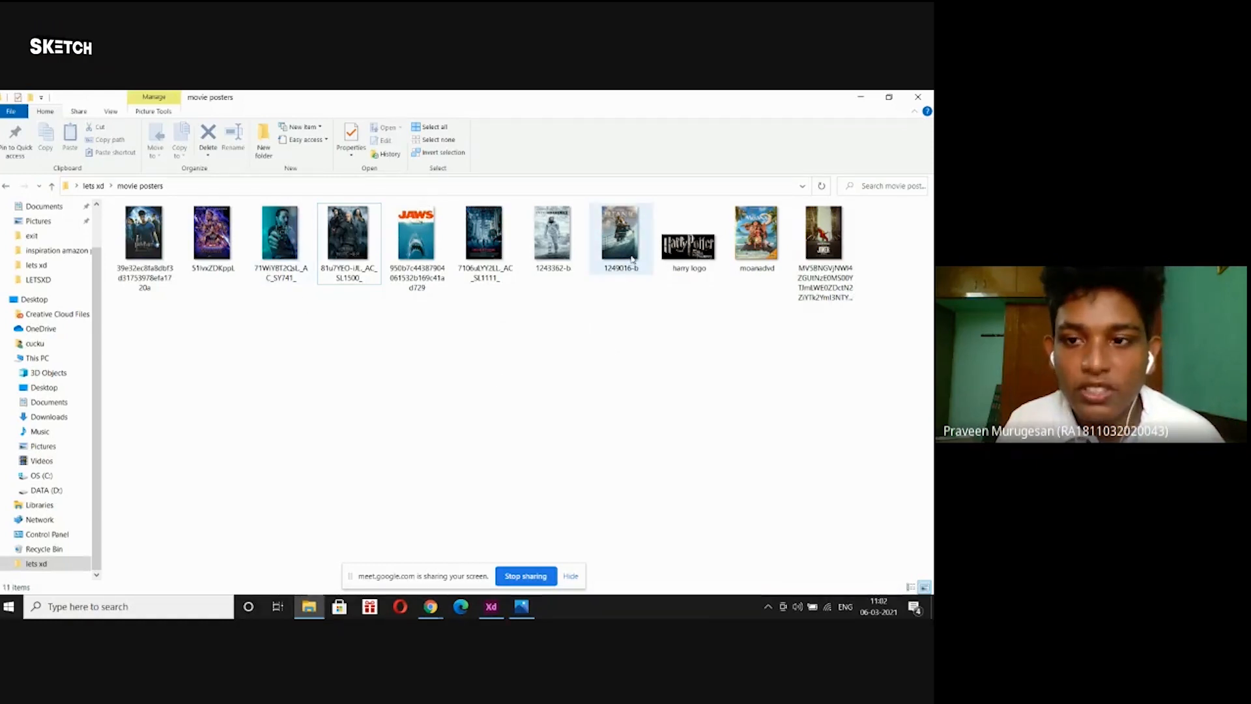
click(137, 246)
drag(147, 228, 469, 301)
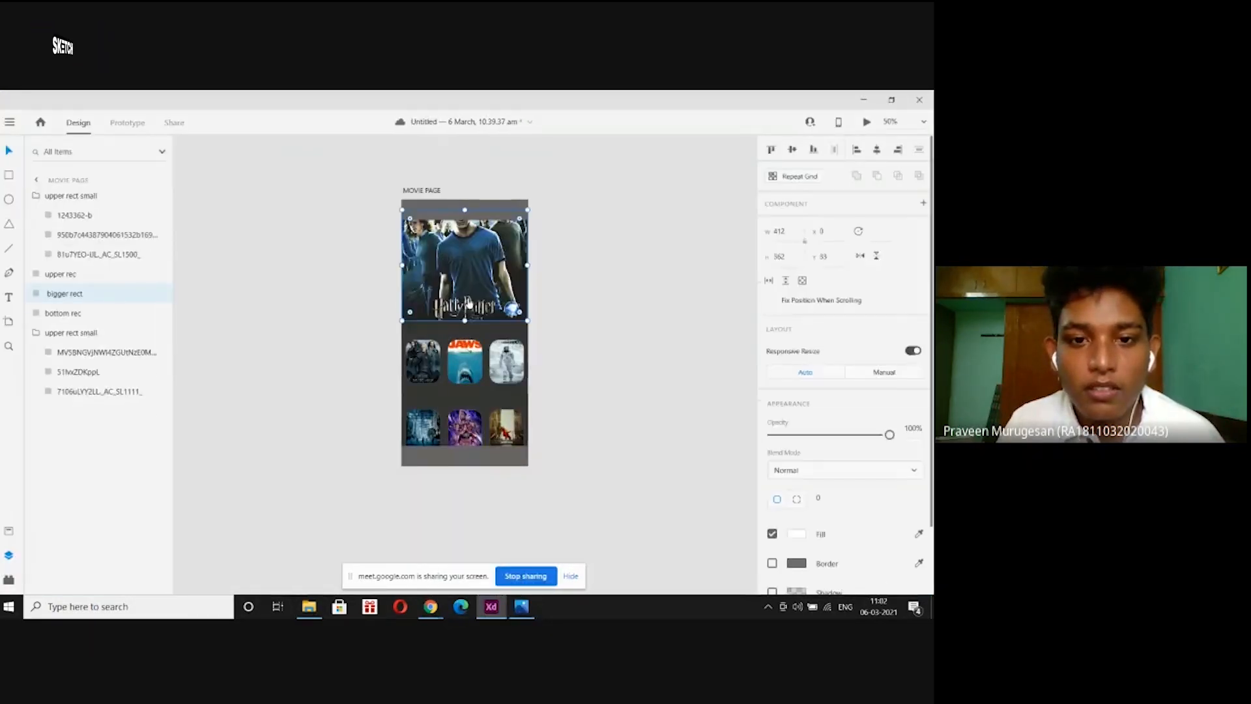
click(548, 273)
key(ctrl+equal)
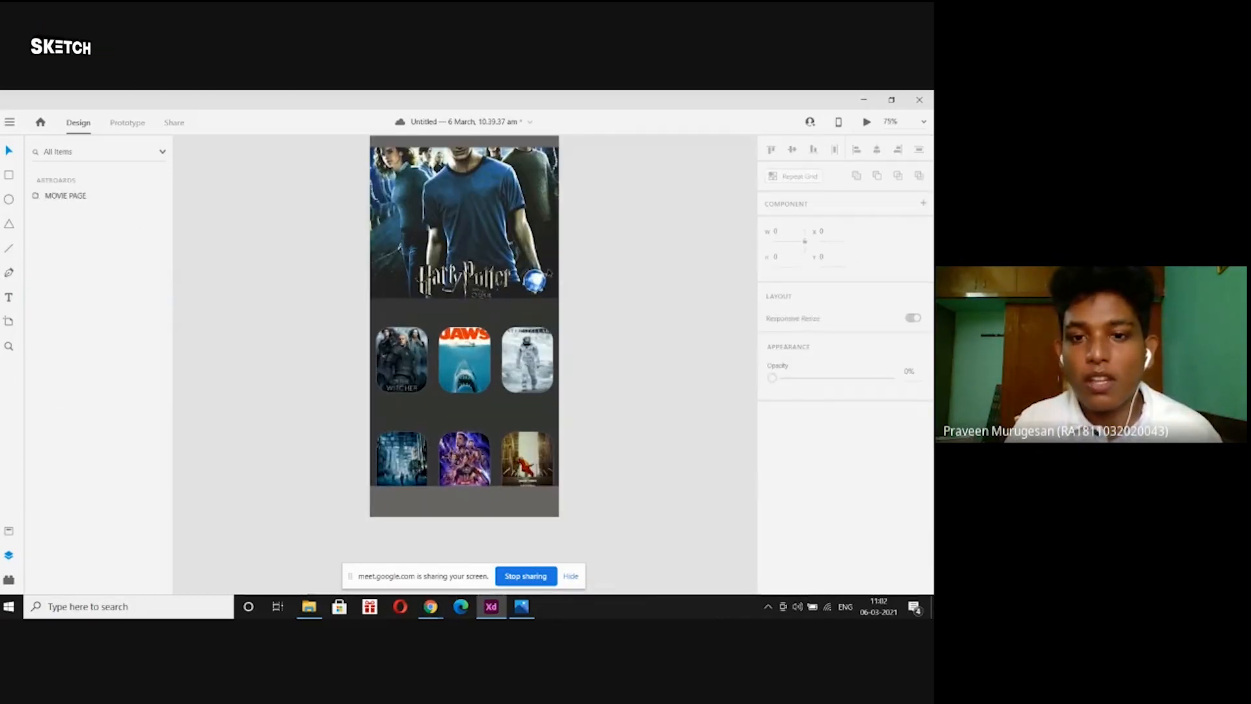
scroll(609, 260, up, 1)
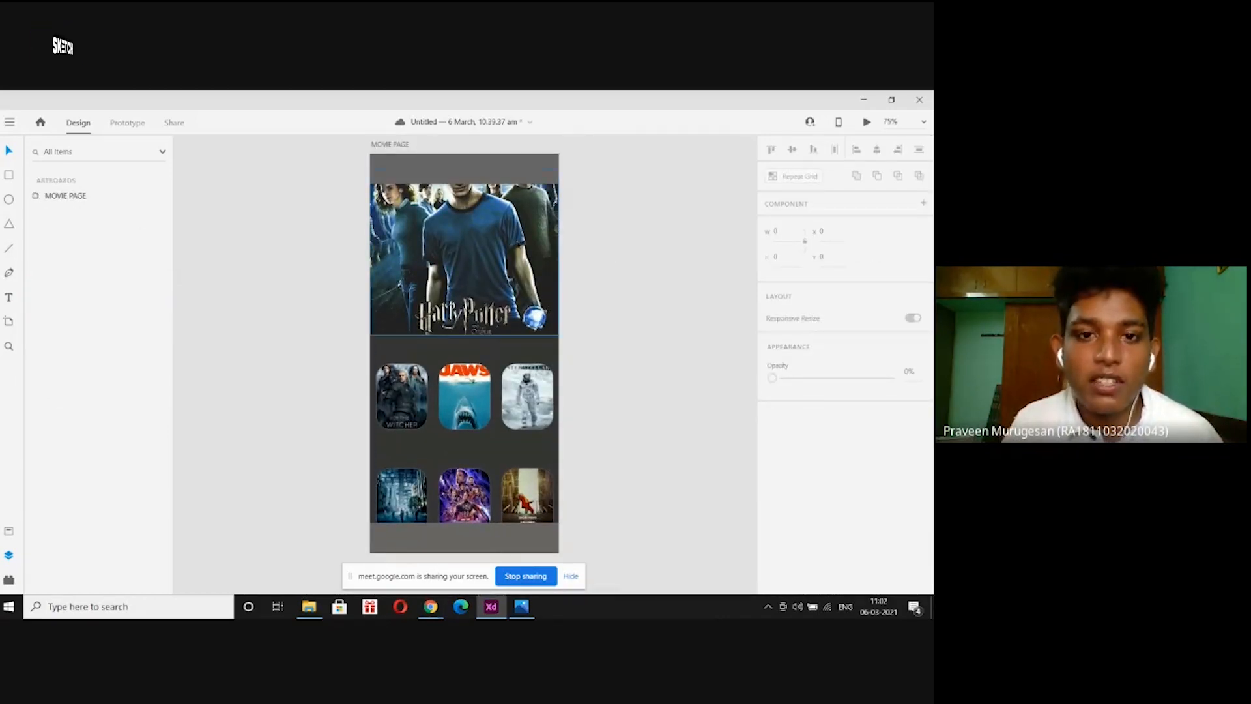
click(521, 260)
key(ctrl+z)
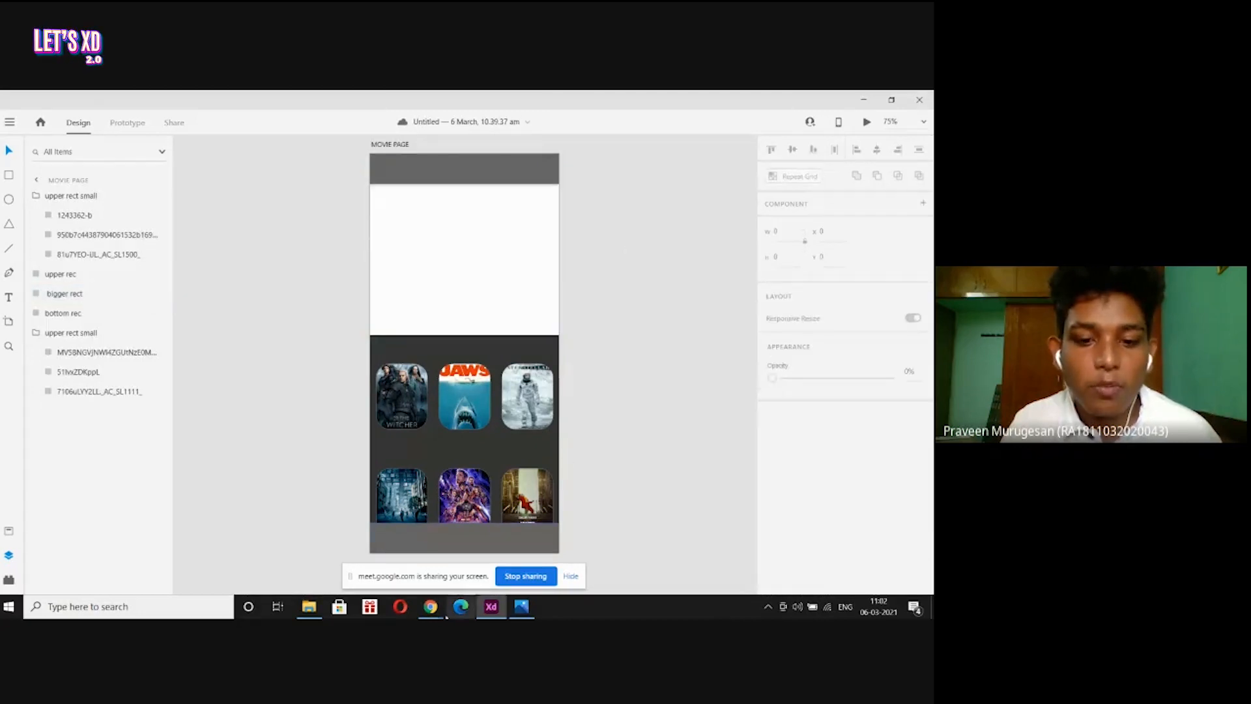
Refill the banner with the Harry Potter poster, then move it down and enlarge it within the frame.
click(309, 606)
drag(143, 235, 482, 295)
click(651, 279)
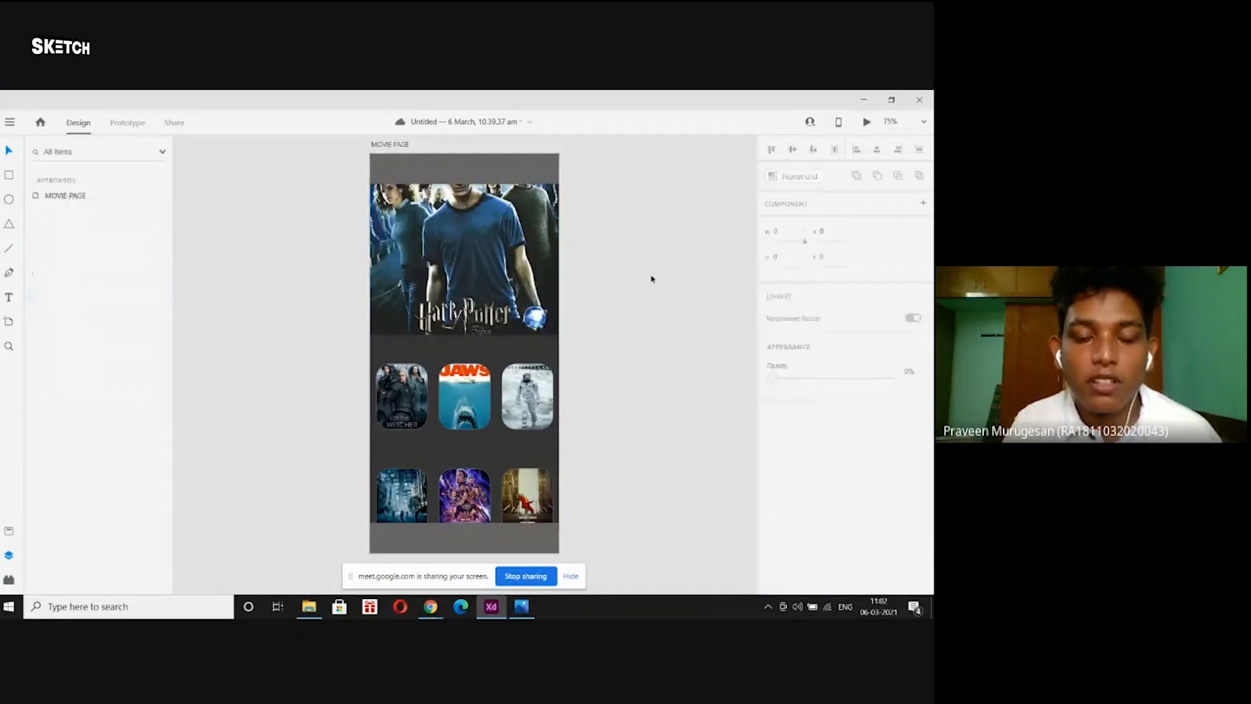
click(450, 243)
double_click(449, 244)
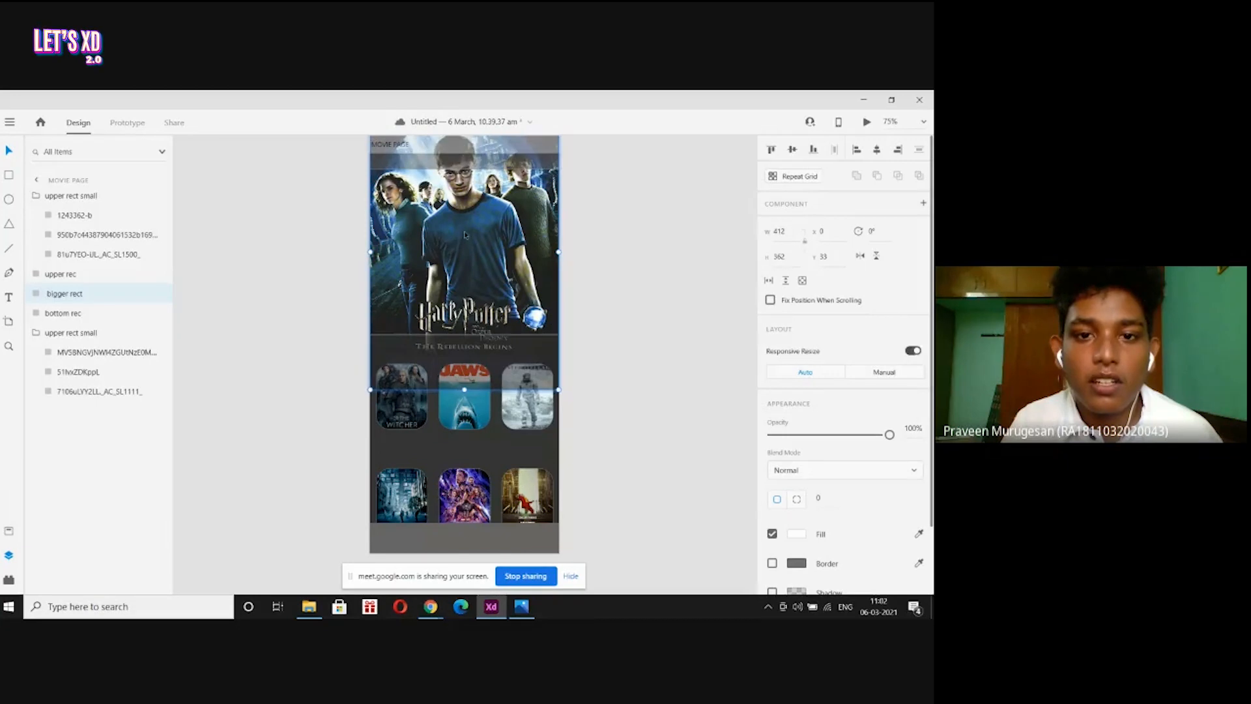
drag(465, 235, 465, 280)
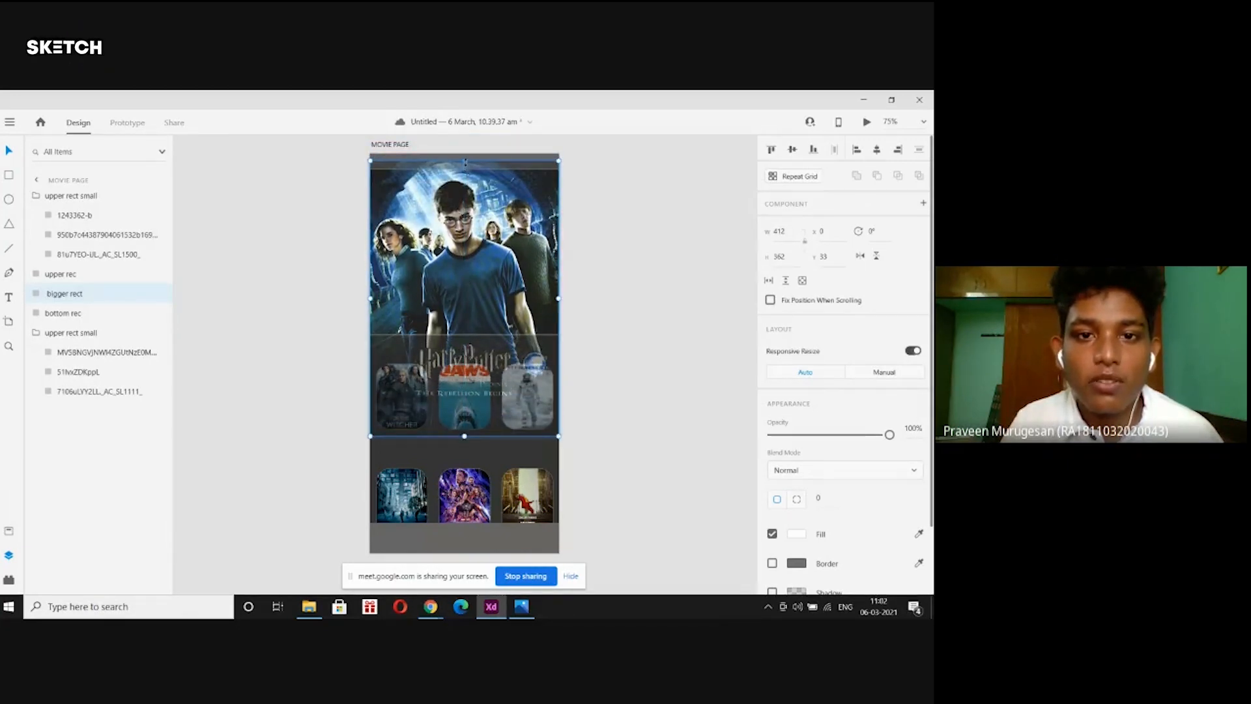
drag(464, 158, 464, 354)
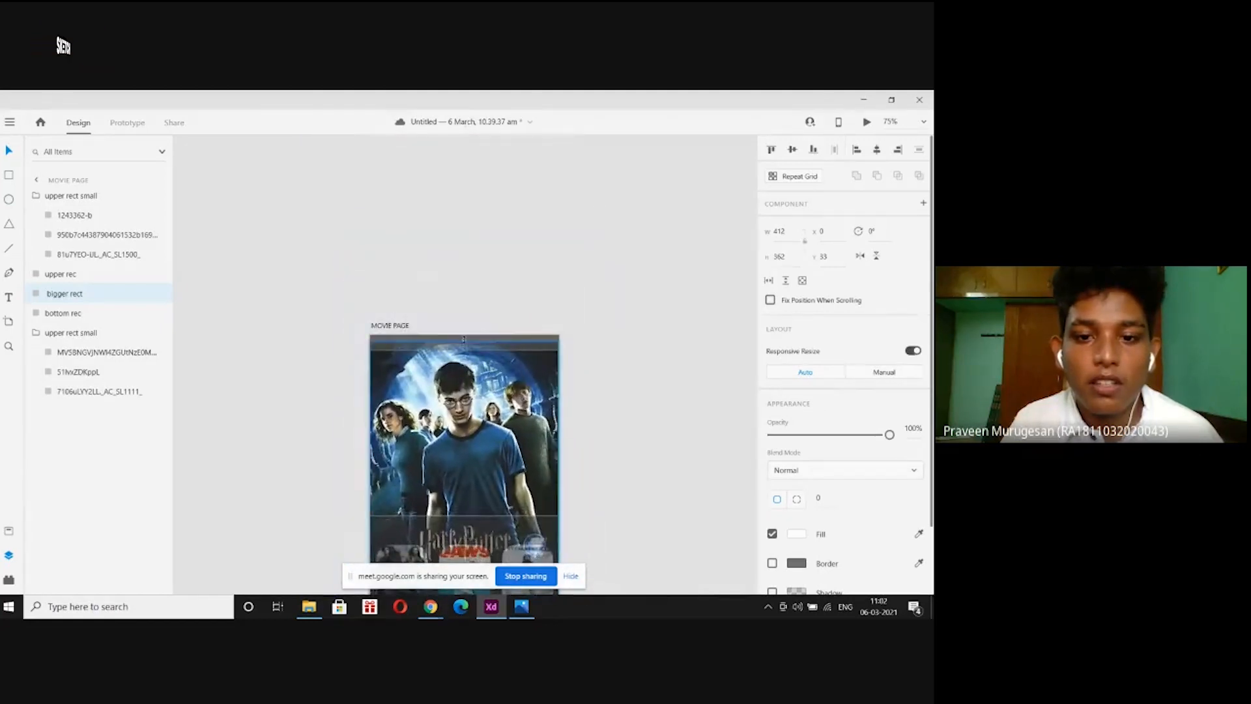
mouse_move(461, 348)
mouse_down()
mouse_move(463, 329)
mouse_move(481, 381)
mouse_up()
key(ctrl+z)
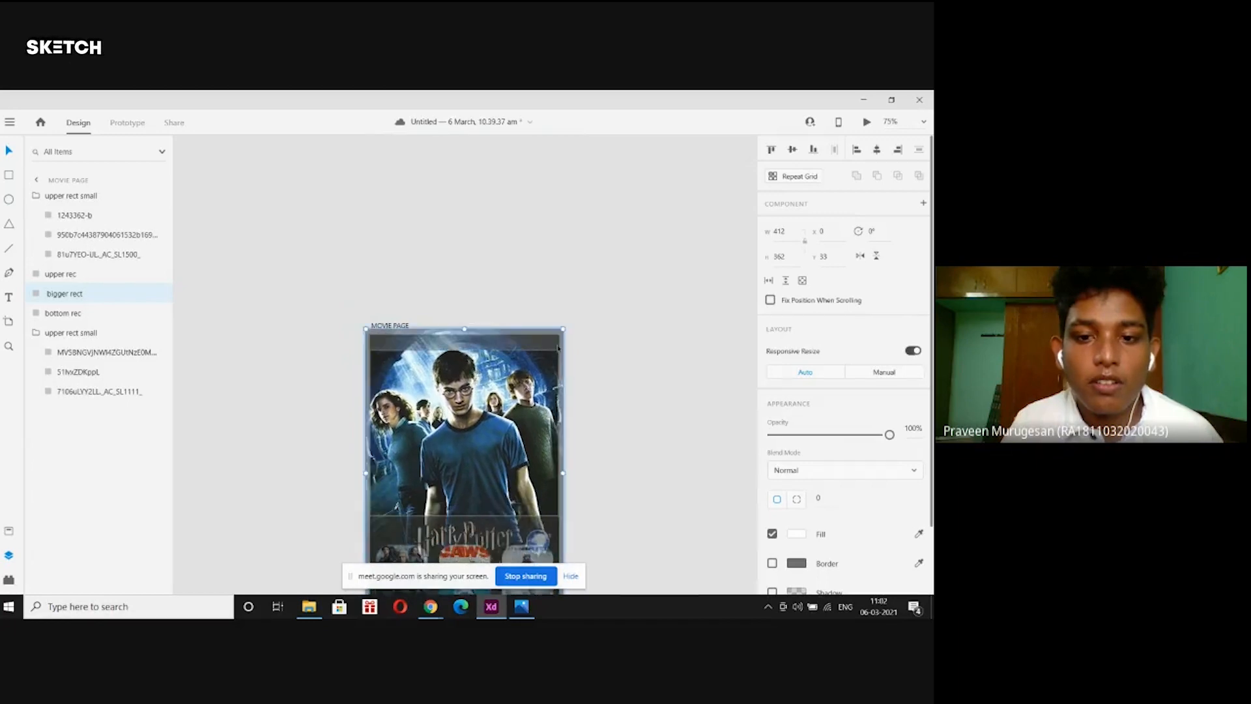
Recheck how the Harry Potter poster is cropped in the banner and deselect it.
click(582, 322)
scroll(574, 331, down, 2)
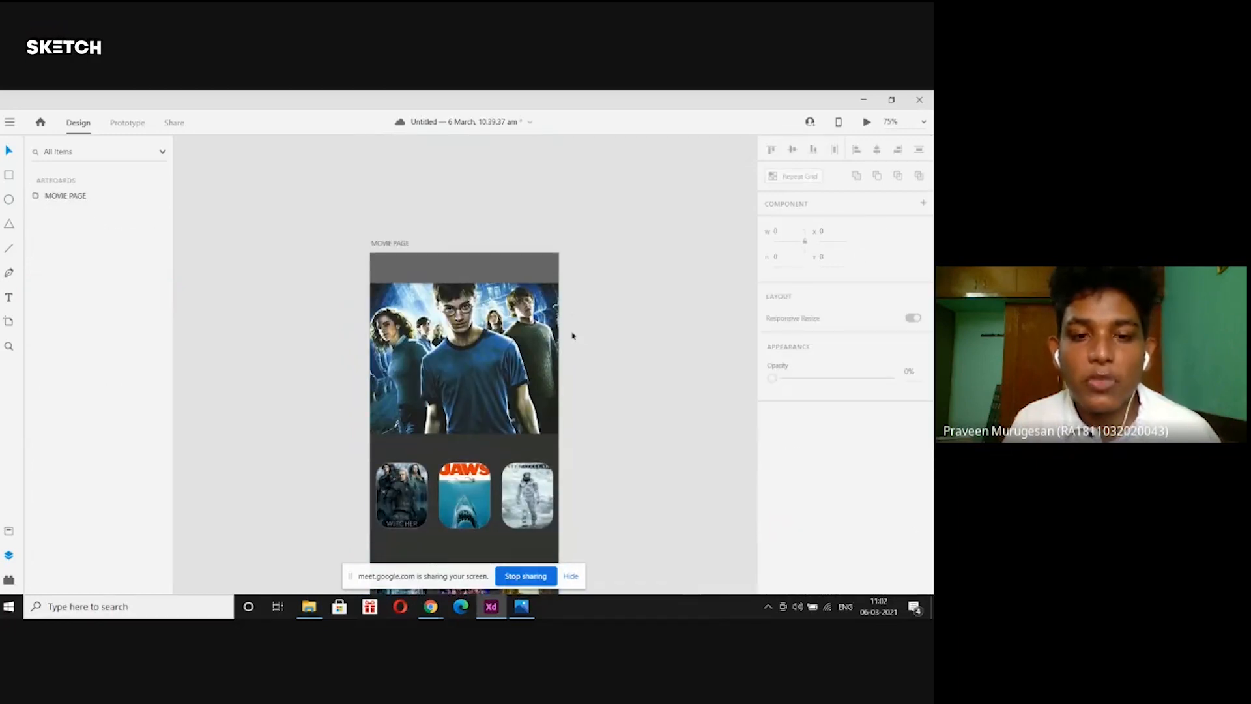
double_click(507, 347)
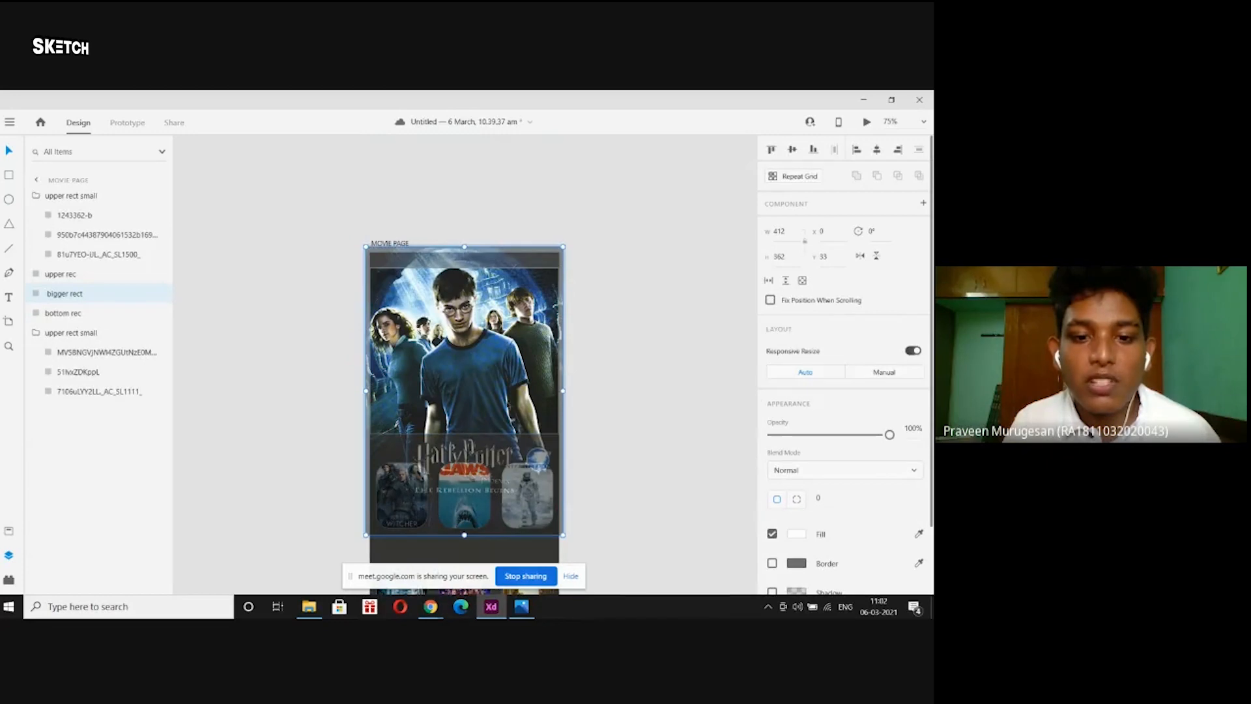
click(682, 336)
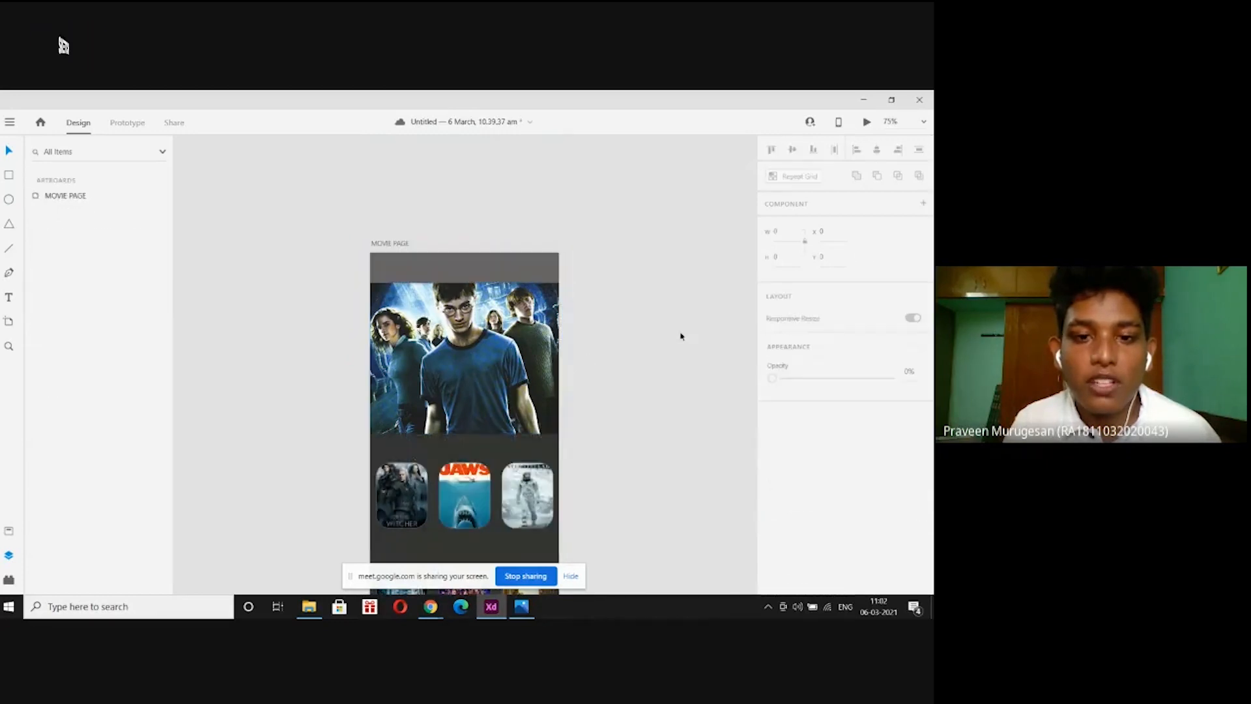
scroll(649, 412, down, 2)
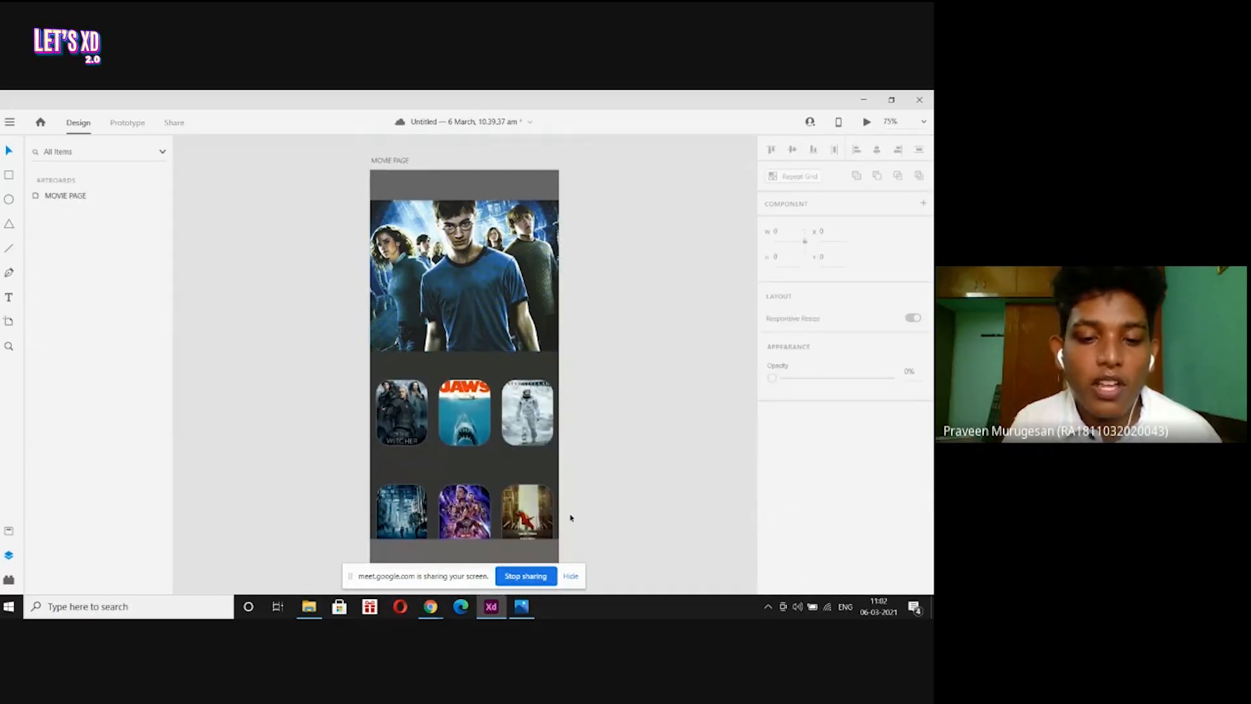
Drag the harry logo file from the movie posters folder onto the MOVIE PAGE artboard.
click(309, 607)
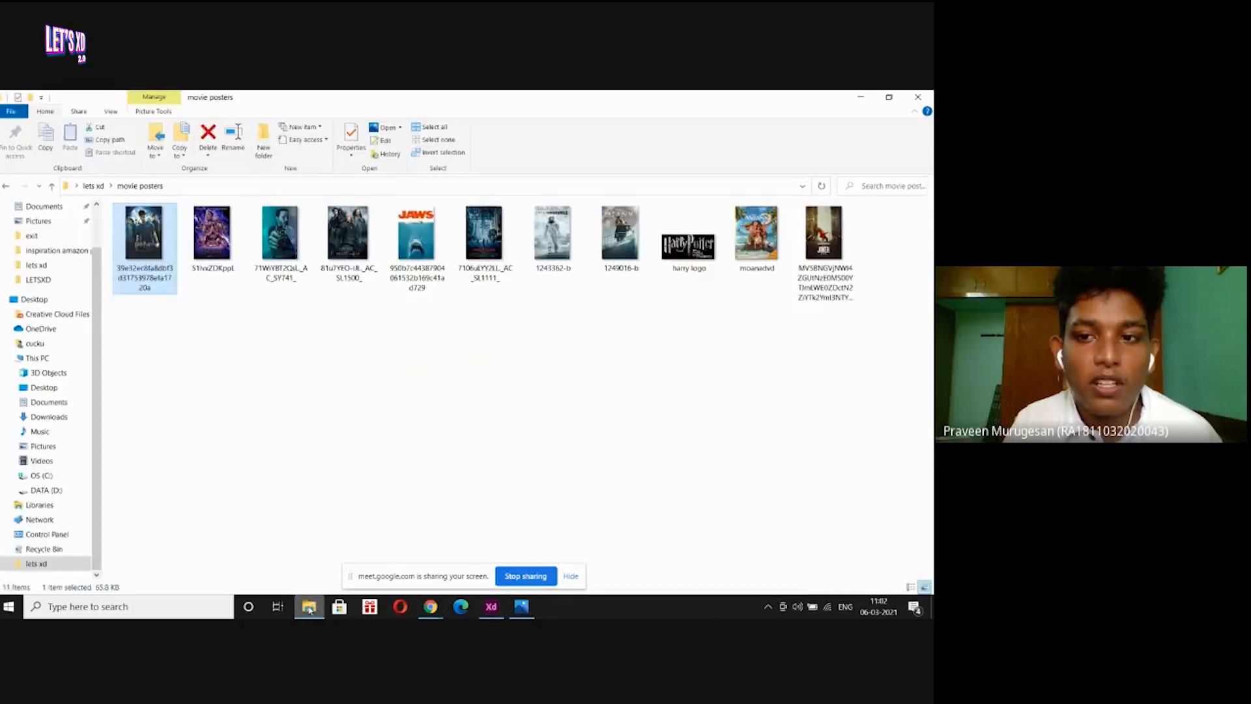
drag(688, 238, 274, 233)
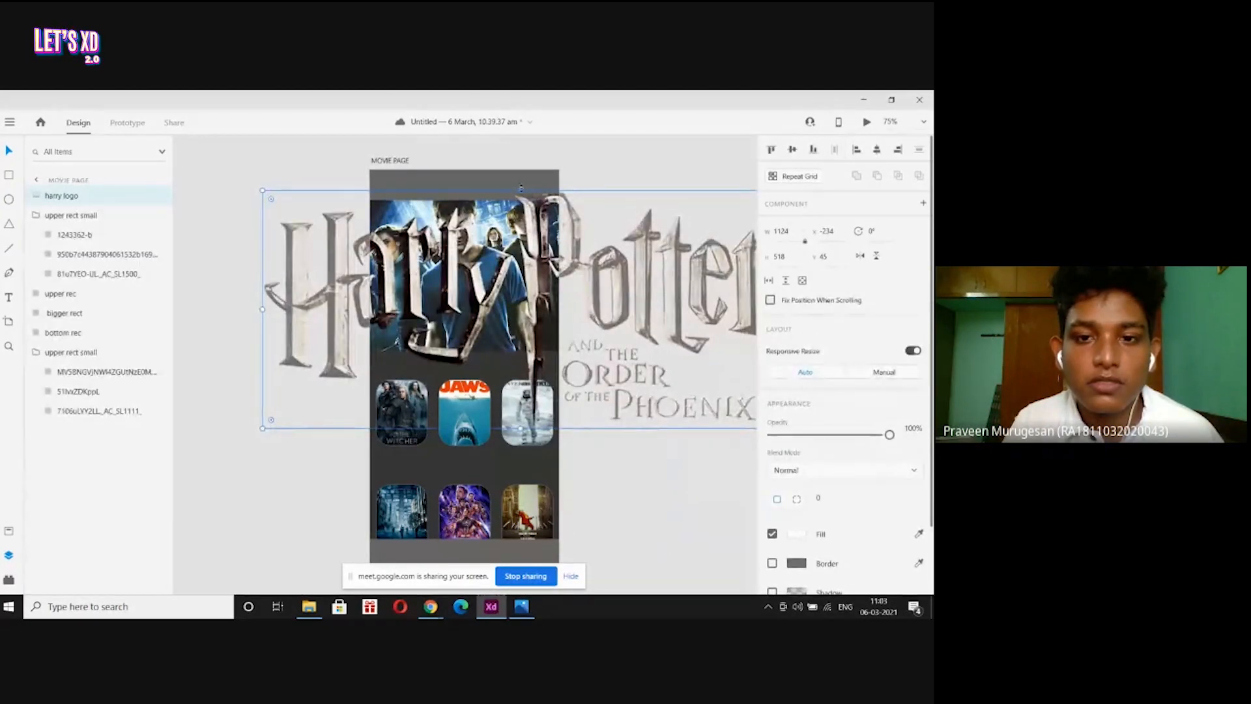
Scale the harry logo down to 244×112 over the banner's lower part.
drag(520, 190, 469, 309)
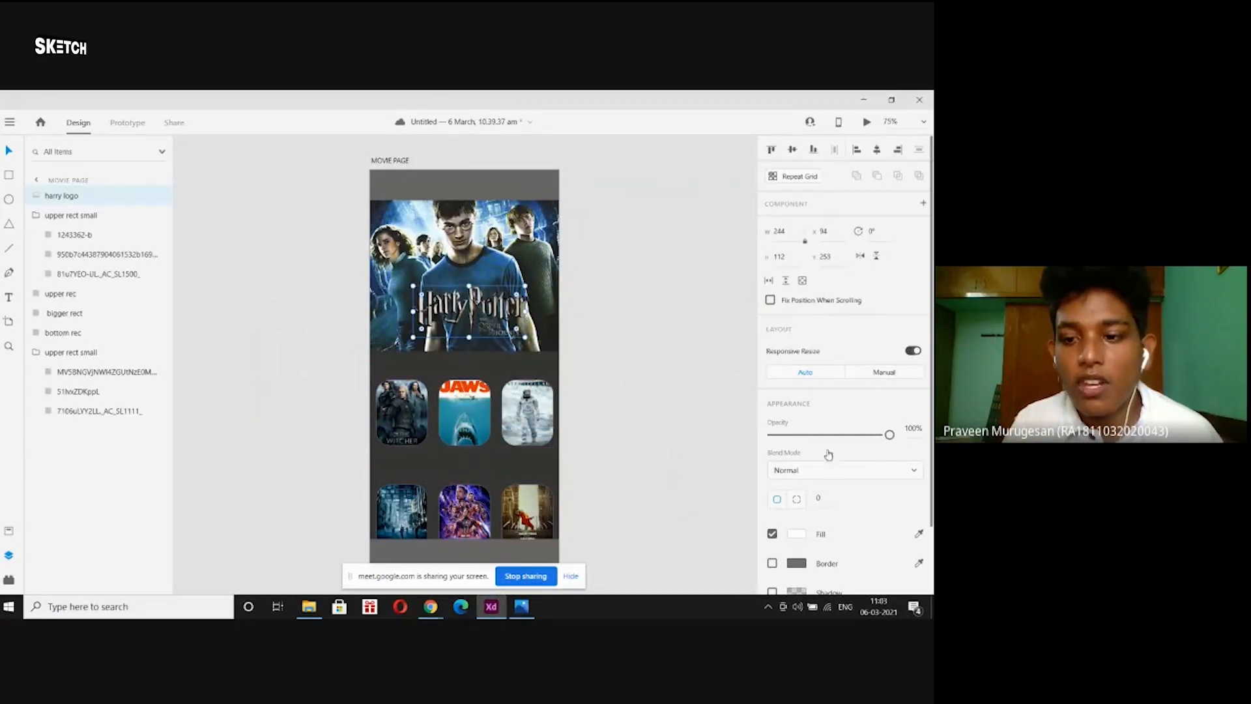
scroll(883, 476, down, 1)
scroll(883, 476, down, 1)
Give the logo a black drop shadow at 63% opacity.
click(772, 512)
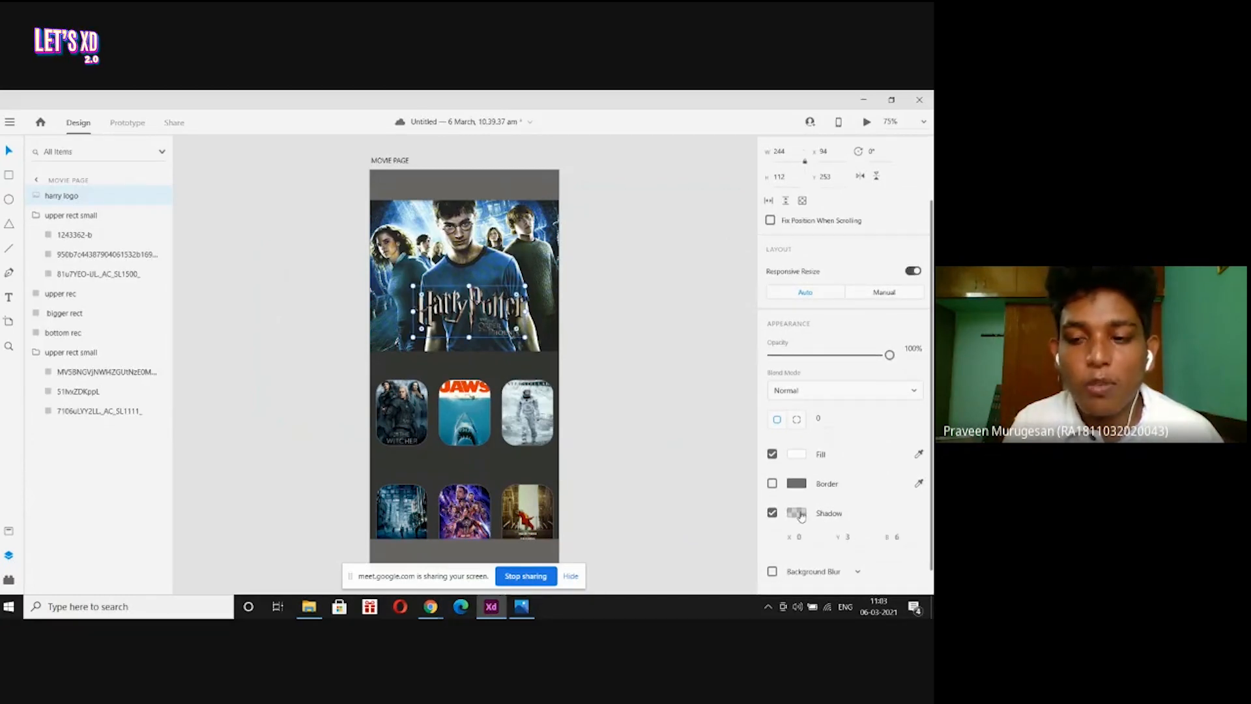
click(801, 516)
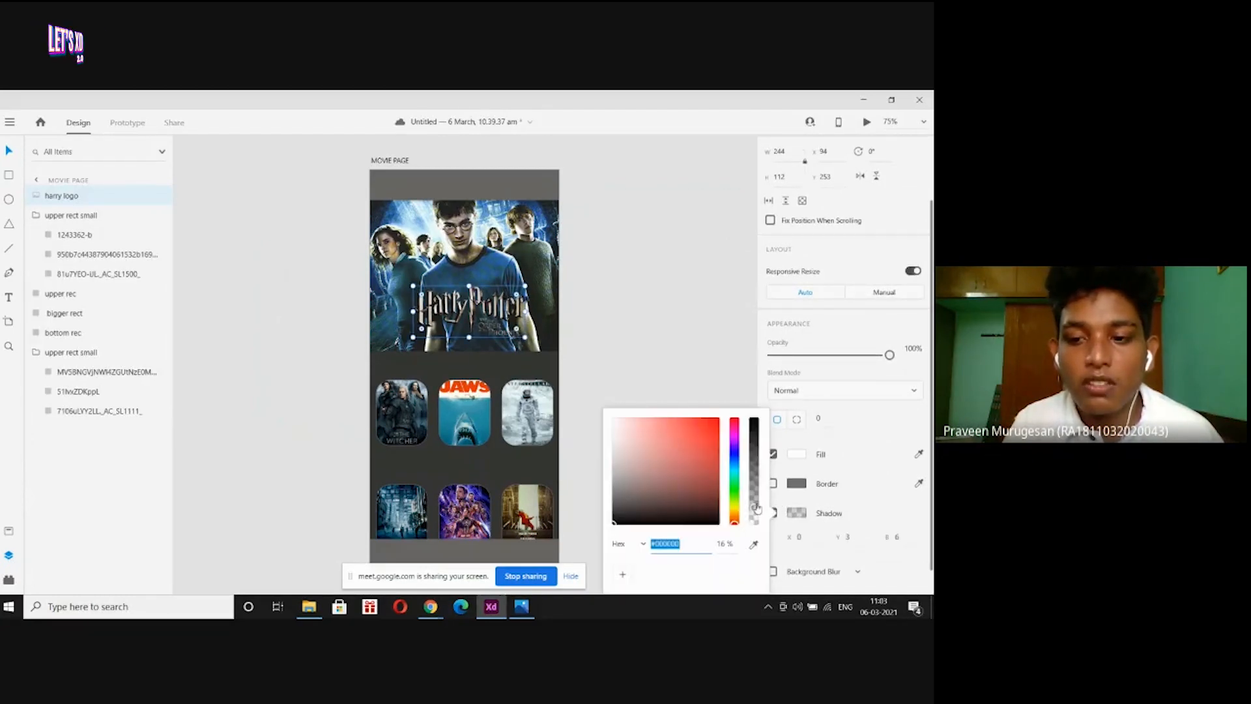
drag(756, 510, 754, 451)
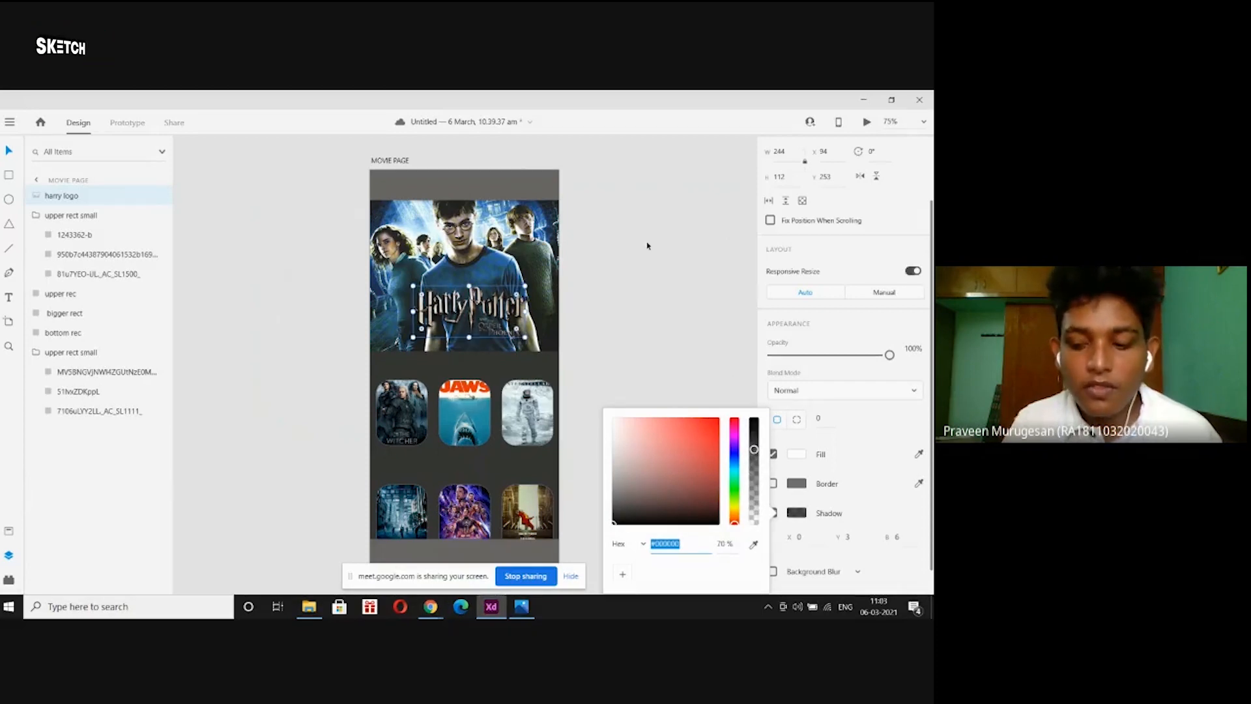
key(ctrl+plus)
key(ctrl+plus)
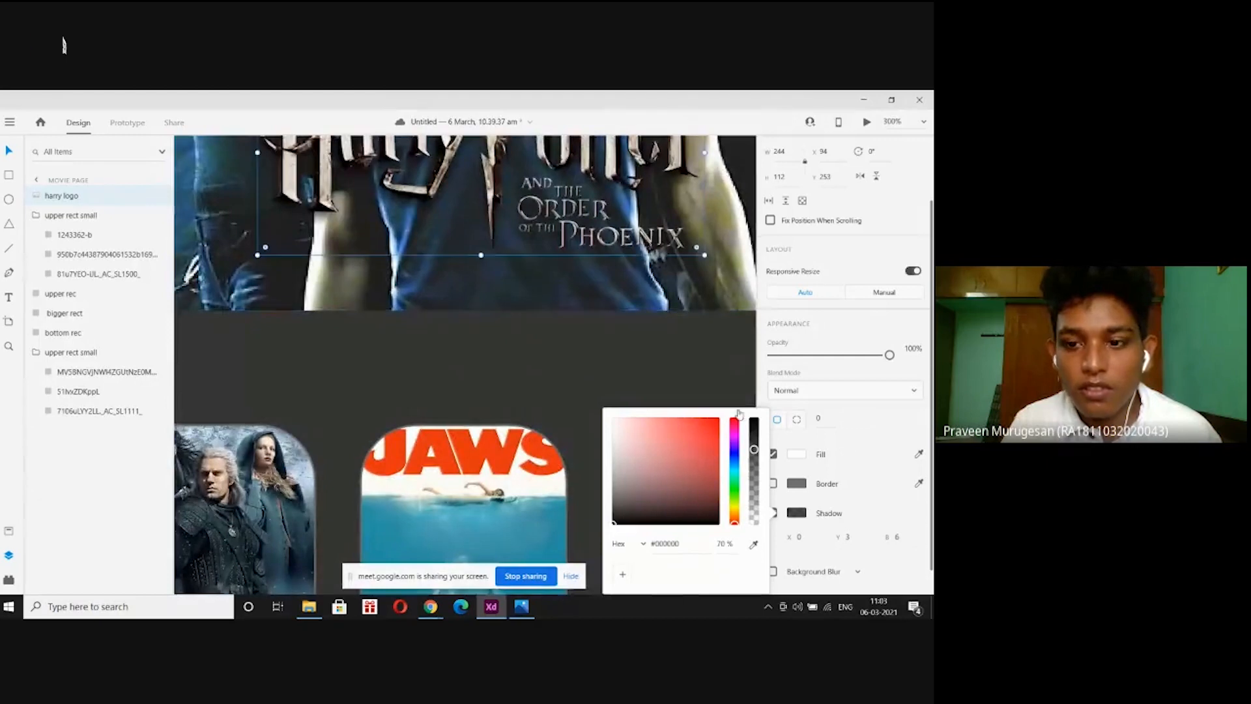
mouse_move(754, 449)
mouse_down()
mouse_move(747, 518)
mouse_move(733, 462)
mouse_up()
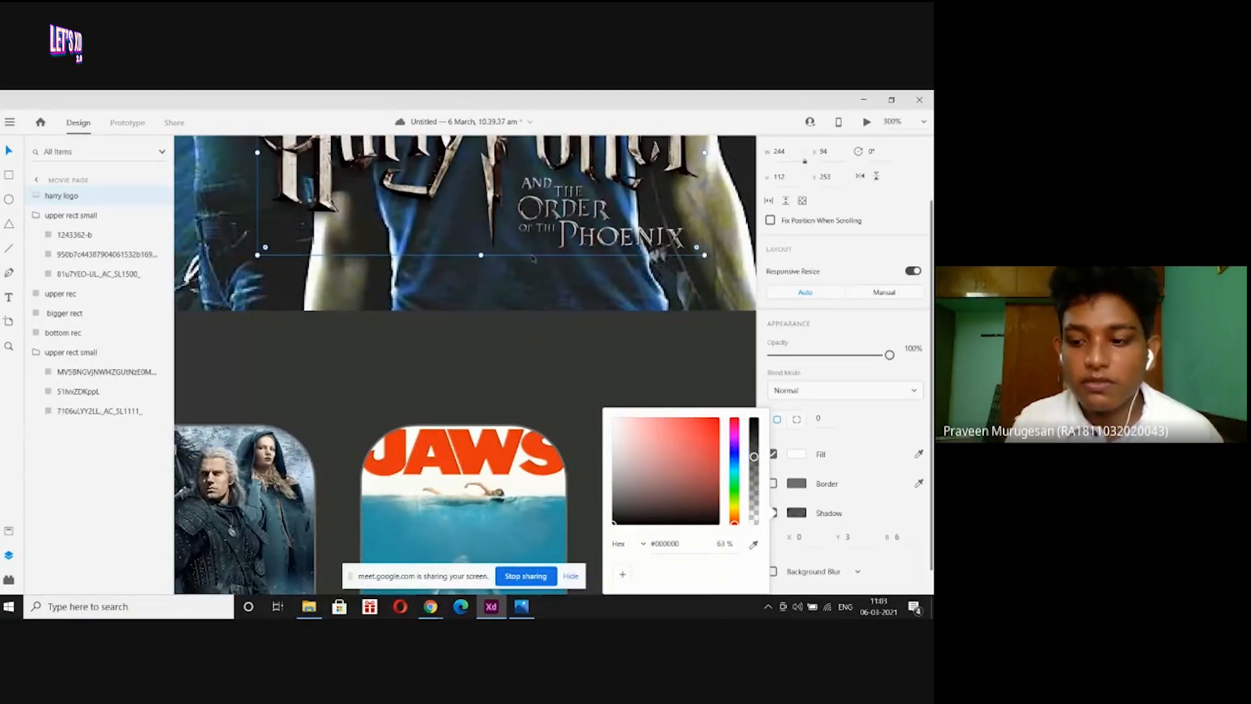
key(ctrl+minus)
key(ctrl+minus)
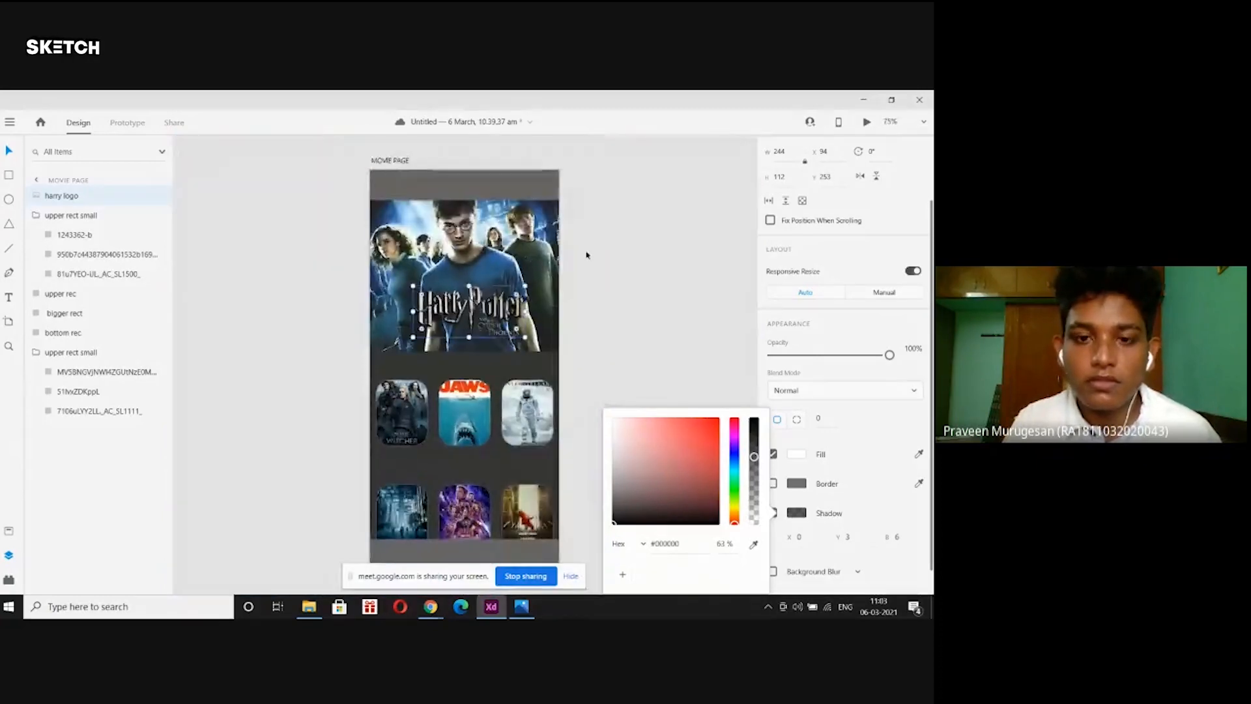
key(Escape)
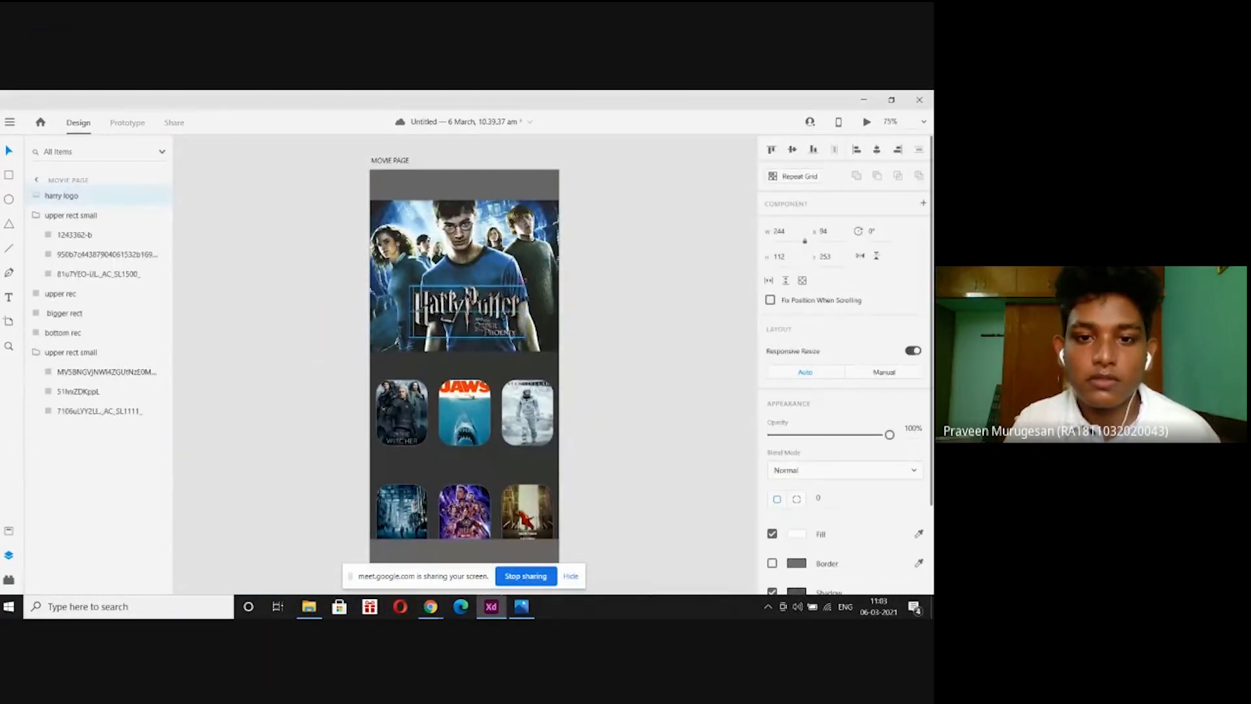
Name the logo layer 'harry logo', review the layers and collapse both poster row groups.
double_click(56, 197)
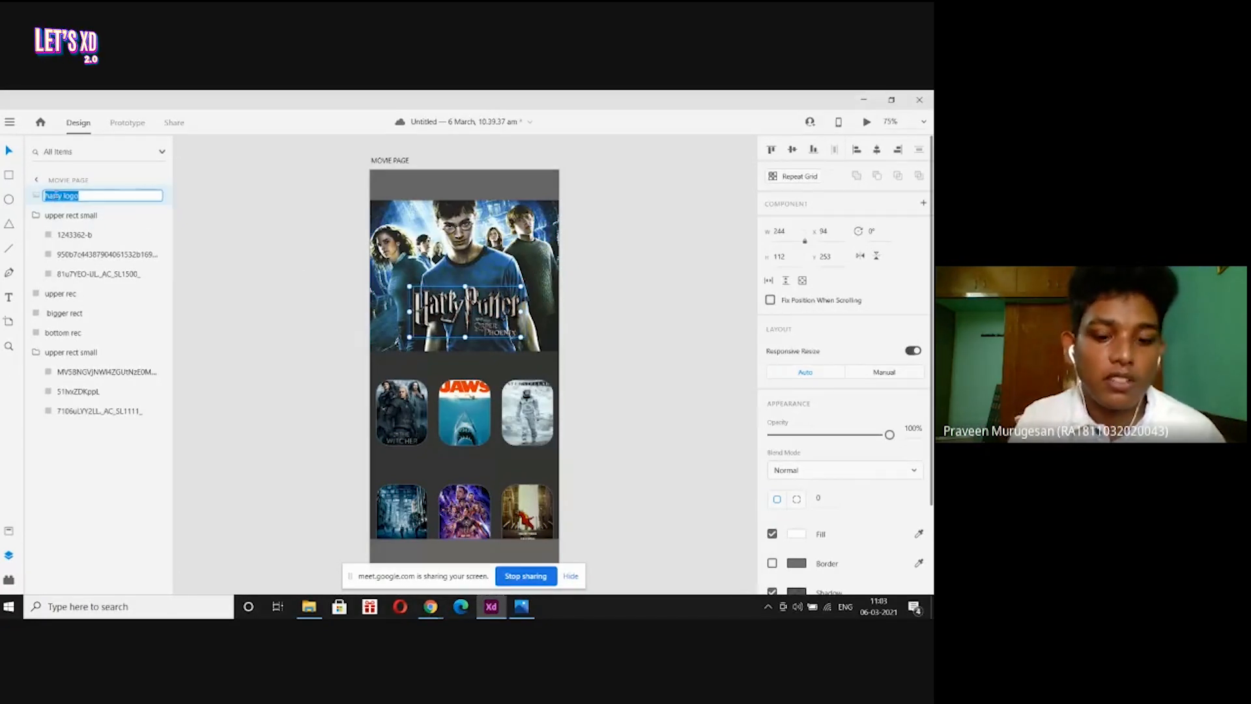
click(62, 294)
click(72, 317)
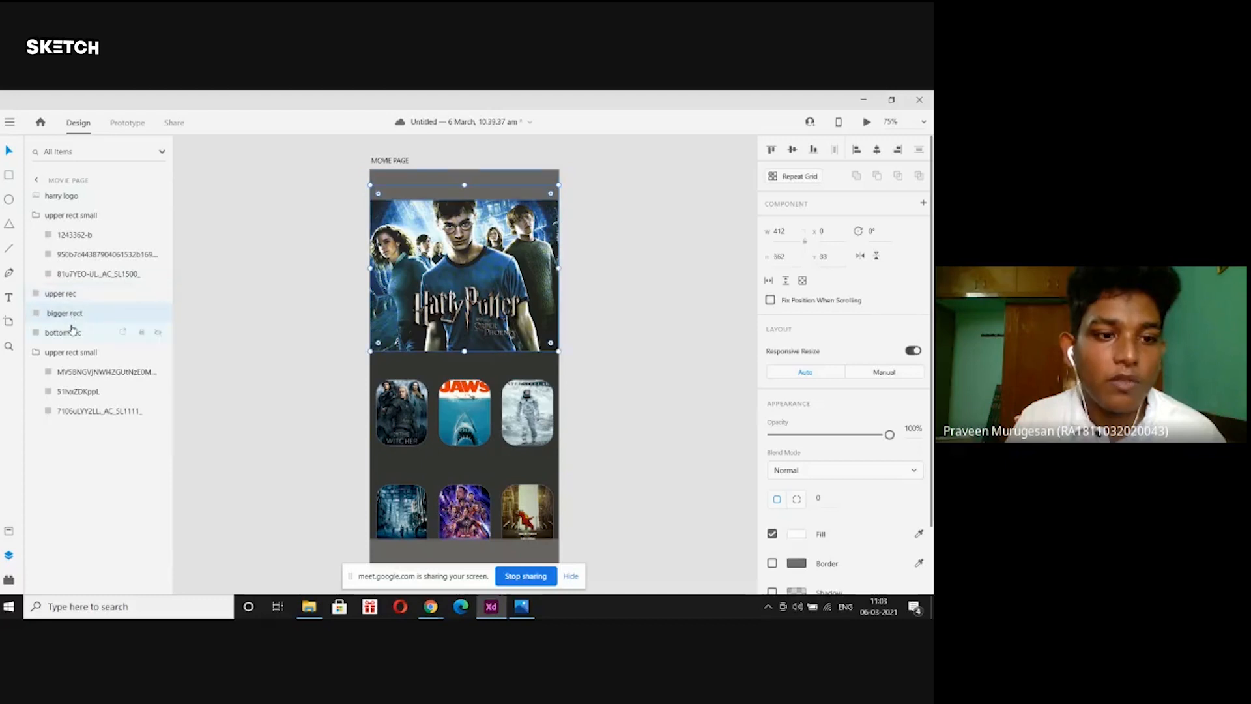
click(73, 334)
click(35, 354)
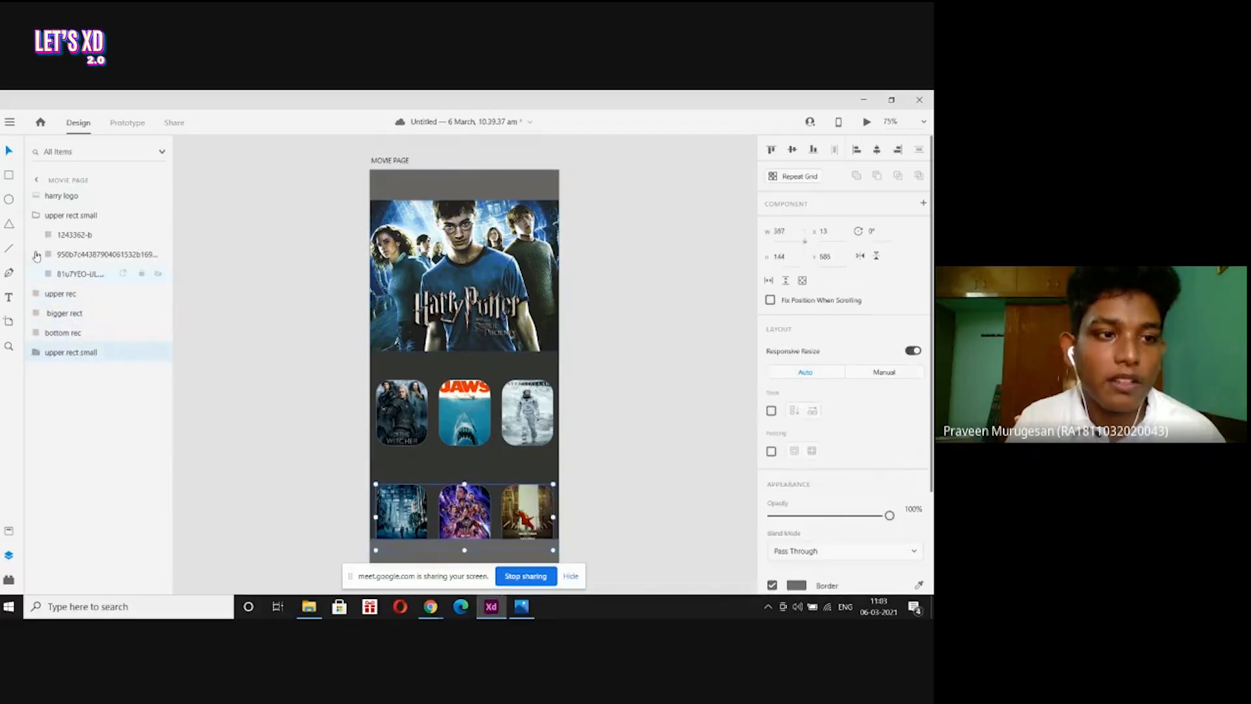
click(36, 215)
Deselect everything and bring up the page-prime.jpg reference in Photos.
click(245, 261)
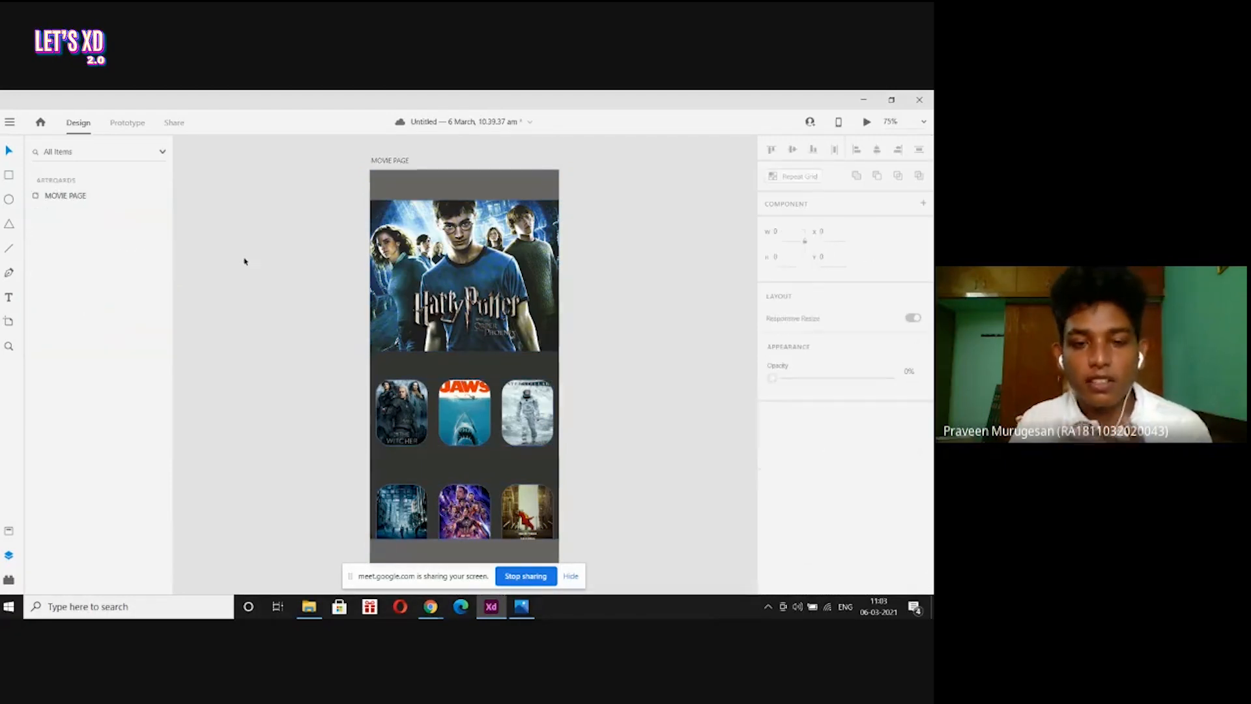
scroll(245, 261, down, 2)
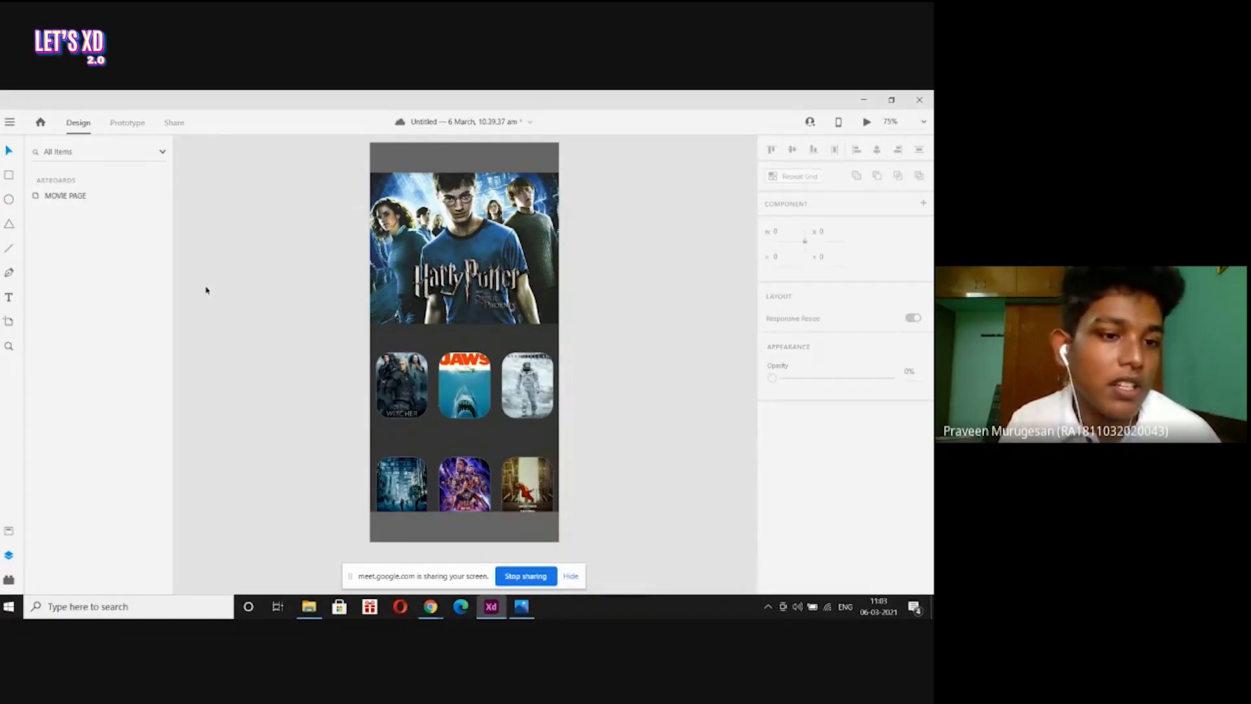
click(521, 606)
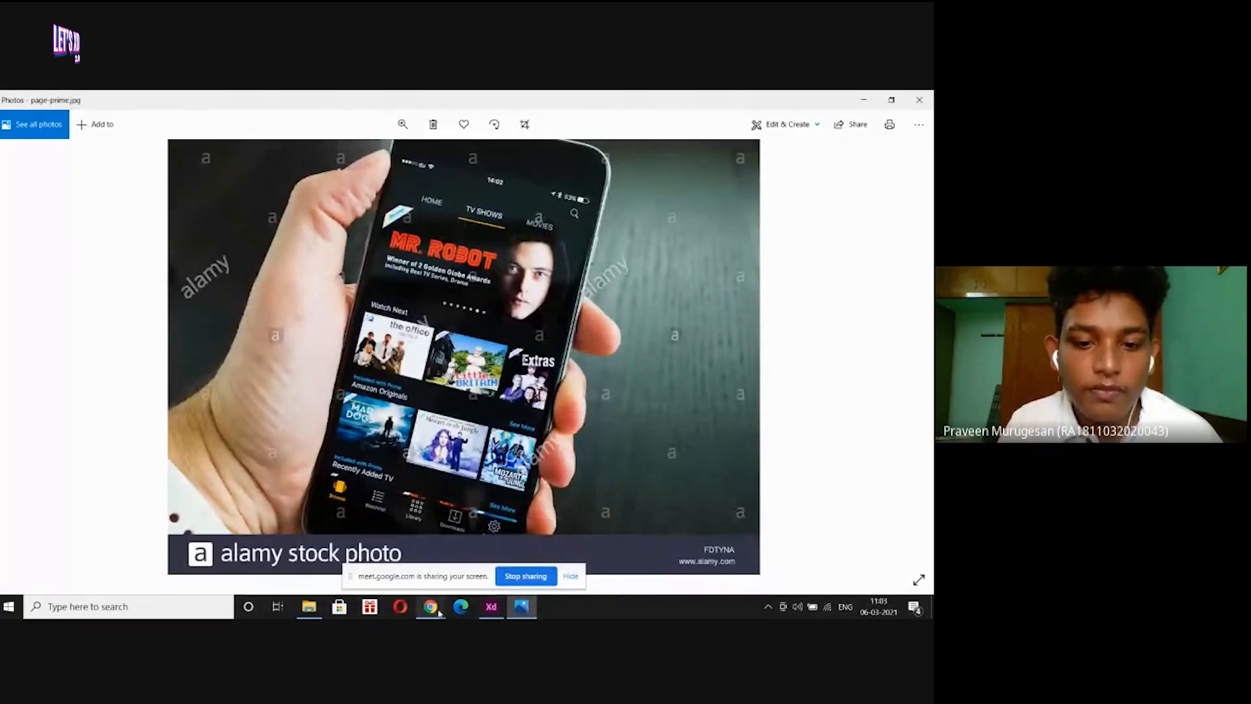
Return from the page-prime.jpg reference to the Adobe XD MOVIE PAGE design.
click(495, 609)
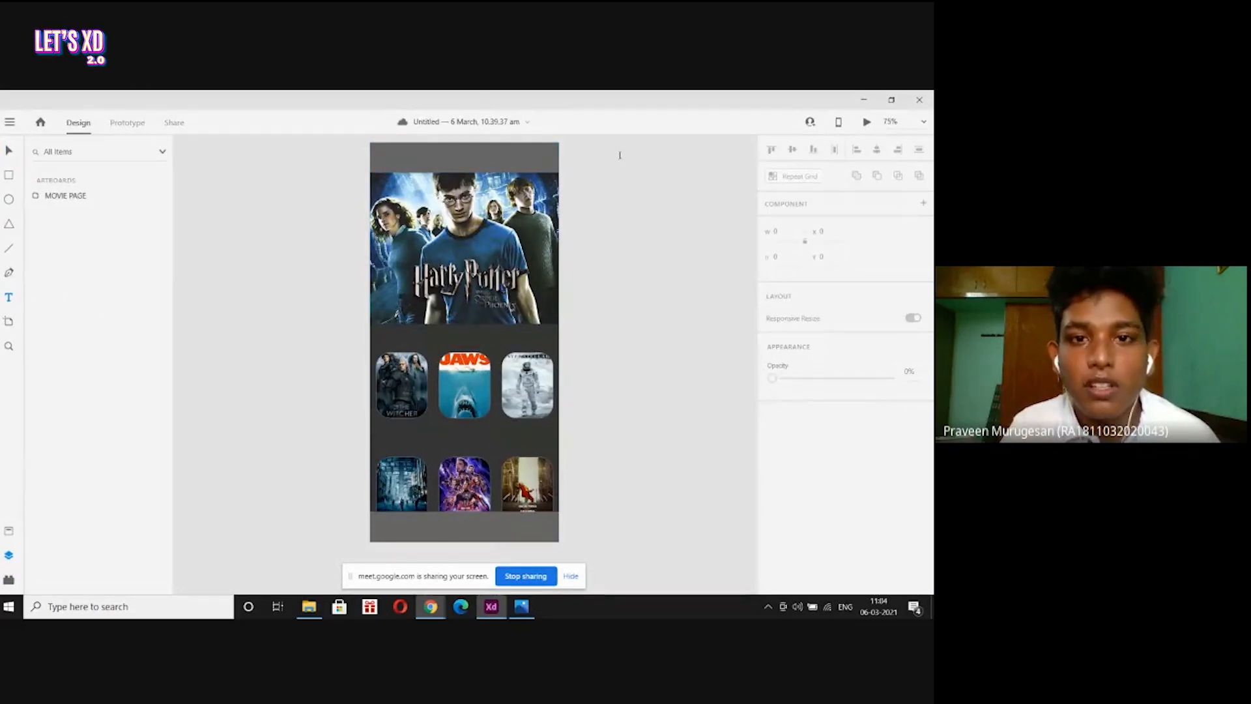
Zoom to 300% on the MOVIE PAGE's grey top bar and start a text box beside the artboard.
click(458, 158)
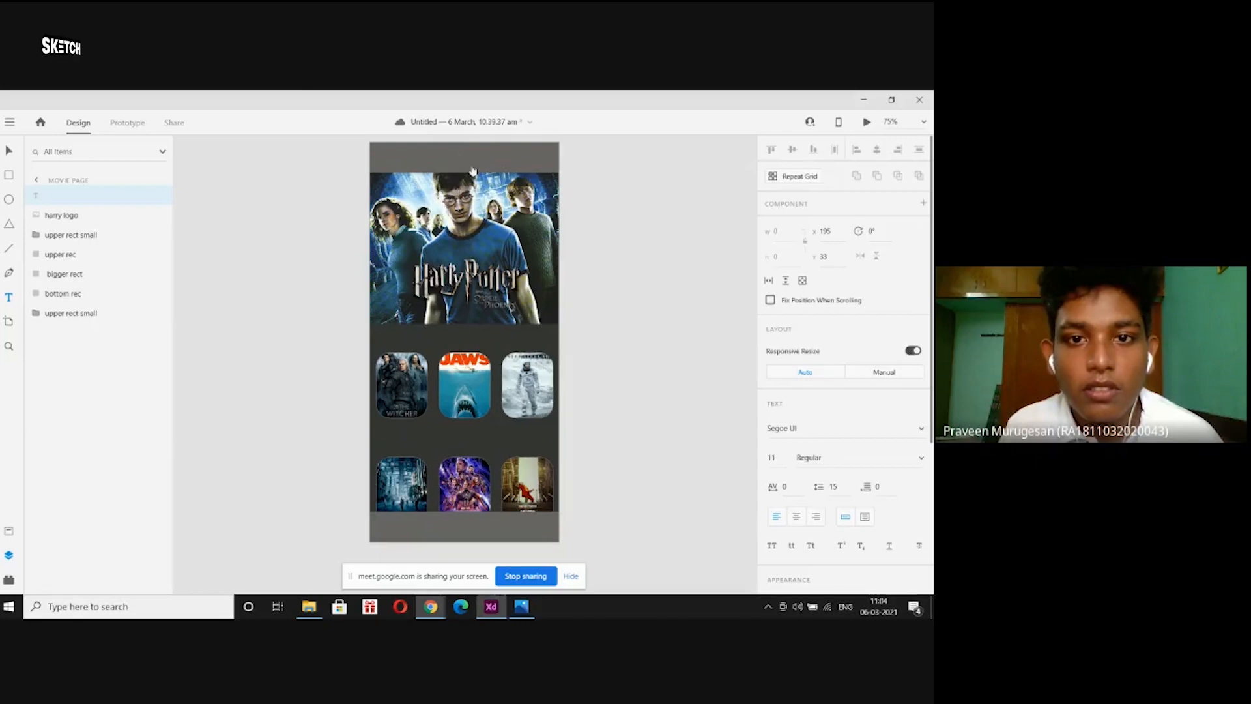
key(ctrl+plus)
key(ctrl+plus)
key(ctrl+plus)
key(ctrl+plus)
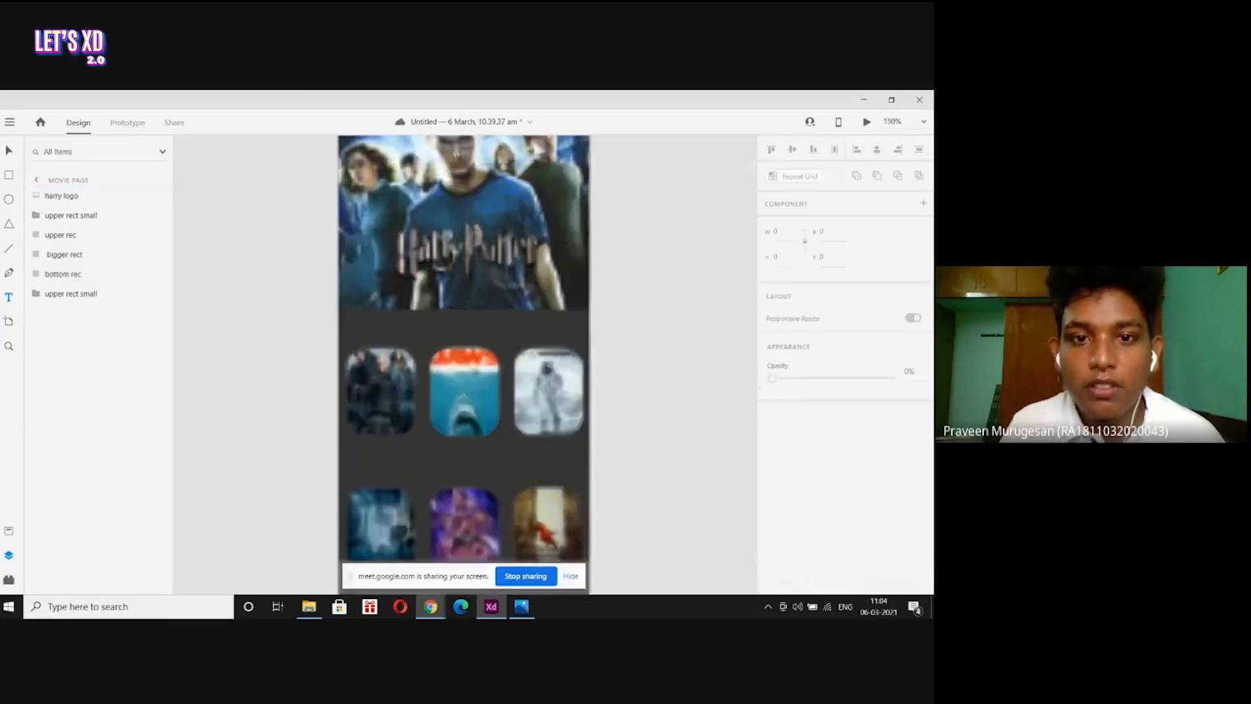
scroll(456, 157, up, 5)
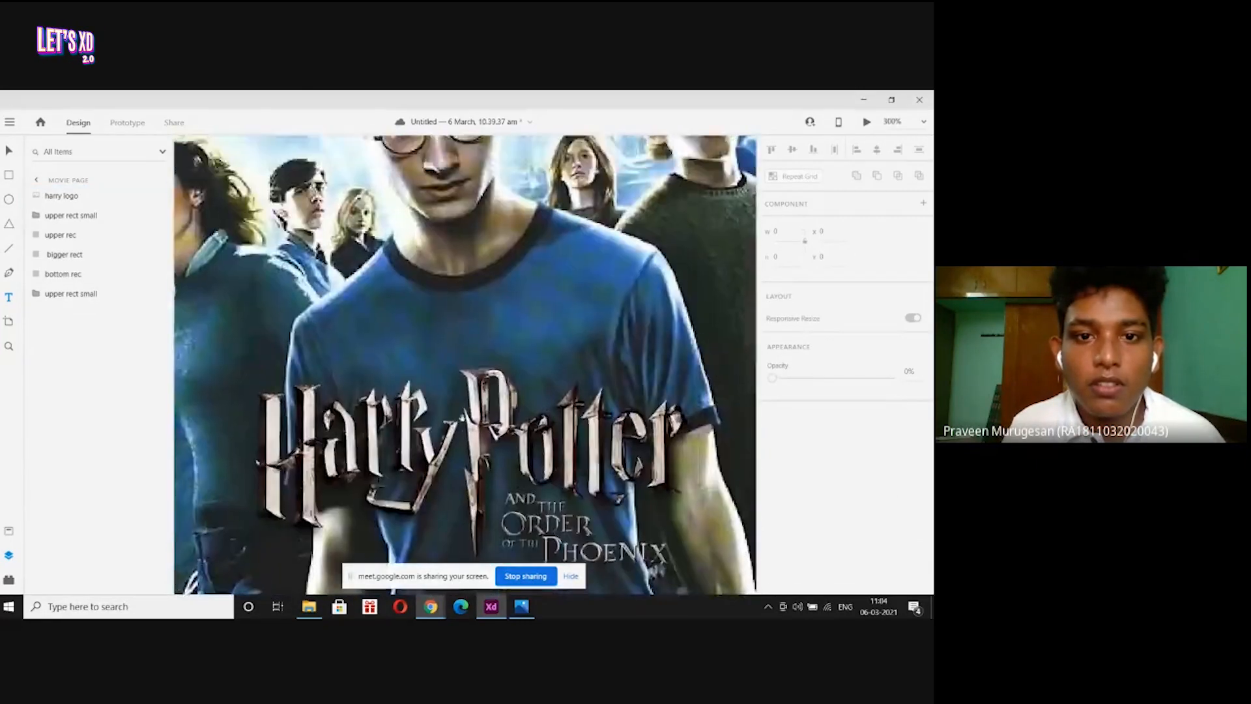
scroll(468, 287, up, 3)
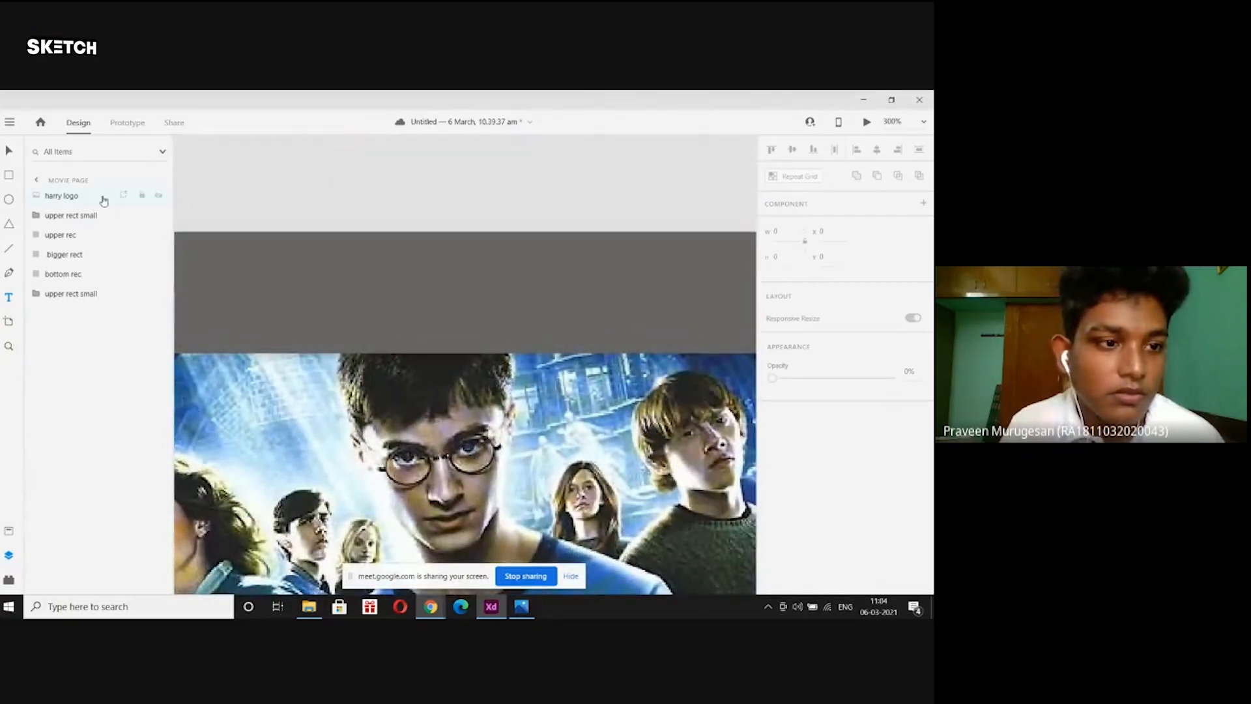
click(7, 301)
Type MOVIES into a new text box and select the word.
click(338, 177)
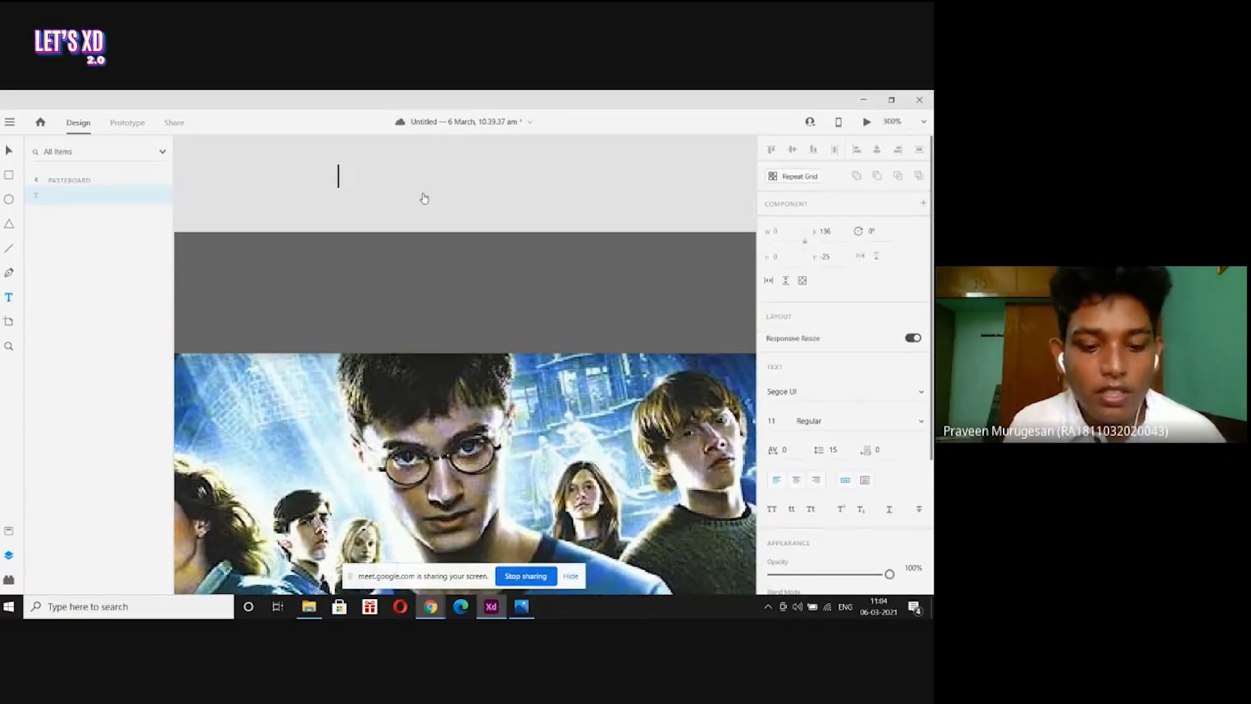
text(MOVIES)
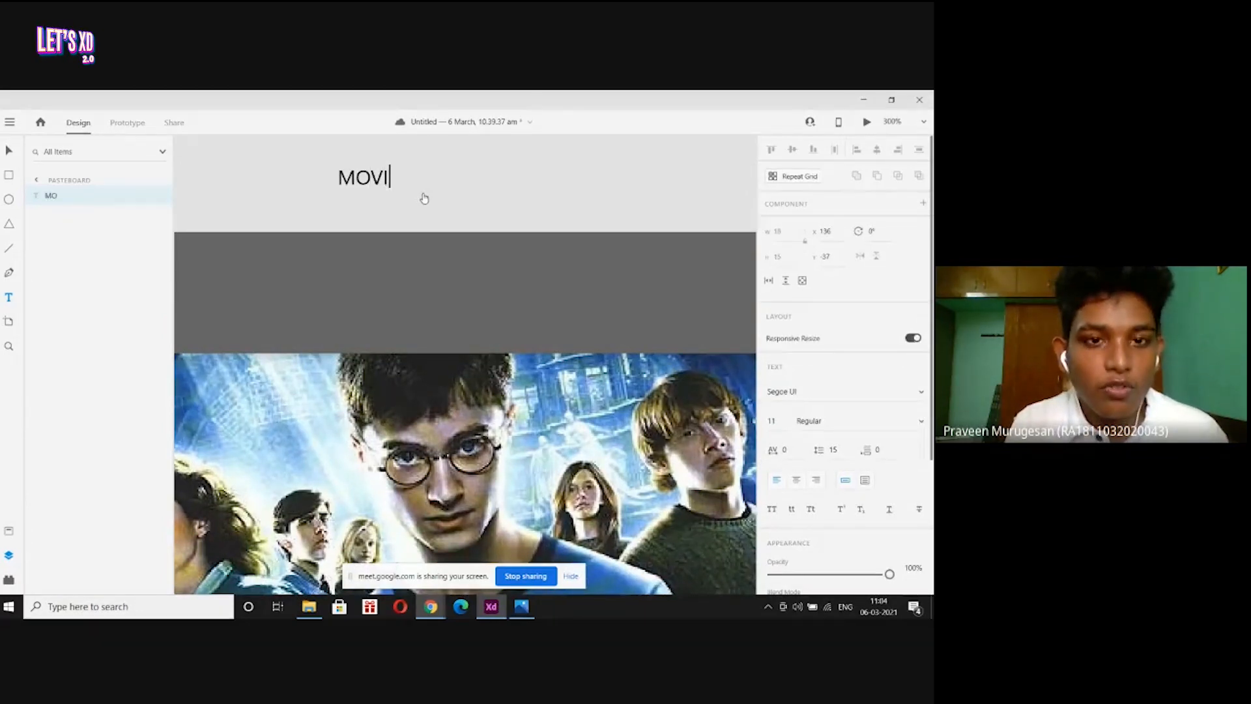
key(shift+Left)
key(shift+Left)
key(shift+Left)
key(shift+Left)
key(shift+Left)
key(shift+Left)
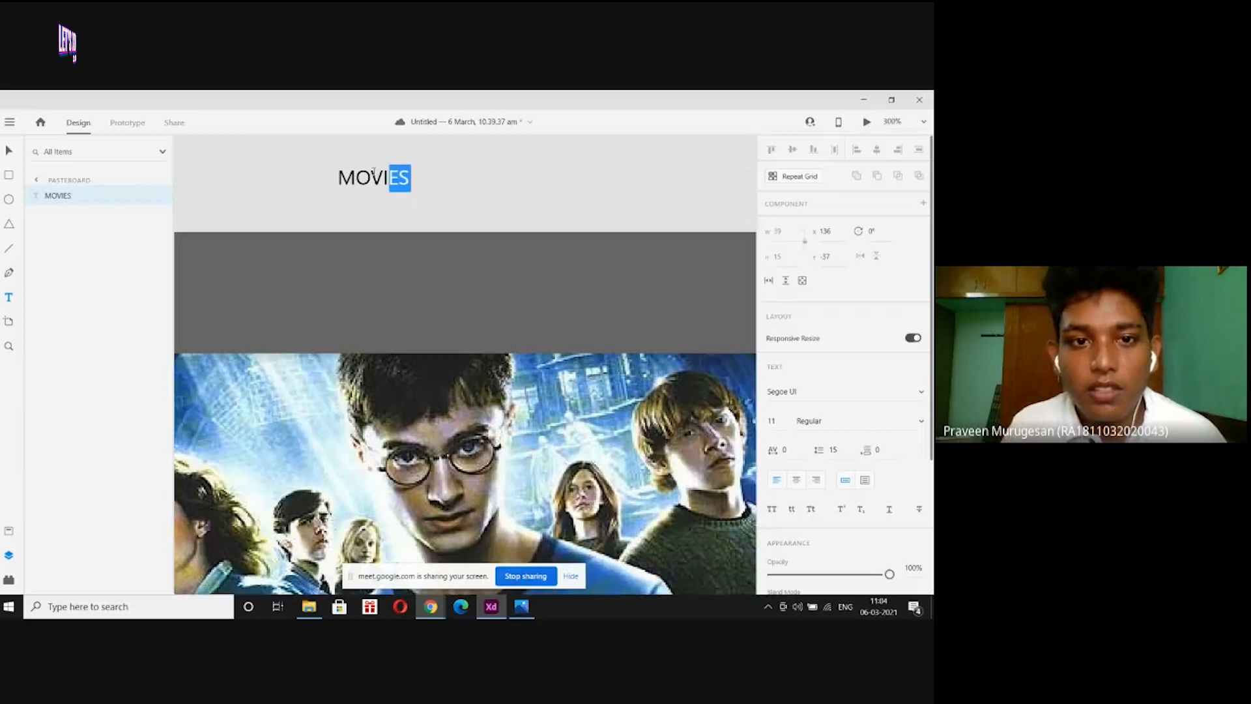
Fill MOVIES with white #FFFAFA and drag it down into the grey top bar.
scroll(813, 278, down, 3)
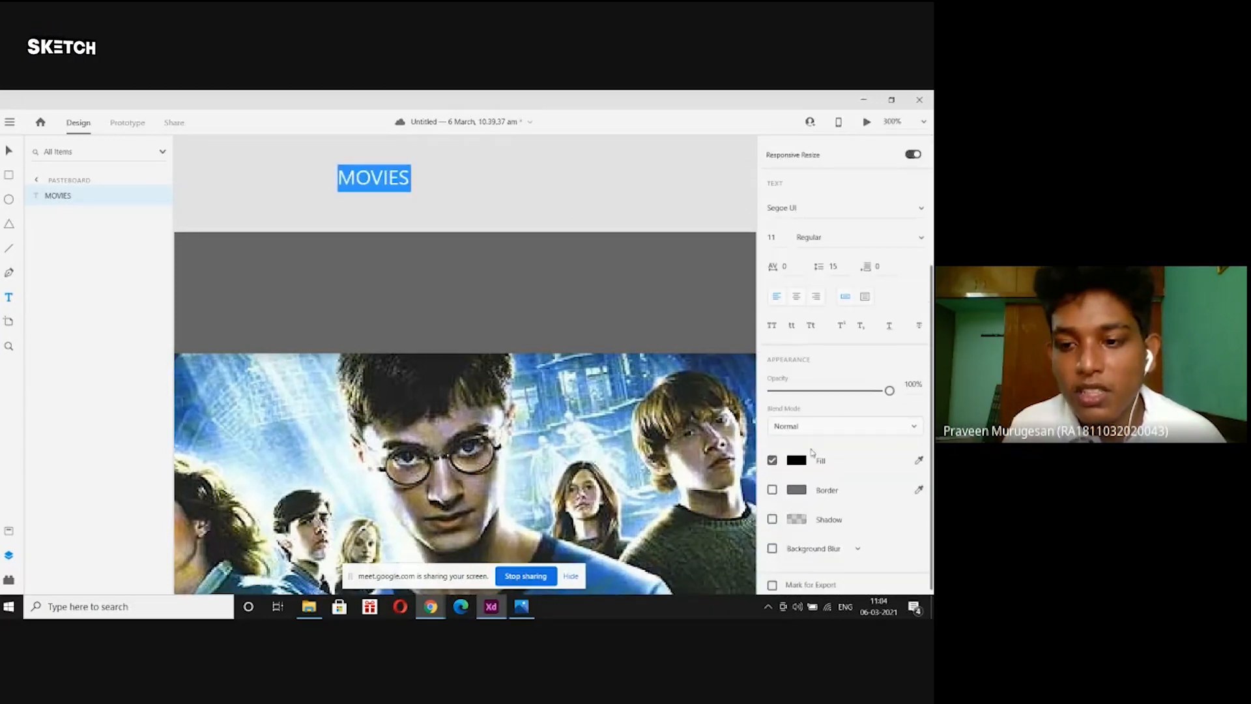
click(799, 463)
click(619, 387)
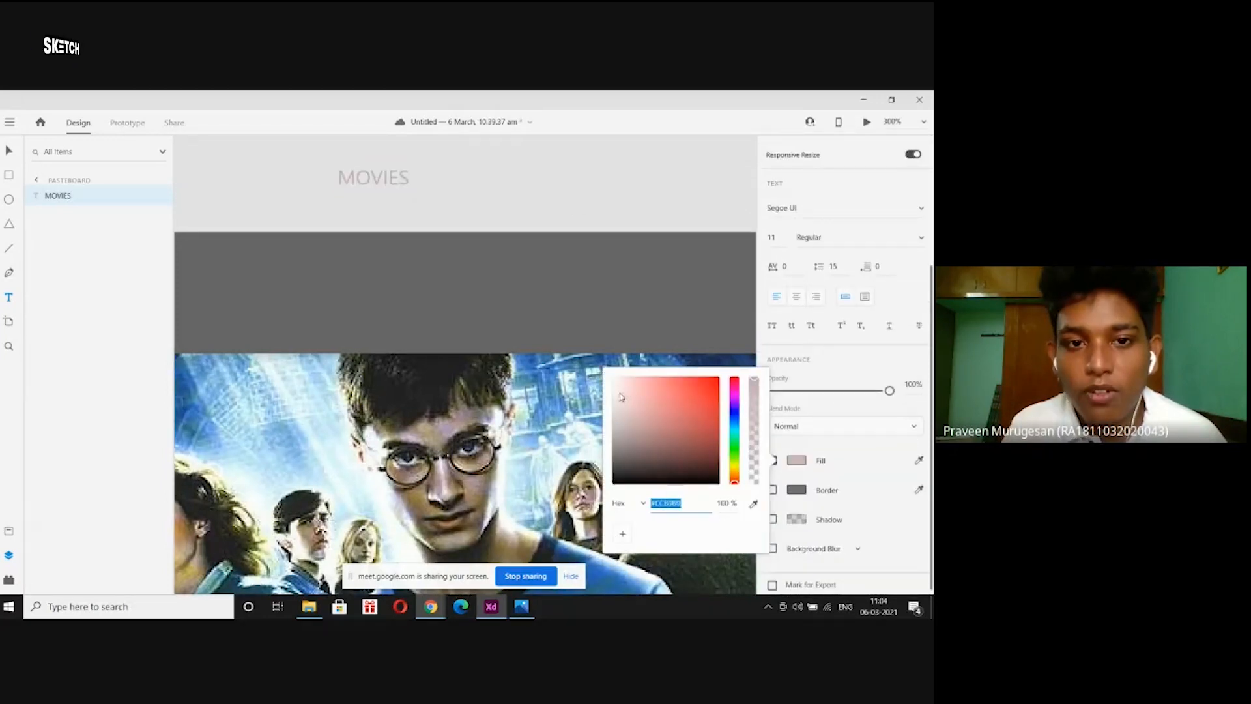
click(614, 377)
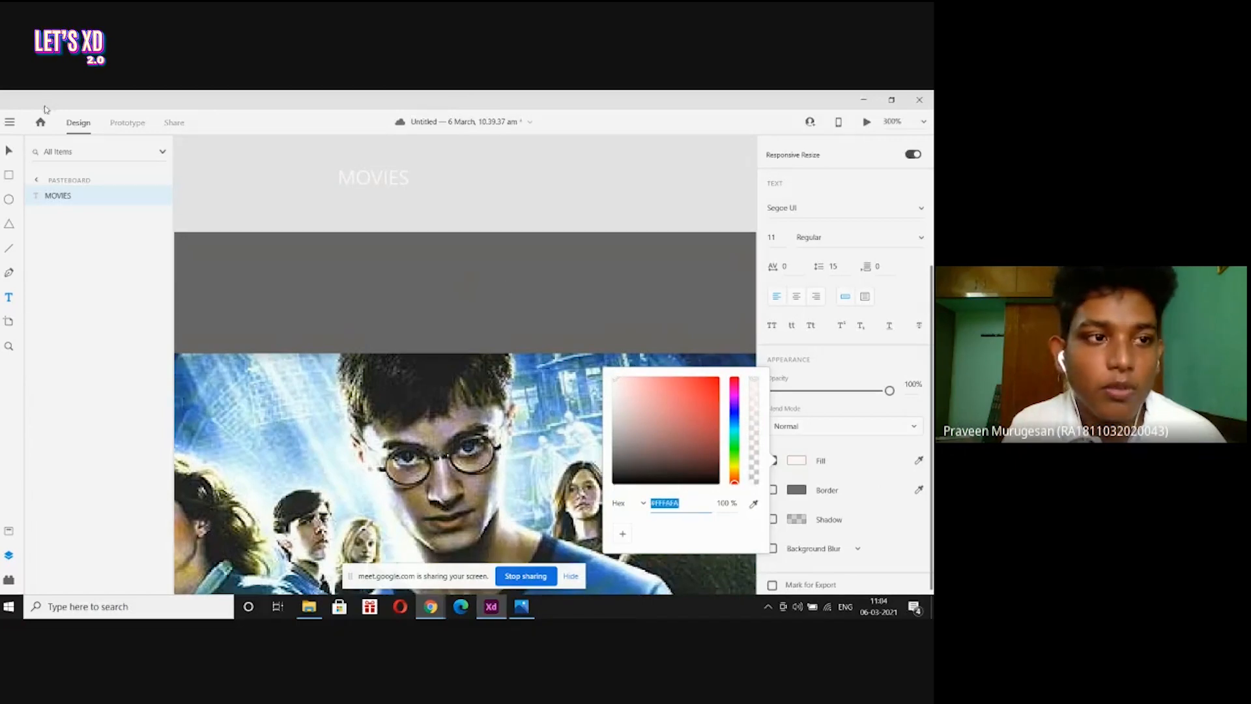
click(7, 150)
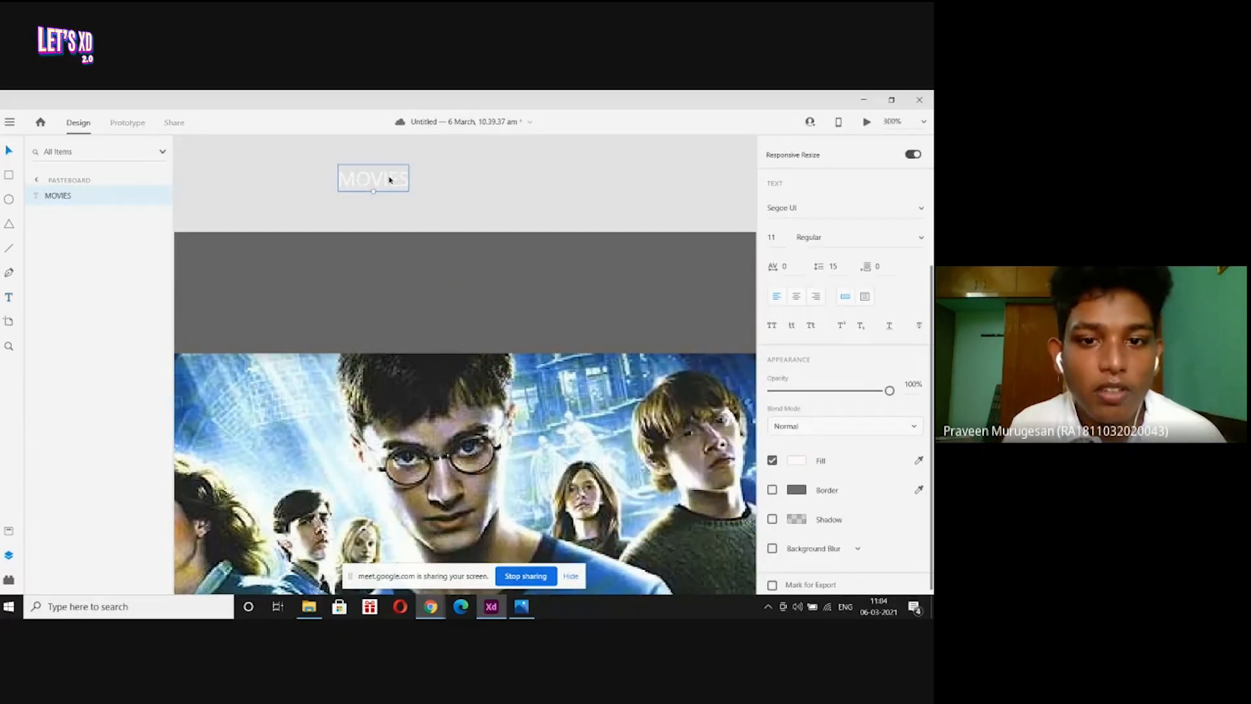
drag(390, 178, 485, 298)
Change the MOVIES heading's font family to Arial.
key(ctrl+minus)
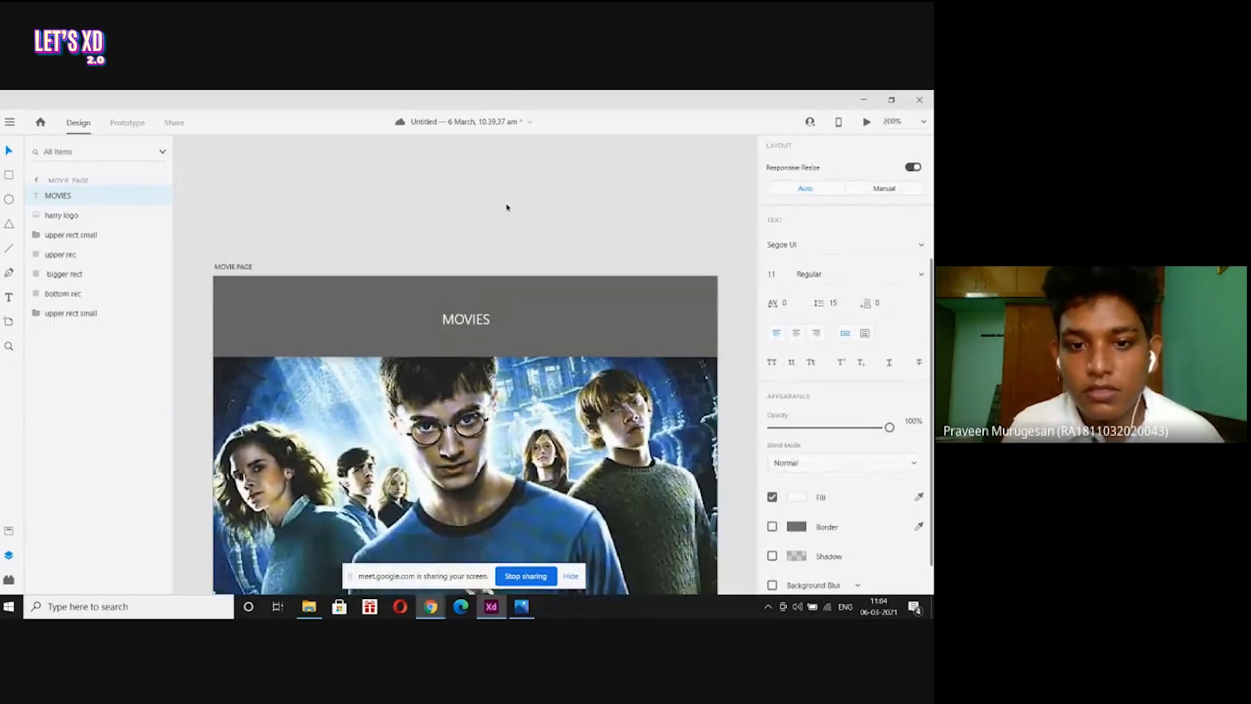
double_click(473, 320)
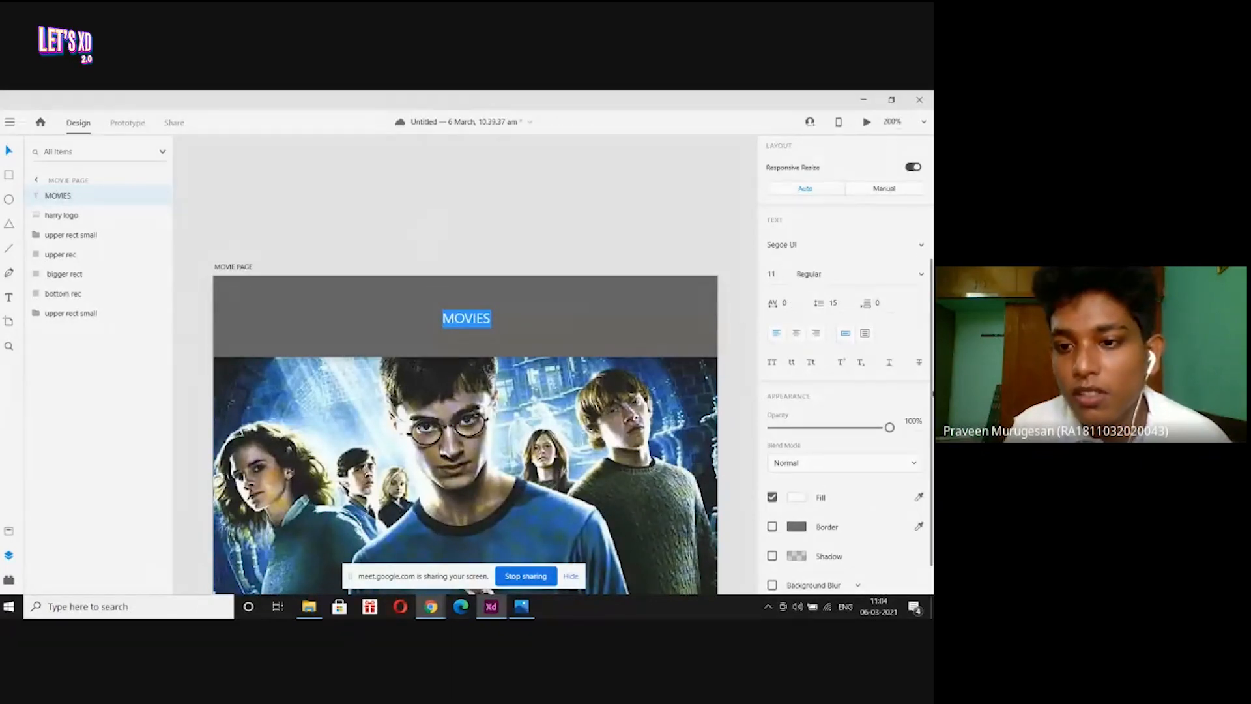
scroll(924, 393, down, 1)
scroll(818, 329, up, 3)
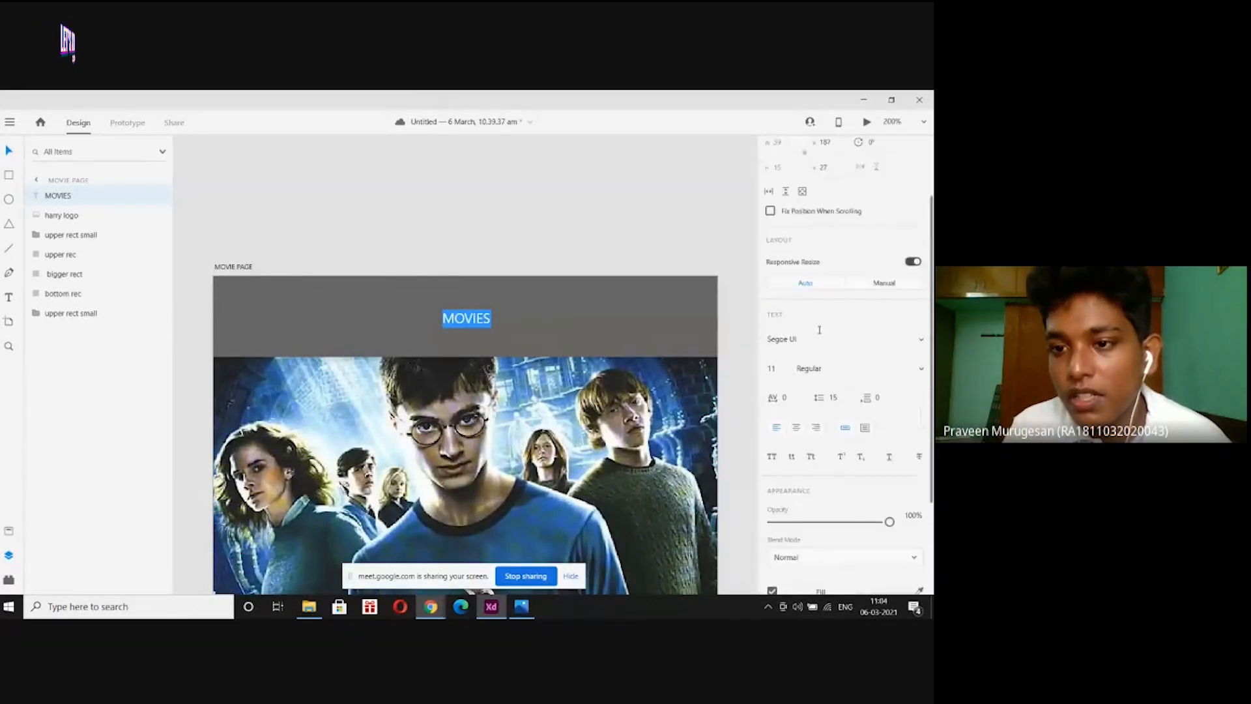
click(923, 347)
scroll(874, 313, up, 2)
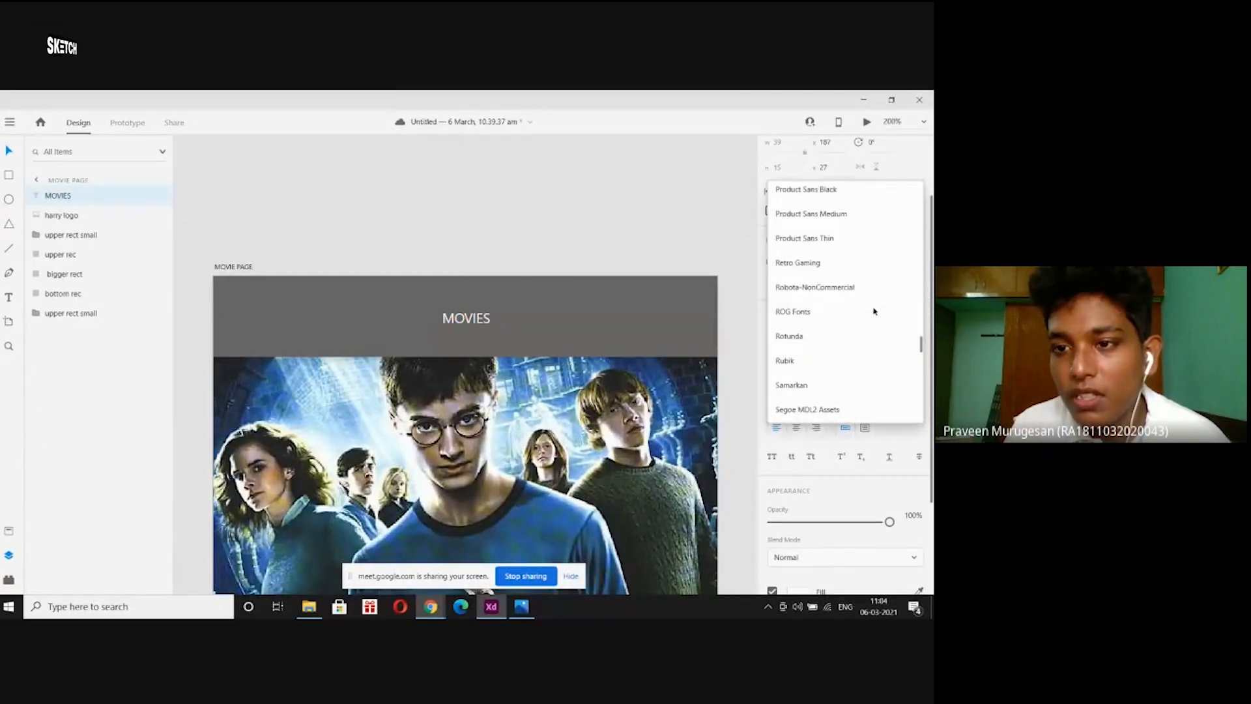
scroll(873, 310, up, 15)
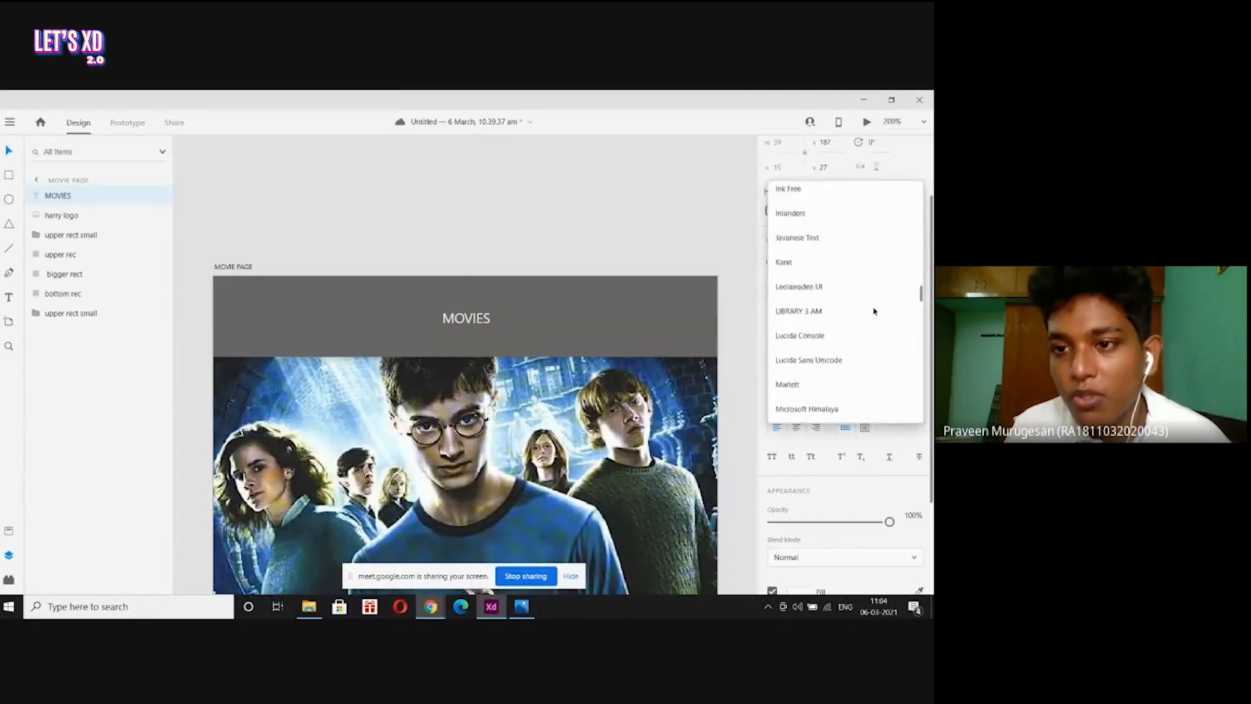
scroll(874, 311, up, 15)
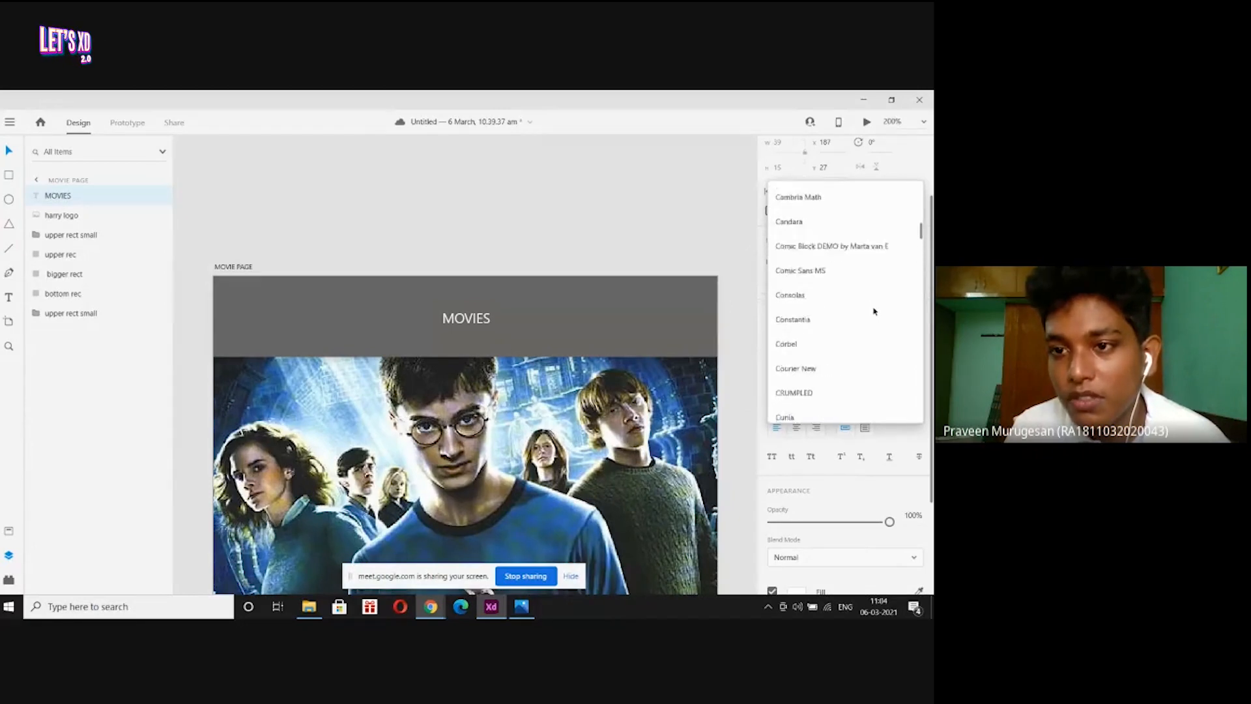
scroll(873, 311, up, 7)
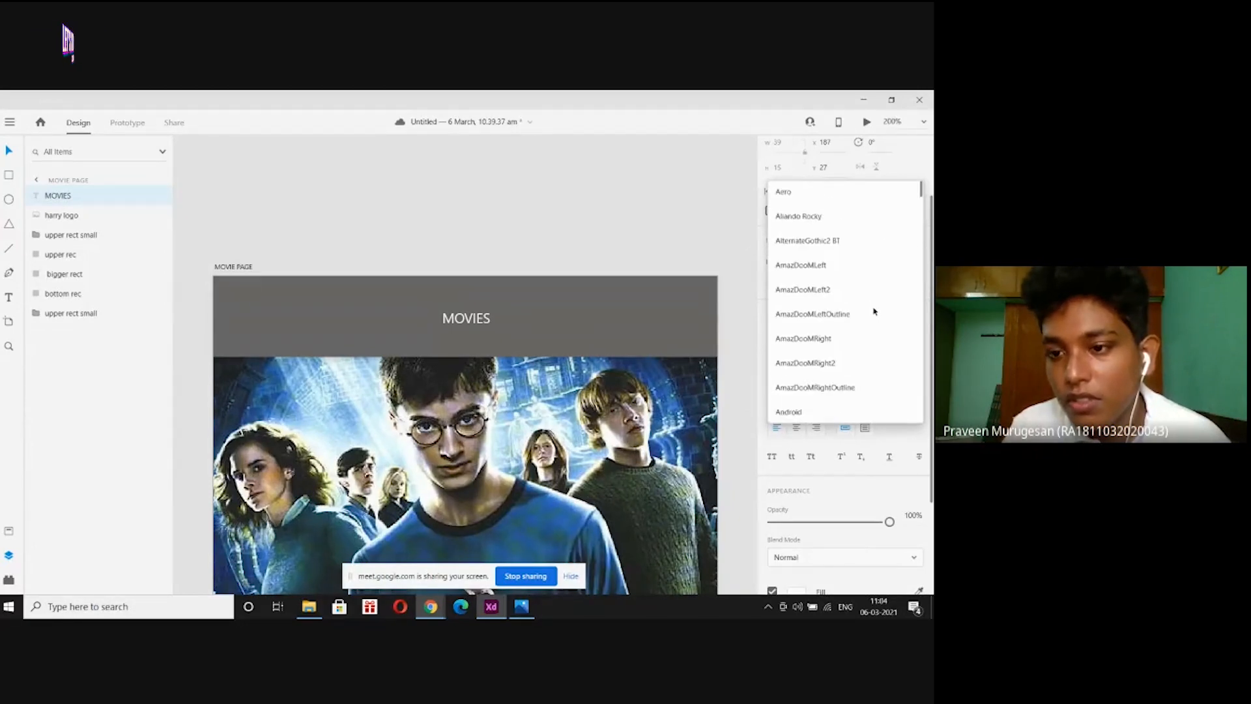
scroll(874, 311, down, 3)
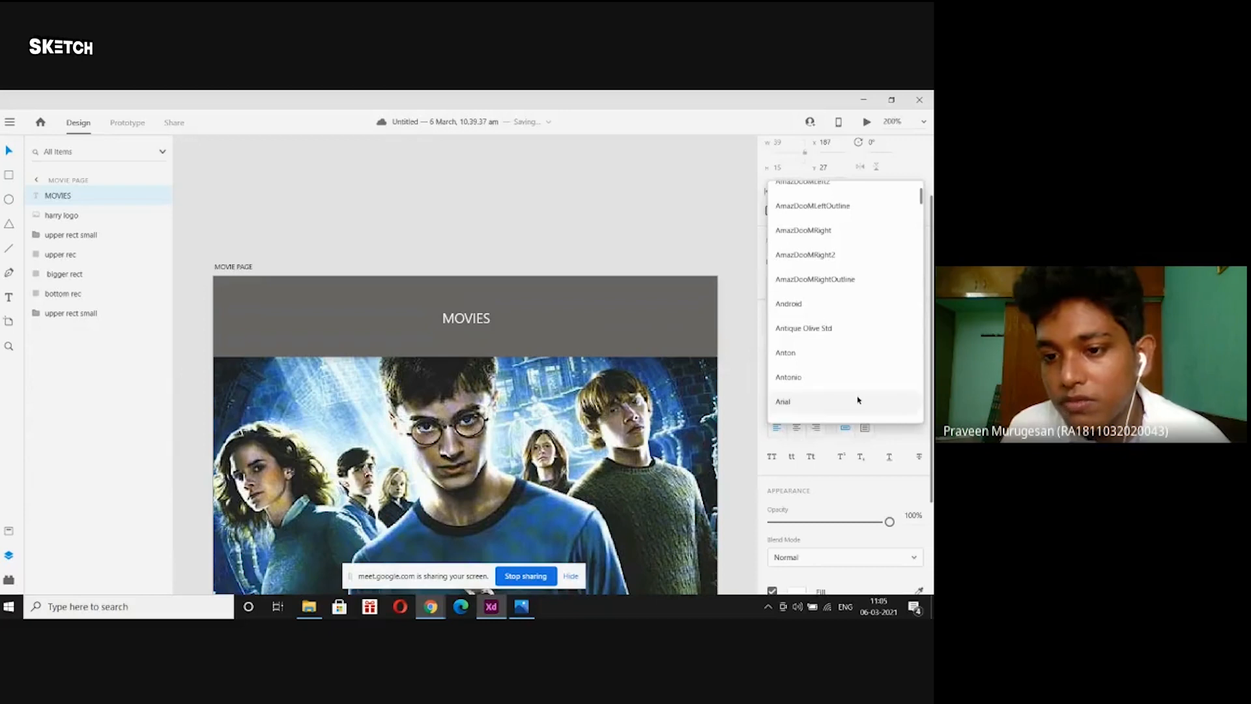
click(857, 399)
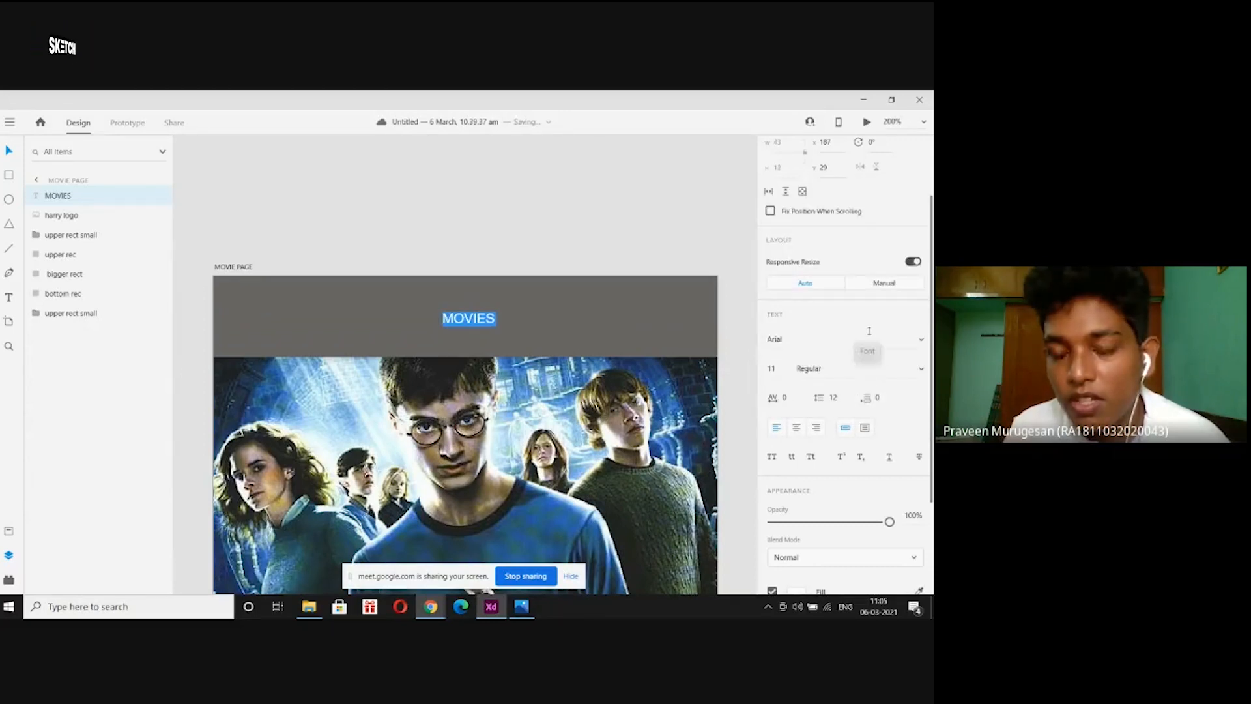
Make MOVIES Bold at size 20 and re-centre it horizontally in the top bar.
click(917, 369)
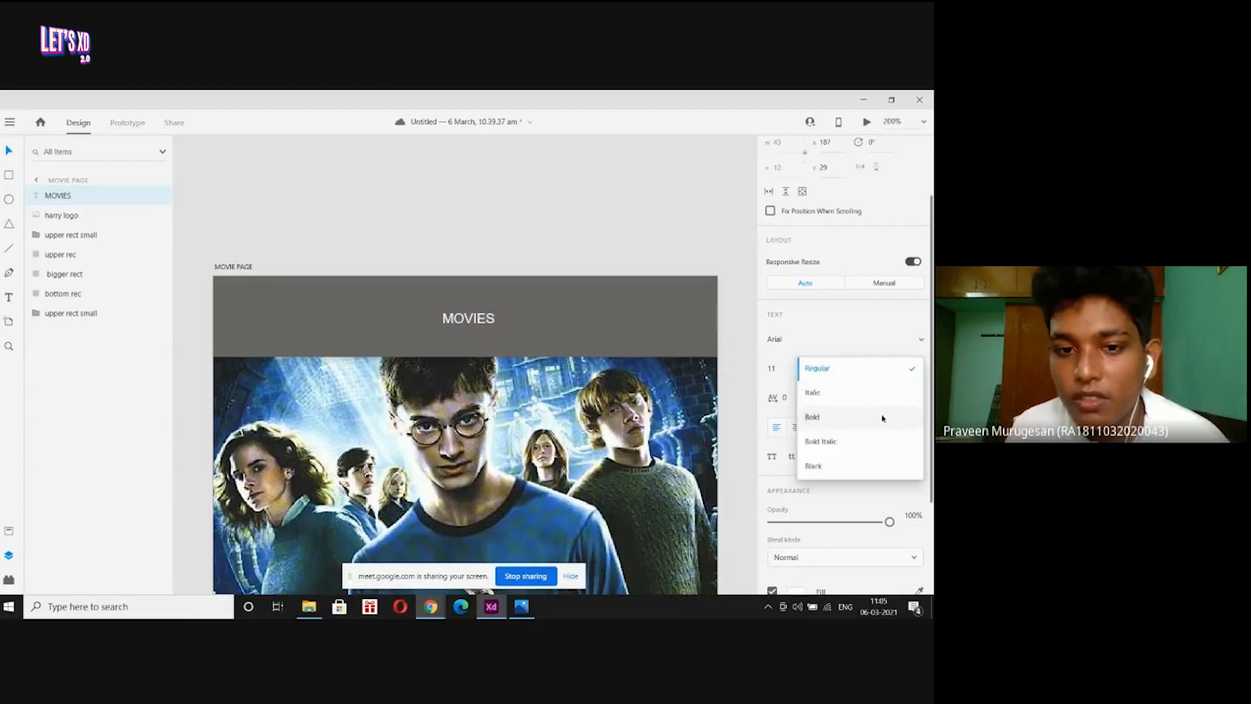
click(882, 417)
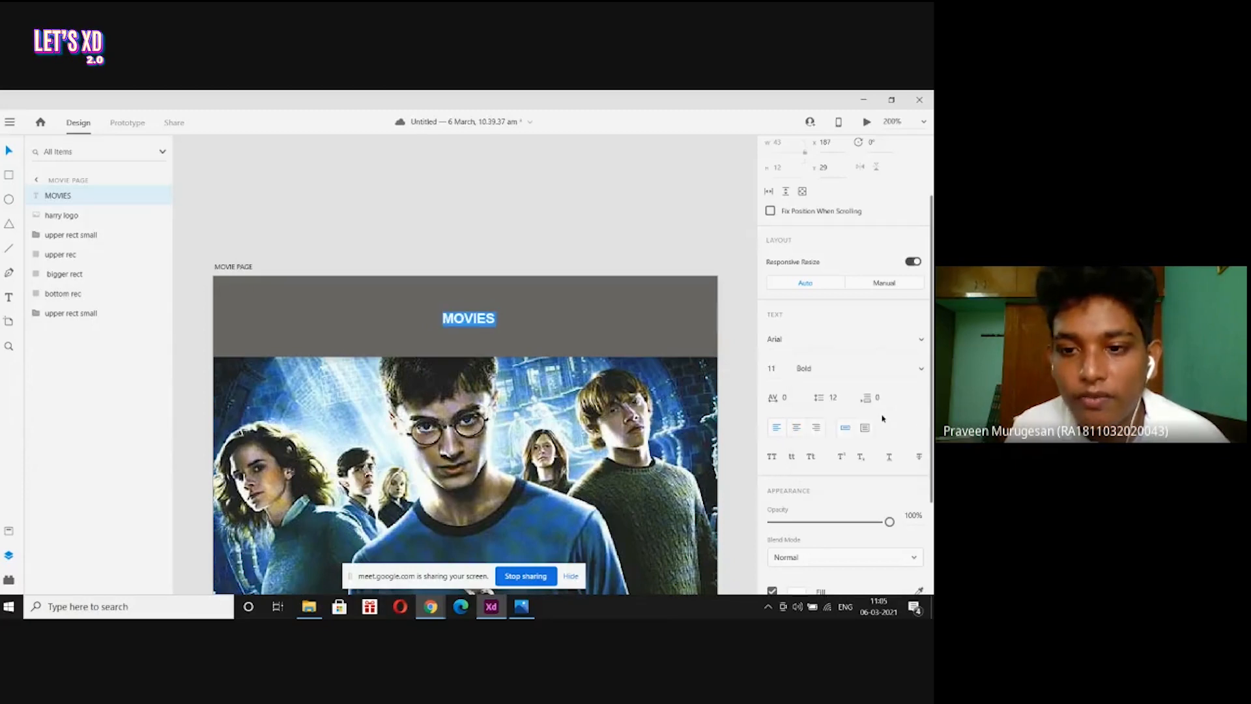
click(778, 368)
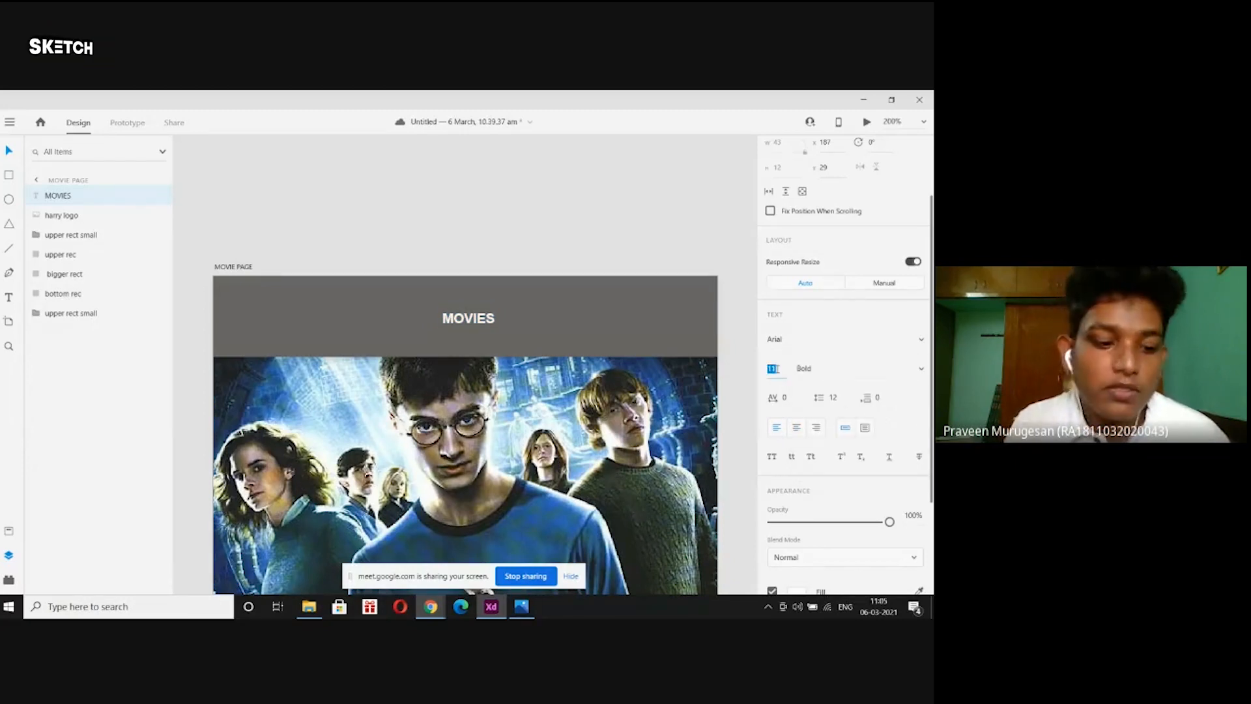
text(20)
key(Return)
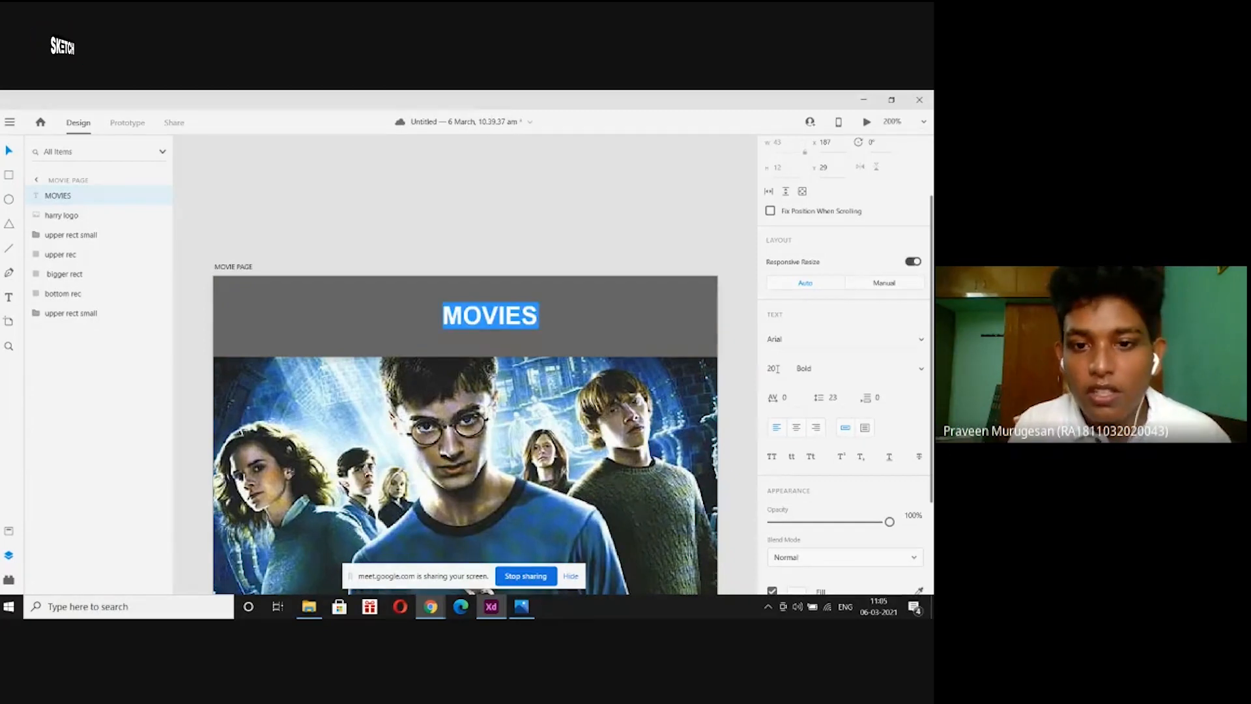
key(Escape)
scroll(492, 232, down, 1)
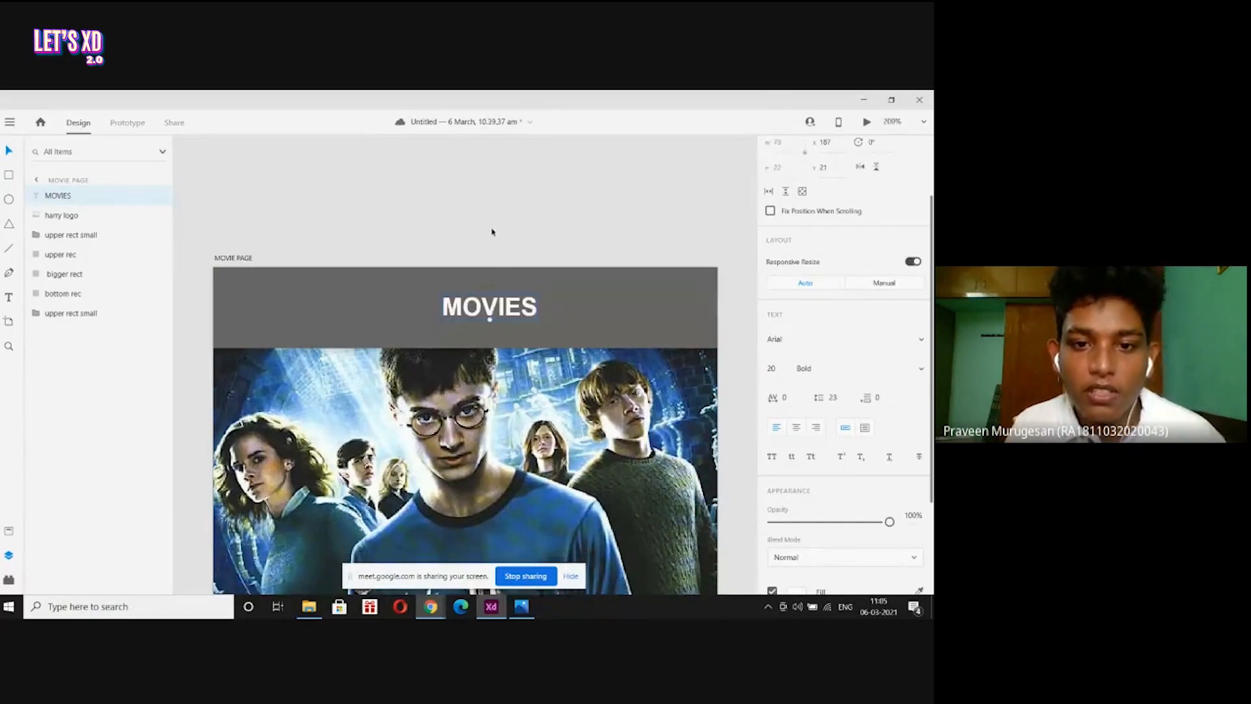
drag(492, 312, 465, 317)
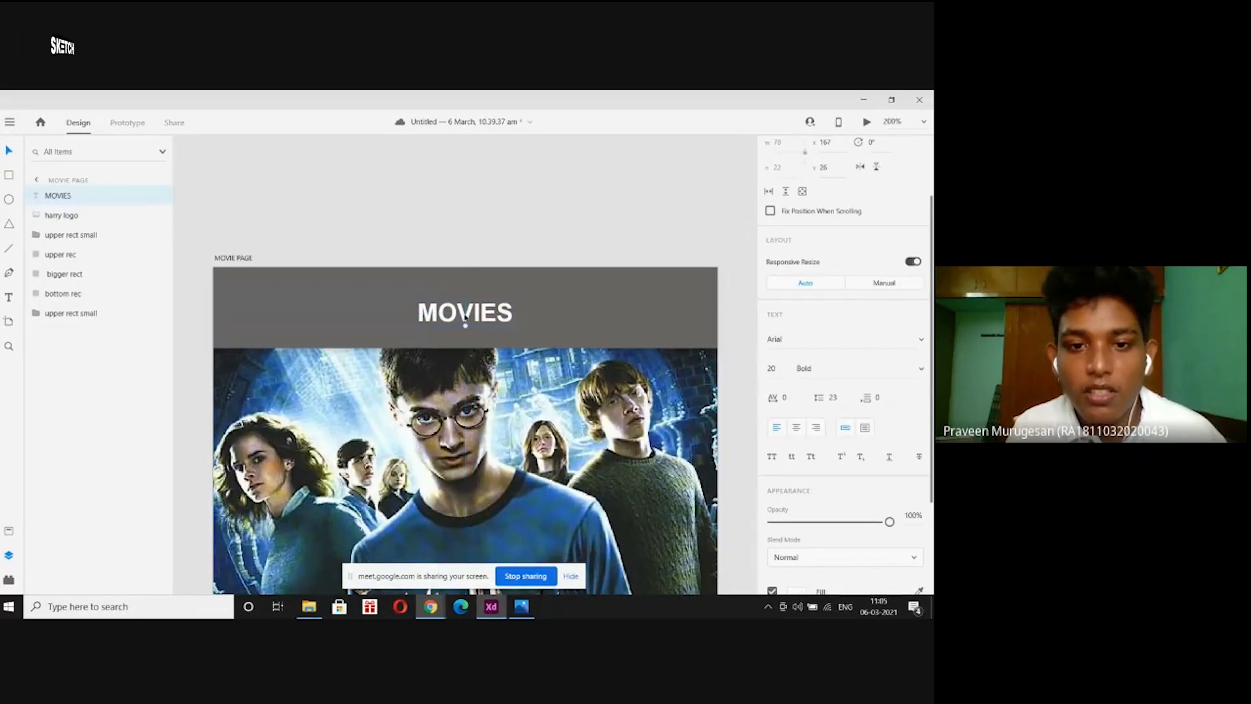
click(473, 215)
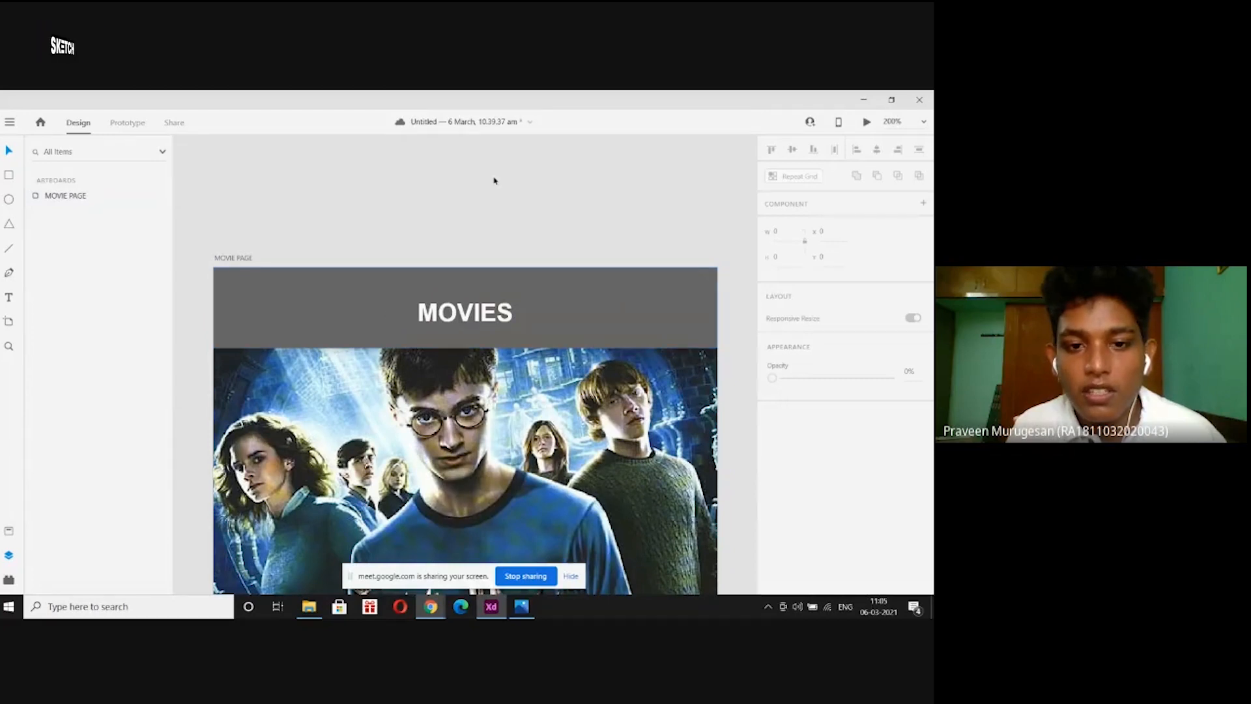
Duplicate the MOVIES heading and move the copy to its right.
click(504, 317)
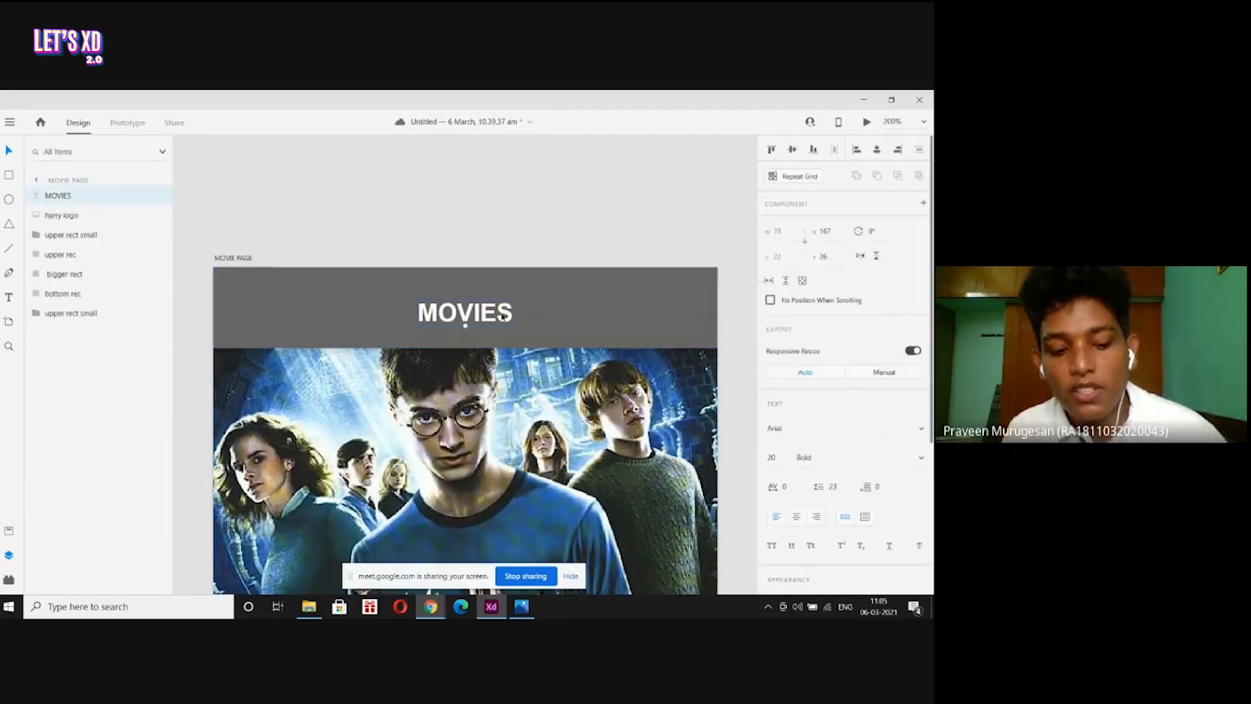
key(ctrl+d)
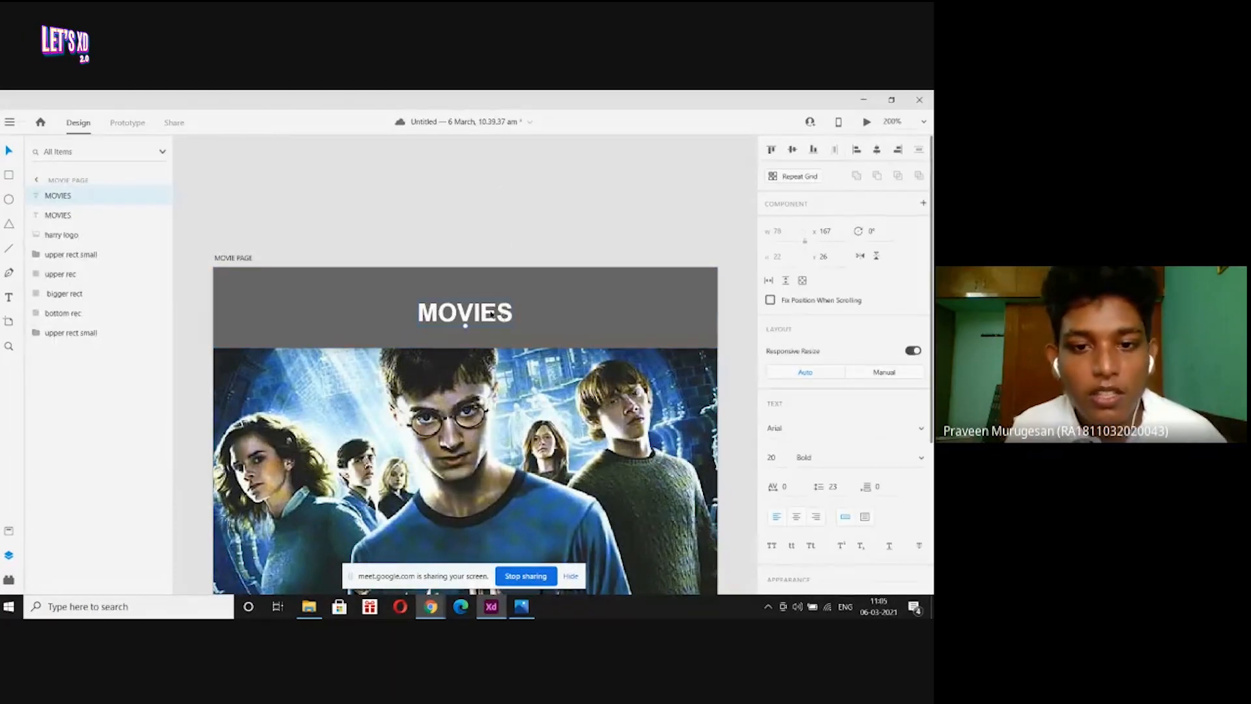
drag(491, 314, 607, 321)
key(ctrl+z)
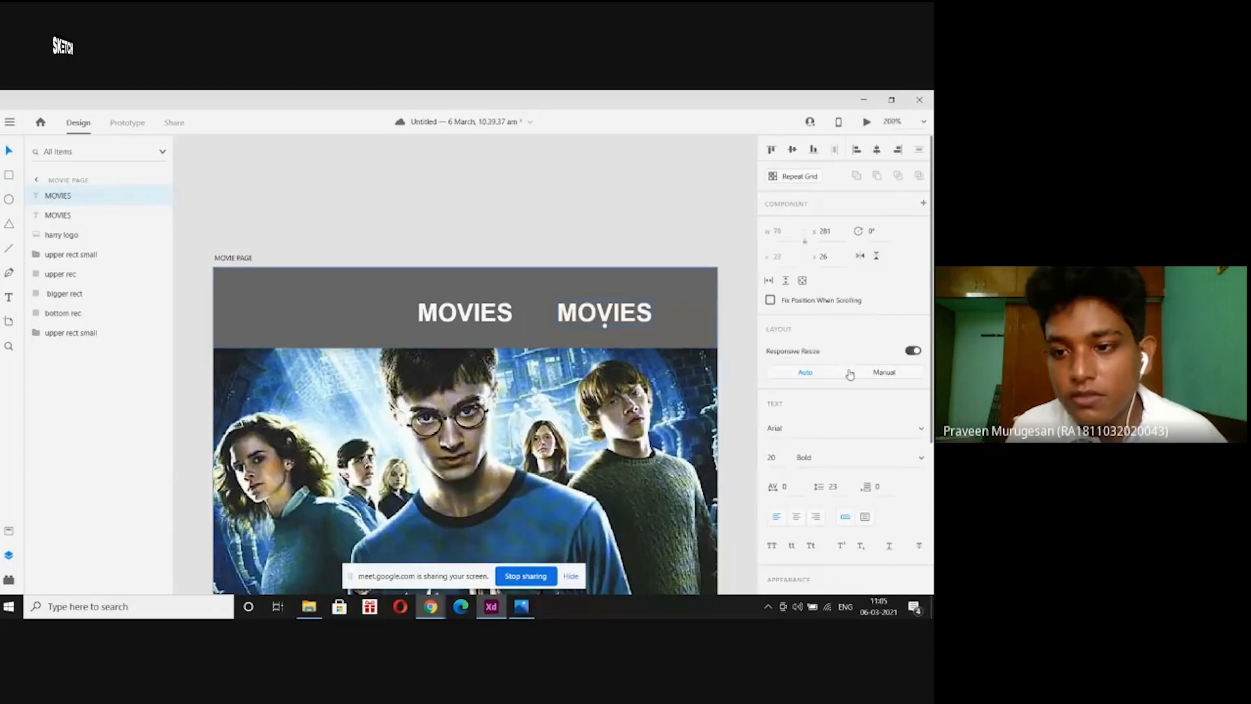
scroll(849, 374, down, 3)
Retype the copied heading as TV SHOWS.
click(9, 296)
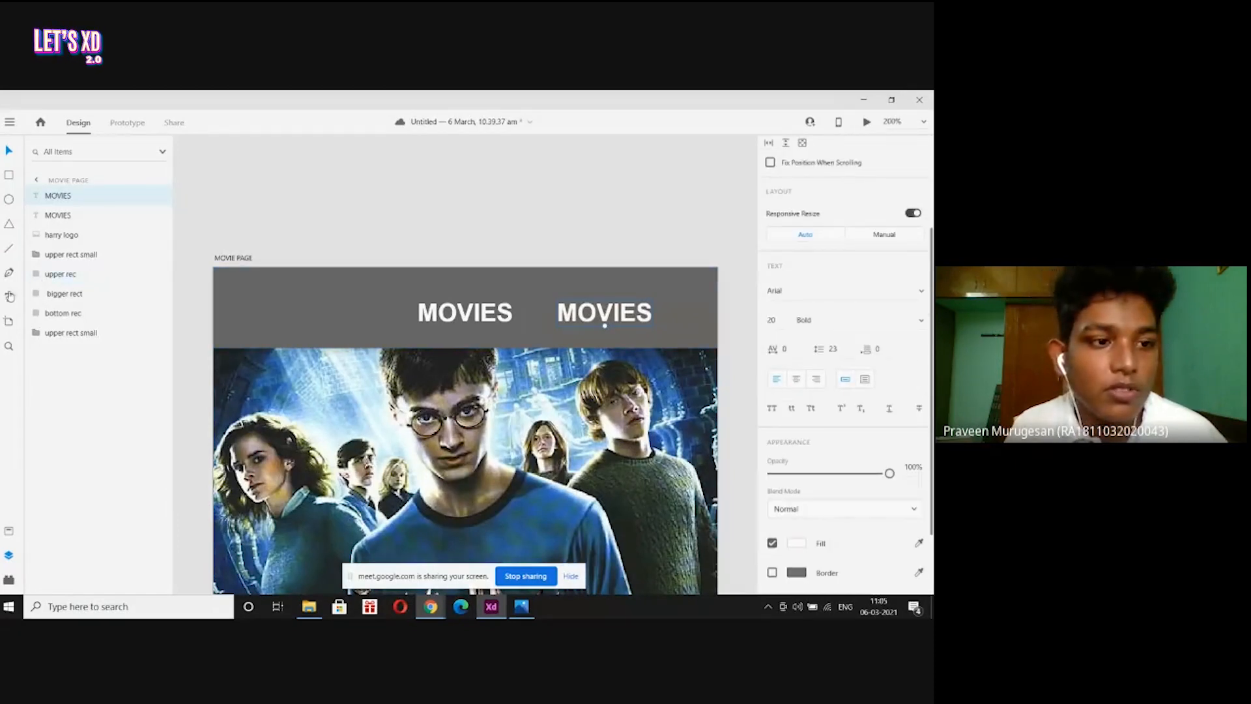
double_click(631, 322)
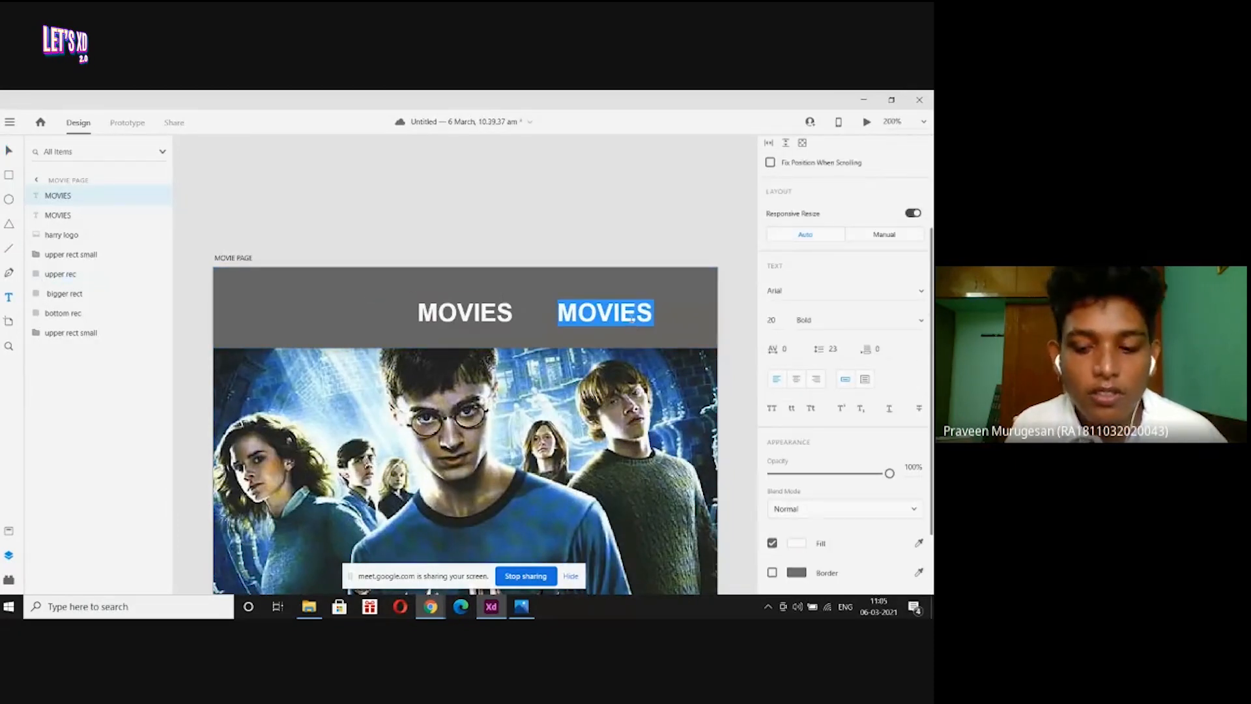
key(BackSpace)
text(TV SH)
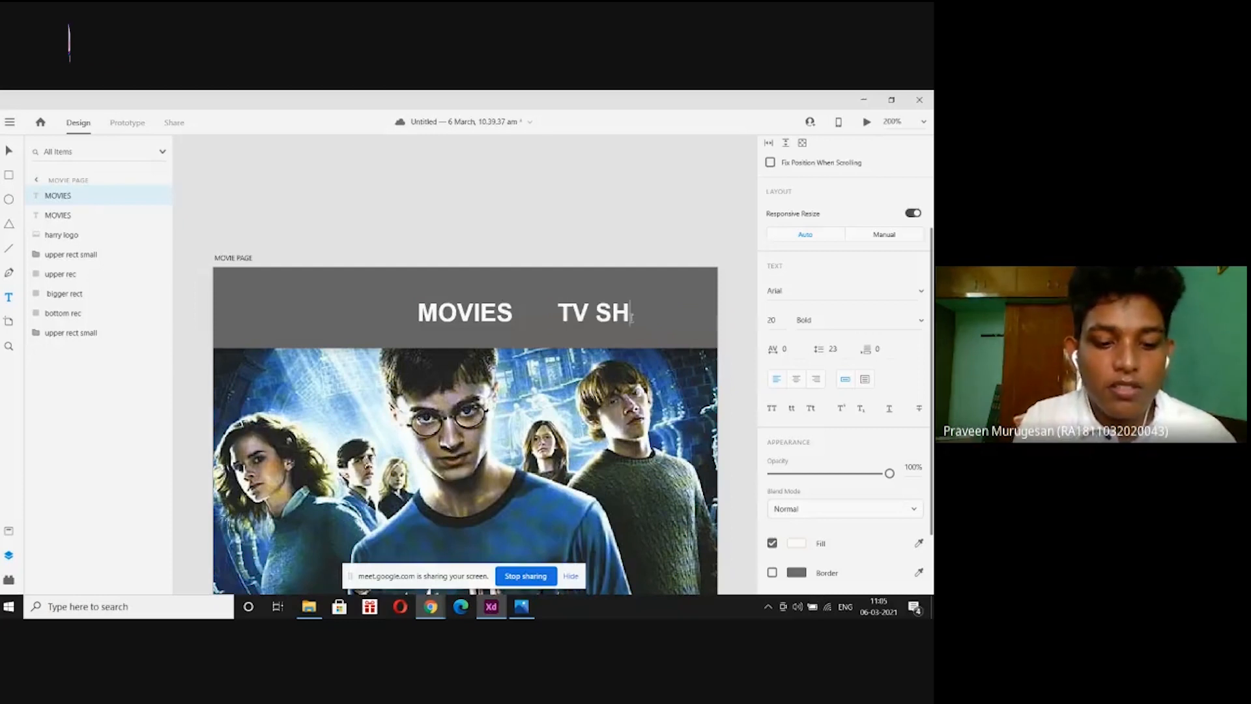
text(OWS)
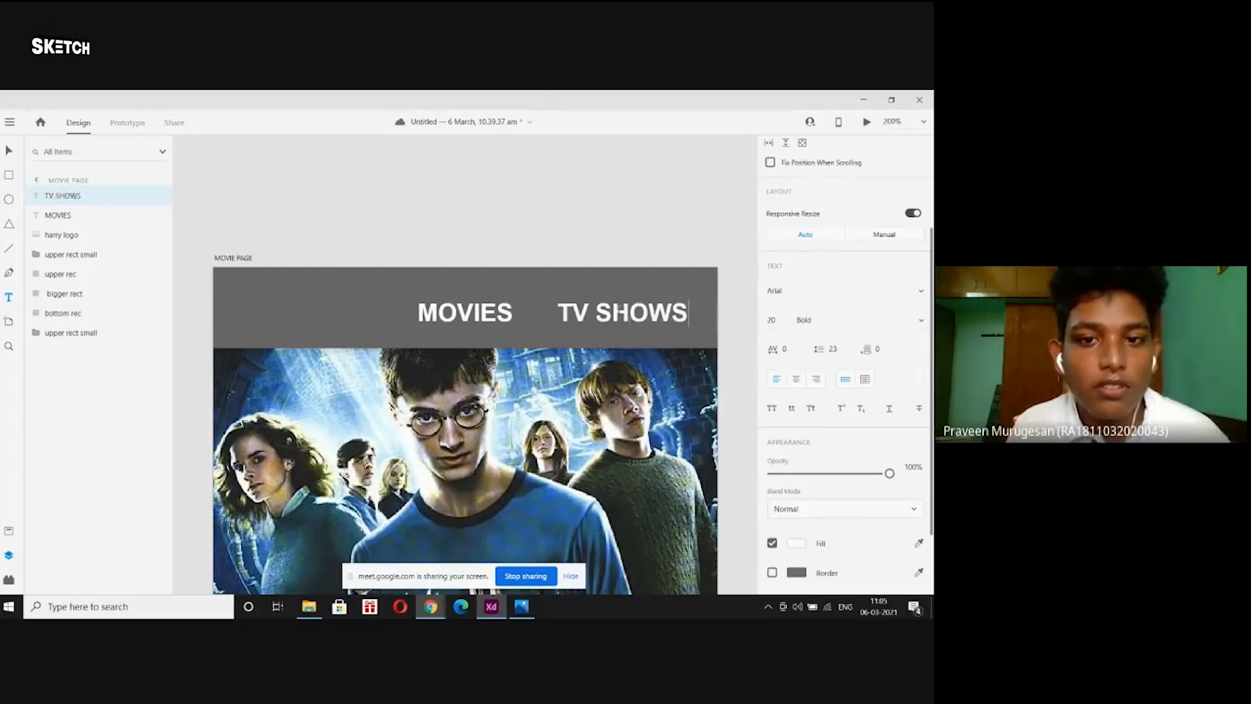
click(8, 150)
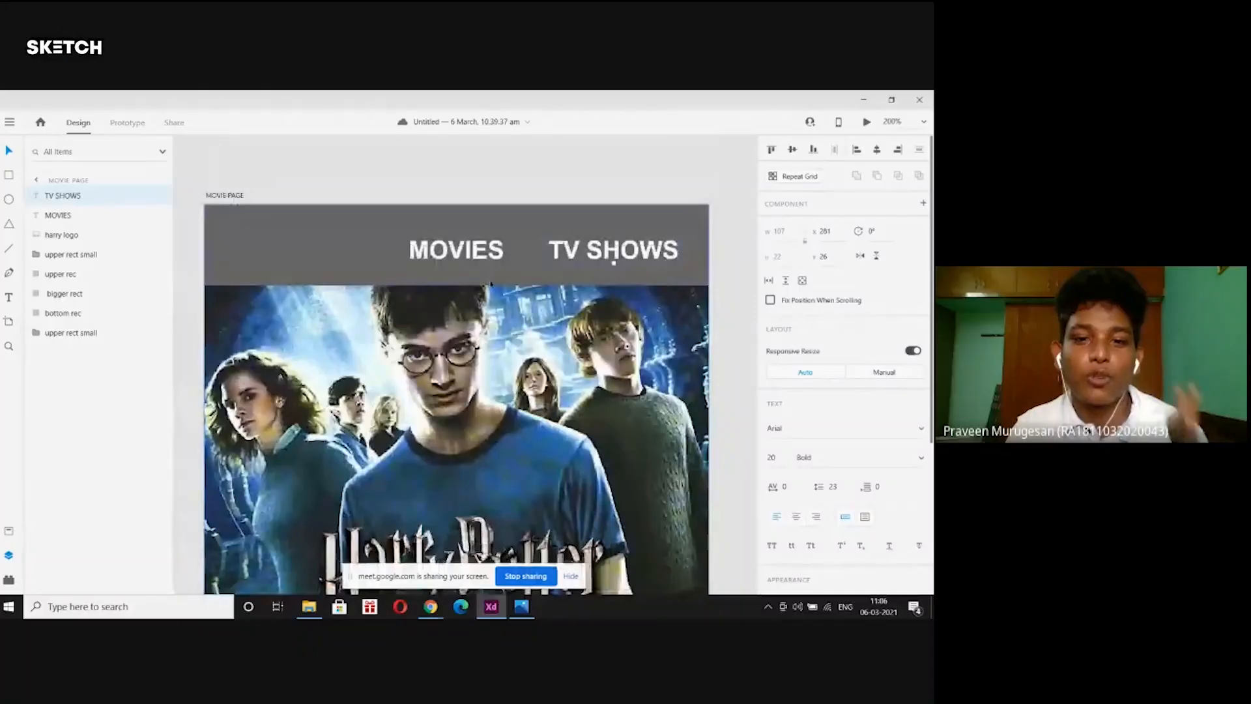
Dim the TV SHOWS label to 45% opacity.
click(9, 297)
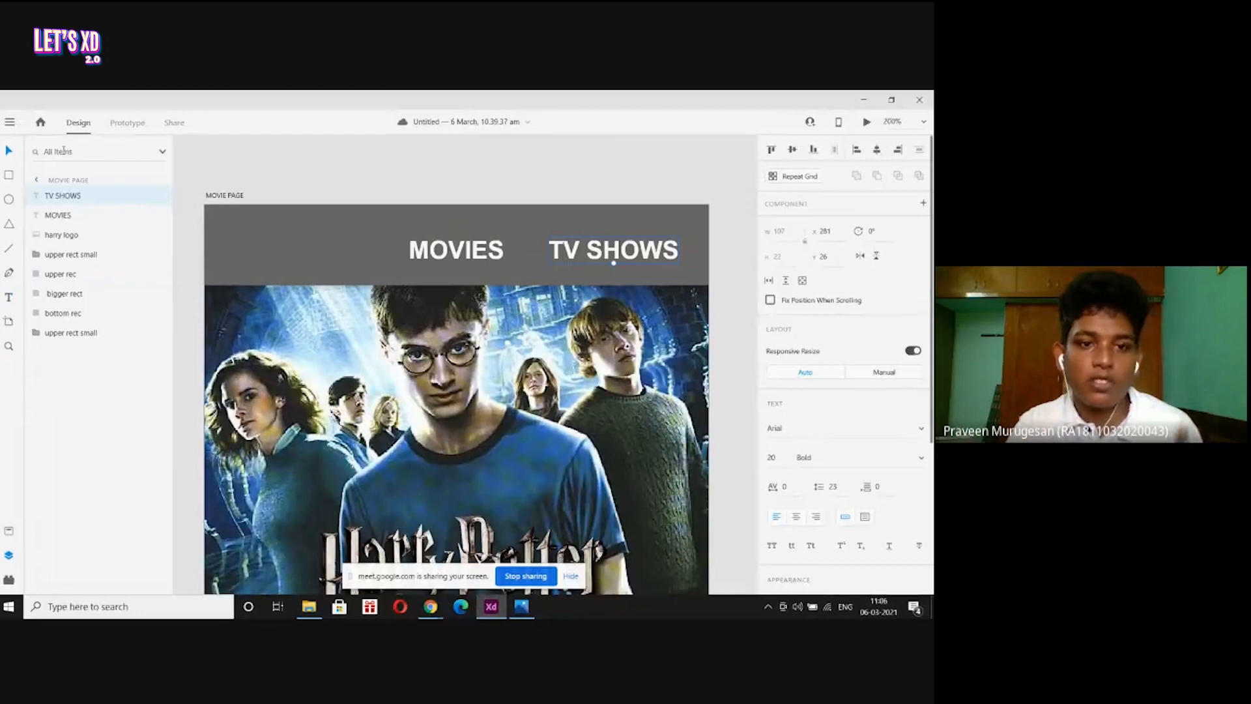
scroll(903, 373, down, 4)
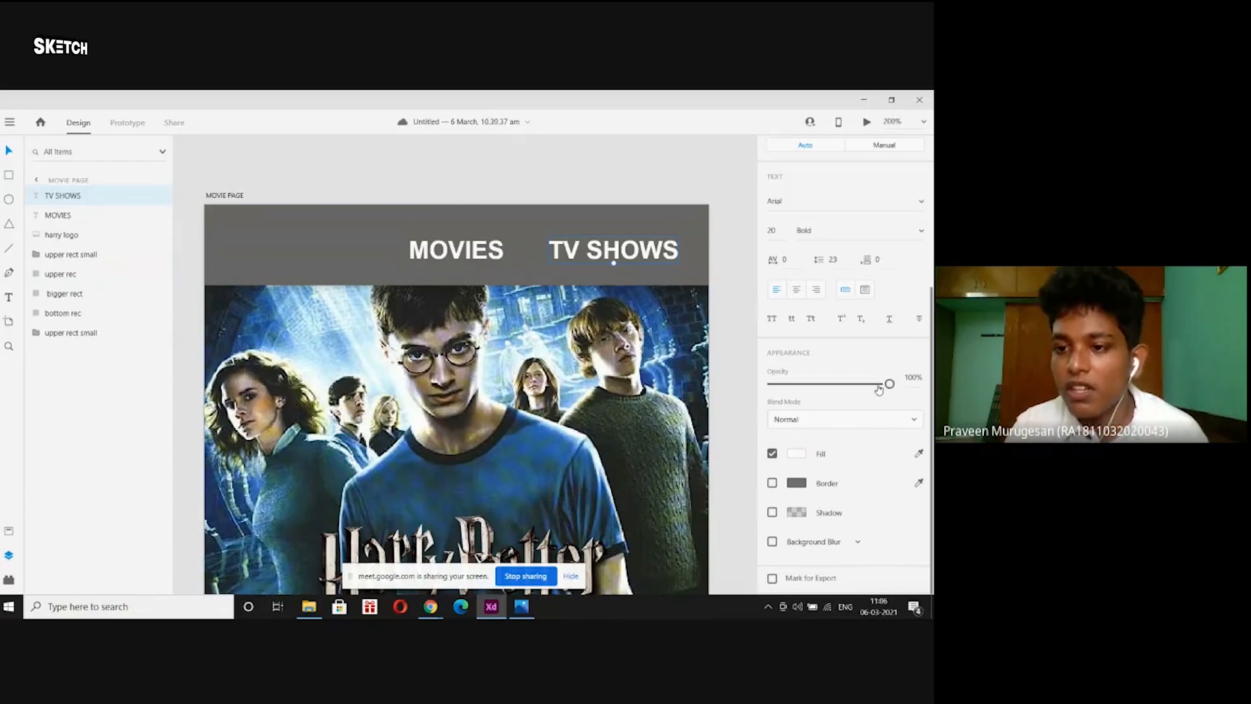
drag(889, 383, 826, 384)
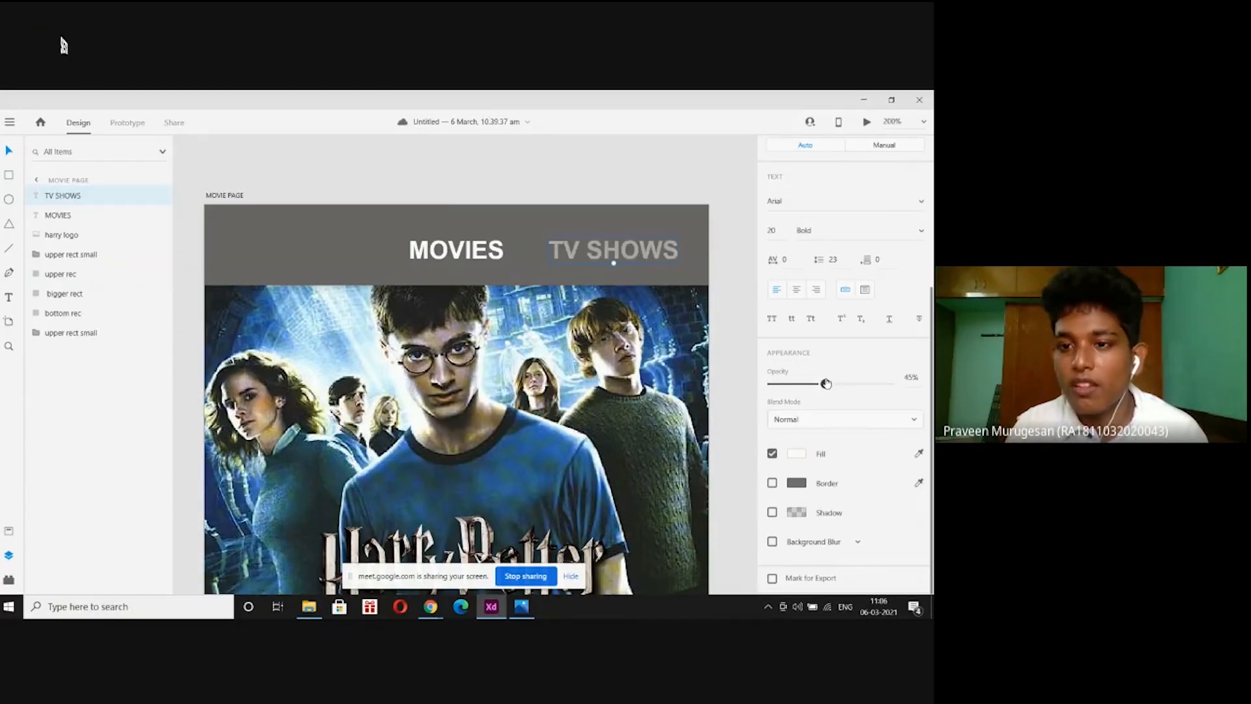
Set TV SHOWS to font size 13 and raise it to line up with MOVIES.
double_click(623, 249)
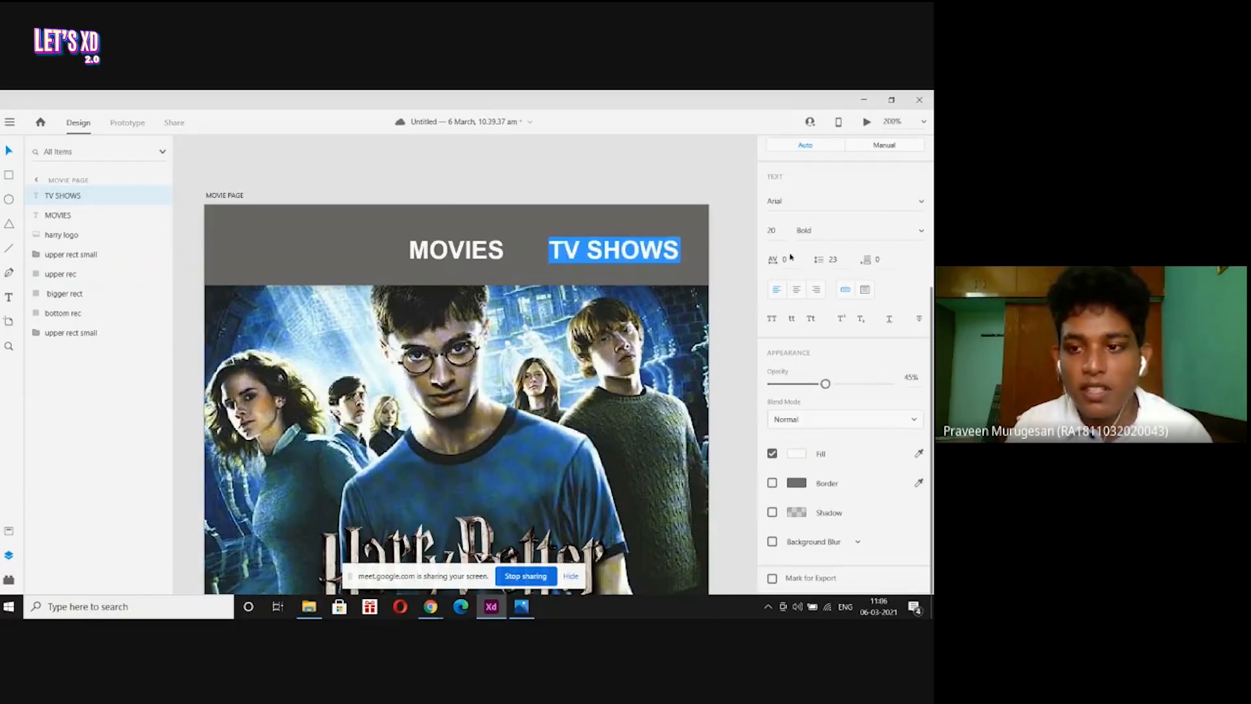
click(781, 231)
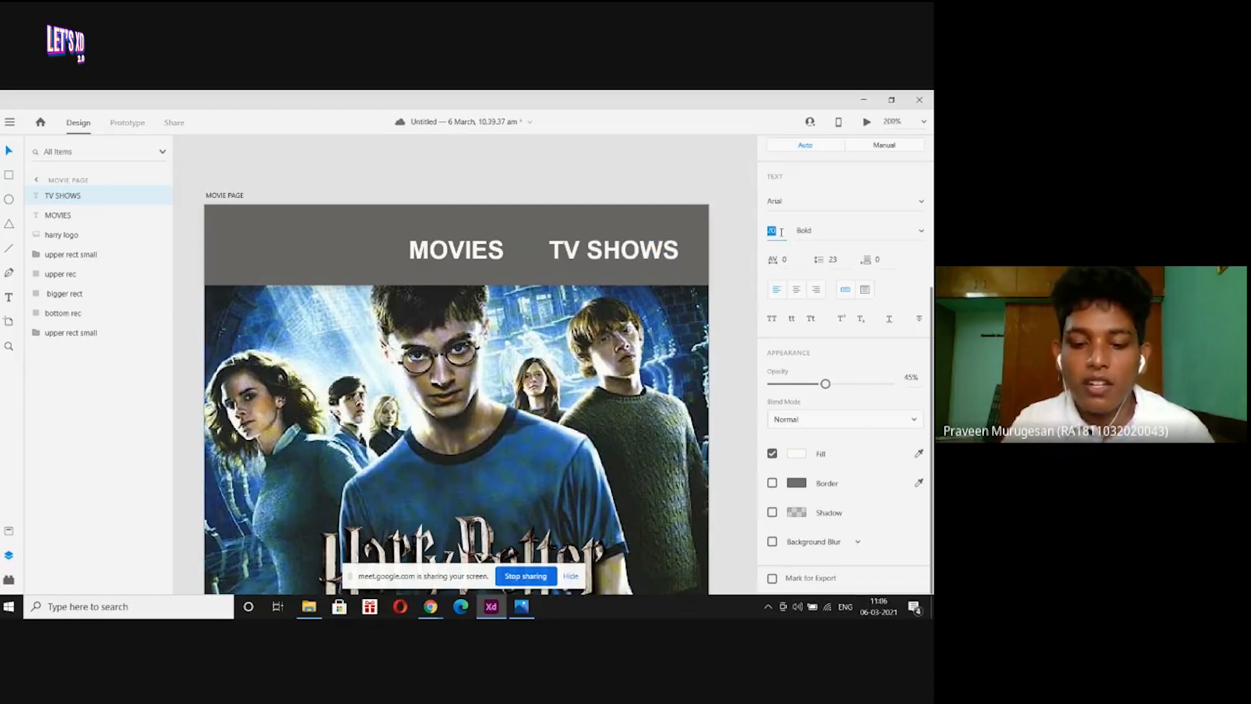
key(BackSpace)
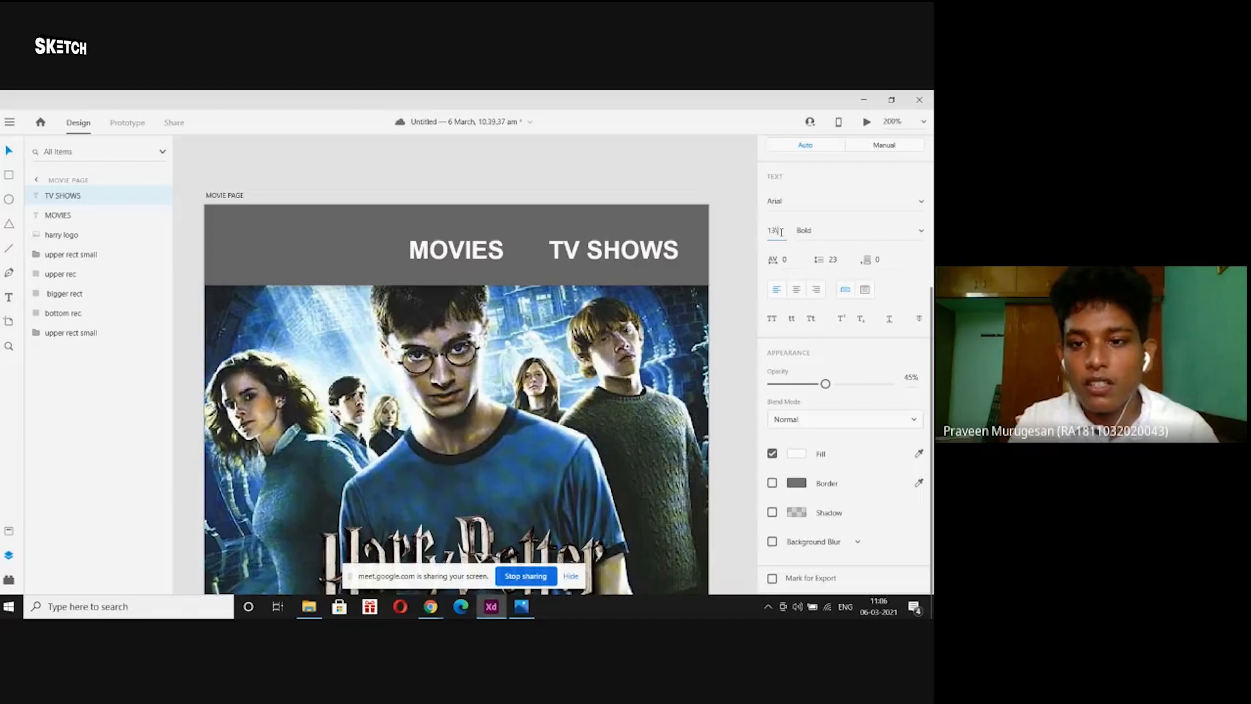
key(Return)
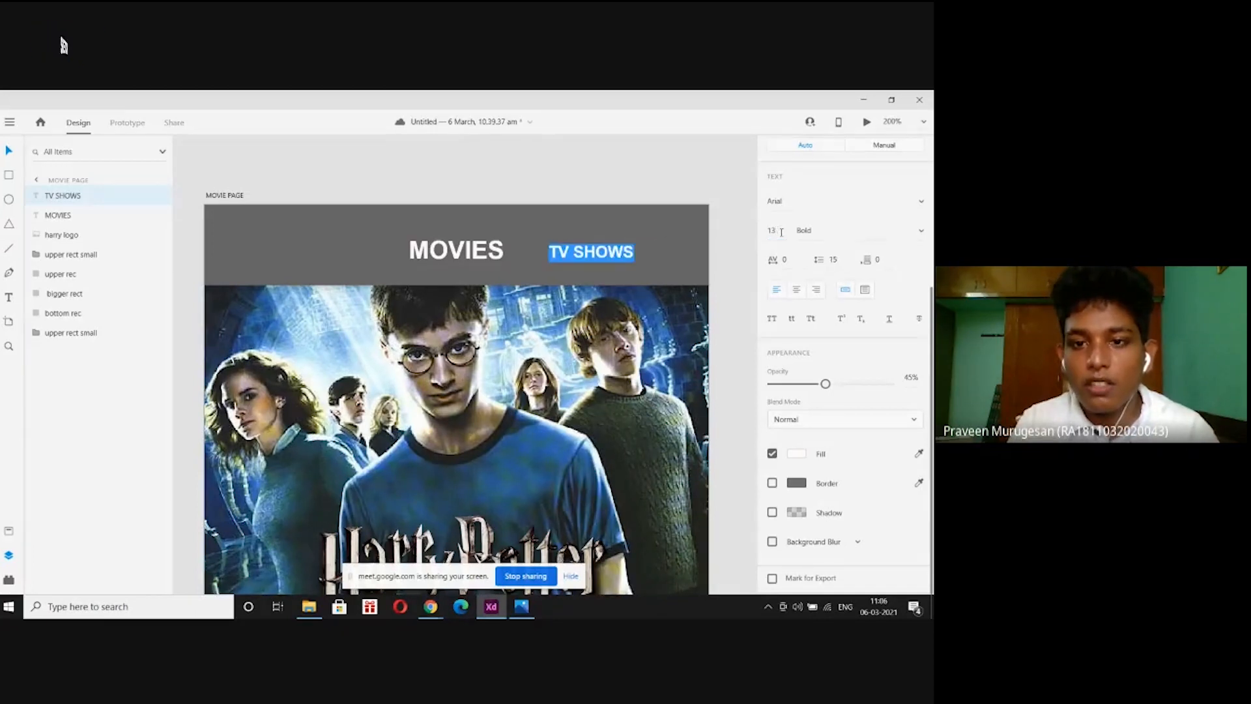
click(500, 173)
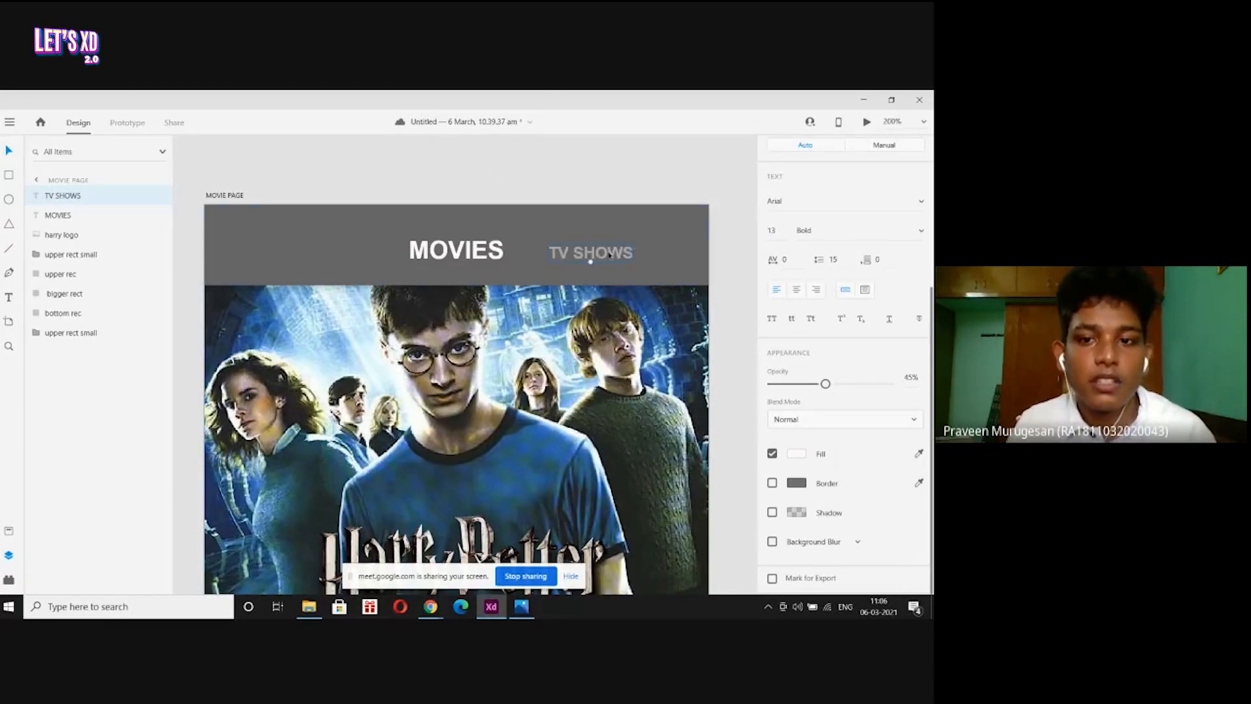
drag(605, 256, 606, 255)
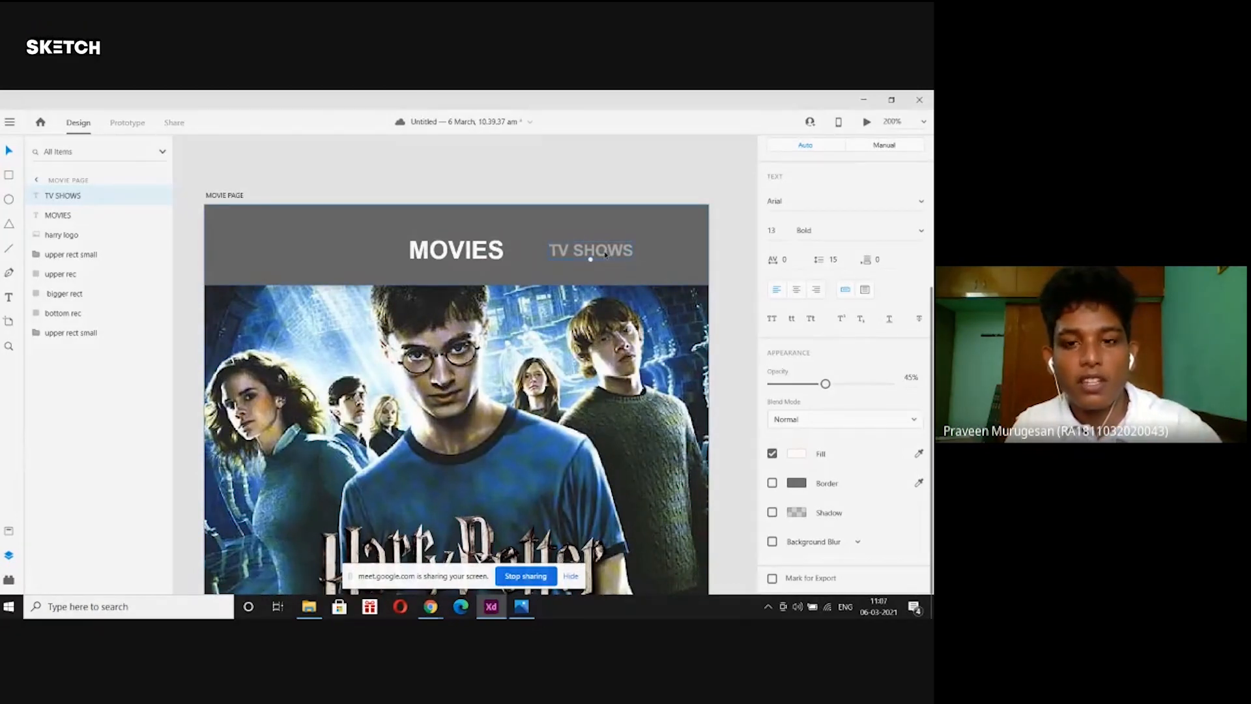
Duplicate TV SHOWS, place the copy left of MOVIES, and retype it as KIDS.
key(ctrl+d)
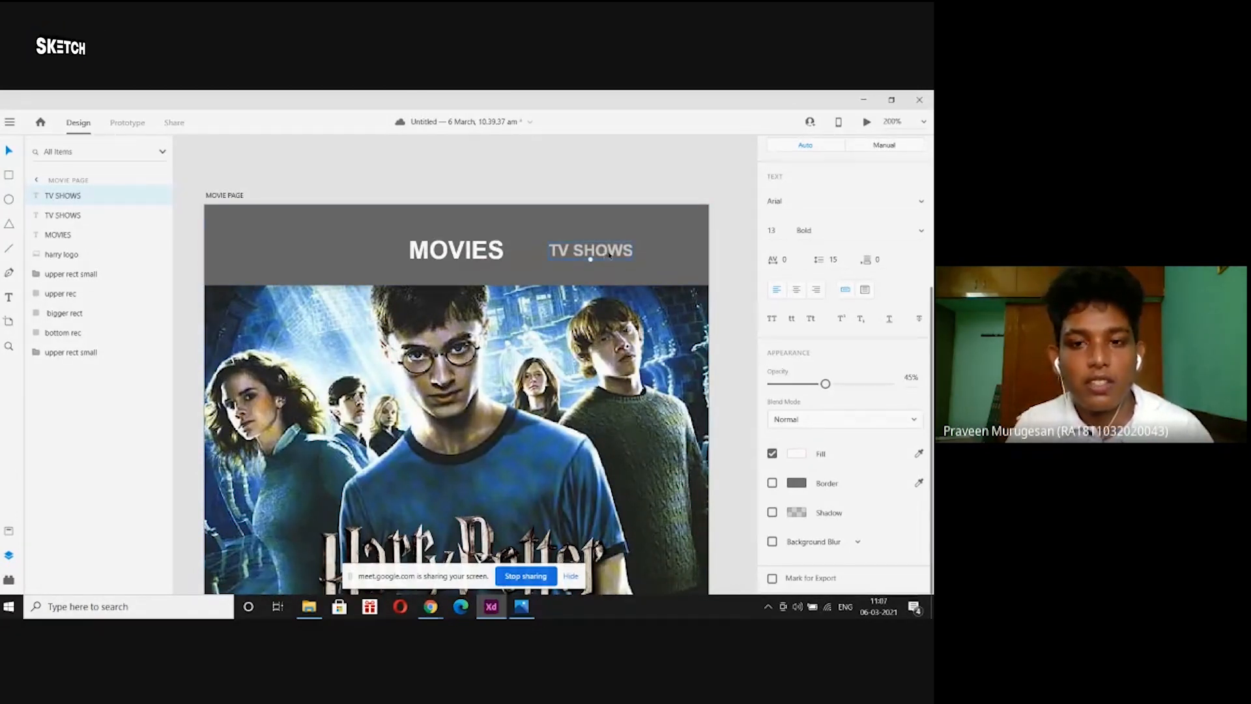
drag(609, 255, 343, 258)
double_click(343, 257)
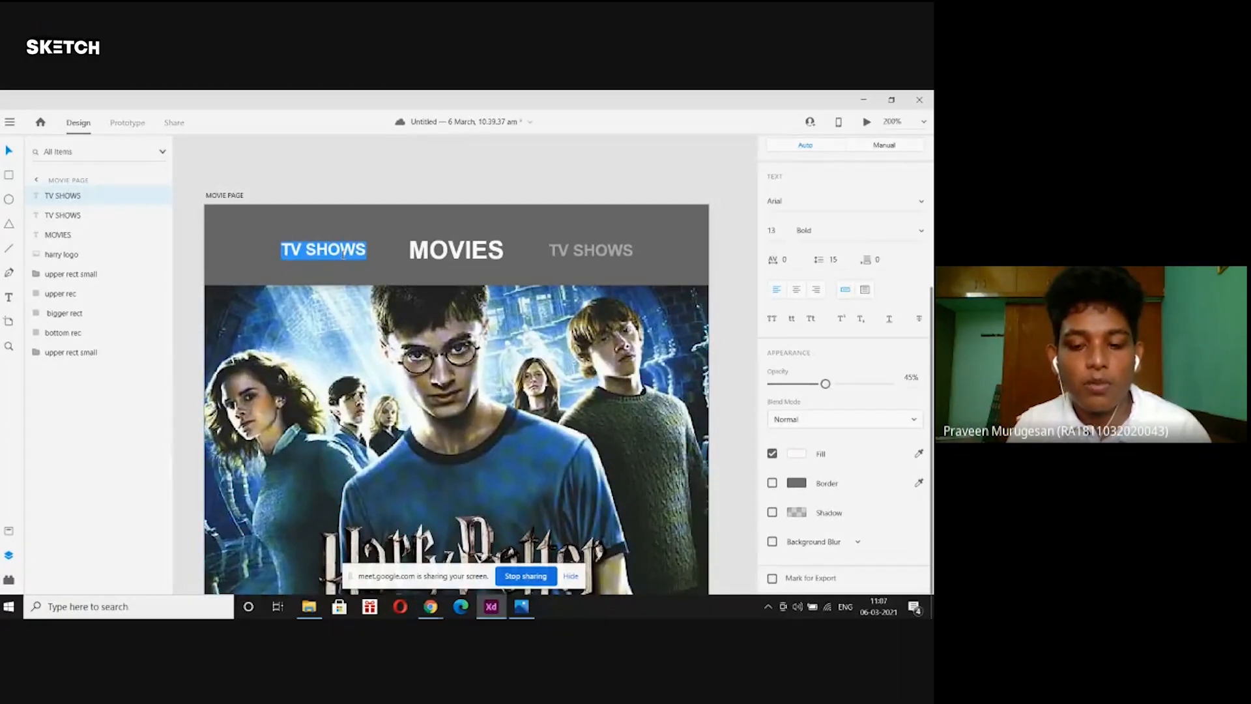
key(BackSpace)
text(KIDS)
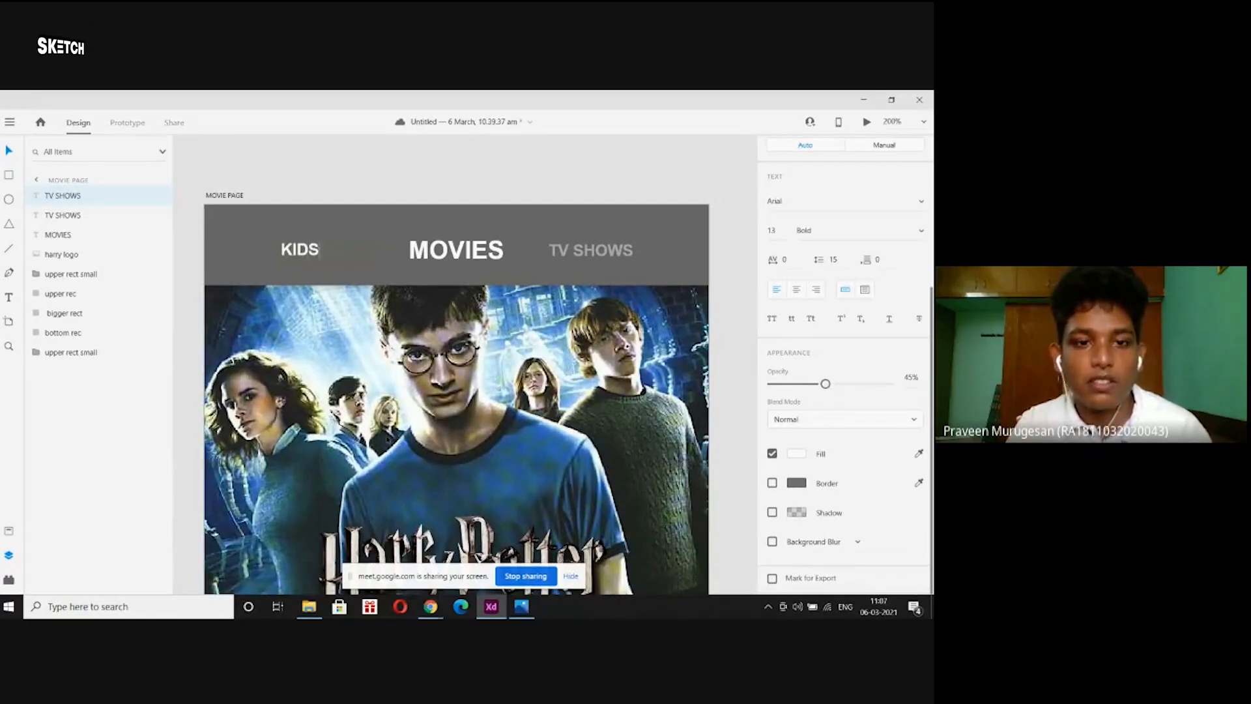
key(Escape)
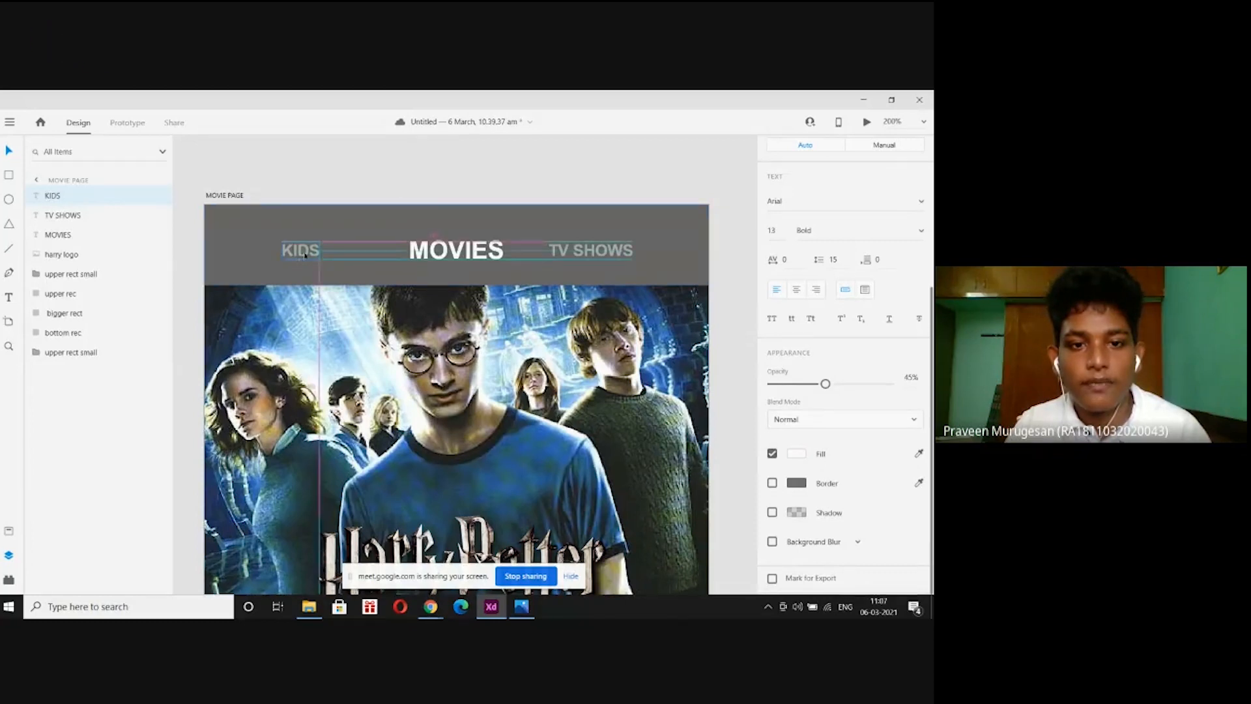
drag(301, 254, 347, 256)
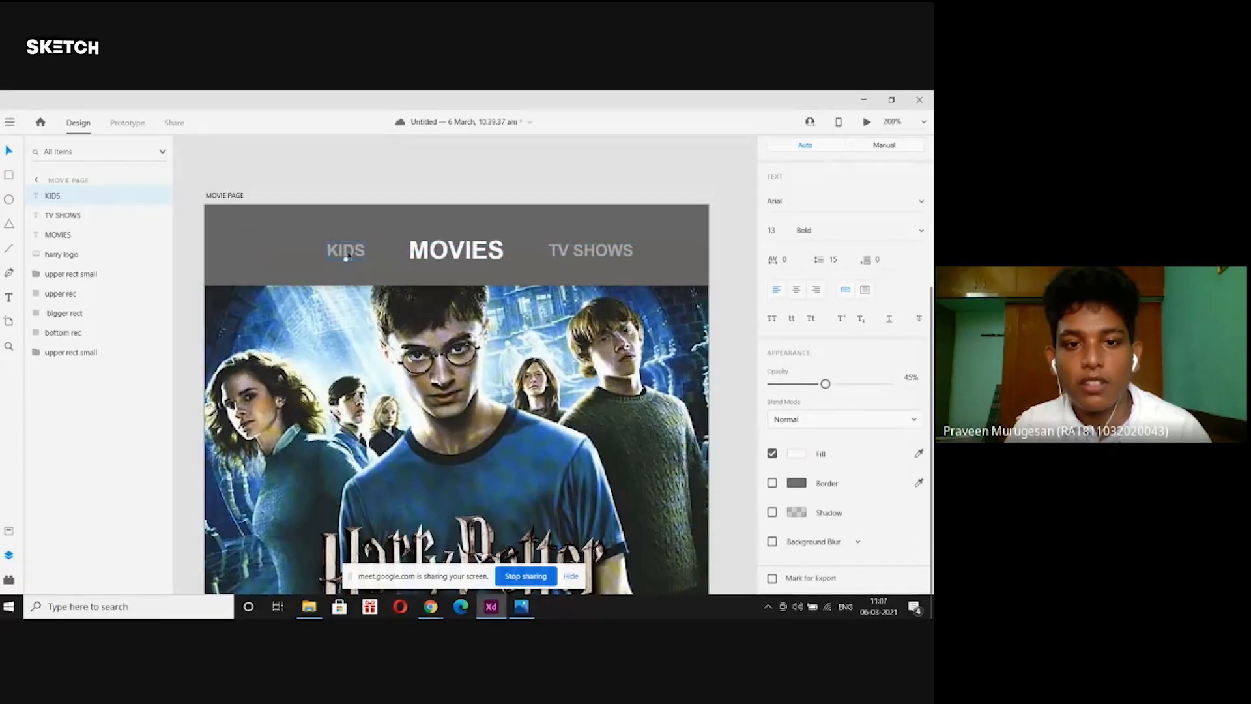
Shift KIDS, MOVIES and TV SHOWS left together to centre the nav.
shift+click(463, 256)
shift+click(601, 253)
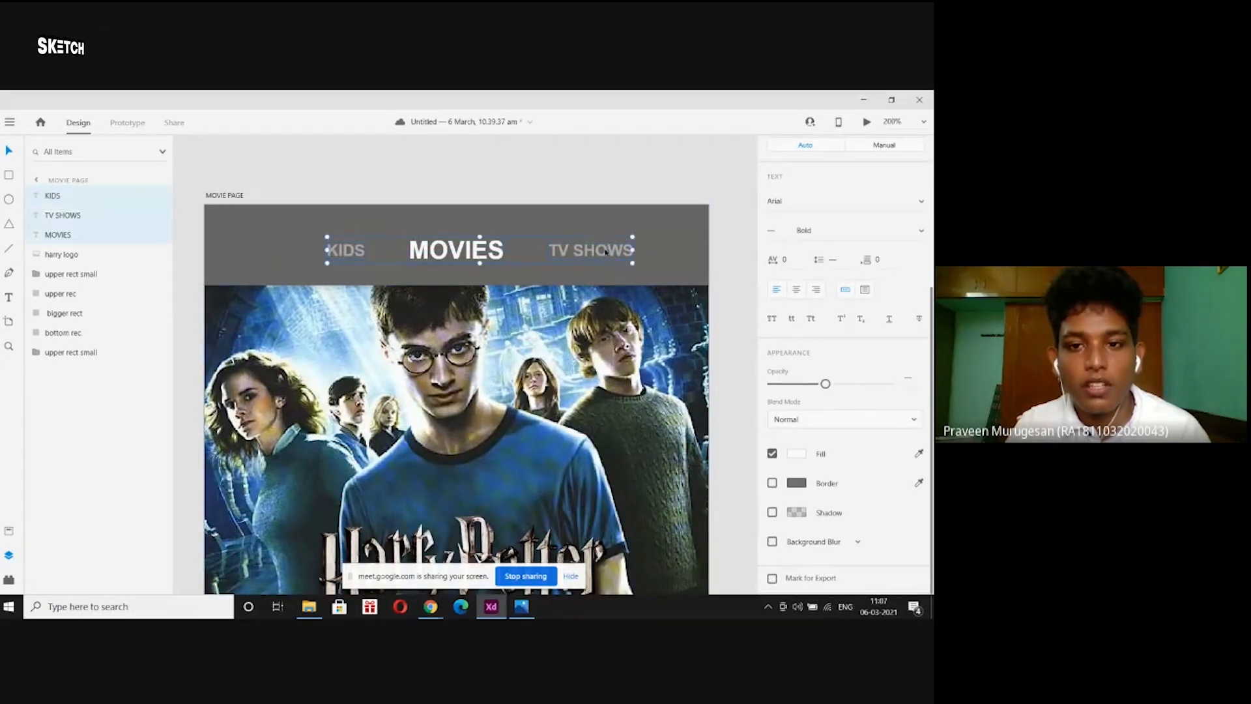
drag(600, 253, 570, 256)
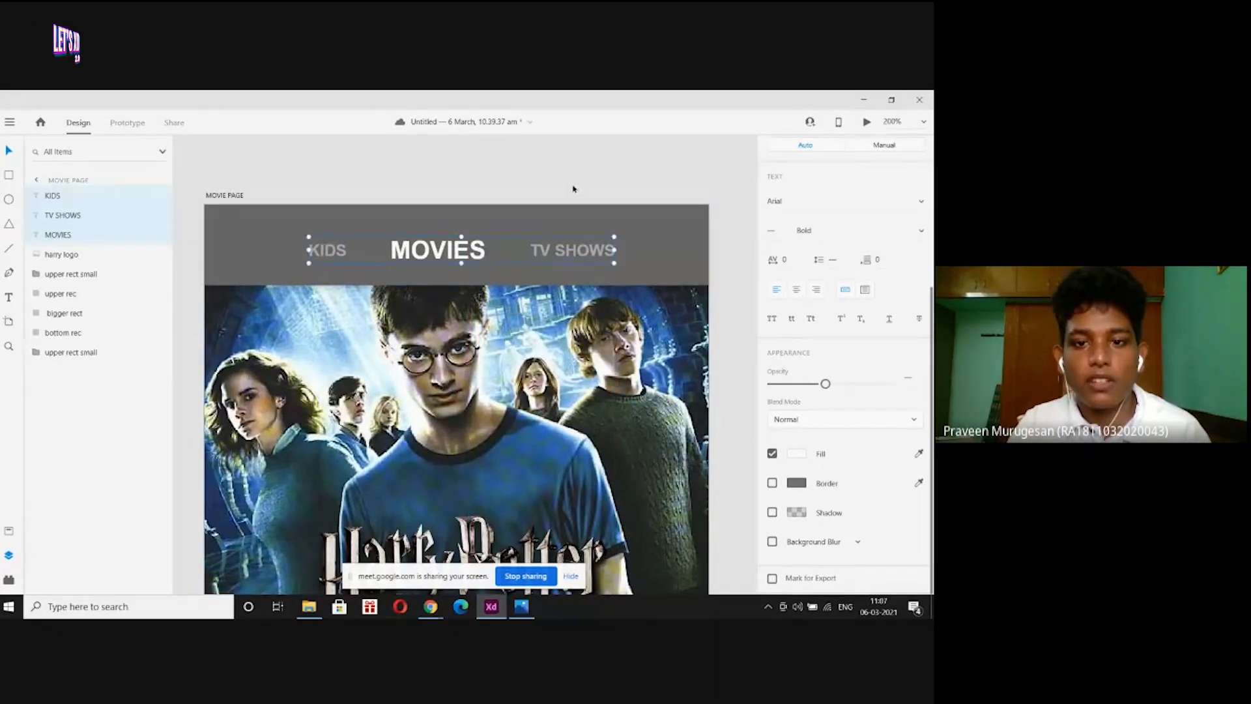
click(572, 188)
Zoom out and check the TV SHOWS and MOVIES label settings in the nav bar.
key(ctrl+minus)
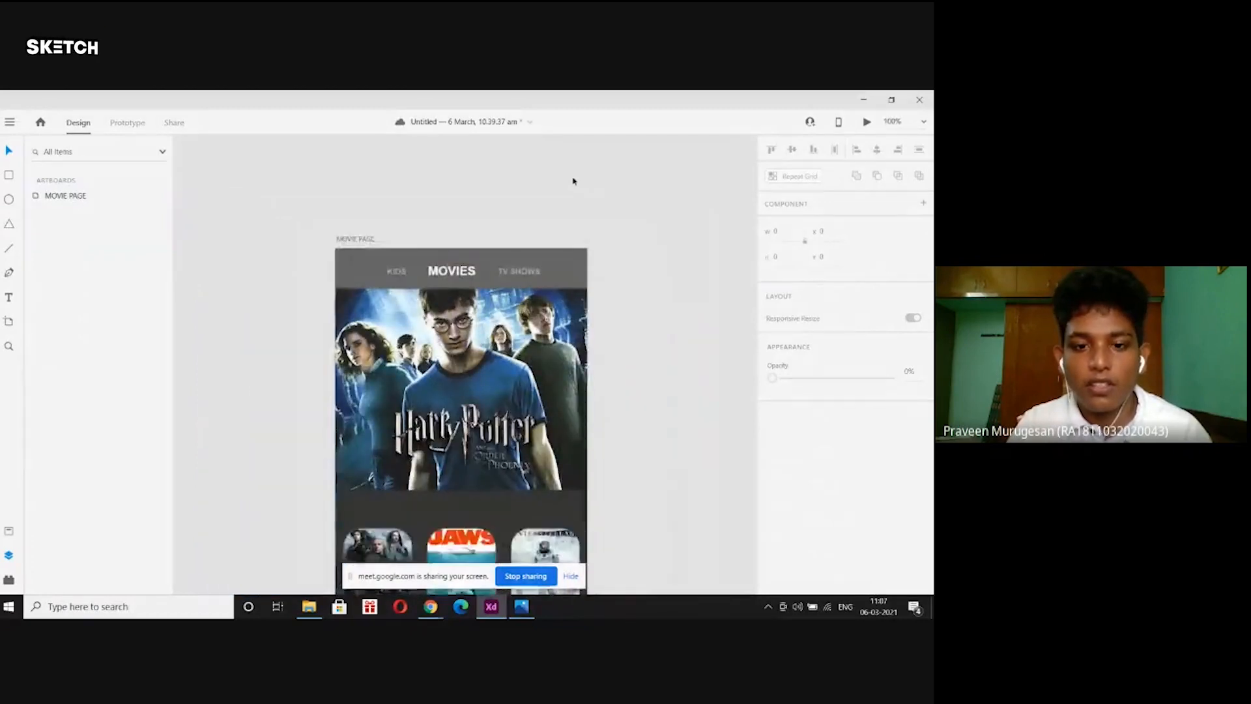
scroll(573, 181, down, 2)
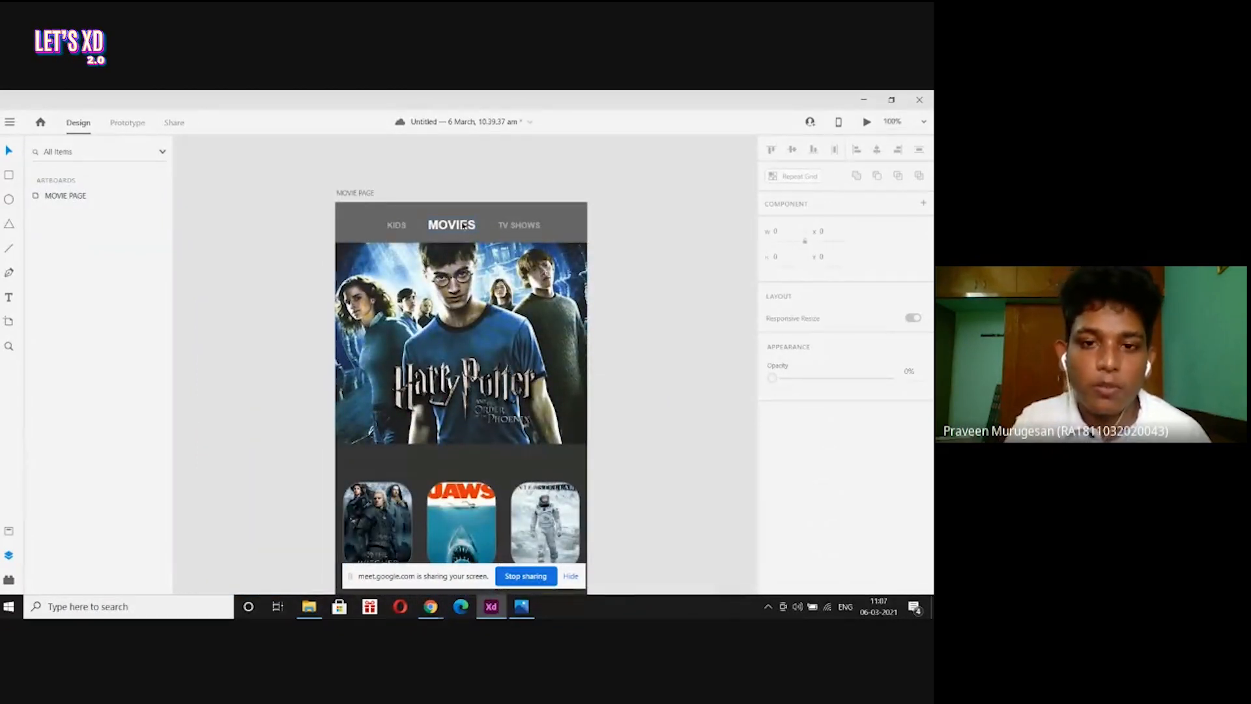
click(525, 228)
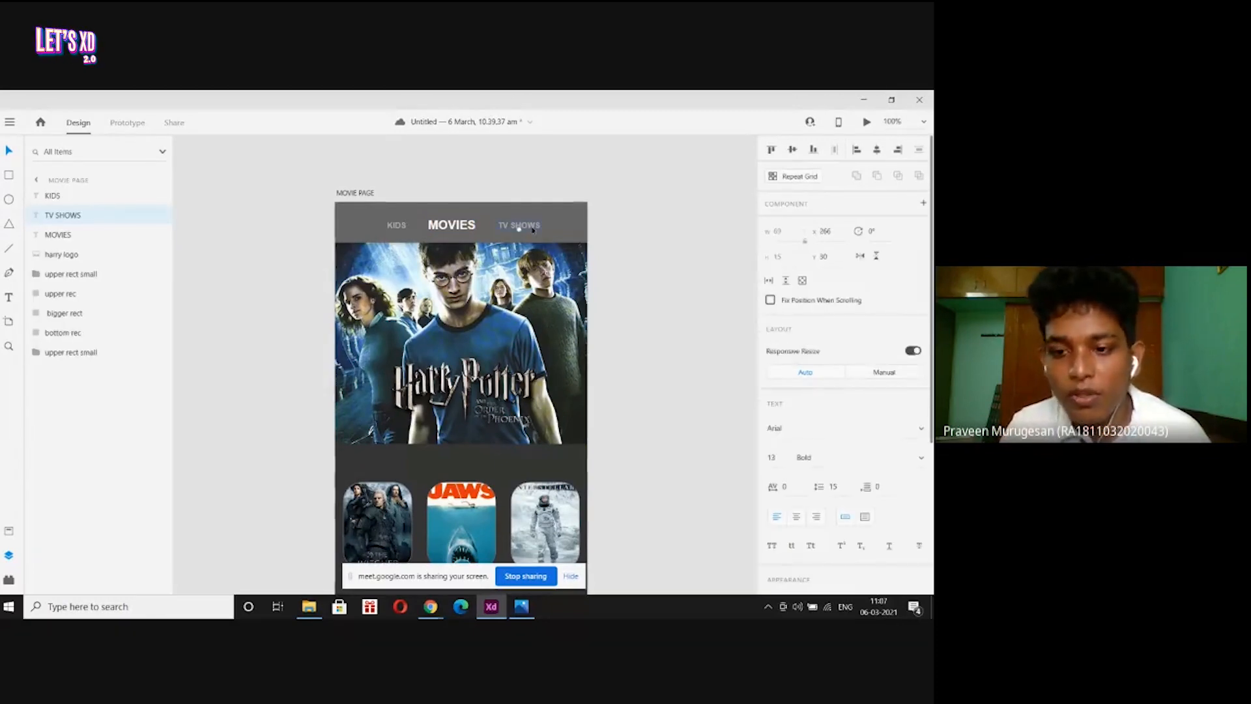
click(488, 183)
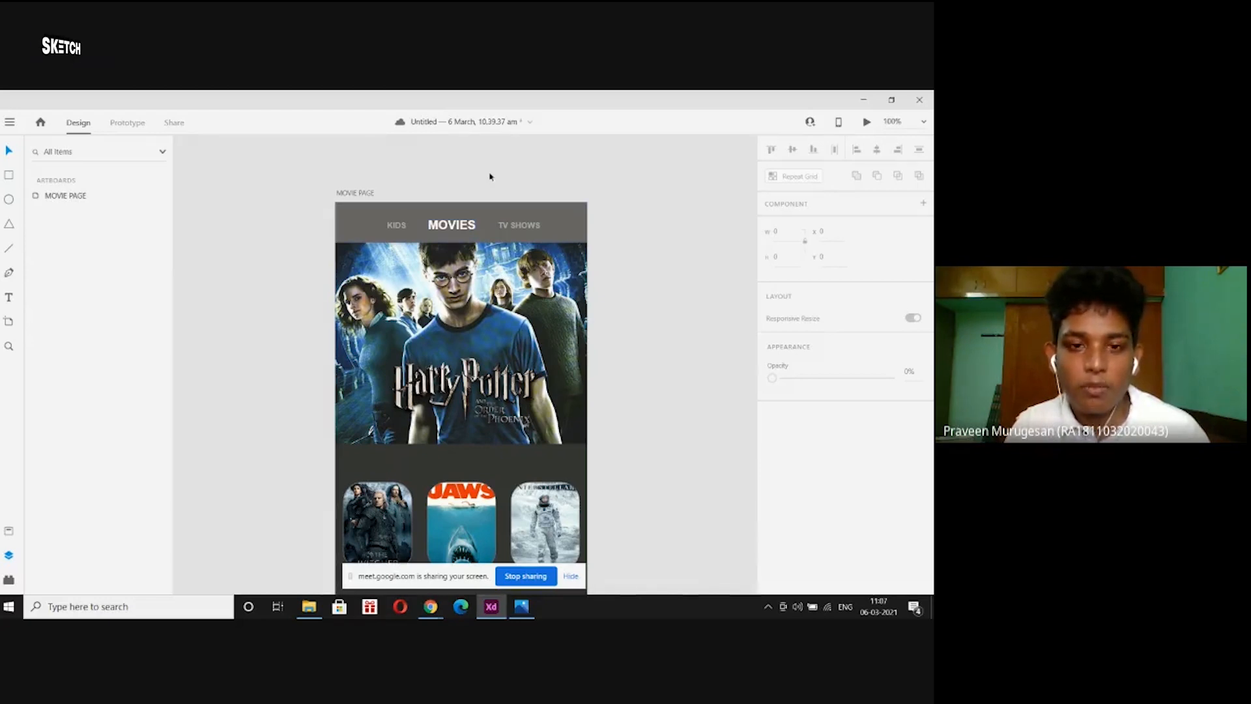
click(532, 228)
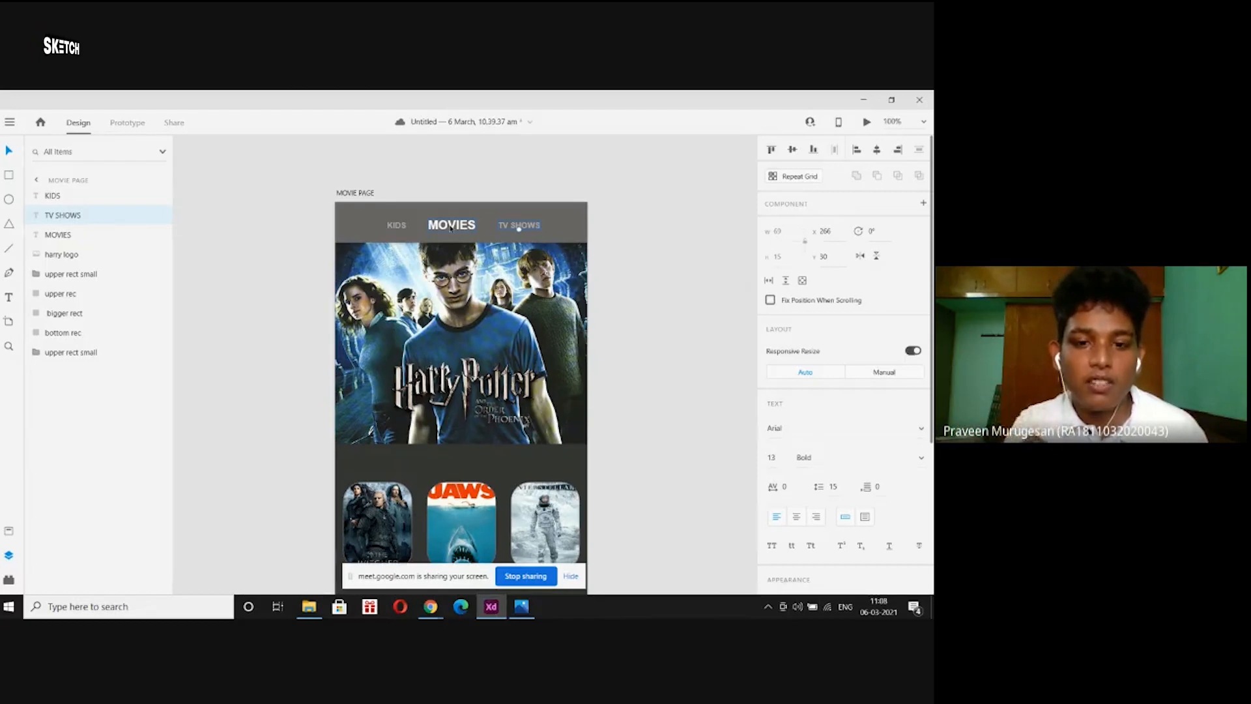
click(479, 182)
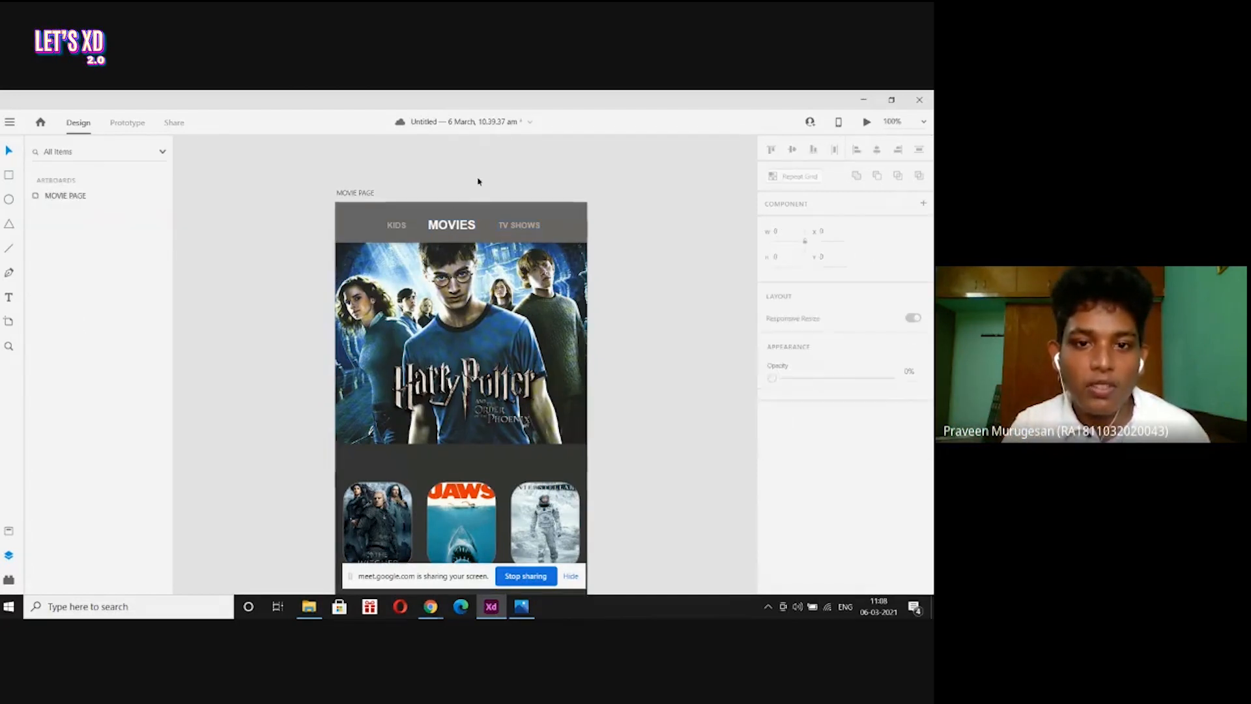
click(468, 229)
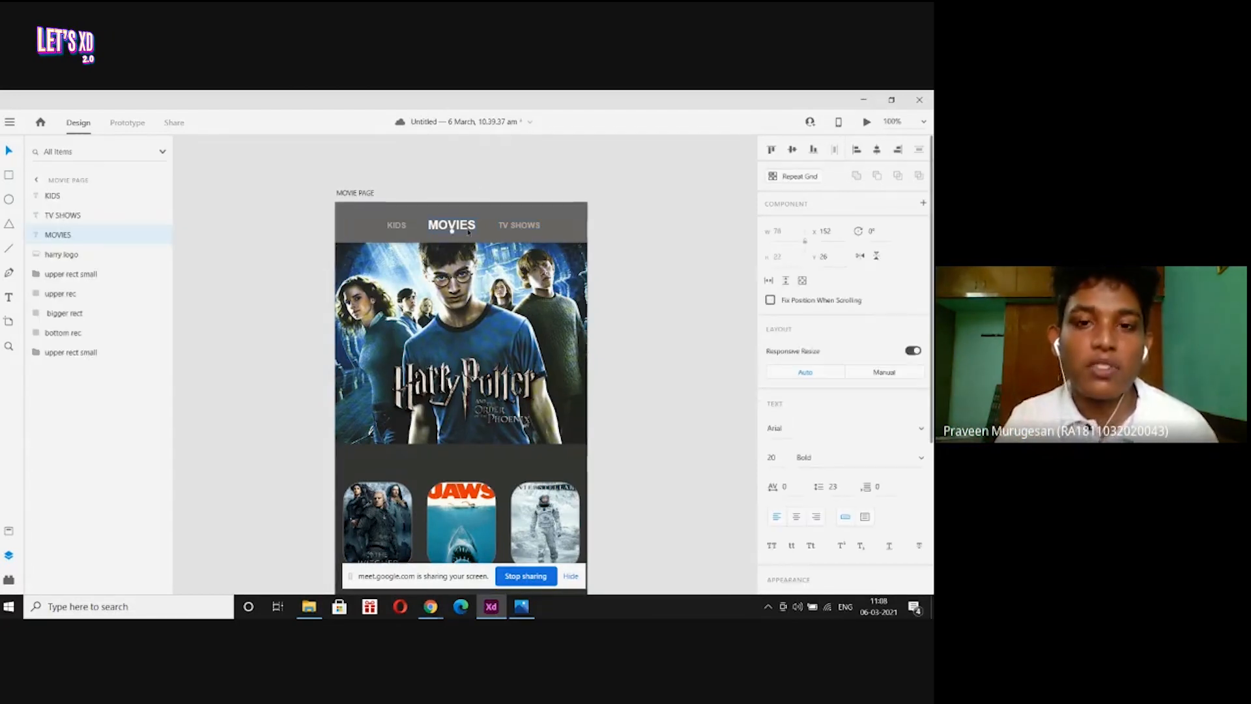
click(519, 225)
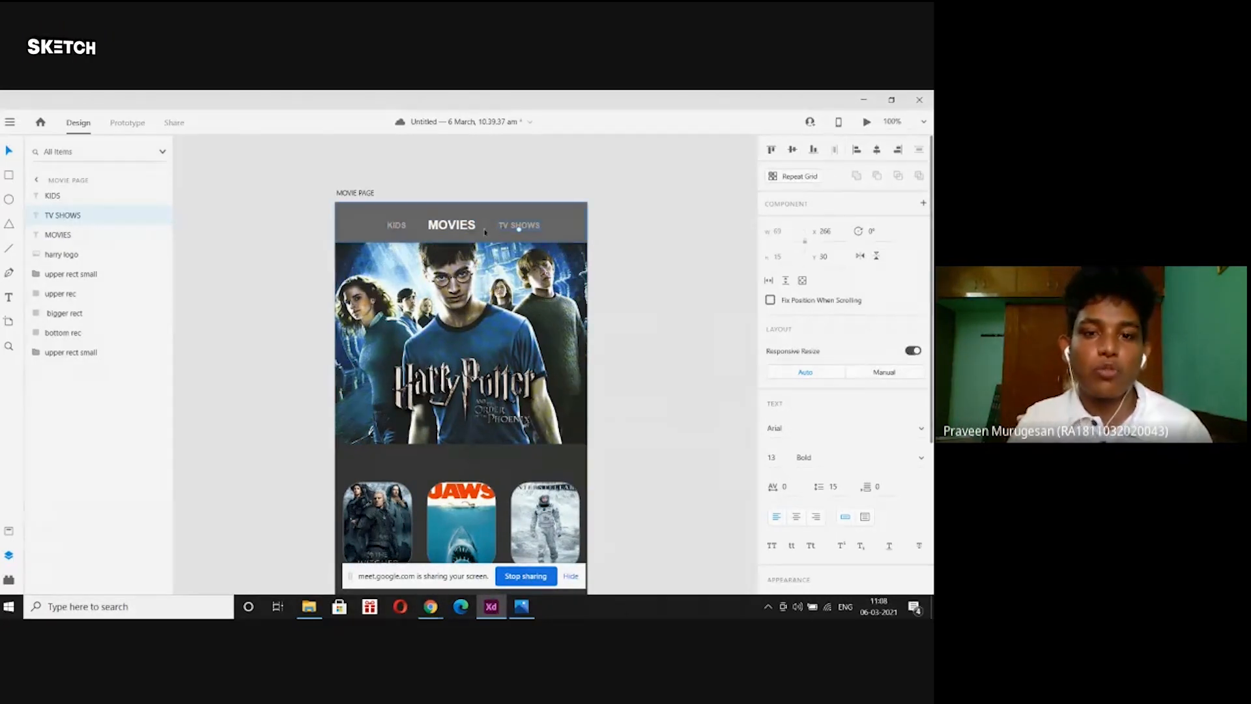
click(471, 172)
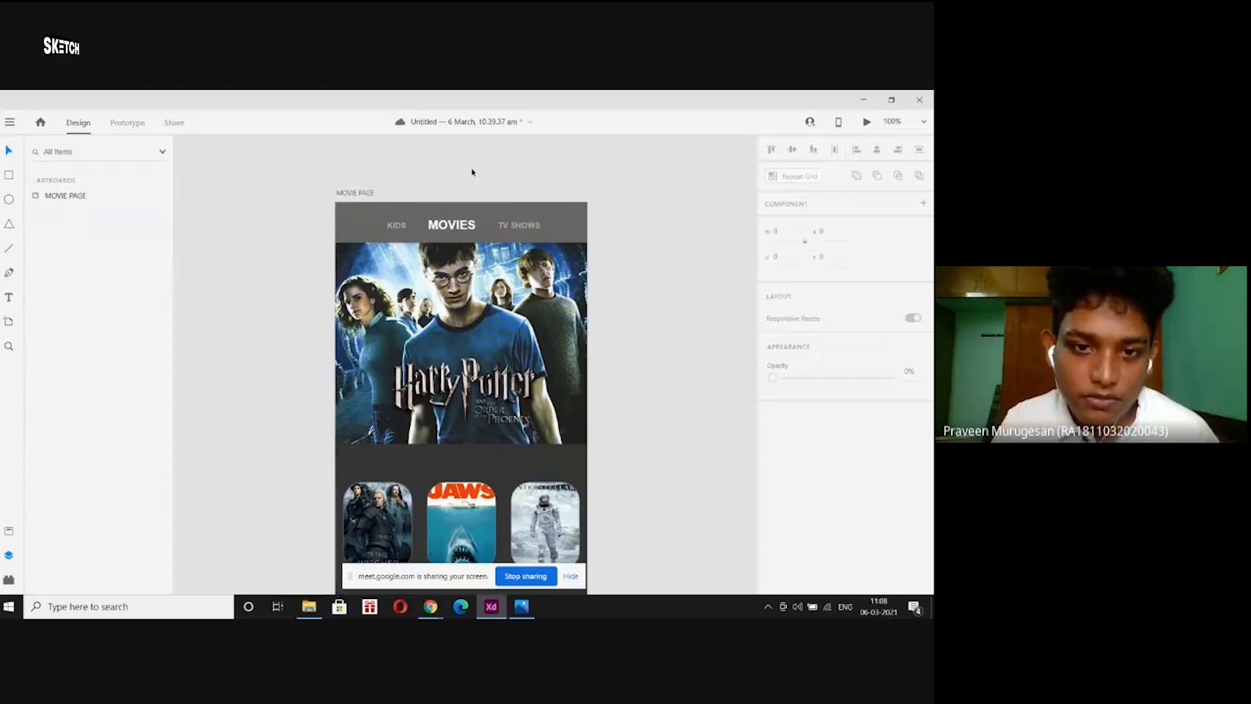
scroll(471, 172, down, 5)
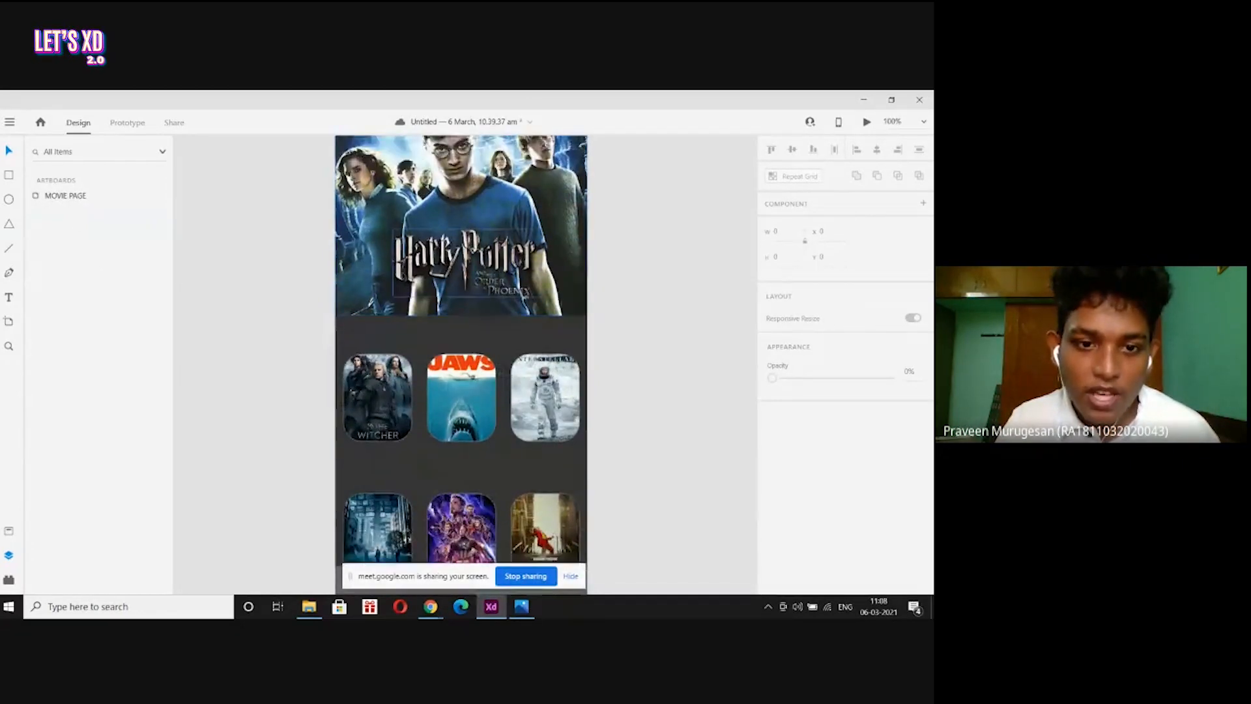
key(alt+Tab)
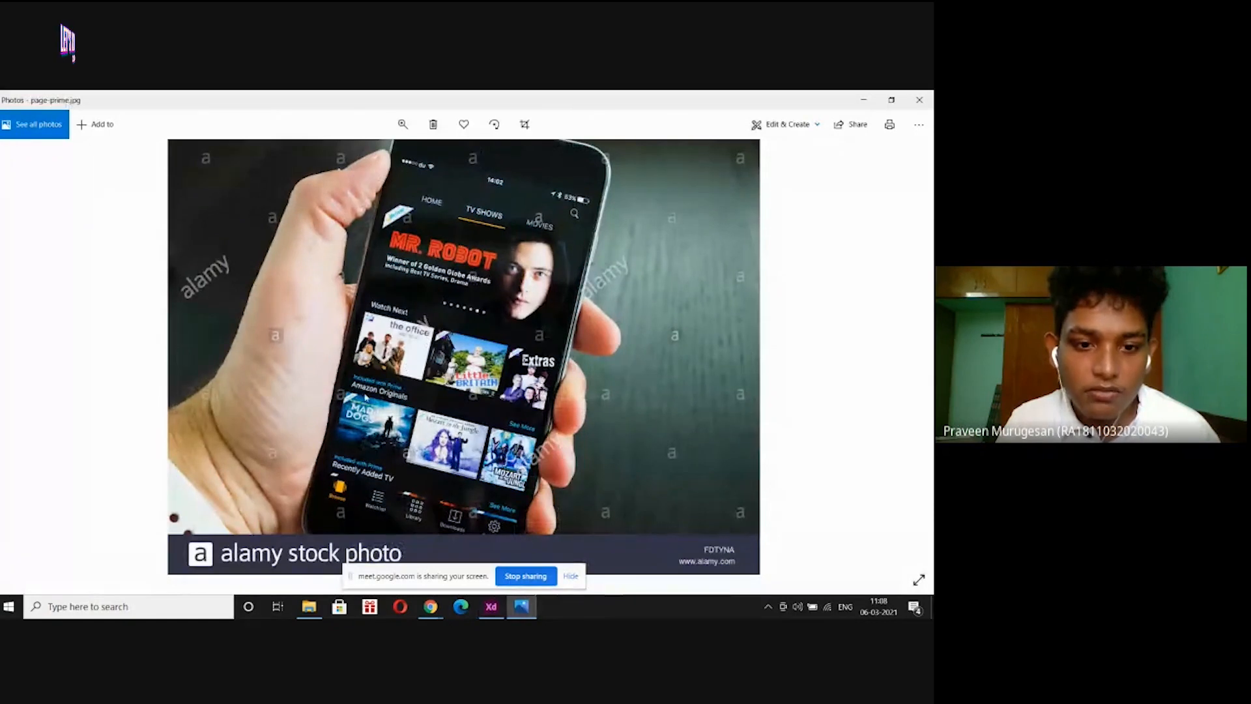
click(485, 609)
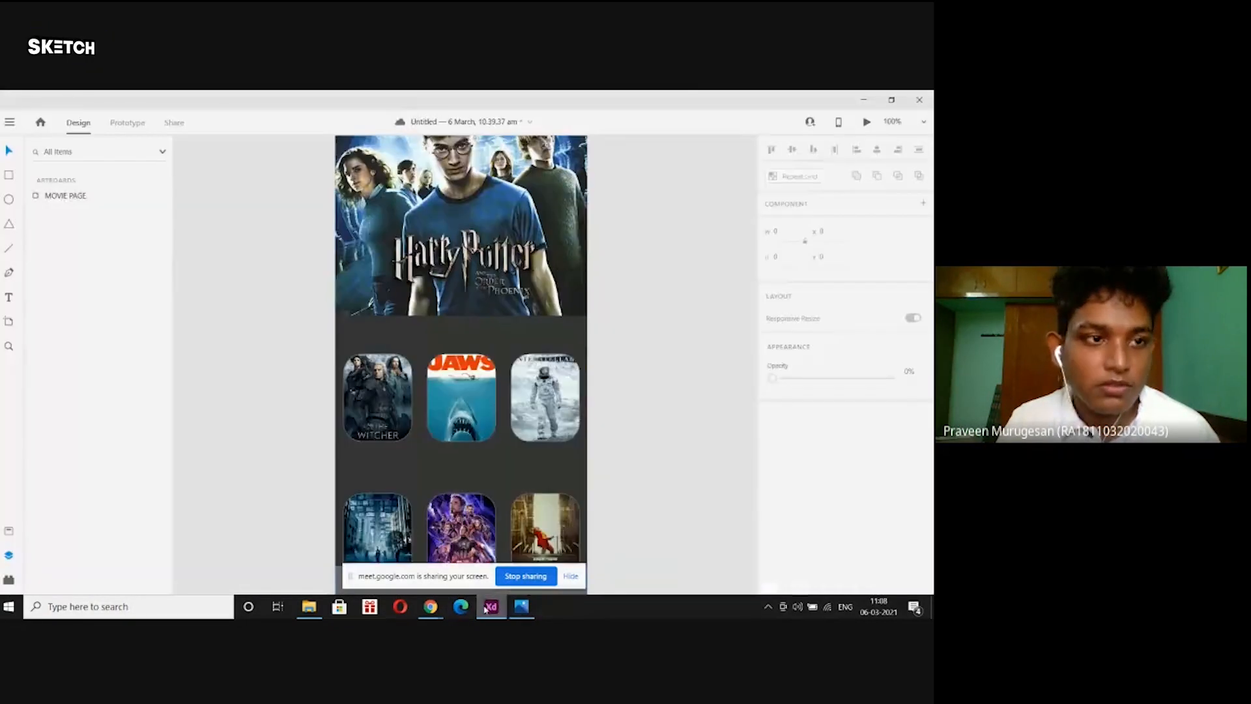
Add a Regular-weight WATCH NEXT label aligned above the first poster row.
click(11, 298)
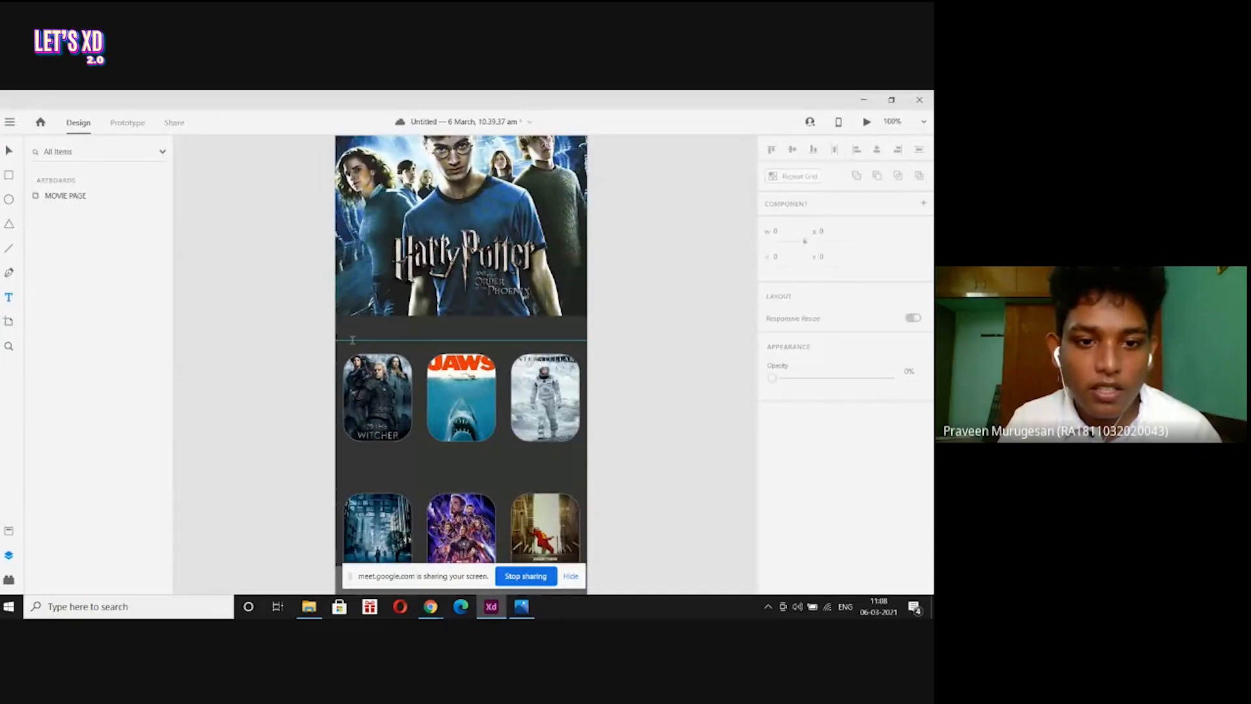
click(351, 340)
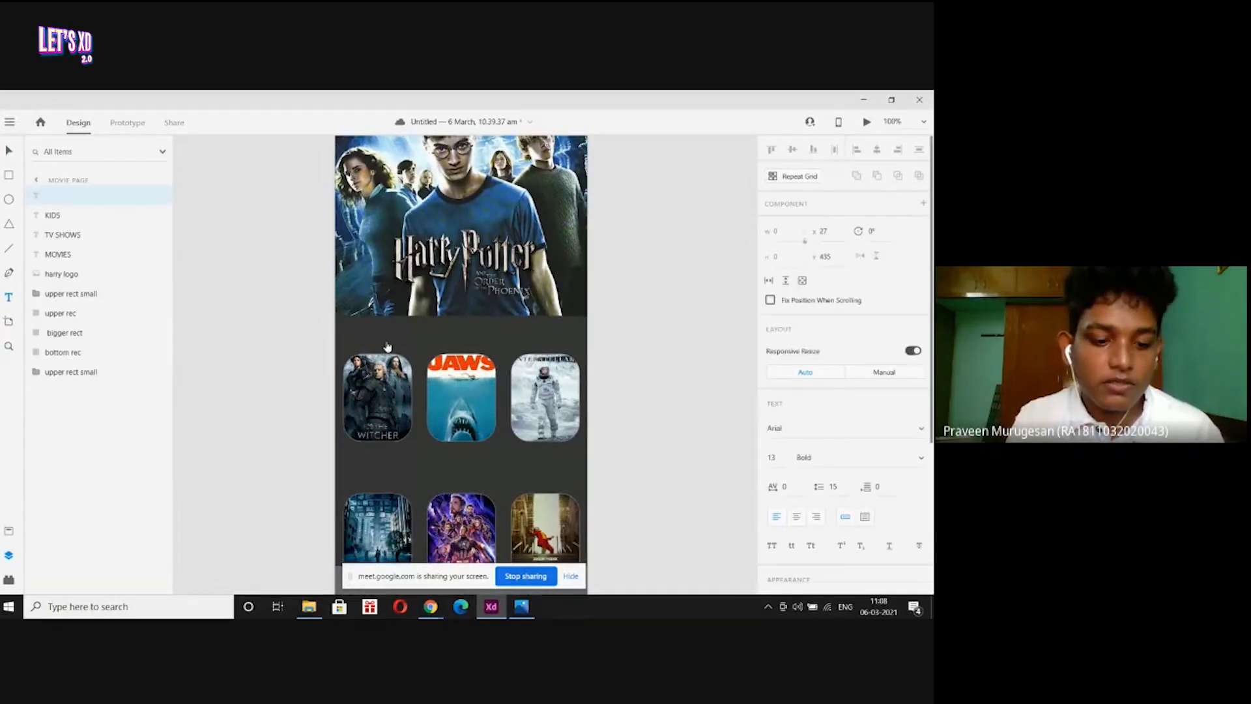
text(WT)
key(BackSpace)
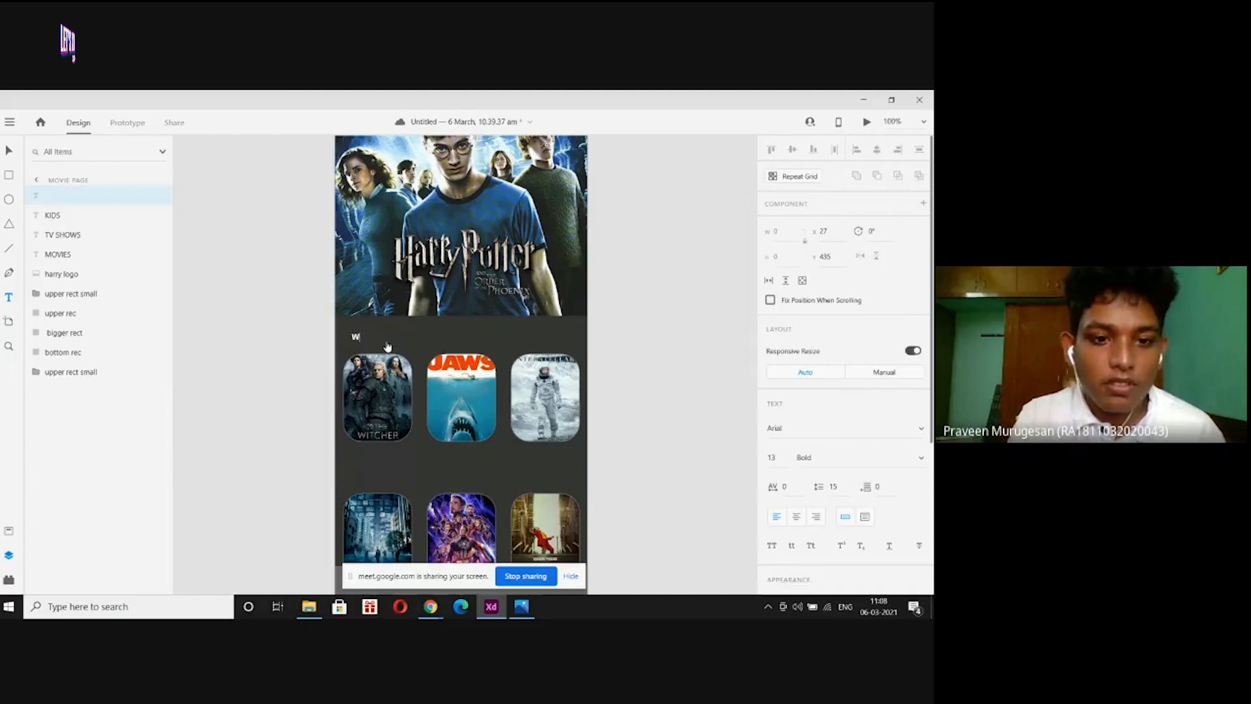
text(ATCH NEXT)
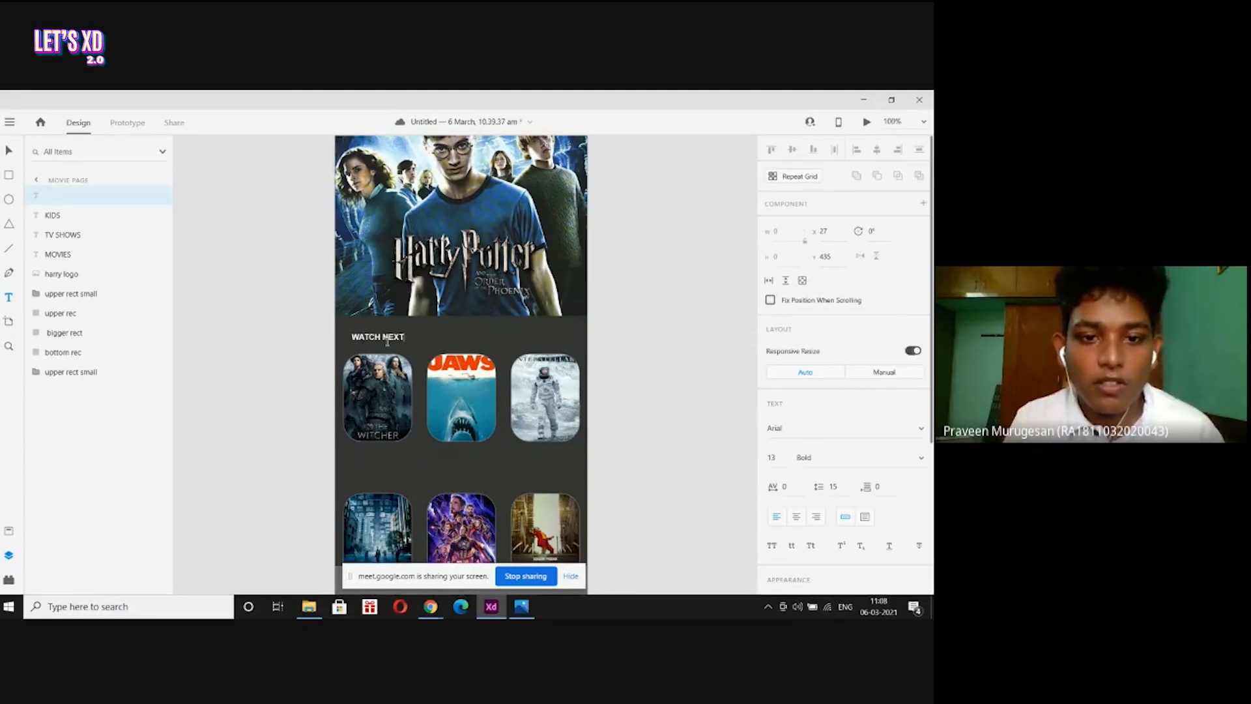
key(Escape)
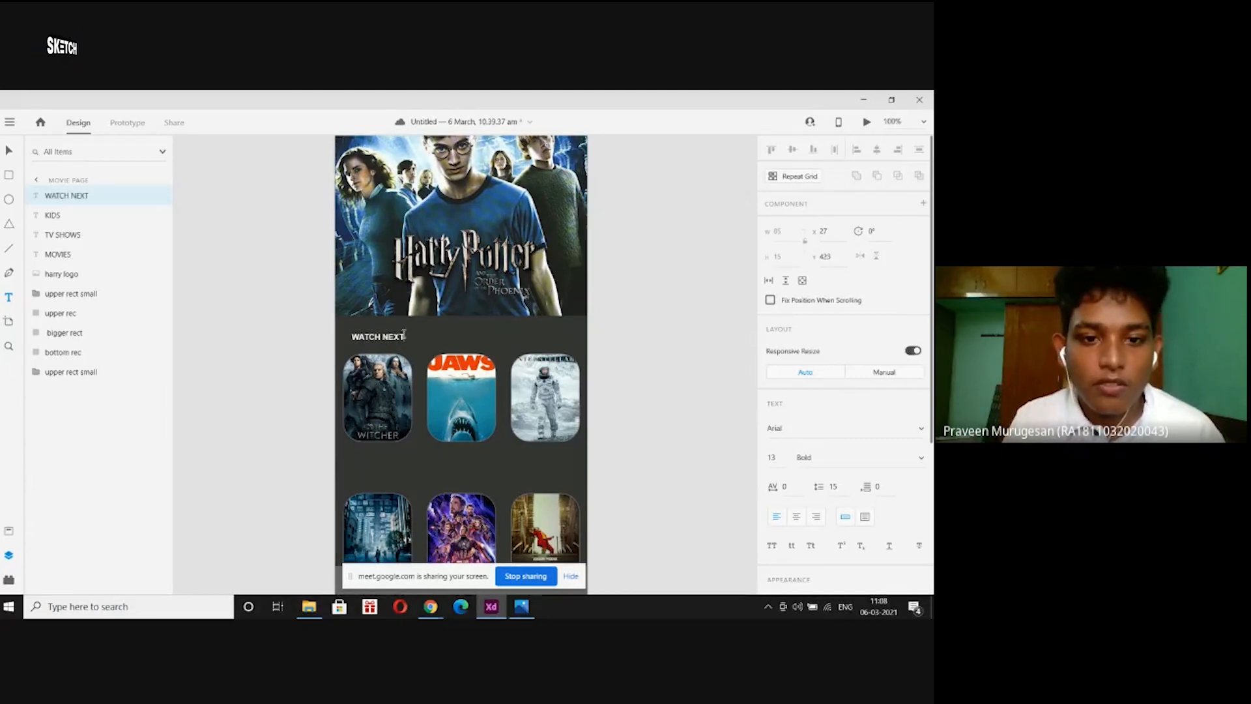
drag(402, 335, 350, 336)
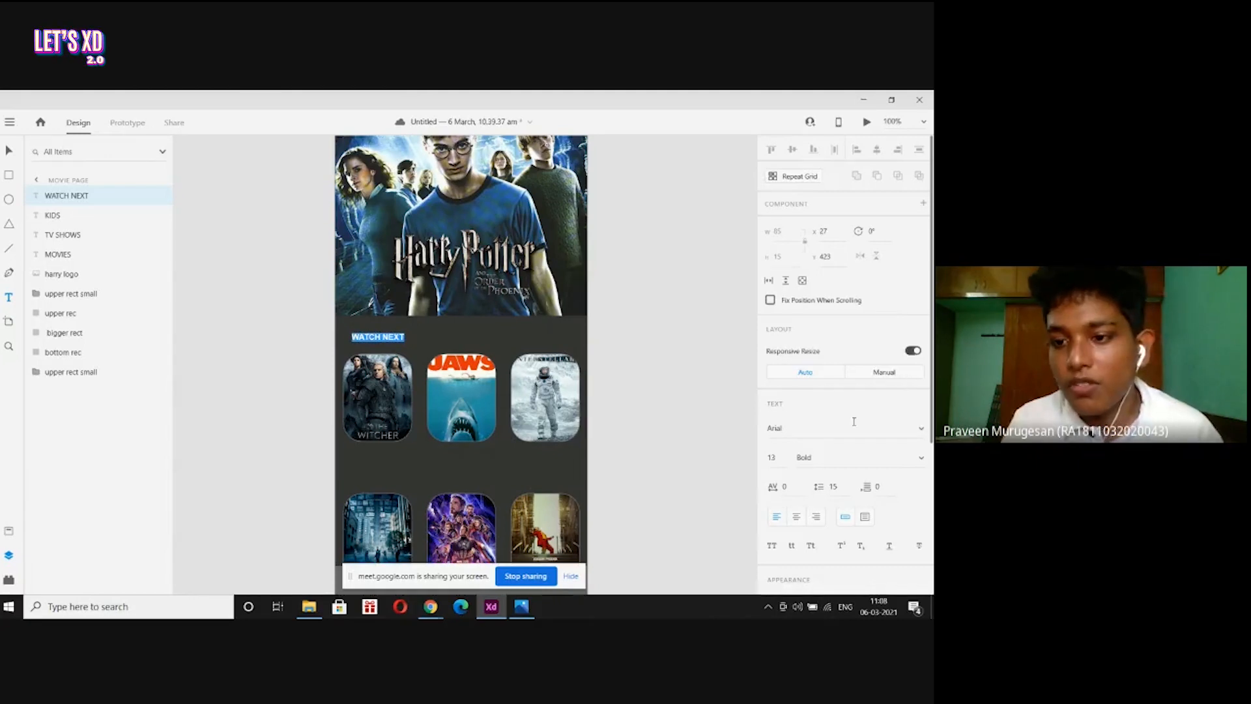
click(921, 458)
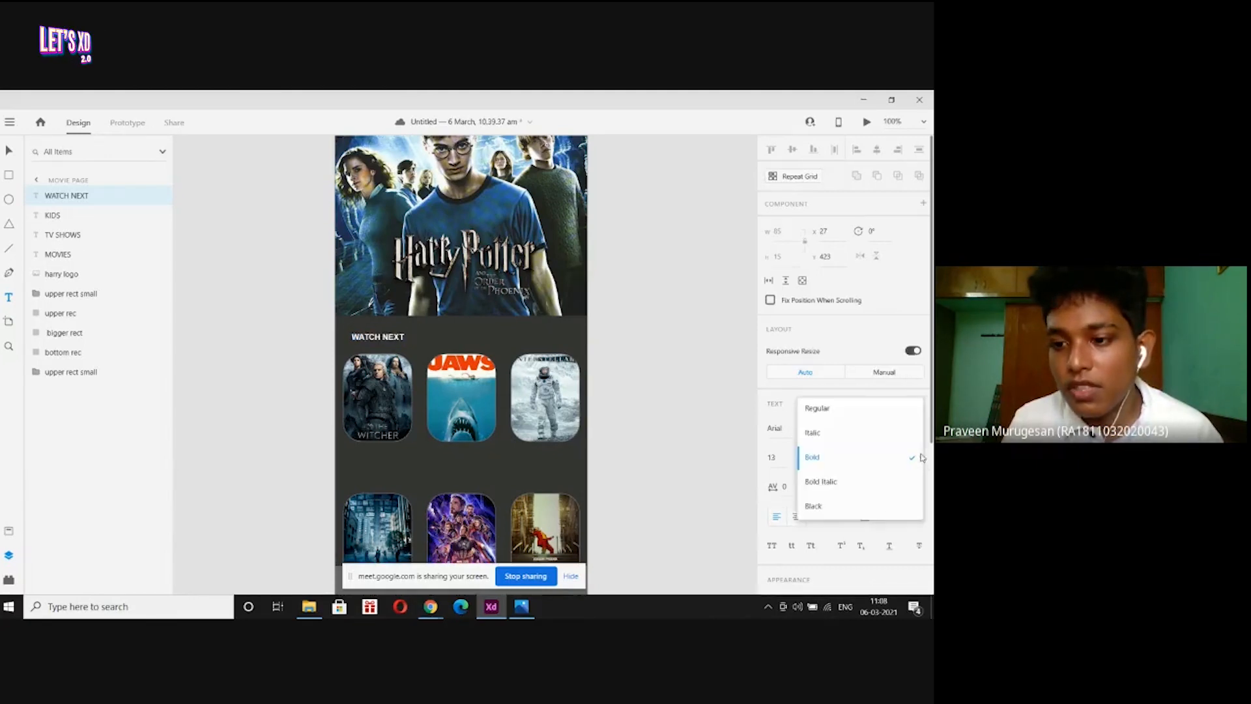
click(882, 418)
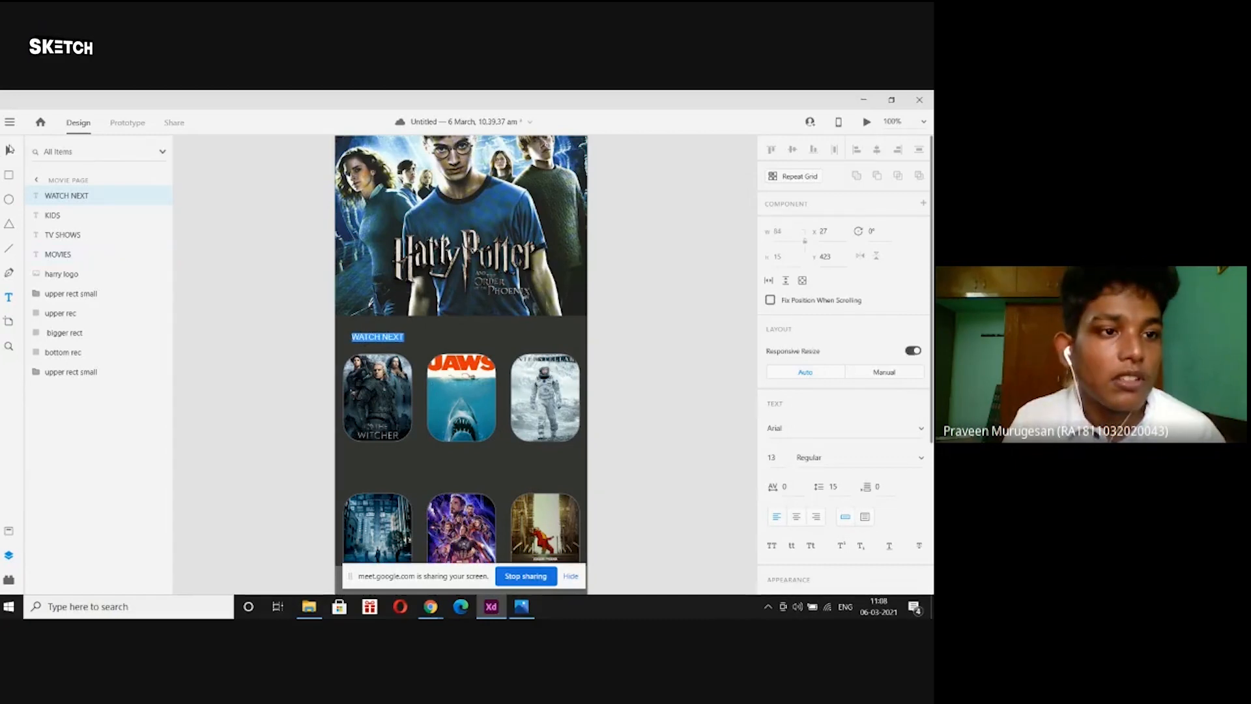
click(10, 150)
drag(395, 337, 389, 341)
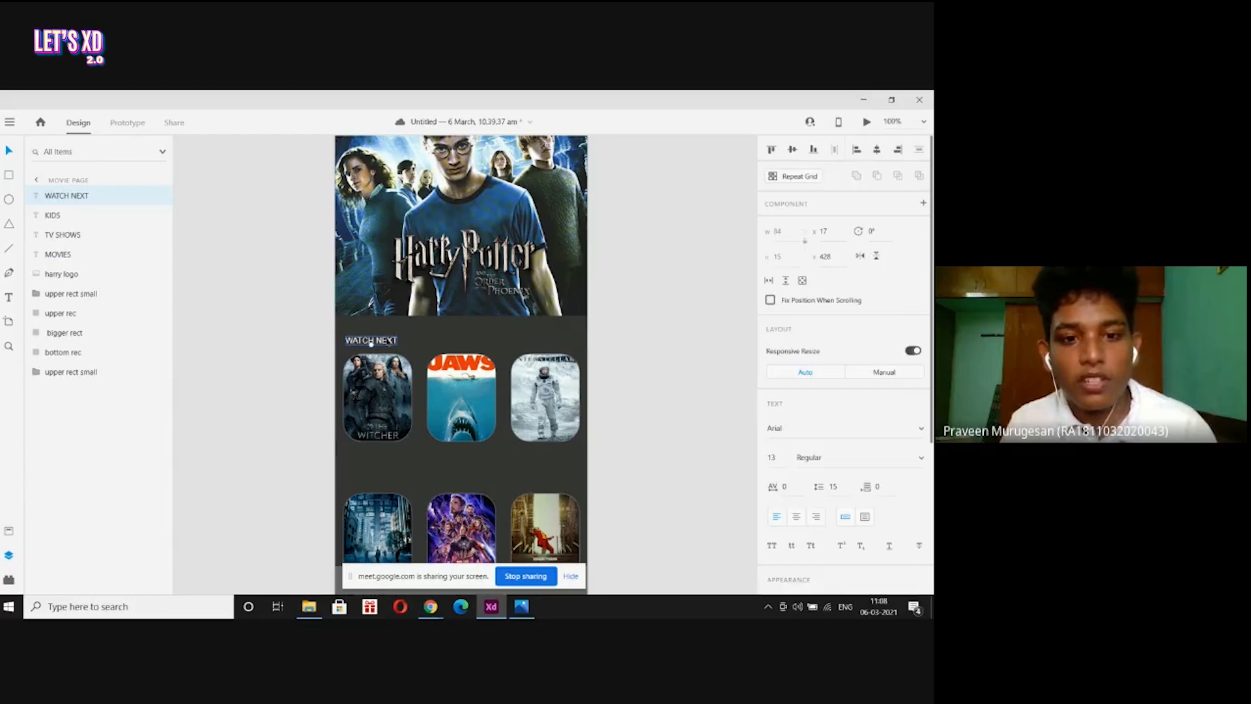
Duplicate it above the second poster row and retype it as FEATURED MOVIES.
key(ctrl+d)
drag(371, 343, 388, 475)
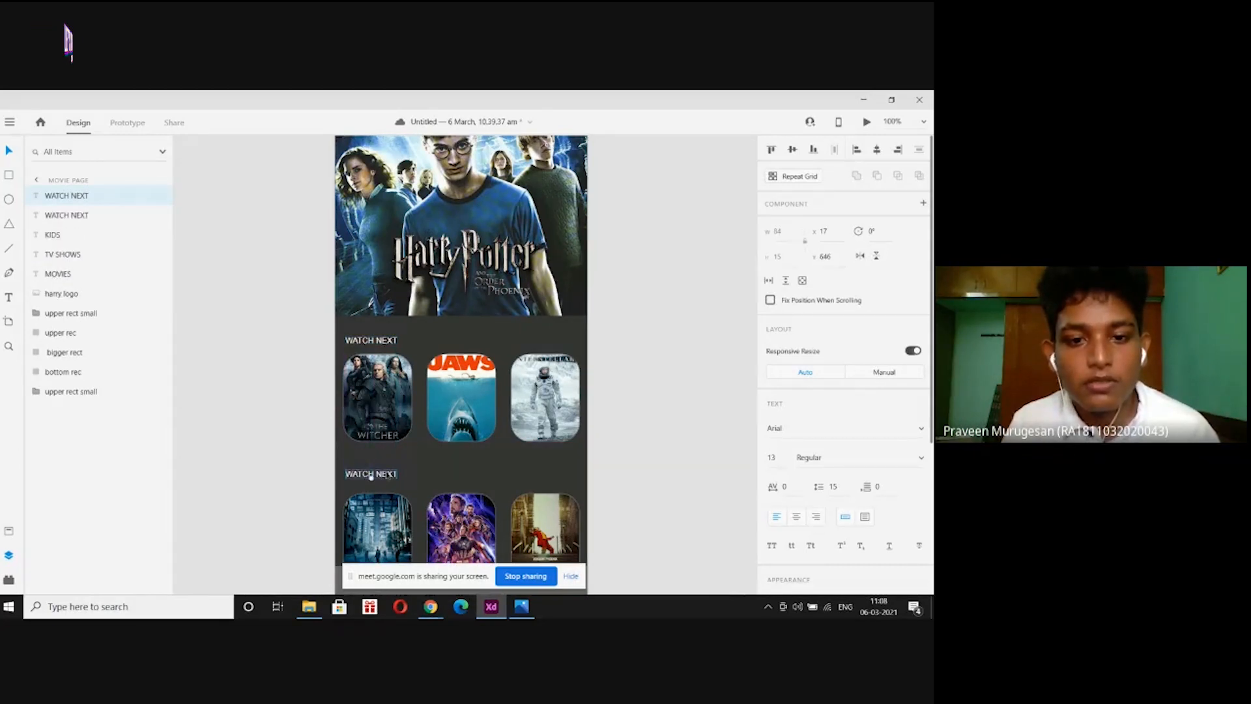
double_click(387, 474)
key(BackSpace)
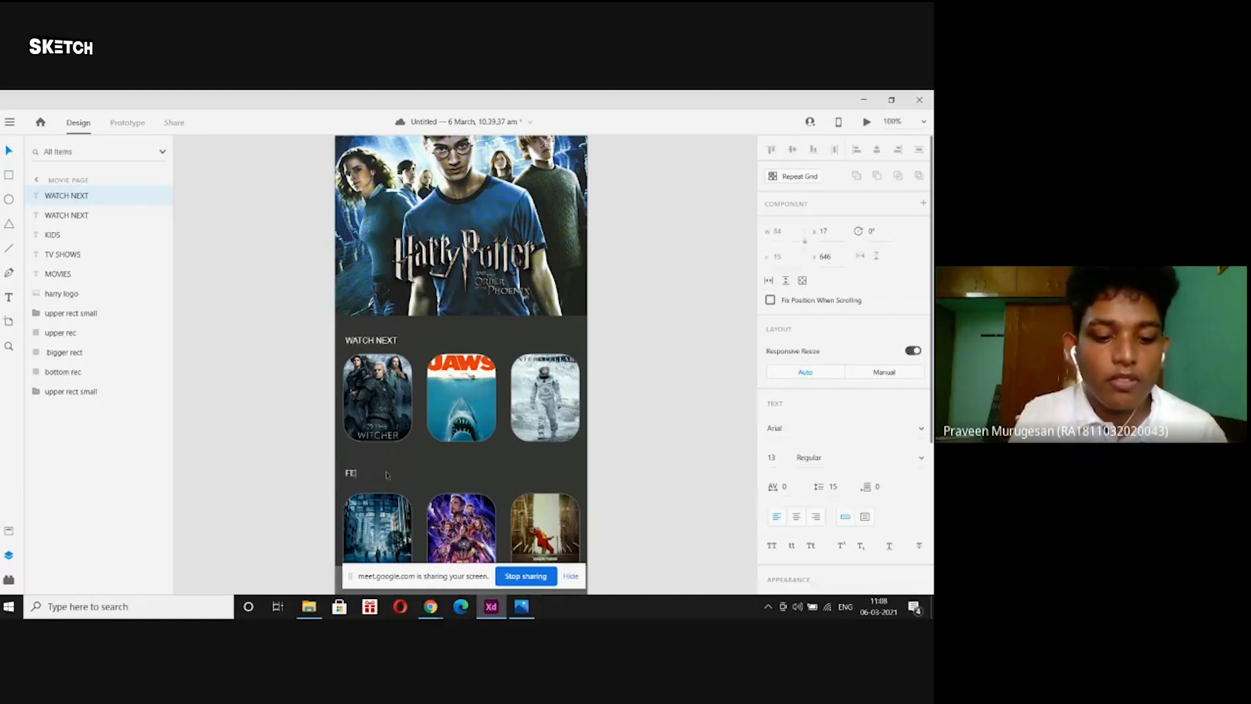
text(FEATURED MOVIES)
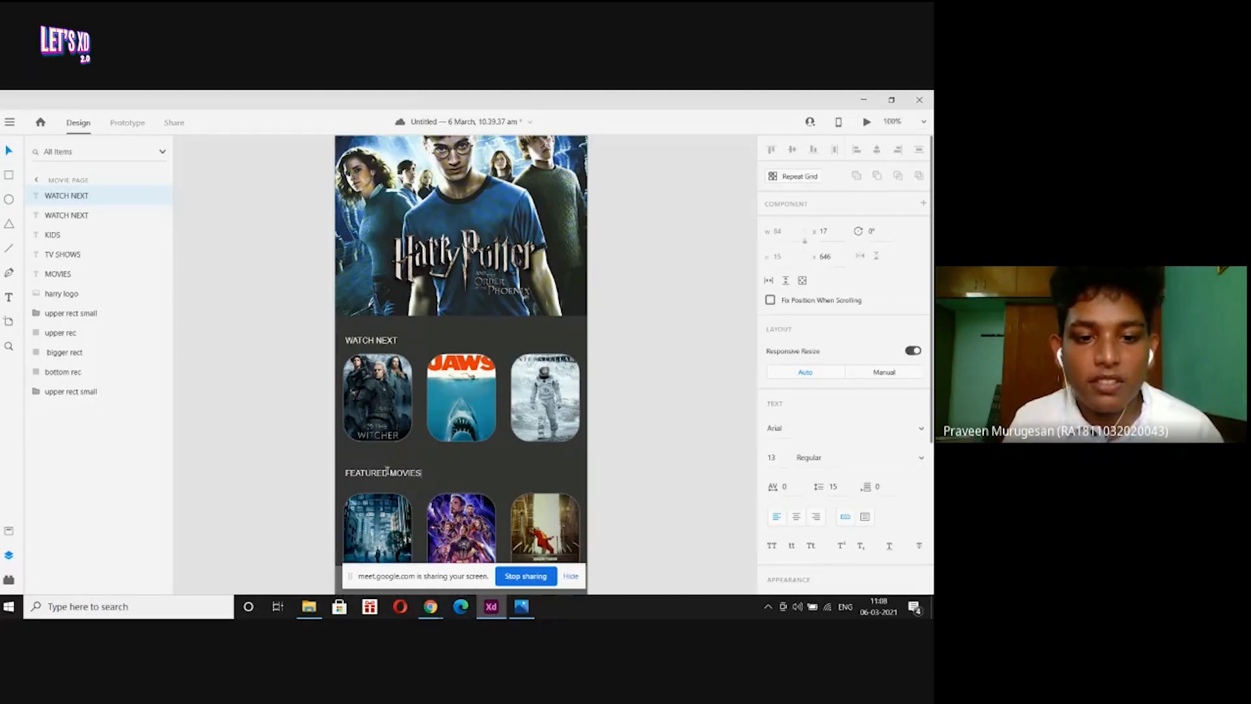
key(Escape)
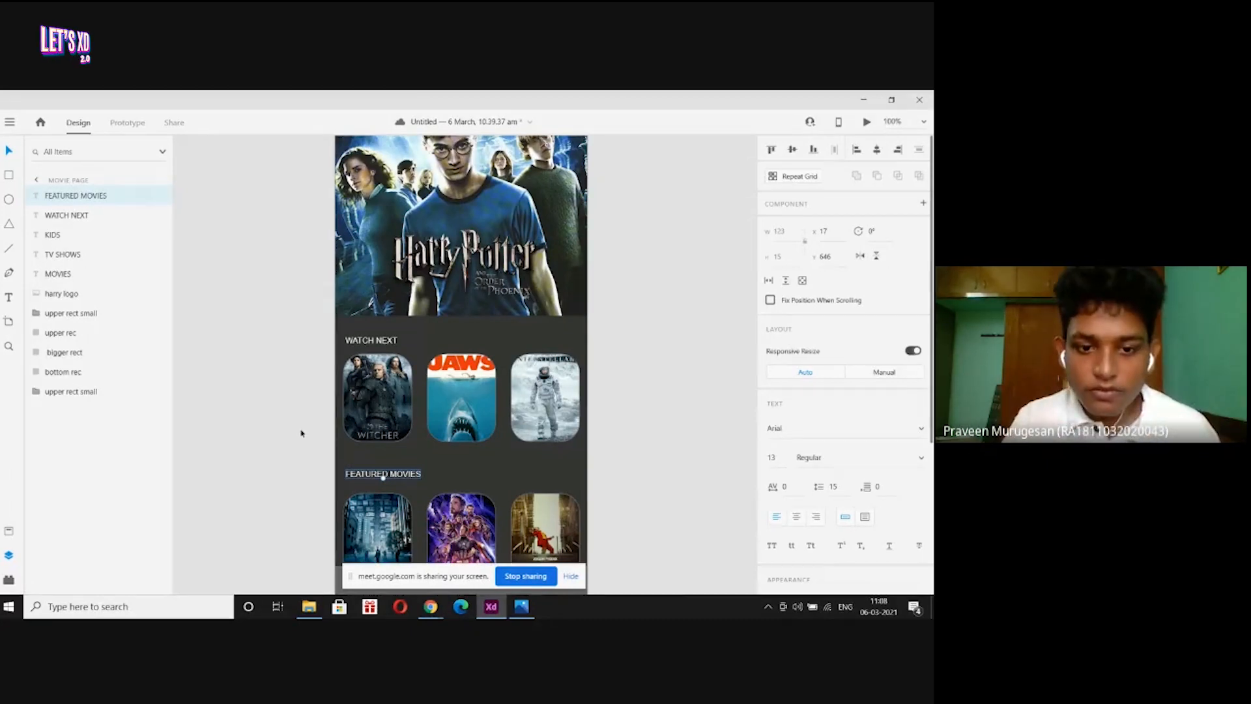
key(Escape)
key(ctrl+minus)
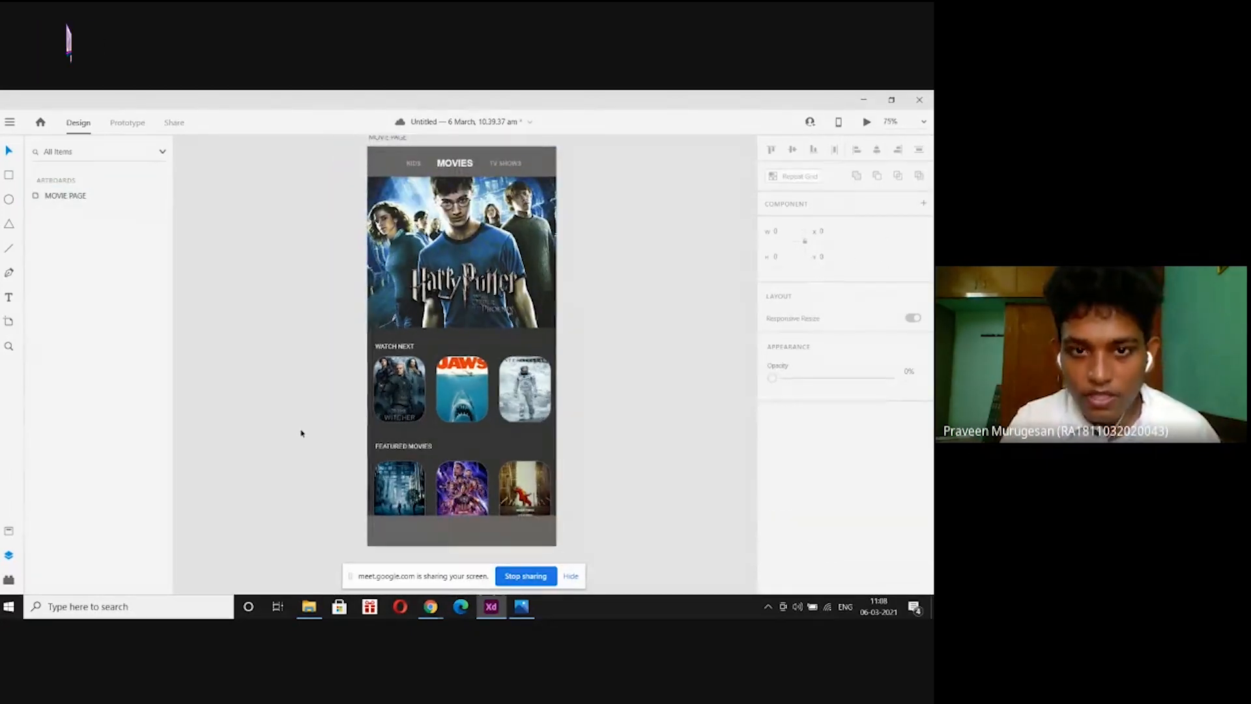
scroll(301, 432, down, 1)
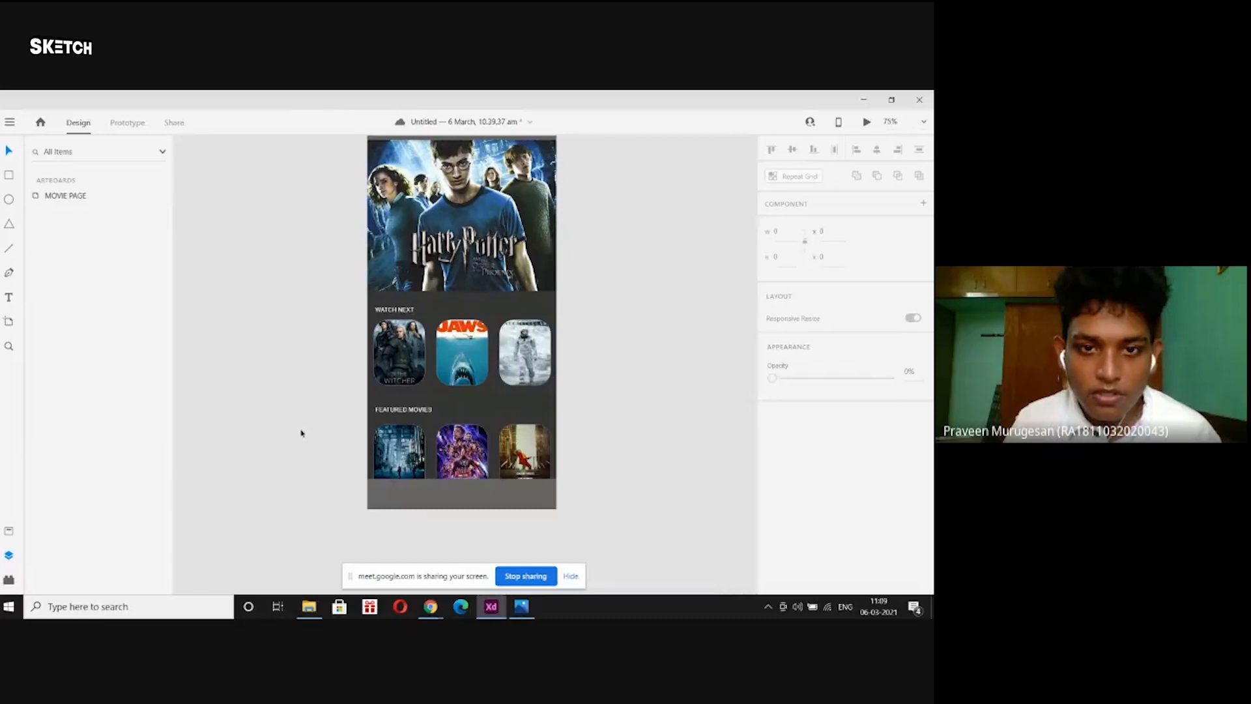
scroll(301, 433, up, 1)
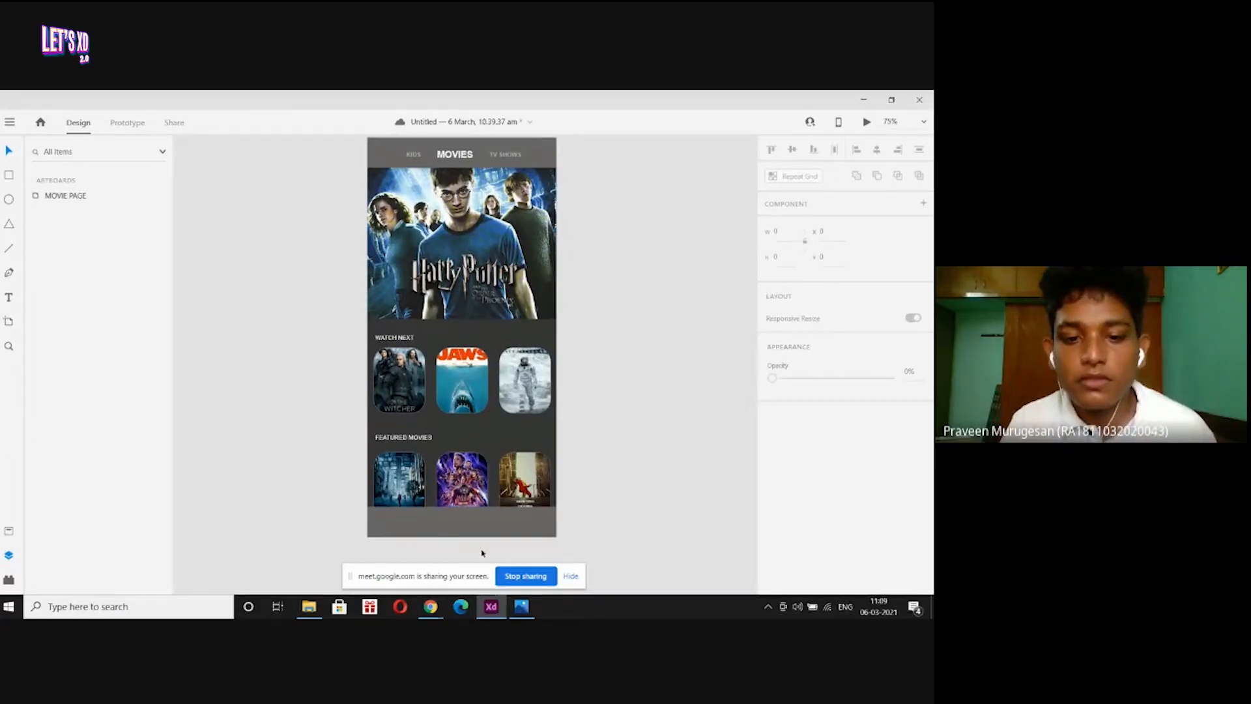
click(473, 531)
click(654, 379)
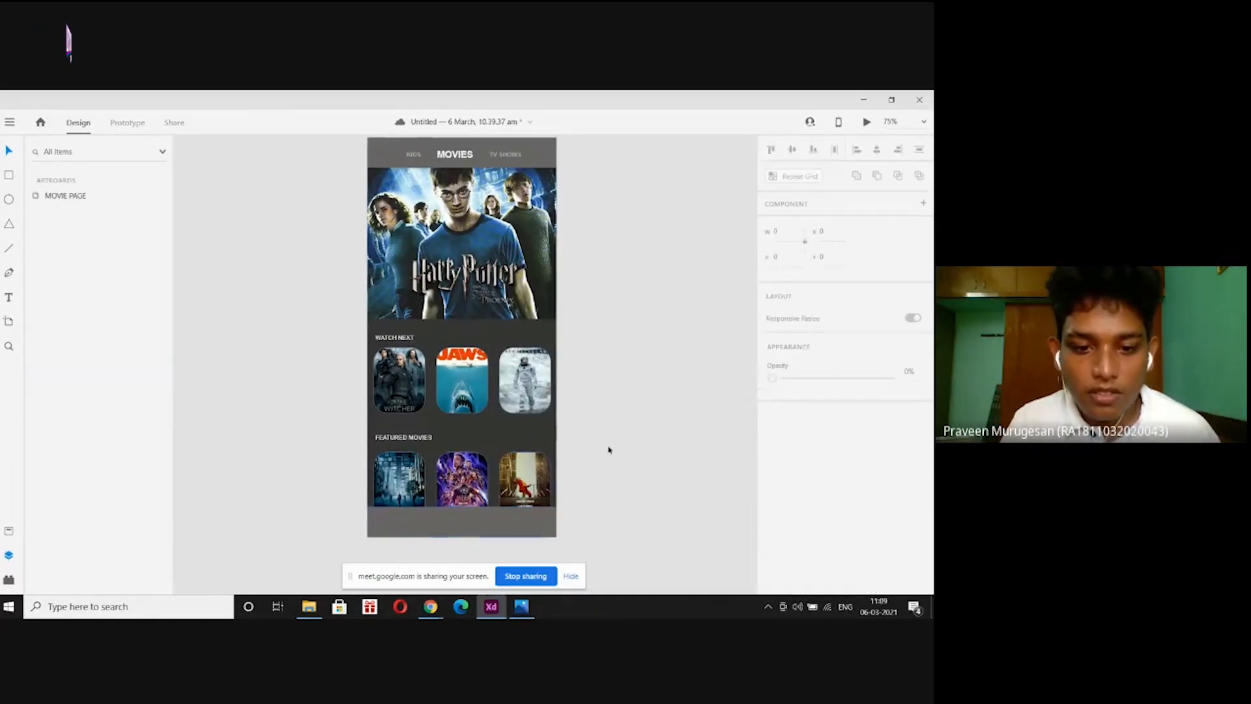
click(522, 607)
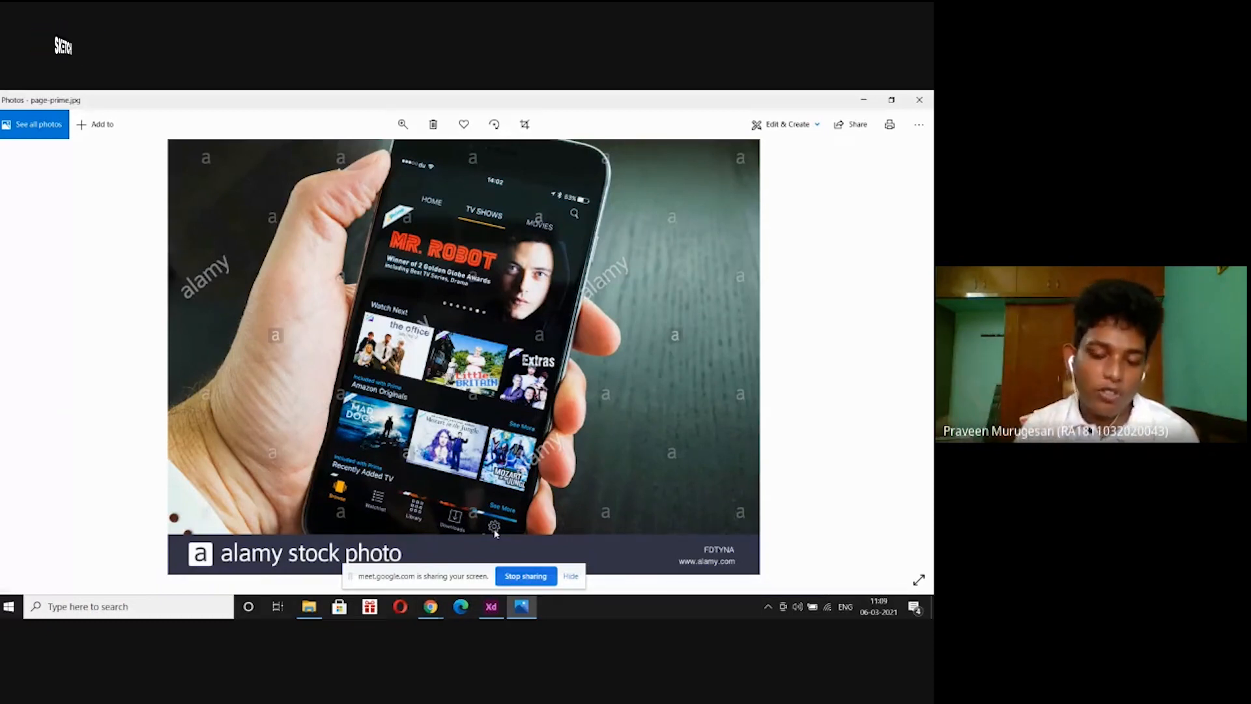
click(492, 608)
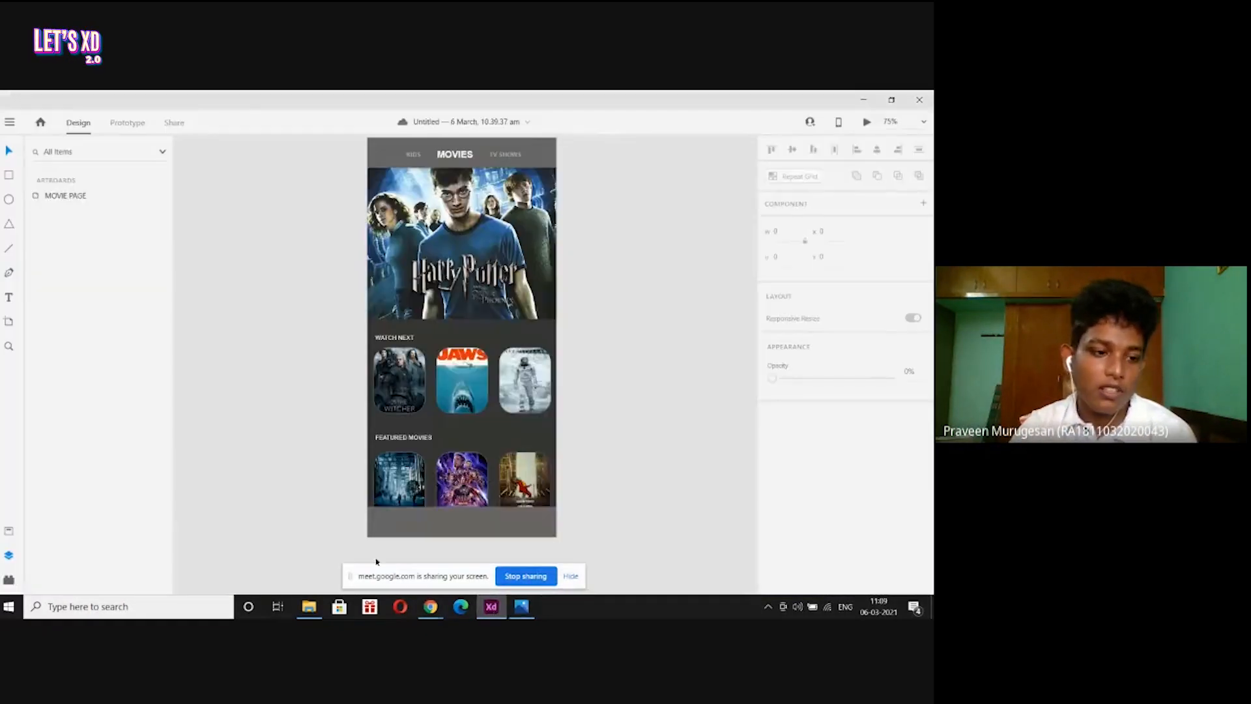
Open the plugins panel and go to the plugin marketplace search.
click(9, 580)
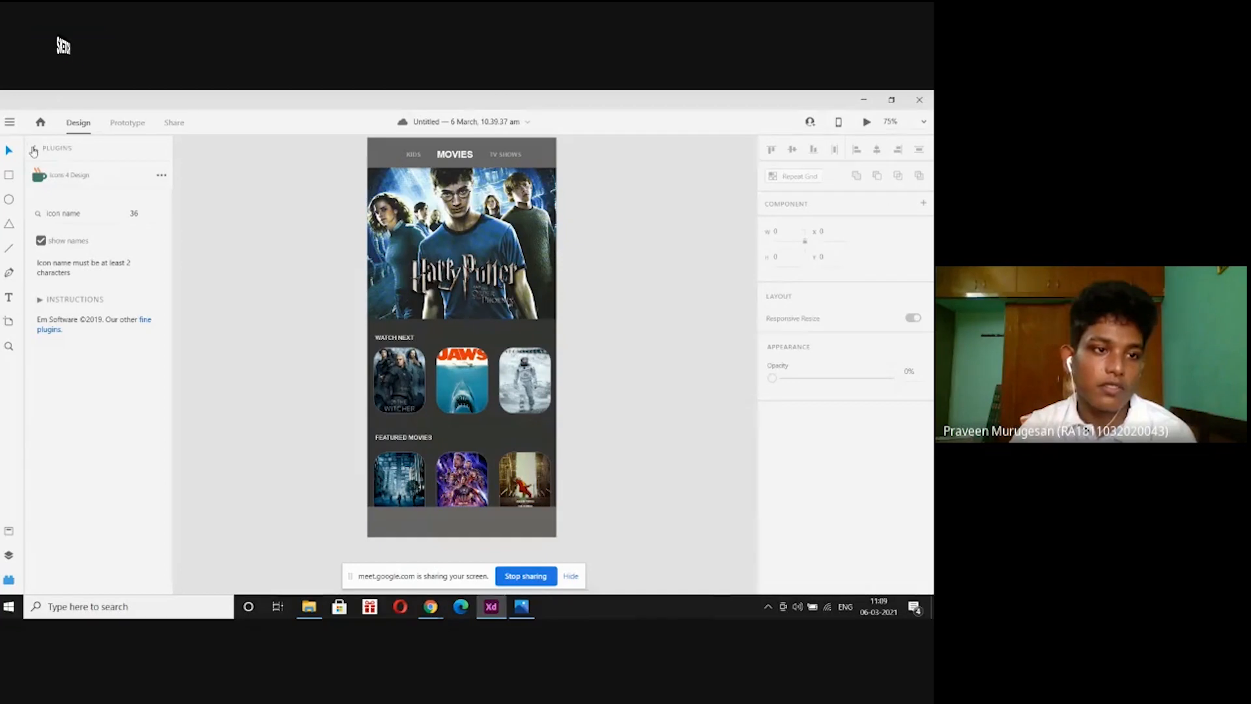
click(34, 148)
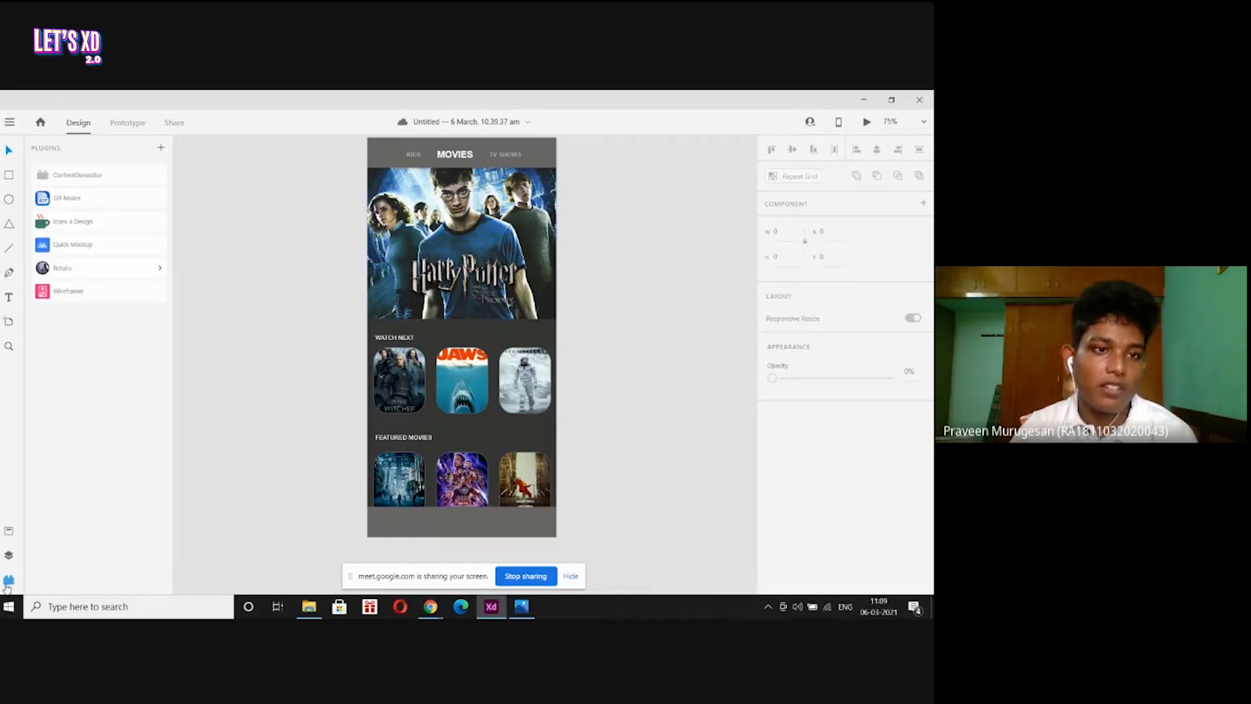
click(162, 150)
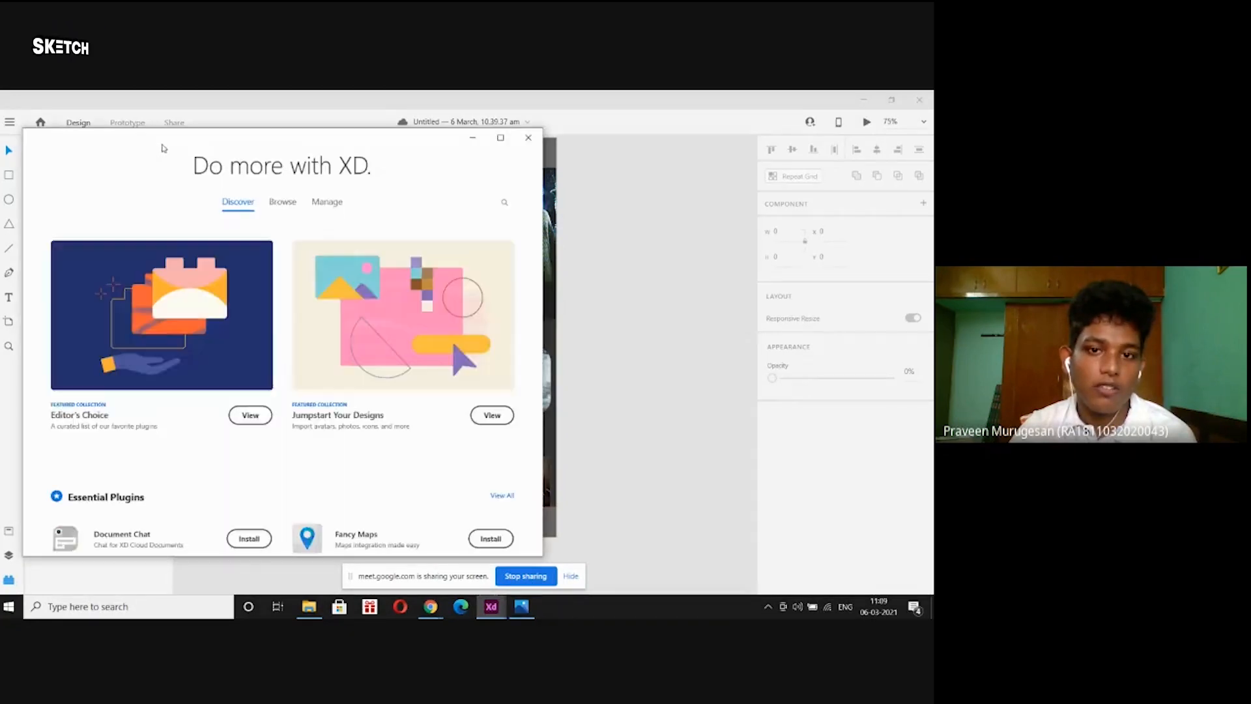
click(503, 208)
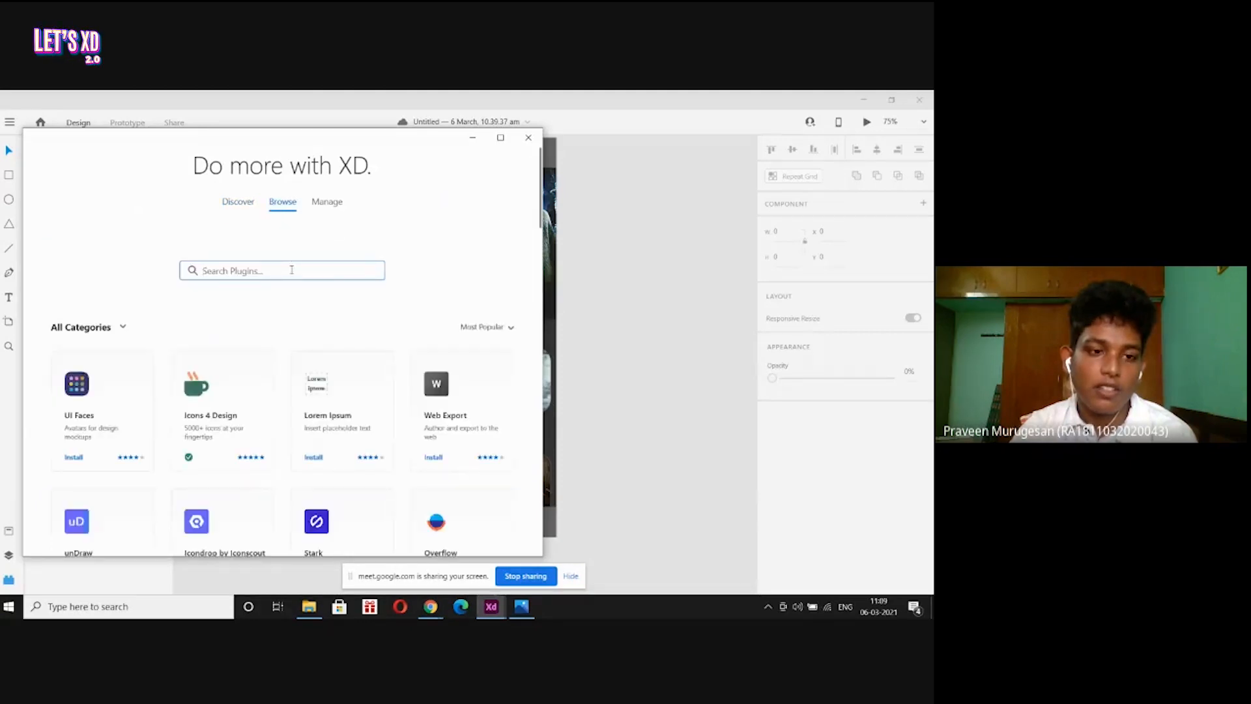
Search plugins for 'icon', look through the results, then minimize the window.
text(ic)
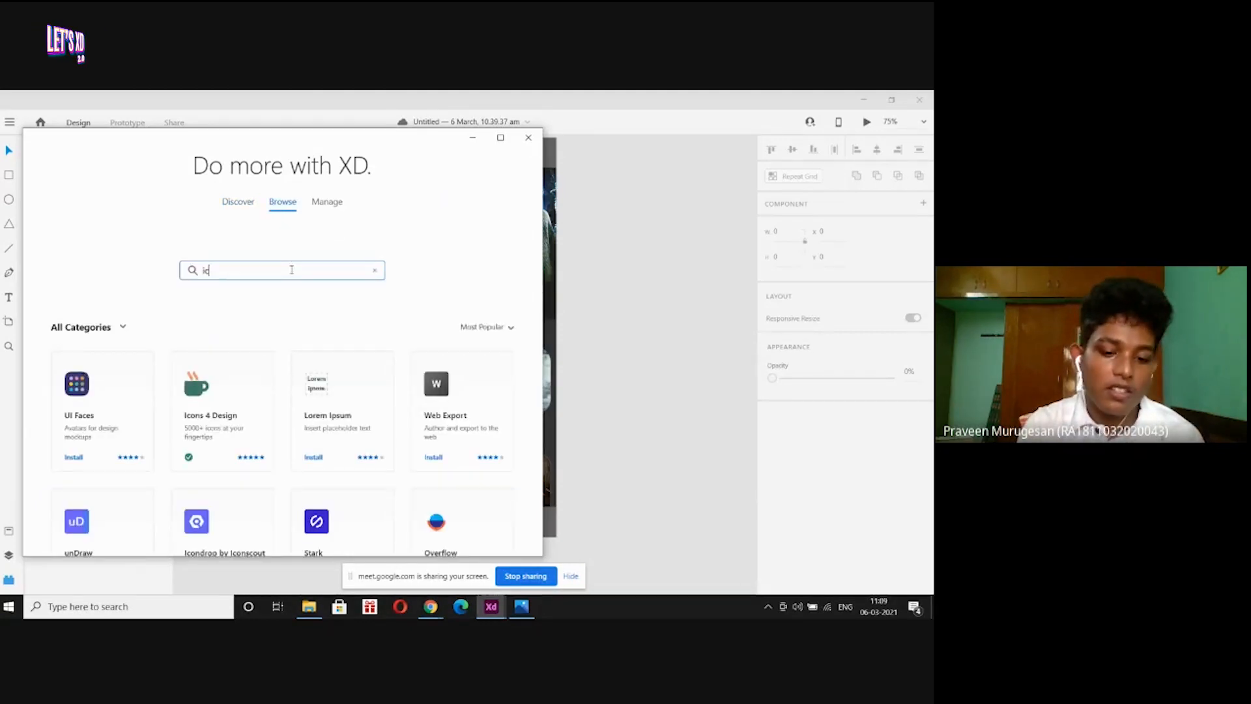
text(ons)
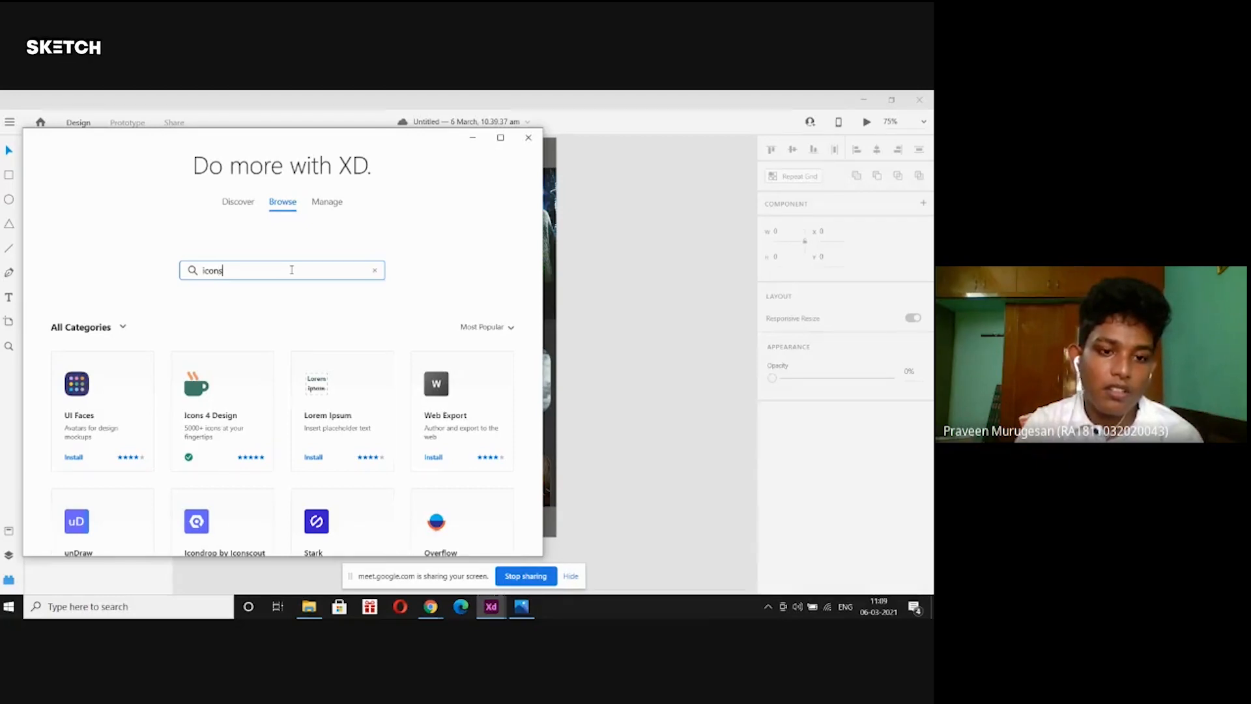
key(Return)
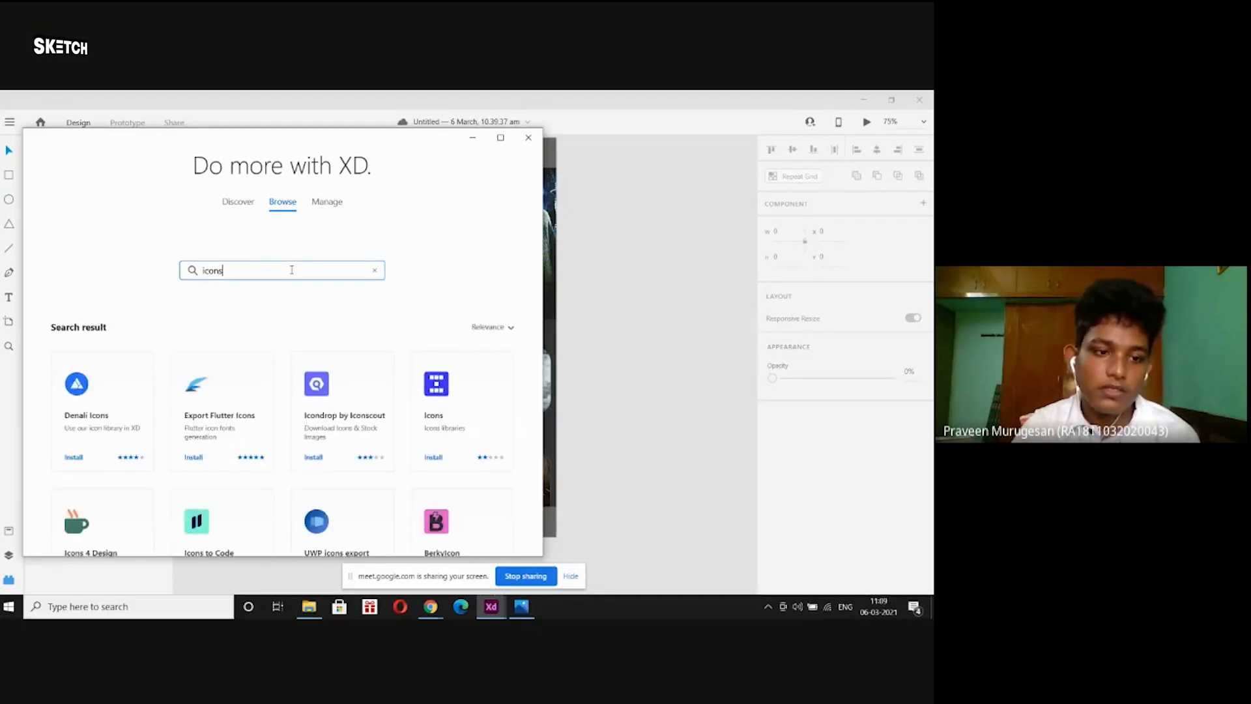
scroll(271, 351, down, 1)
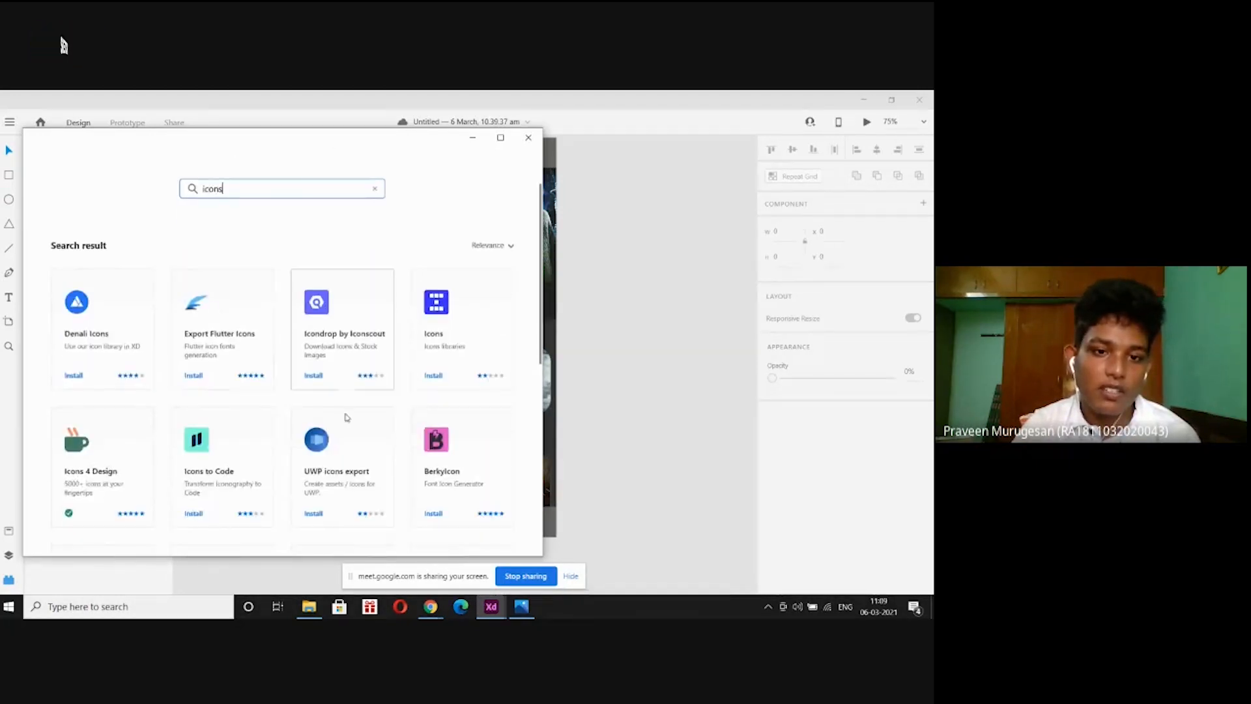
scroll(492, 355, down, 5)
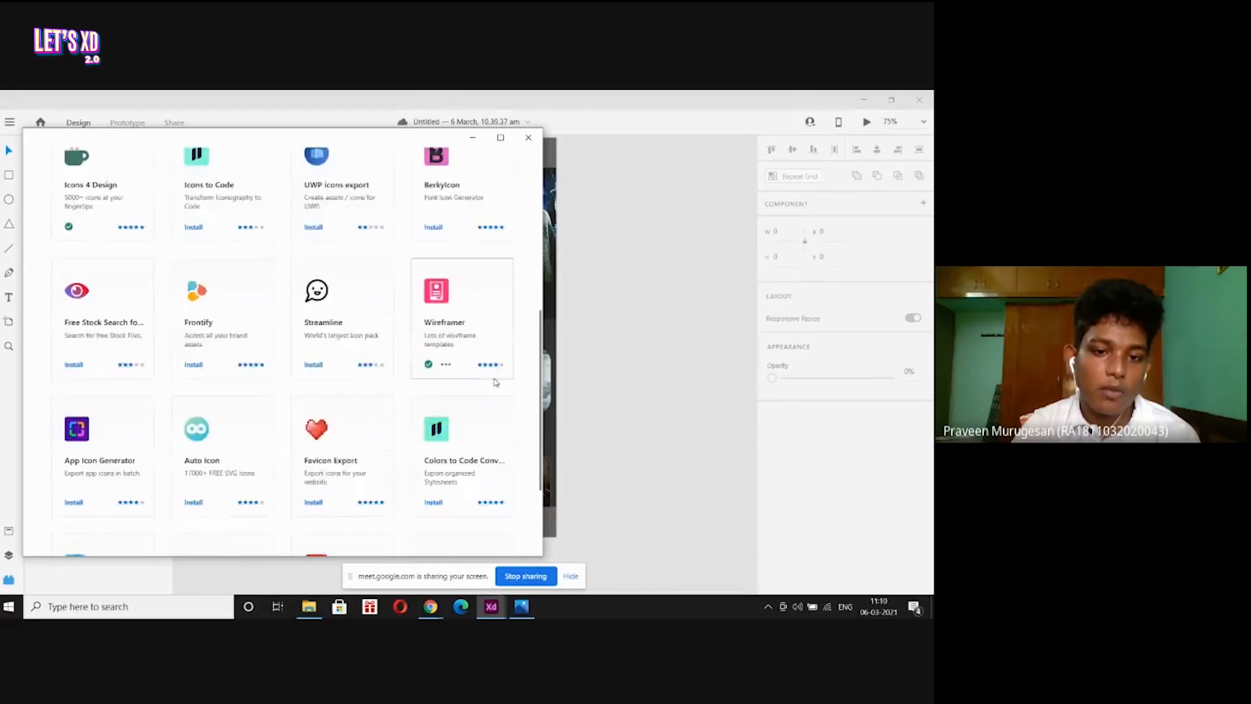
scroll(492, 355, up, 4)
scroll(490, 352, up, 1)
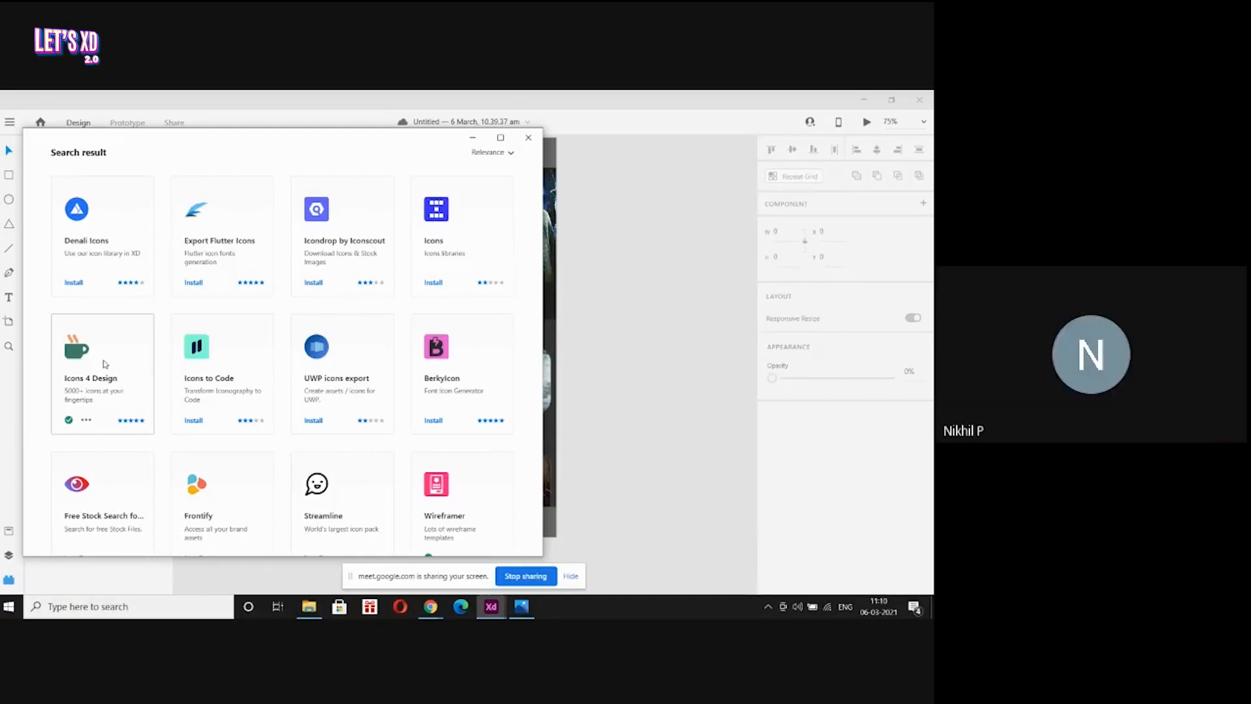
click(472, 138)
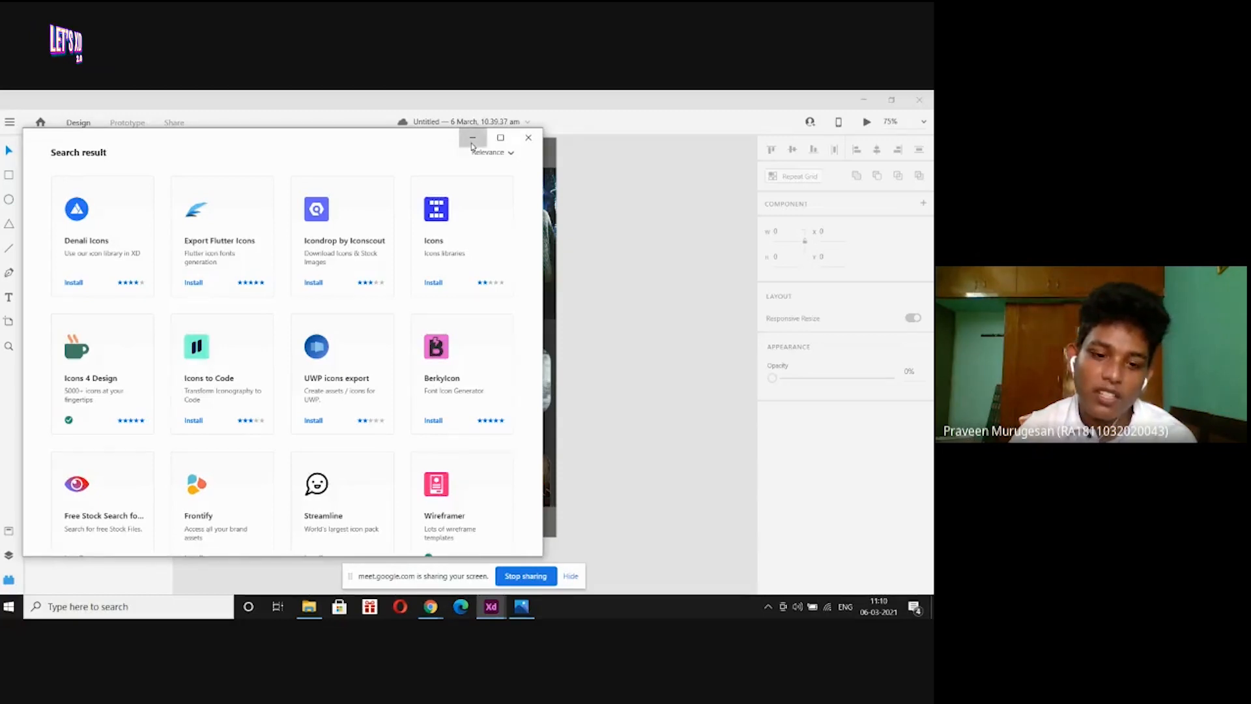
Google 'download icon' in a new browser tab.
mouse_move(422, 611)
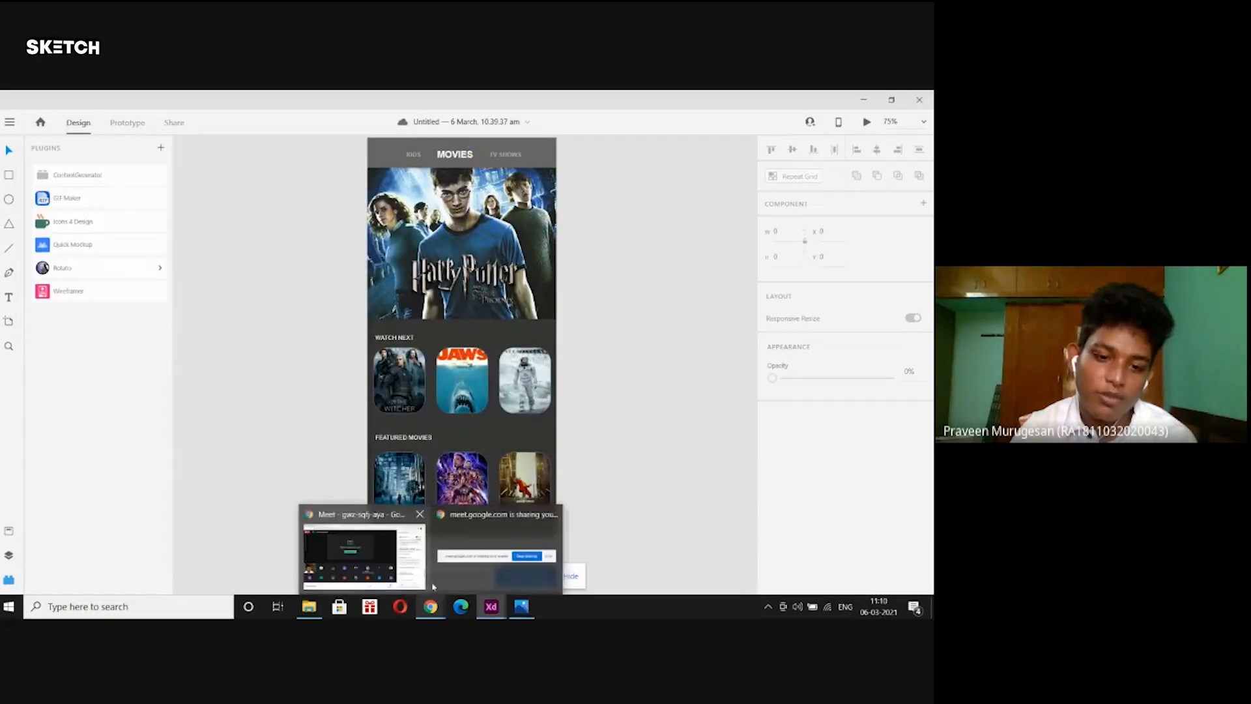
click(386, 566)
click(305, 100)
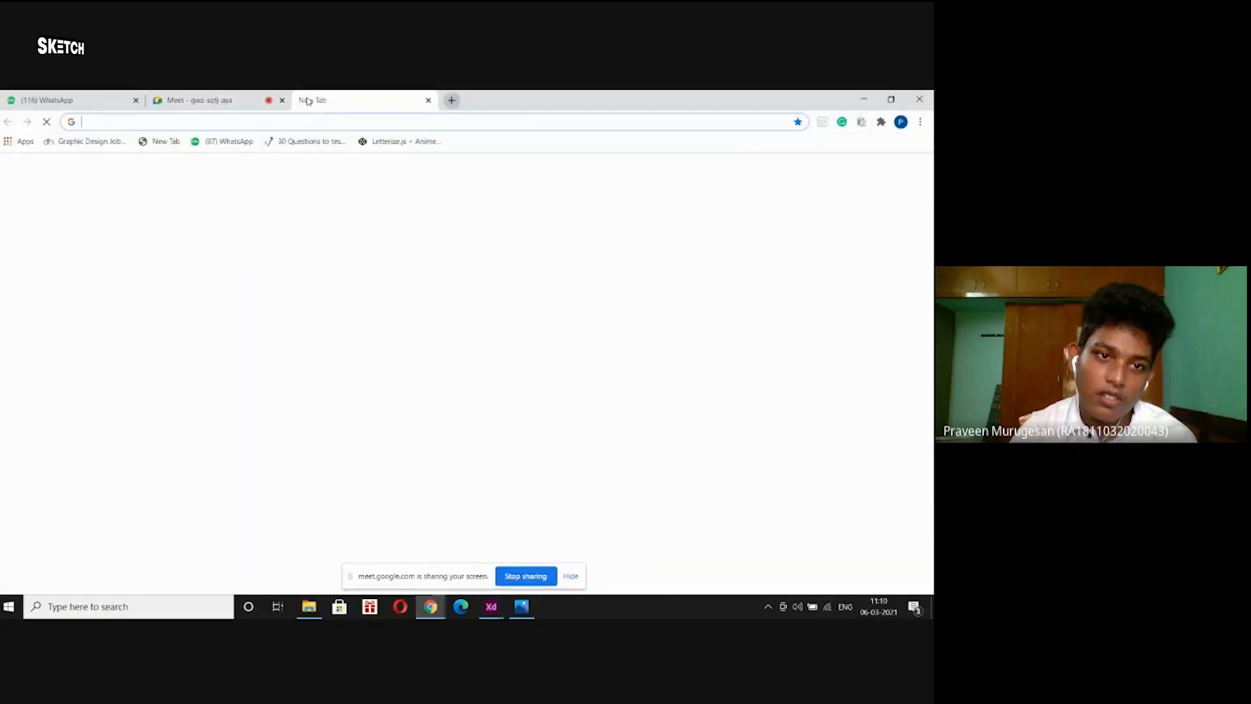
text(d)
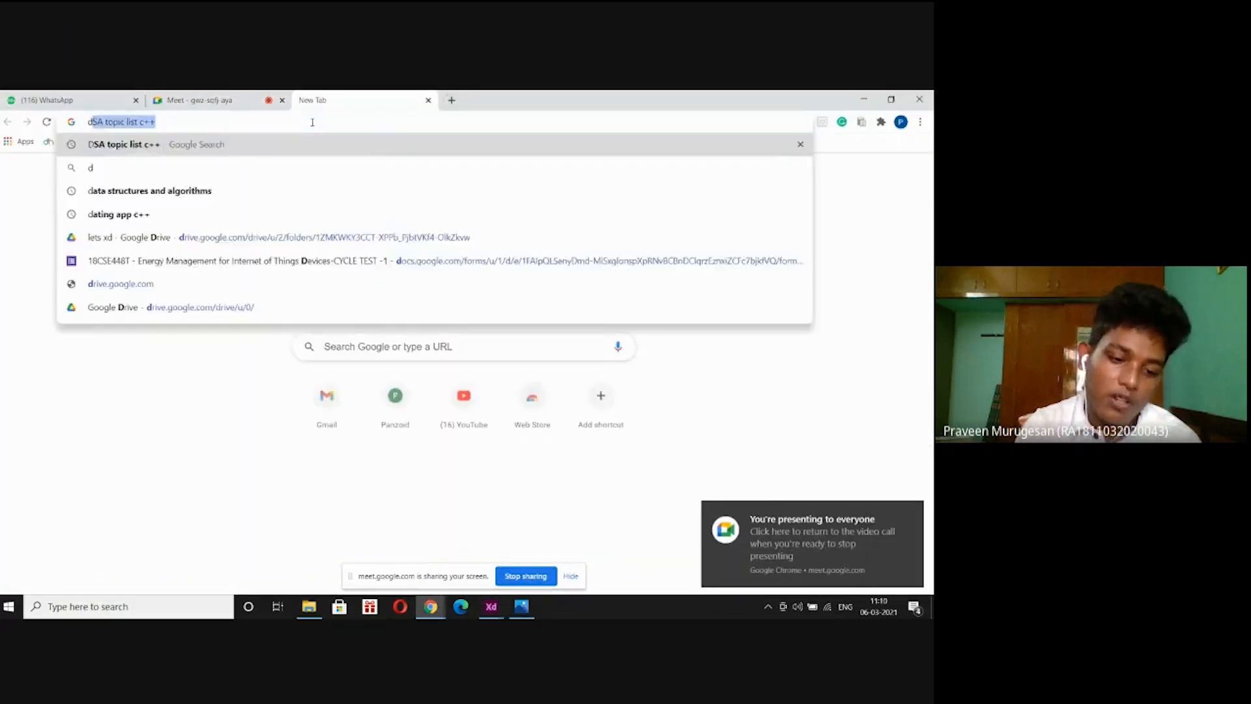
text(ownload)
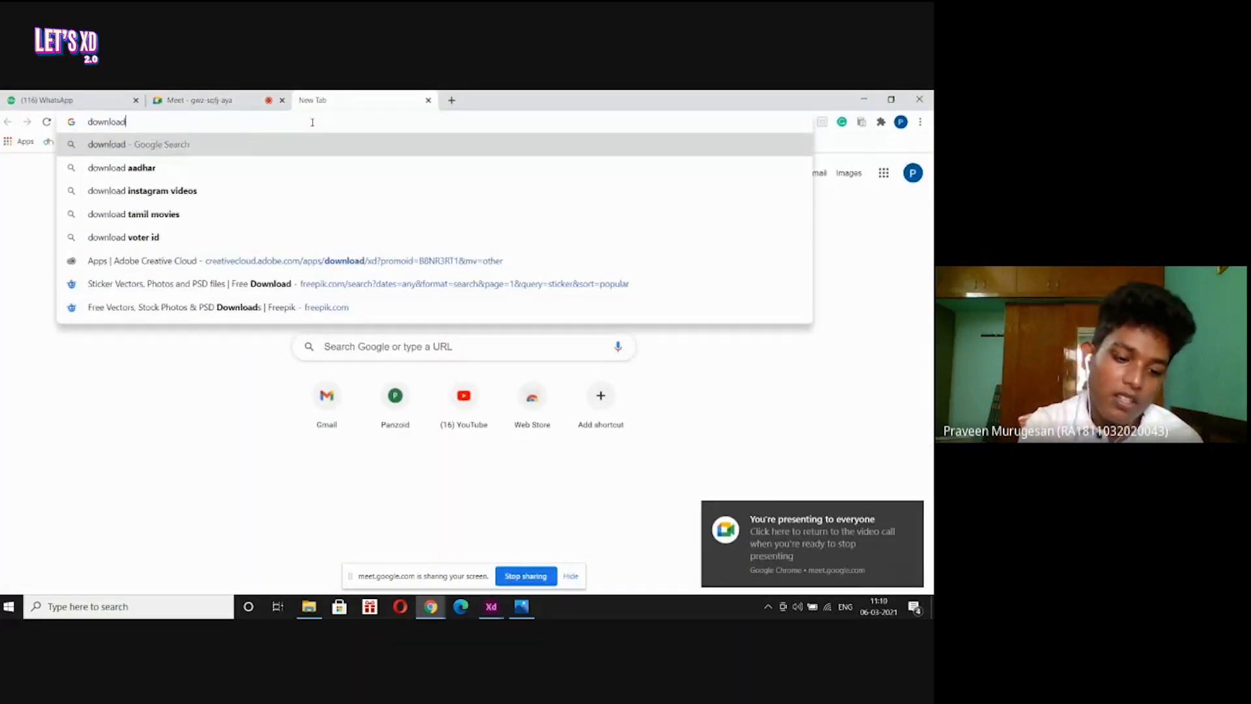
text( icon pn)
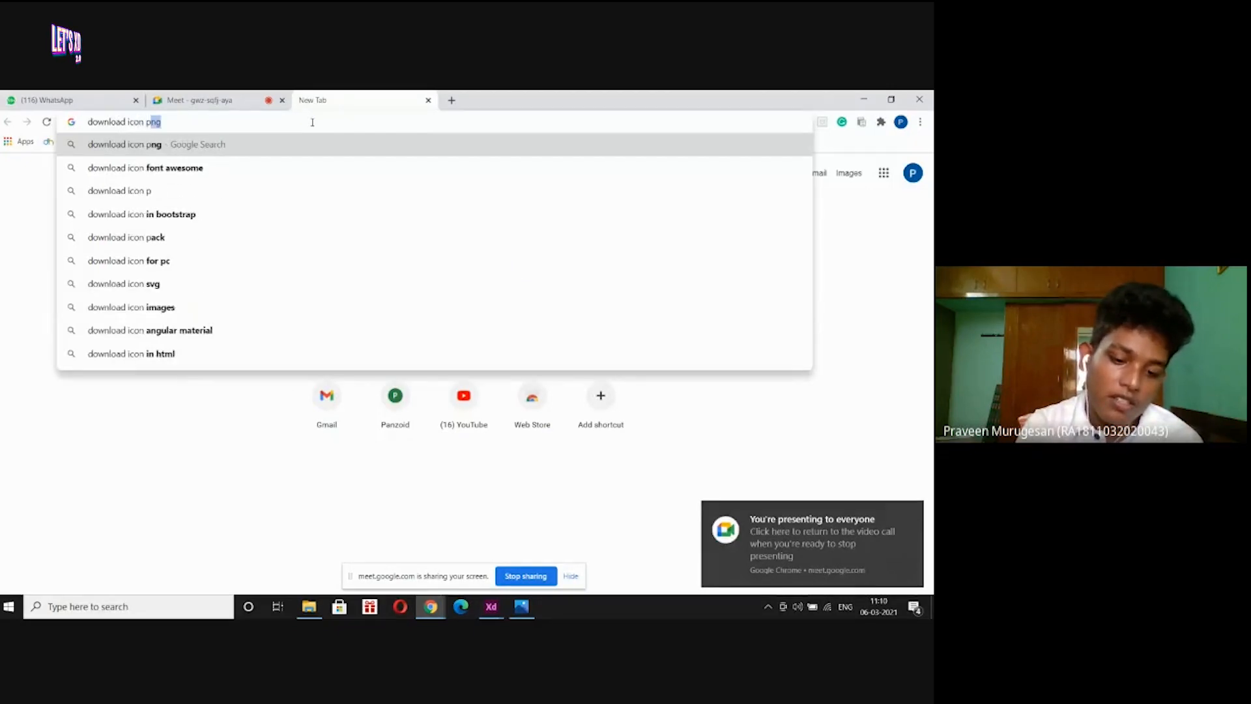
text(g)
key(BackSpace)
key(BackSpace)
key(BackSpace)
key(BackSpace)
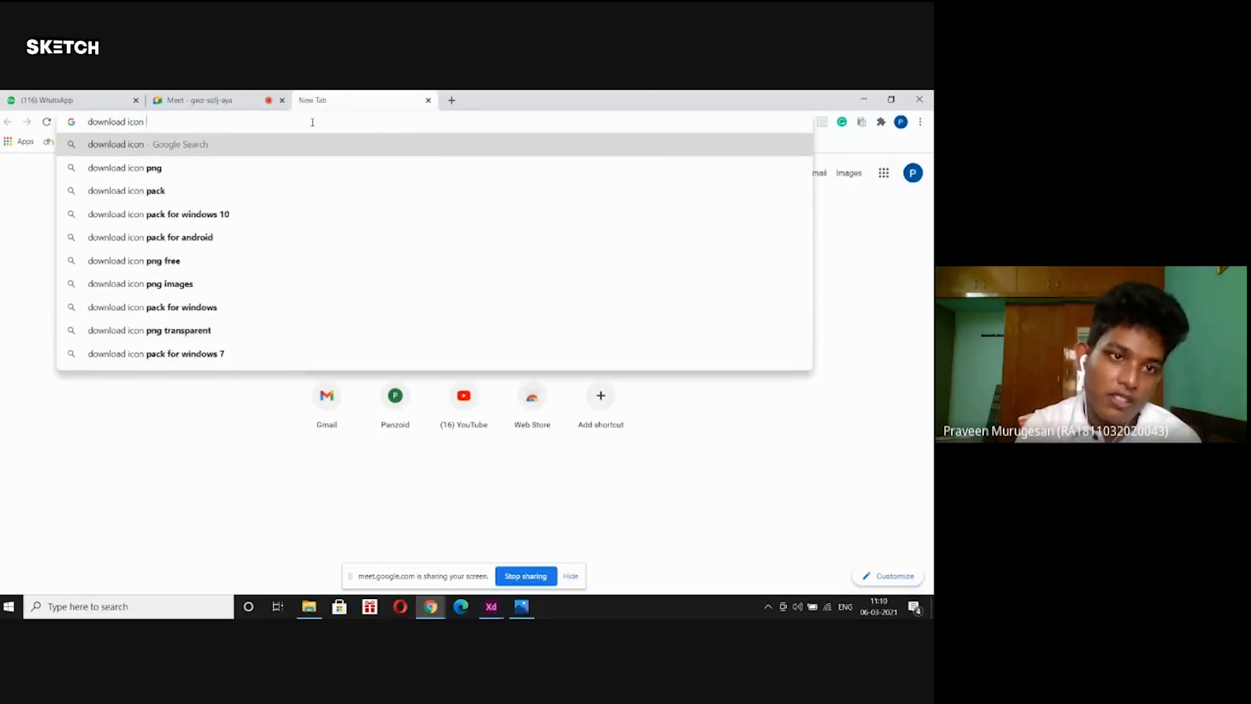
key(Return)
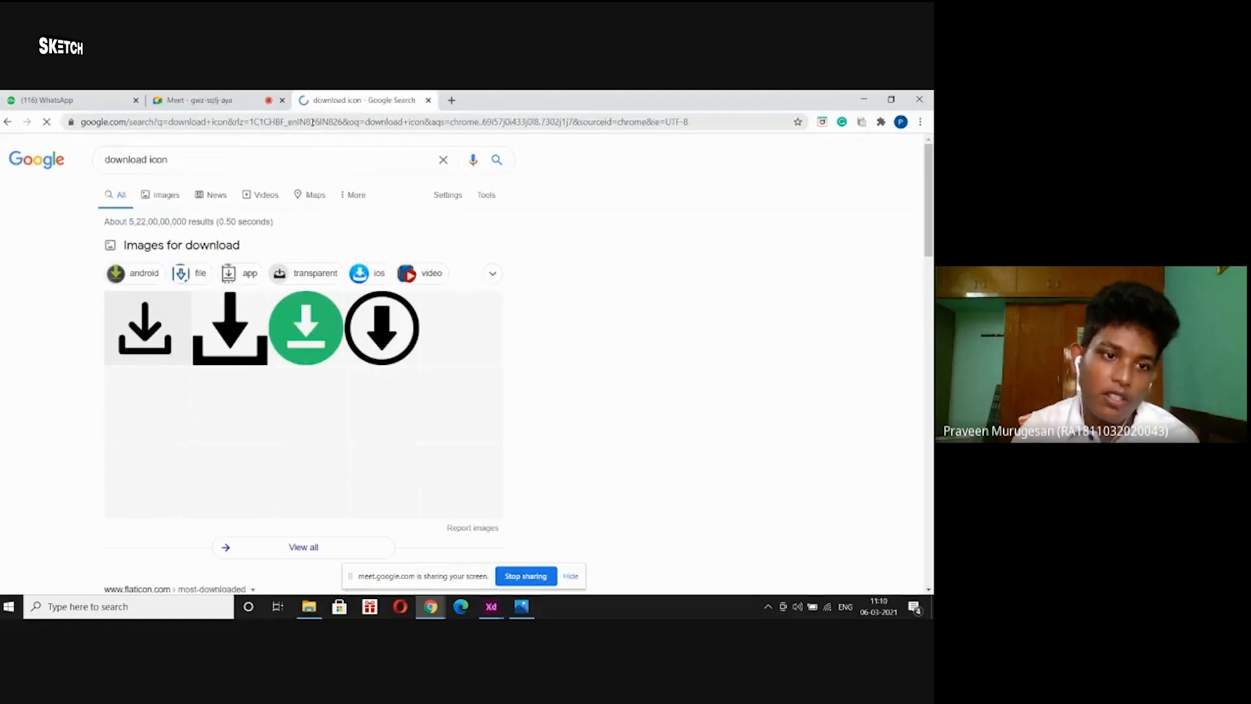
Browse the image results and refine the search to 'download icon png'.
click(165, 195)
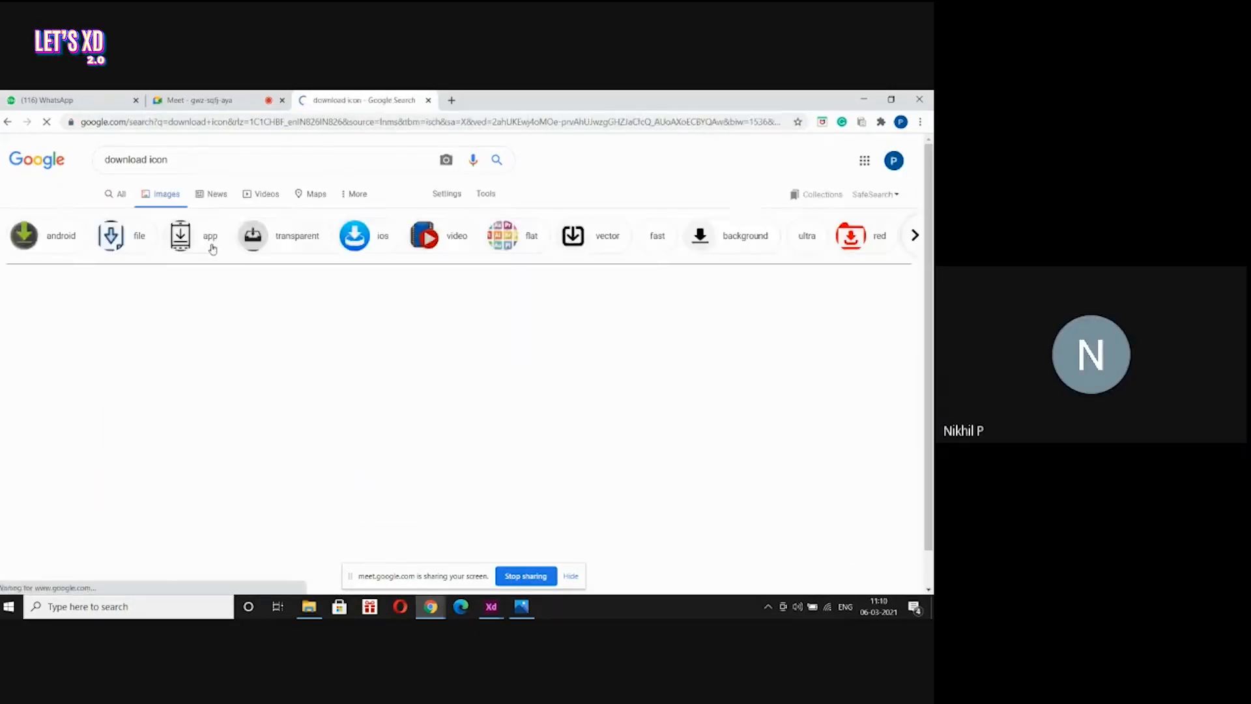
click(55, 313)
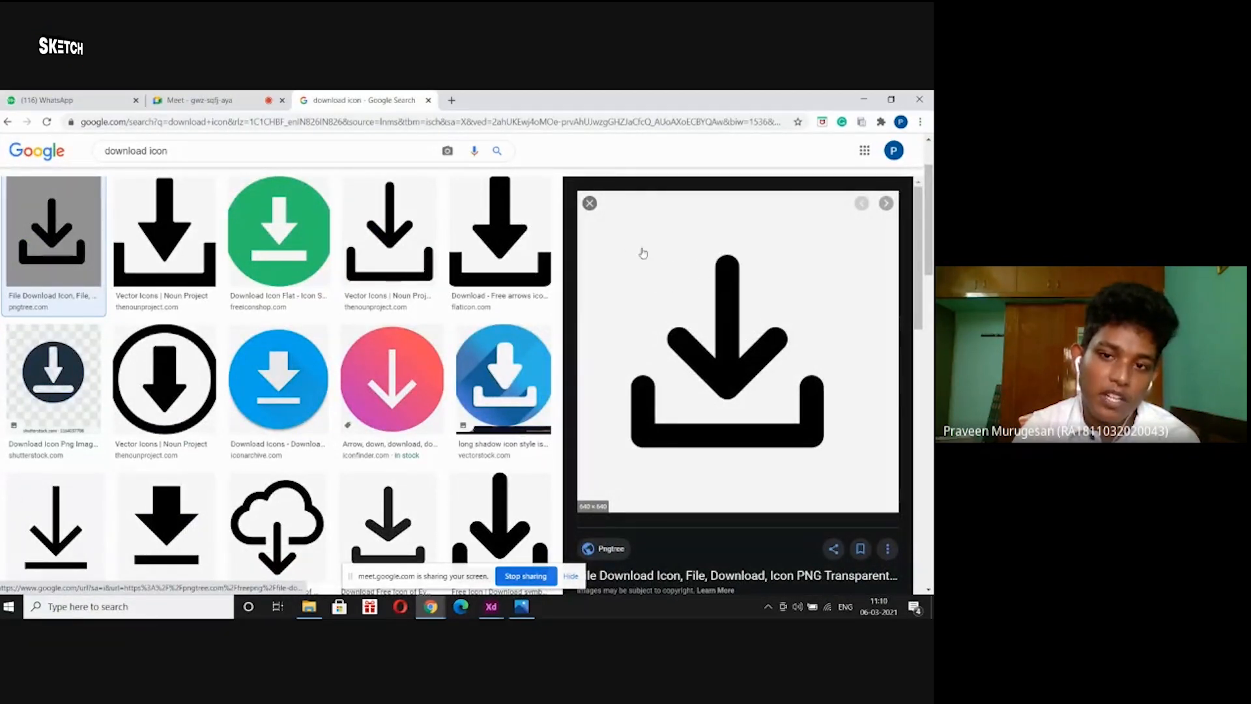
click(589, 203)
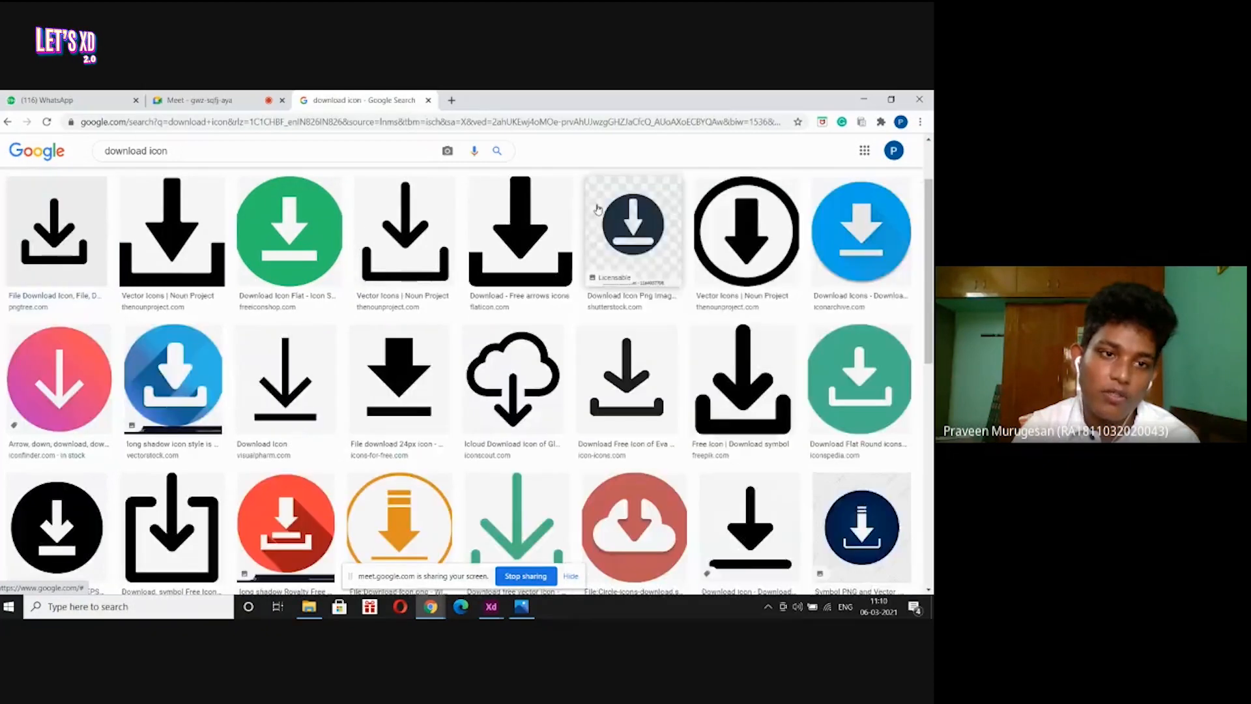
click(314, 156)
text(png)
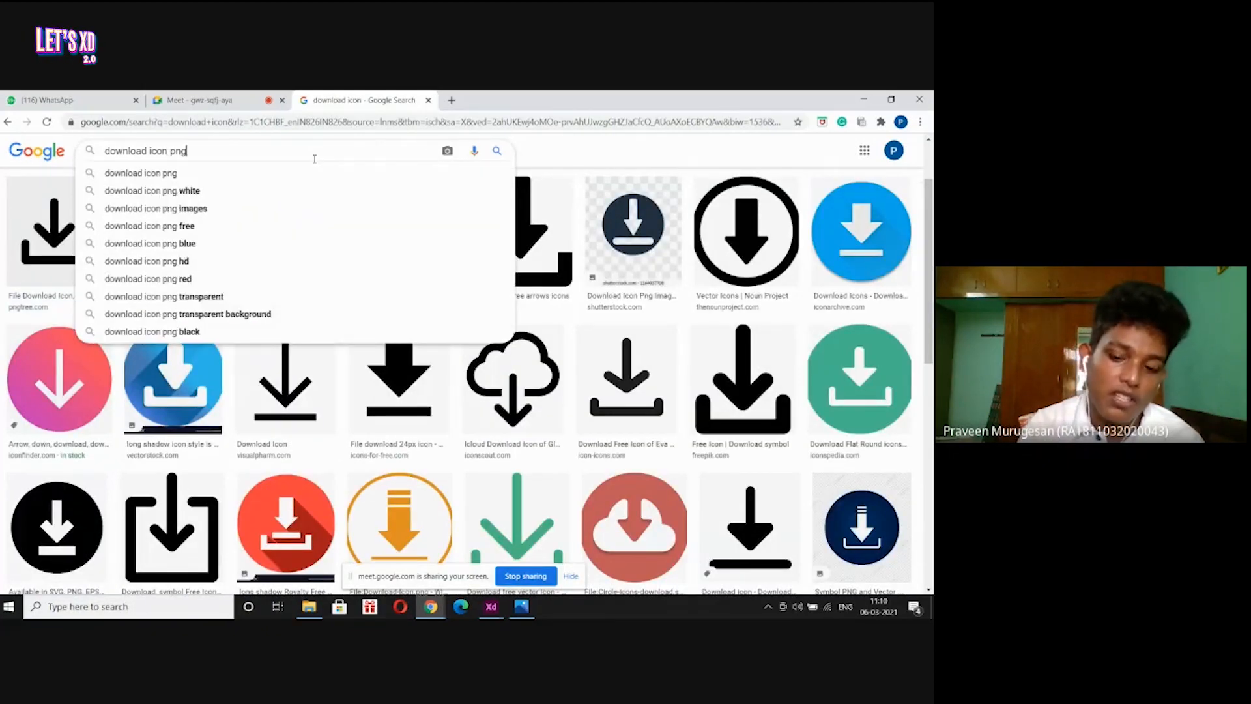
key(Return)
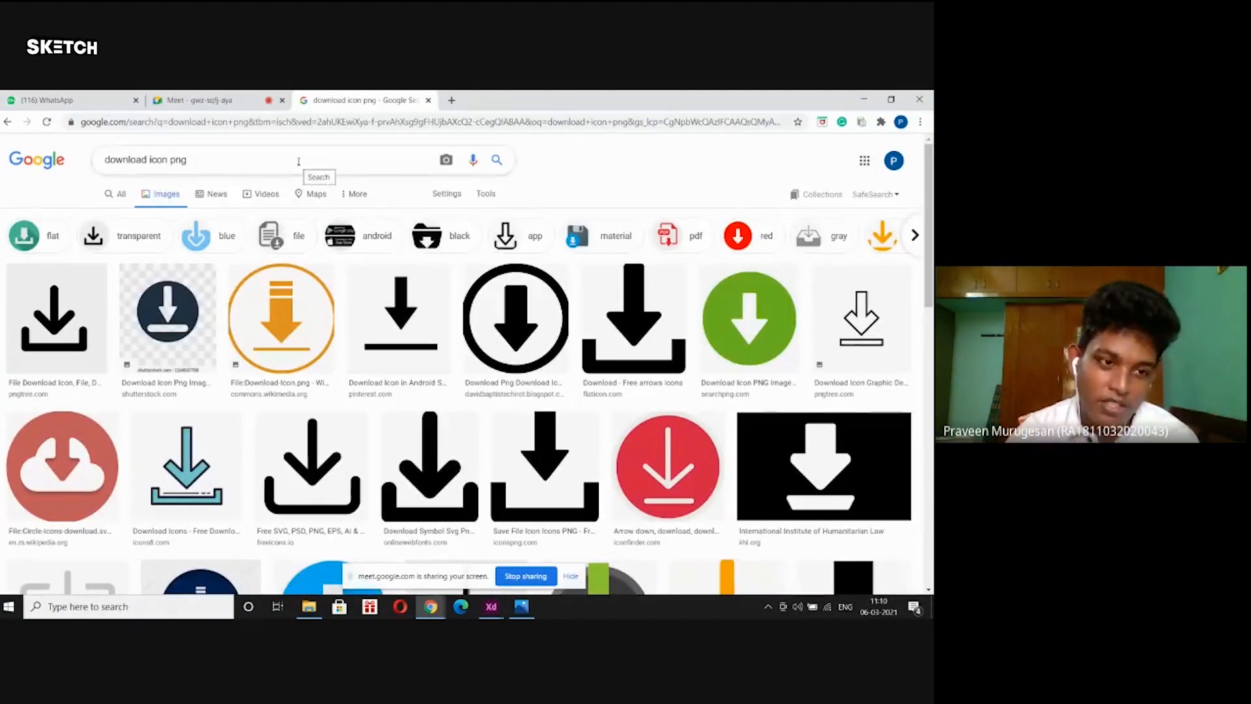
Save the teal icons8 download arrow as download.png, then test-place and delete it.
click(168, 312)
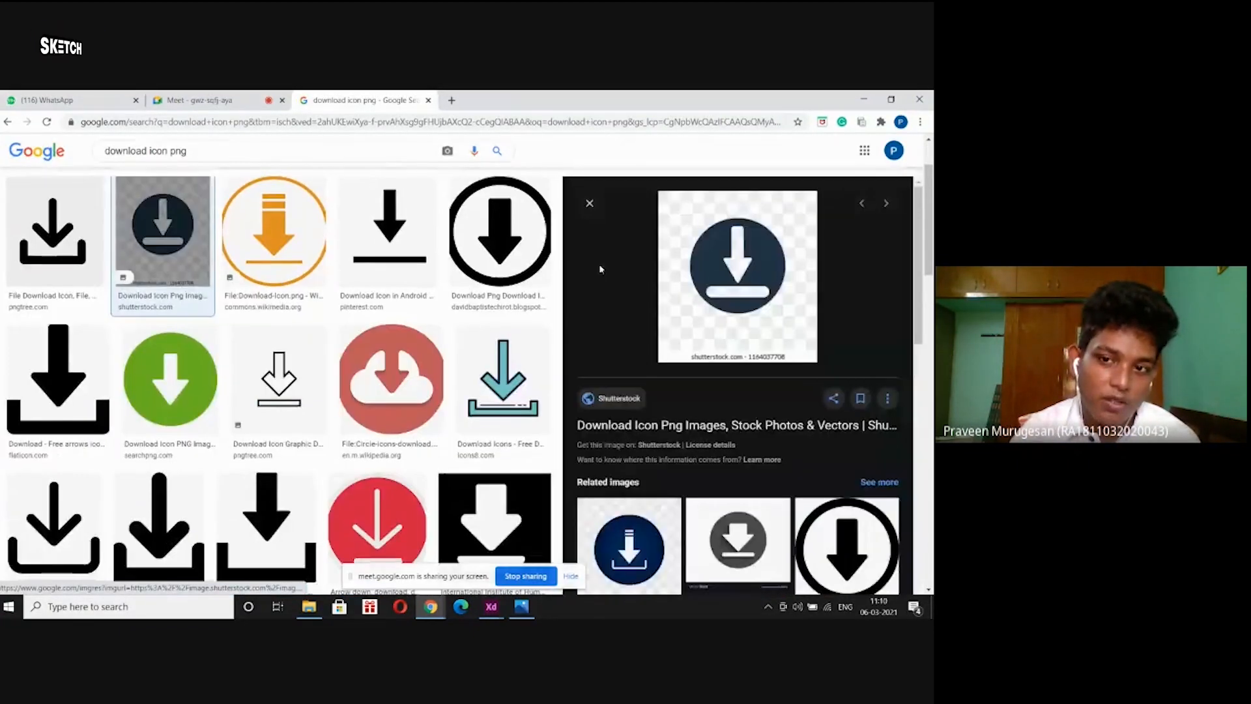
click(593, 203)
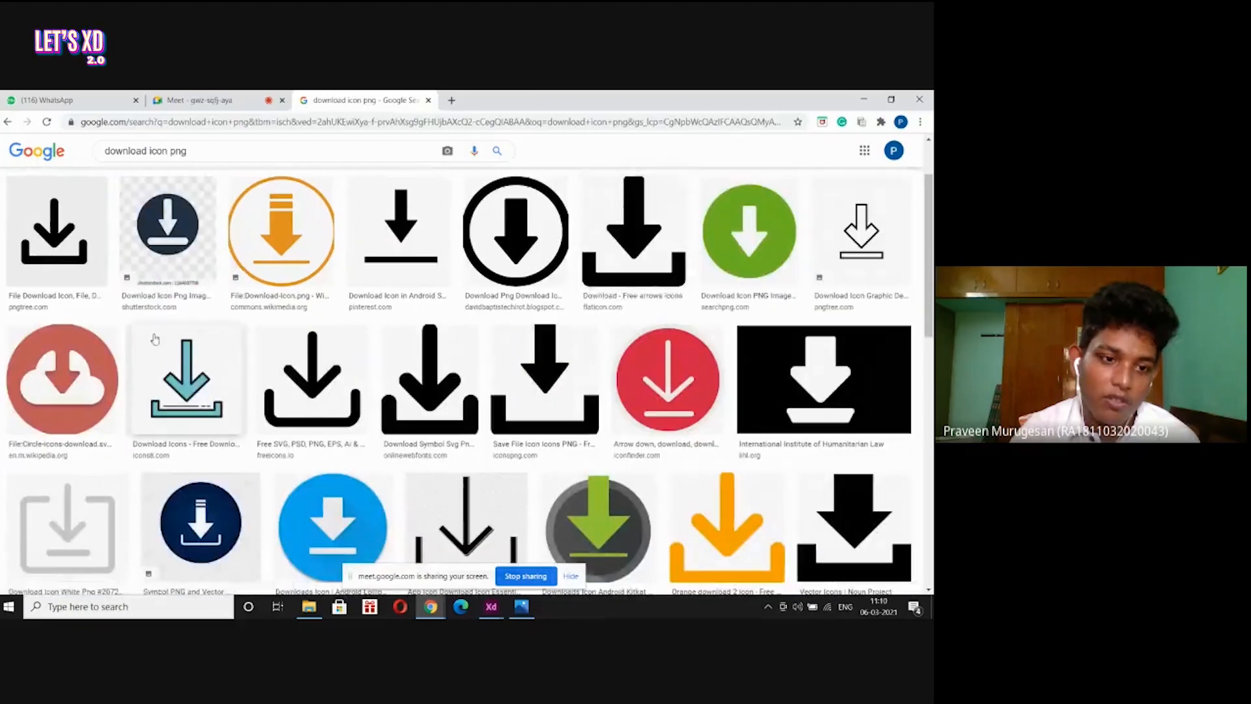
click(185, 377)
right_click(717, 253)
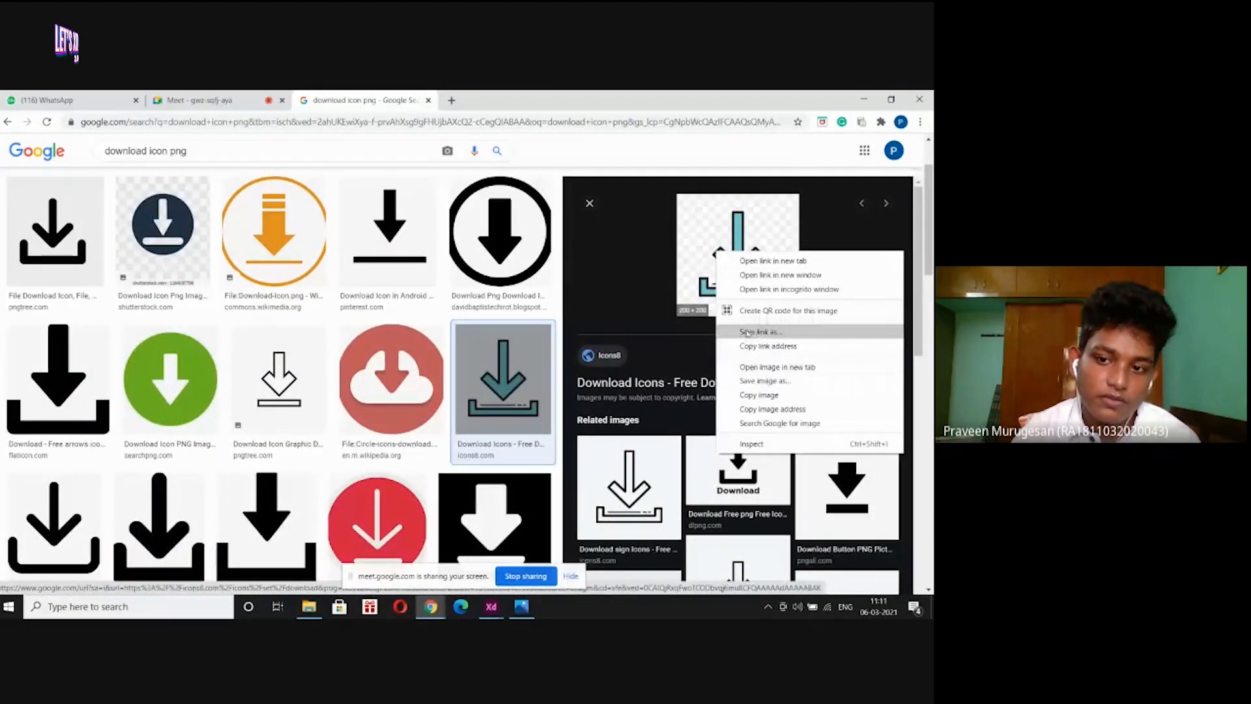
click(763, 380)
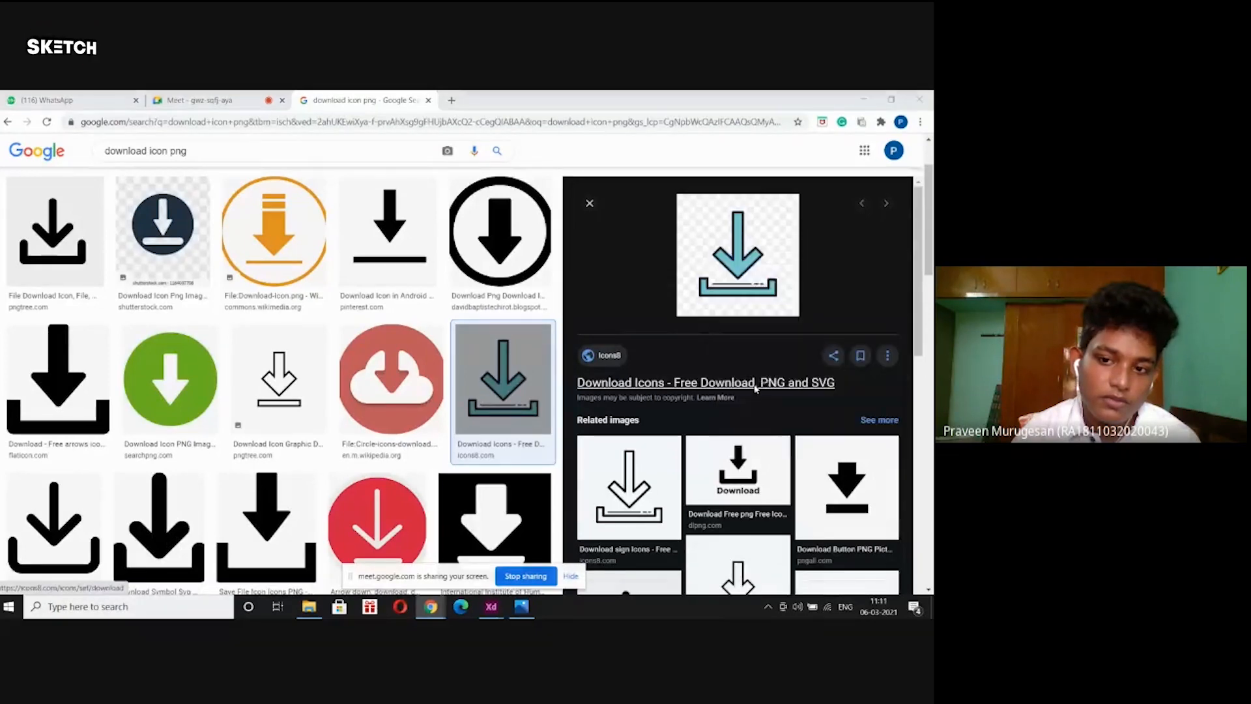
click(753, 514)
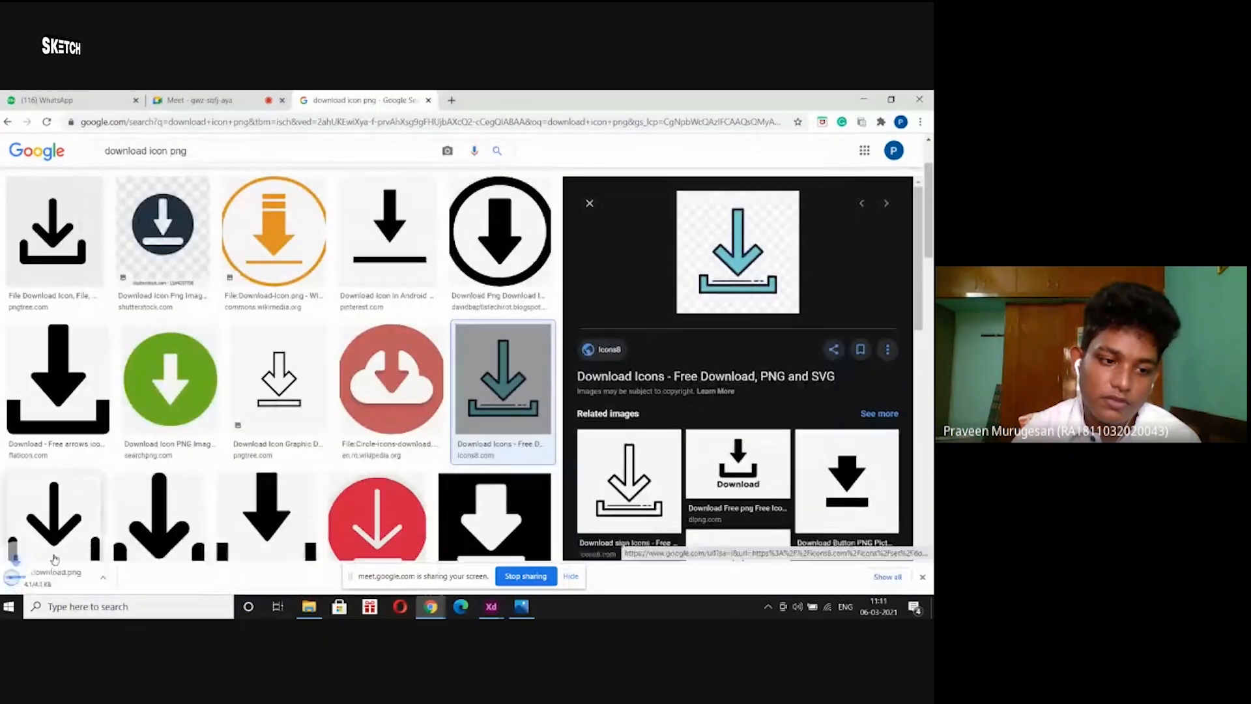
drag(65, 577, 341, 438)
key(Delete)
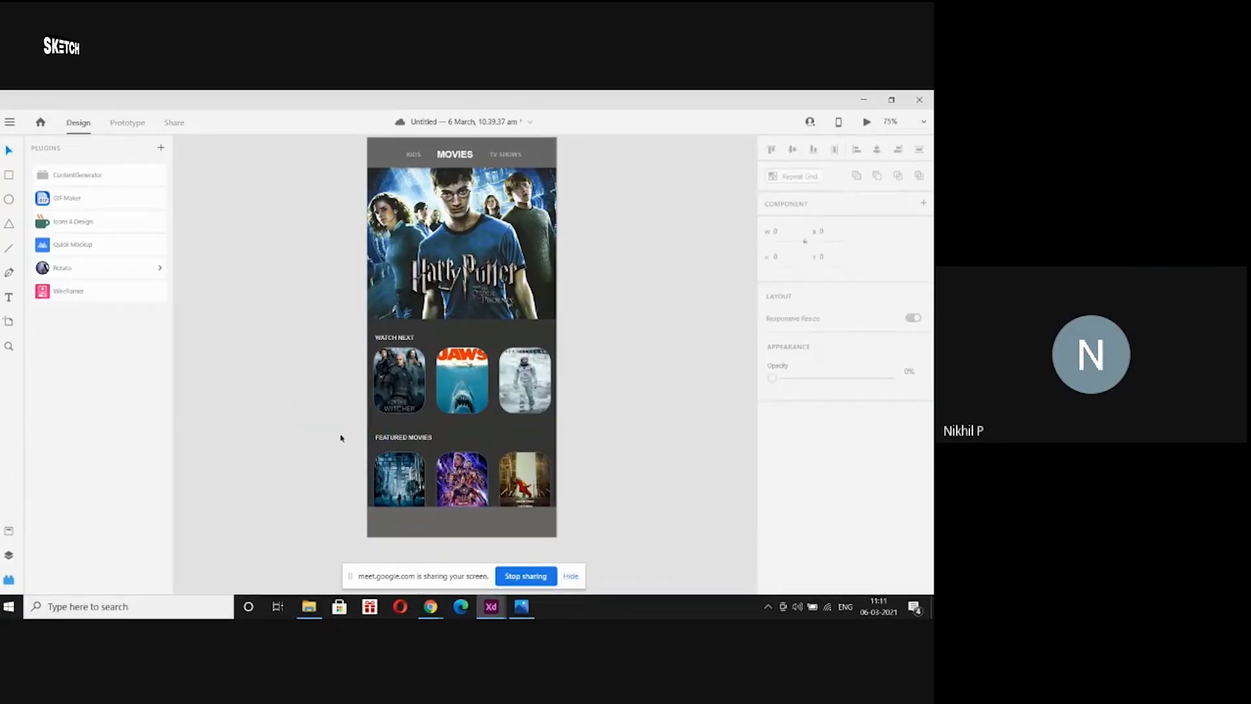
scroll(341, 438, up, 1)
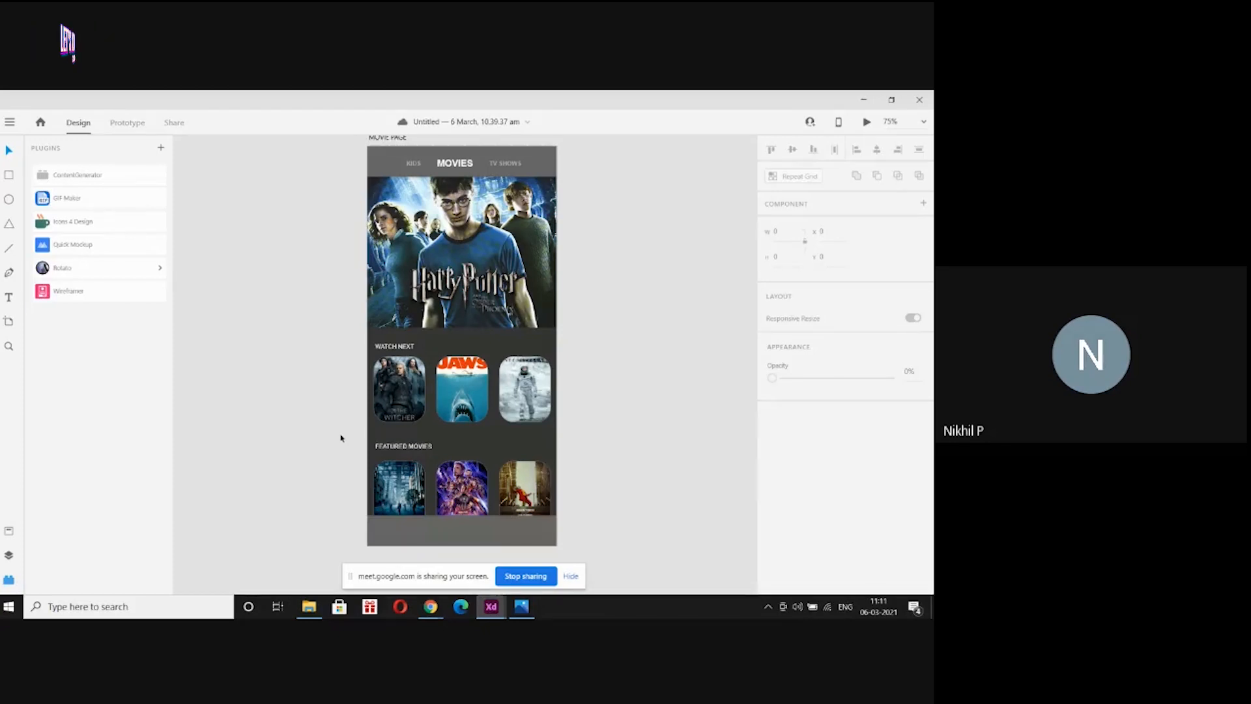
scroll(340, 437, up, 1)
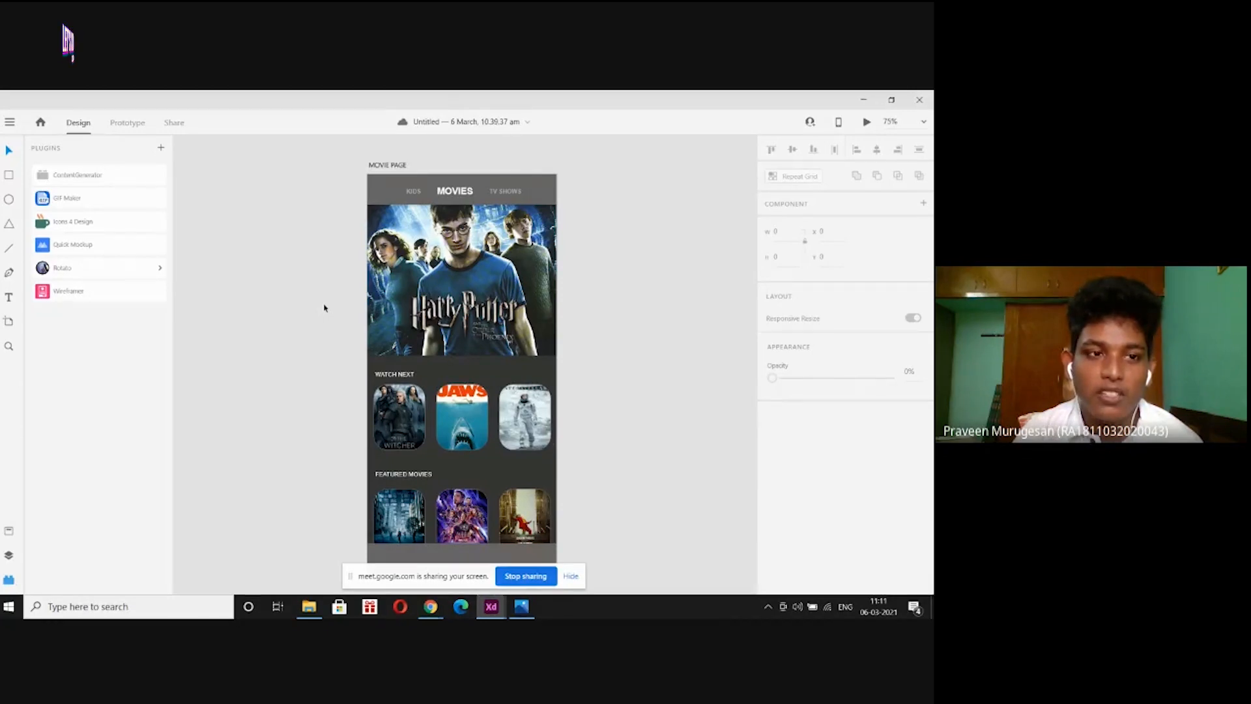
right_click(443, 262)
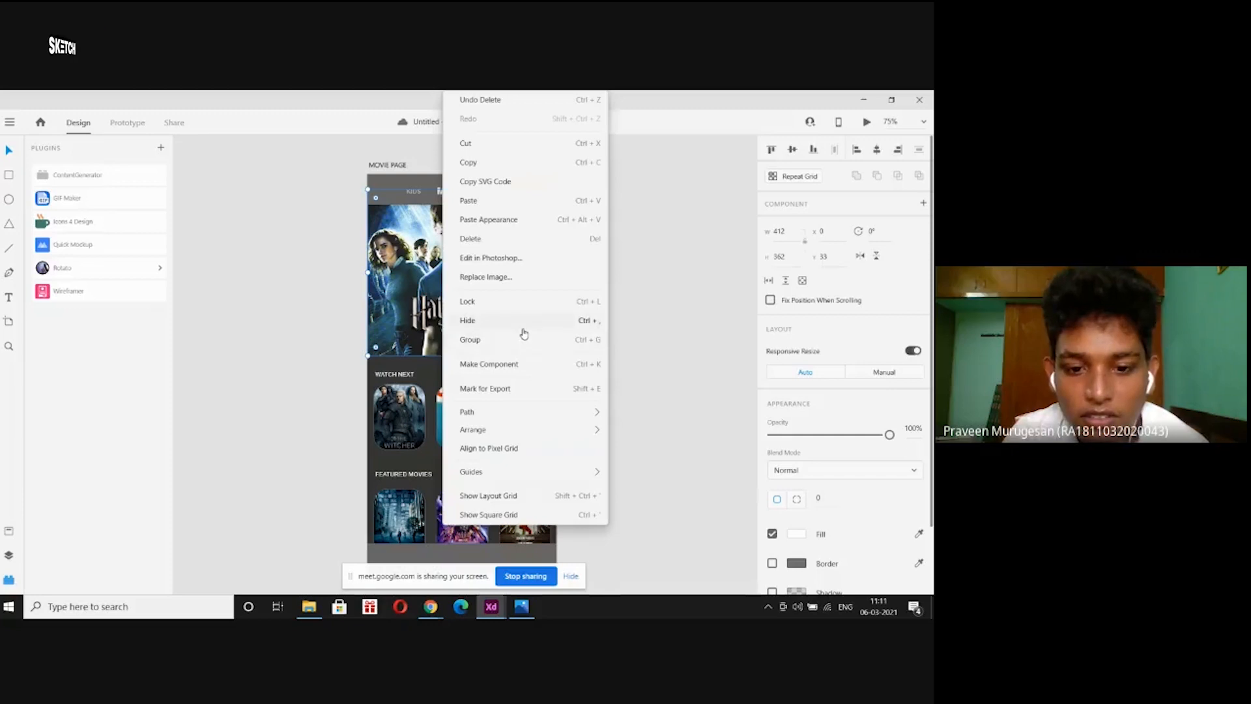
click(340, 252)
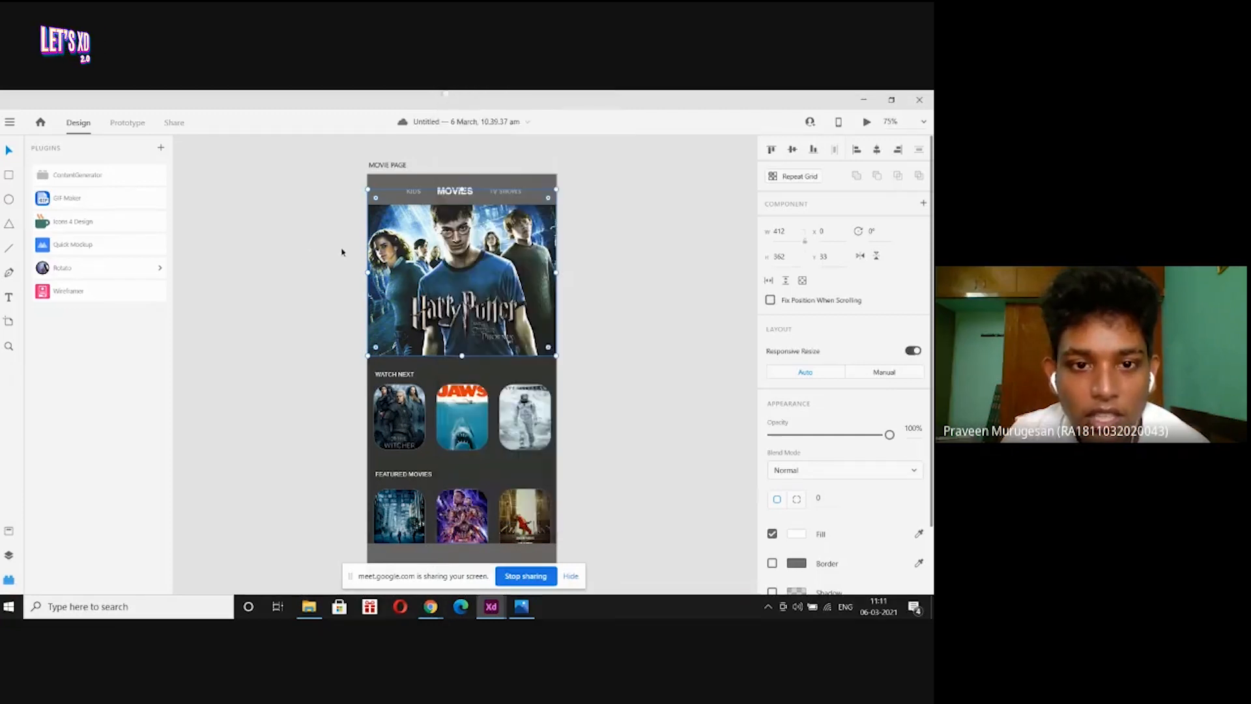
click(243, 285)
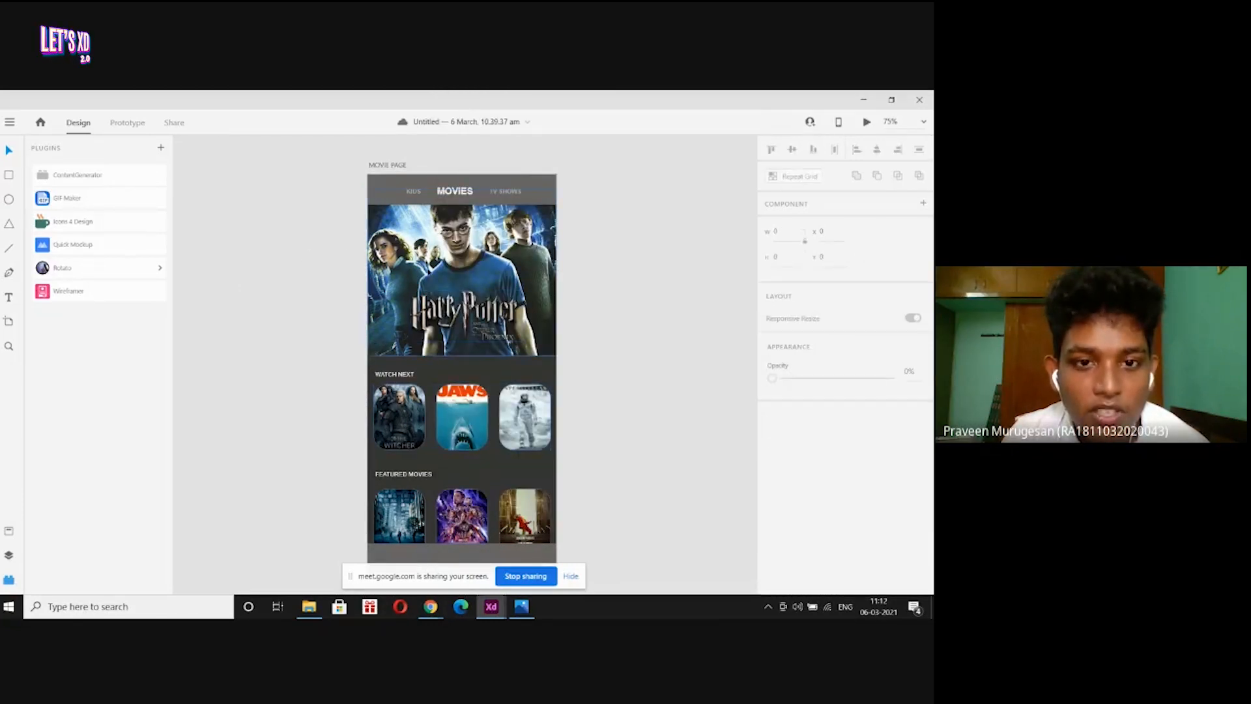
click(416, 194)
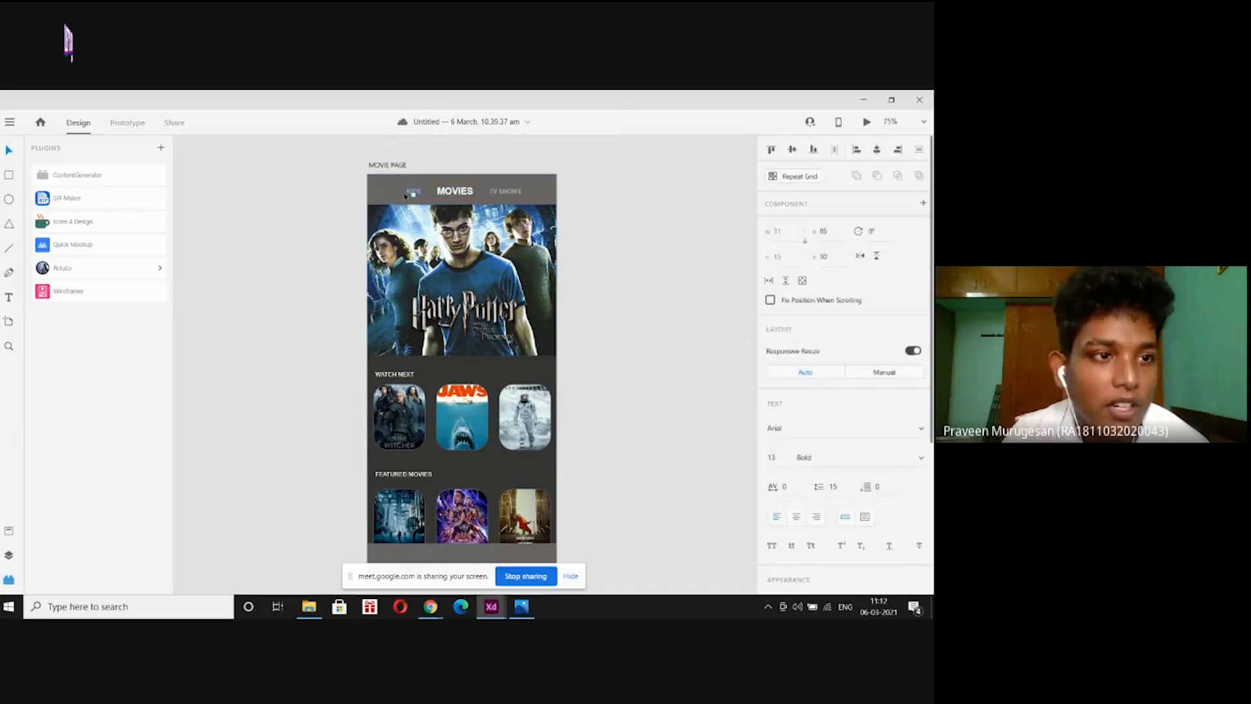
Start exporting the selected layer as an SVG asset, then cancel the export.
click(11, 123)
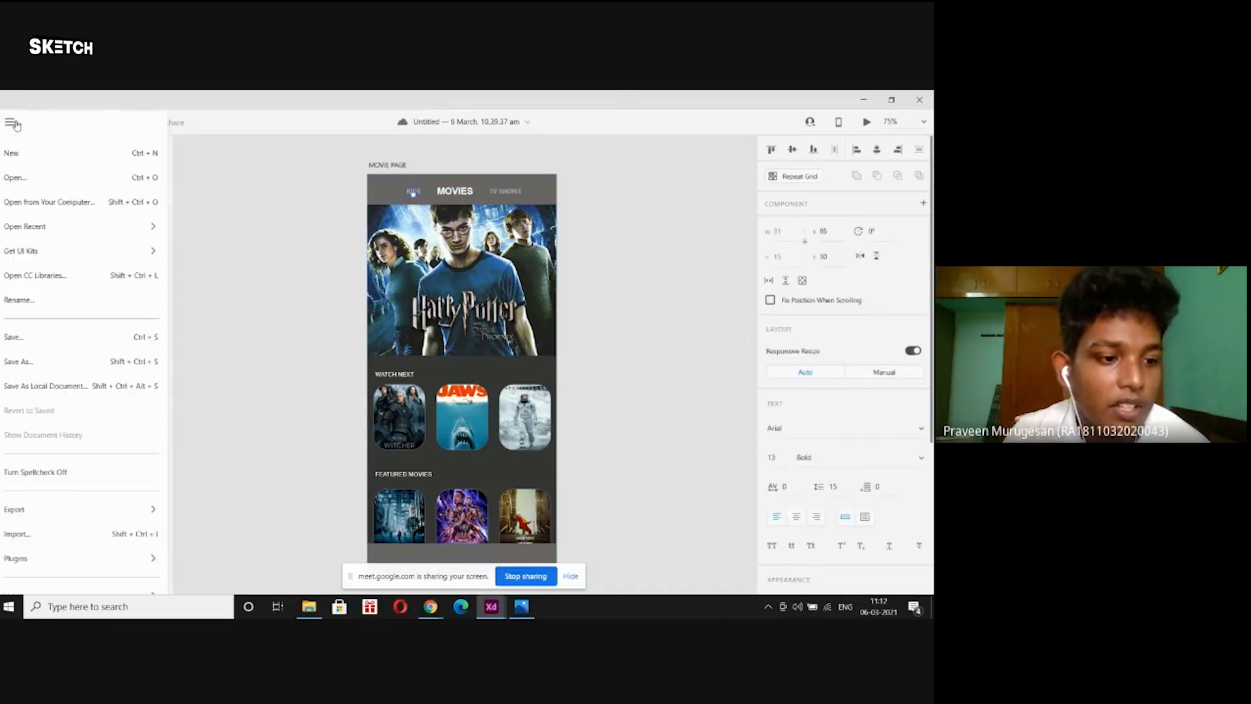
mouse_move(144, 511)
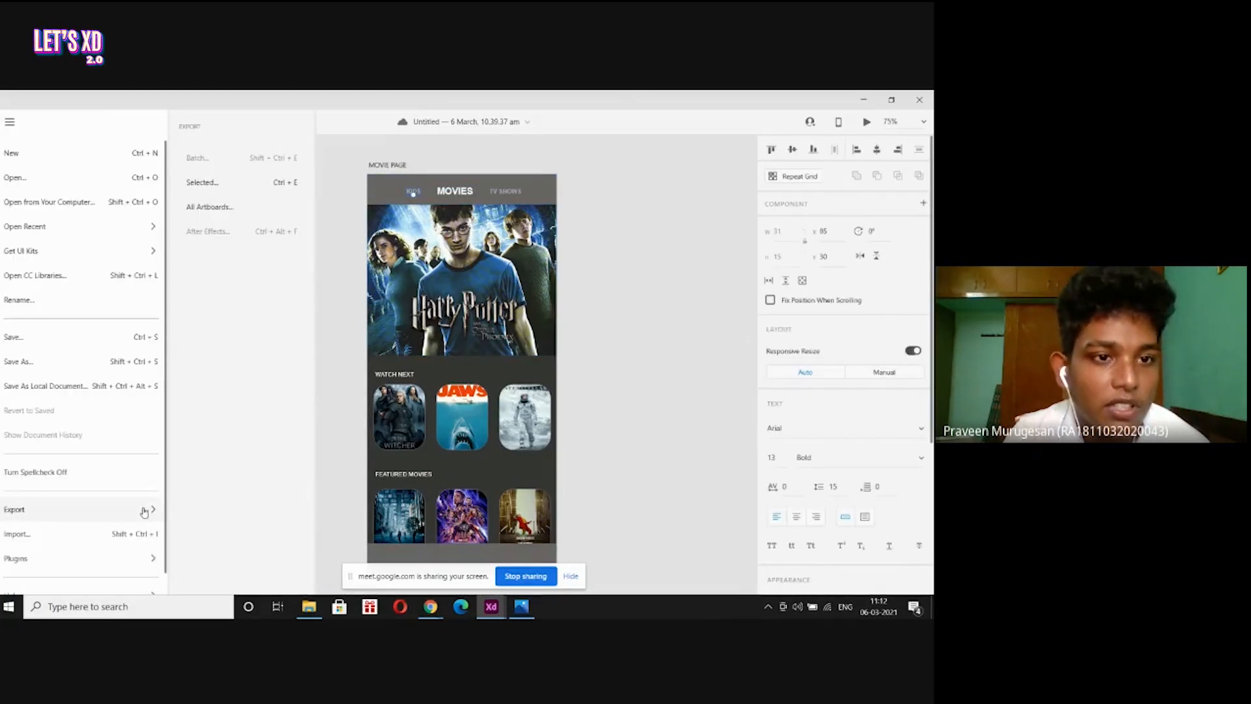
click(252, 183)
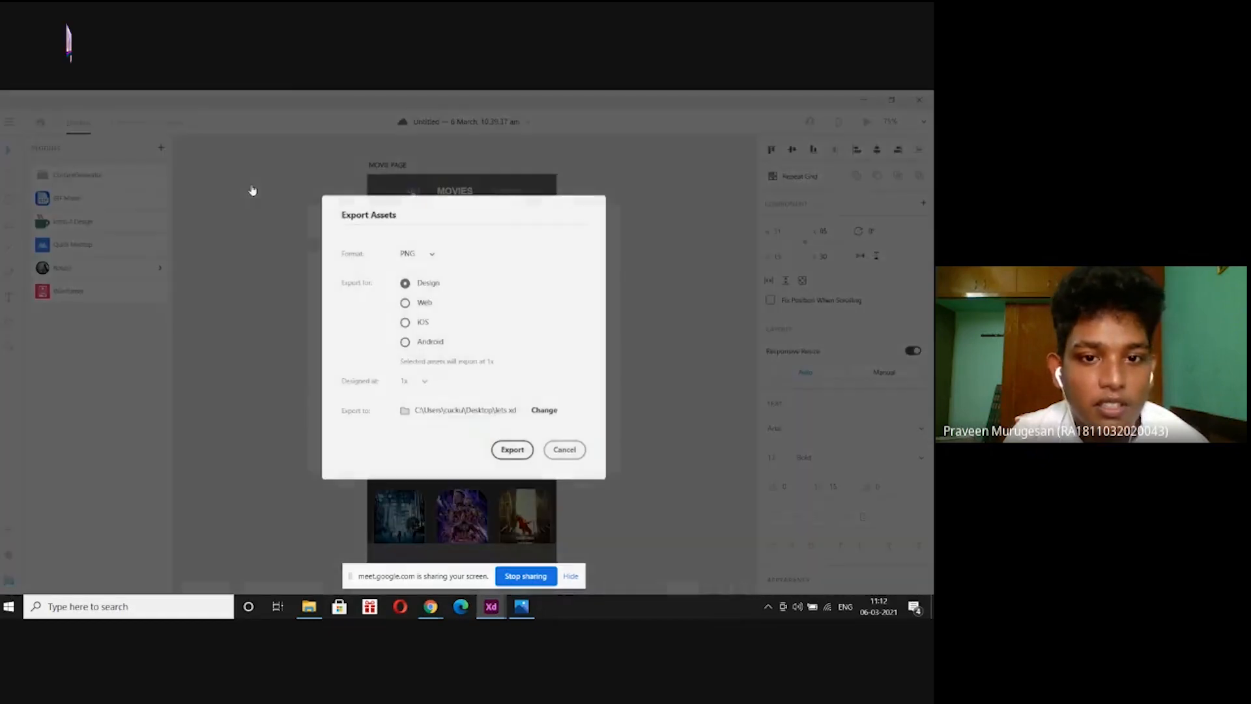
click(403, 253)
click(420, 279)
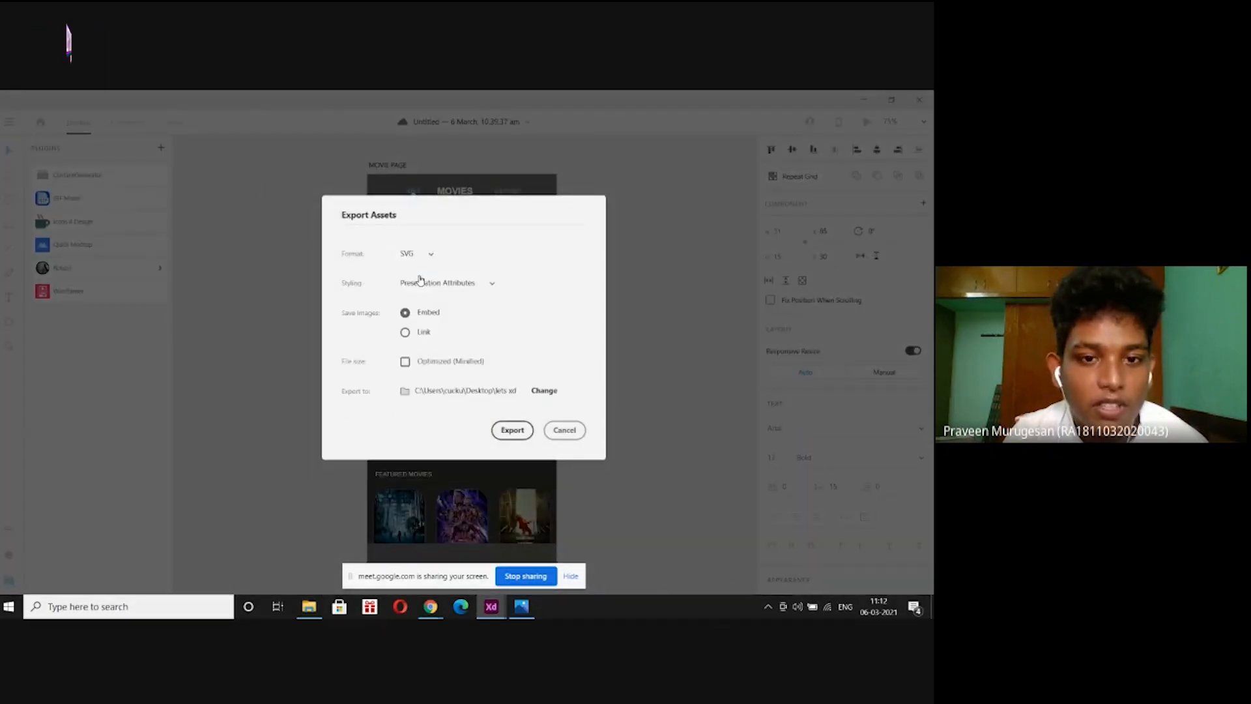
click(564, 430)
Minimize the open windows to the desktop, then restore the Untitled Adobe XD document.
click(860, 99)
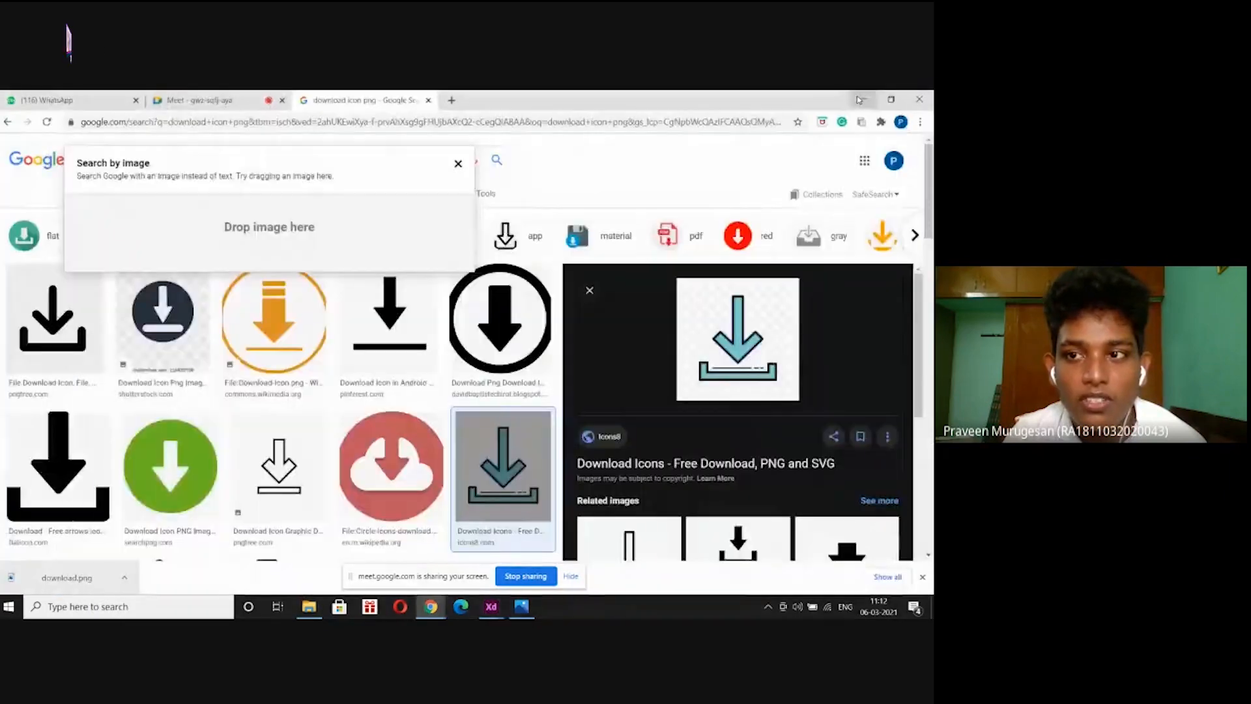
click(858, 97)
click(858, 97)
click(858, 97)
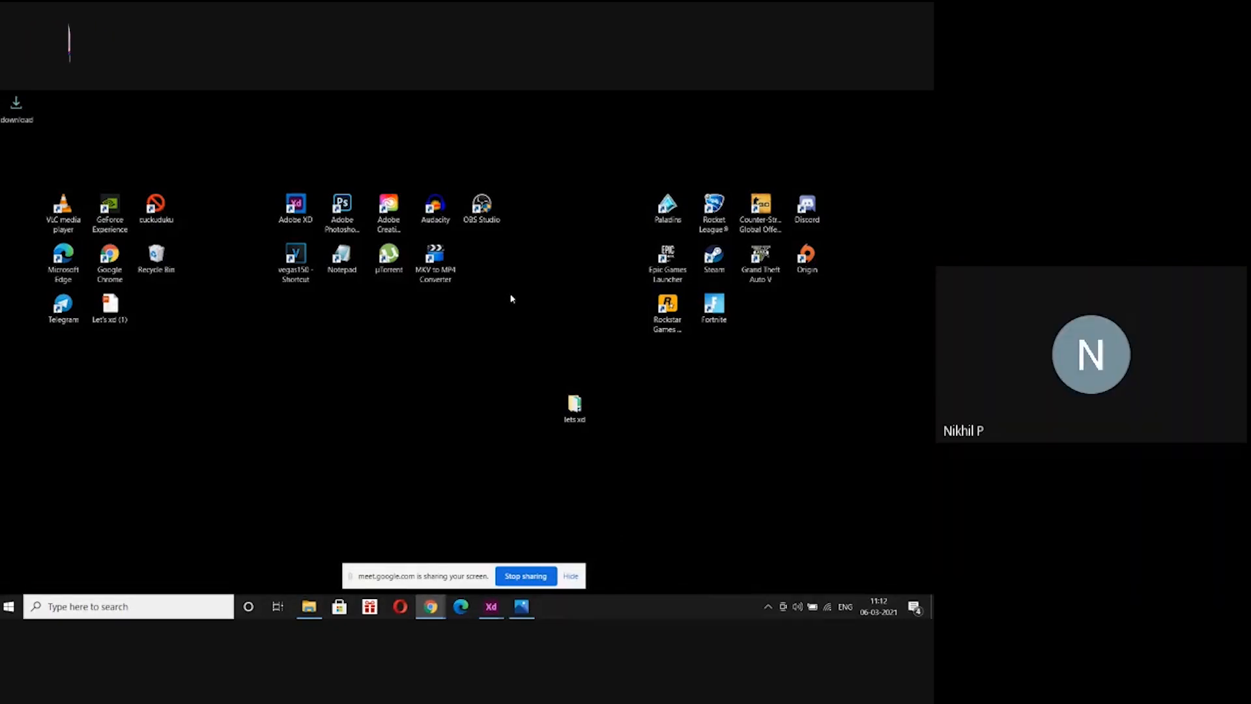
mouse_move(491, 607)
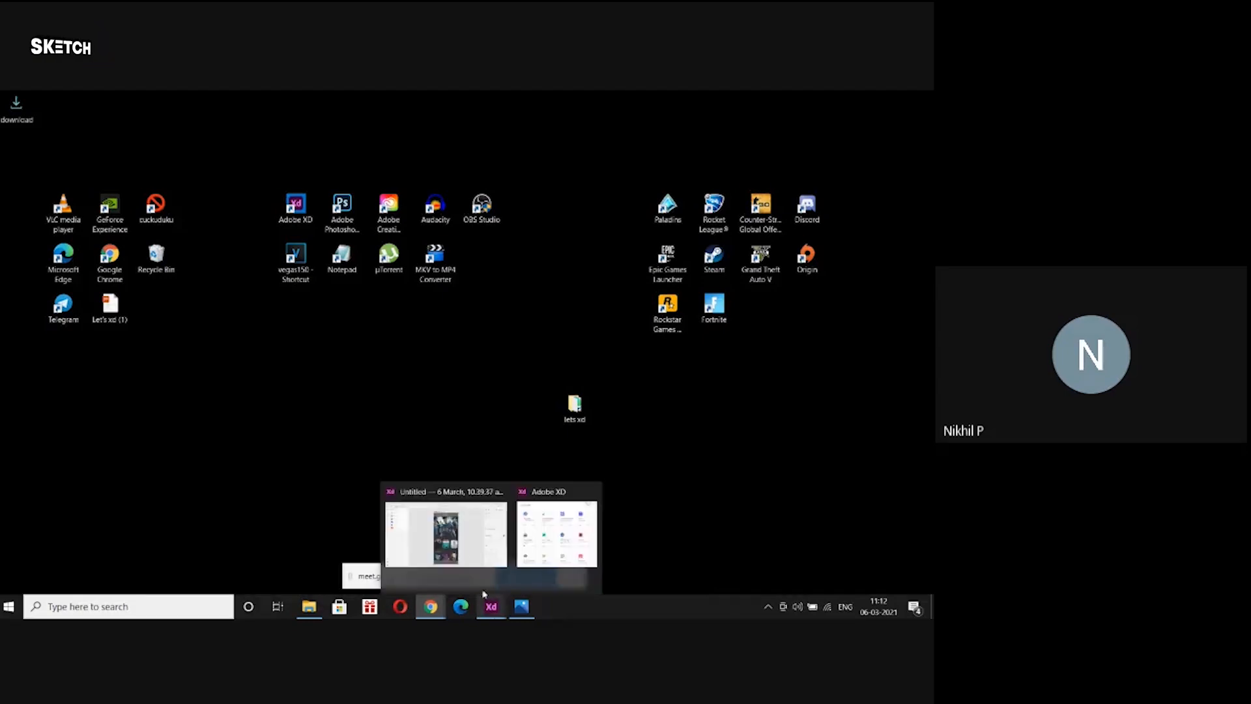
click(460, 545)
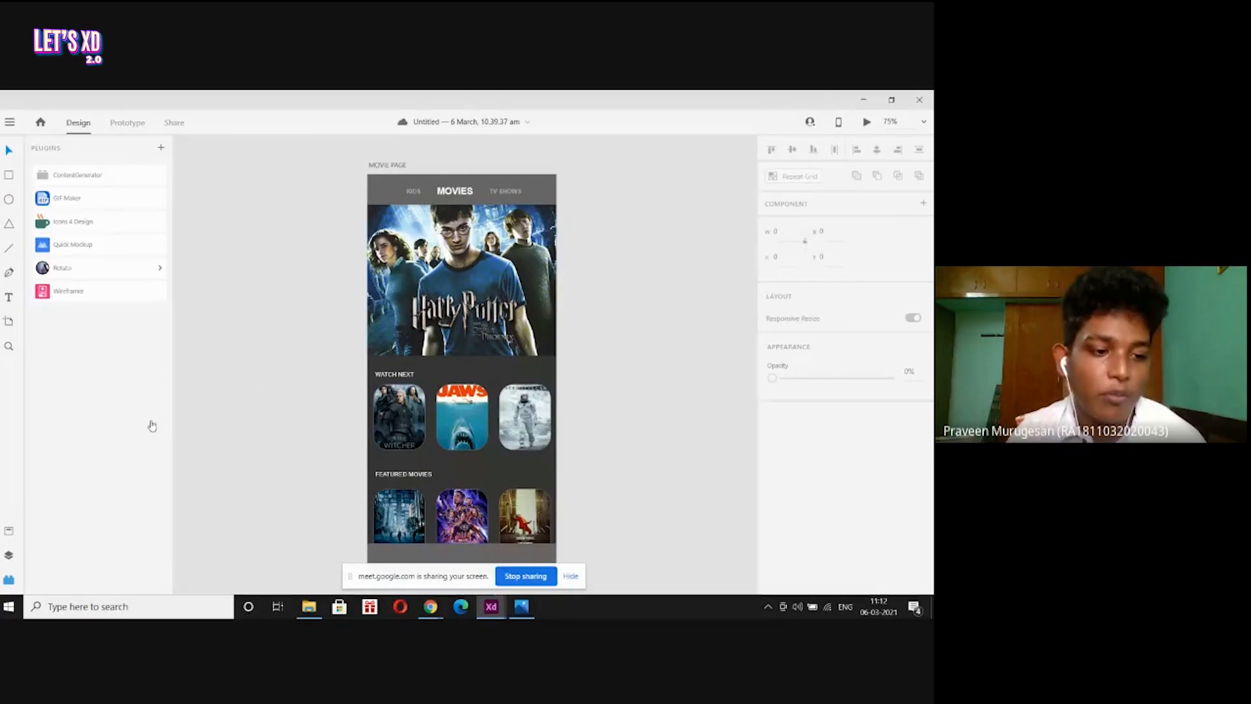
Search 'download' in the Icons 4 Design plugin and insert the Awesome download icon.
click(161, 150)
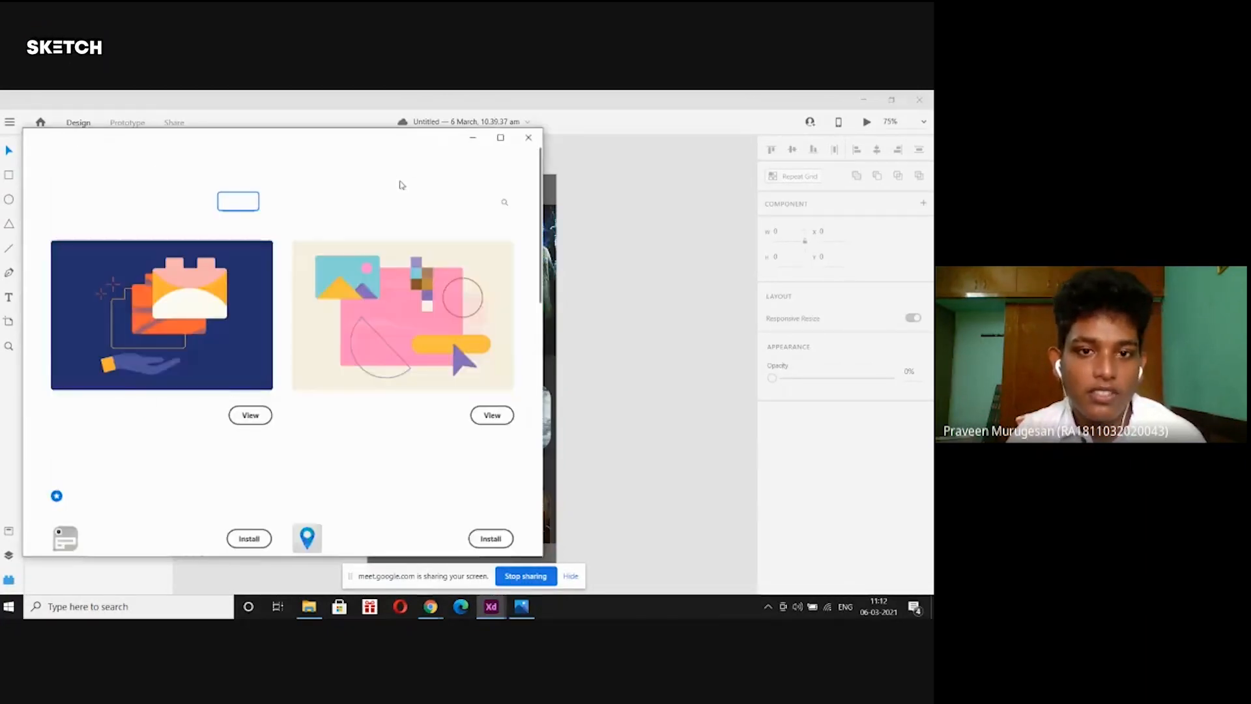
click(530, 139)
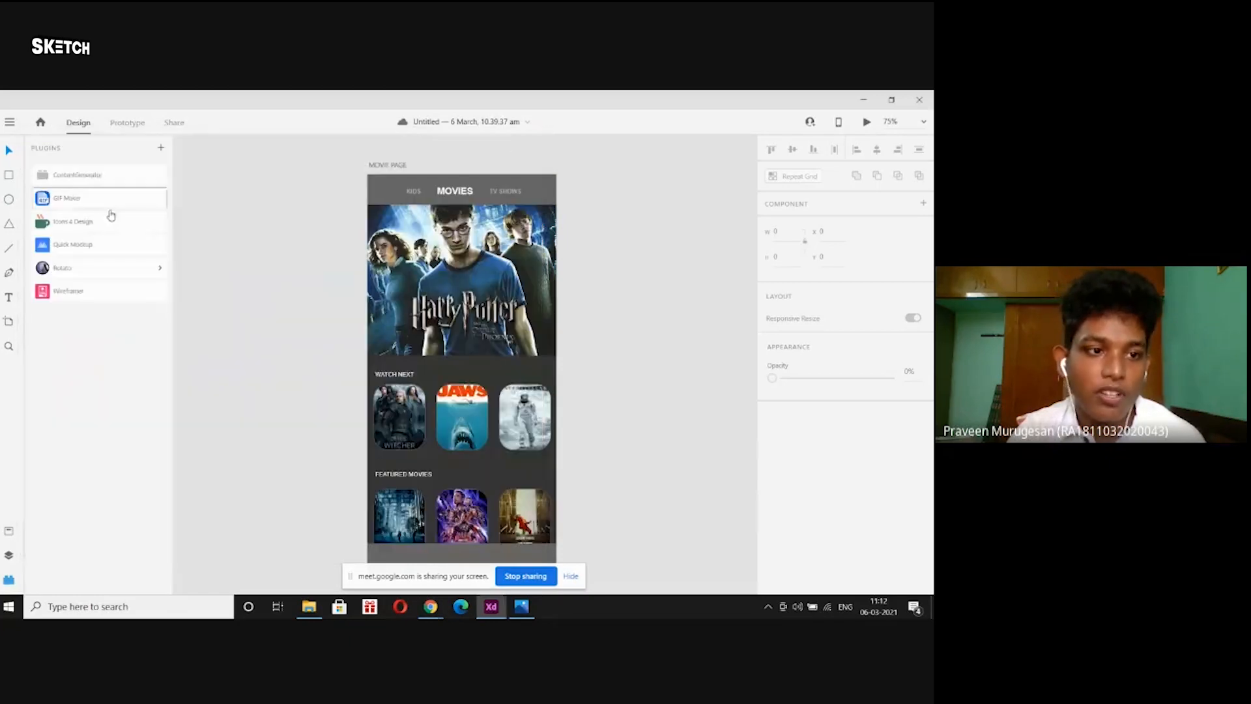
click(97, 225)
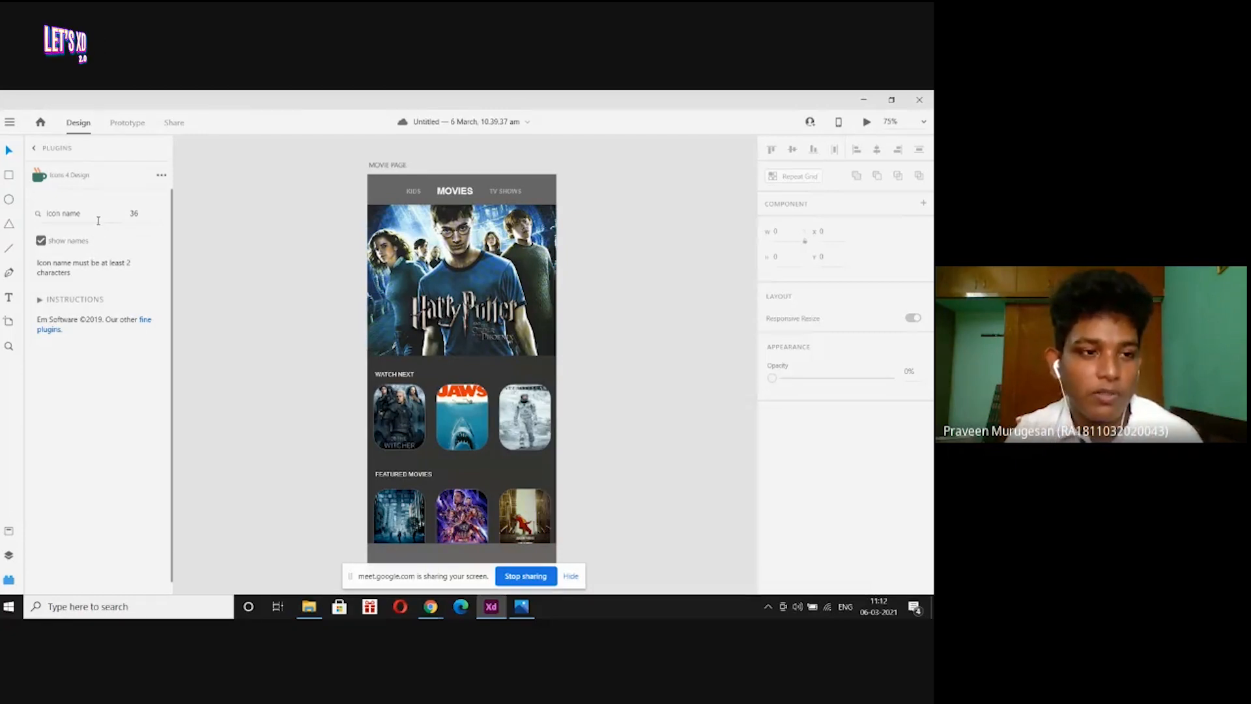
scroll(97, 220, down, 1)
scroll(207, 279, down, 1)
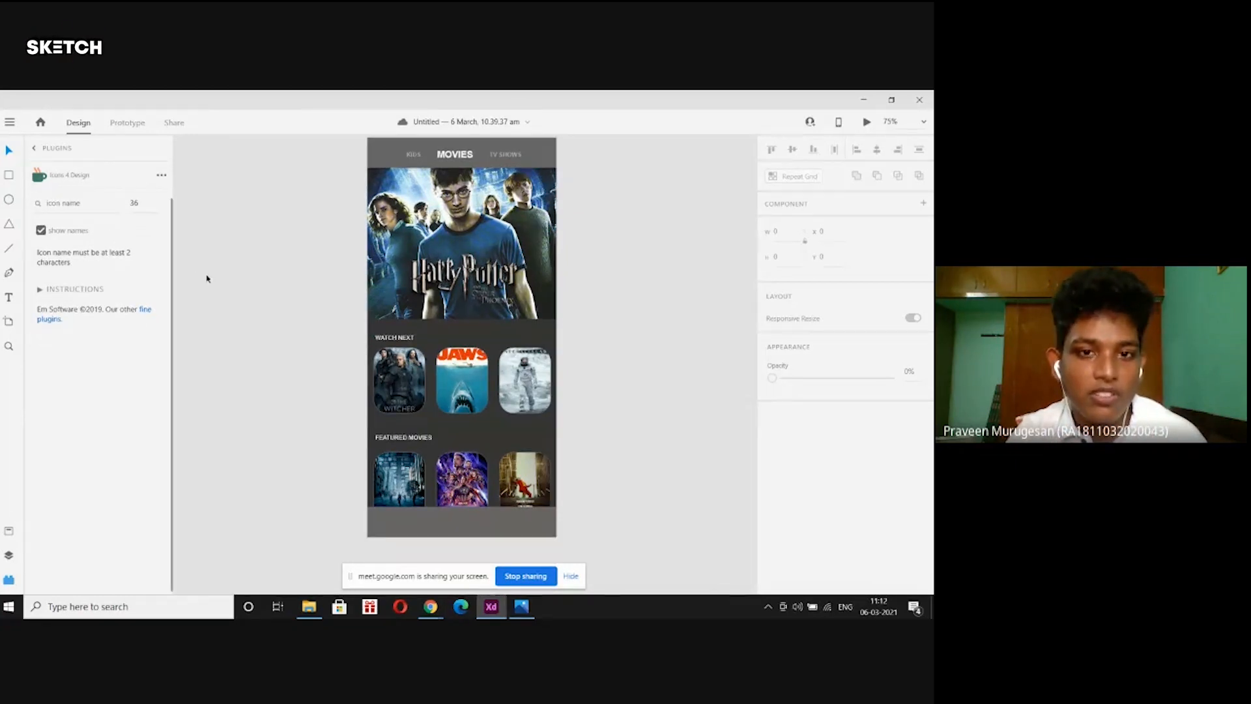
scroll(322, 200, up, 1)
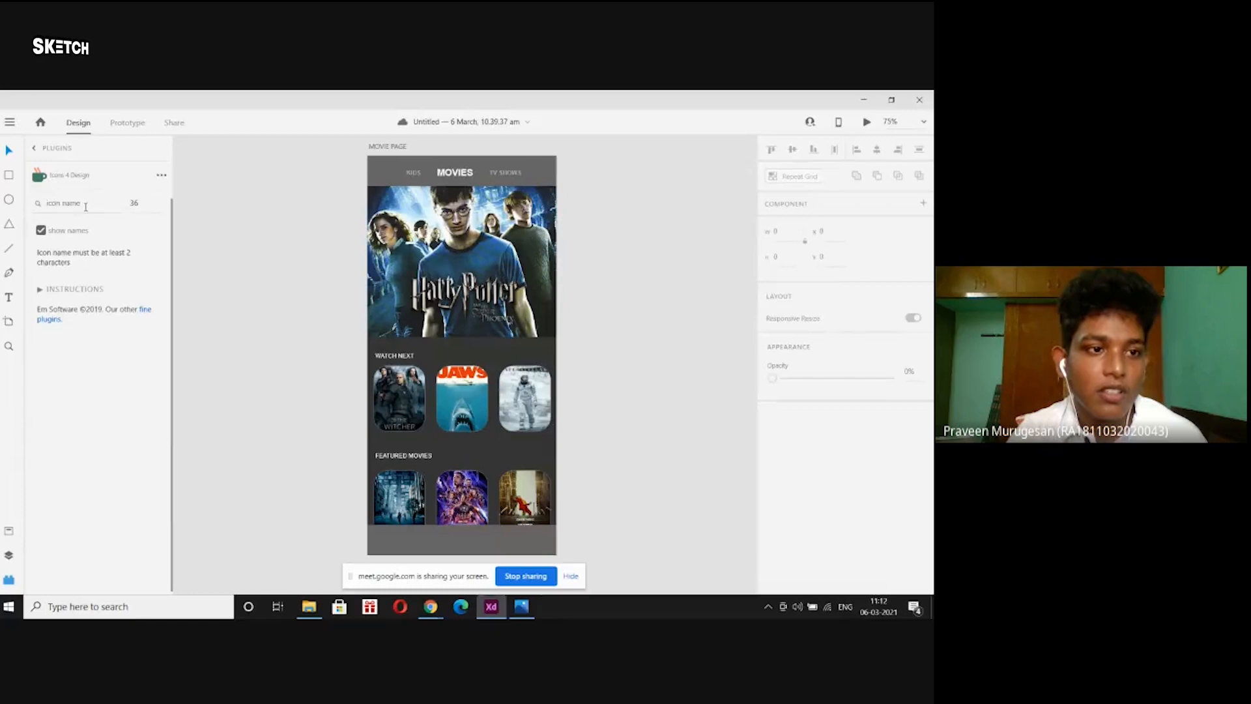
click(85, 207)
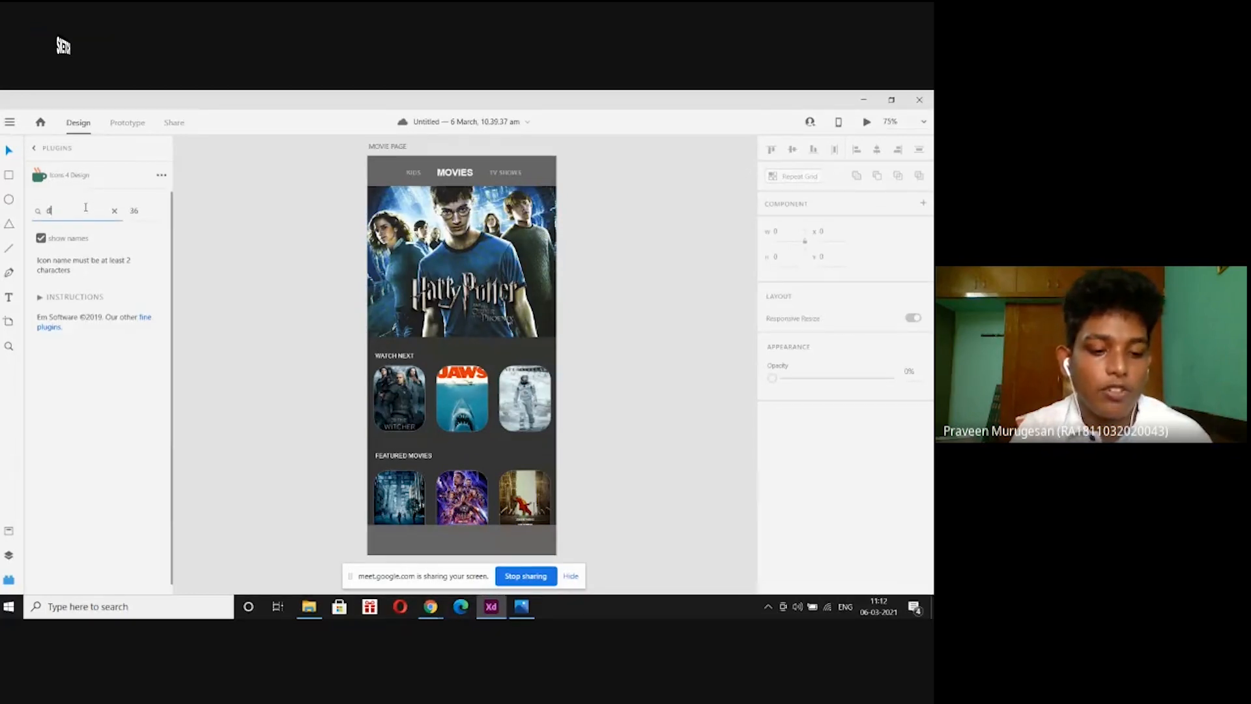
text(download)
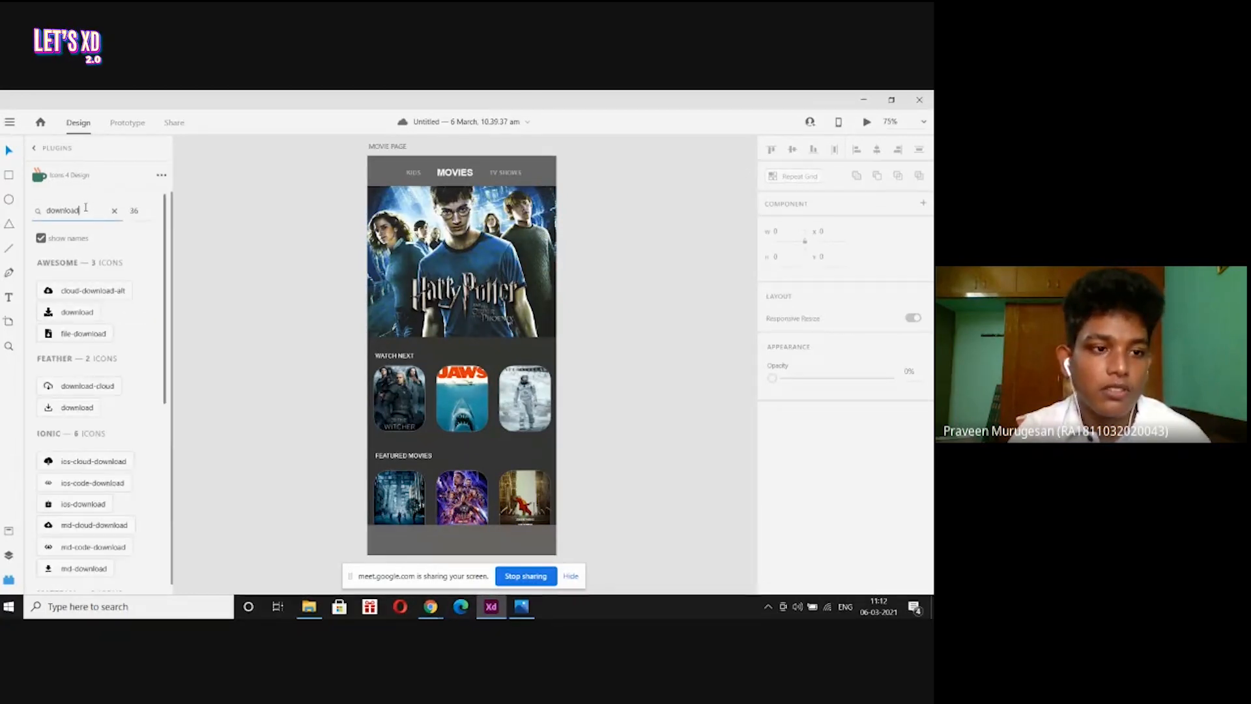
click(77, 312)
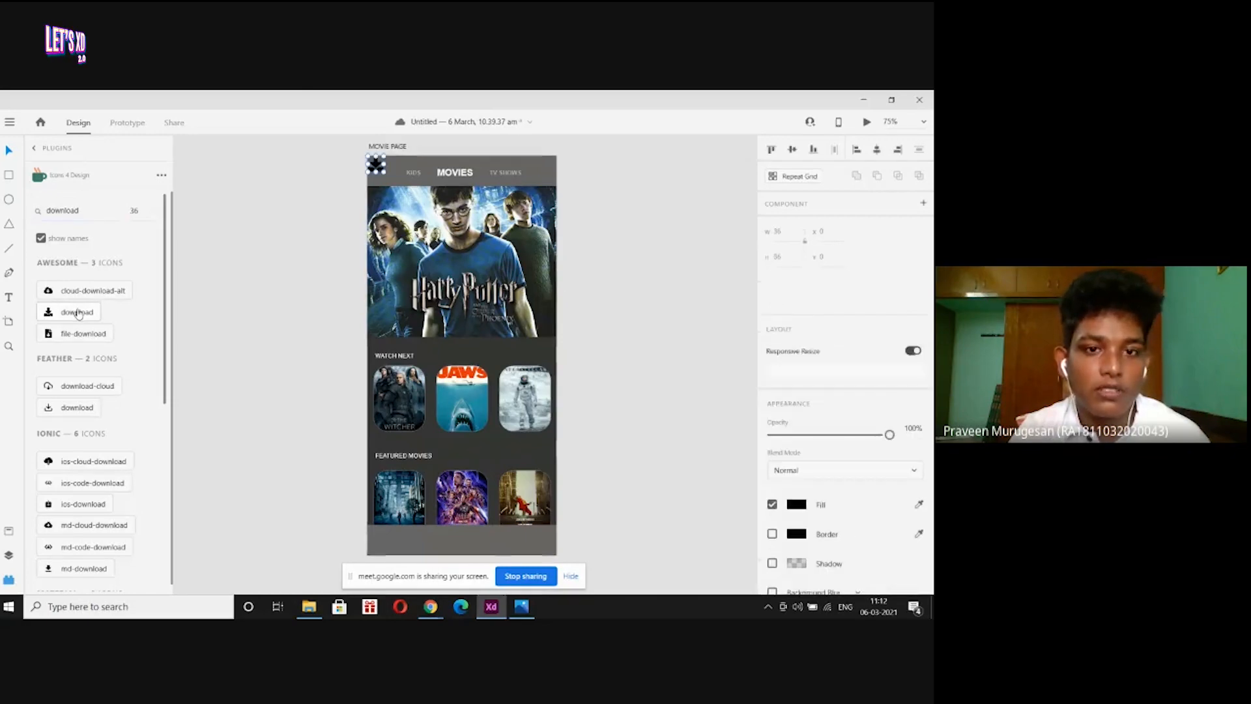
Move the download icon into the bottom bar, fill it white, and clear the search.
key(ctrl+plus)
key(ctrl+plus)
key(ctrl+plus)
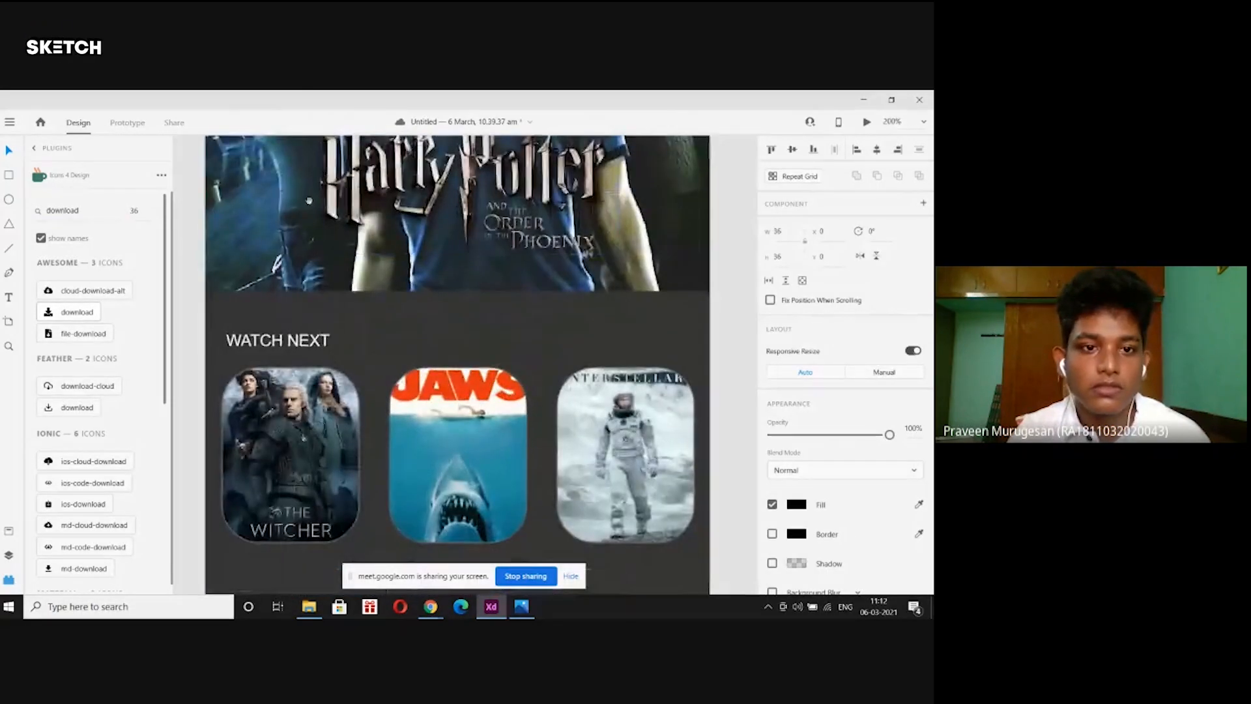
drag(307, 202, 354, 346)
scroll(354, 345, up, 5)
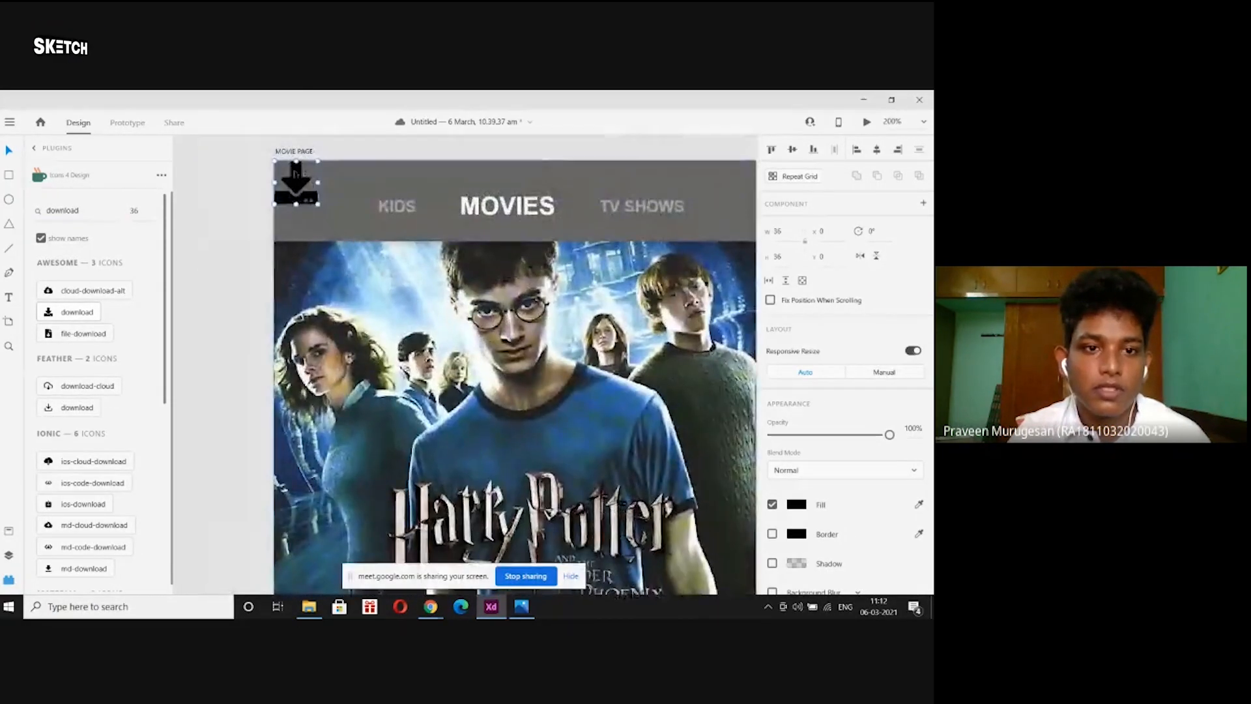
drag(294, 186, 592, 355)
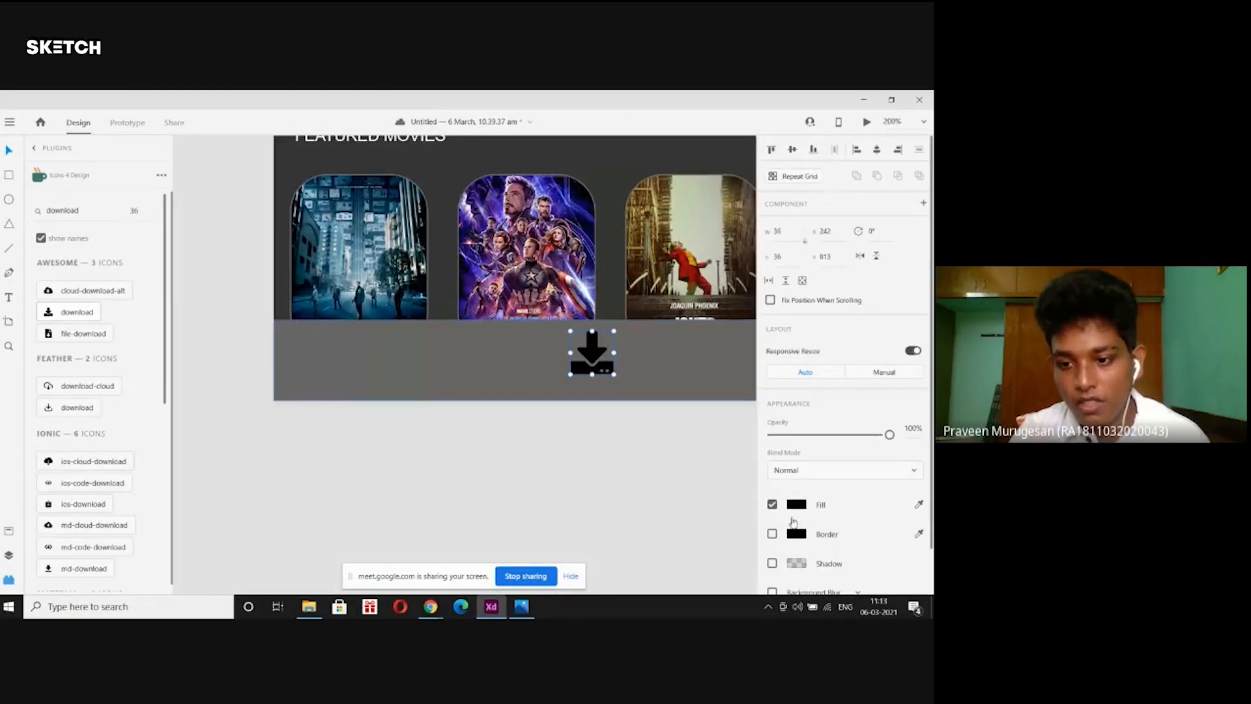
click(796, 507)
drag(665, 432, 607, 360)
click(567, 454)
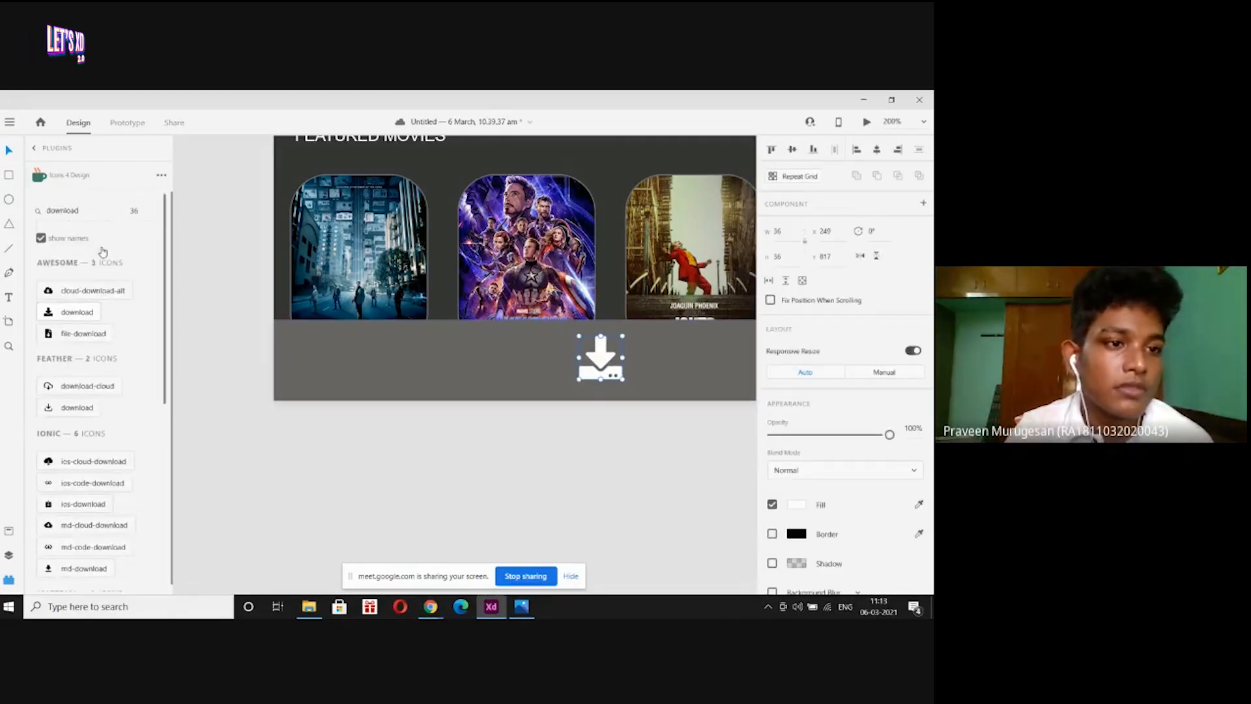
double_click(84, 211)
key(BackSpace)
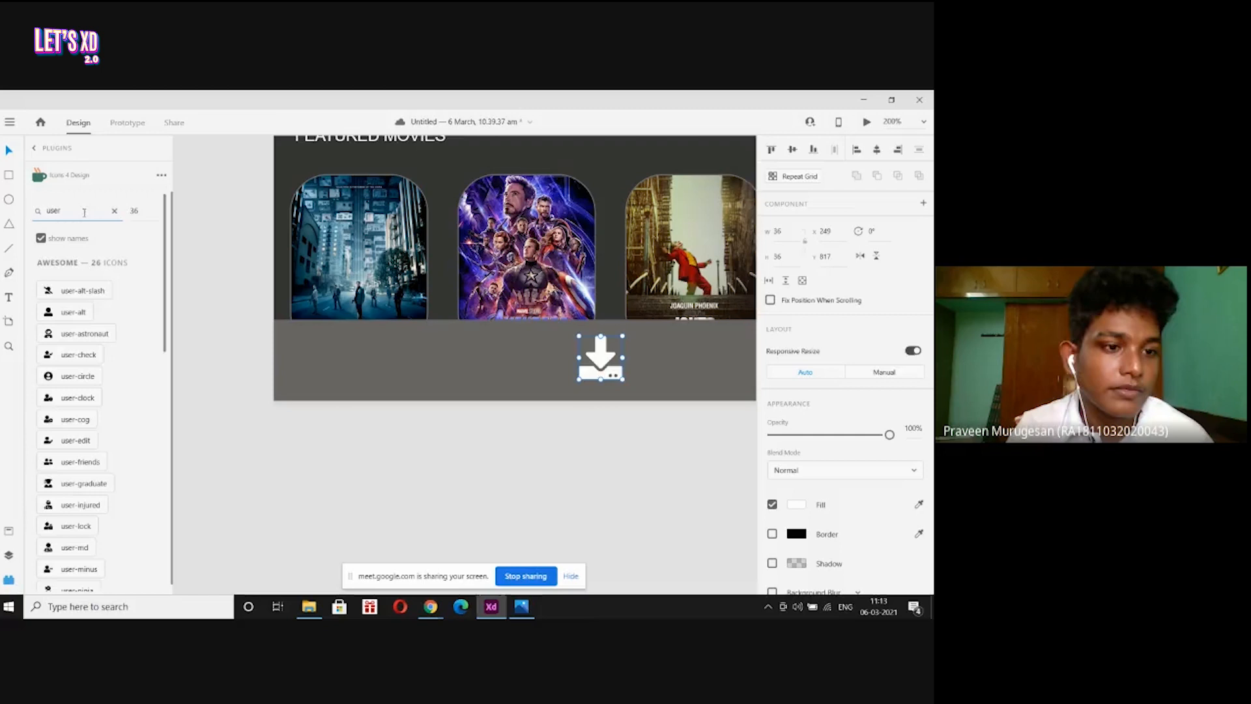
Insert the user-alt icon at the bottom bar's right end and fill it white.
click(65, 312)
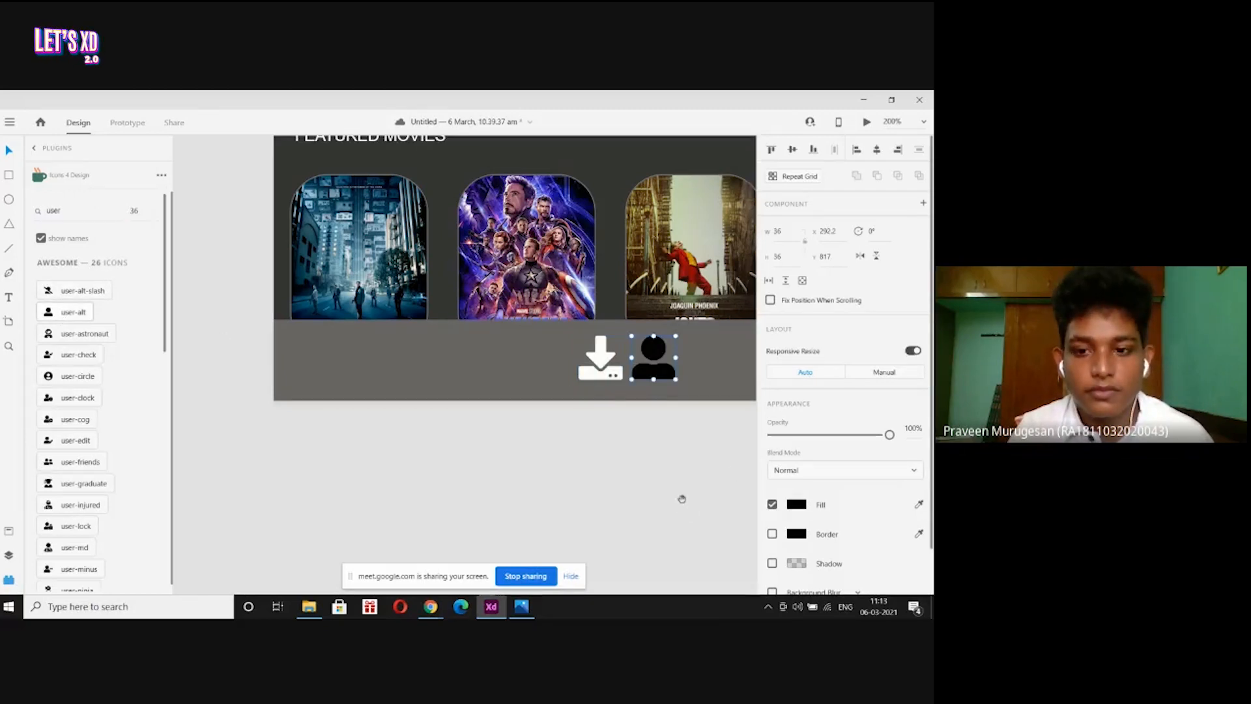
drag(681, 497, 484, 489)
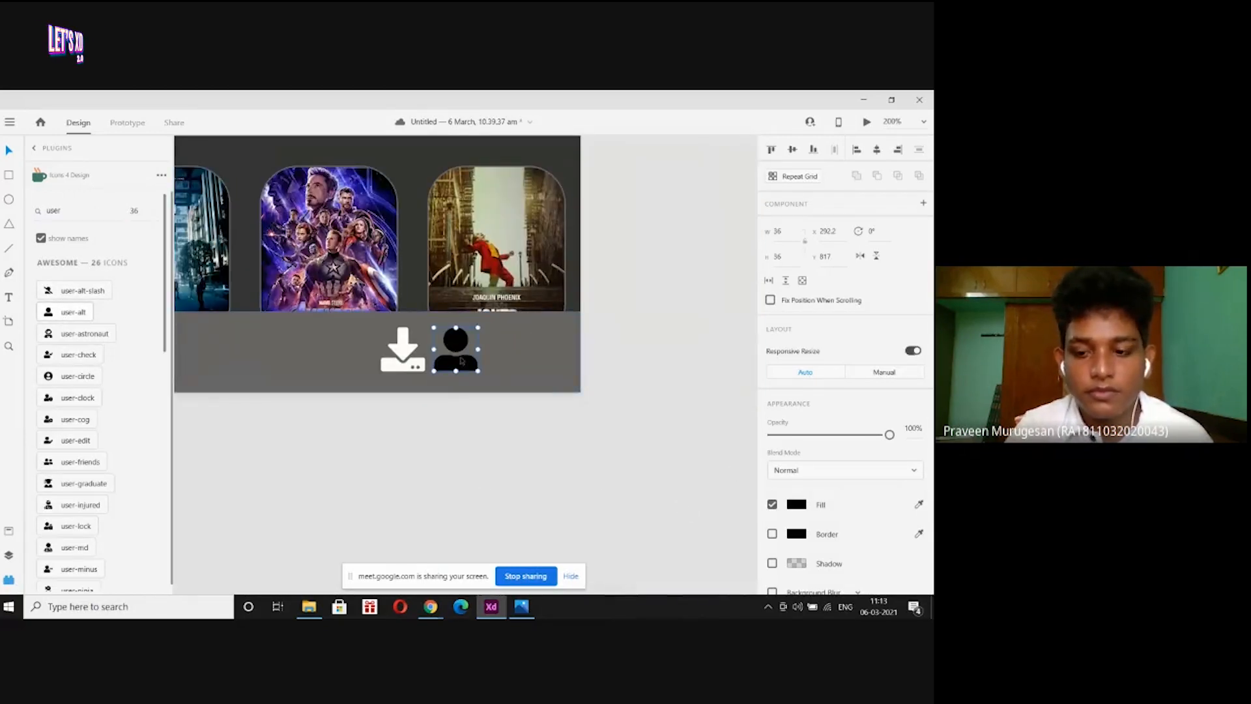
scroll(462, 360, down, 2)
scroll(469, 370, down, 3)
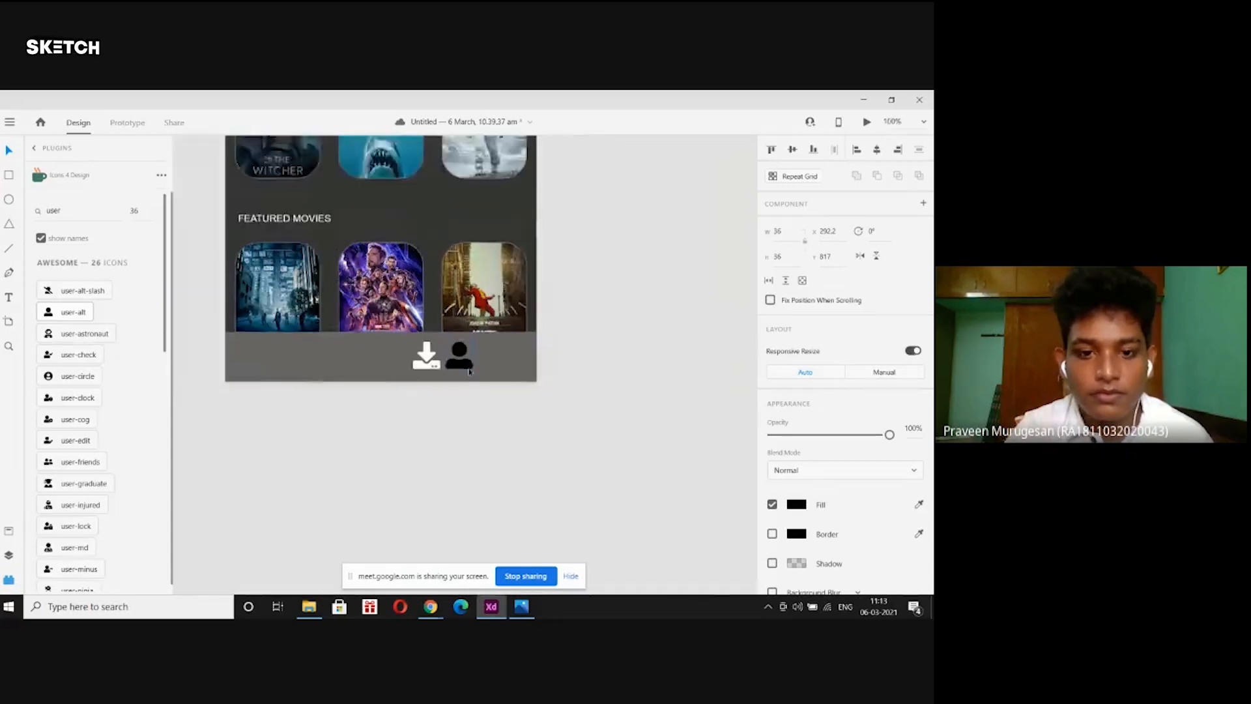
drag(461, 357, 494, 355)
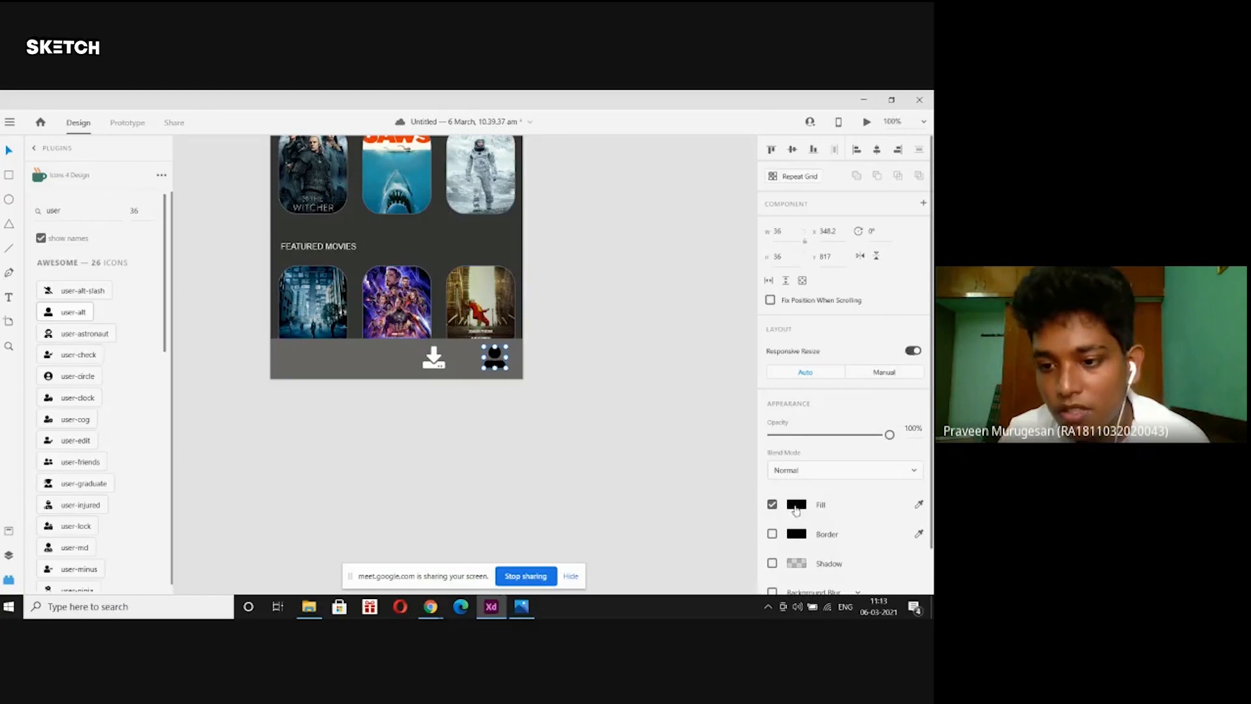
click(795, 508)
drag(633, 438, 587, 392)
click(569, 283)
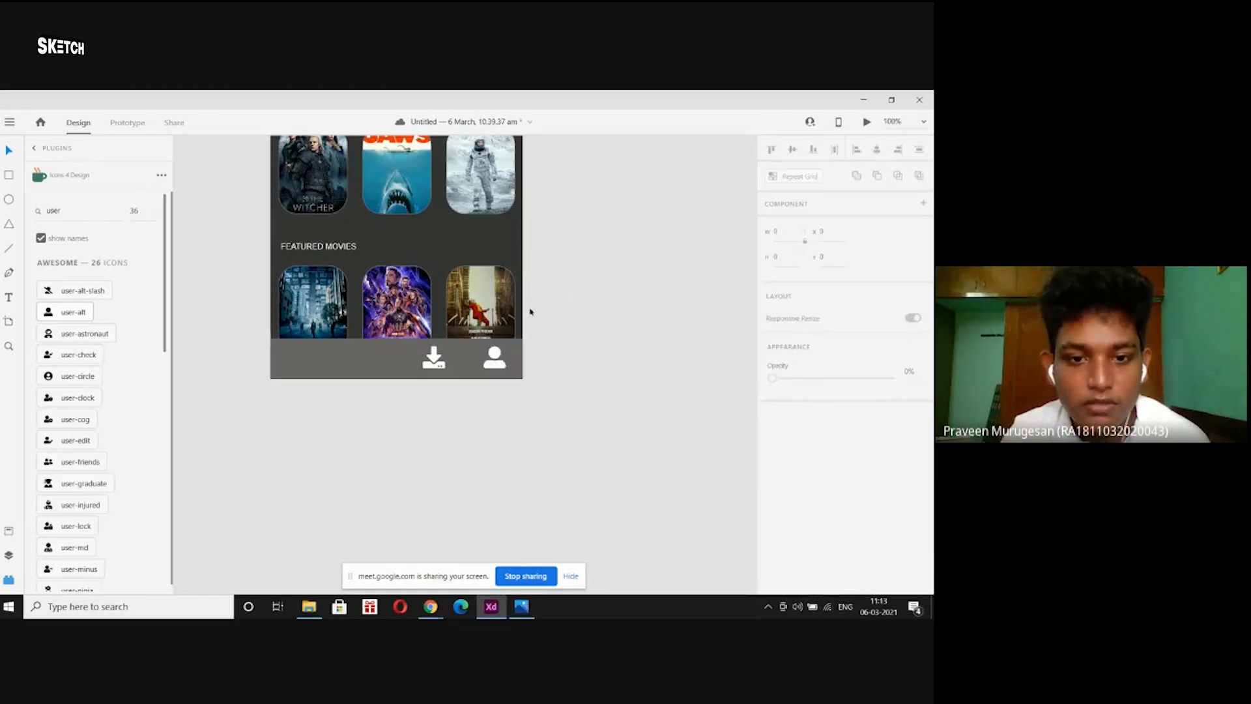
Centre the download icon in the bar and search icons for 'fast'.
drag(433, 357, 397, 359)
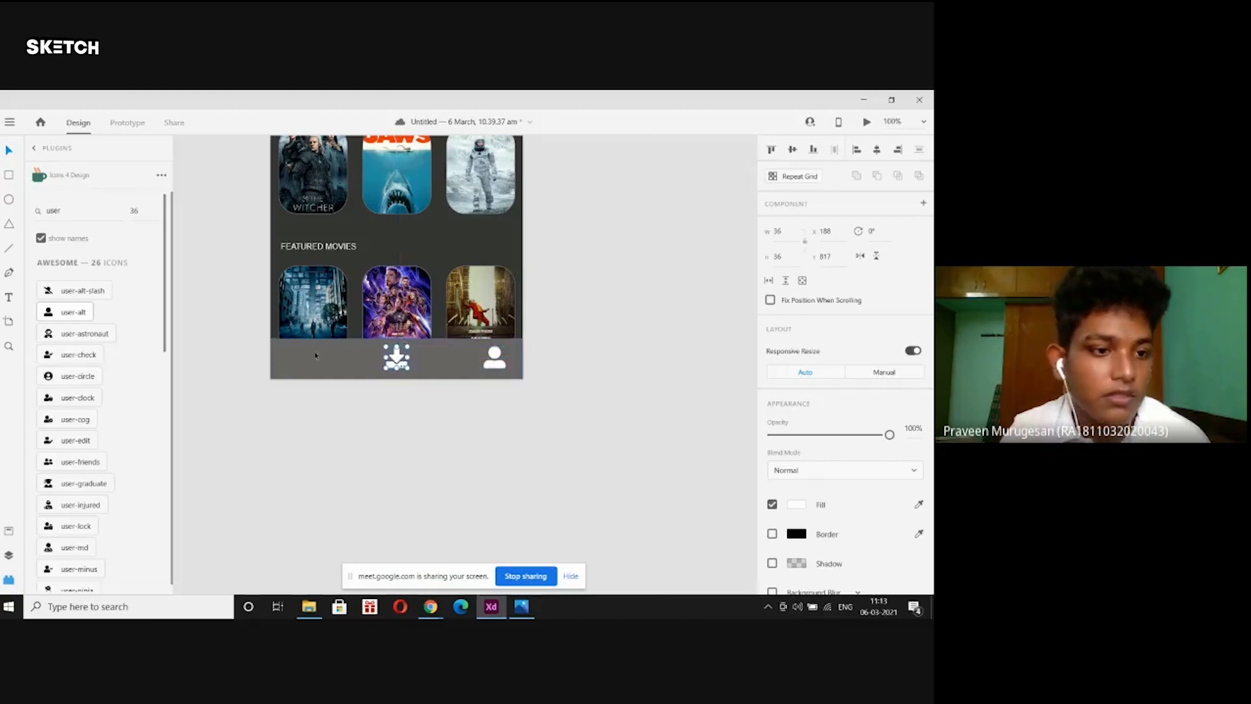
double_click(81, 205)
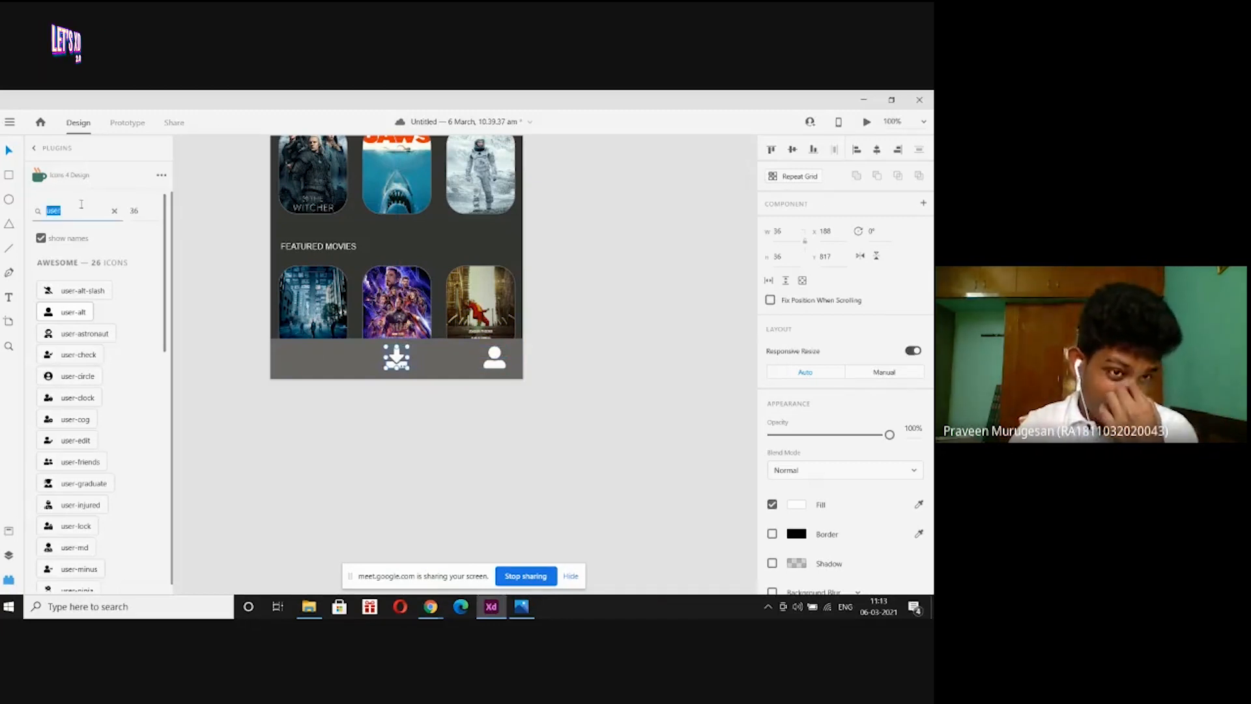
text(fa)
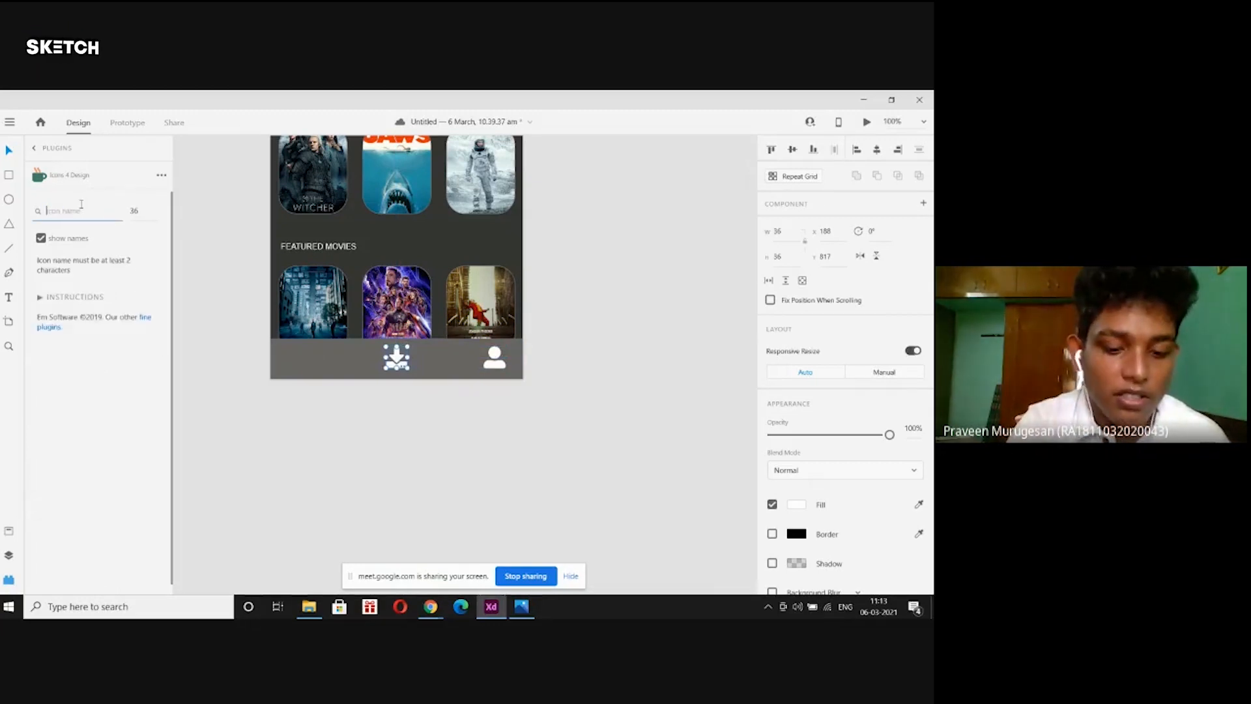
text(st)
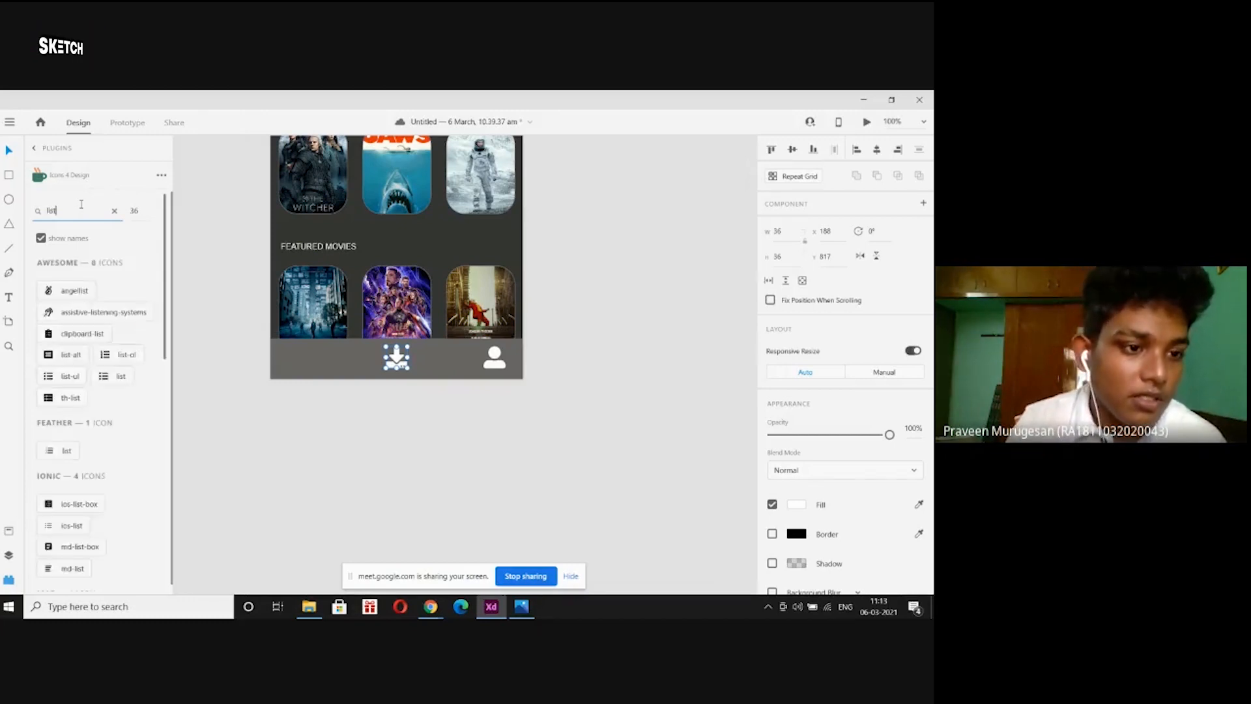
Insert the Feather list icon at the bottom bar's left end, keeping its lines white (#FFFFFF).
click(63, 450)
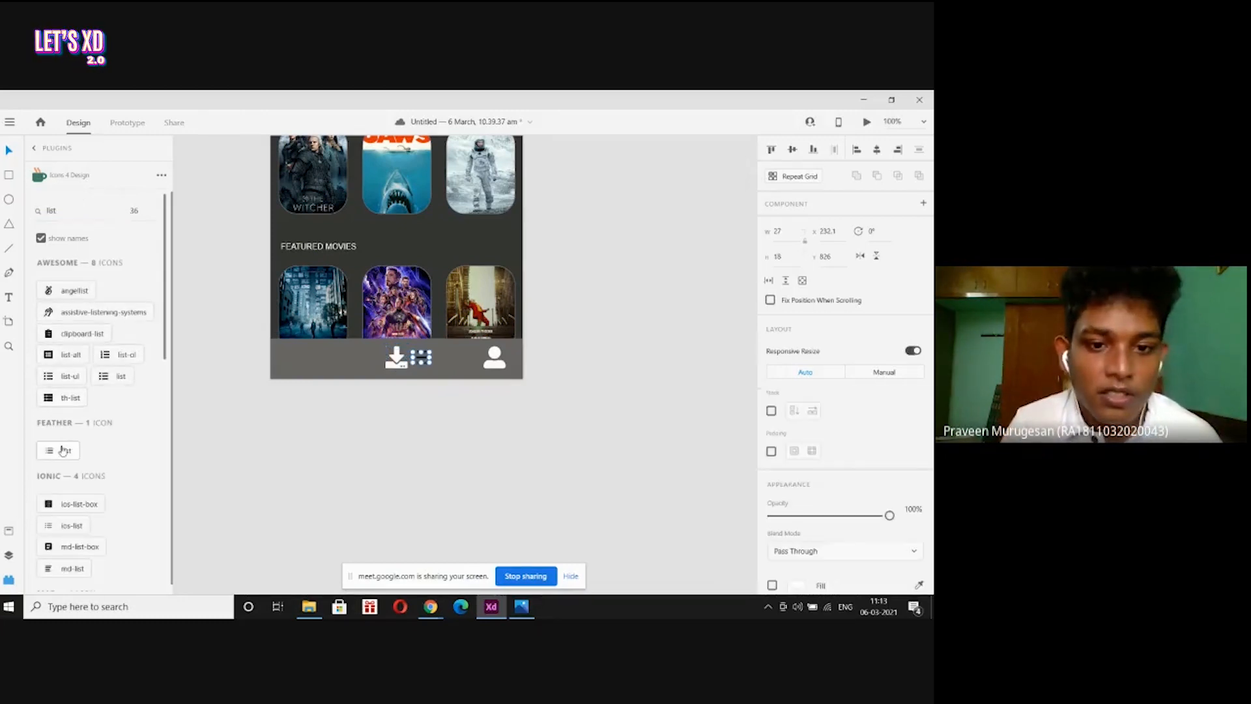
drag(421, 358, 300, 362)
scroll(794, 411, down, 3)
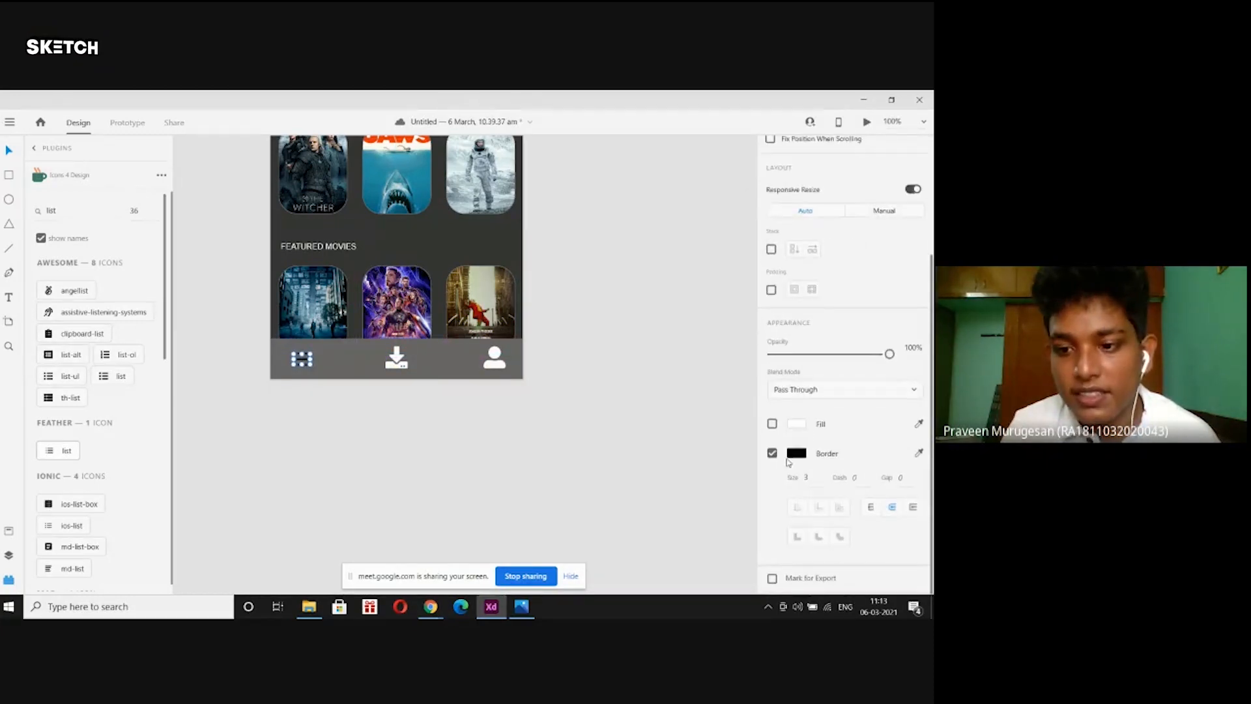
click(796, 453)
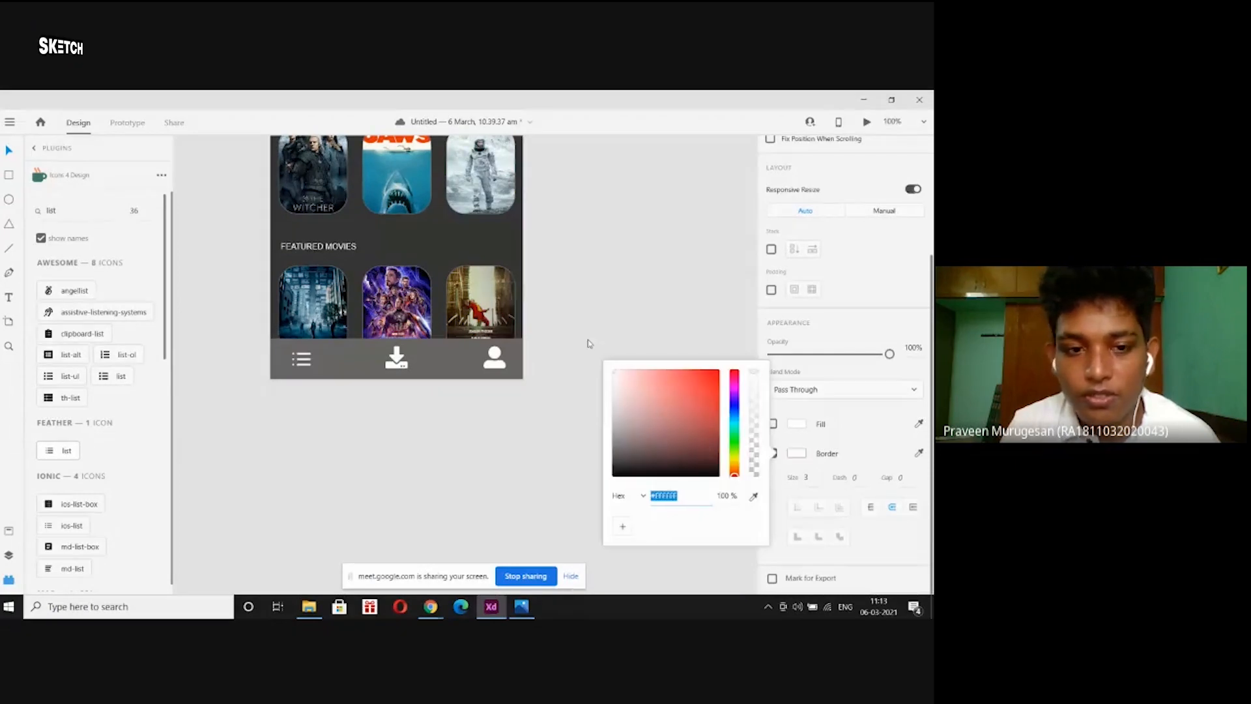
click(562, 280)
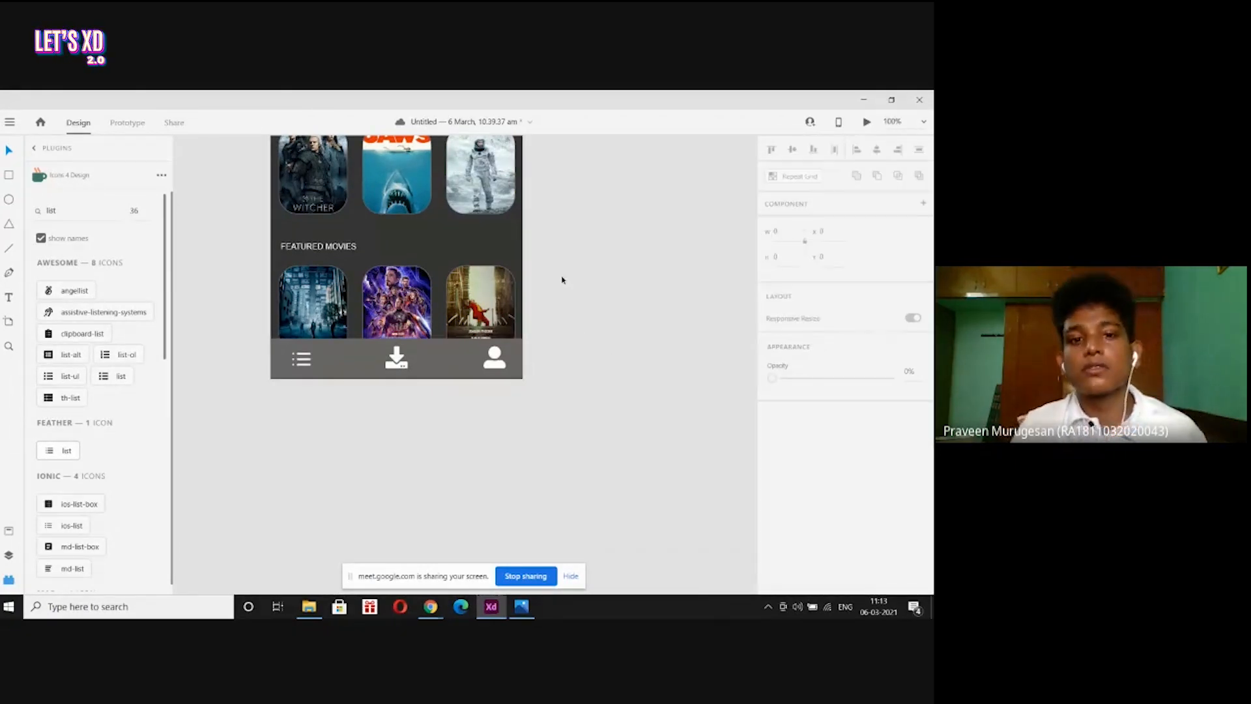
scroll(562, 280, up, 5)
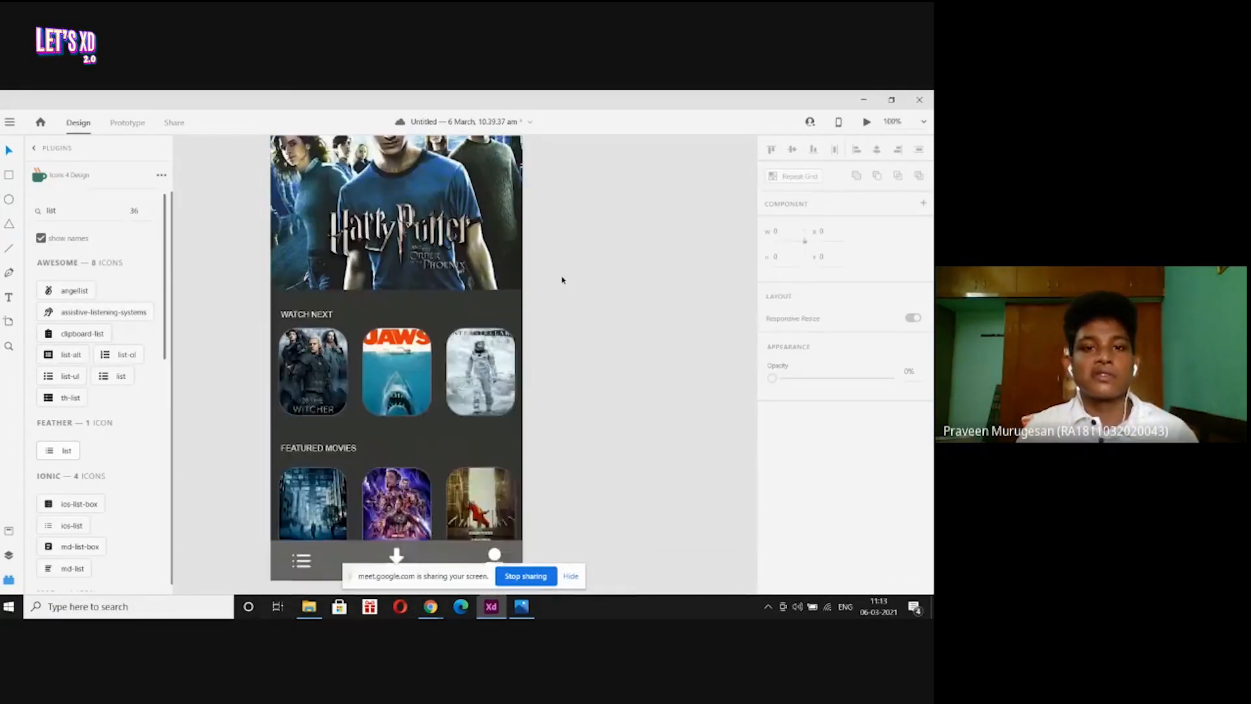
Zoom out to the whole artboard and pan toward the Harry Potter banner.
scroll(562, 280, up, 1)
key(ctrl+minus)
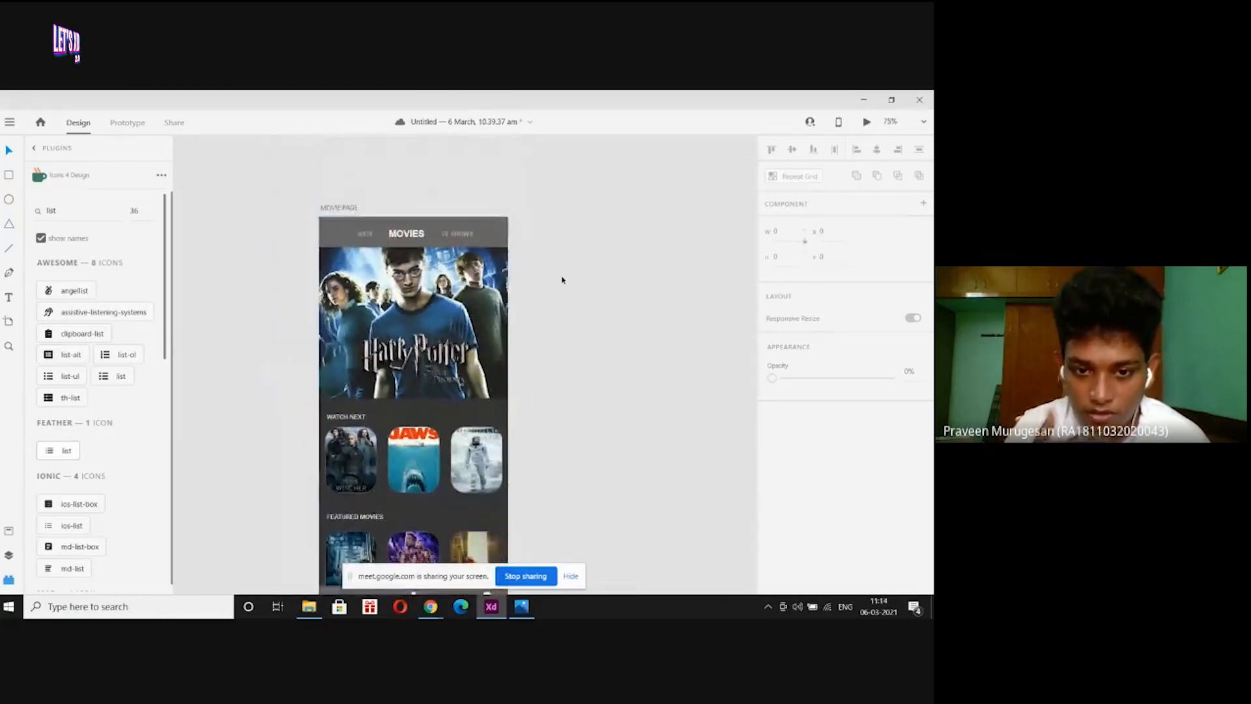
scroll(562, 280, down, 2)
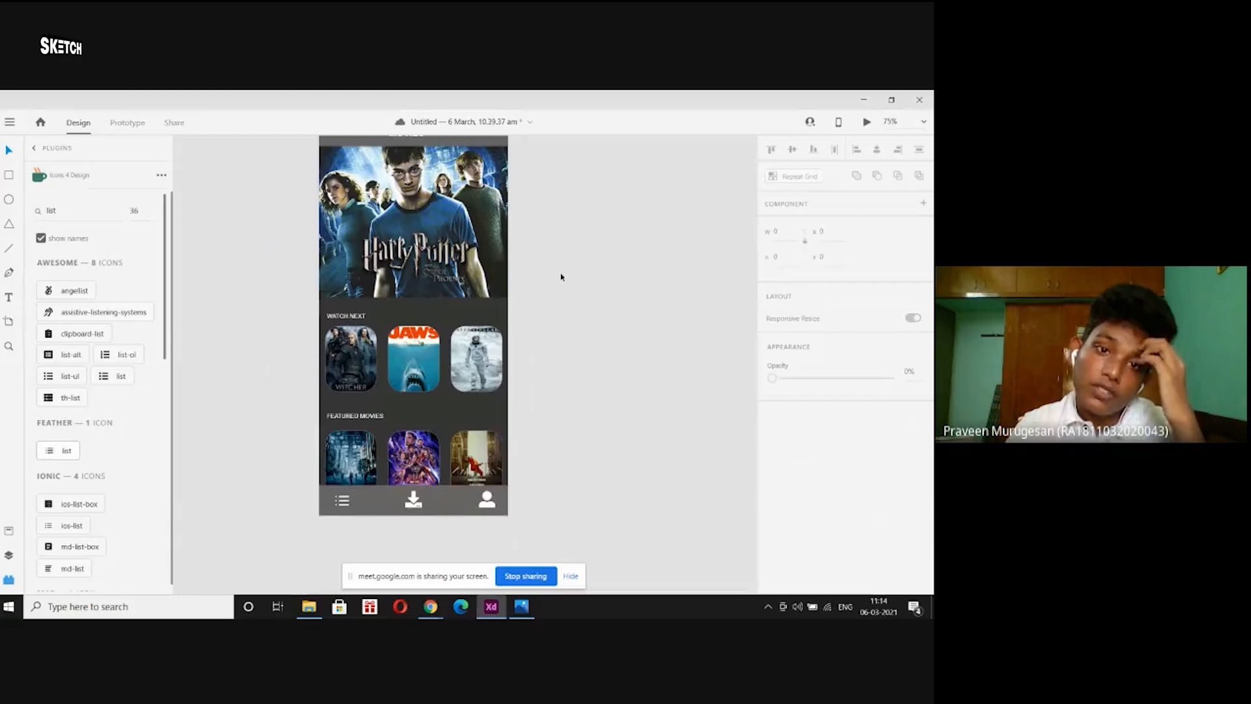
click(430, 289)
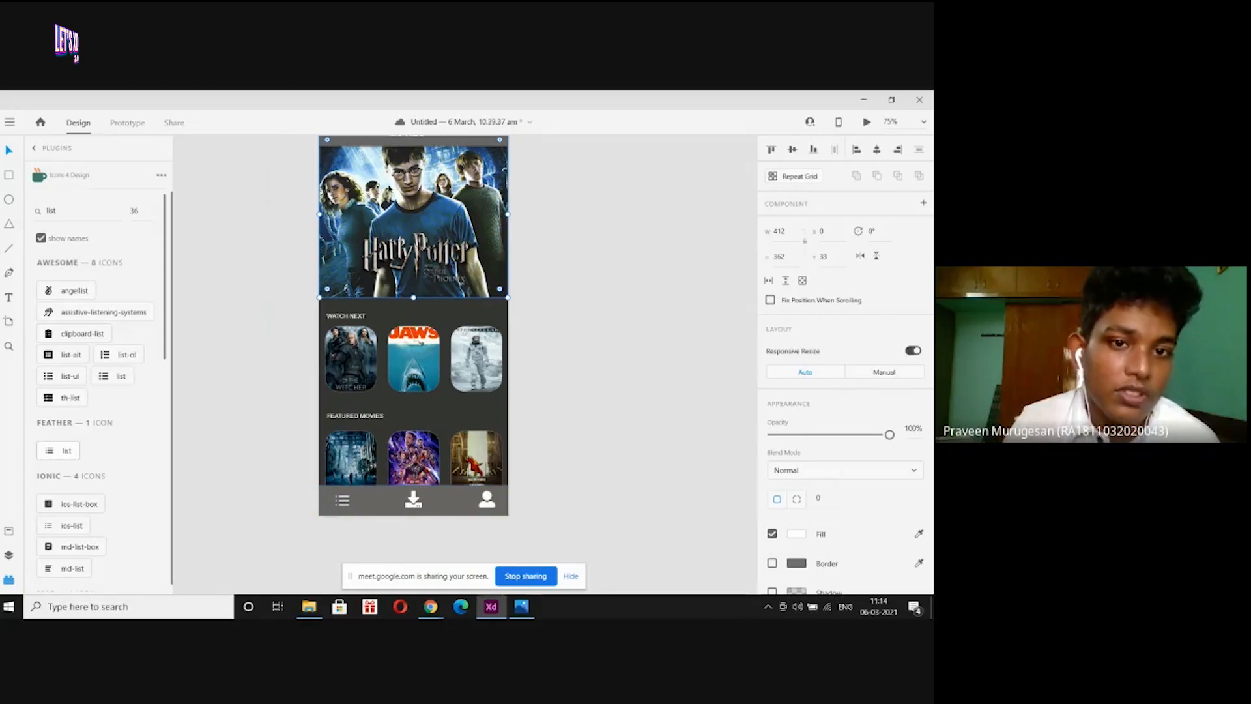
click(229, 259)
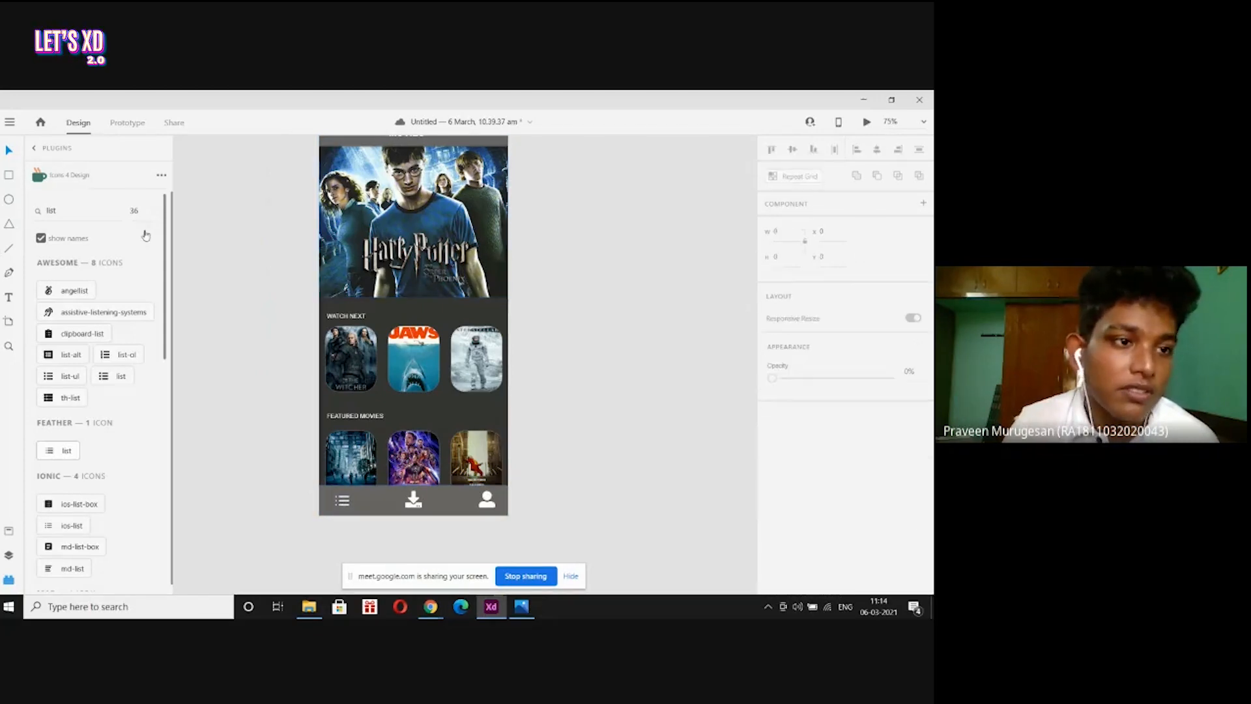
click(10, 199)
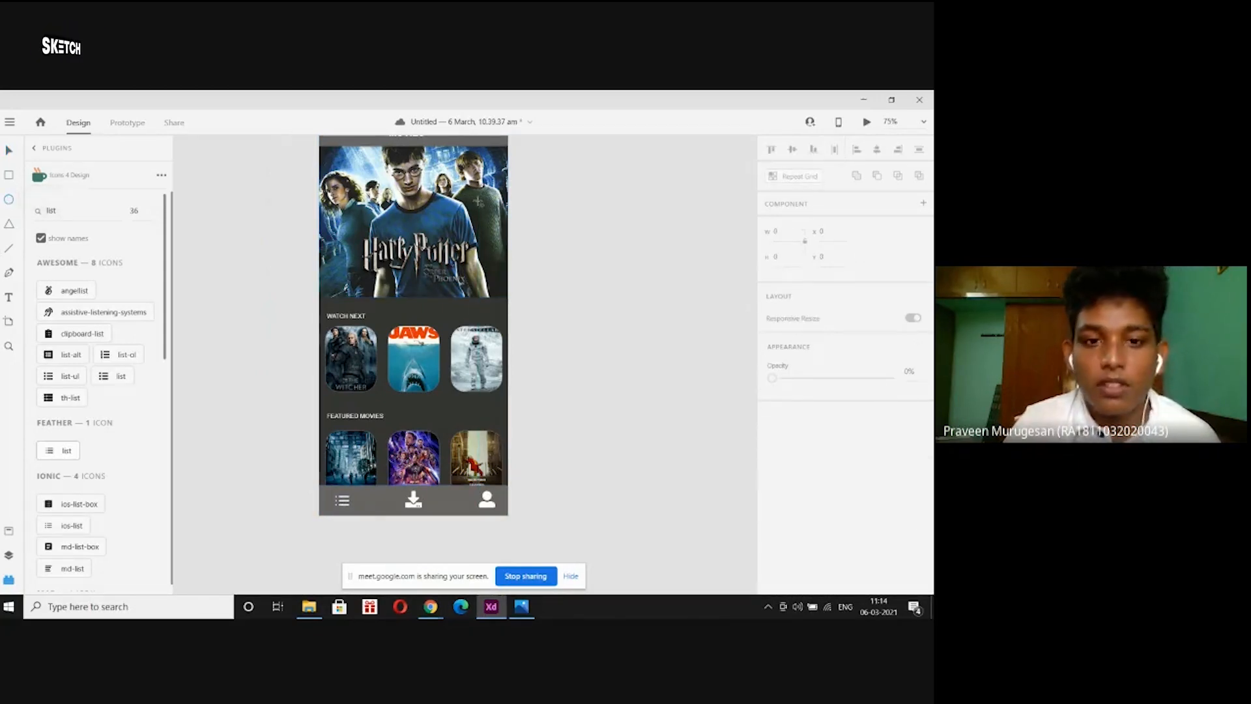
scroll(466, 365, up, 5)
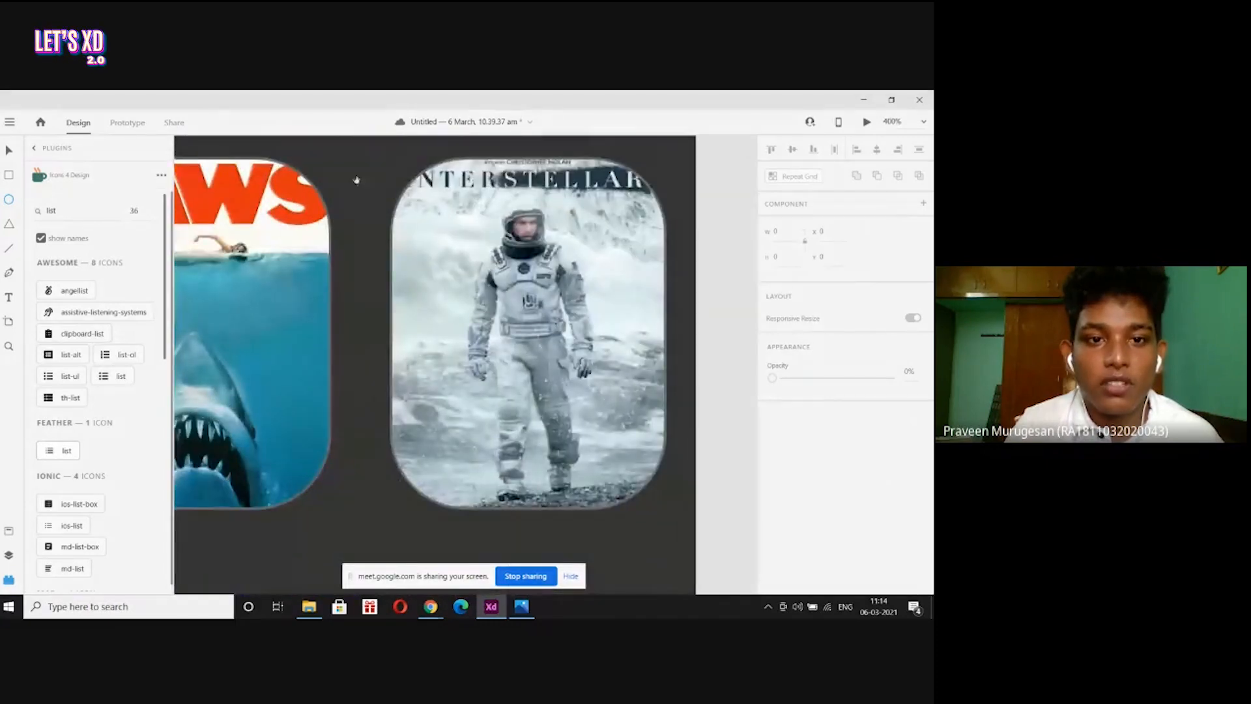
drag(356, 180, 448, 452)
drag(376, 352, 390, 399)
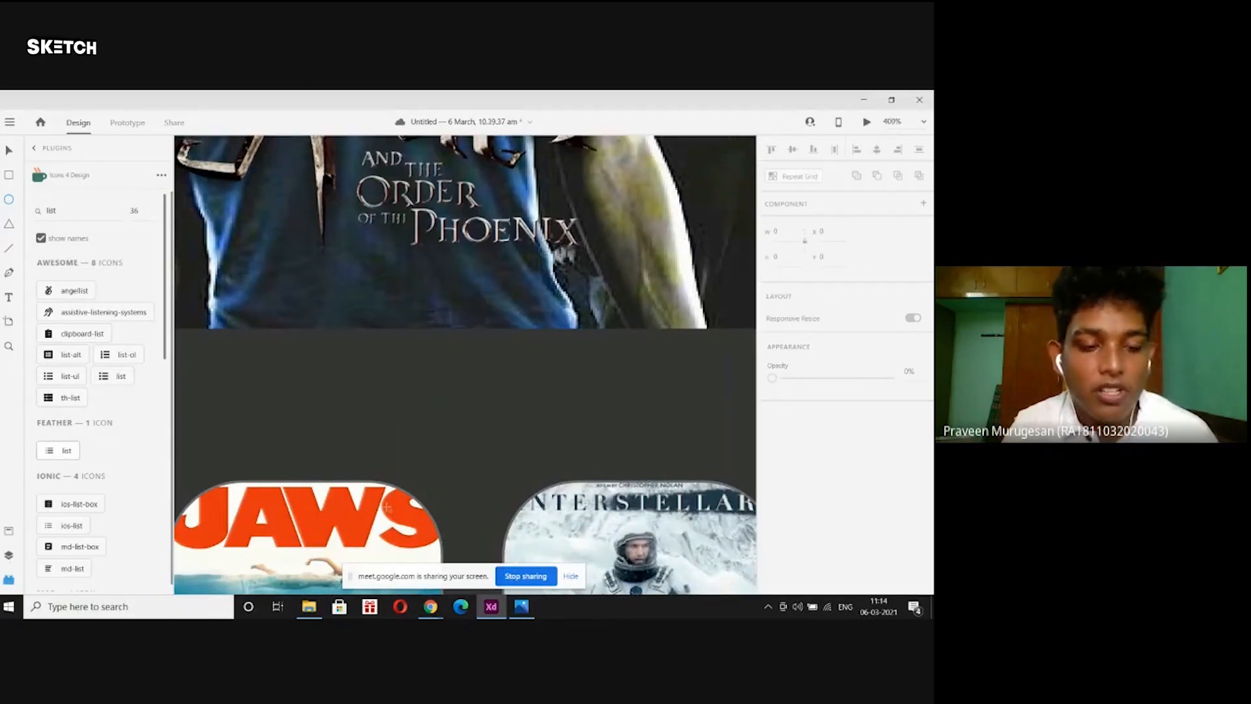
scroll(386, 509, down, 5)
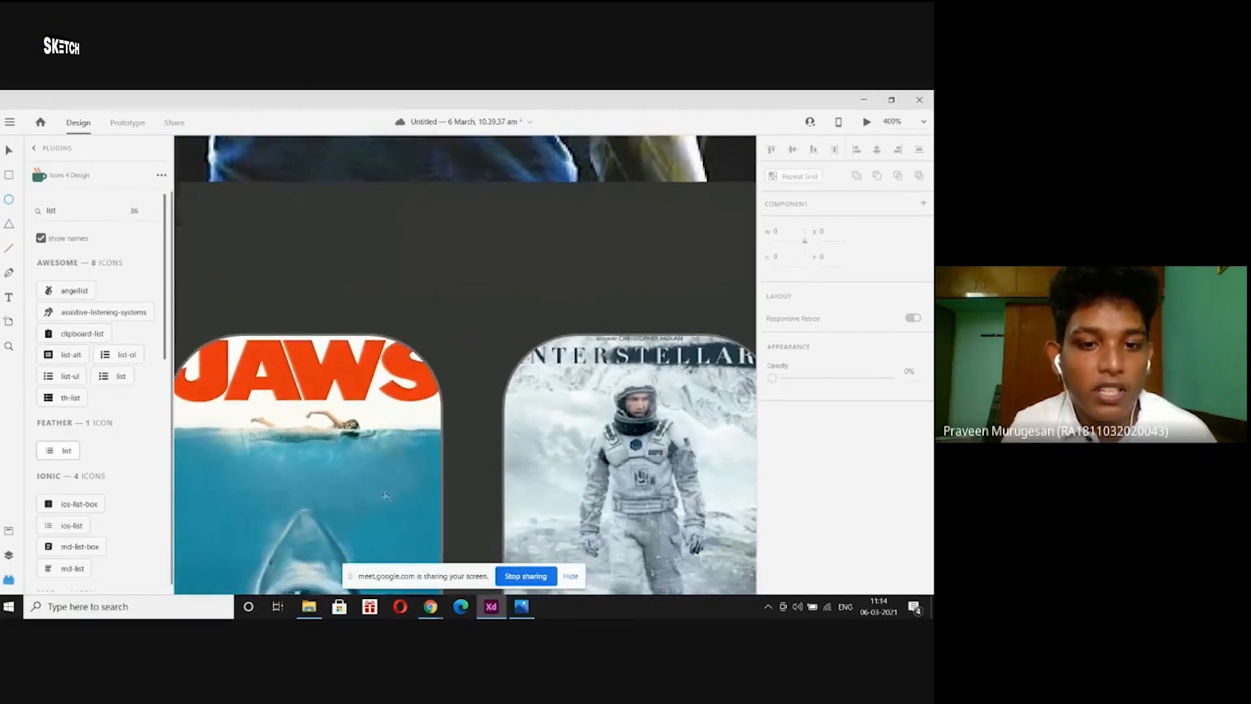
scroll(385, 496, up, 4)
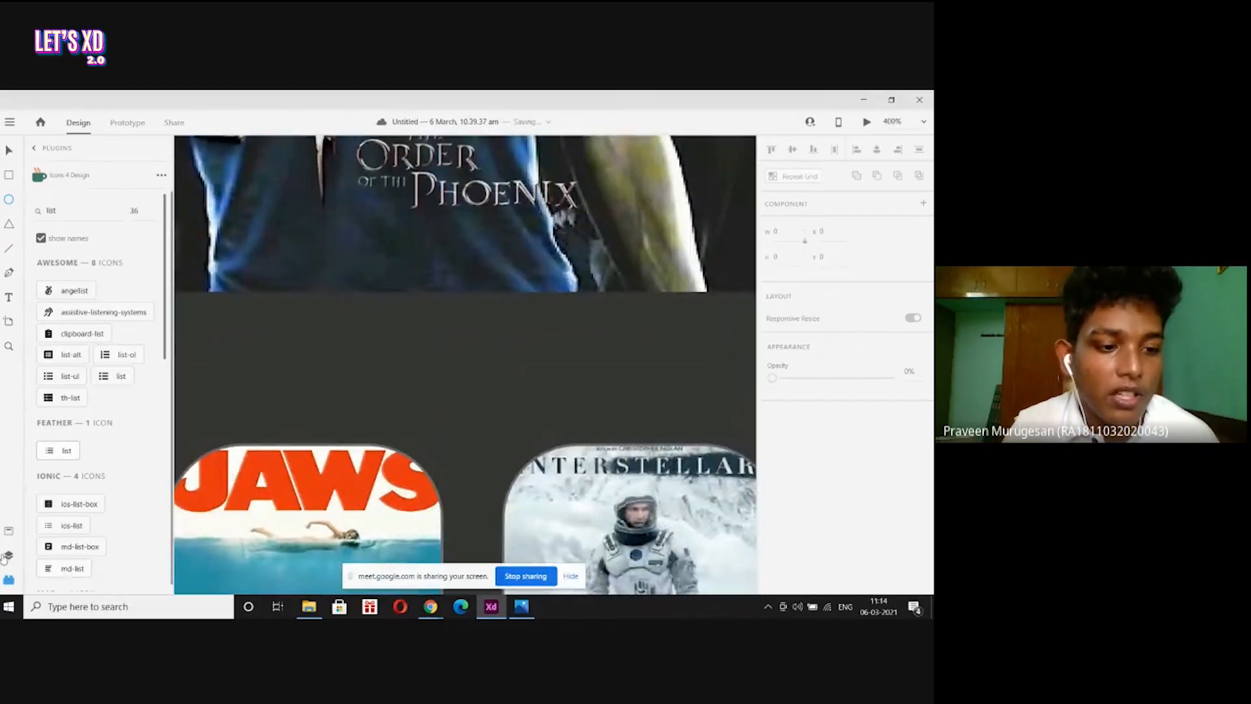
Show the layer list, select the MOVIE PAGE artboard, and zoom into the banner's lower edge.
click(8, 556)
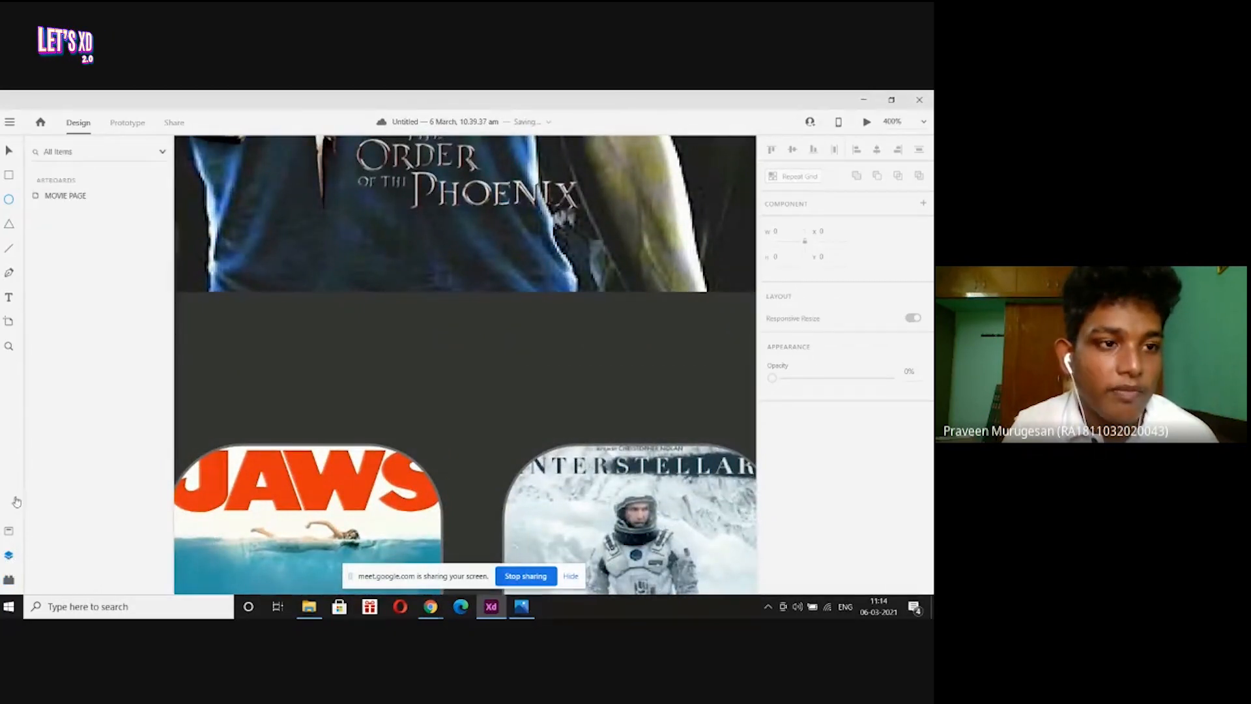
double_click(35, 196)
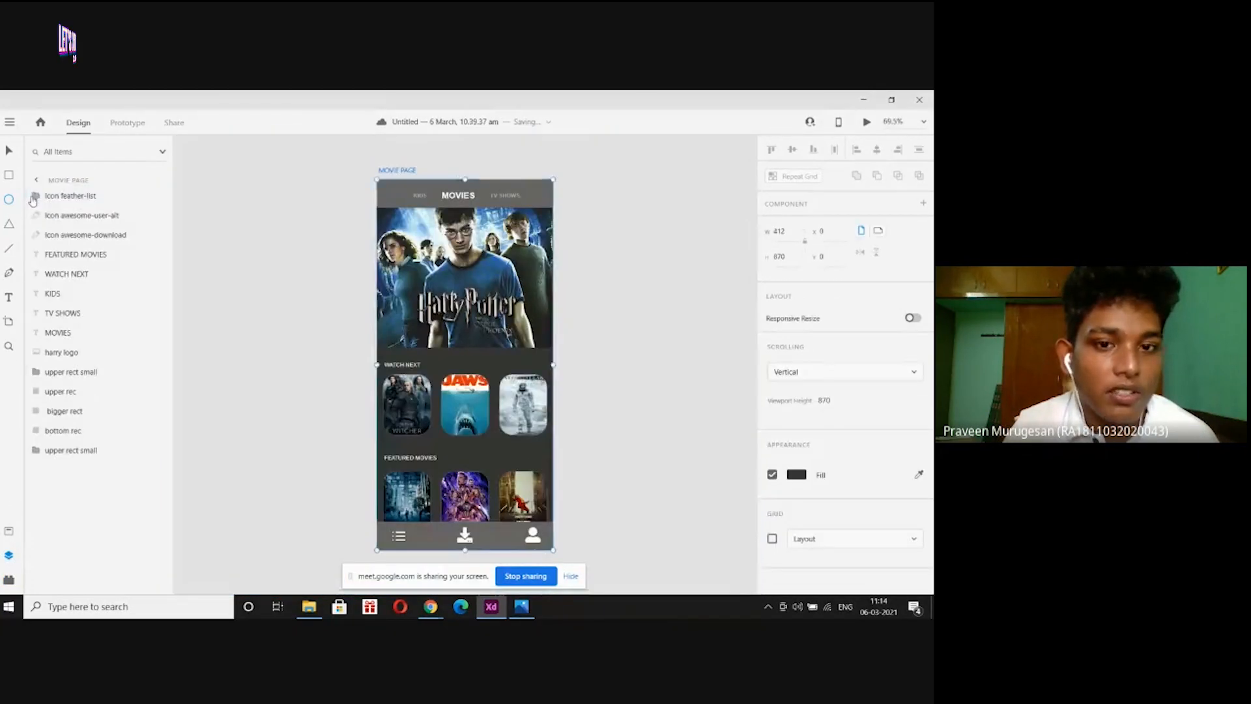
key(ctrl+plus)
key(ctrl+plus)
key(ctrl+plus)
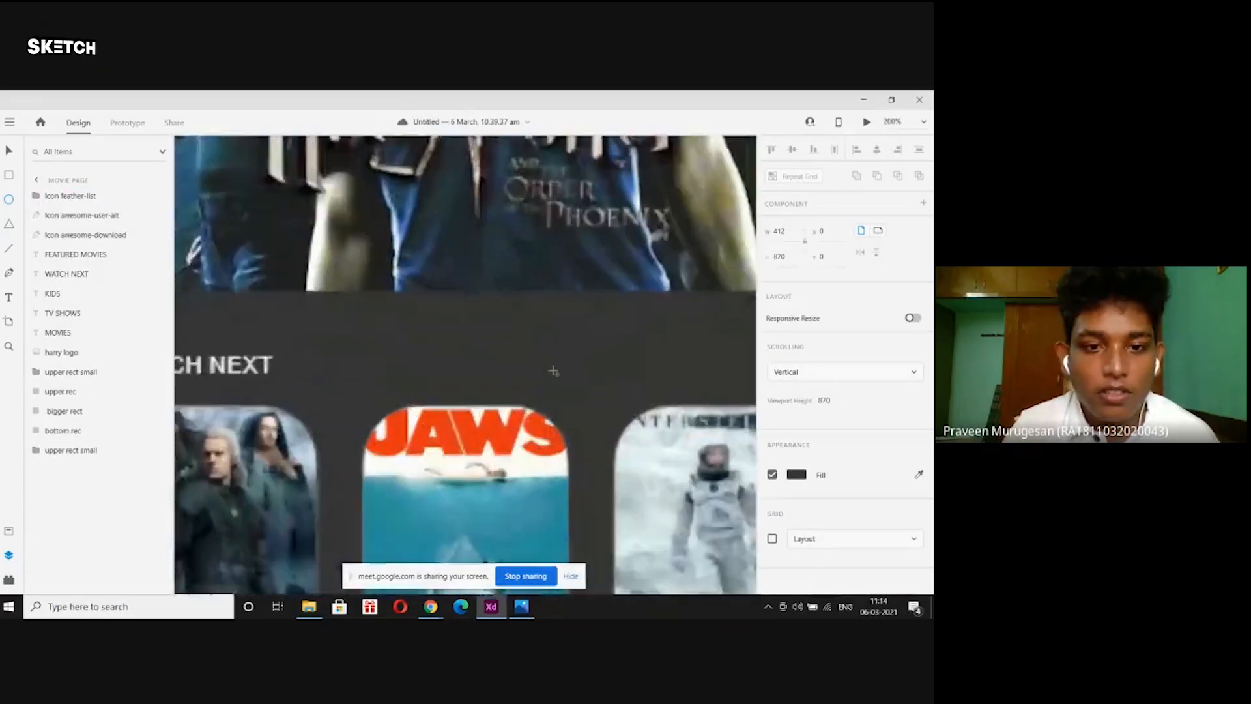
drag(530, 246, 494, 384)
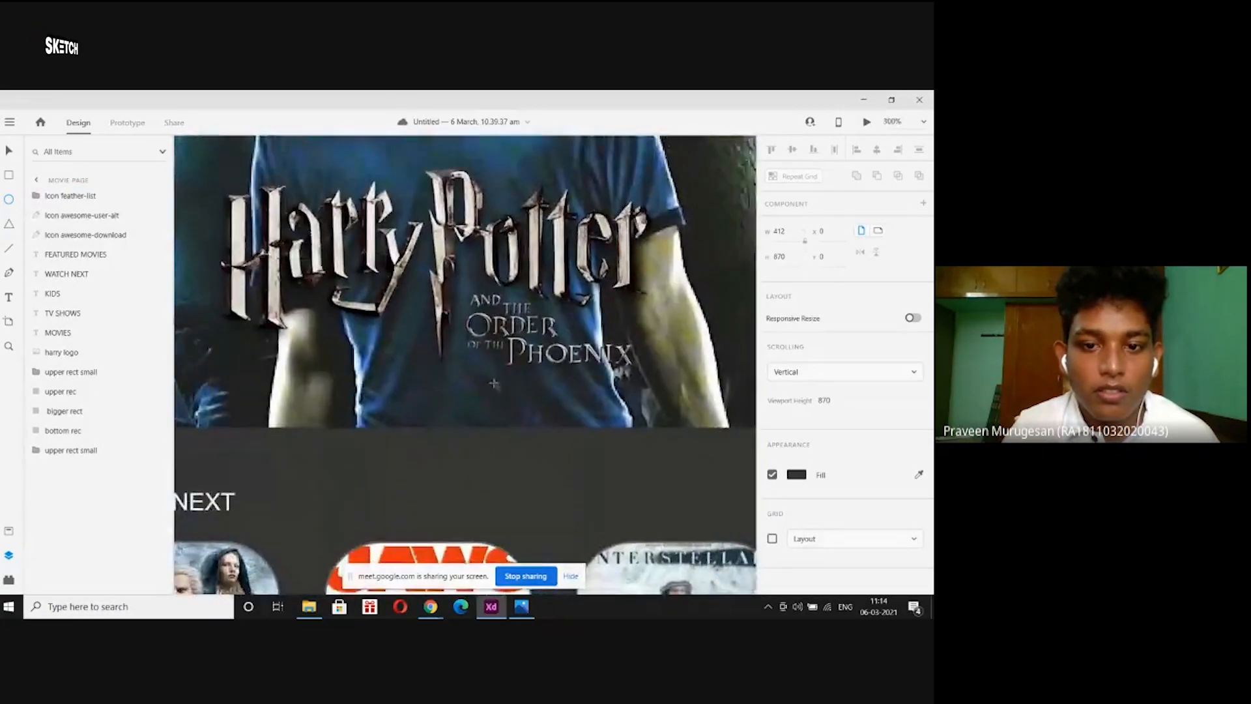
key(ctrl+plus)
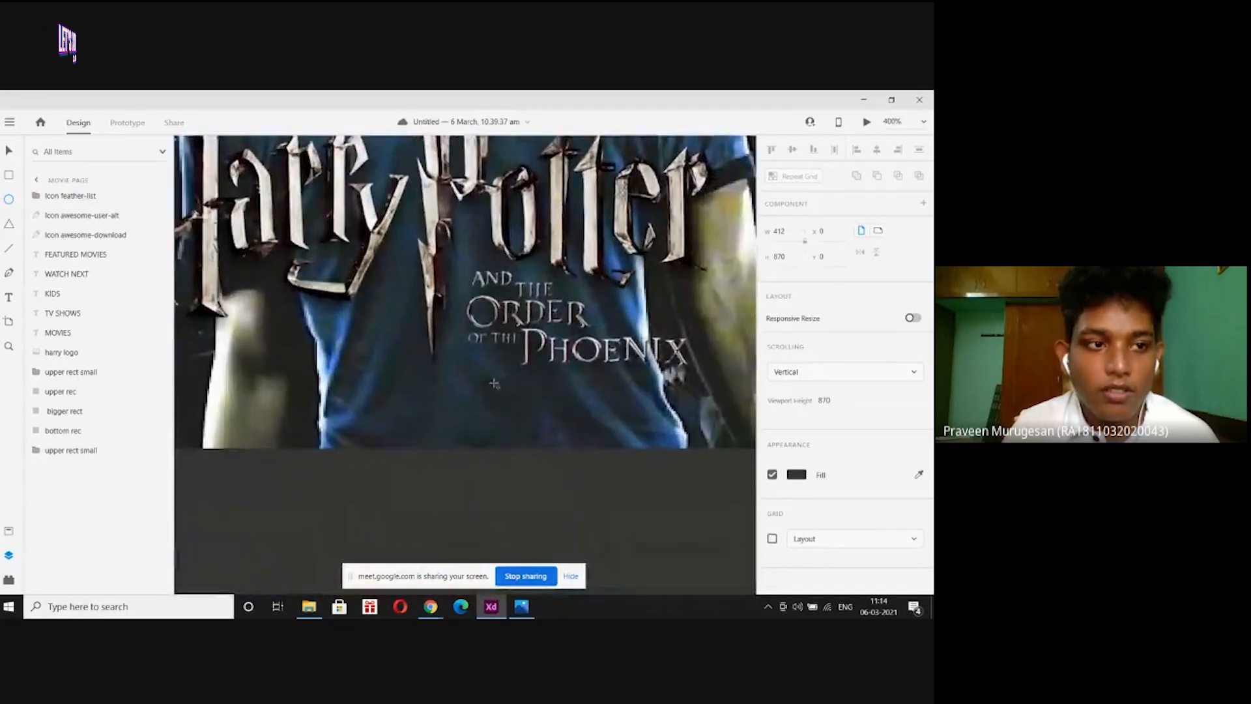
Draw a borderless white 8×8 circle near the banner's bottom edge.
click(8, 200)
drag(342, 322, 540, 431)
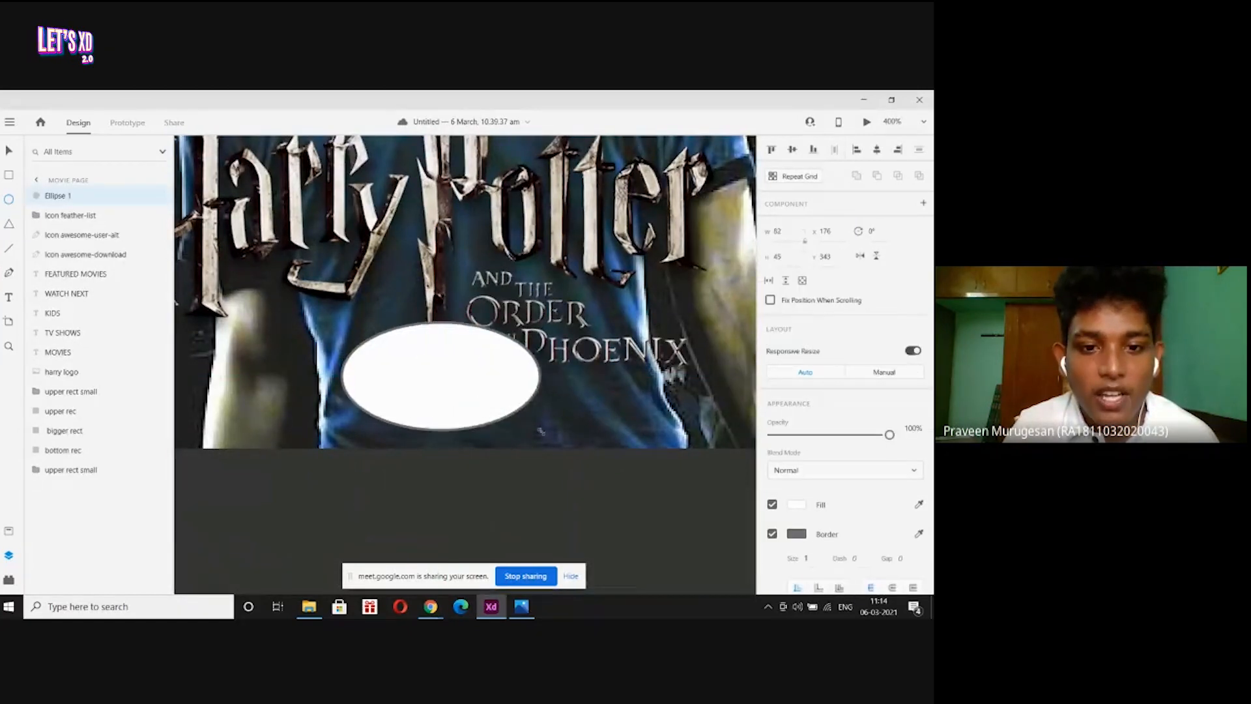
key(ctrl+z)
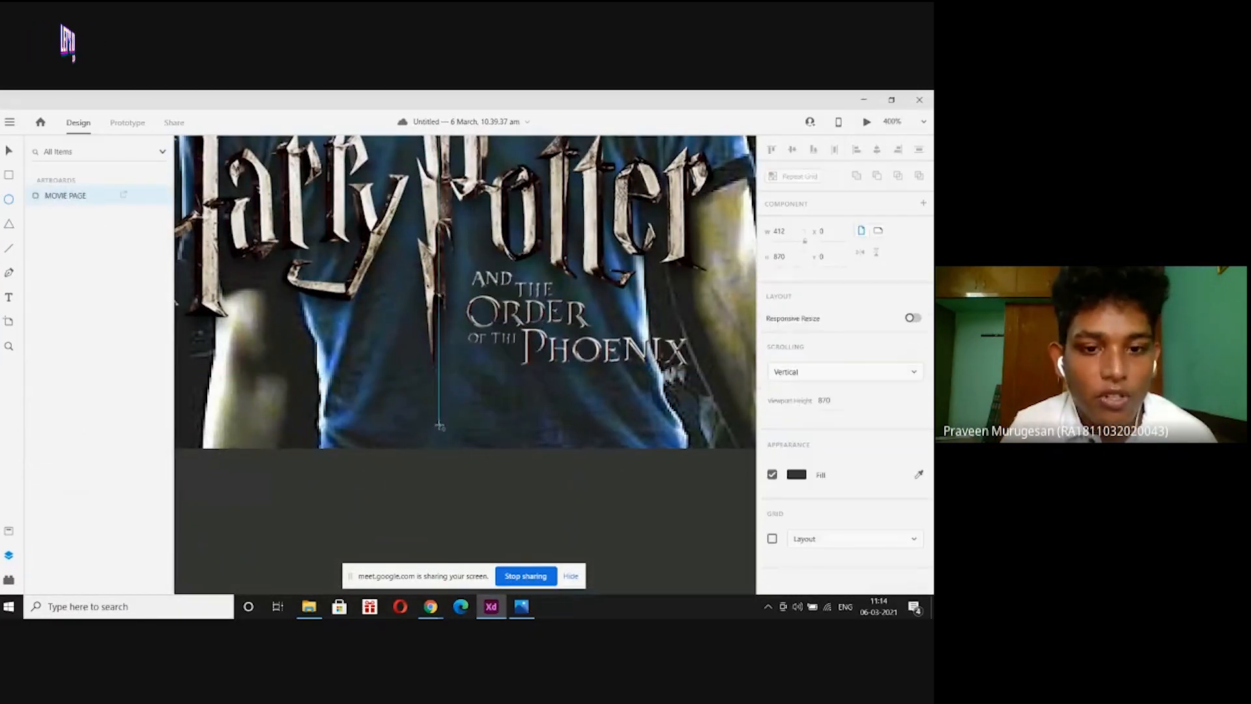
drag(421, 398, 445, 423)
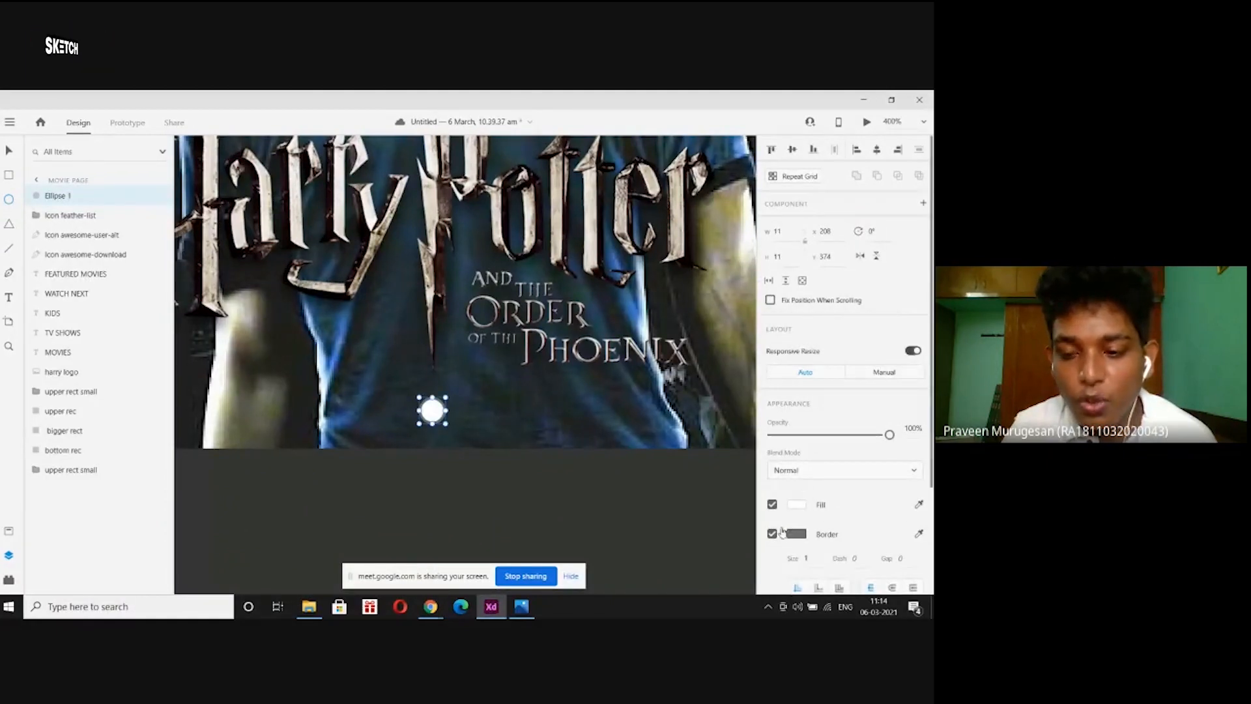
click(773, 534)
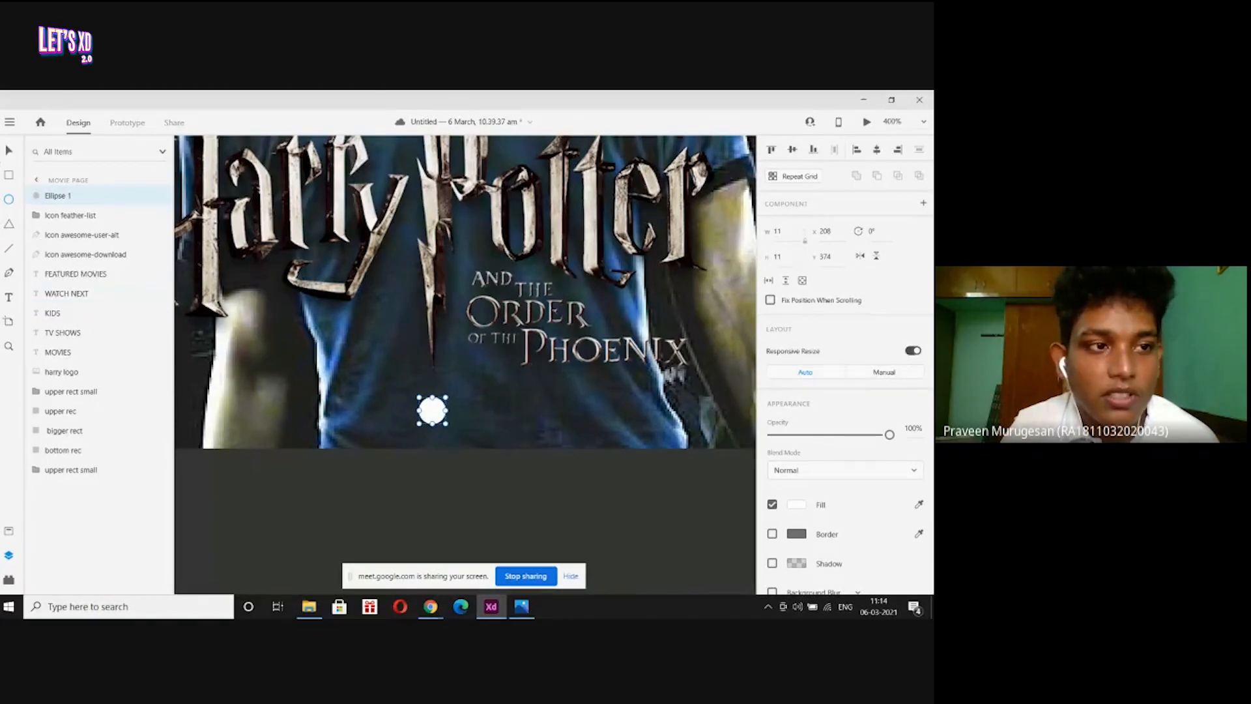
click(8, 149)
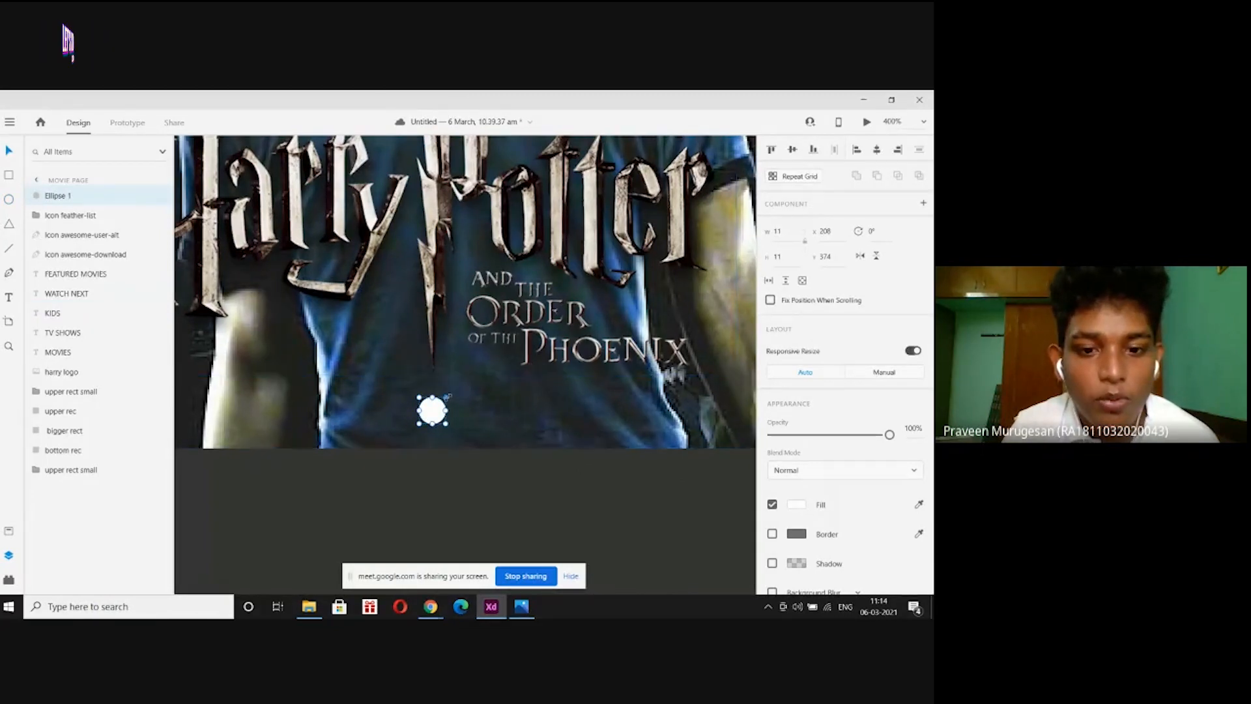
drag(447, 397, 440, 404)
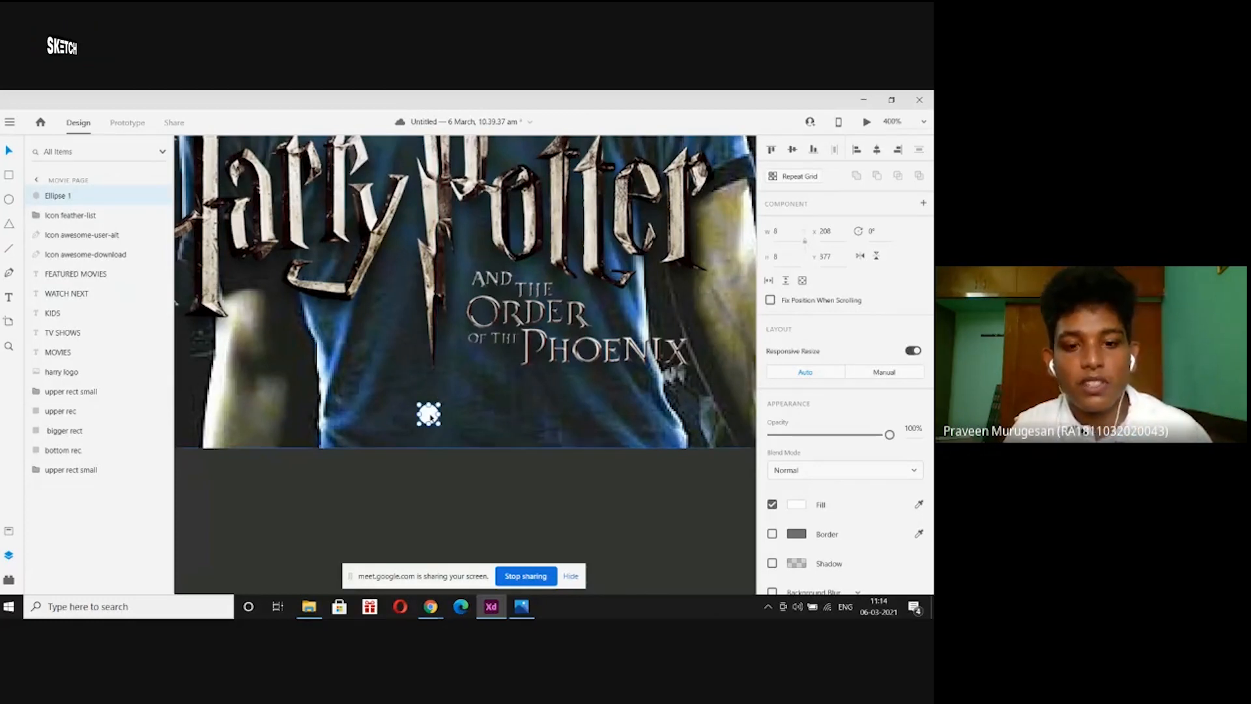
Duplicate the dot into a row of copies faded to 52% opacity, then zoom to 100%.
key(ctrl+d)
drag(431, 415, 458, 415)
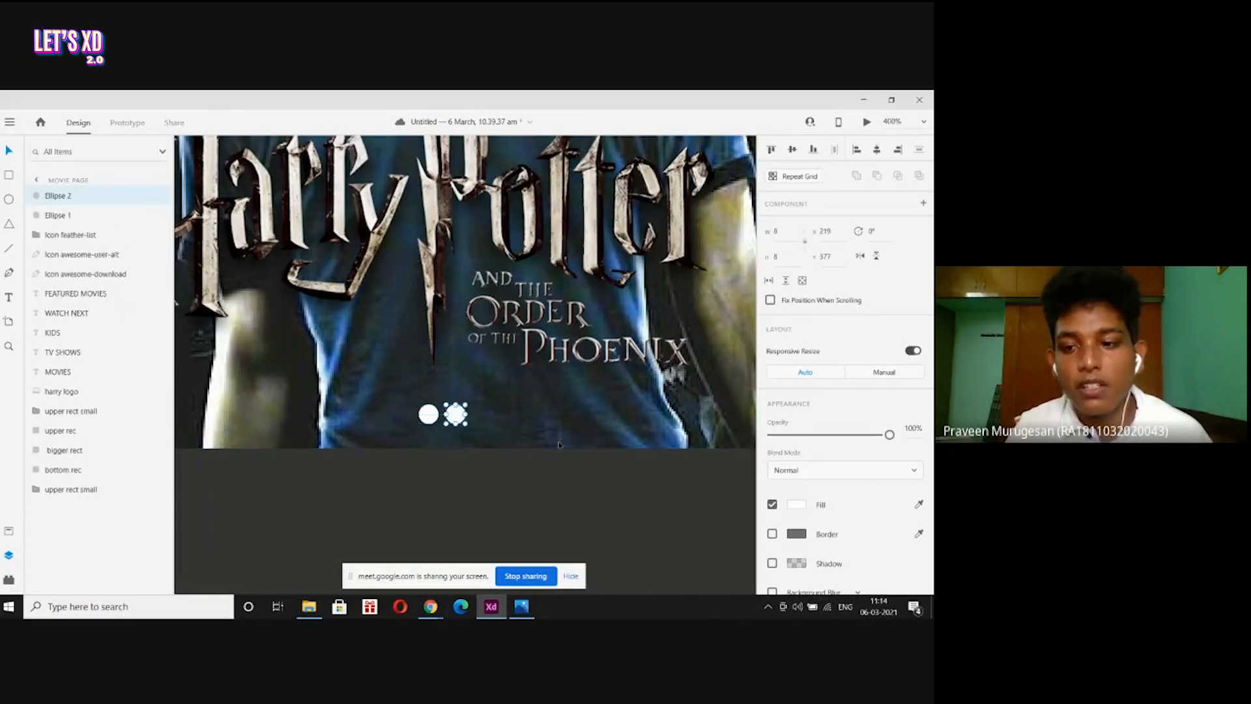
key(5)
key(2)
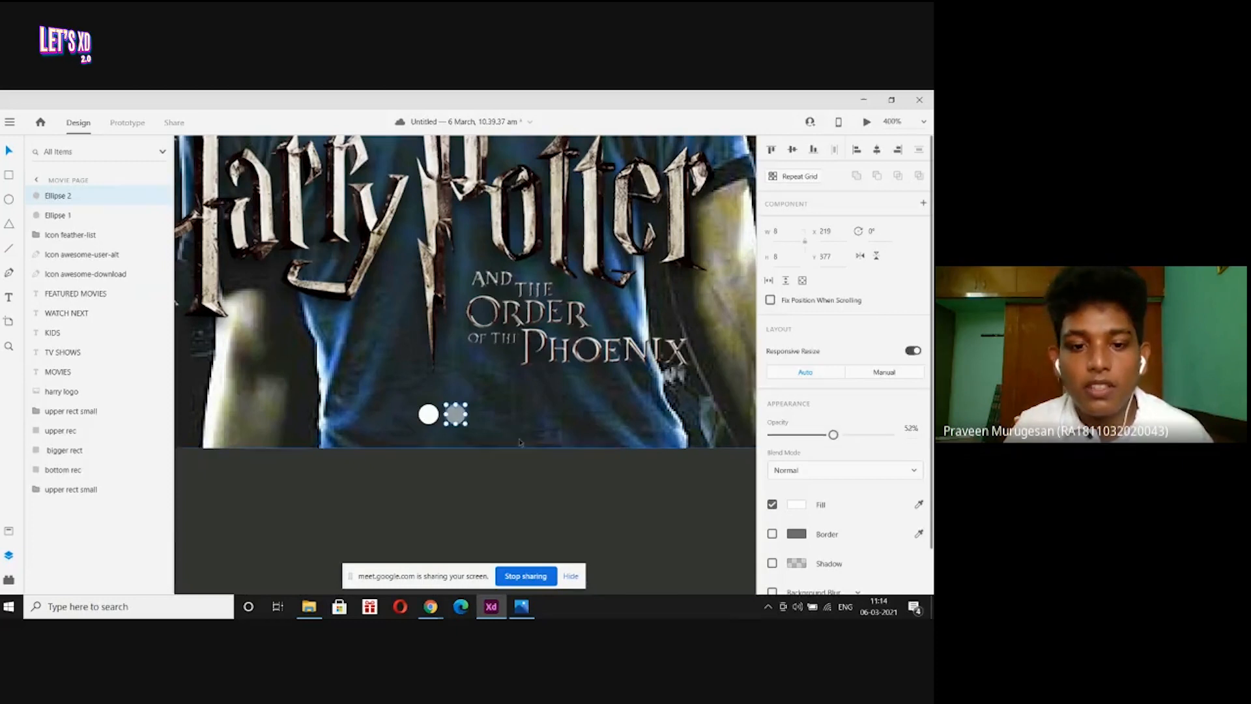
key(ctrl+d)
drag(454, 414, 535, 424)
key(ctrl+d)
key(ctrl+d)
key(ctrl+1)
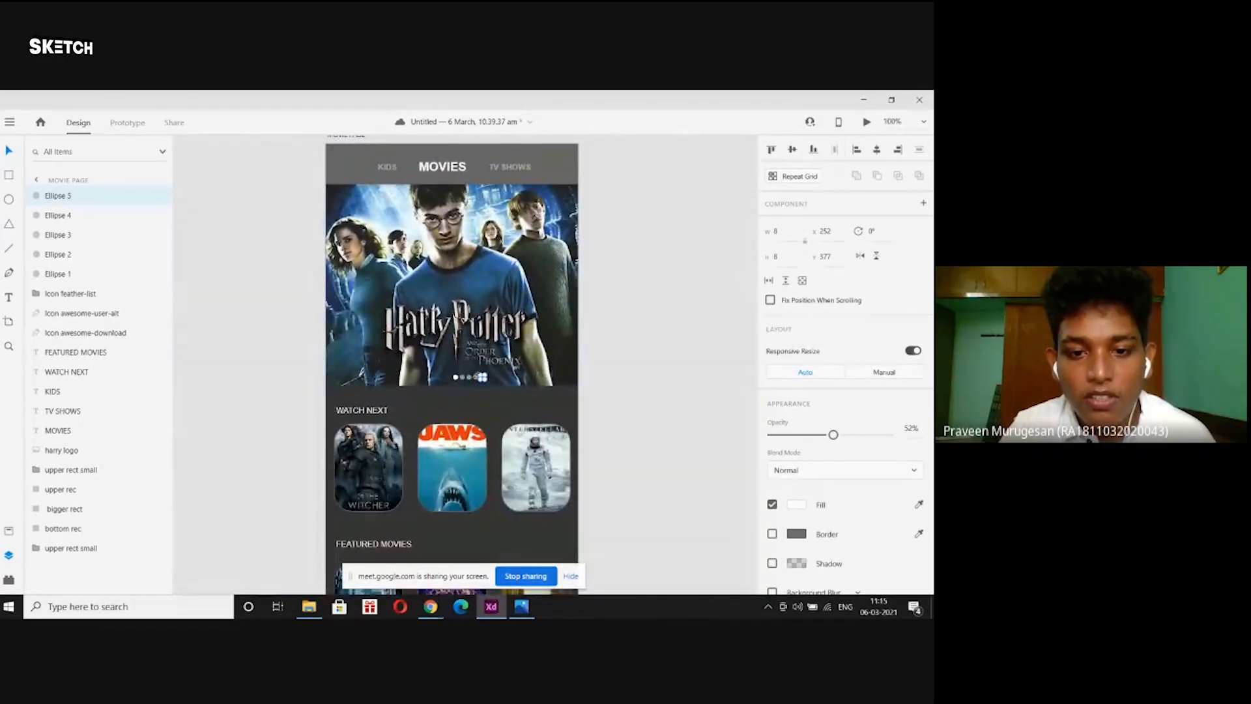
Select Ellipses 1–5 and drag the row to centre beneath the Harry Potter logo.
shift+click(475, 377)
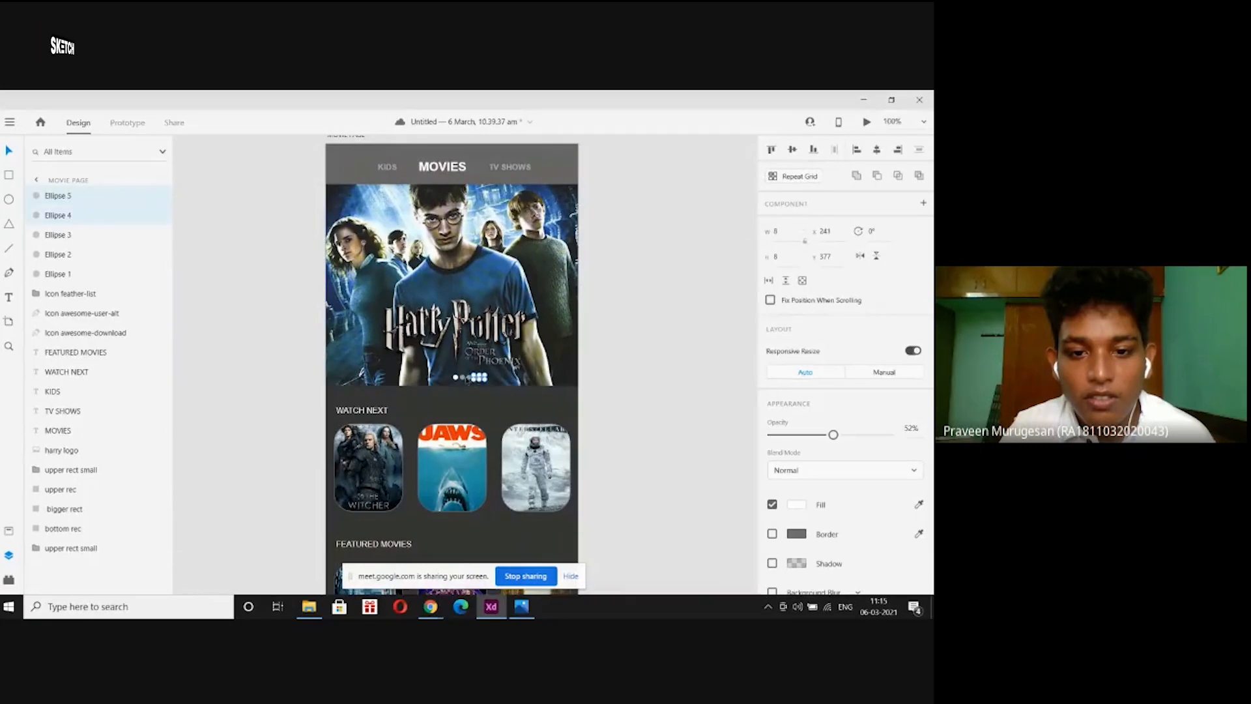
shift+click(466, 377)
shift+click(459, 377)
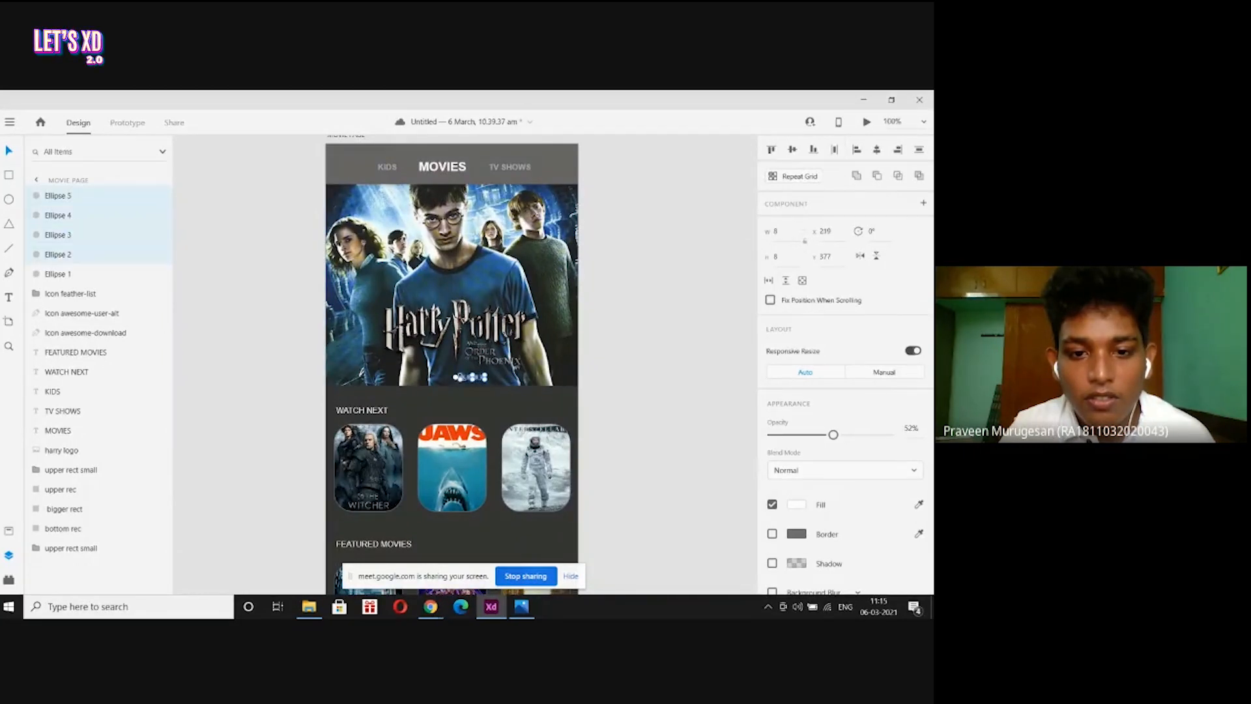
shift+click(452, 378)
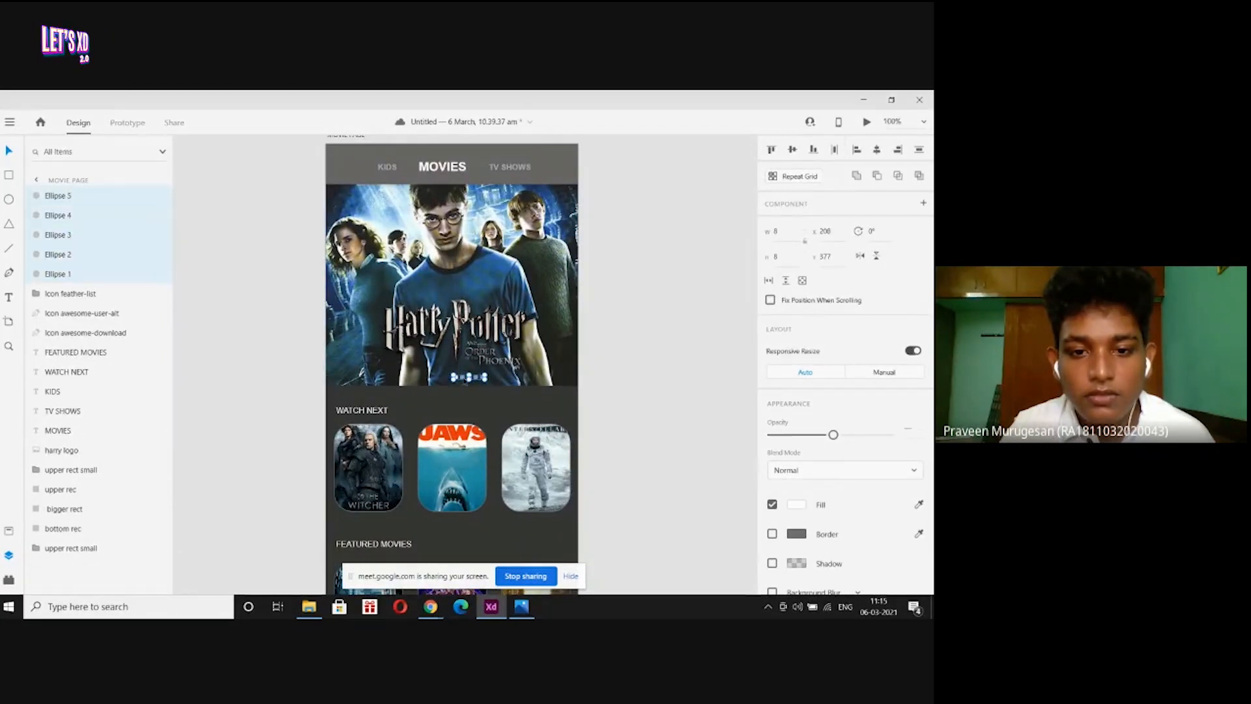
drag(462, 380, 446, 382)
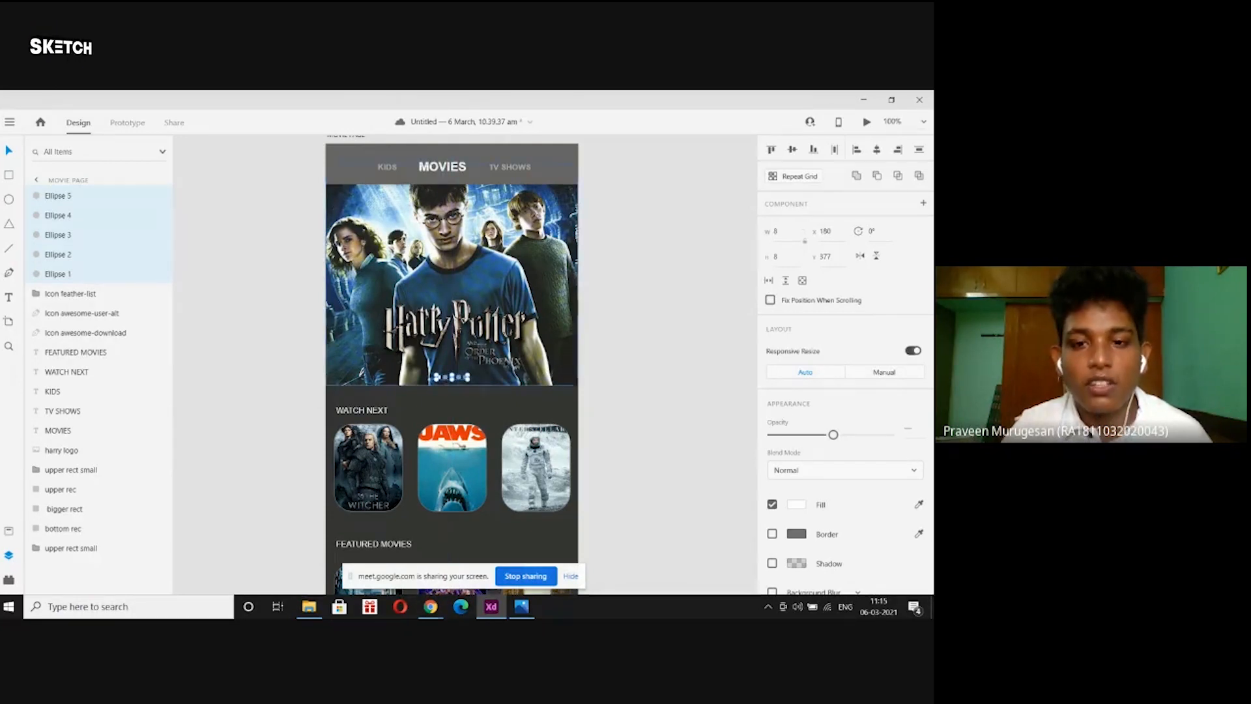
click(637, 324)
key(ctrl+minus)
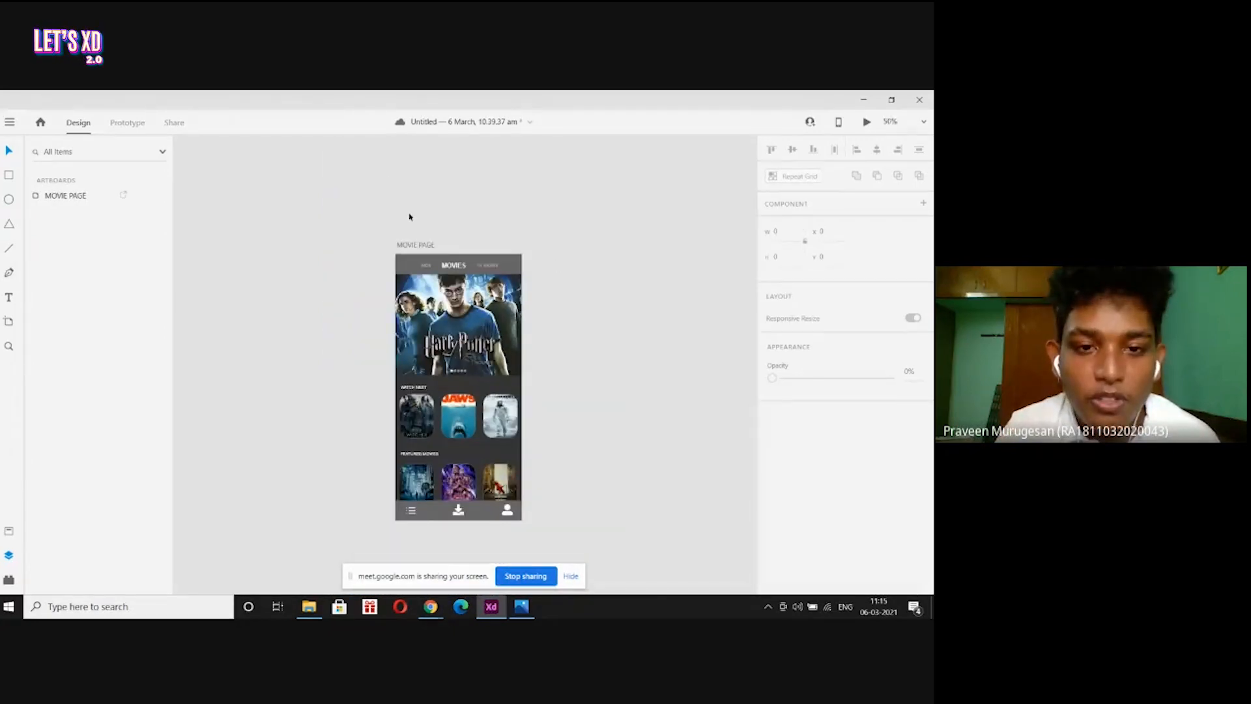
click(417, 246)
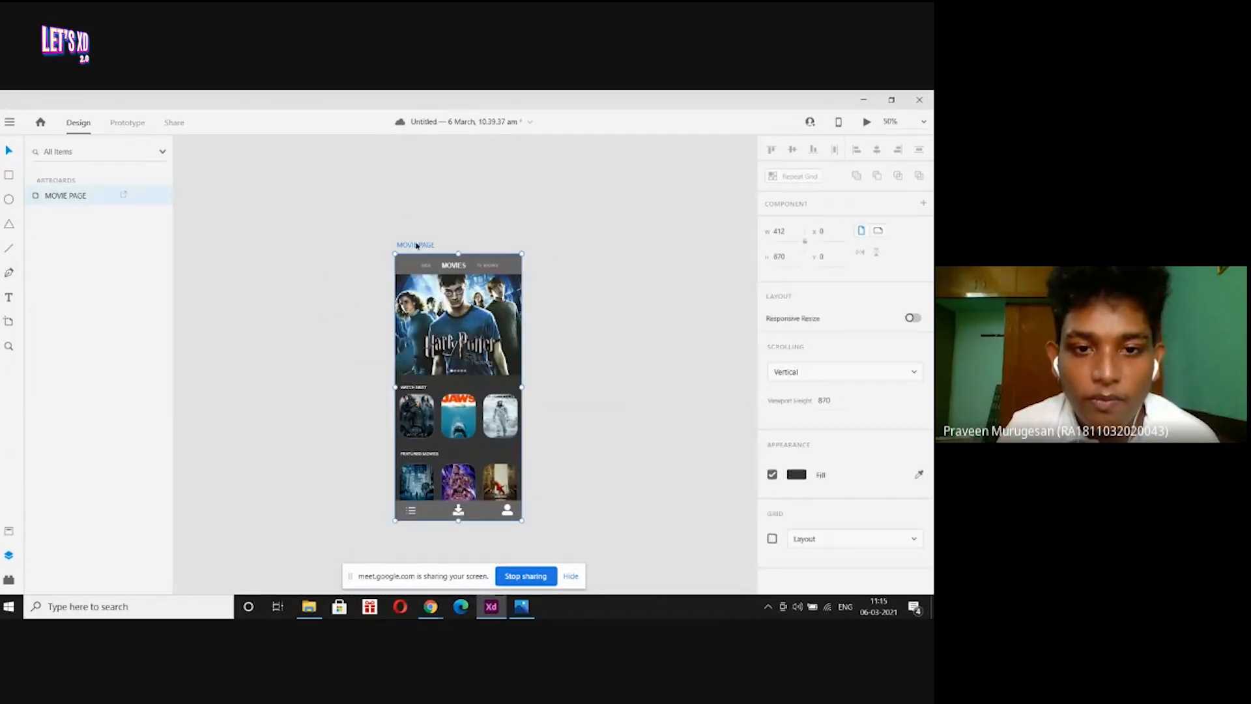
click(867, 122)
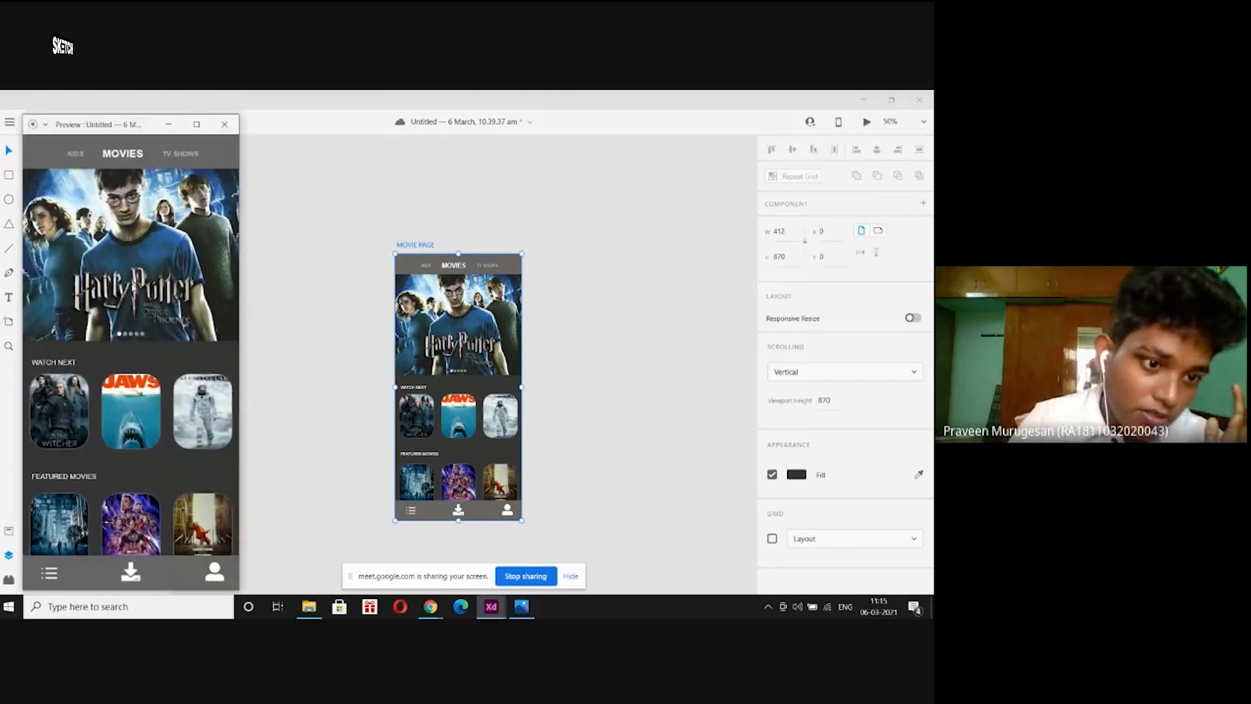
click(196, 123)
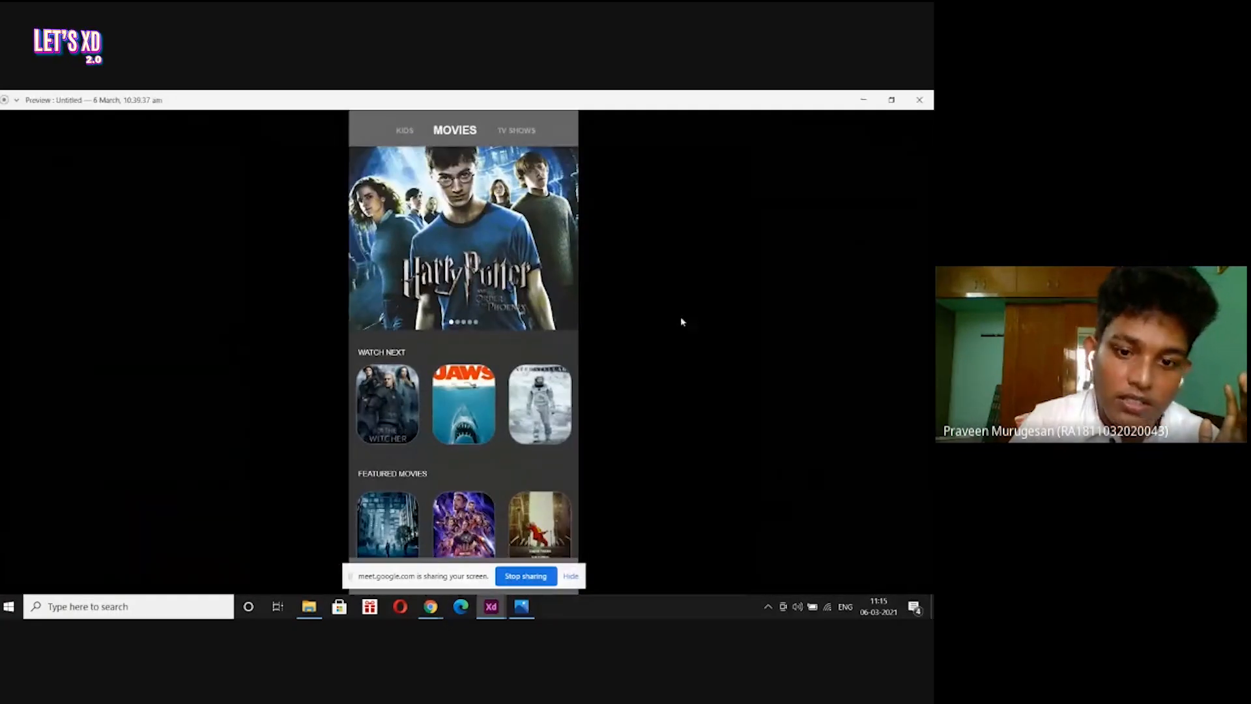
click(919, 100)
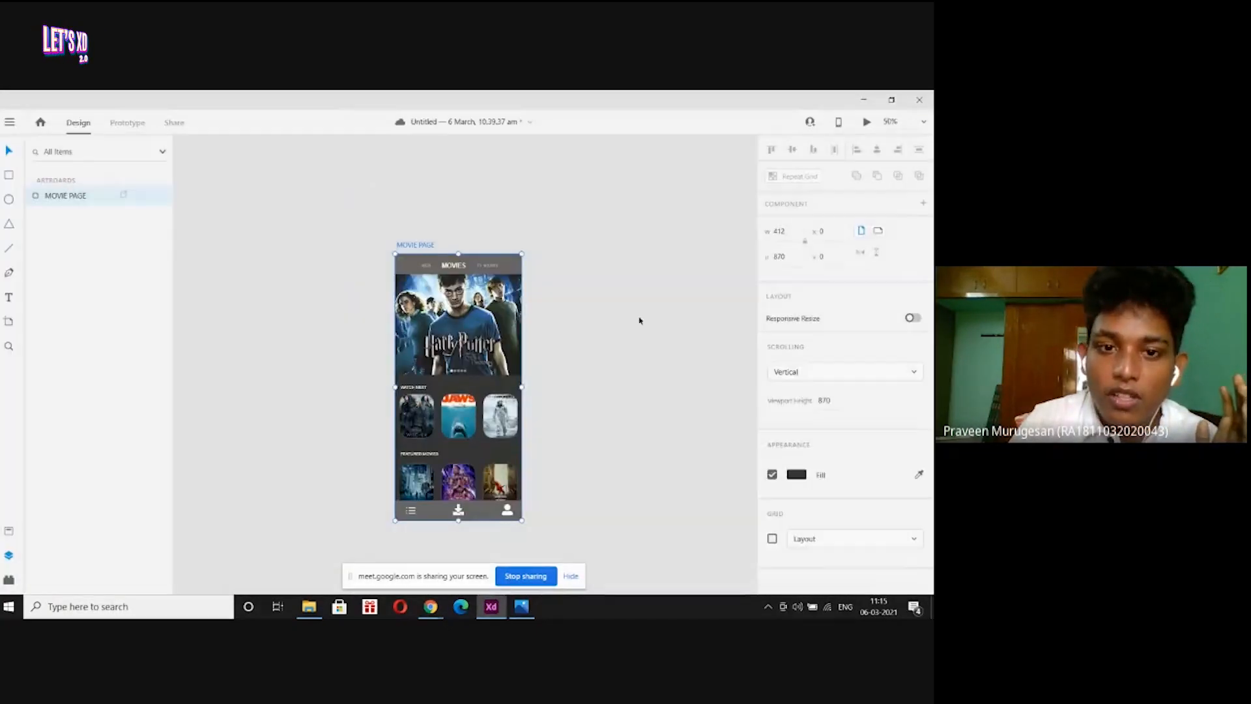
click(639, 320)
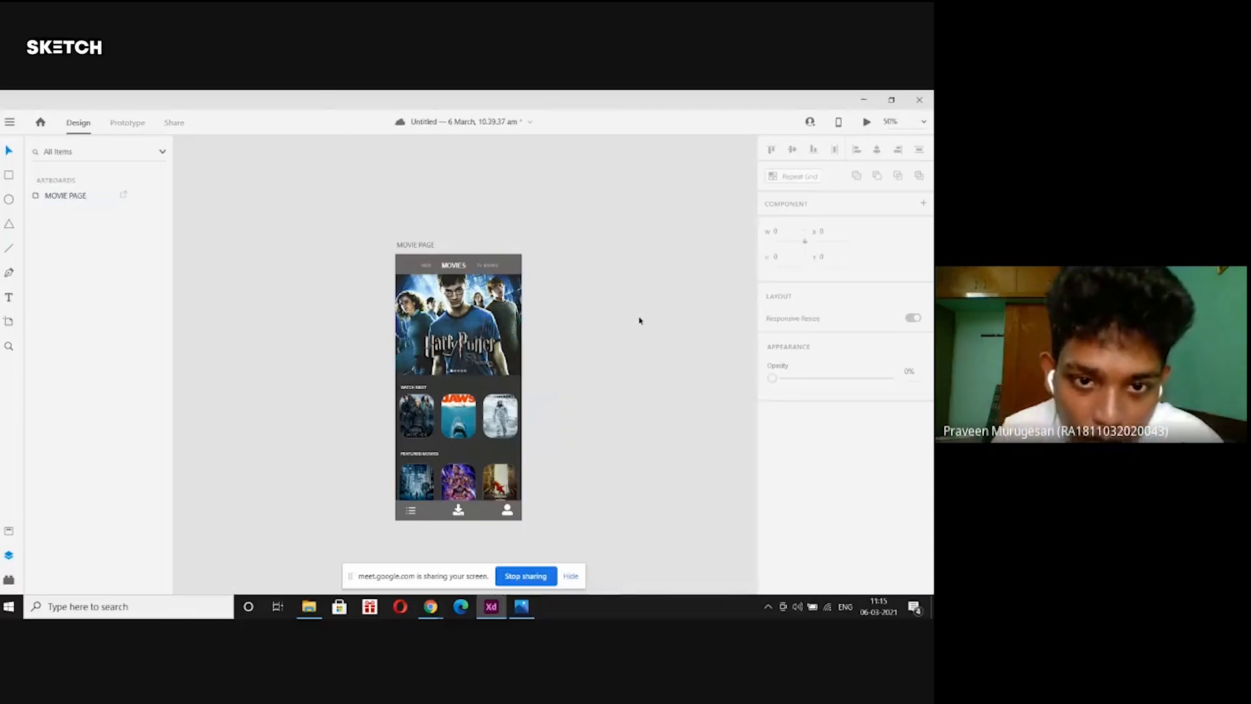
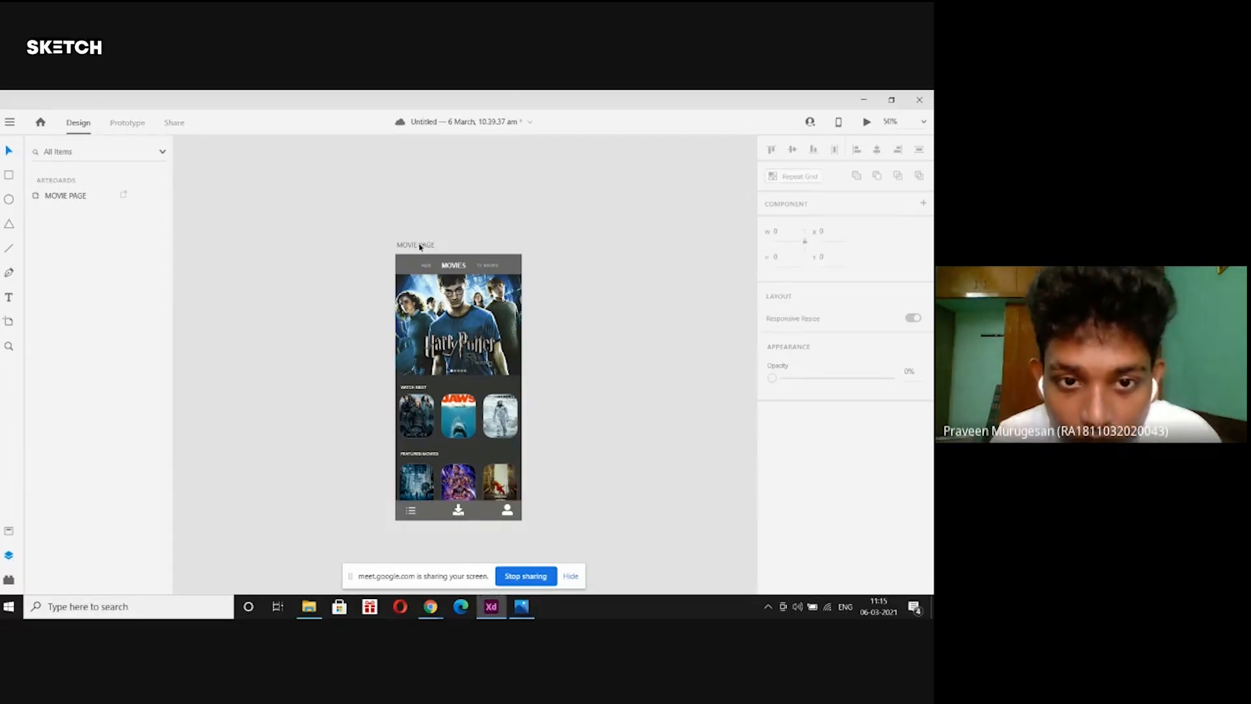
Drag the MOVIE PAGE artboard's bottom edge down so its height reads 1075 instead of 870.
drag(420, 247, 424, 240)
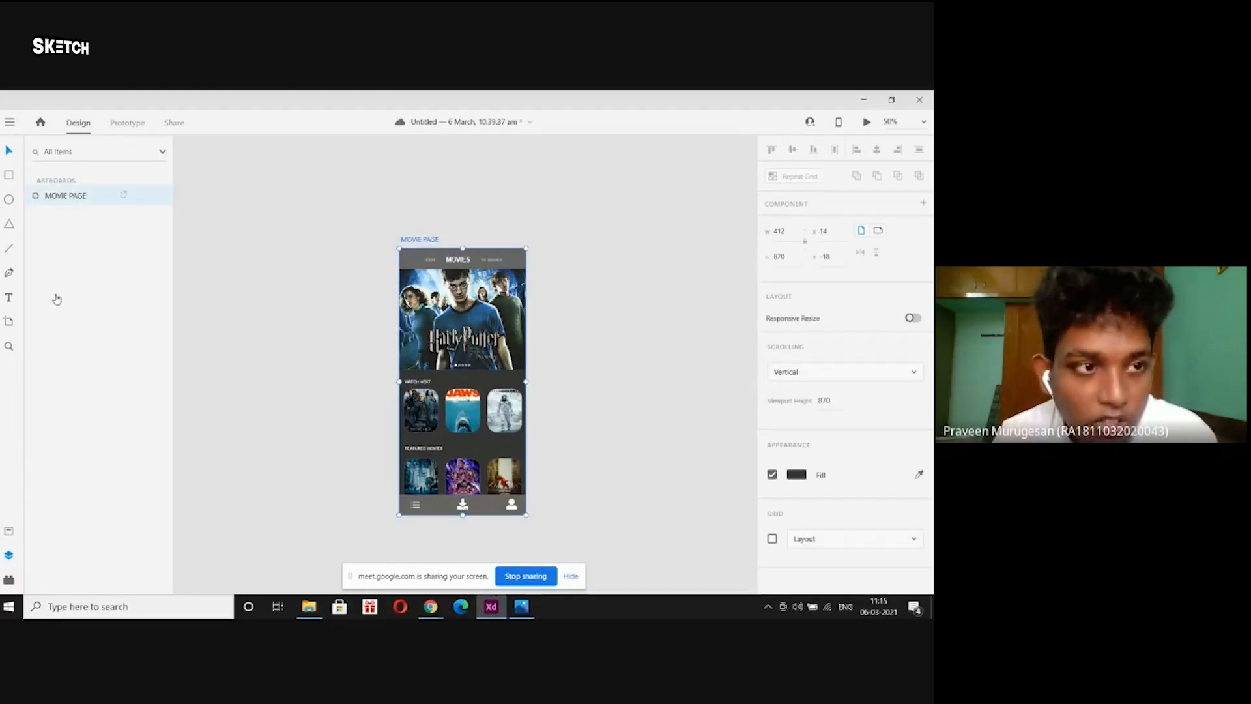
click(312, 248)
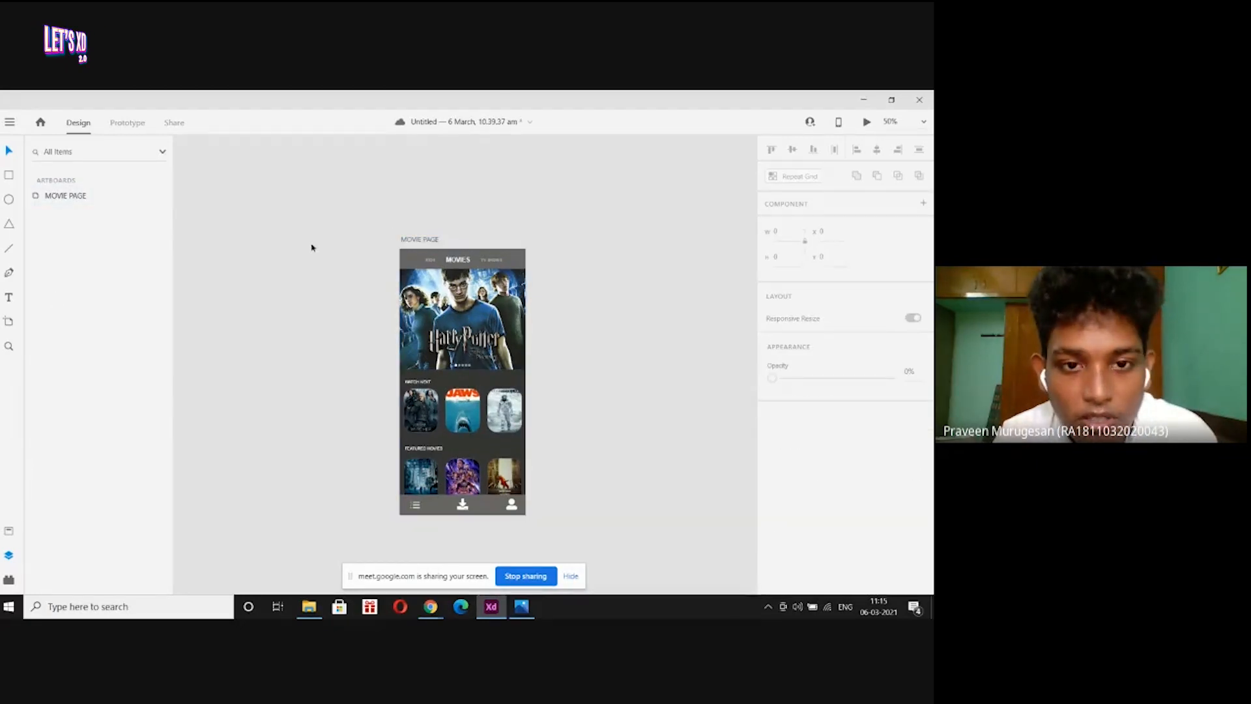
click(425, 240)
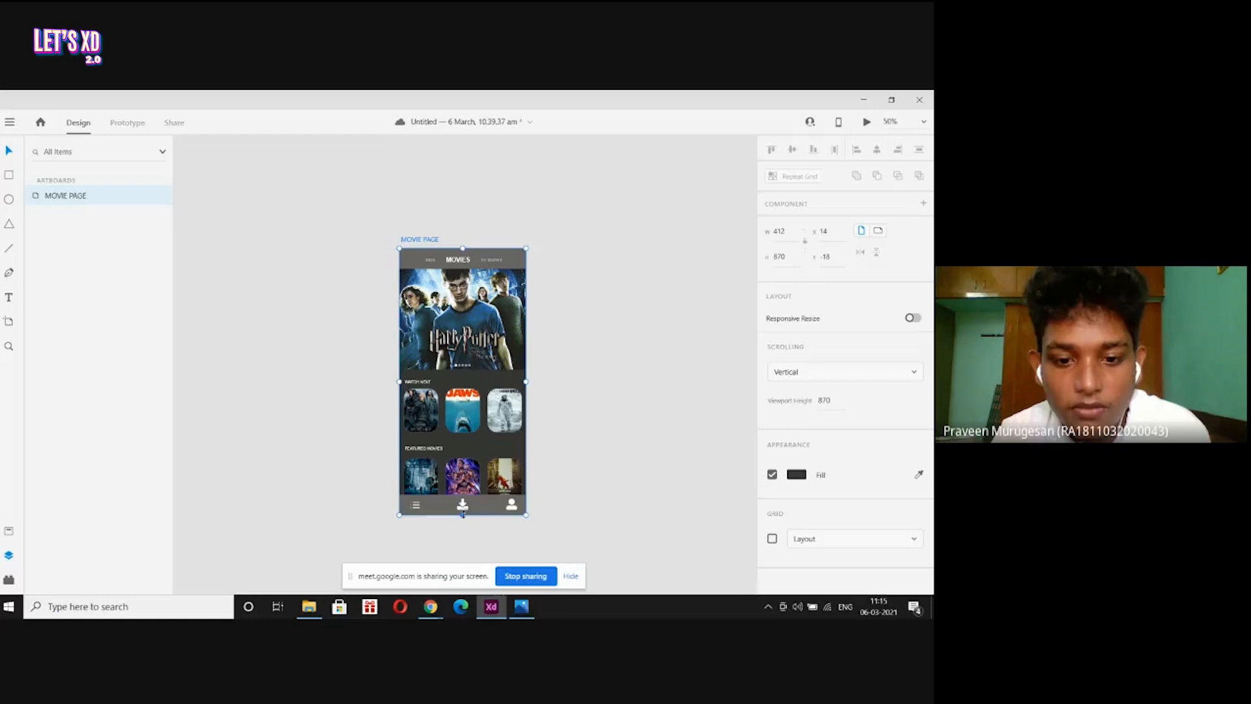
drag(462, 514, 464, 561)
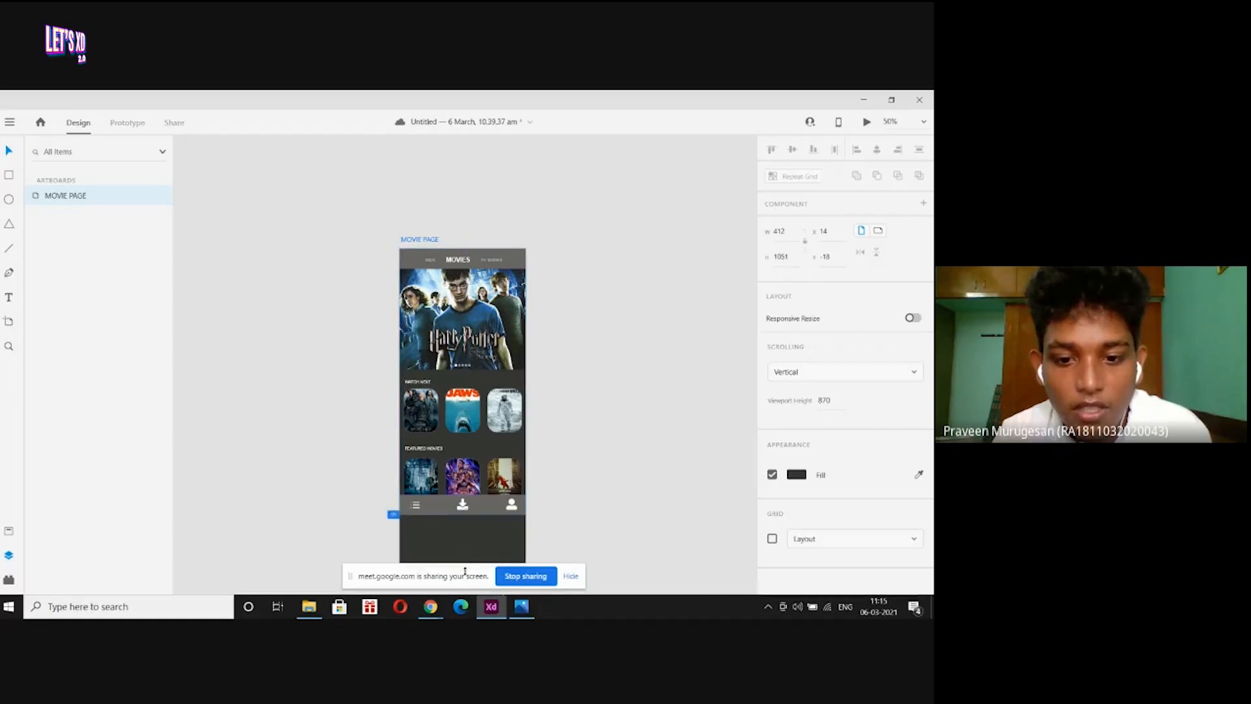
scroll(489, 541, down, 2)
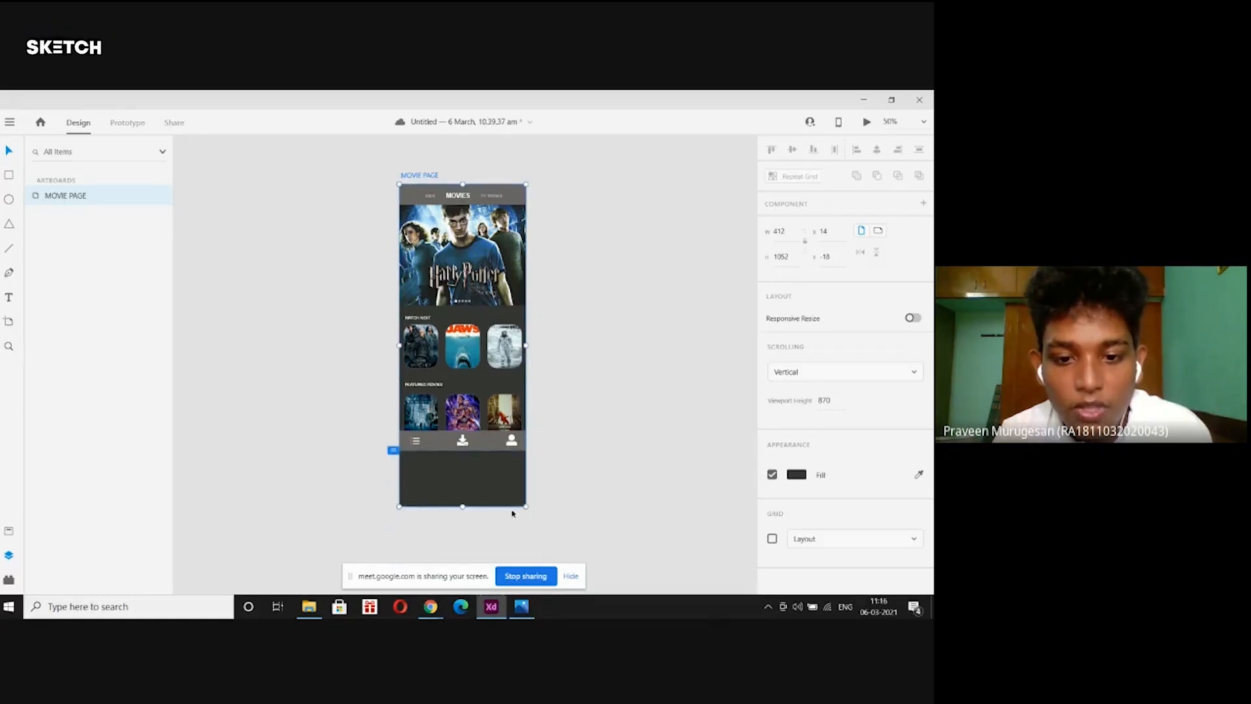
click(464, 511)
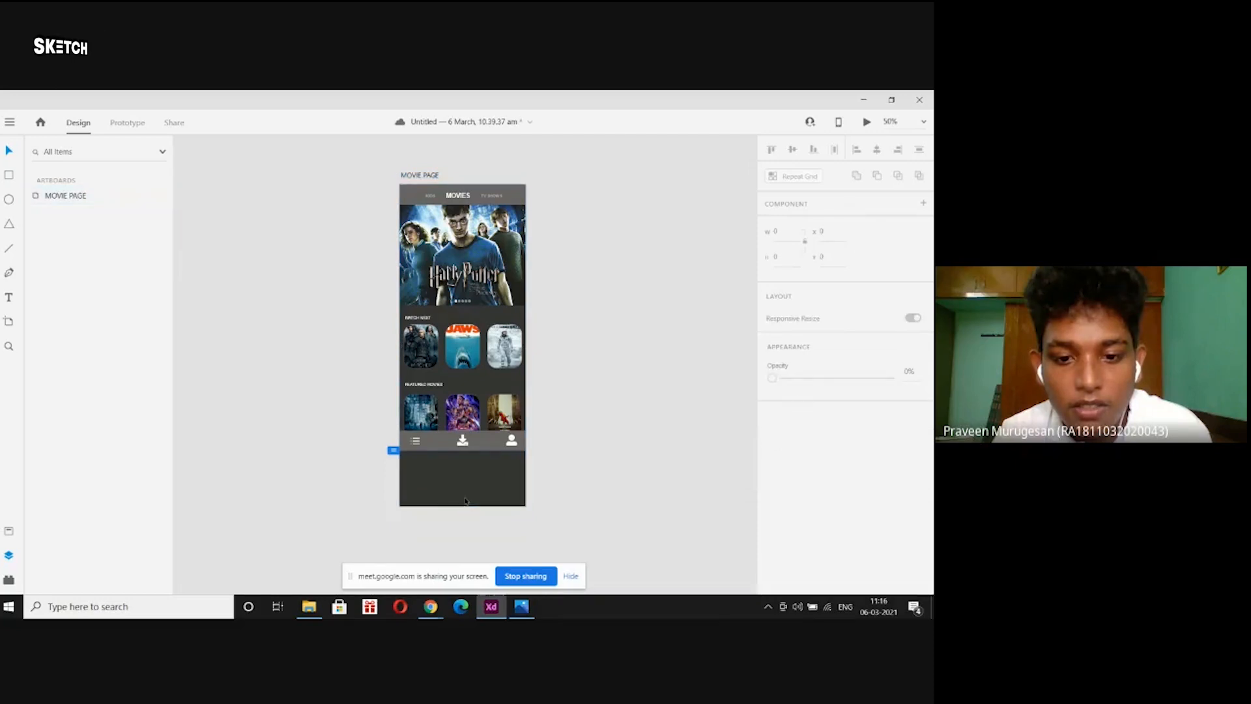
click(414, 176)
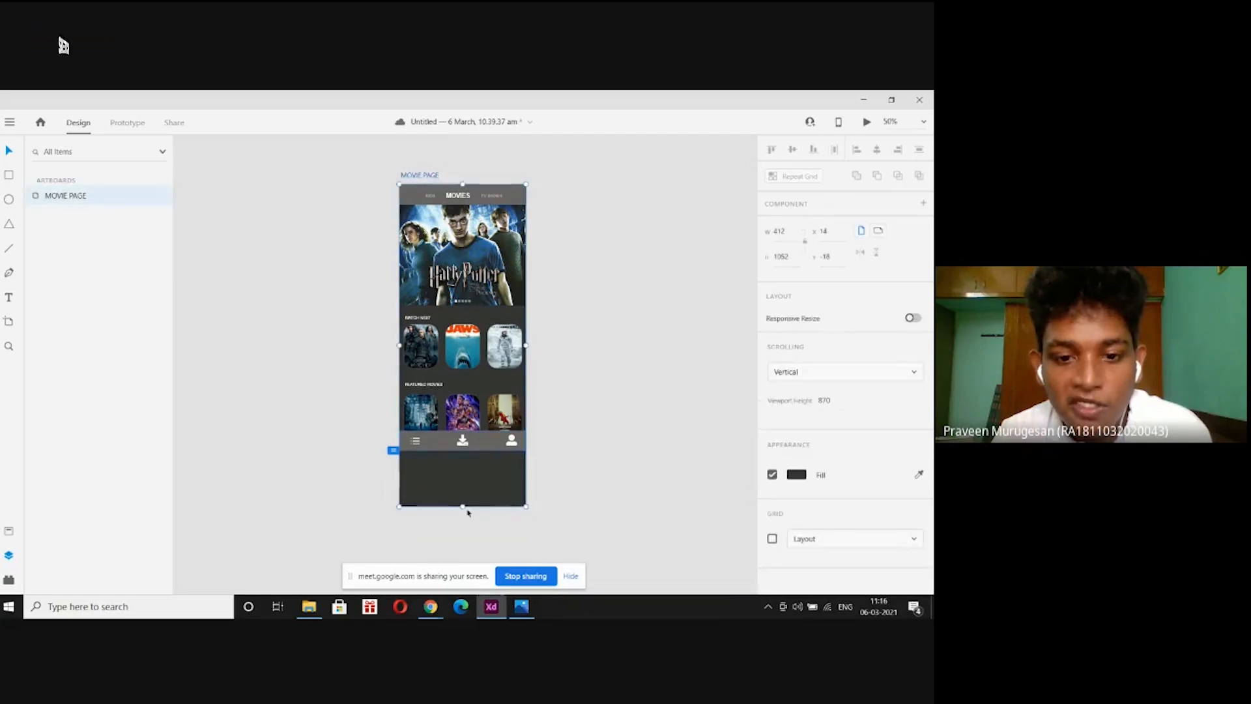
drag(463, 508, 463, 514)
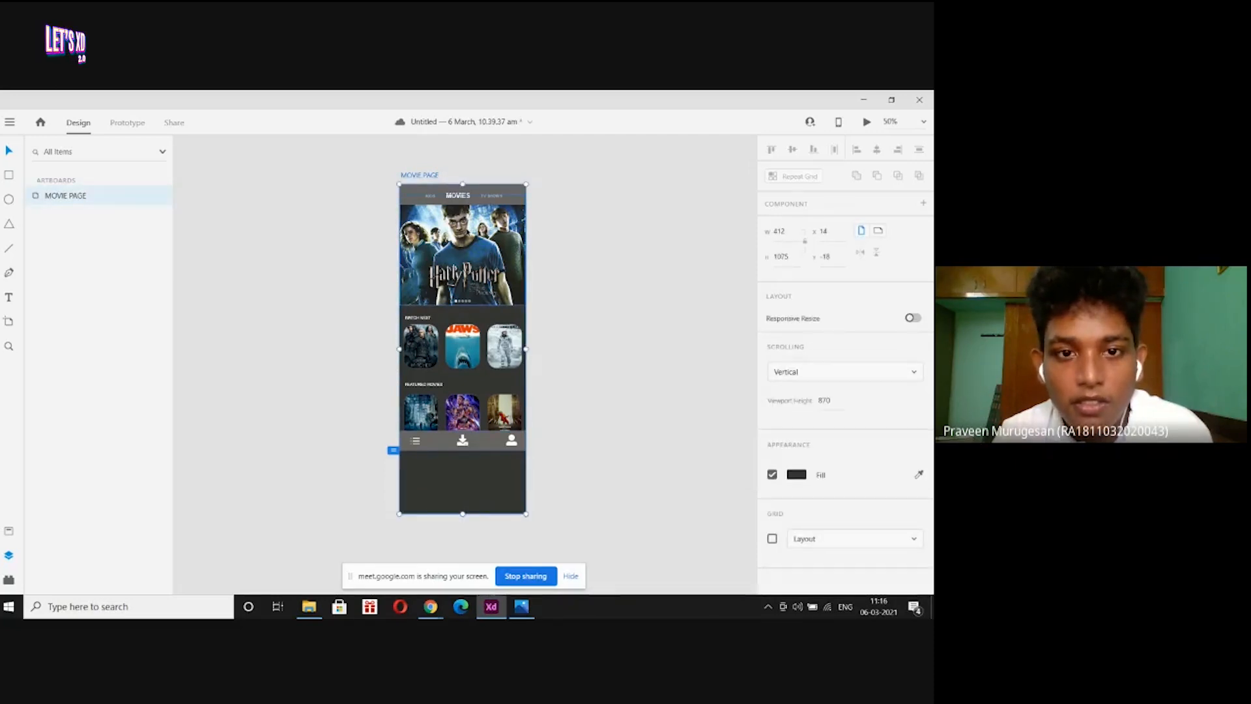
click(440, 137)
click(433, 176)
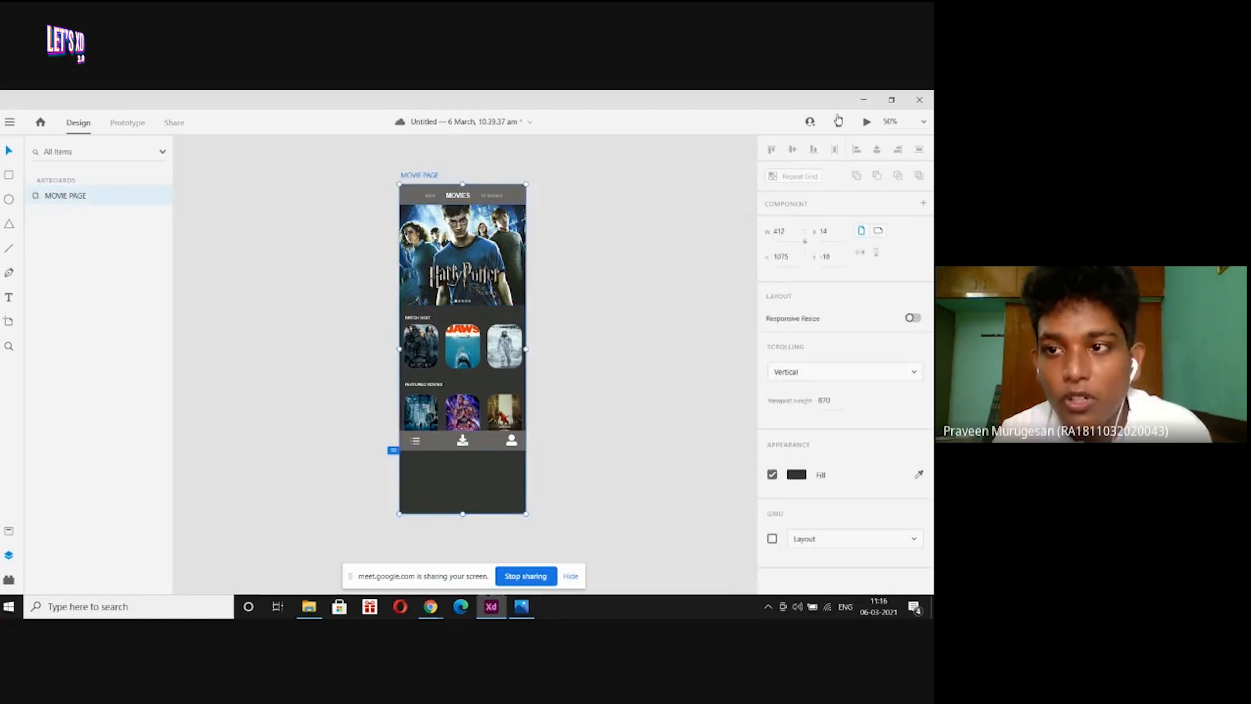
click(867, 124)
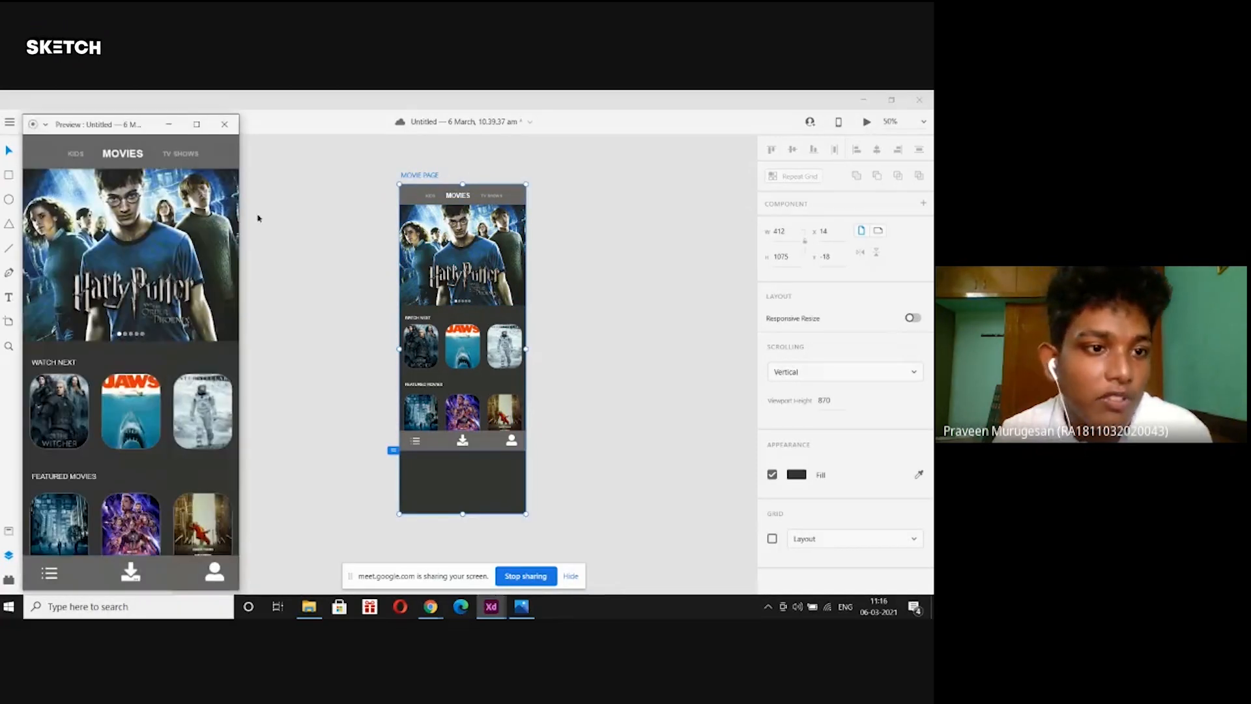
scroll(186, 251, down, 2)
scroll(186, 251, down, 1)
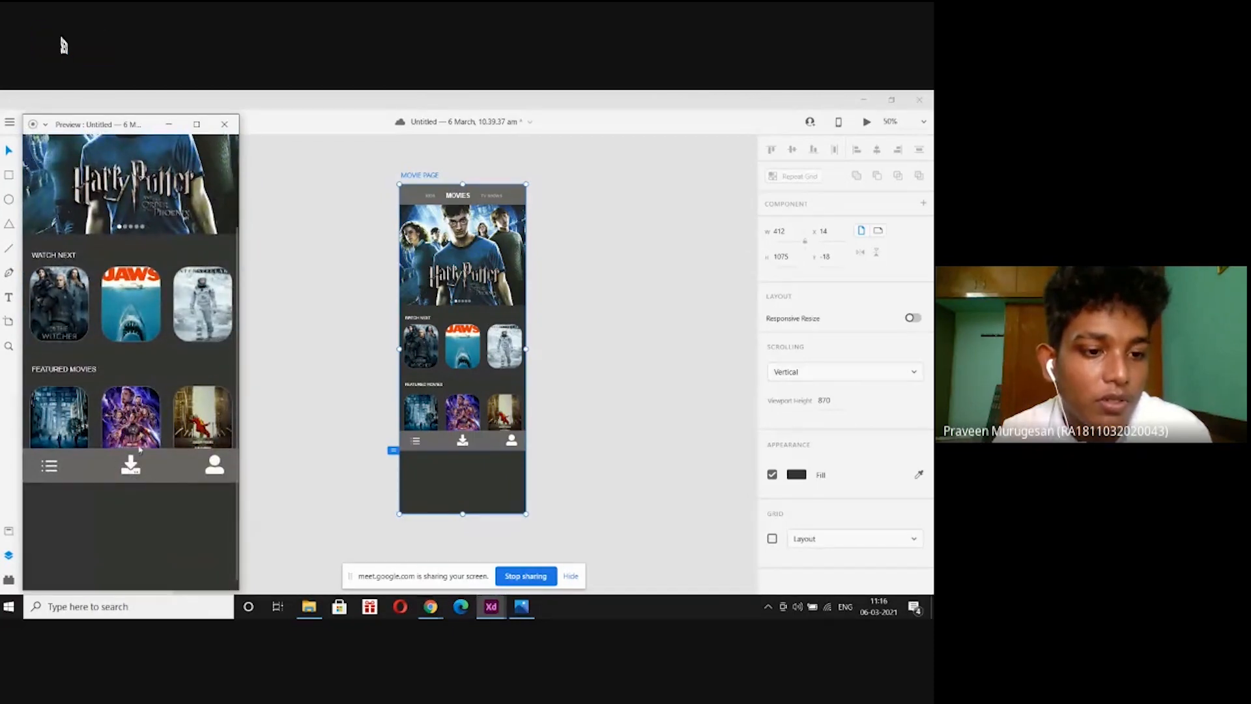
scroll(139, 449, up, 3)
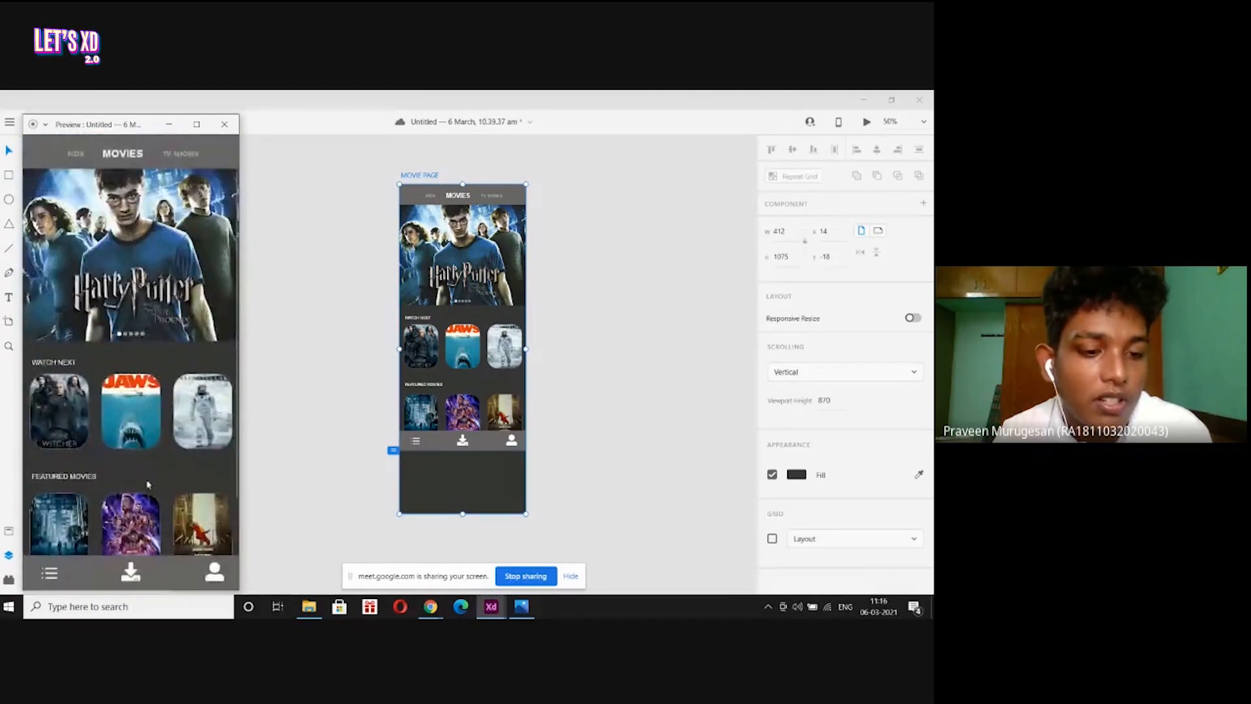
scroll(153, 573, down, 2)
scroll(138, 546, up, 2)
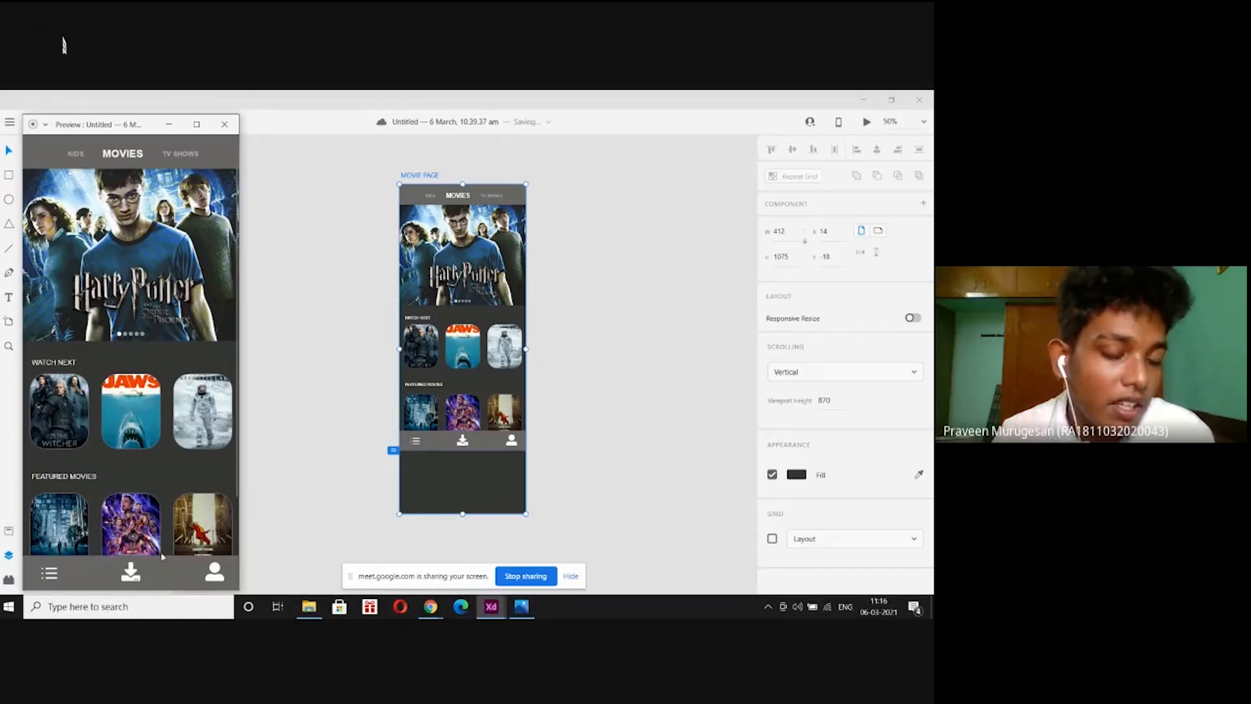
scroll(168, 303, down, 2)
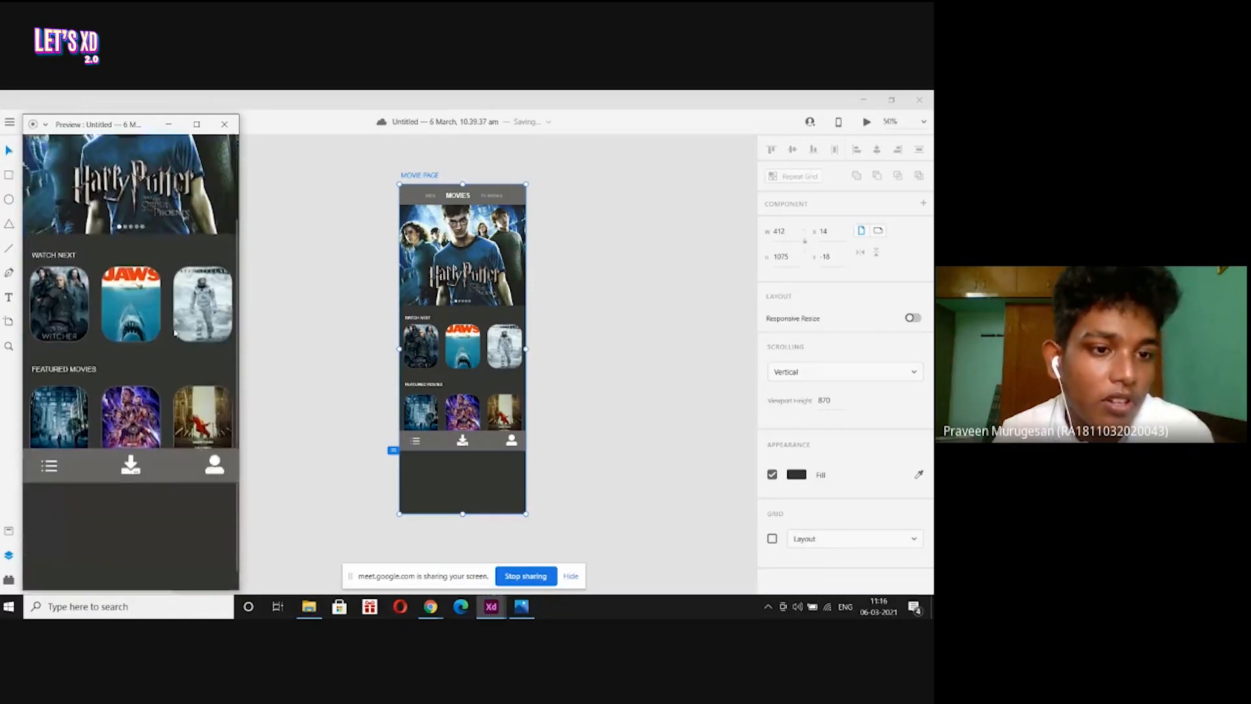
scroll(168, 303, up, 2)
click(225, 123)
click(321, 307)
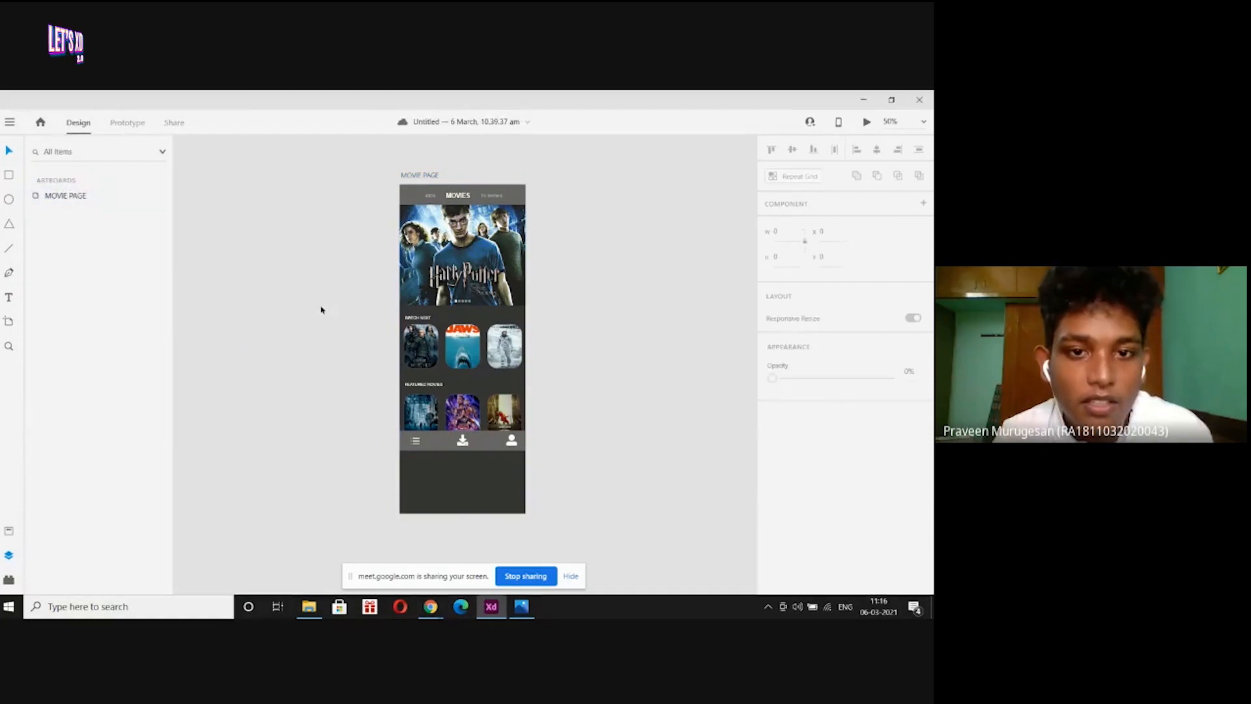
Multi-select the tab bar's list, download and user icons, leaving out the bar rectangle.
click(447, 441)
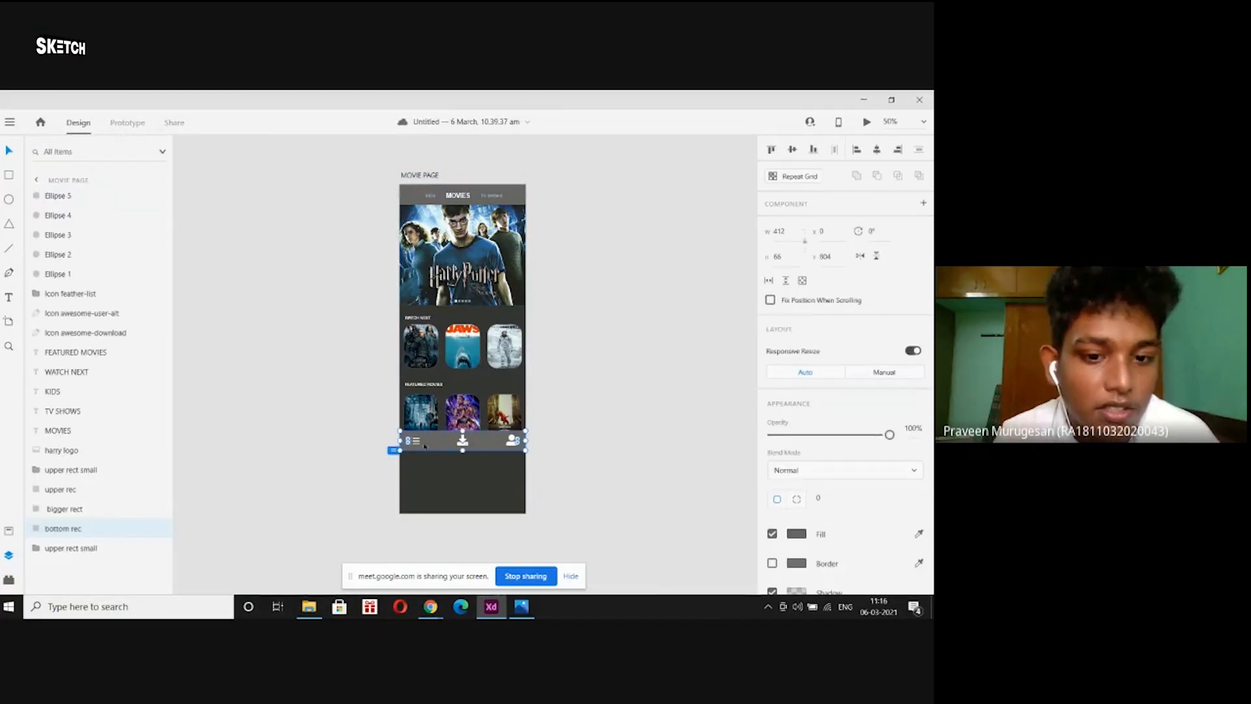
click(416, 442)
click(375, 427)
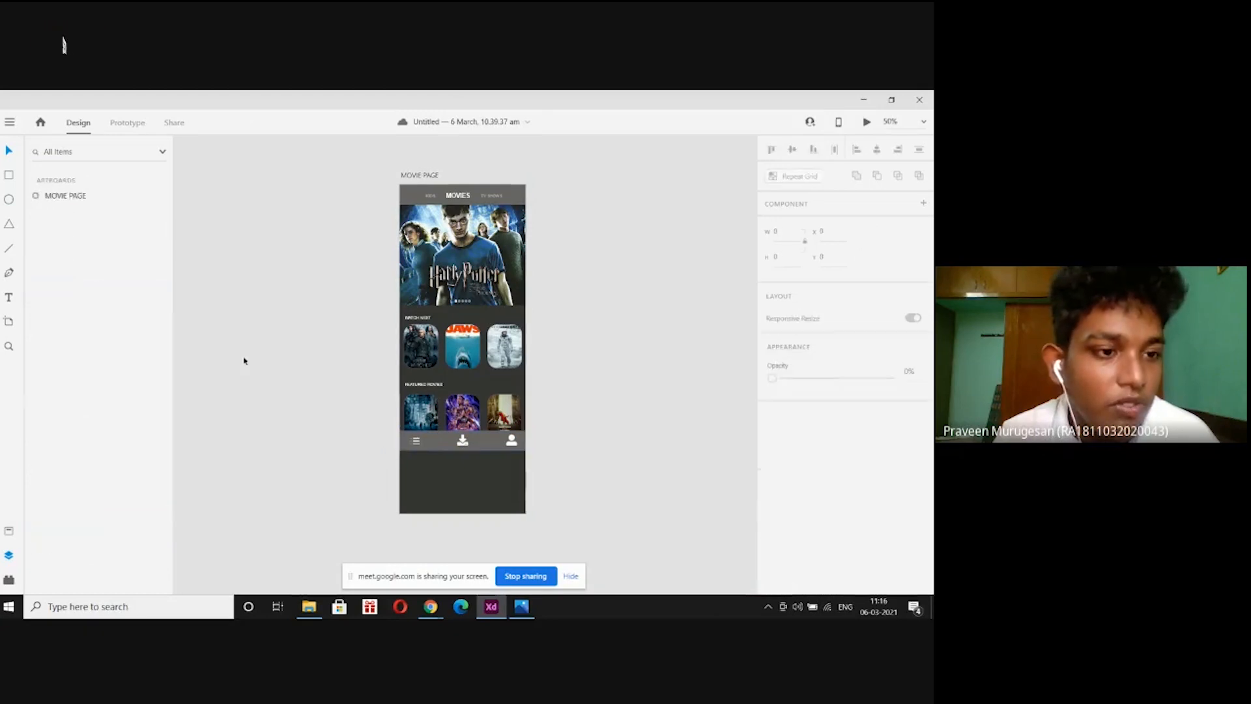
click(36, 198)
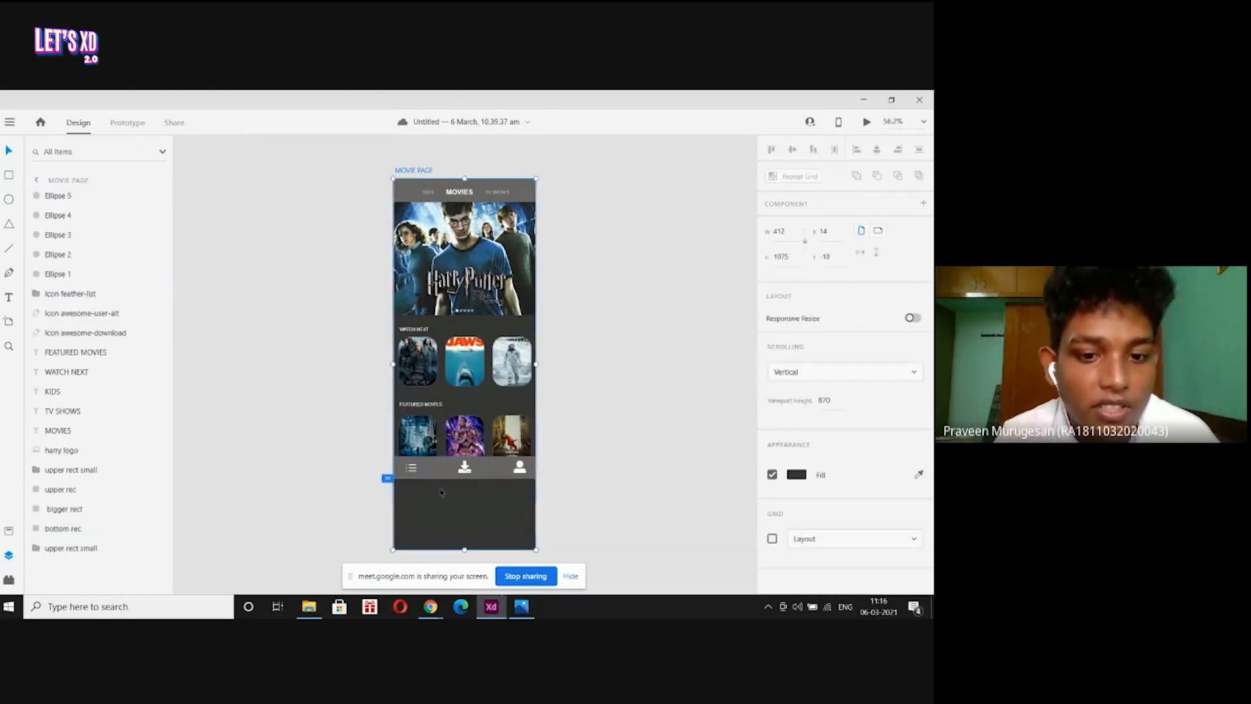
click(411, 468)
shift+click(467, 471)
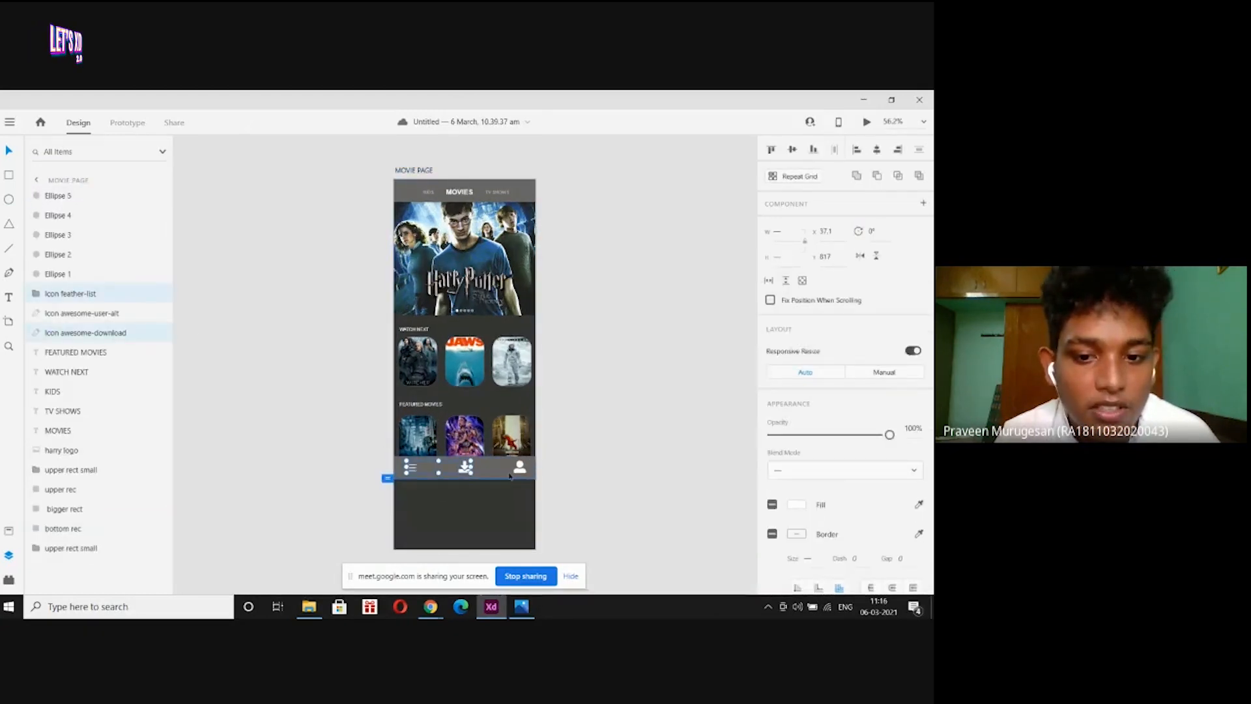
shift+click(521, 470)
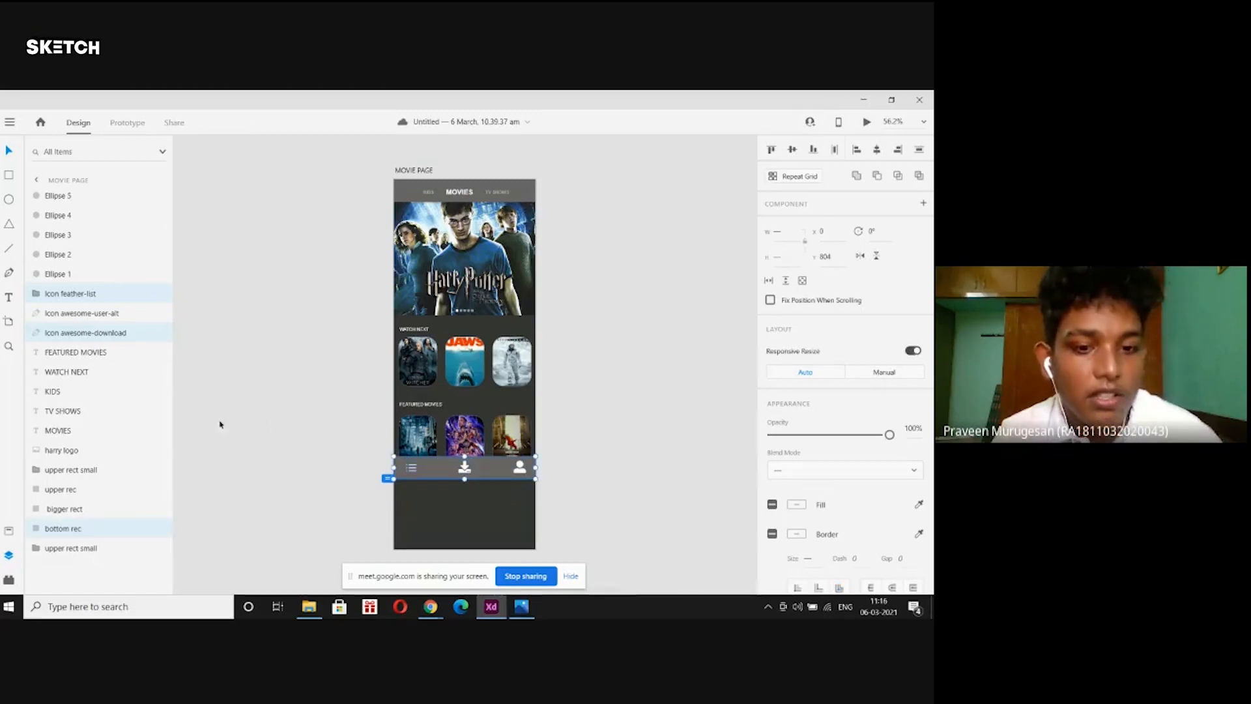
click(366, 454)
click(410, 471)
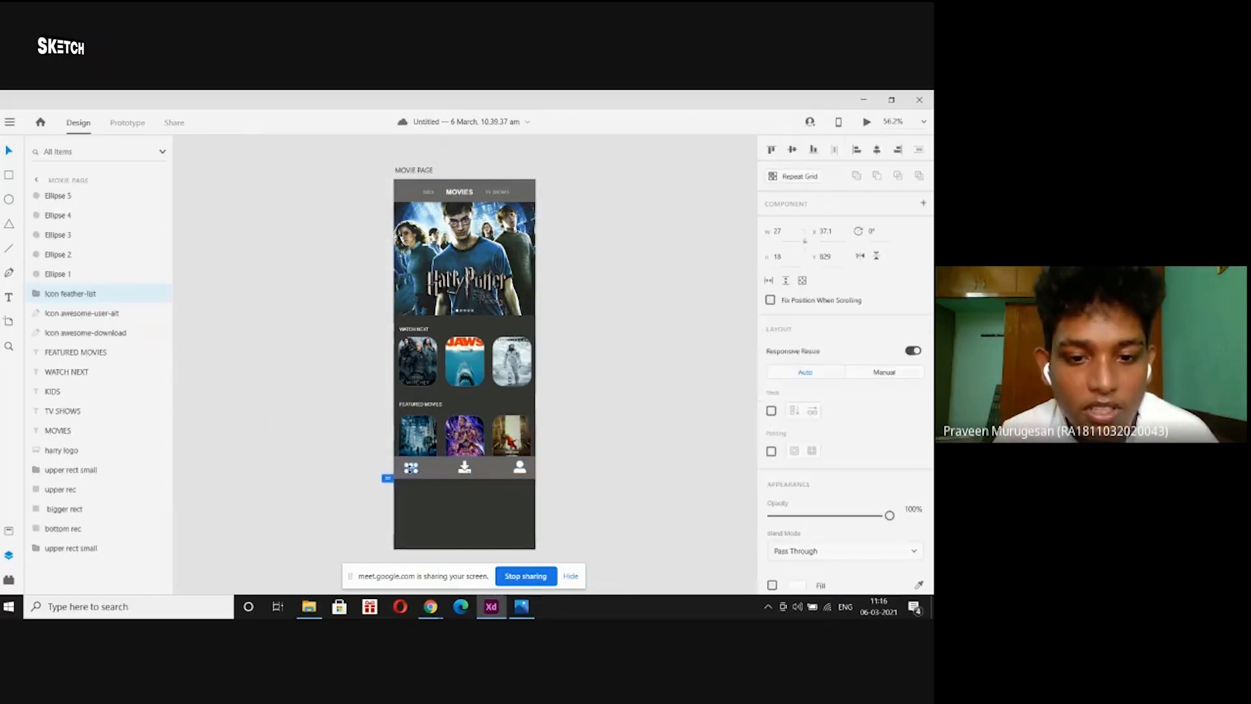
shift+click(465, 468)
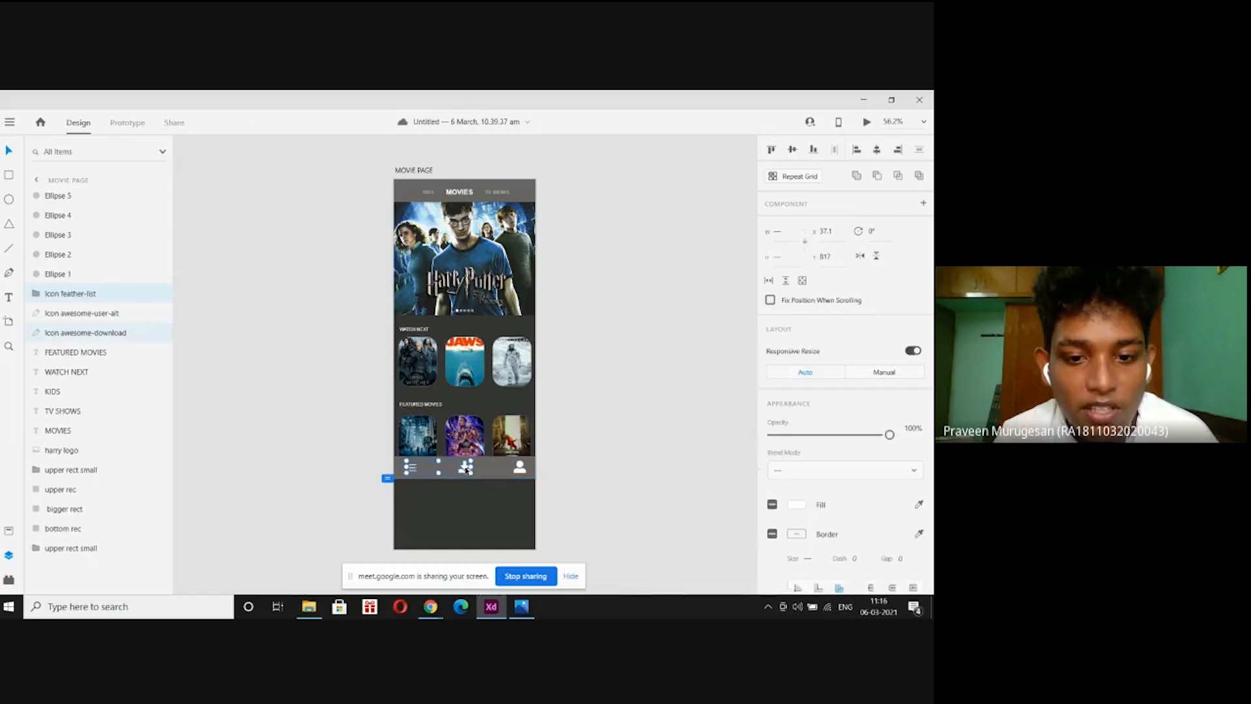
shift+click(519, 468)
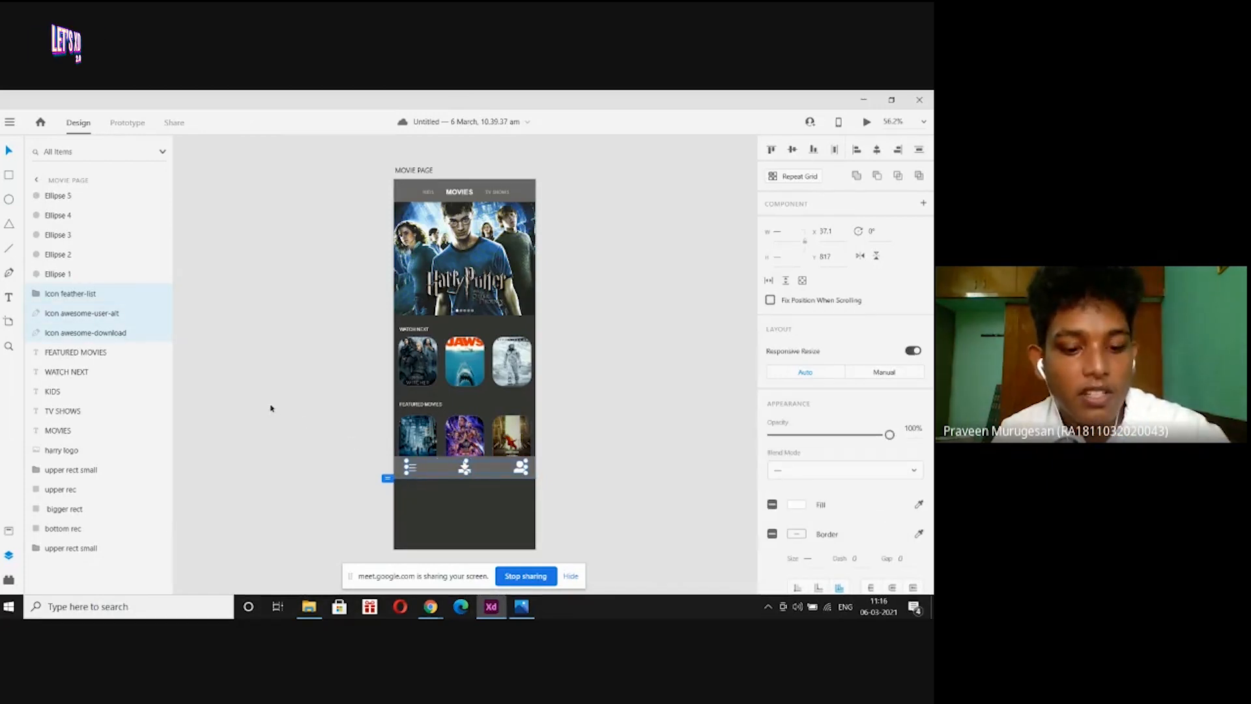
Group the three selected tab bar icons and name the group 'icons'.
right_click(105, 317)
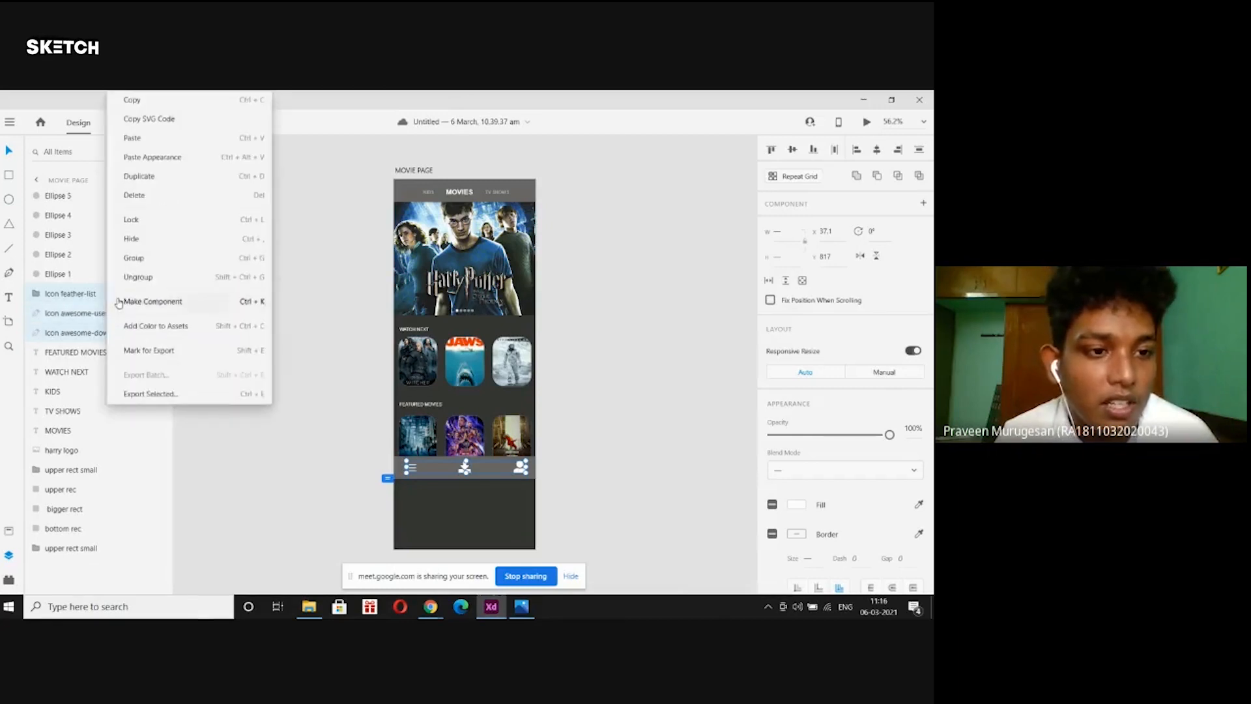
click(142, 255)
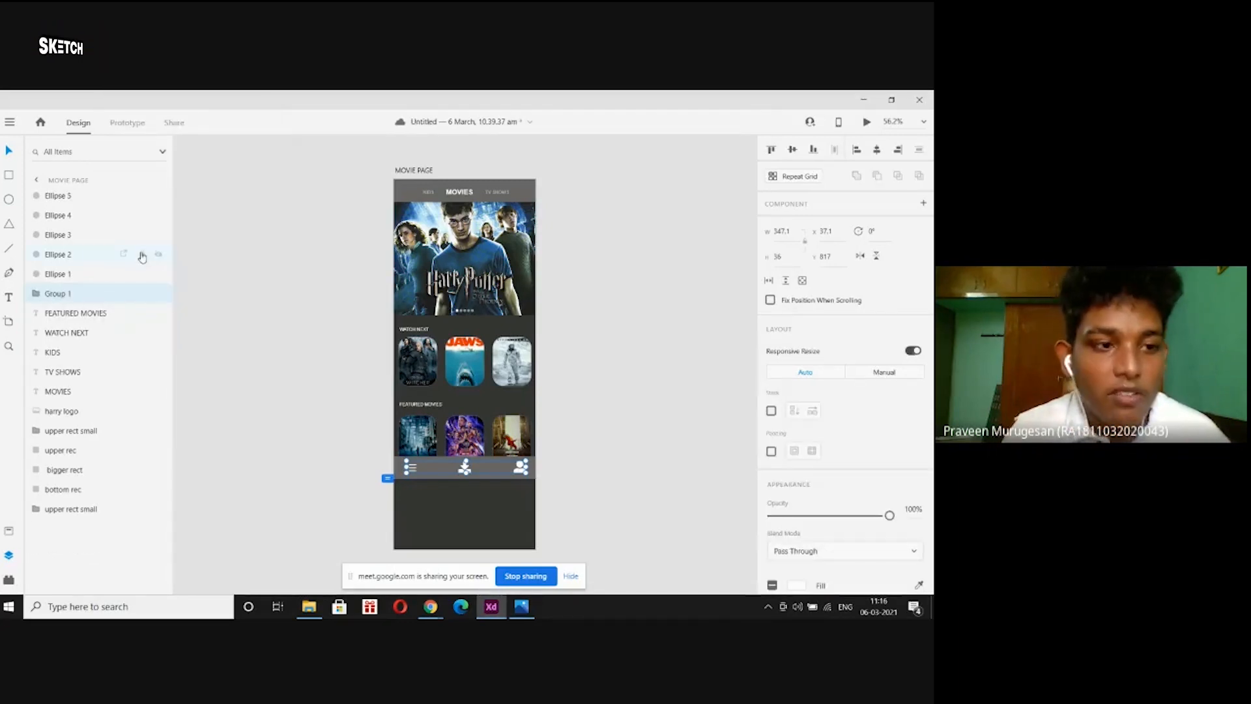
double_click(69, 294)
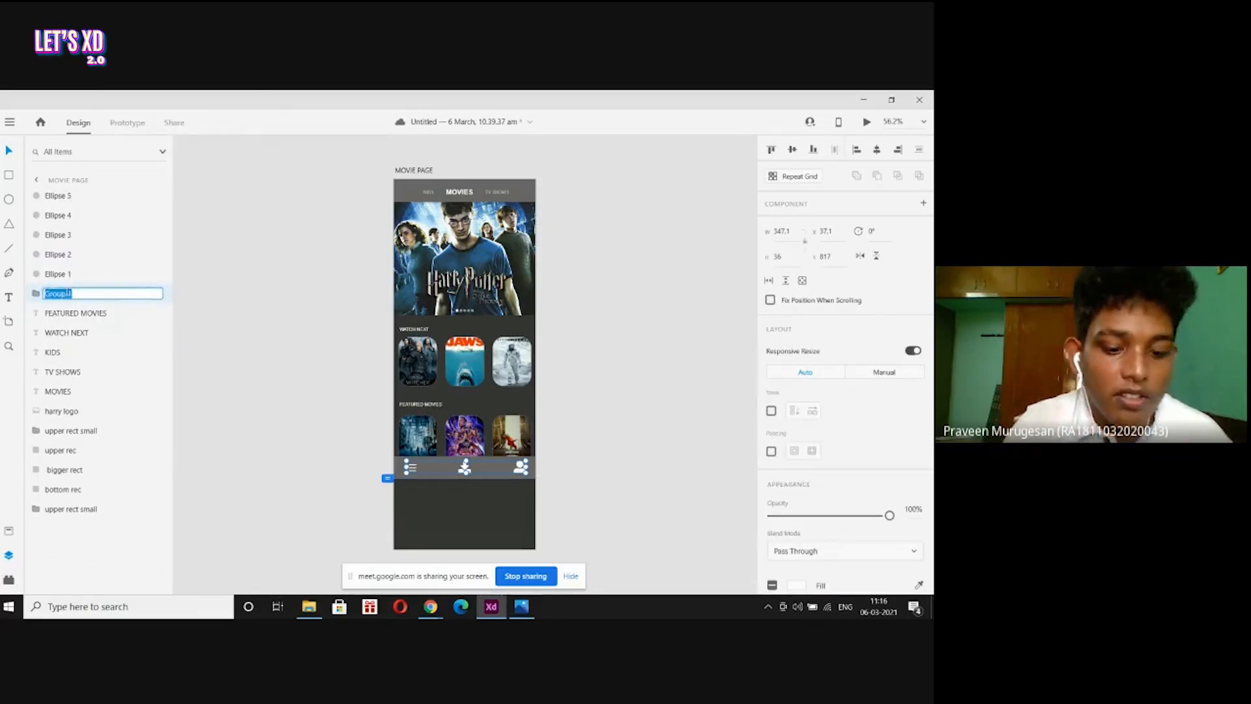
text(icons)
key(Return)
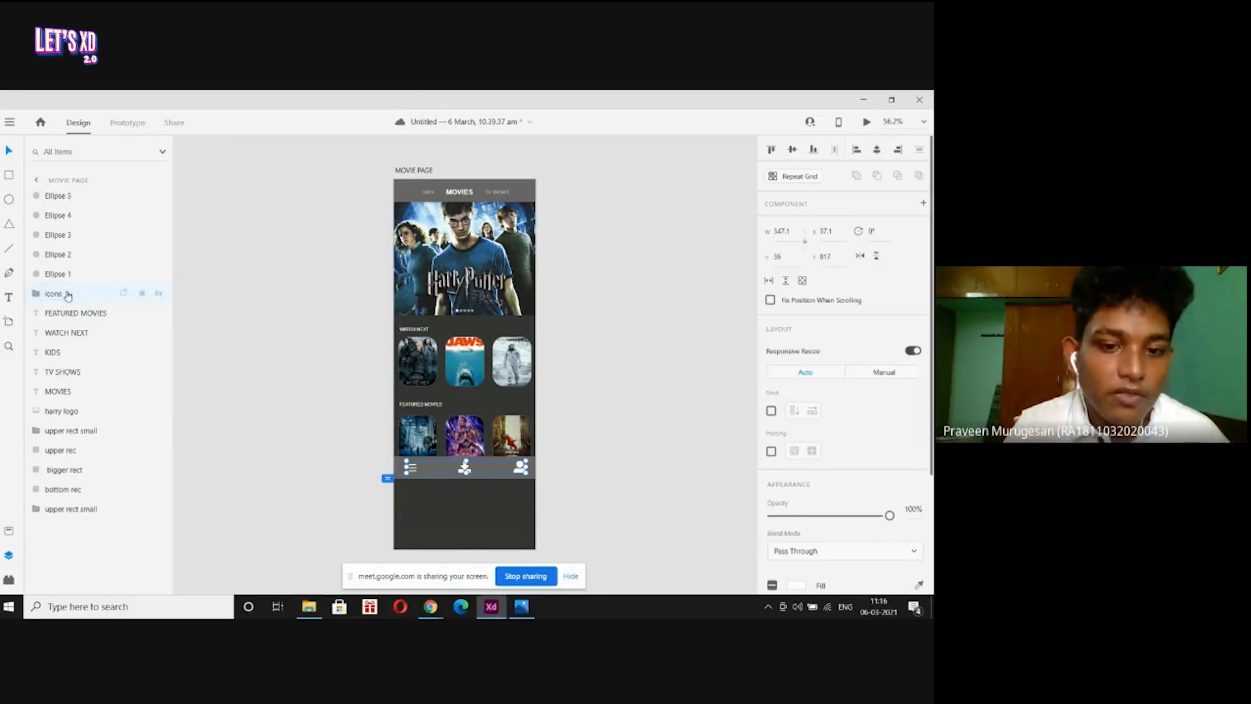
Group the bottom bar background with the icons group using Ctrl+G.
click(152, 345)
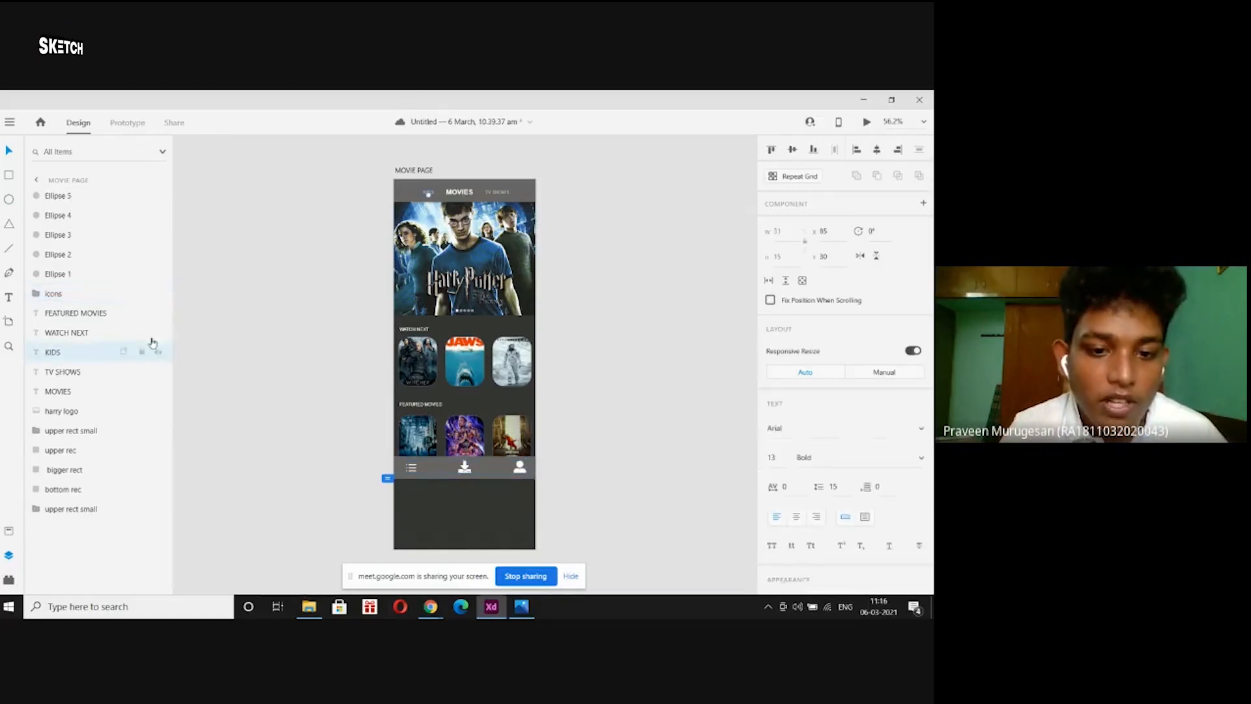
click(400, 469)
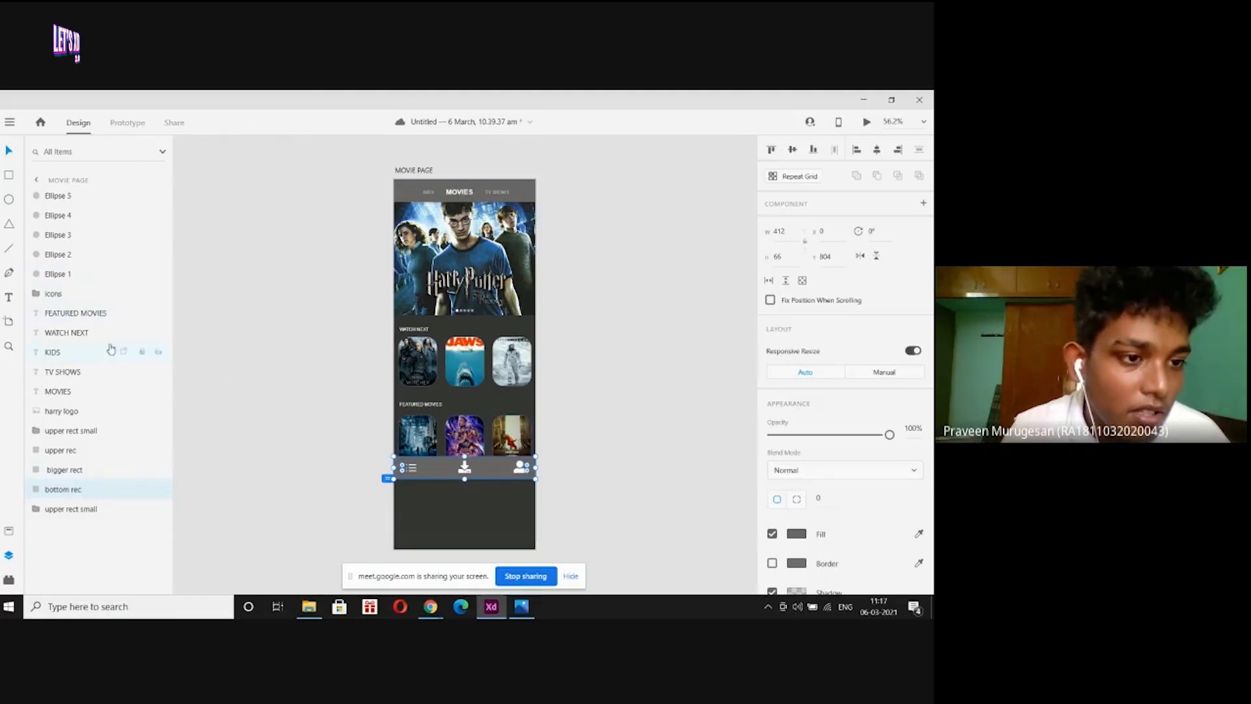
shift+click(94, 298)
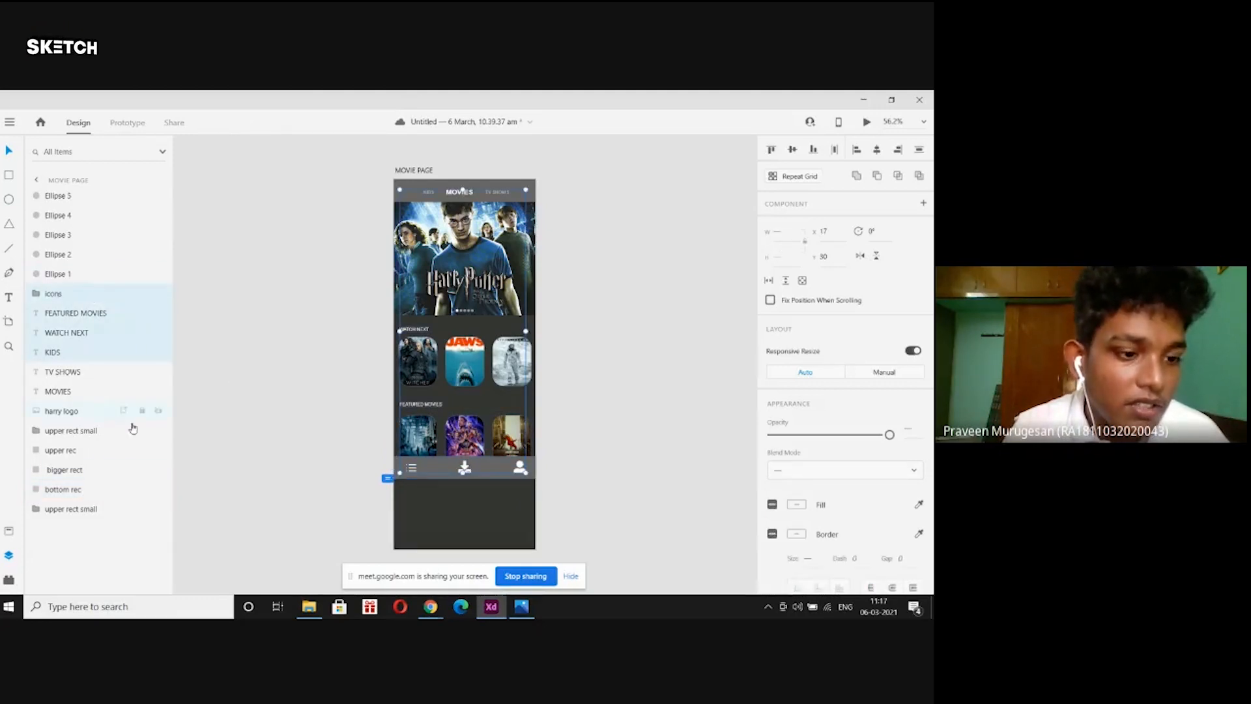
click(308, 494)
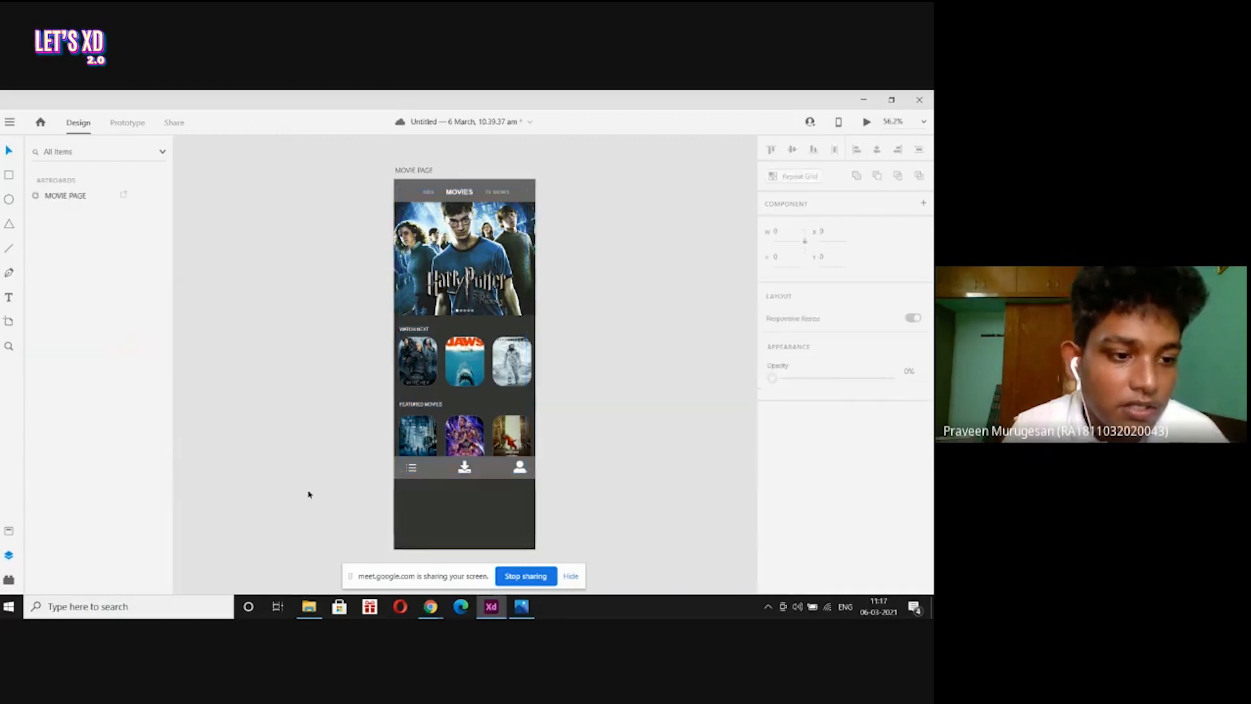
click(395, 473)
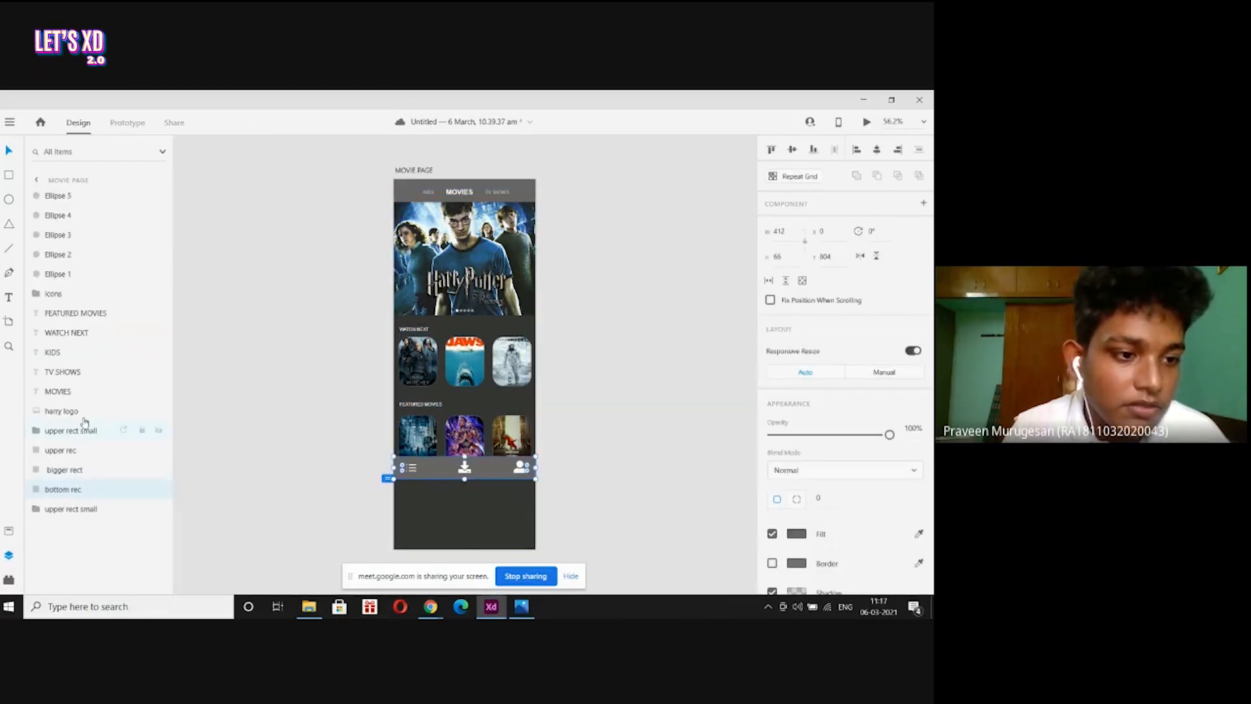
ctrl+click(79, 296)
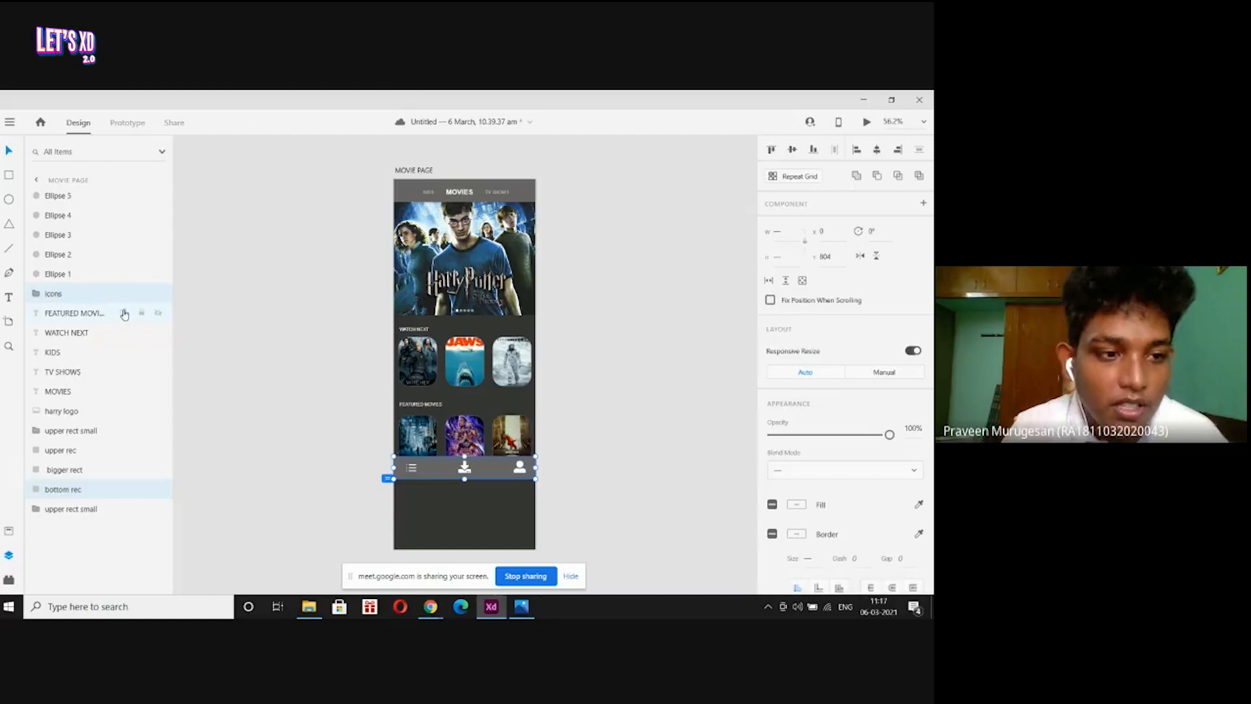
key(ctrl+g)
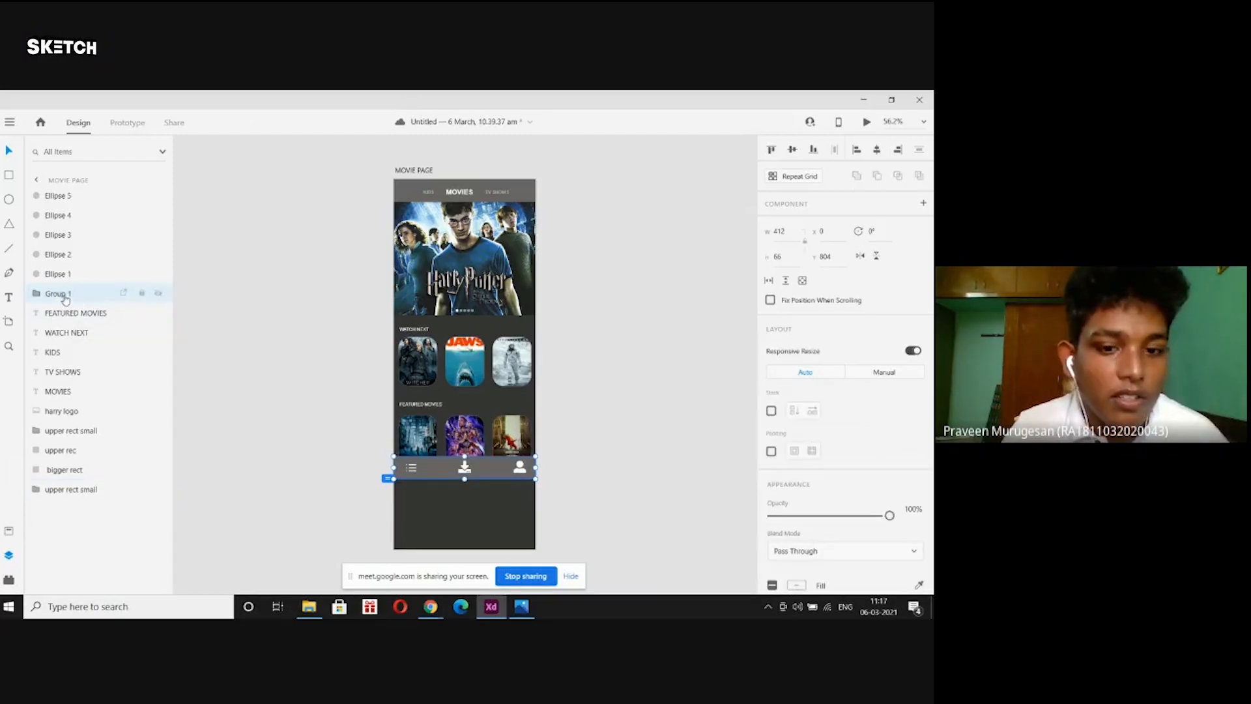
Try moving the nav bar group off the artboard, then undo to return it to the bottom.
drag(423, 475, 282, 352)
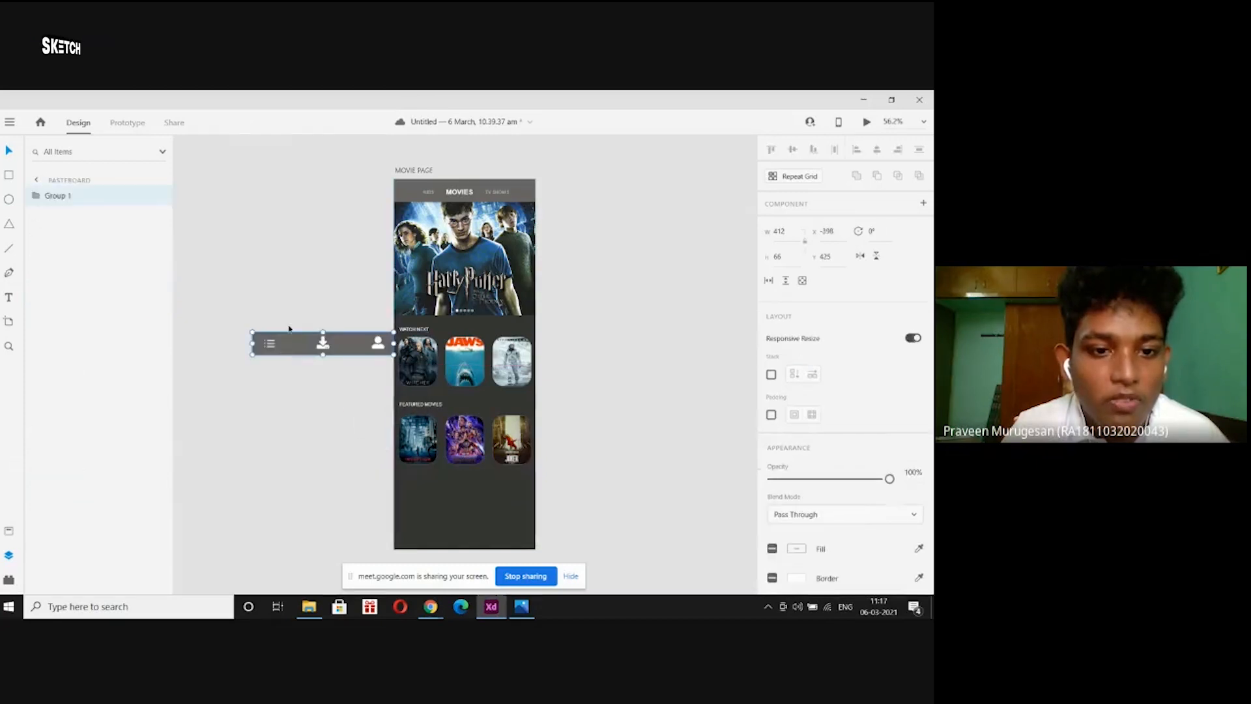
drag(360, 358, 606, 363)
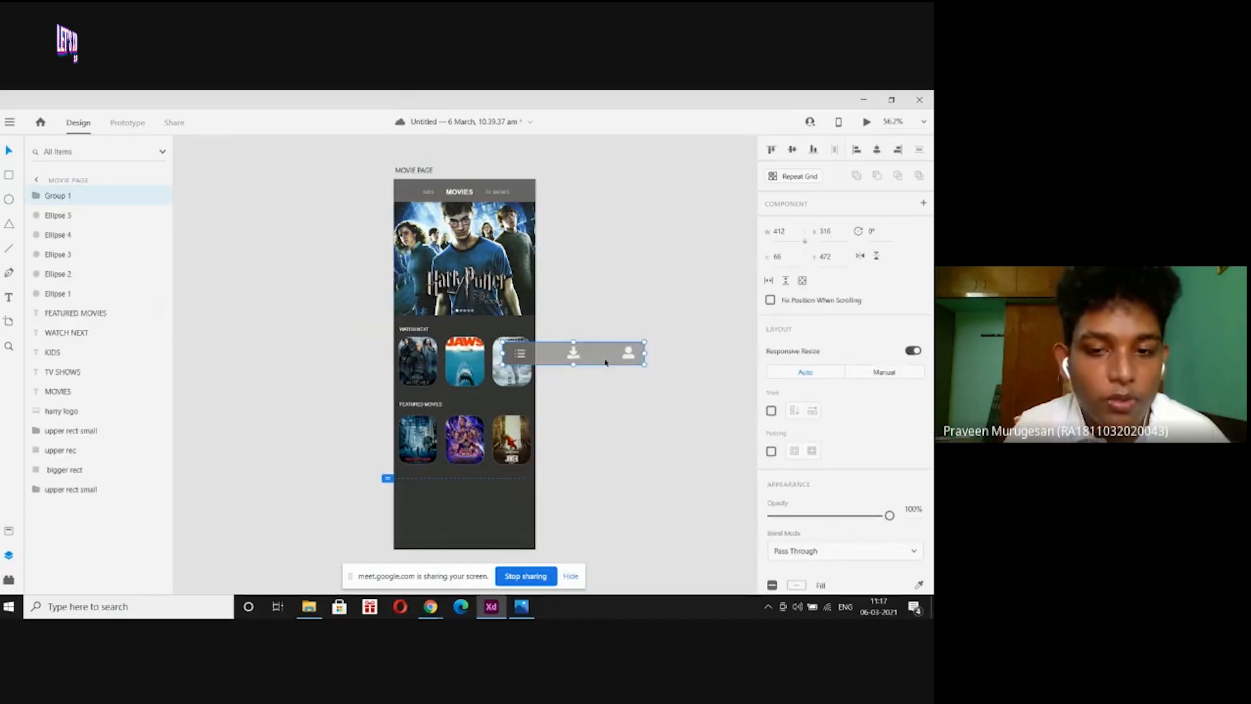
key(ctrl+z)
key(ctrl+z)
key(ctrl+z)
key(ctrl+z)
key(ctrl+z)
key(ctrl+z)
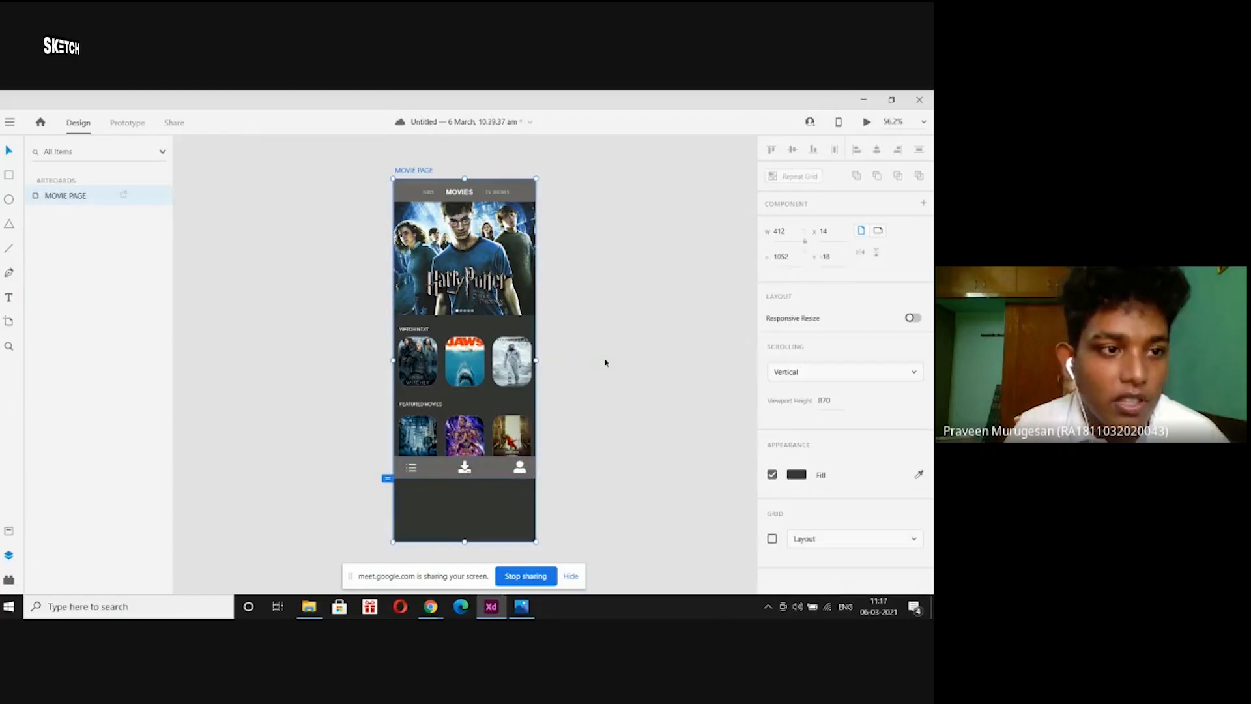
Group the list, download and user icons again and name the group 'icon'.
click(520, 466)
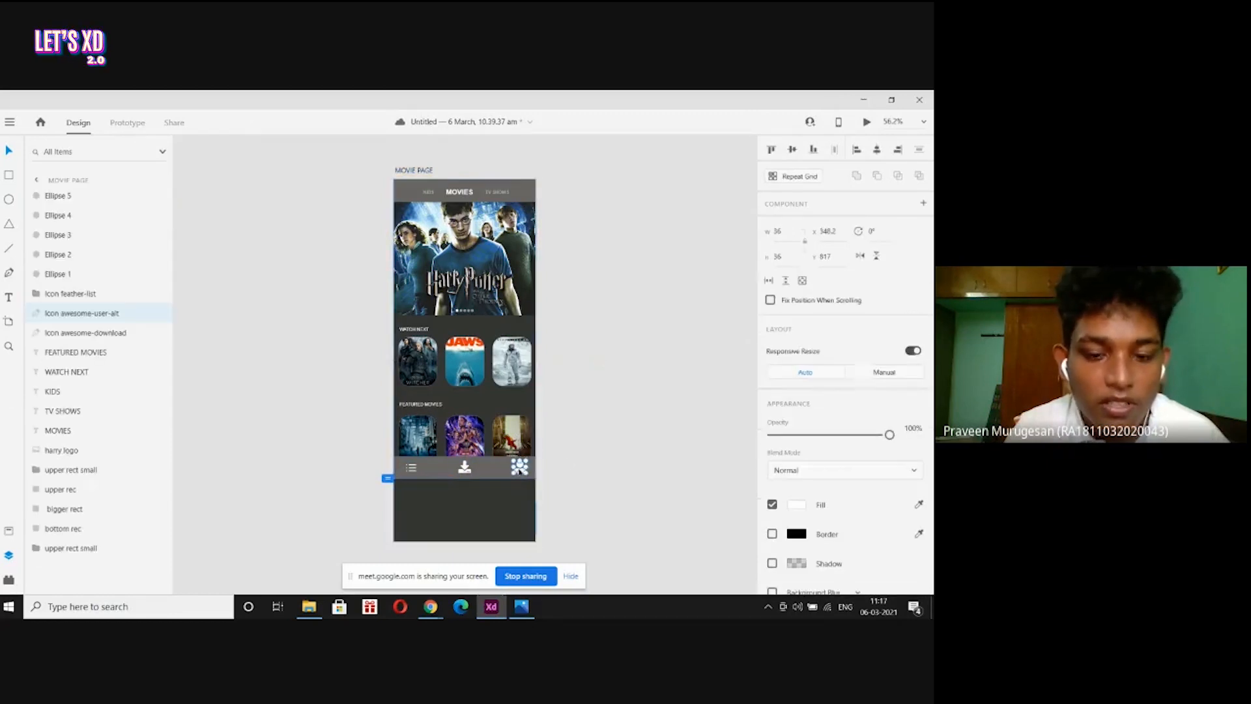
click(359, 480)
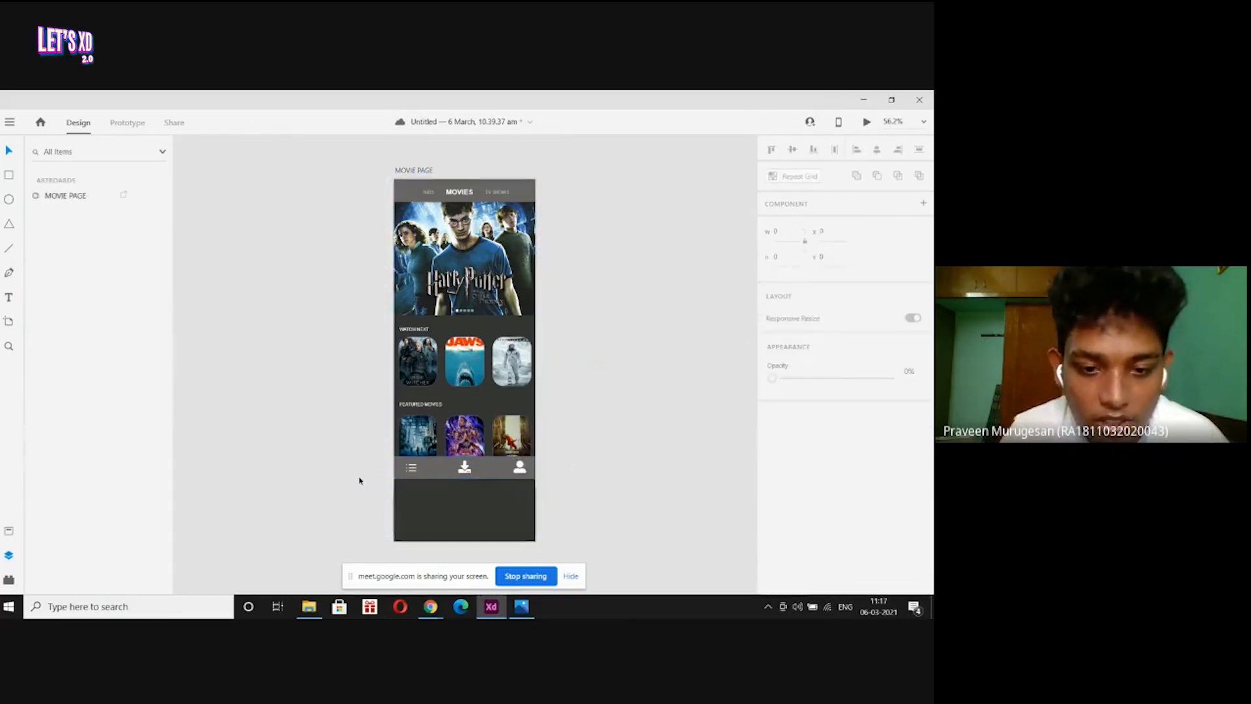
click(417, 470)
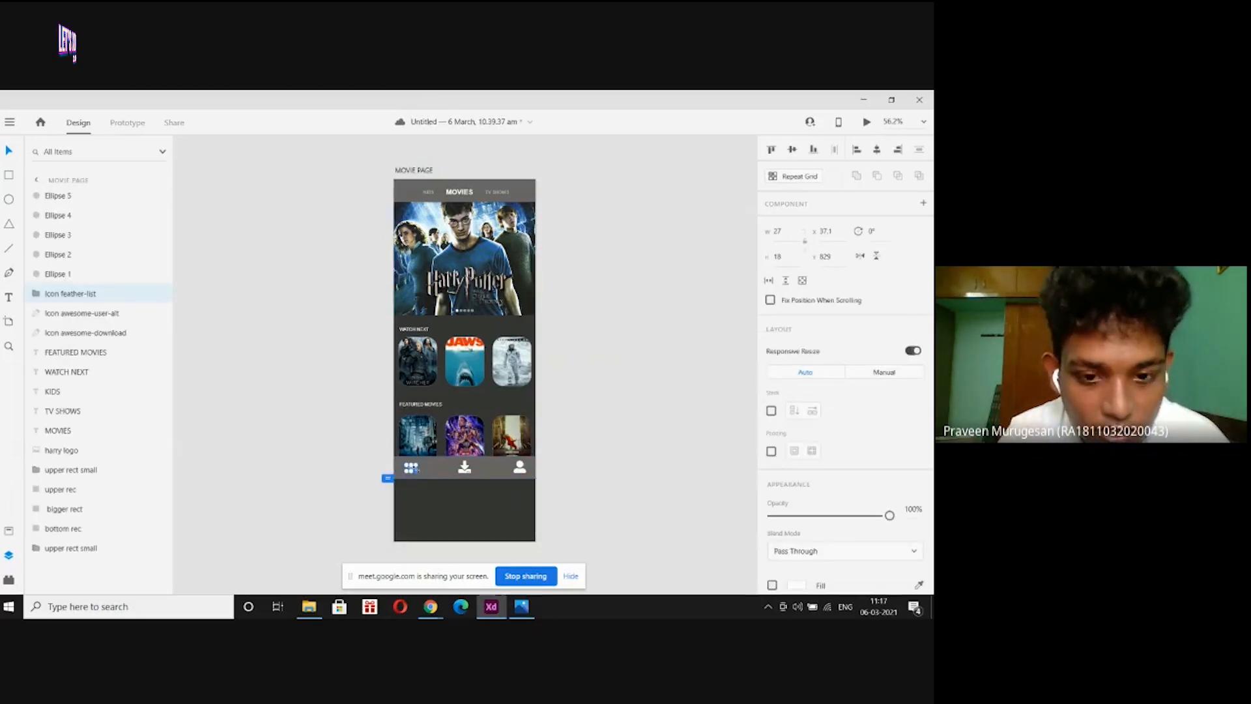
shift+click(465, 469)
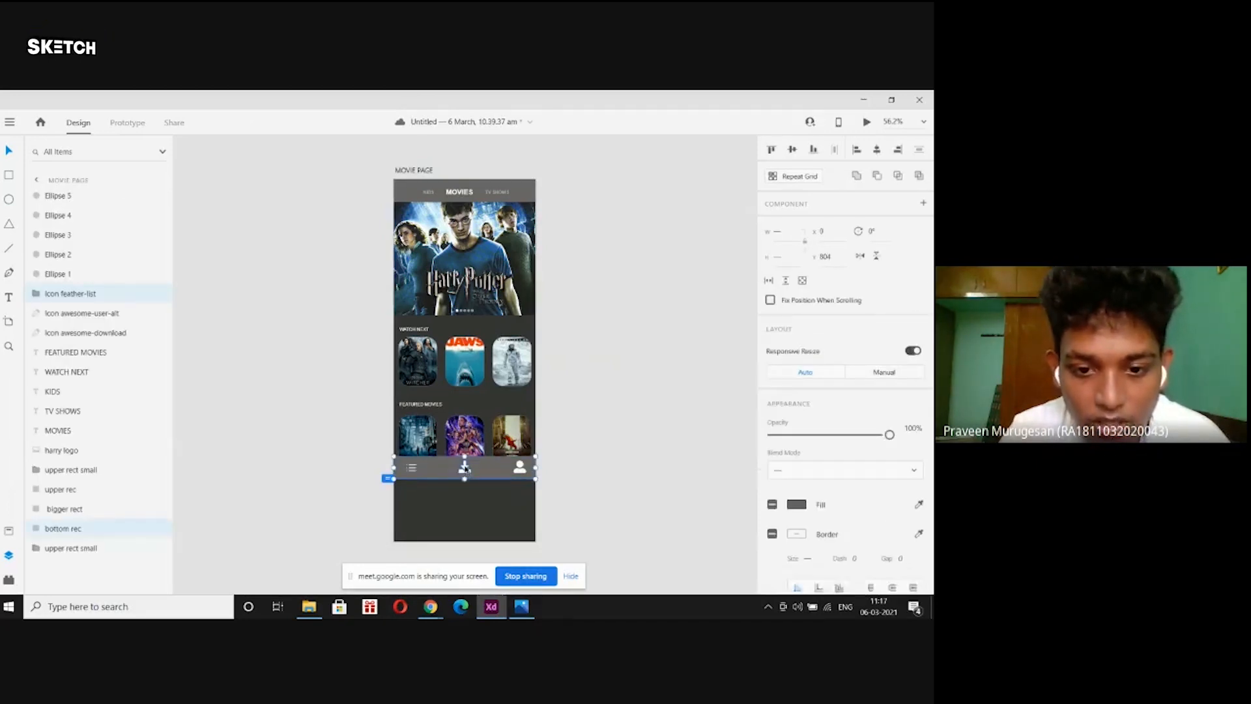
key(ctrl+z)
key(ctrl+z)
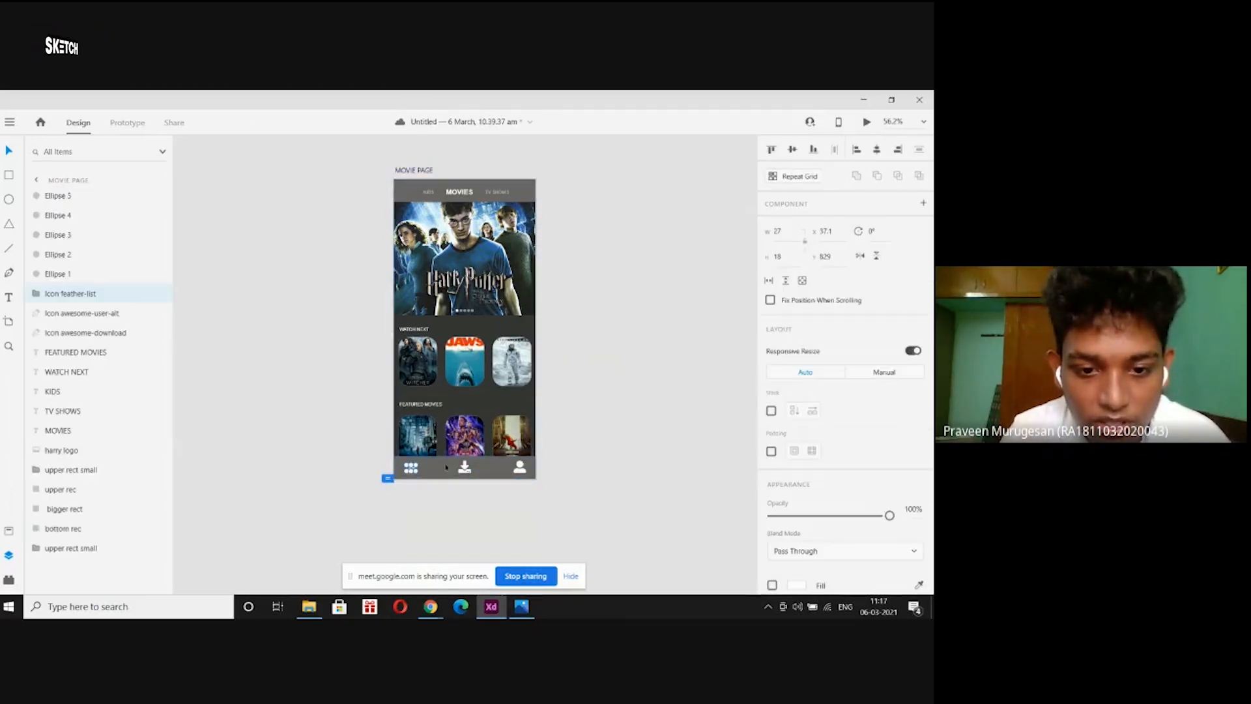
shift+click(465, 469)
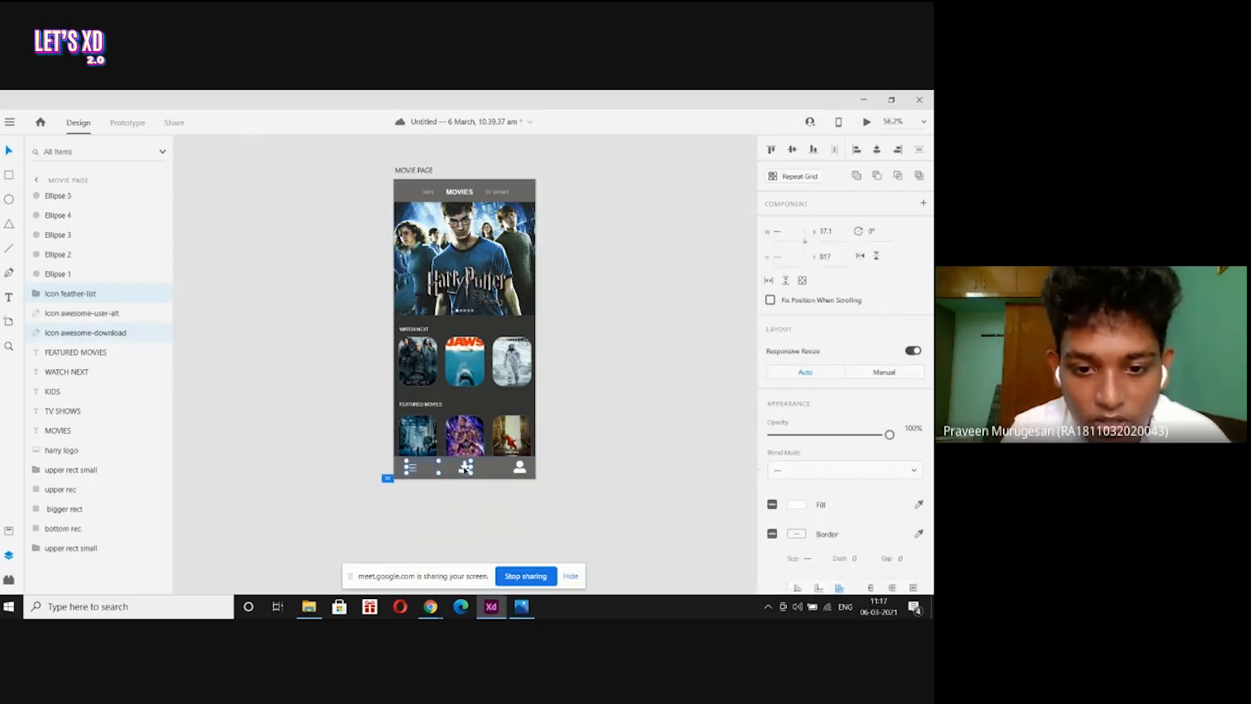
shift+click(519, 466)
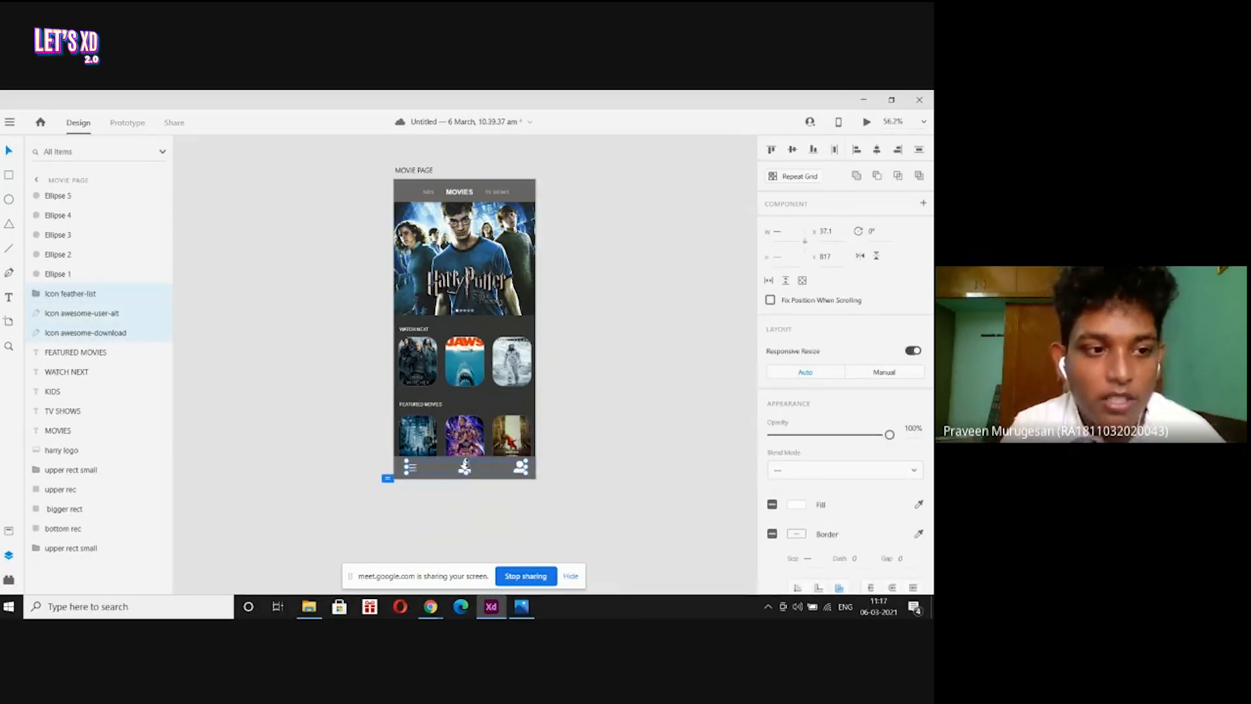
key(ctrl+g)
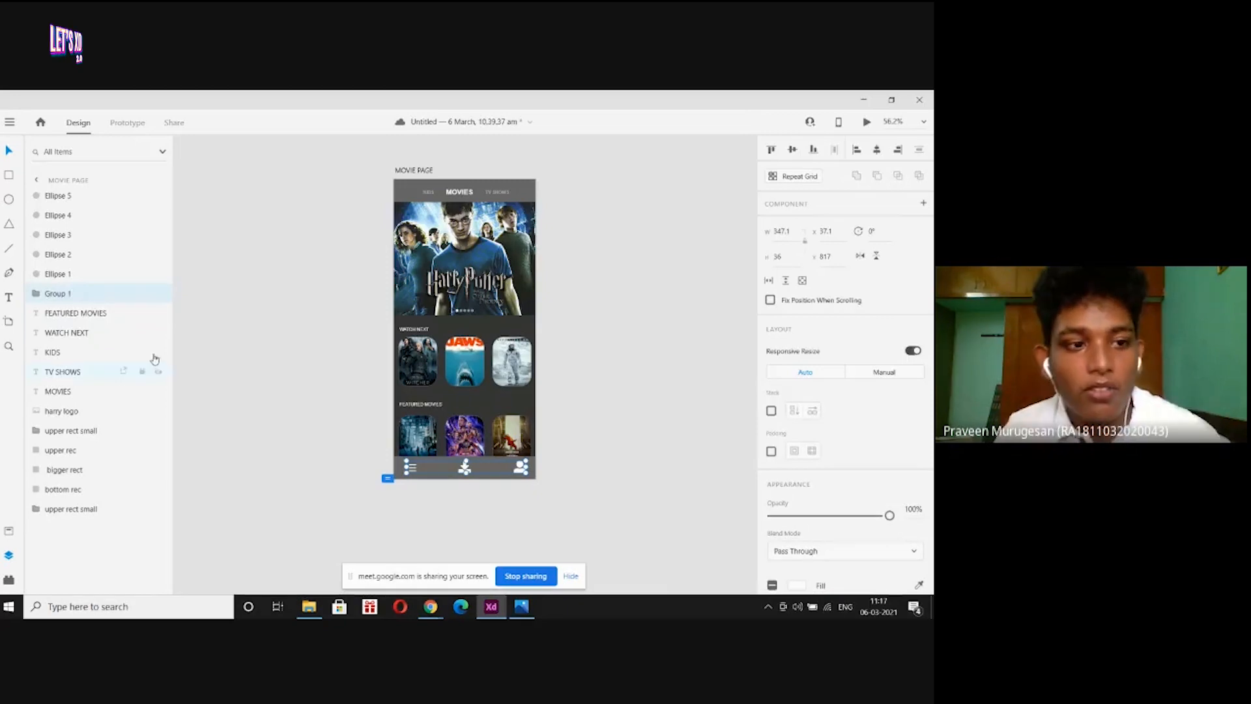
double_click(139, 293)
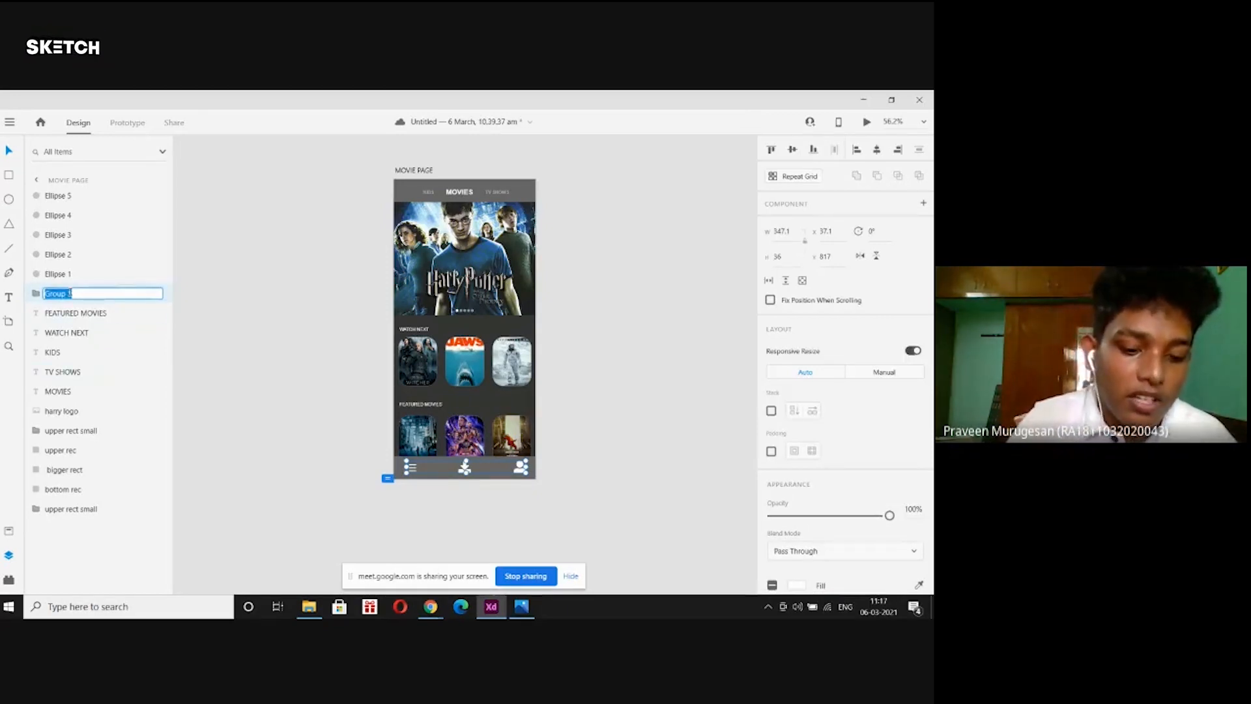
text(icons)
click(225, 279)
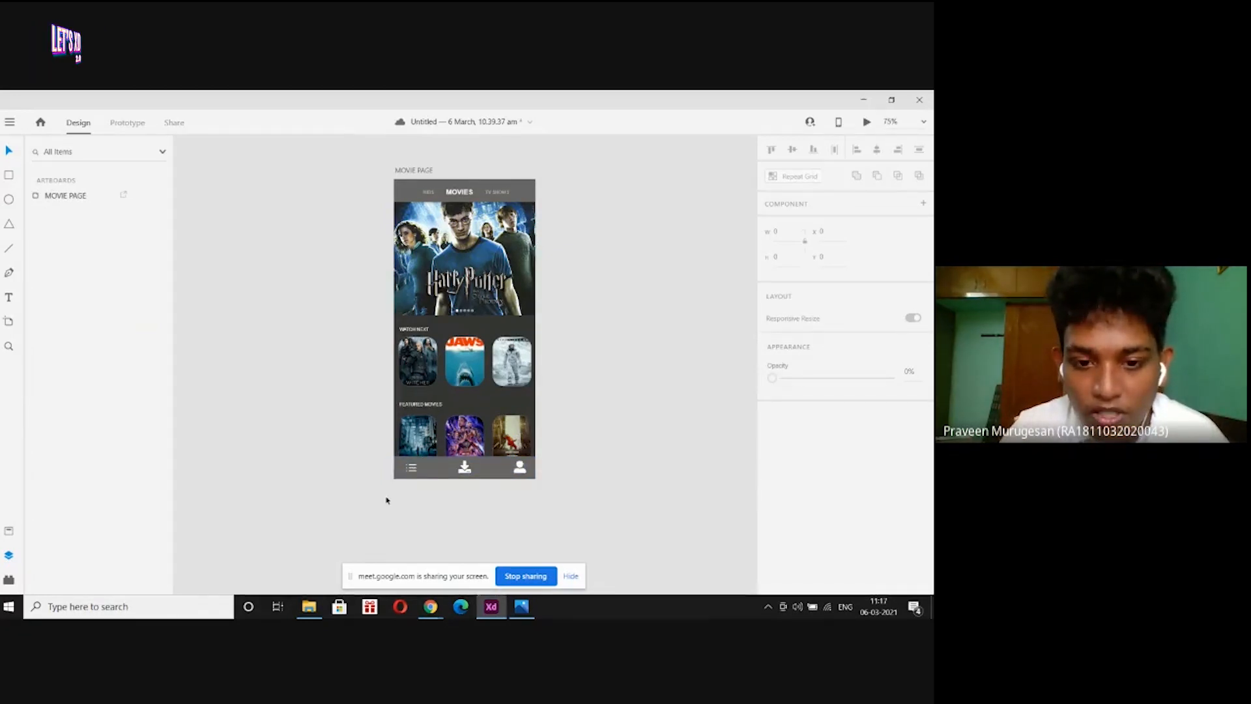
Group the icons with the bar background into Group 1, 412 by 66.
key(ctrl+equal)
scroll(375, 505, down, 2)
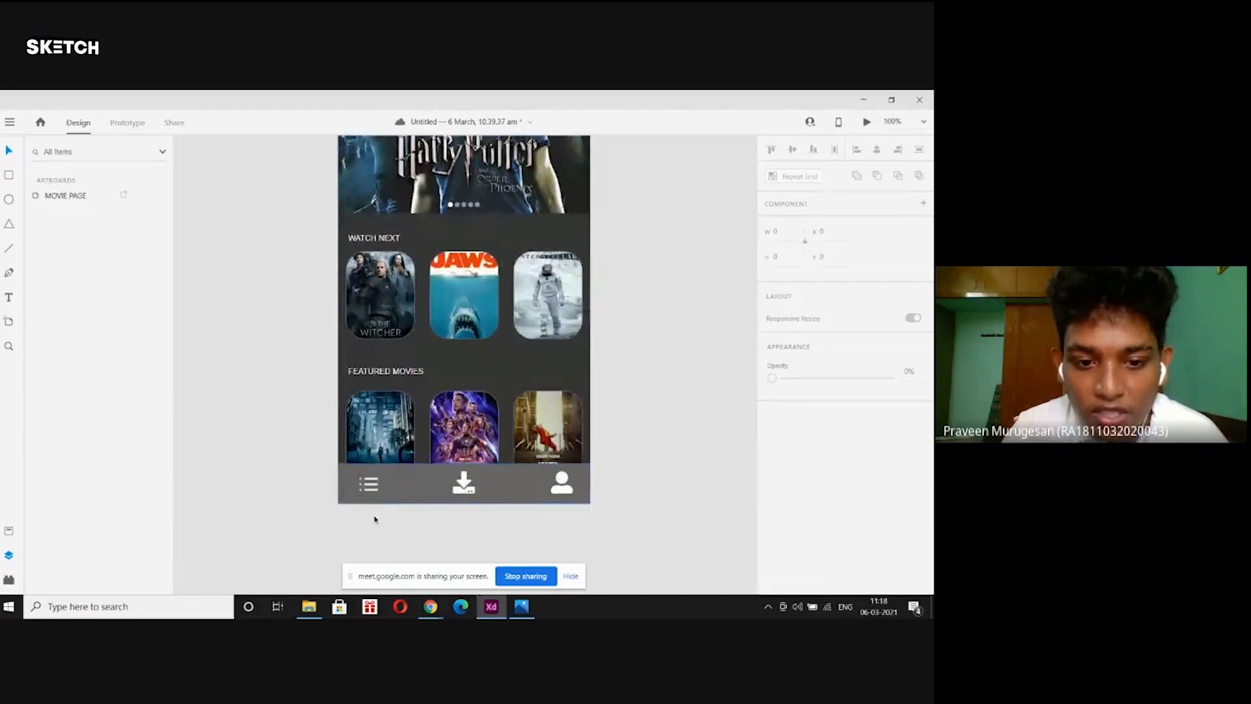
click(369, 491)
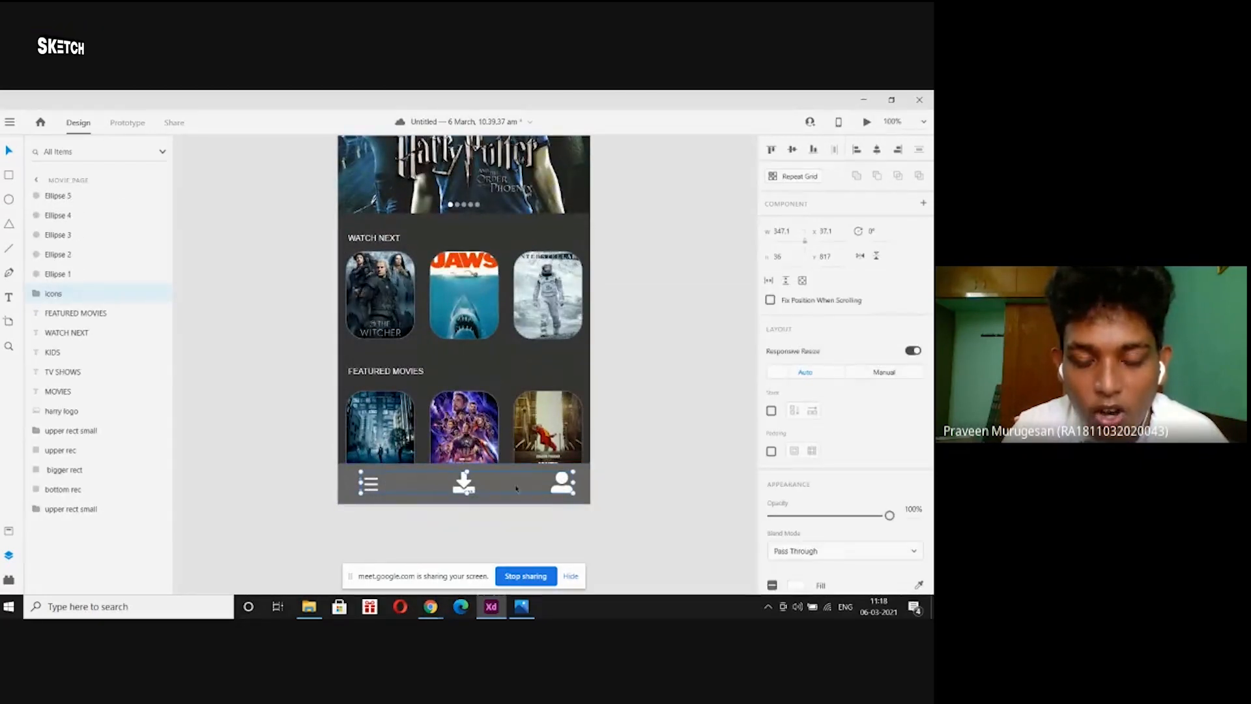
click(366, 547)
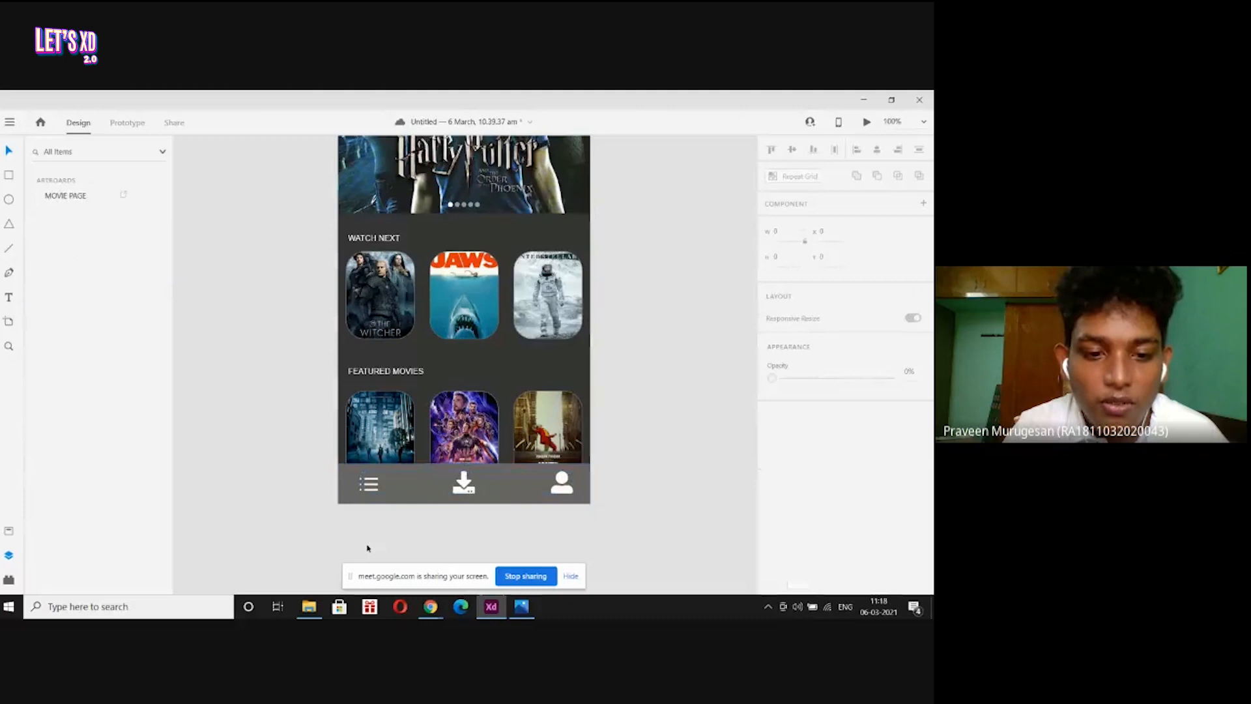
click(369, 496)
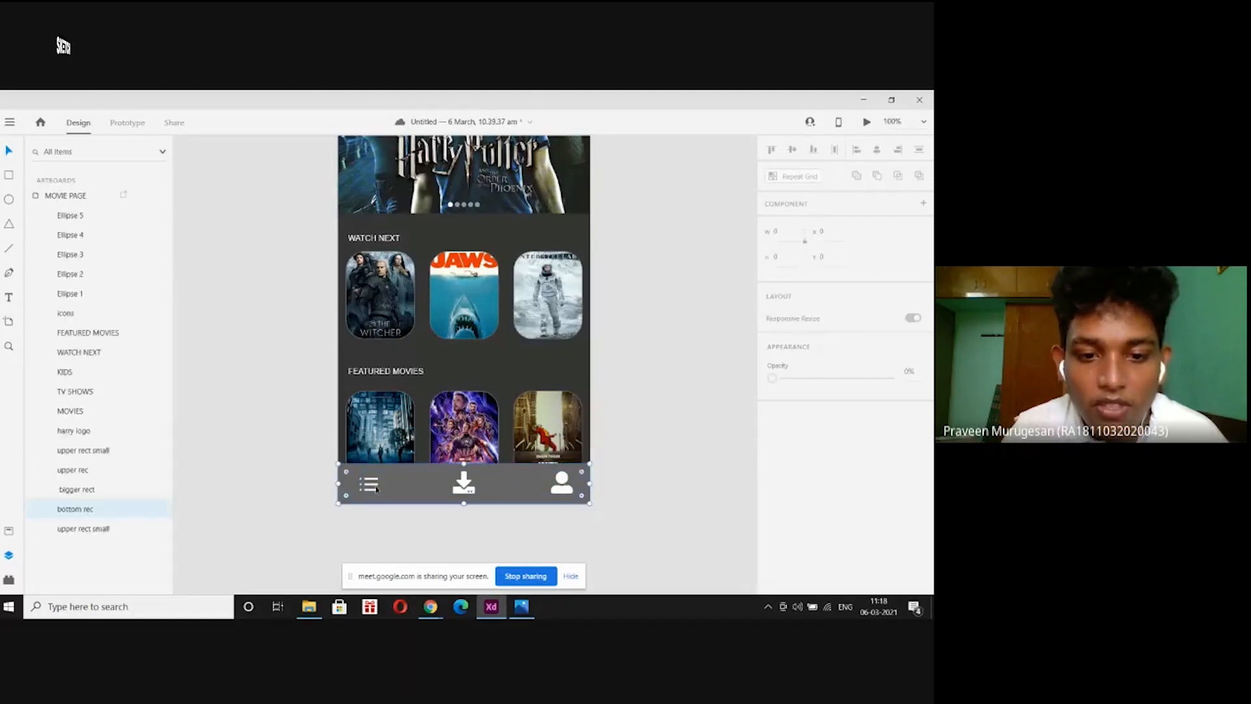
click(368, 519)
click(467, 485)
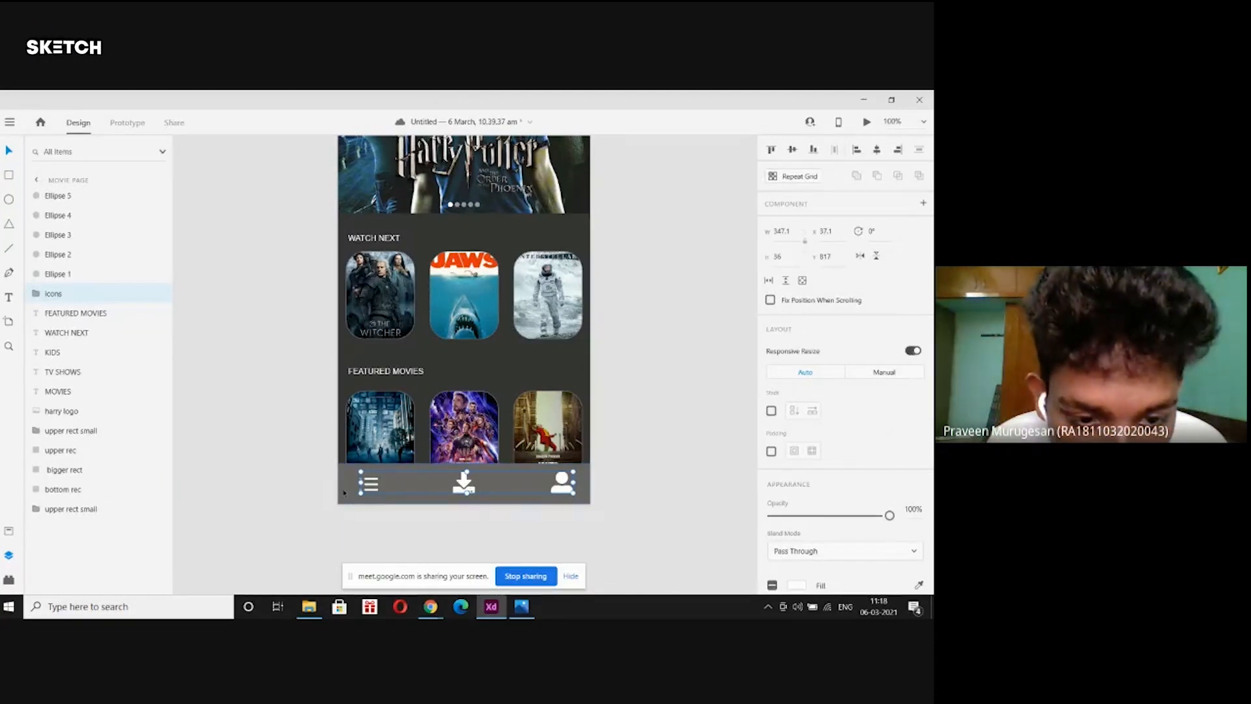
click(346, 489)
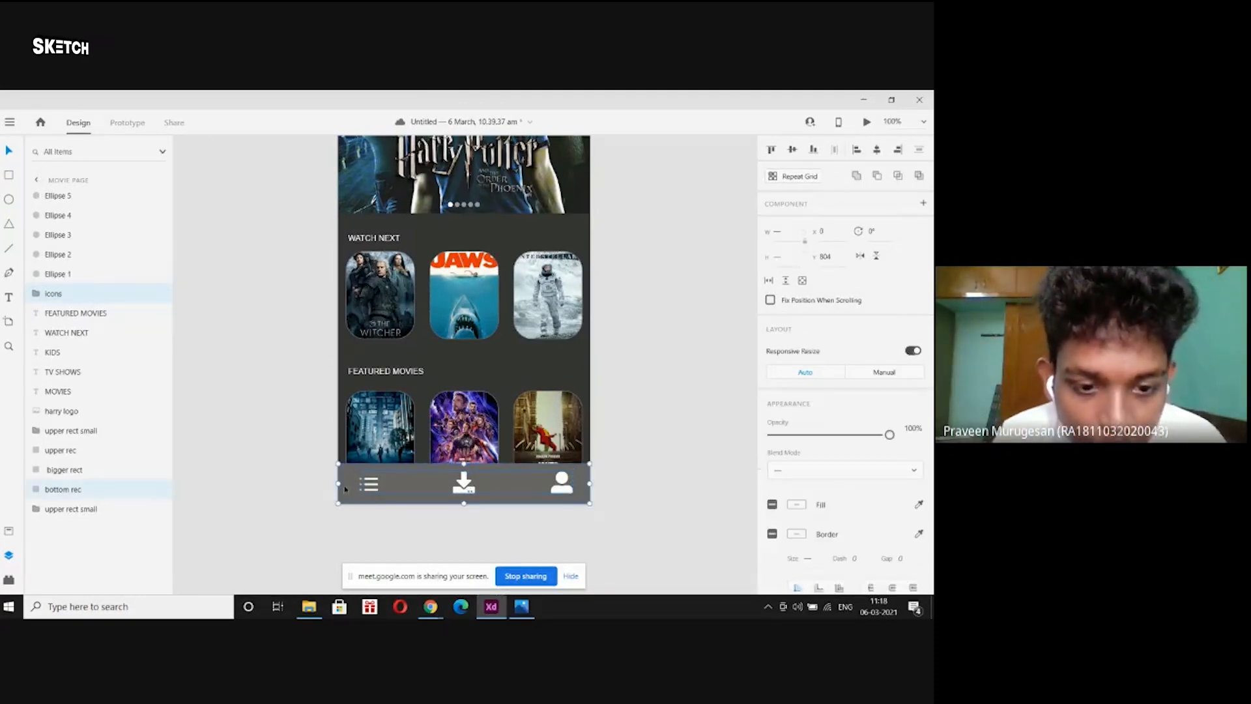
key(ctrl+g)
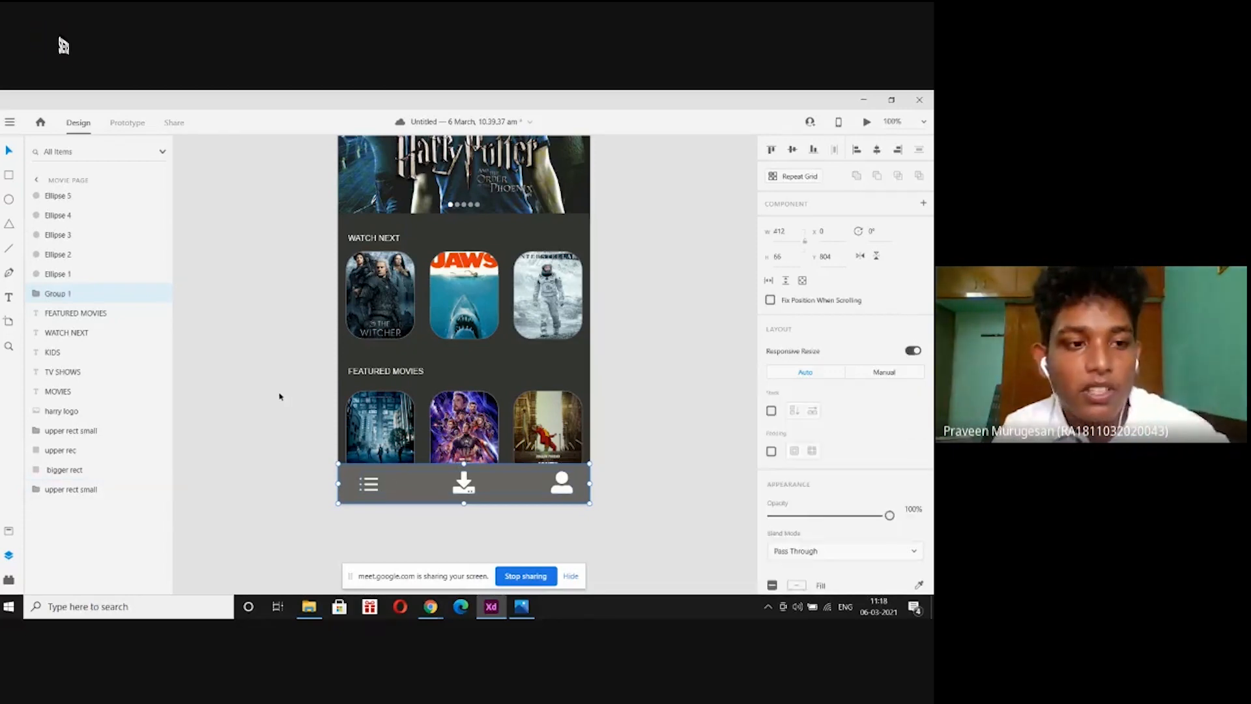
click(60, 293)
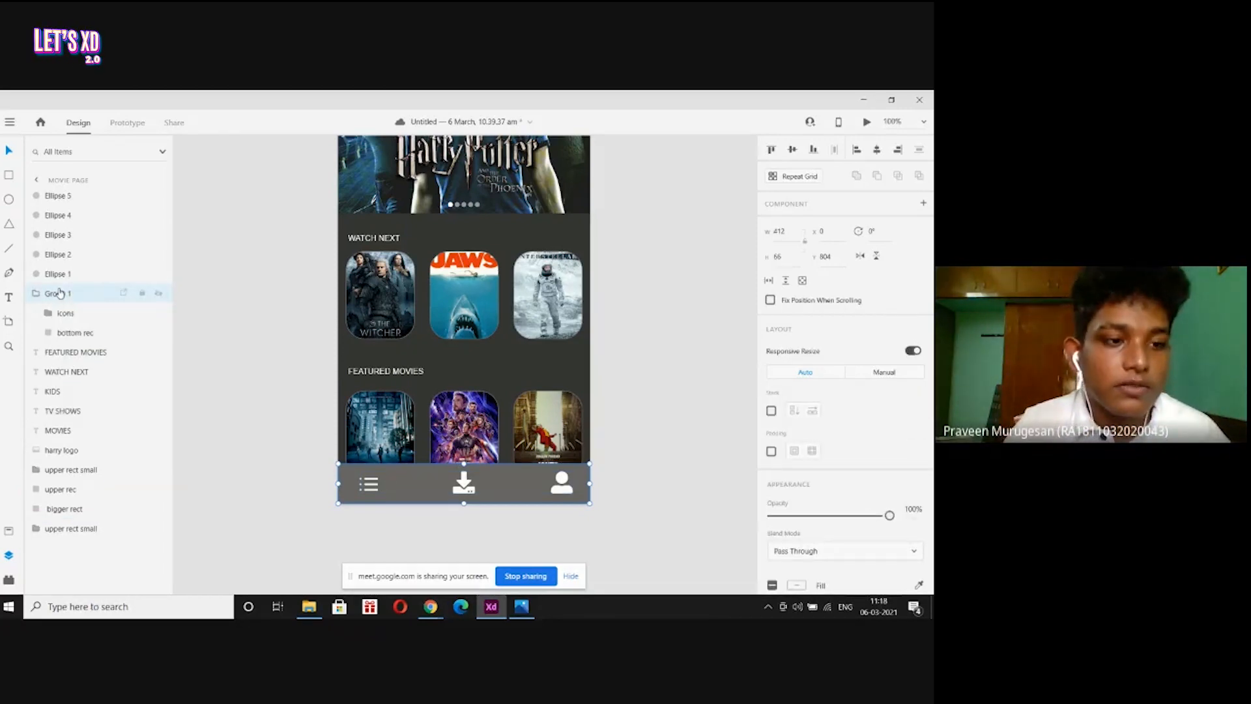
key(ctrl+shift+g)
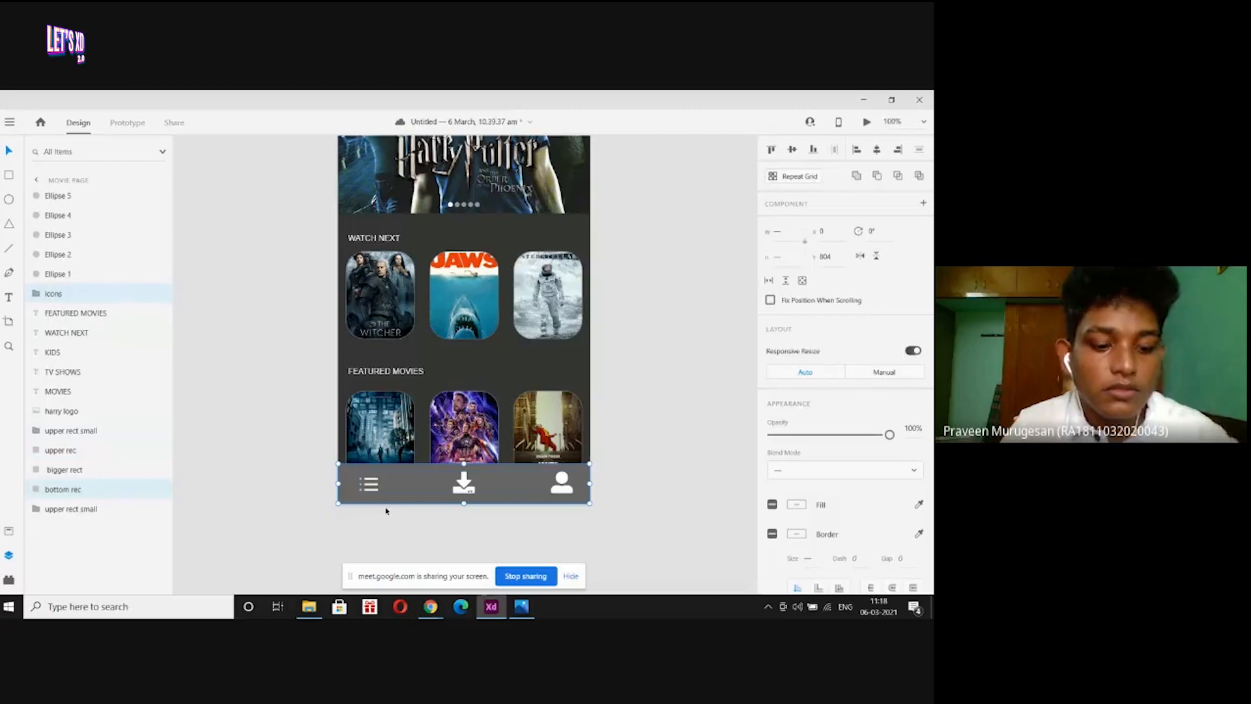
key(ctrl+g)
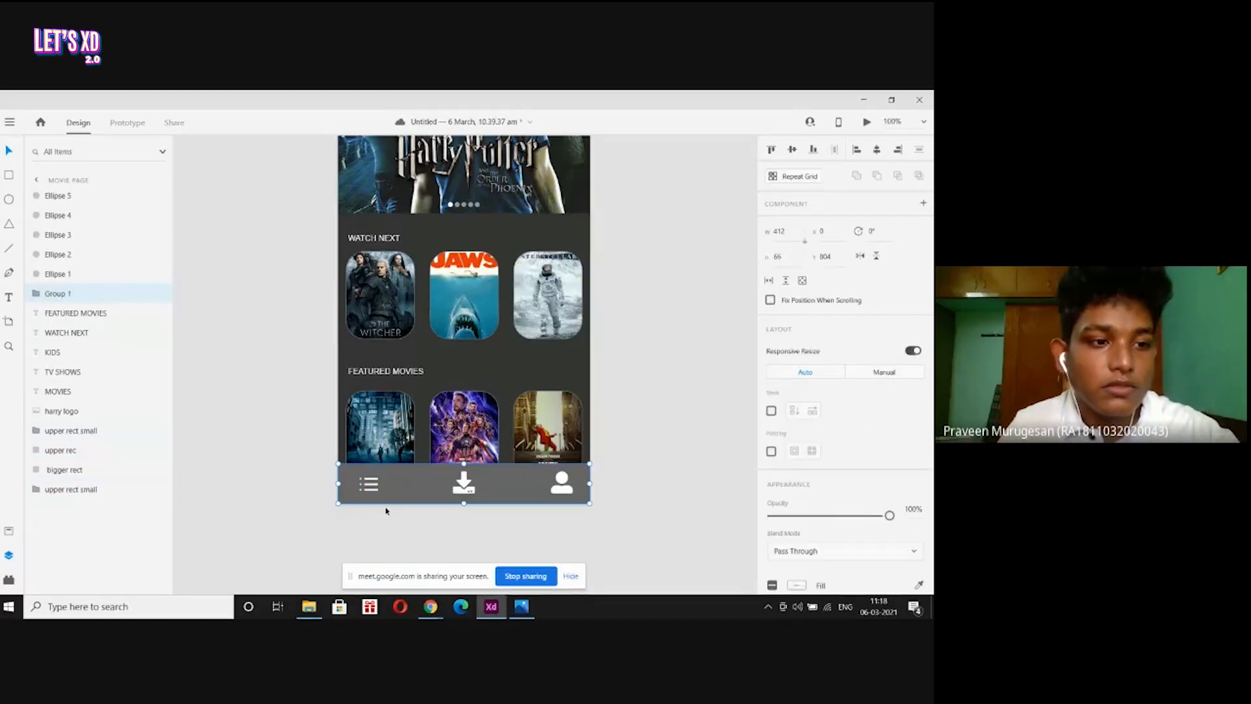
Rename Group 1 in the Layers panel to 'bottome rect'.
double_click(56, 294)
text(bottome)
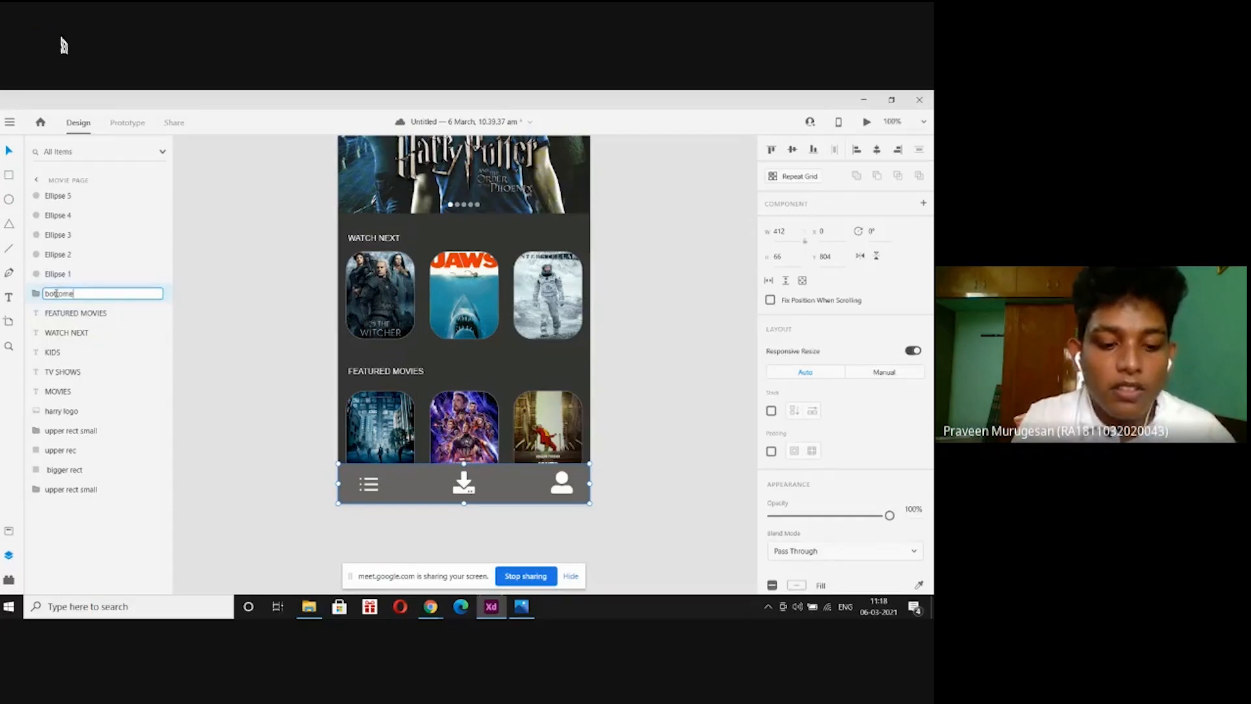
text( rect)
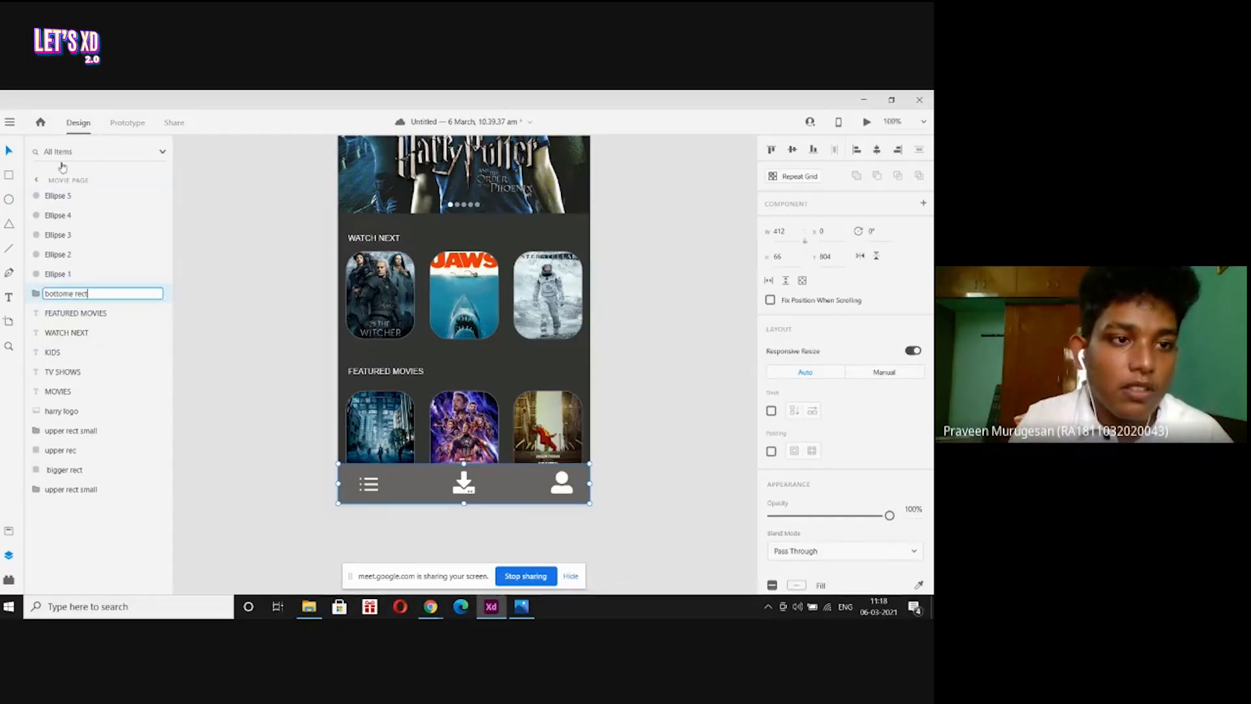
key(Return)
mouse_move(108, 294)
mouse_down()
mouse_move(105, 515)
mouse_move(107, 272)
mouse_move(110, 292)
mouse_up()
Zoom out, test-move the bottome rect bar, and undo so it stays at the artboard bottom.
key(ctrl+minus)
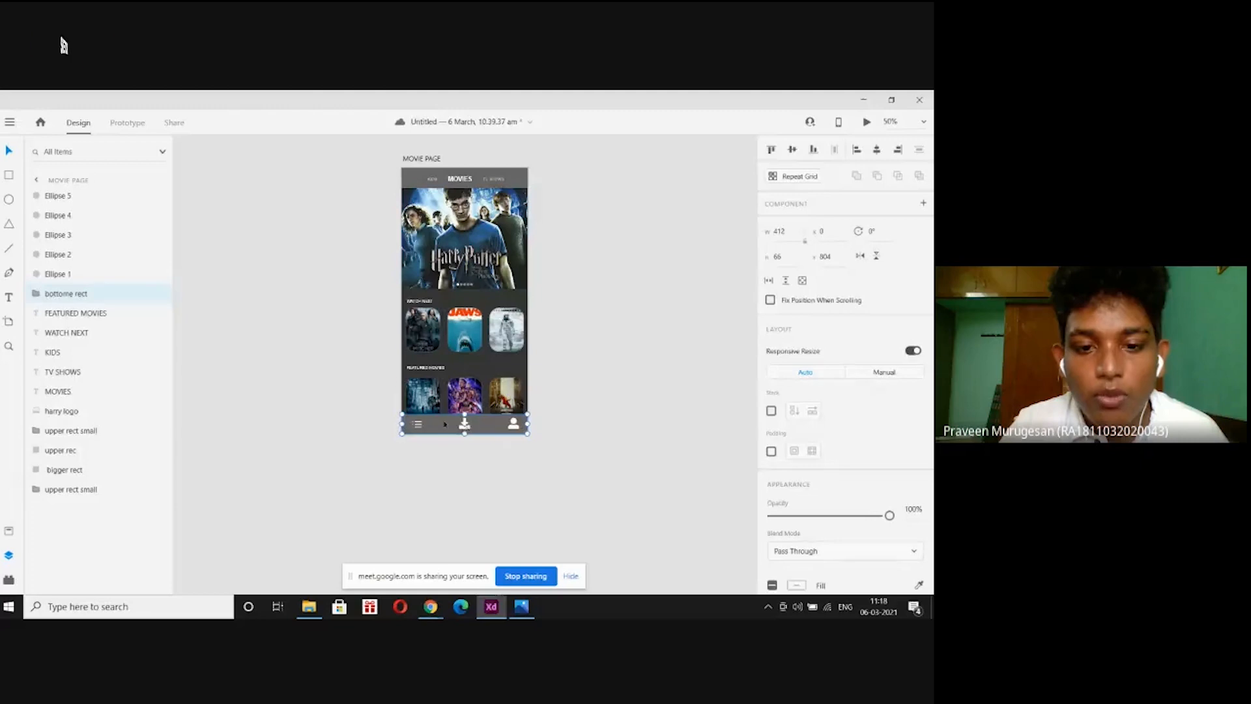
drag(444, 424, 240, 360)
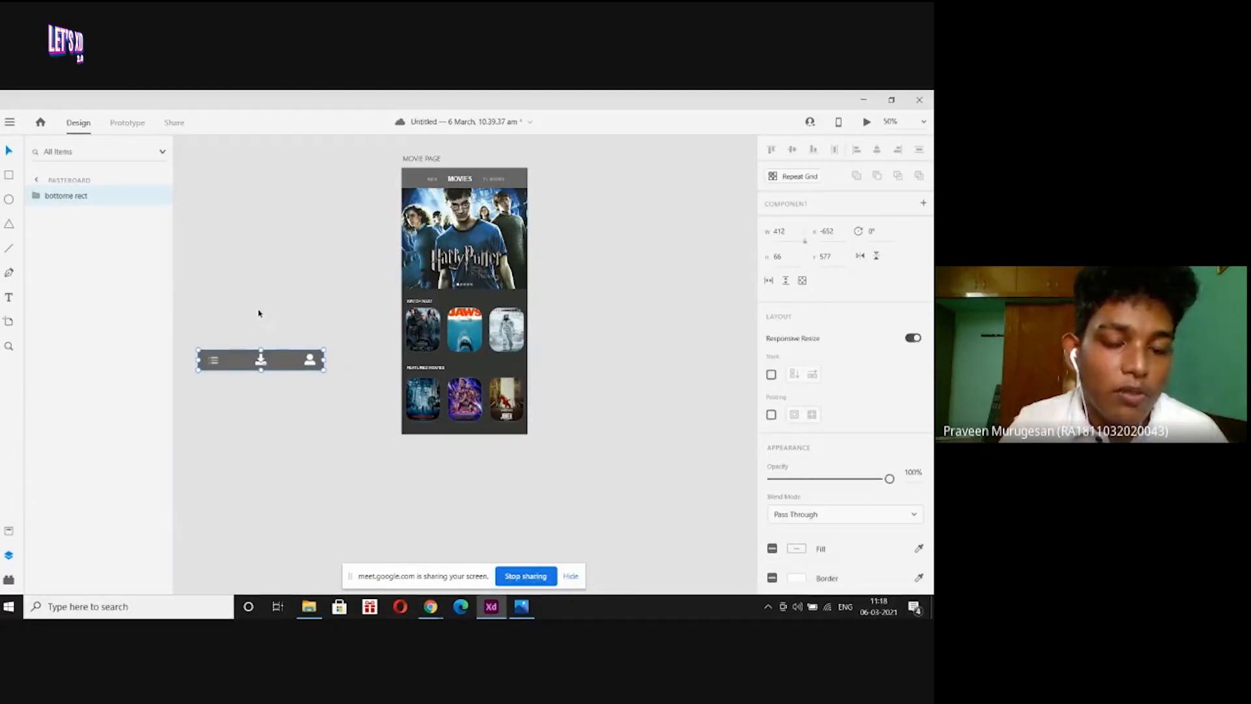
key(ctrl+z)
key(Escape)
scroll(585, 339, up, 2)
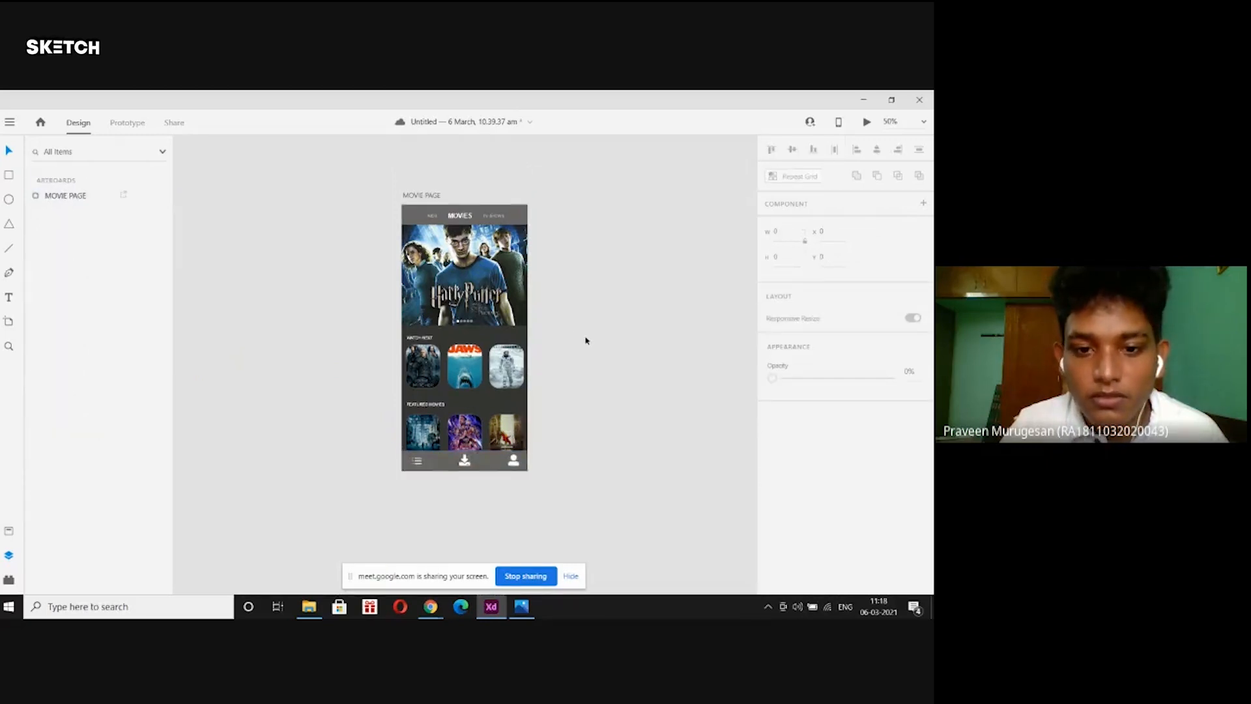
click(420, 215)
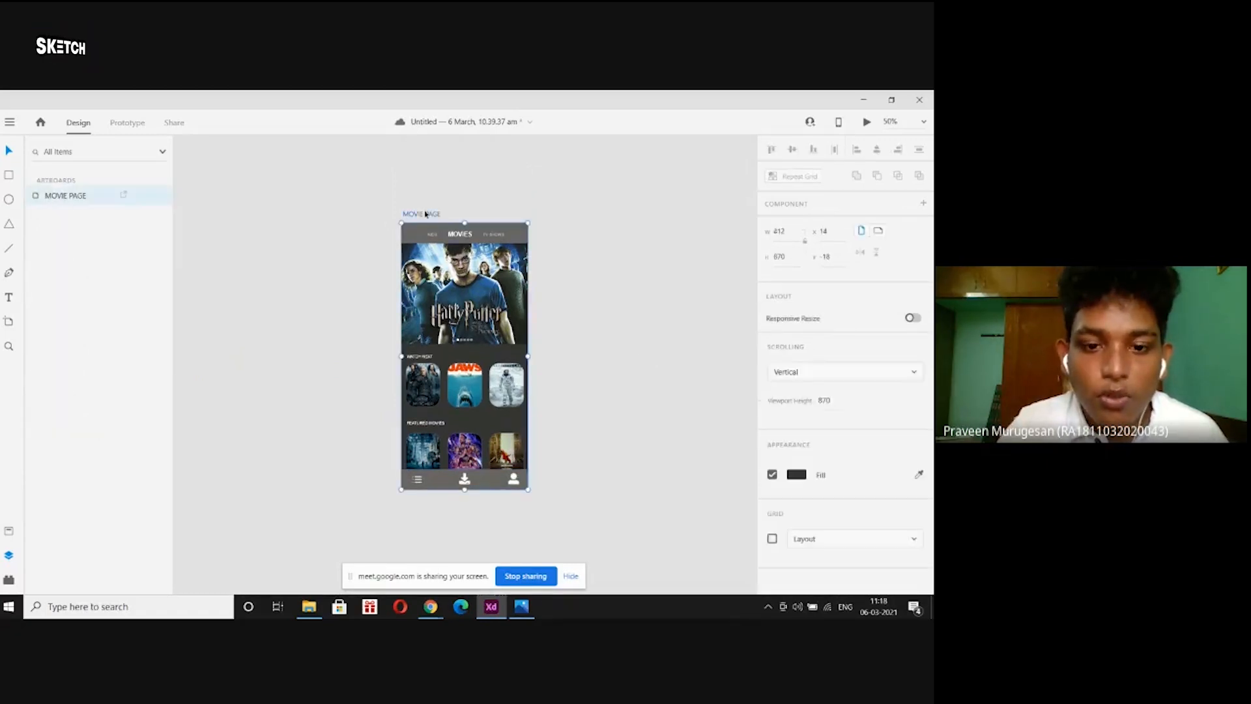
drag(464, 490, 464, 554)
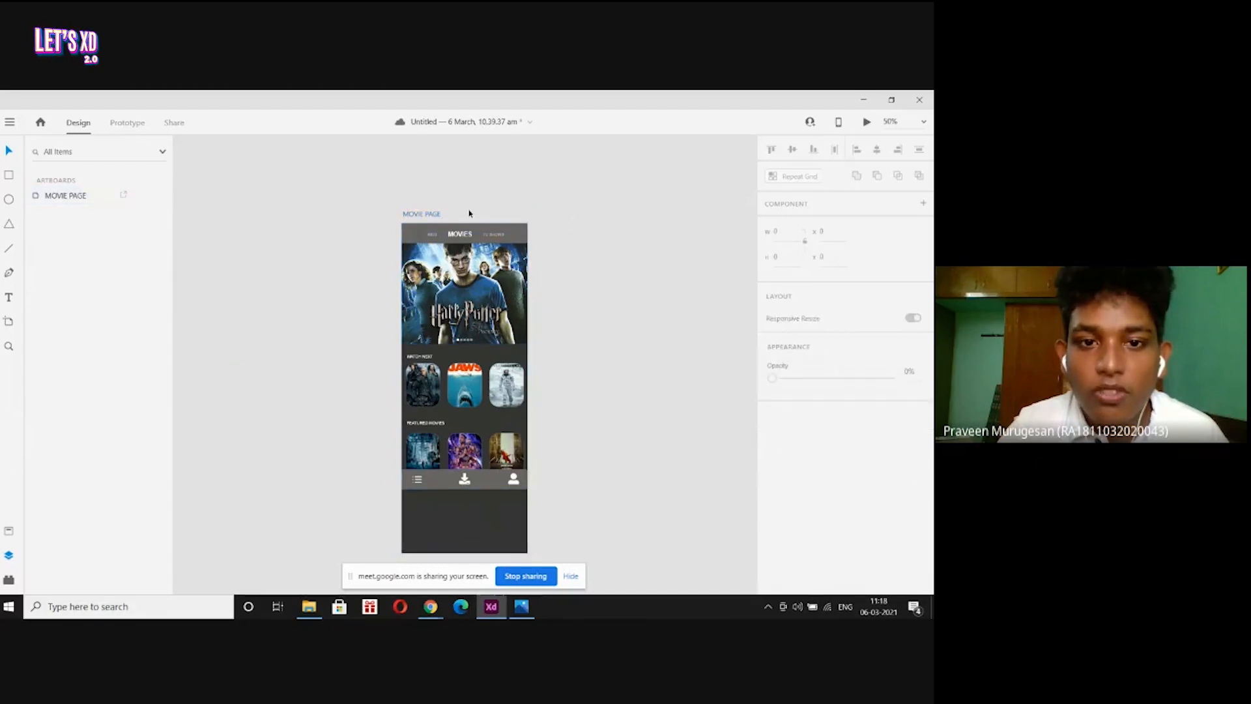
click(866, 122)
scroll(188, 306, down, 2)
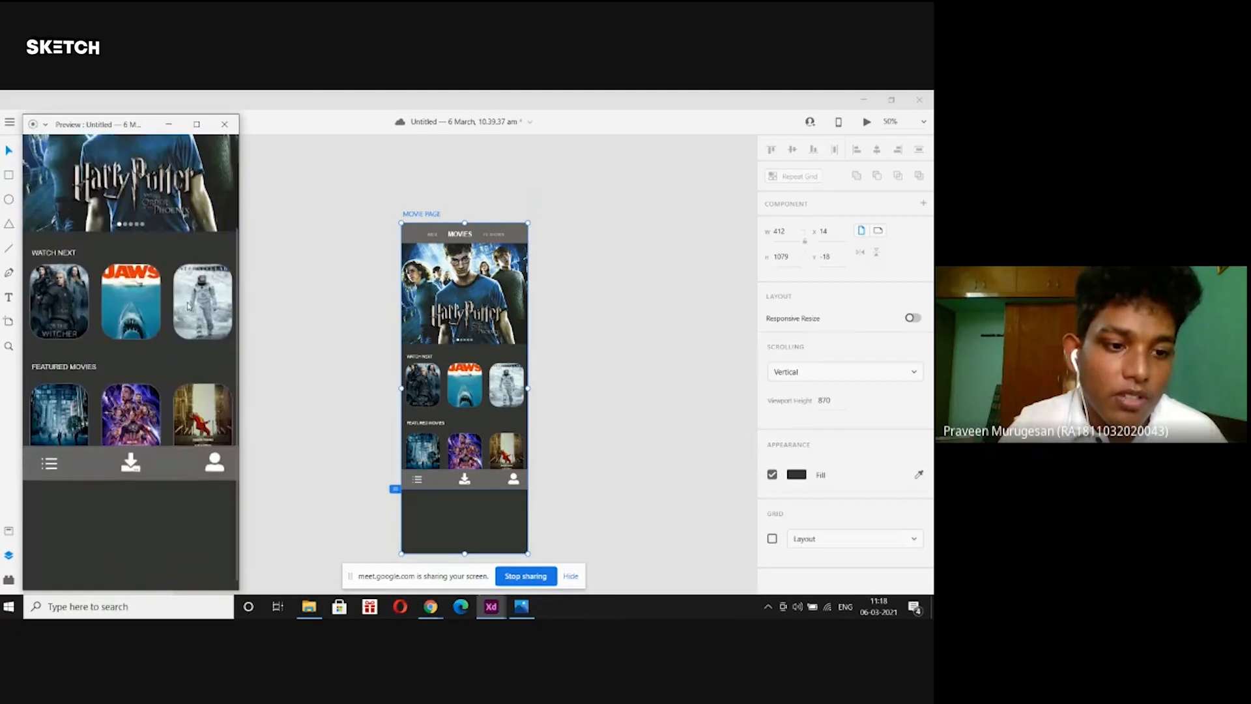
scroll(188, 307, up, 2)
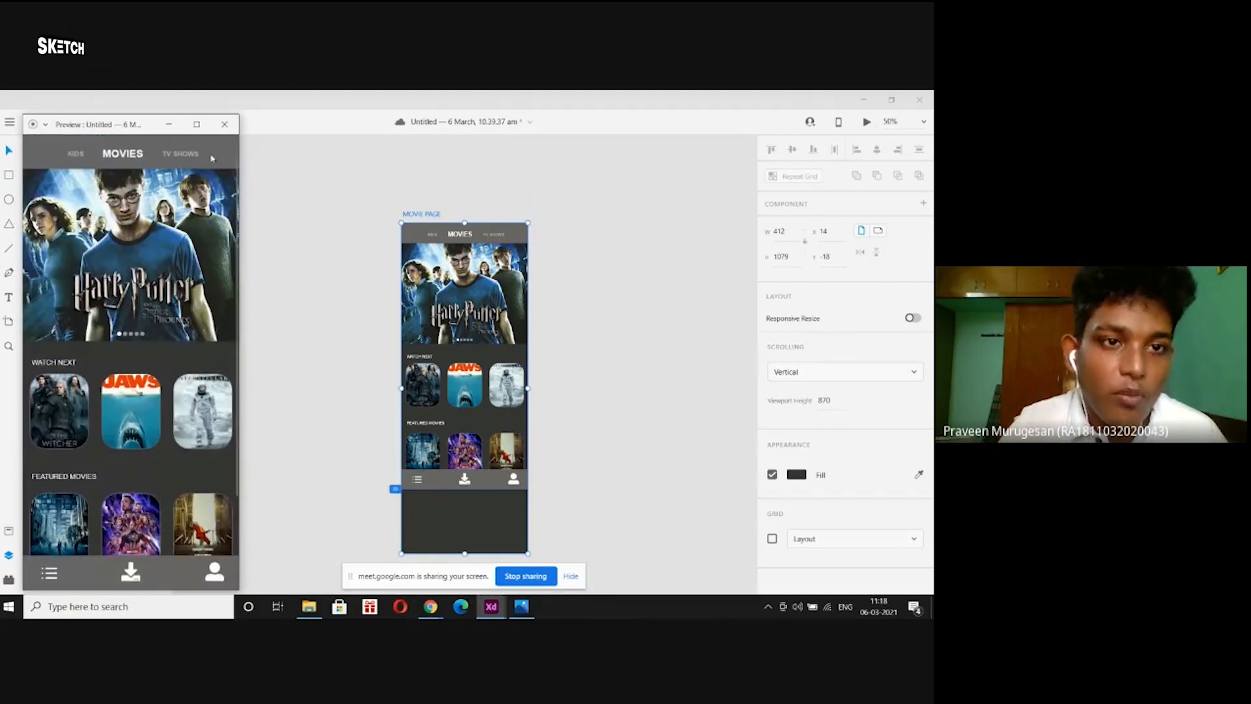
click(224, 124)
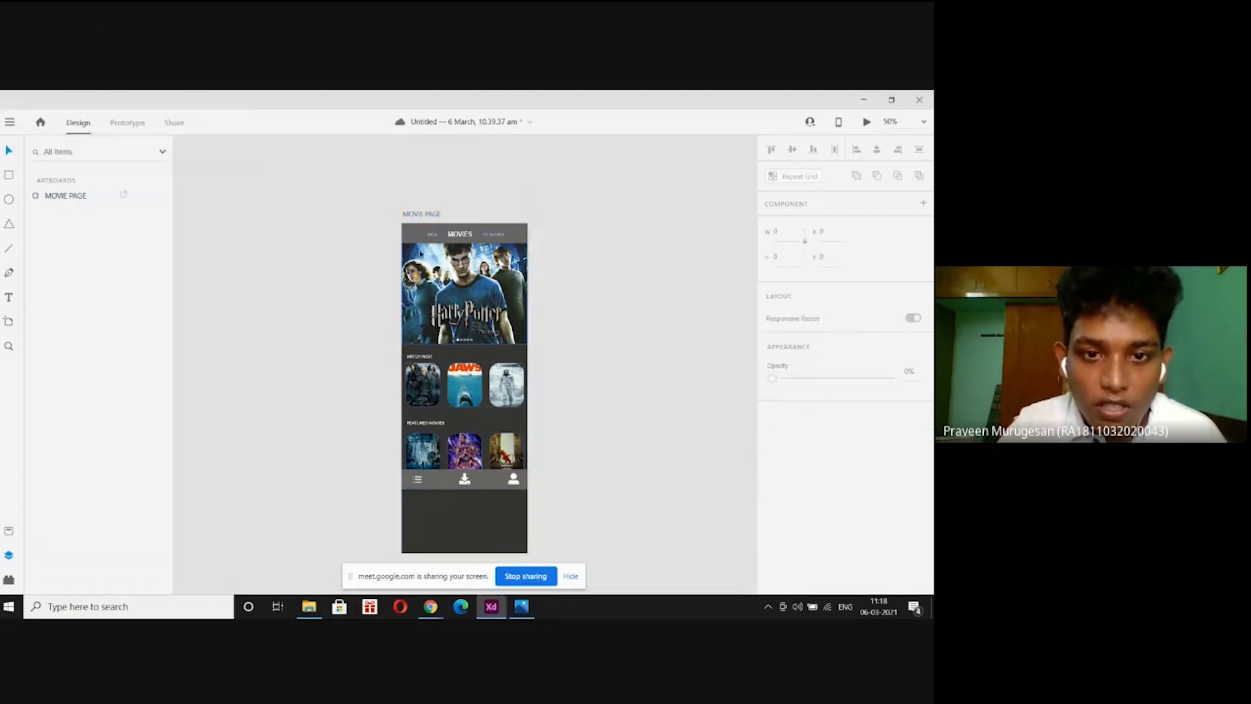
click(427, 215)
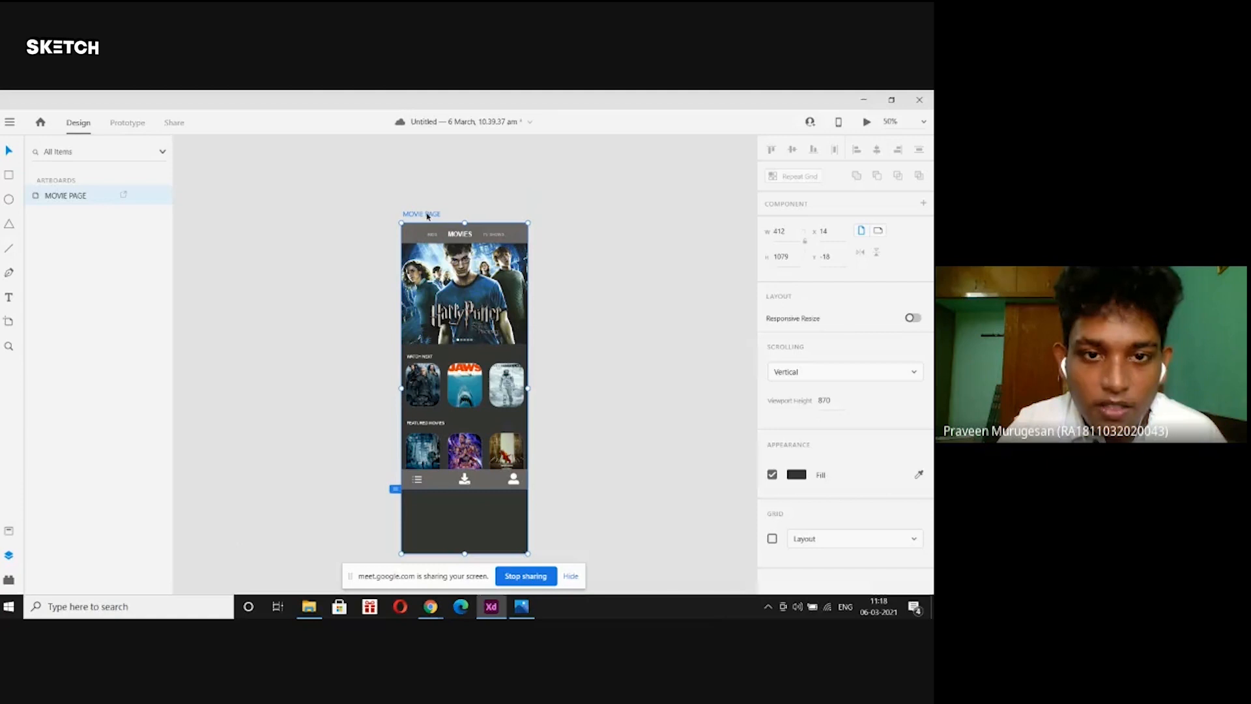
In Prototype mode, set the bottome rect nav bar to Fix Position When Scrolling.
click(127, 123)
click(264, 227)
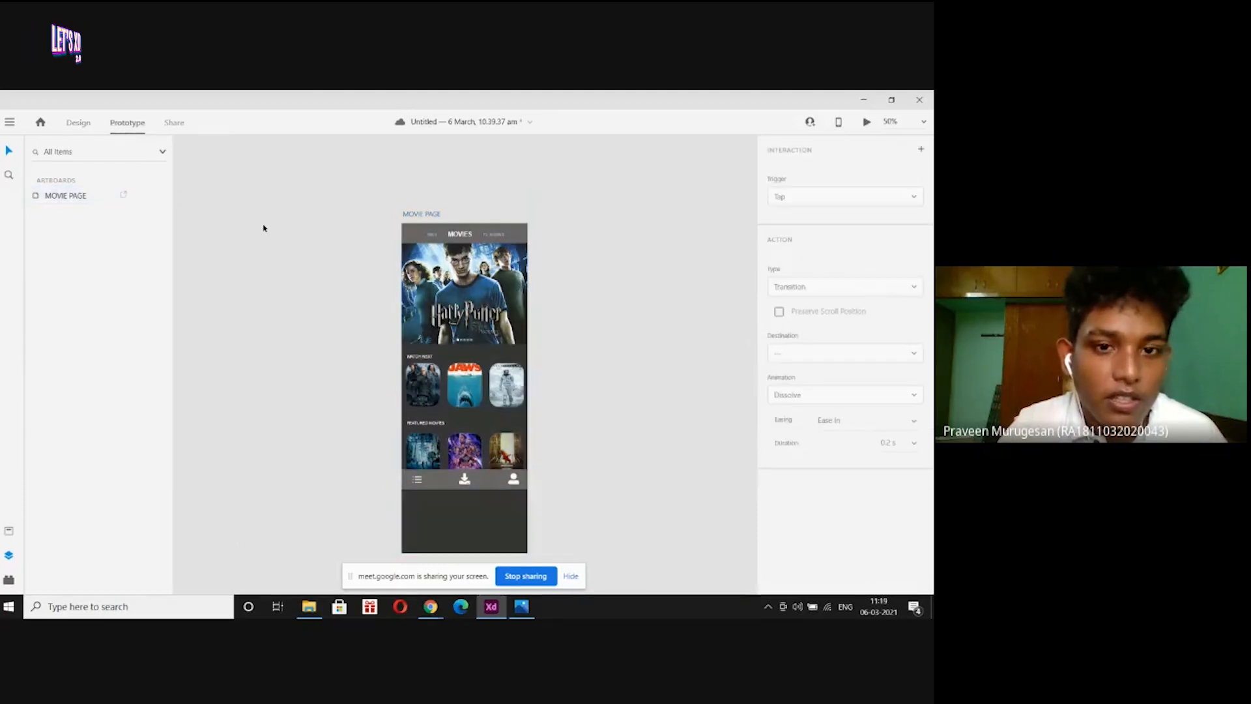
click(78, 123)
click(127, 123)
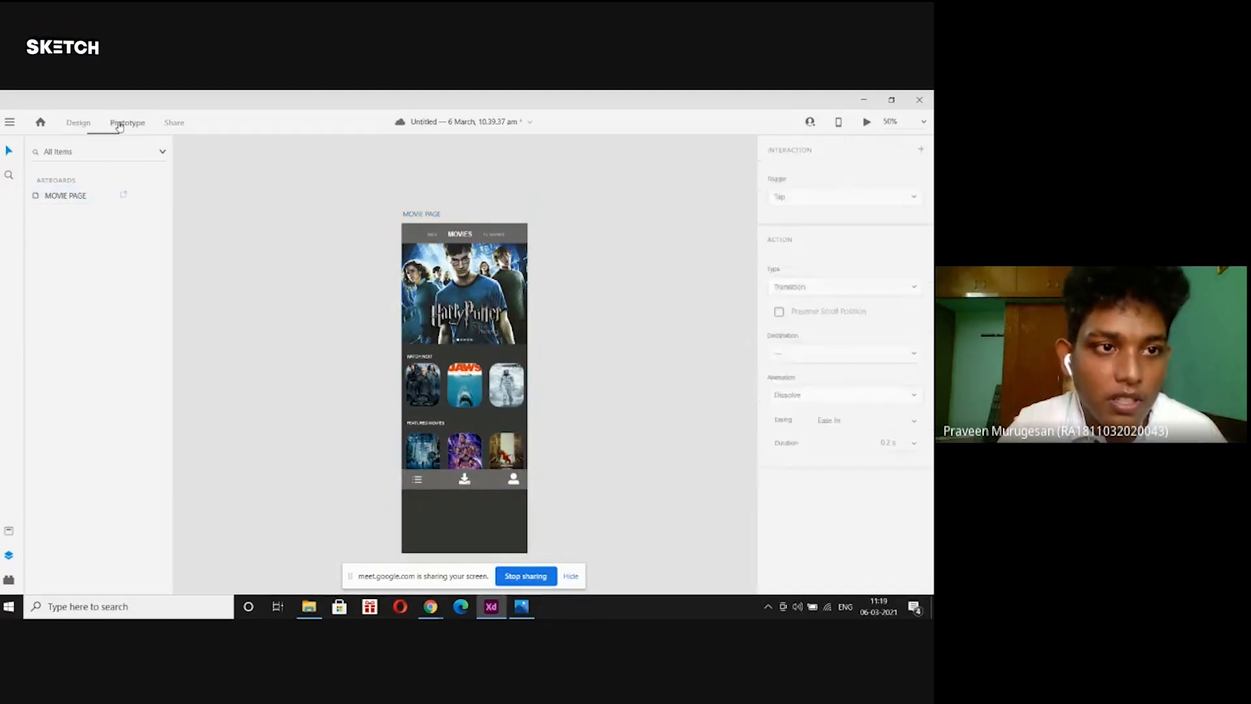
click(437, 481)
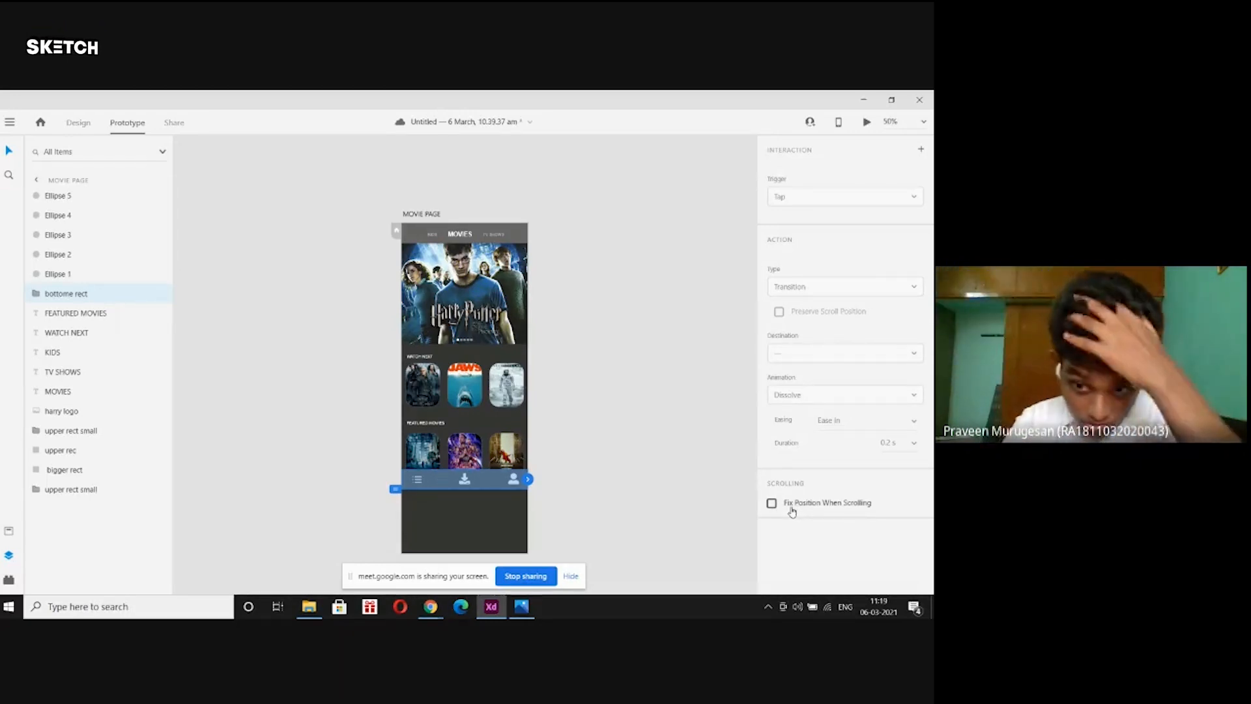
click(772, 504)
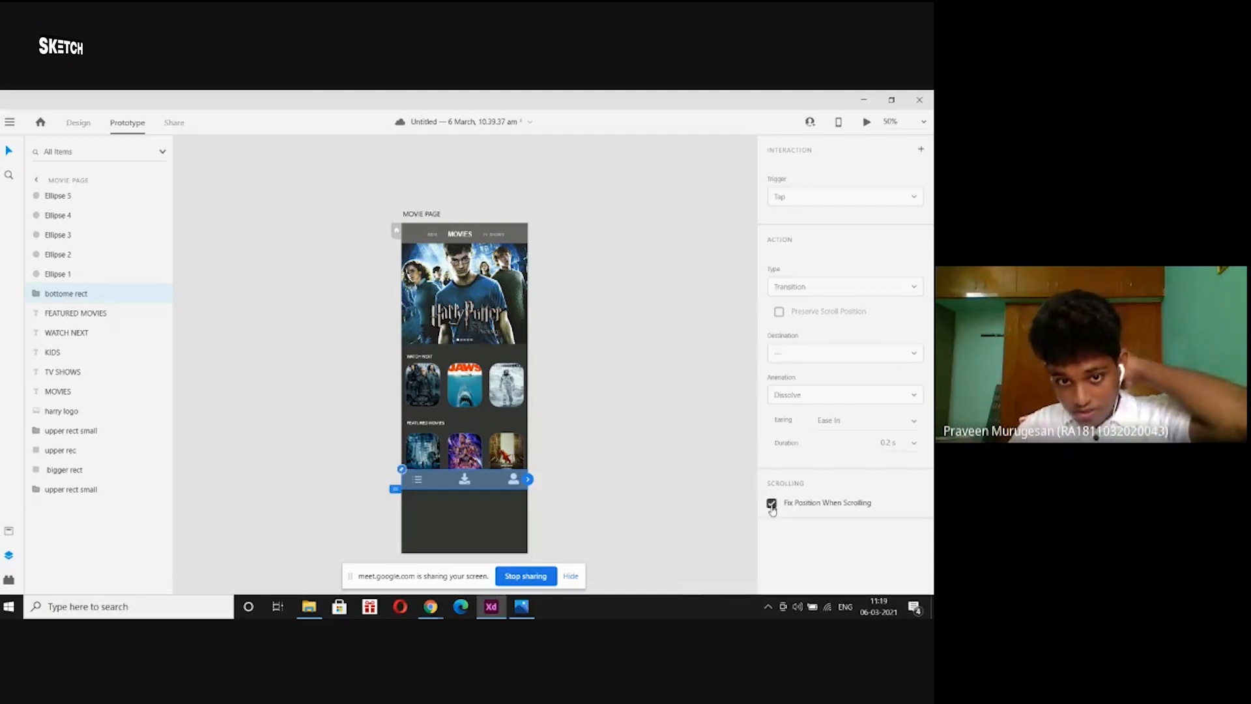
click(606, 462)
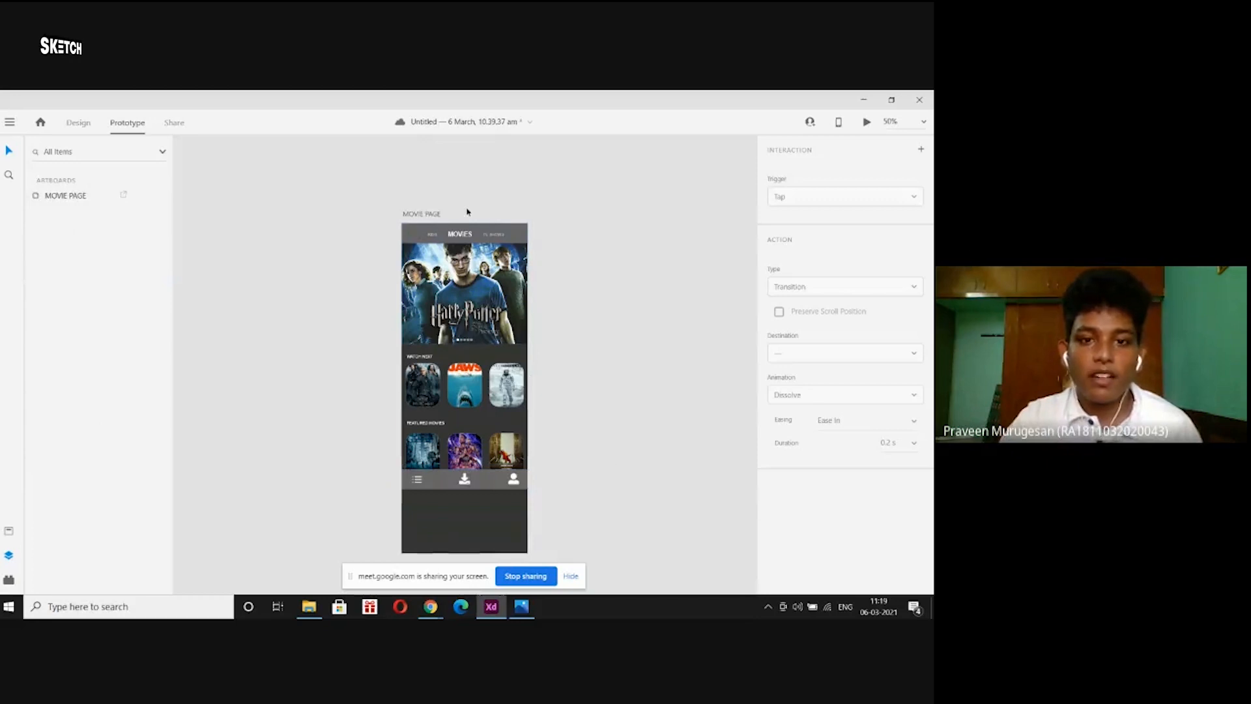
click(428, 214)
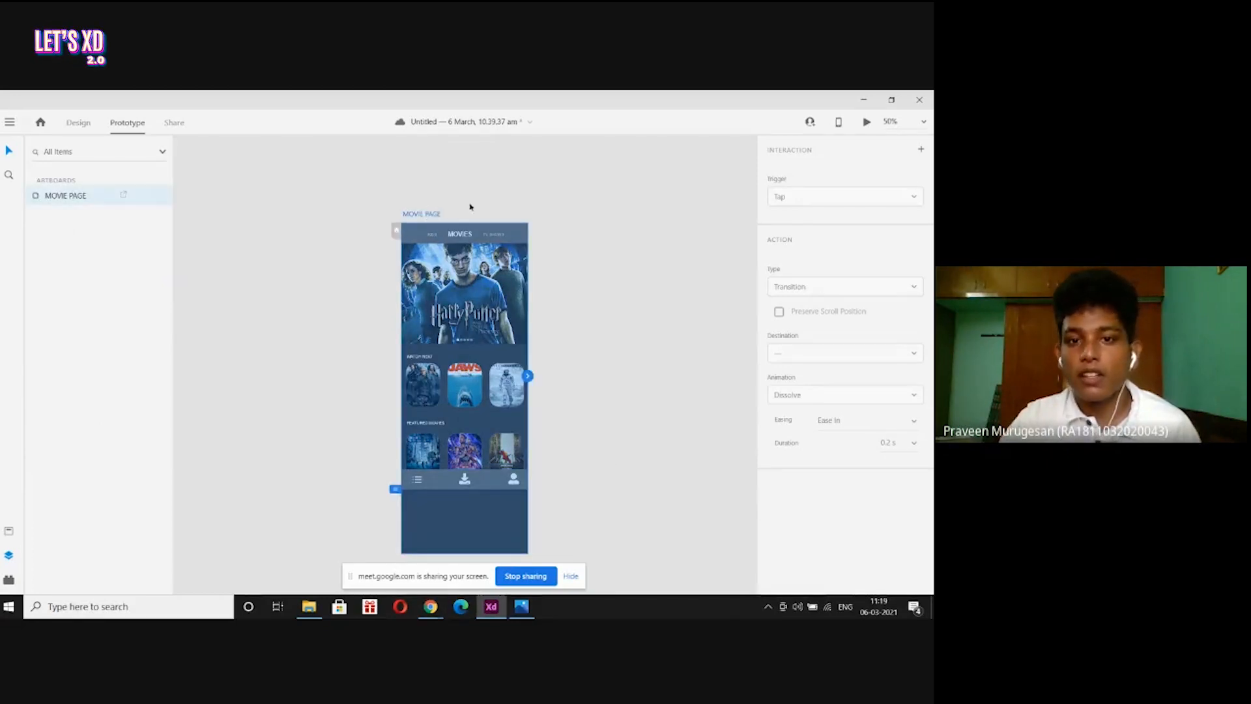
click(867, 124)
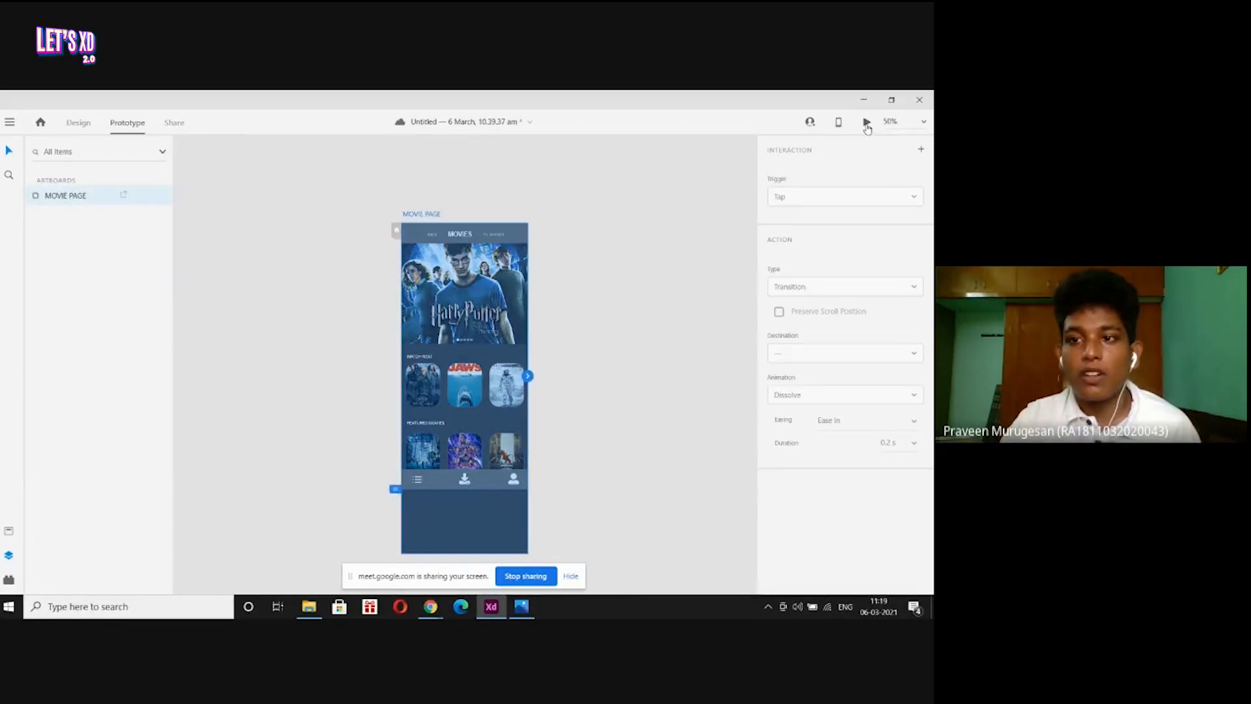
scroll(136, 352, down, 3)
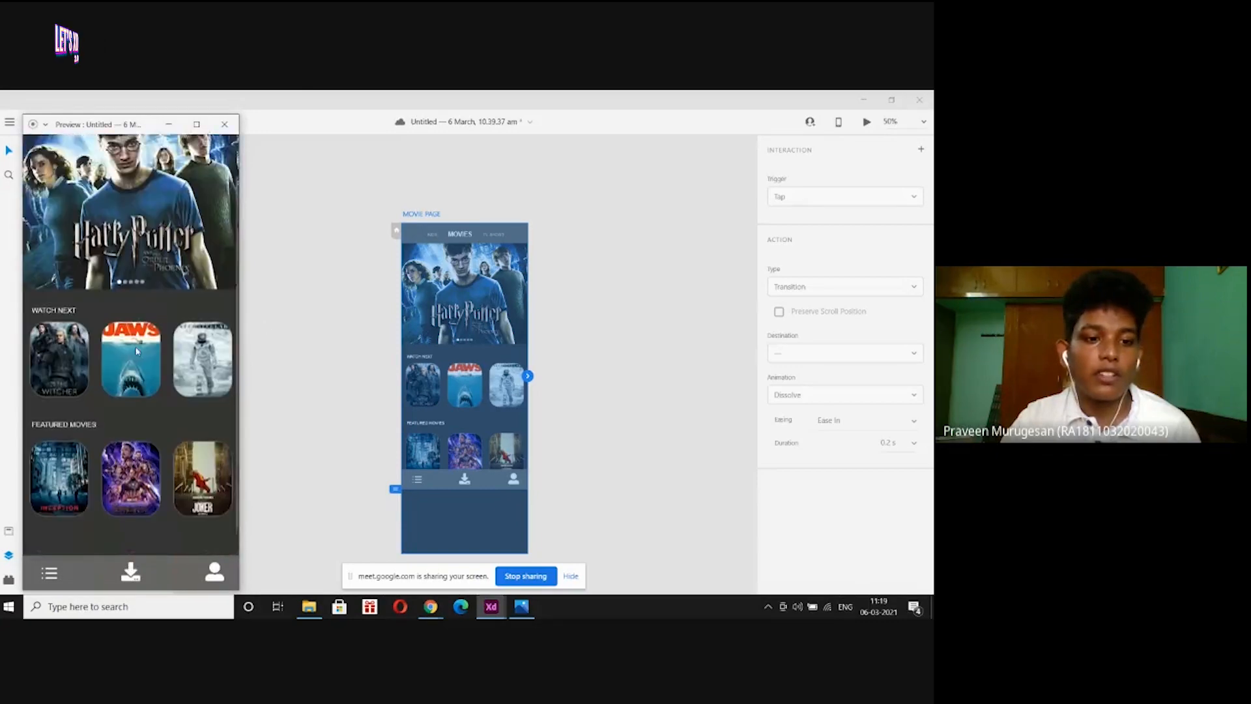
scroll(137, 352, up, 3)
scroll(137, 352, down, 3)
scroll(137, 352, up, 3)
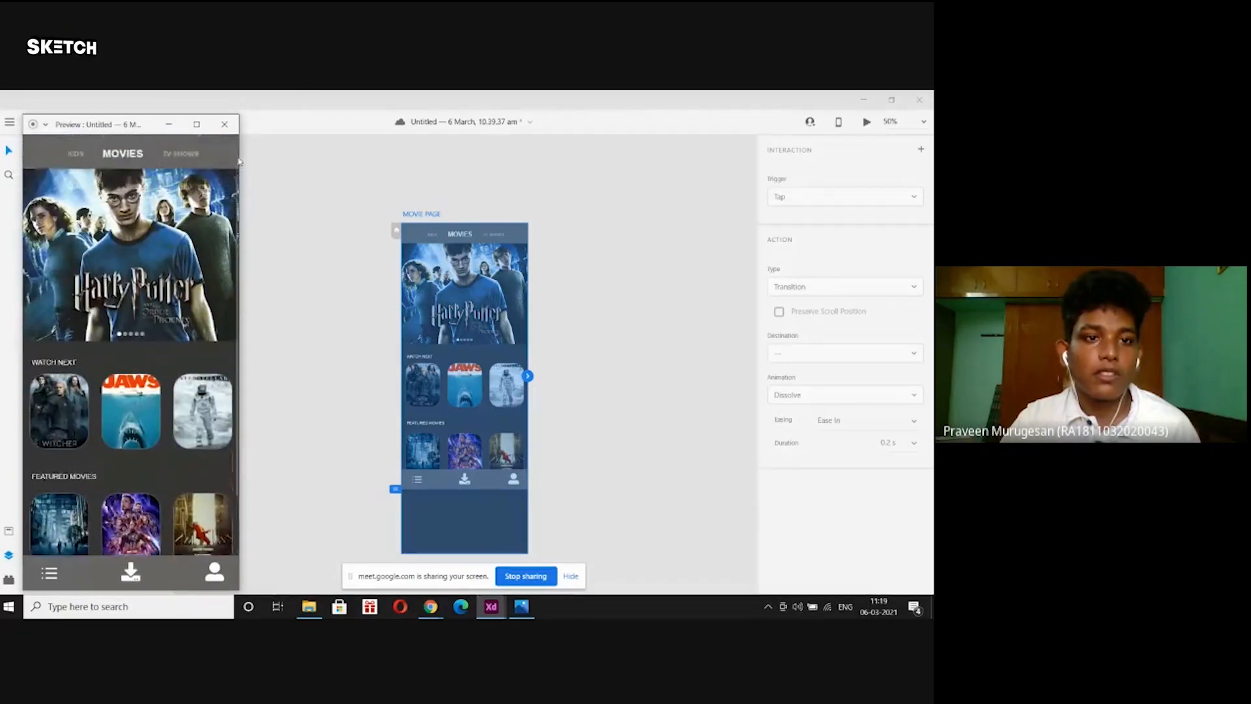
scroll(165, 276, down, 3)
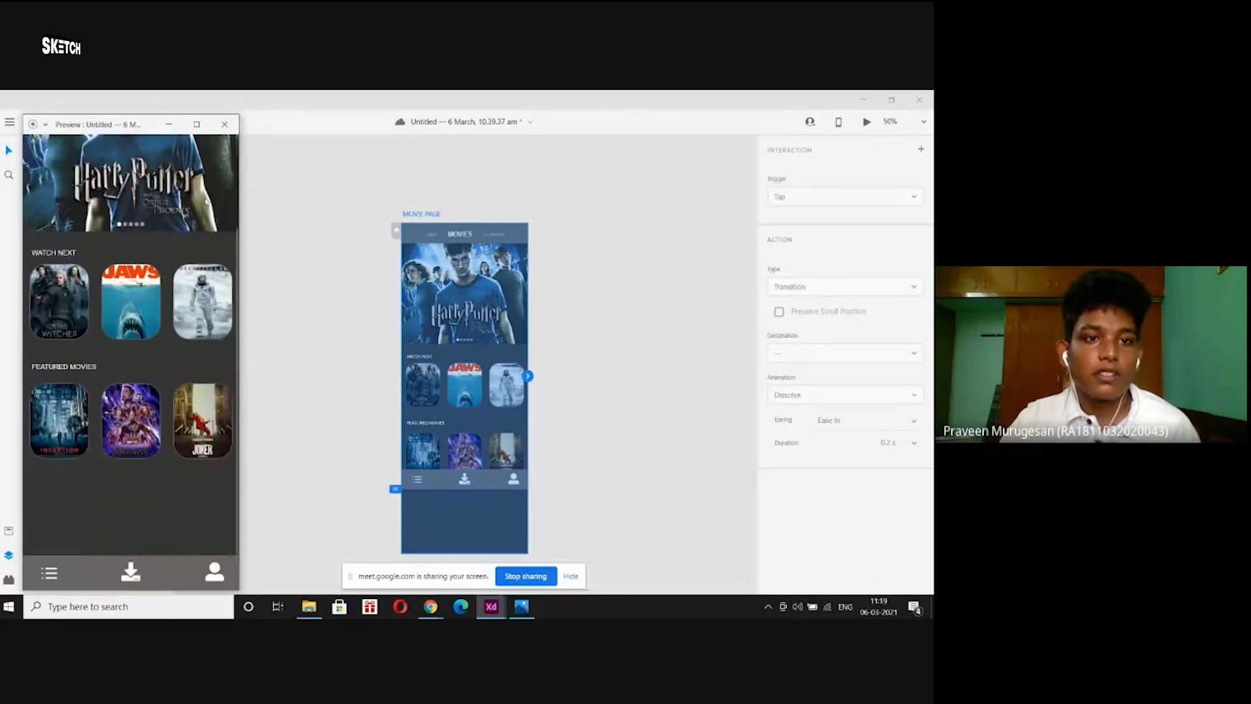
click(224, 124)
click(267, 382)
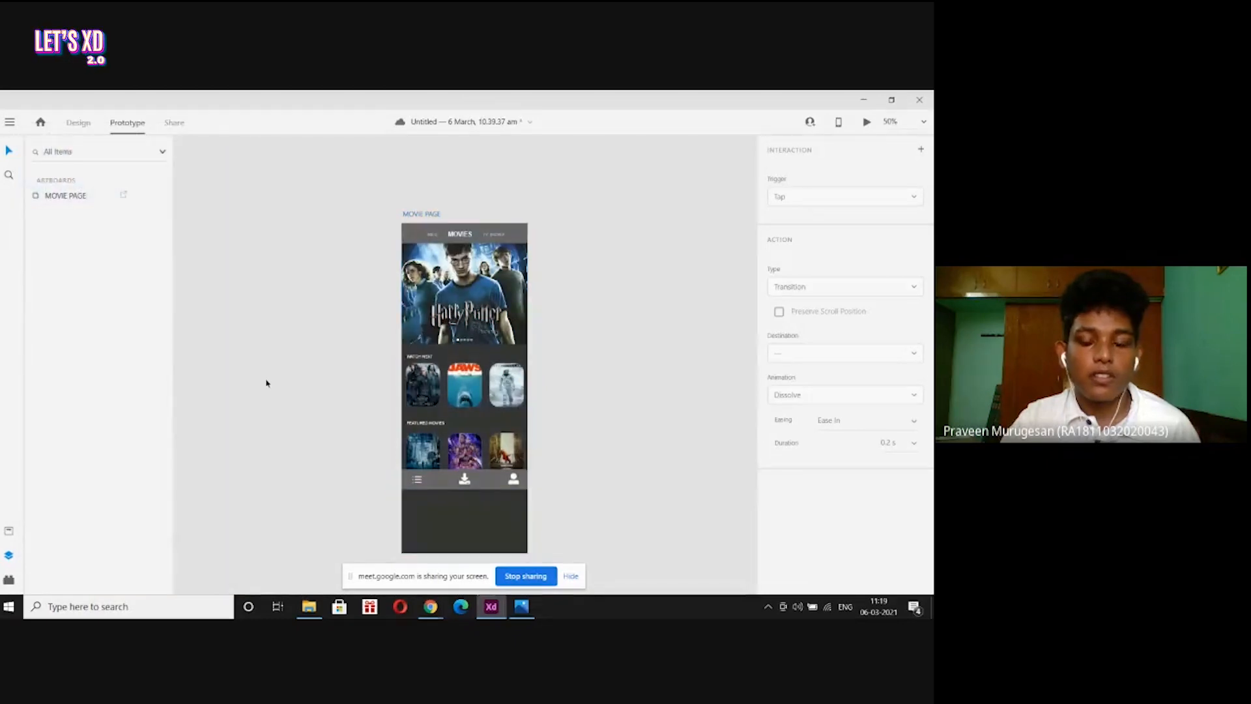
scroll(266, 378, down, 3)
scroll(266, 375, up, 2)
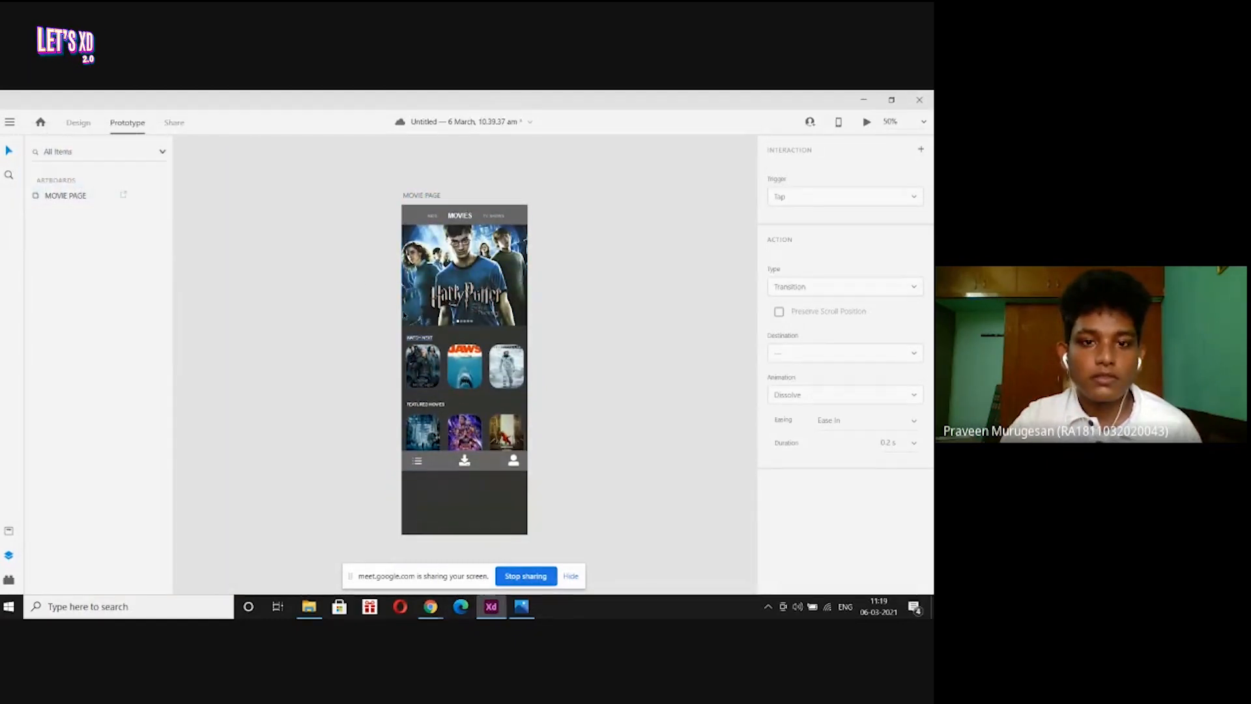
Back in Design mode, drag the MOVIE PAGE artboard's bottom edge up to 899 tall.
click(79, 123)
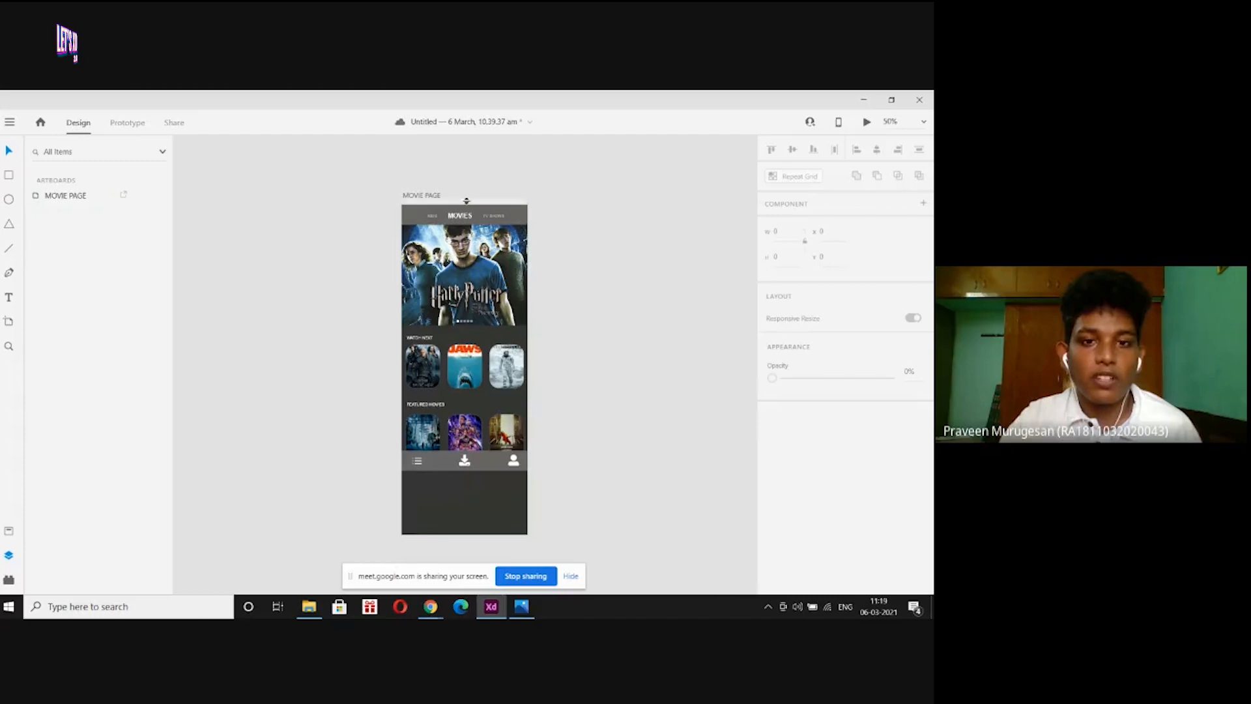
click(431, 194)
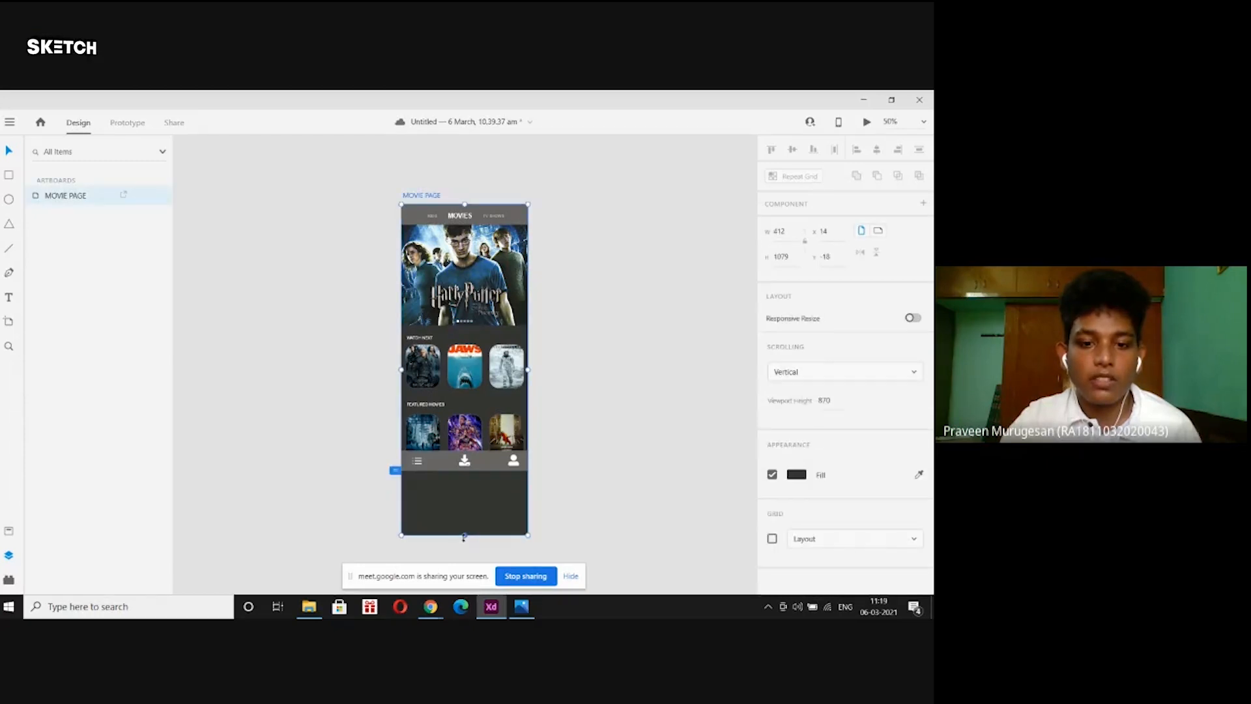
drag(464, 537, 469, 480)
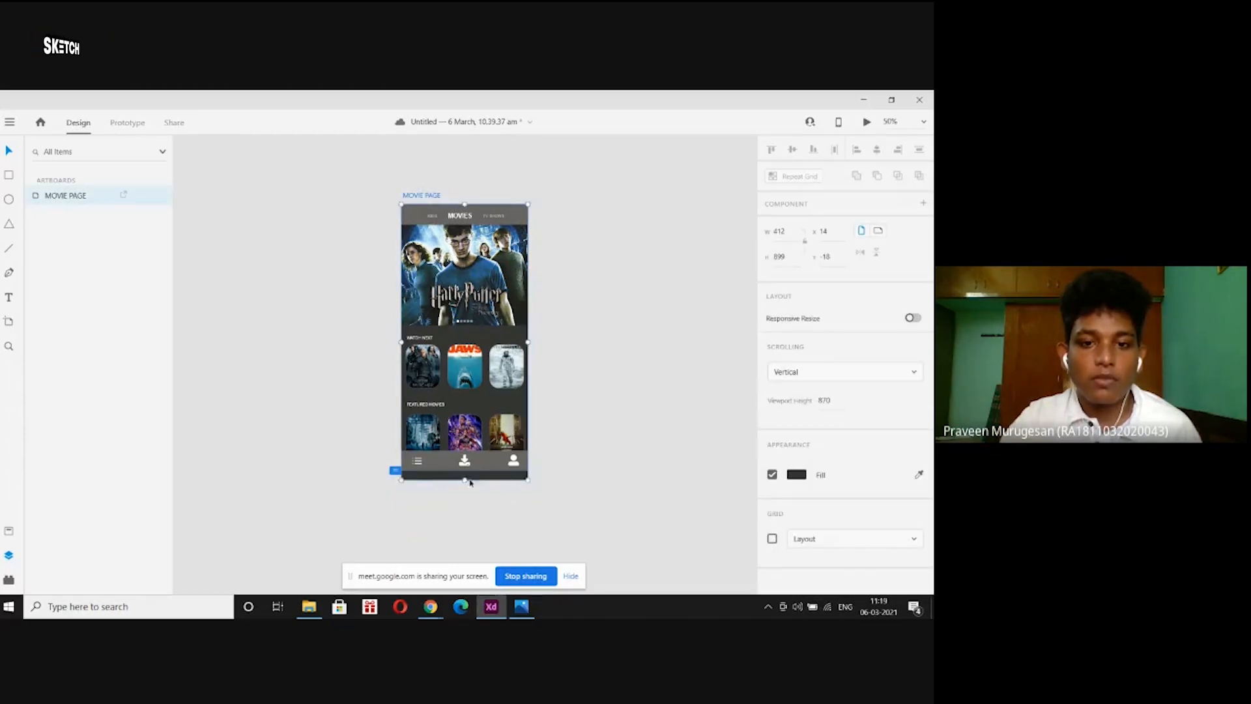
click(578, 361)
click(422, 196)
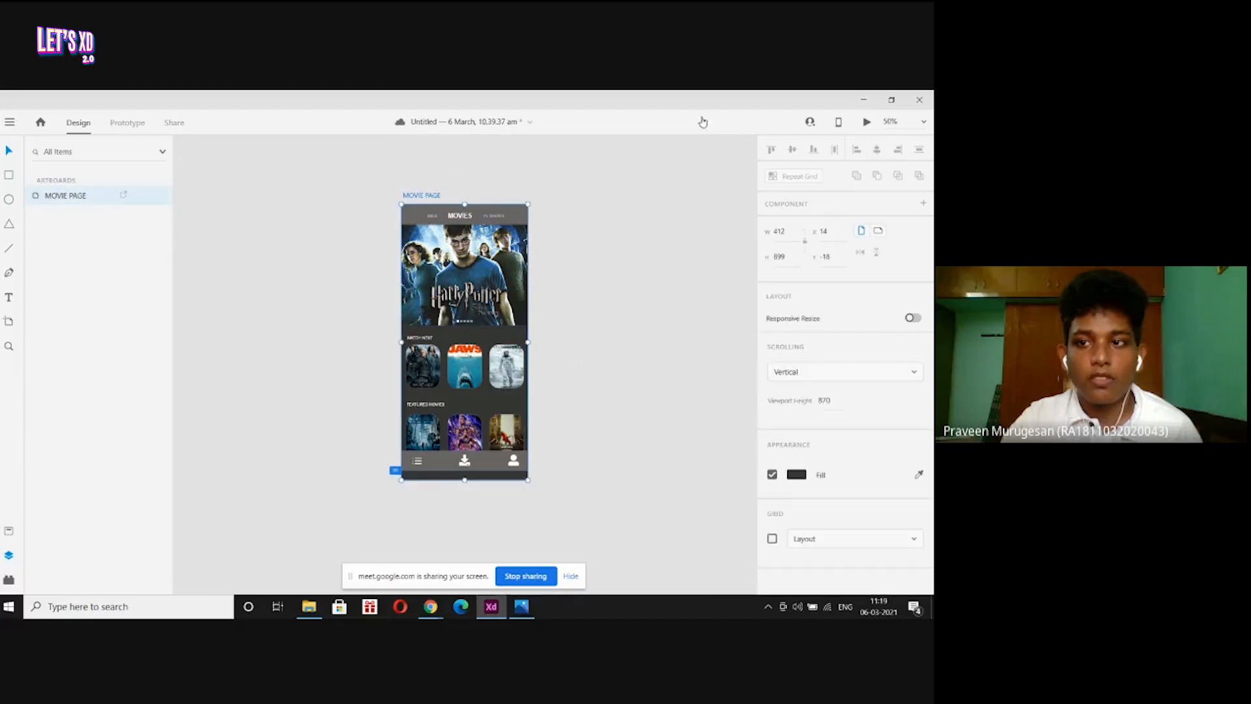
Scroll through the shortened movie page in Desktop Preview, then close it.
click(866, 121)
scroll(165, 389, down, 1)
scroll(164, 389, up, 2)
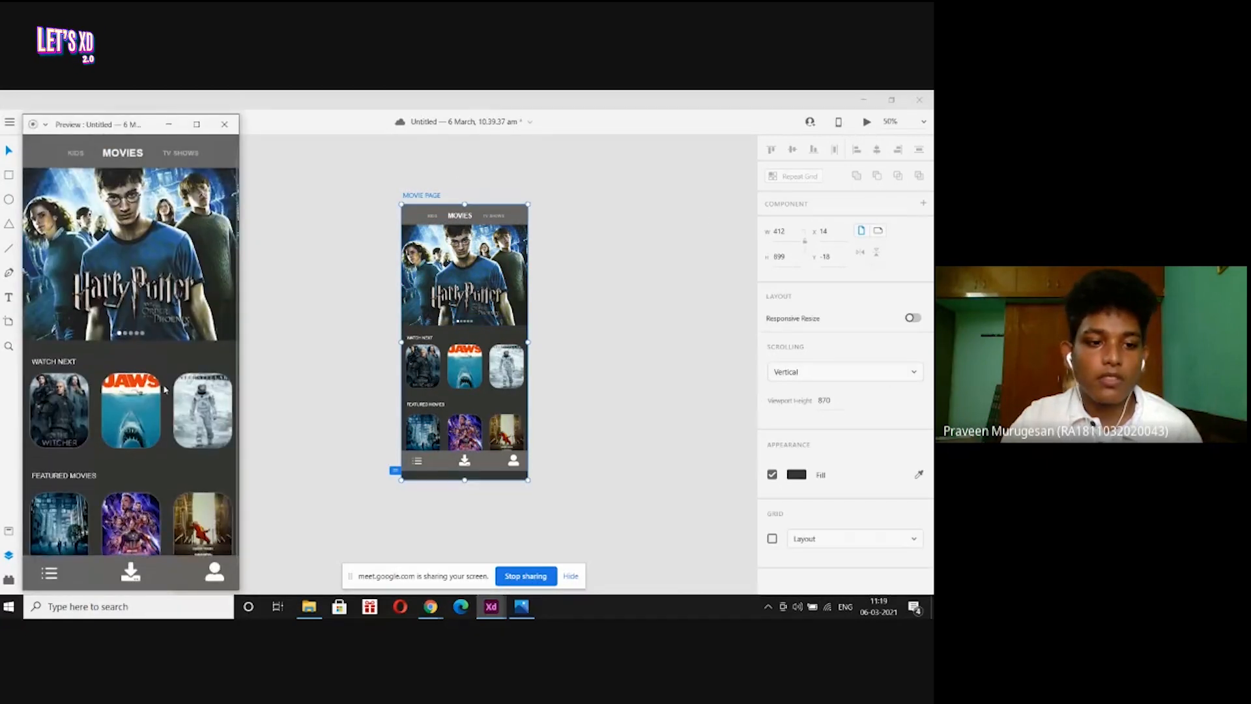
scroll(164, 389, down, 2)
scroll(164, 389, up, 2)
scroll(164, 389, down, 2)
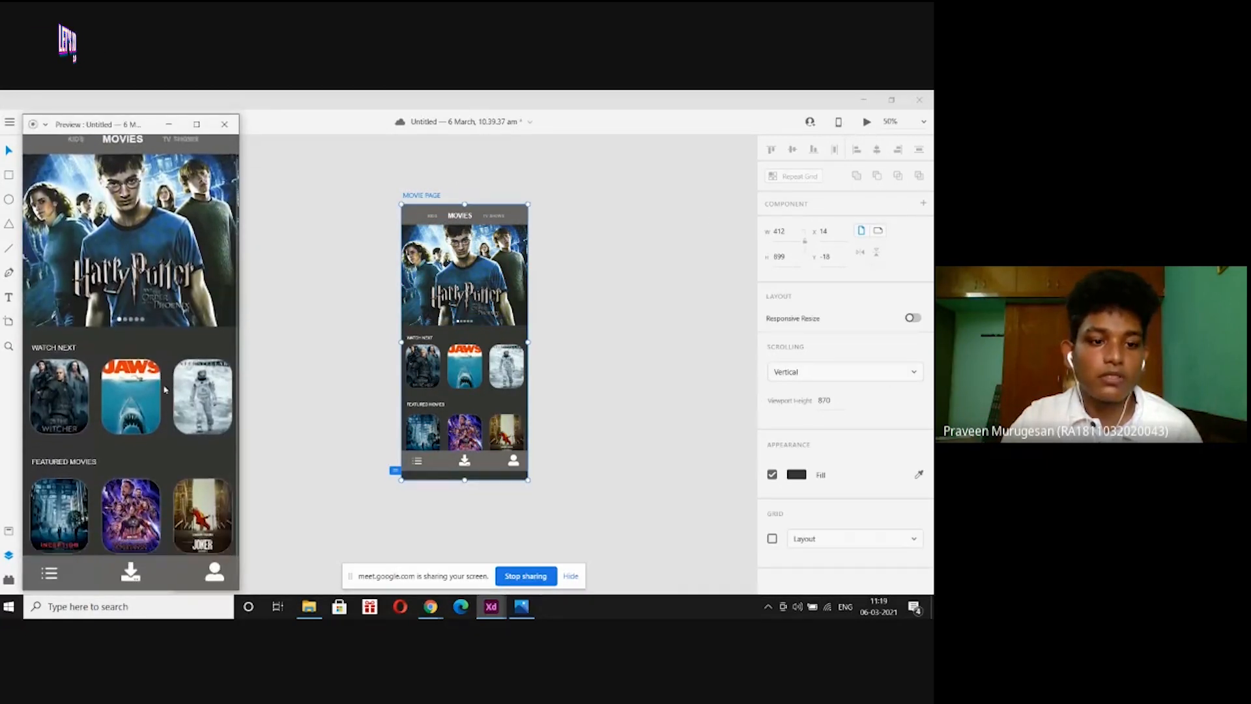
click(224, 124)
click(315, 237)
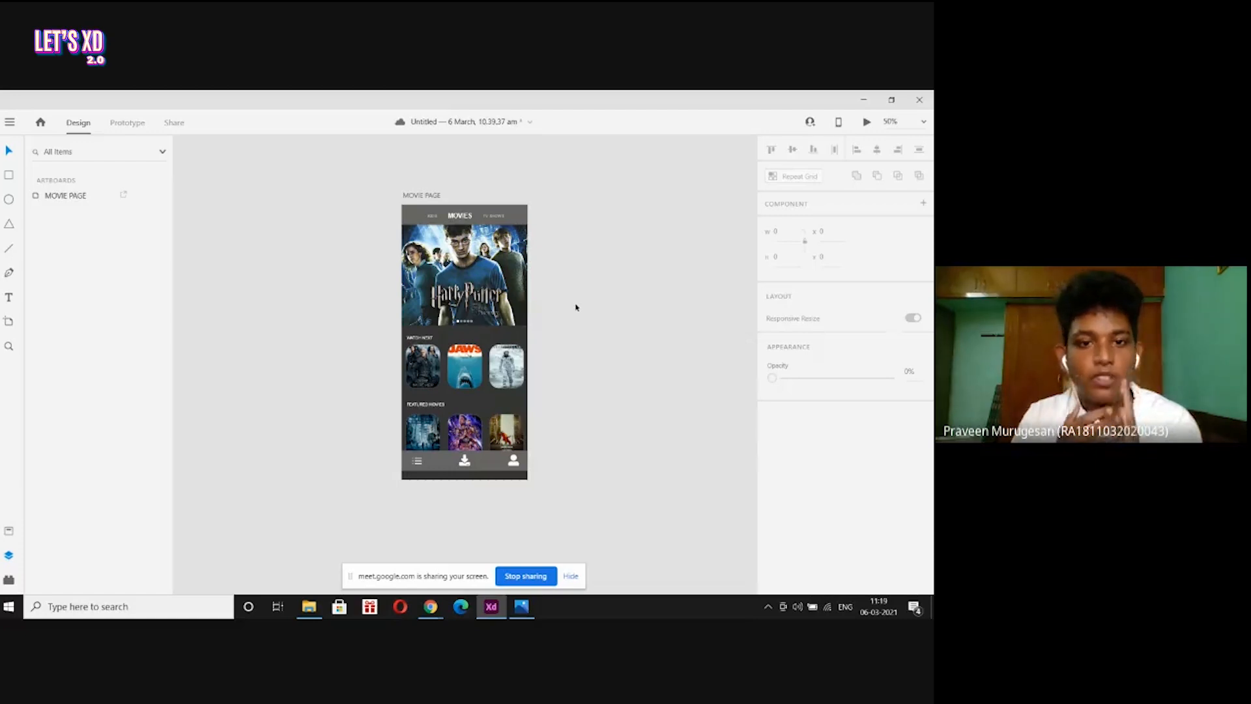
key(ctrl+1)
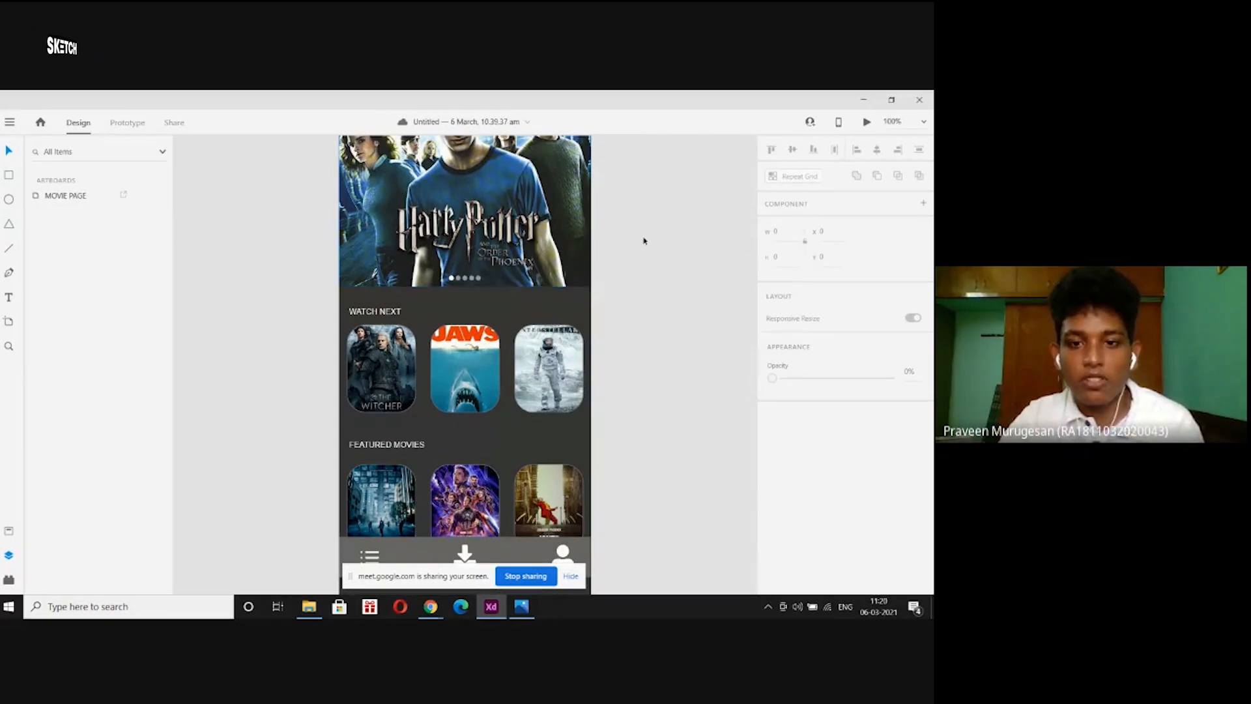
scroll(644, 241, up, 1)
key(ctrl+0)
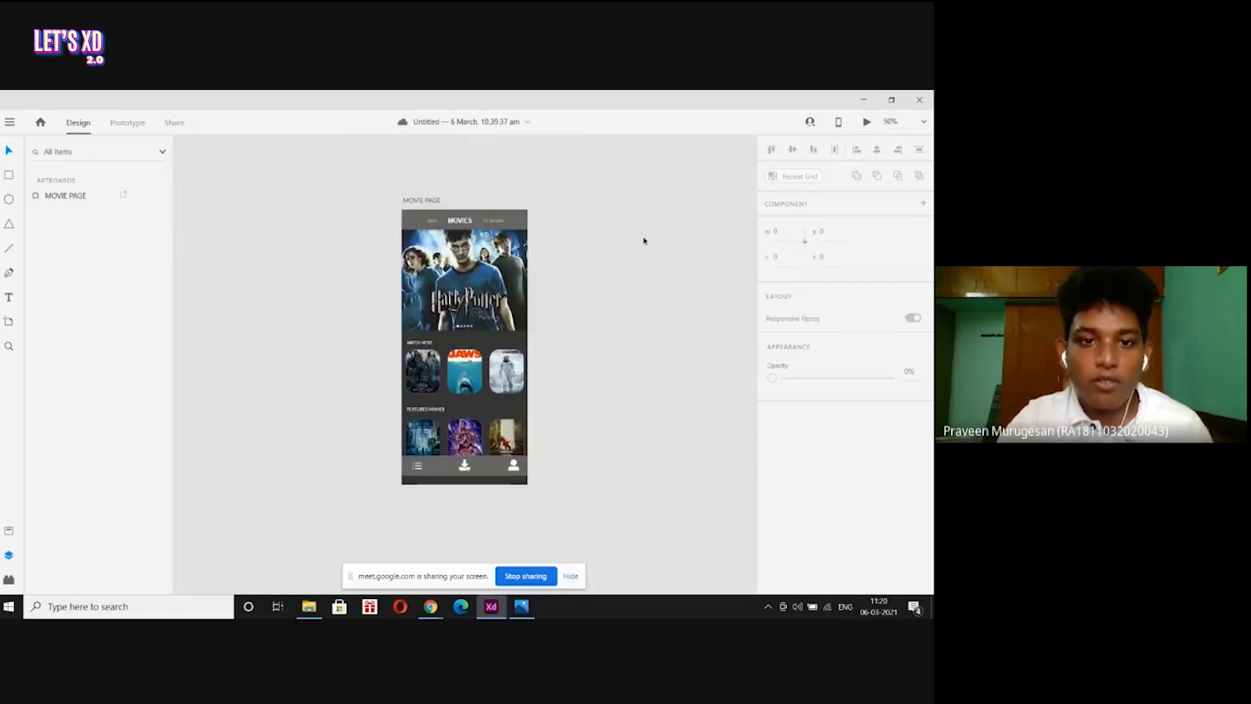
click(422, 201)
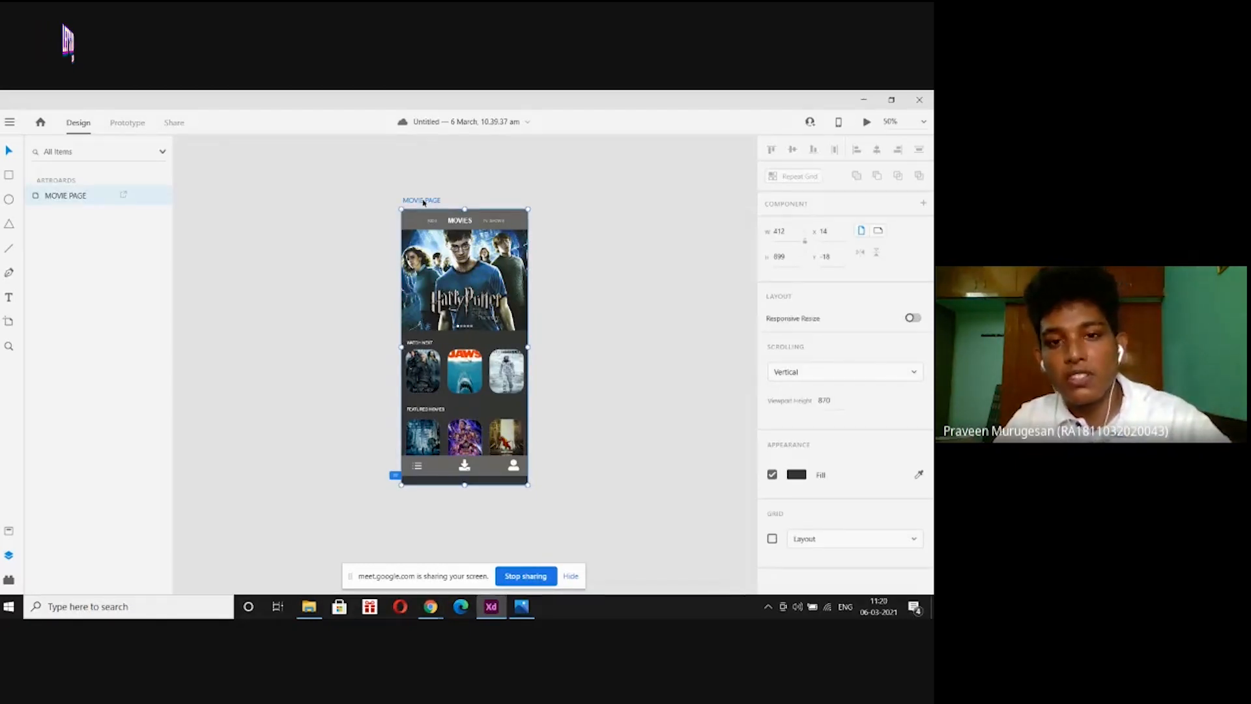
Duplicate MOVIE PAGE into MOVIE PAGE – 1 beside it, then zoom to 200% on the banner dots.
key(ctrl+d)
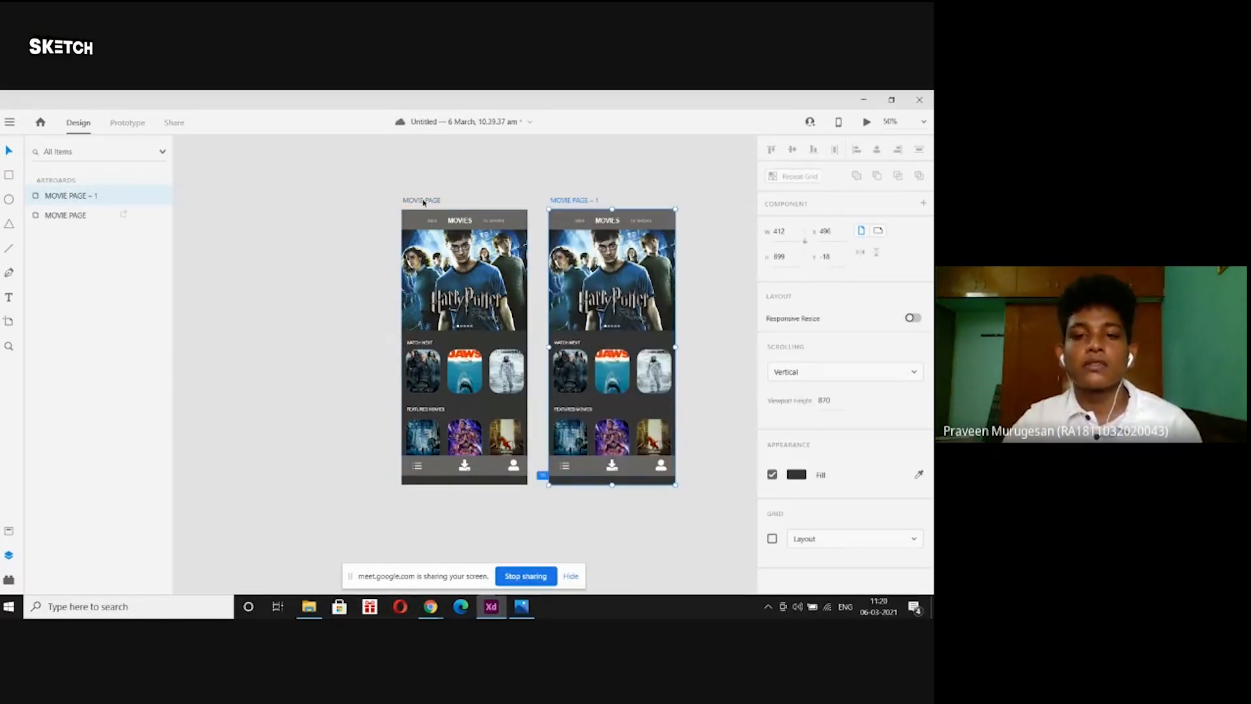
key(ctrl+z)
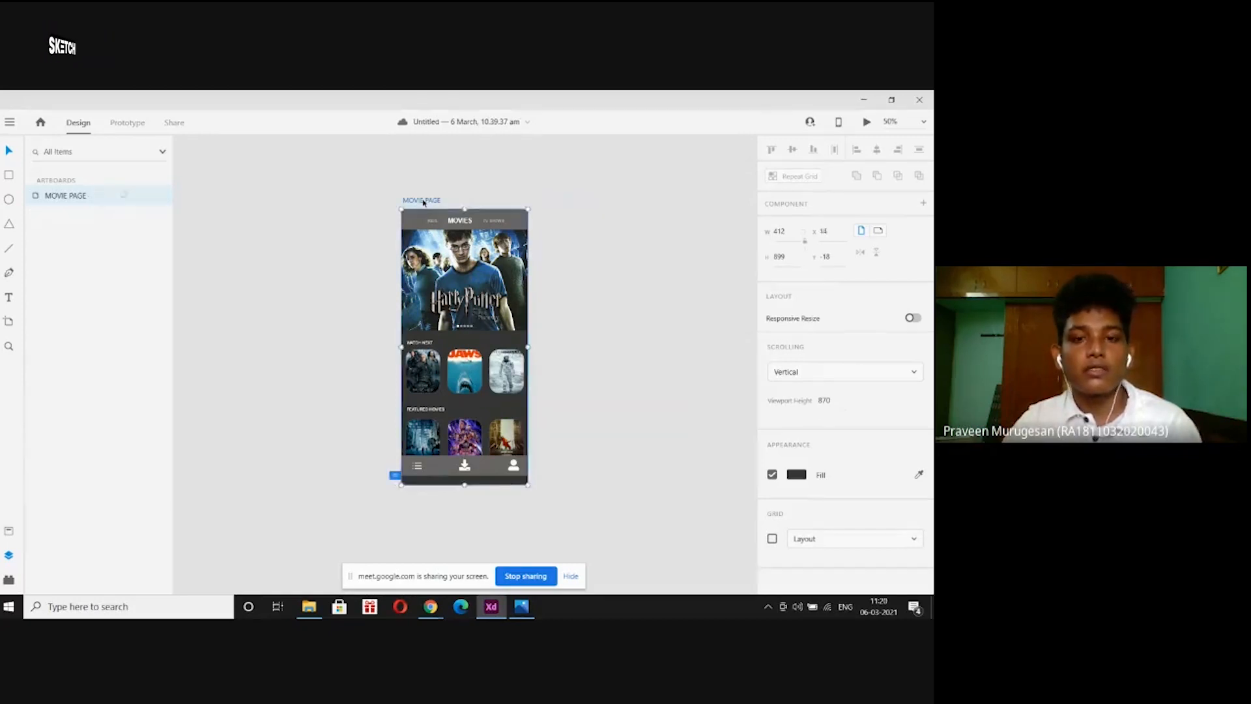
click(349, 198)
click(422, 203)
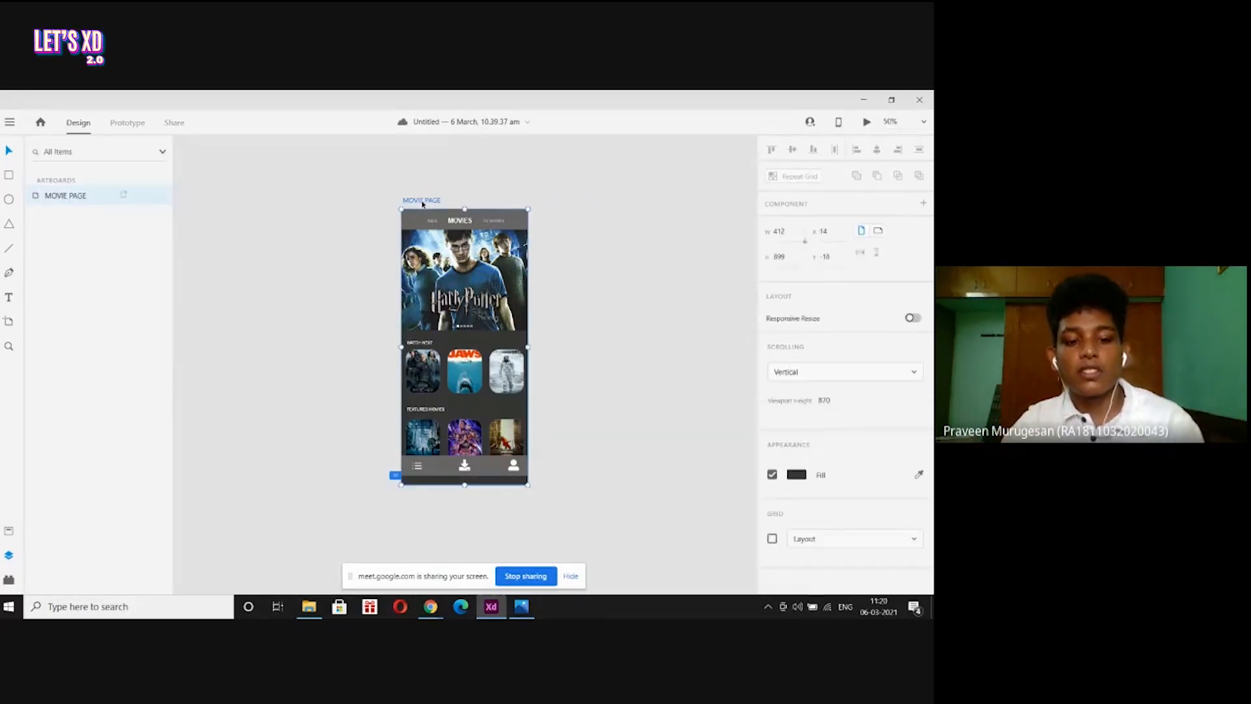
key(ctrl+d)
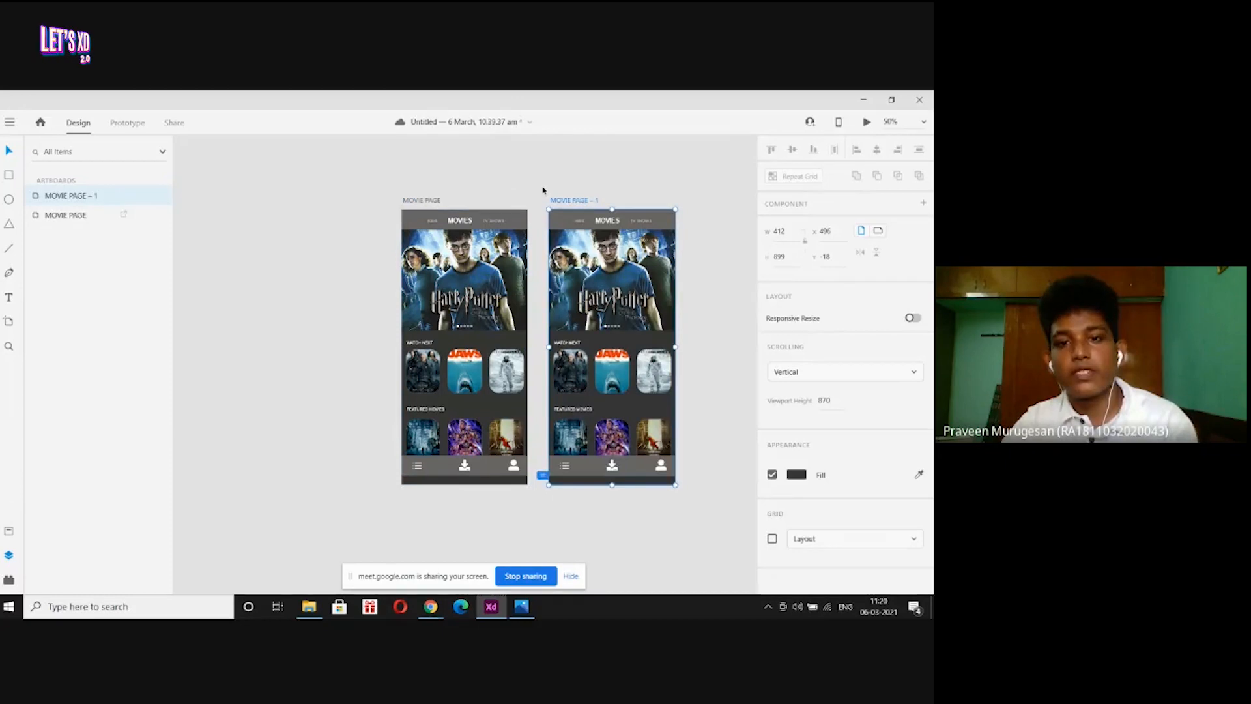
double_click(580, 203)
click(600, 200)
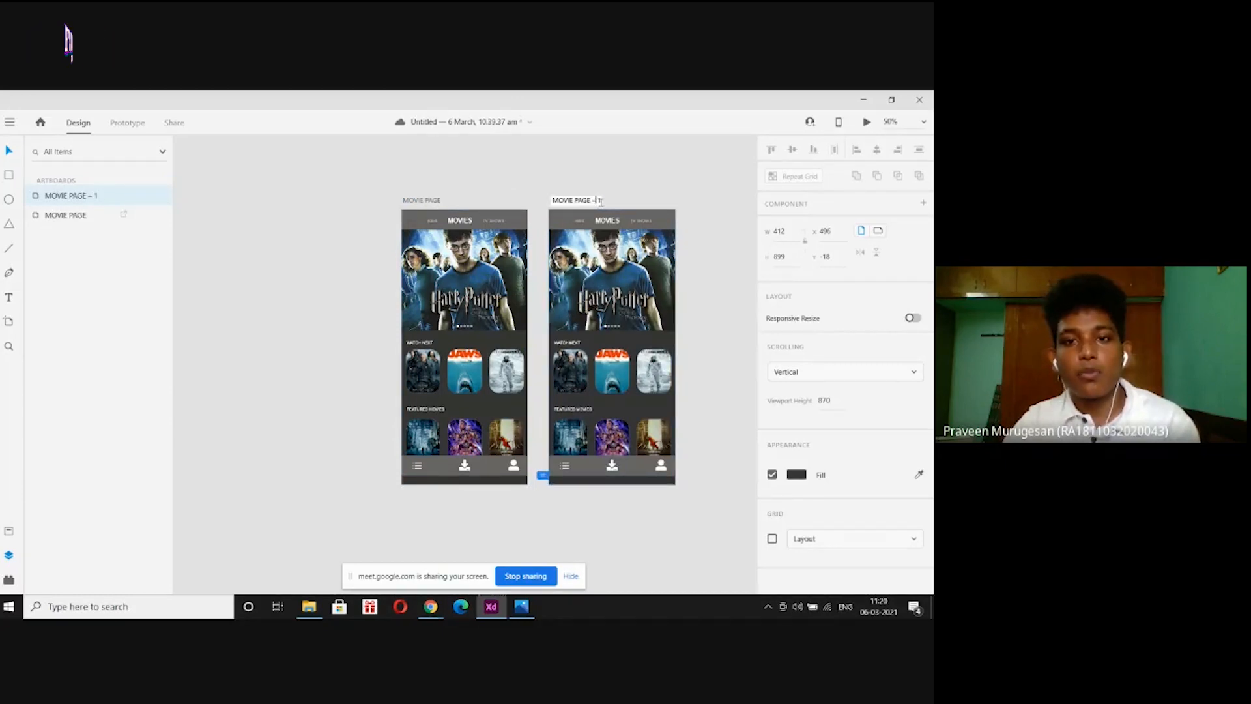
click(589, 162)
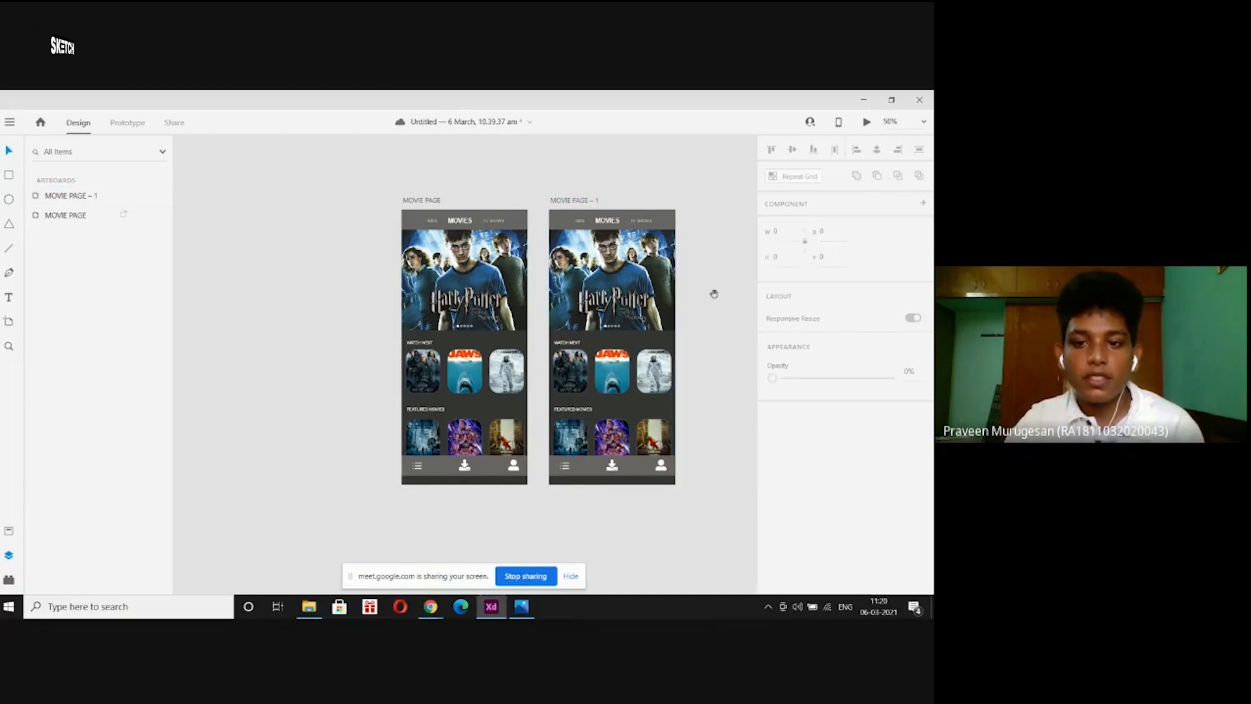
drag(714, 297, 656, 305)
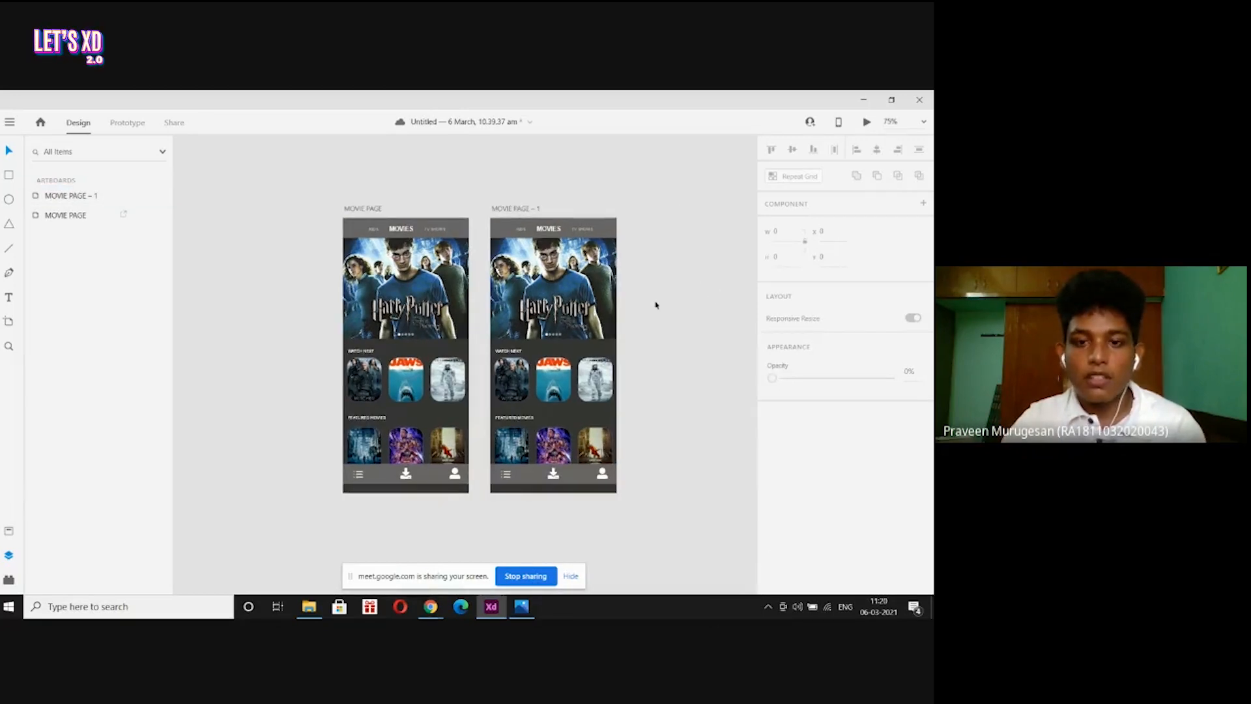
key(ctrl+equal)
key(ctrl+equal)
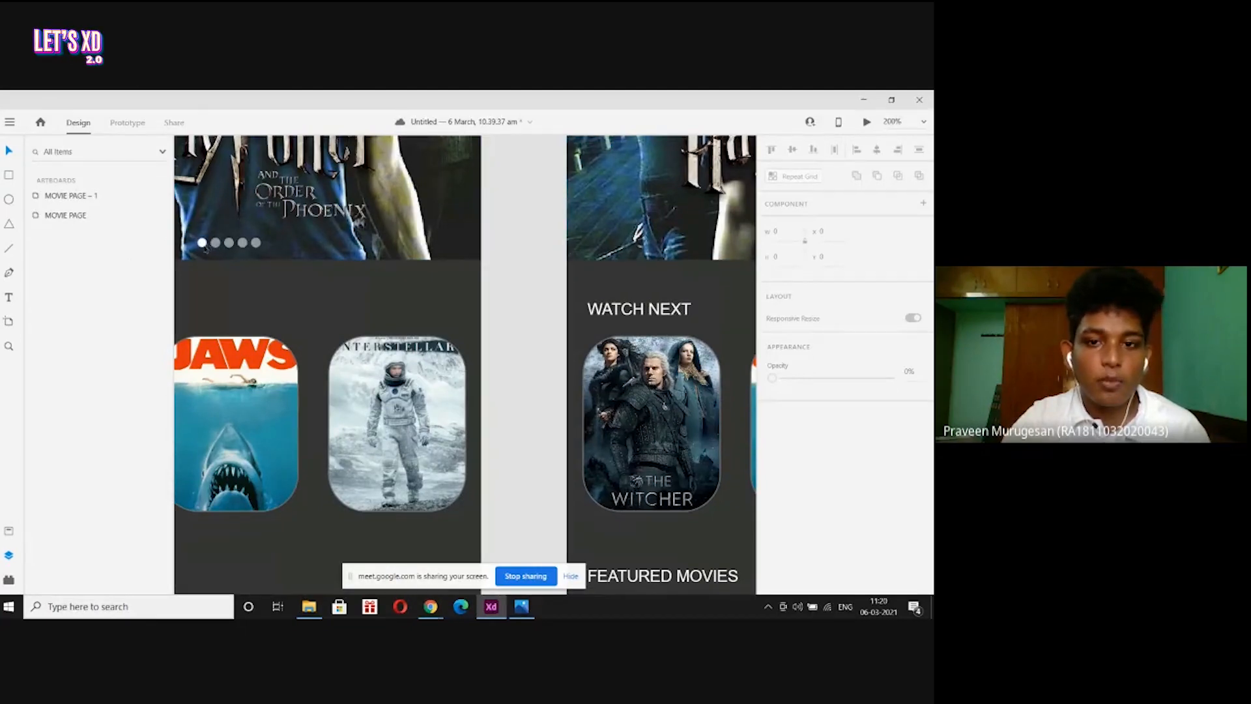
On MOVIE PAGE – 1, set the second carousel dot to 100% opacity and the first to 52%.
drag(544, 307, 451, 311)
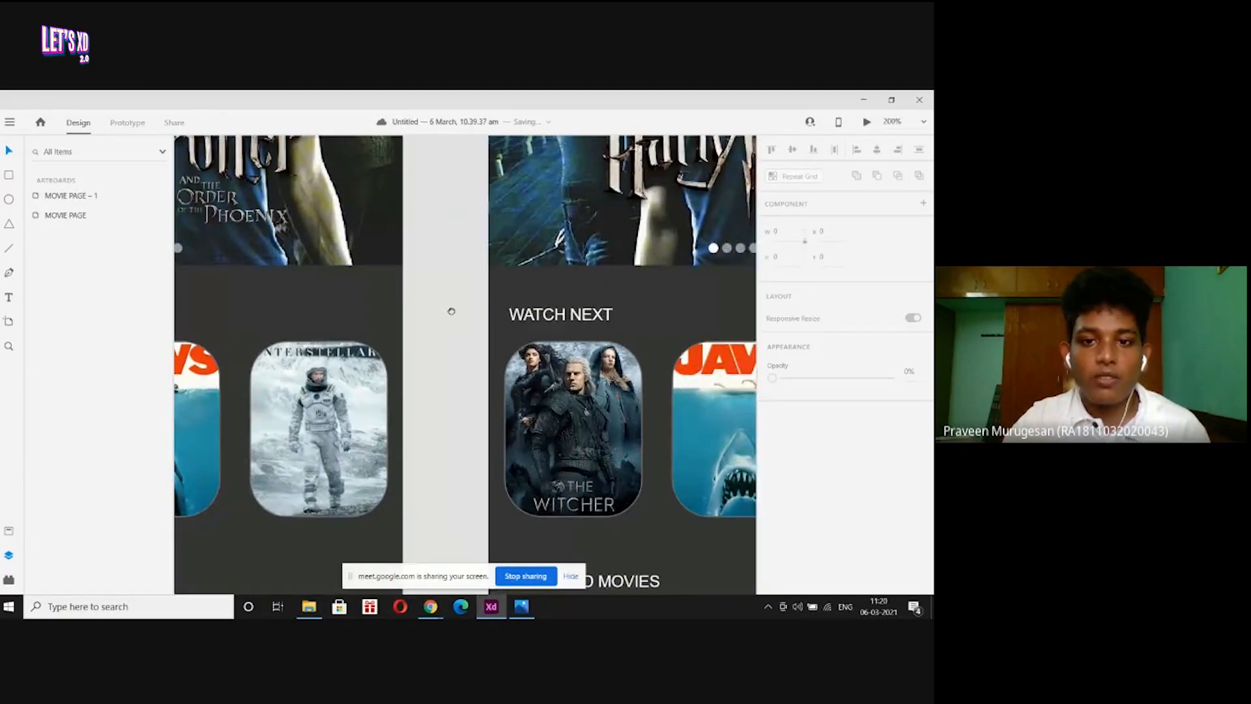
scroll(451, 312, right, 5)
click(502, 254)
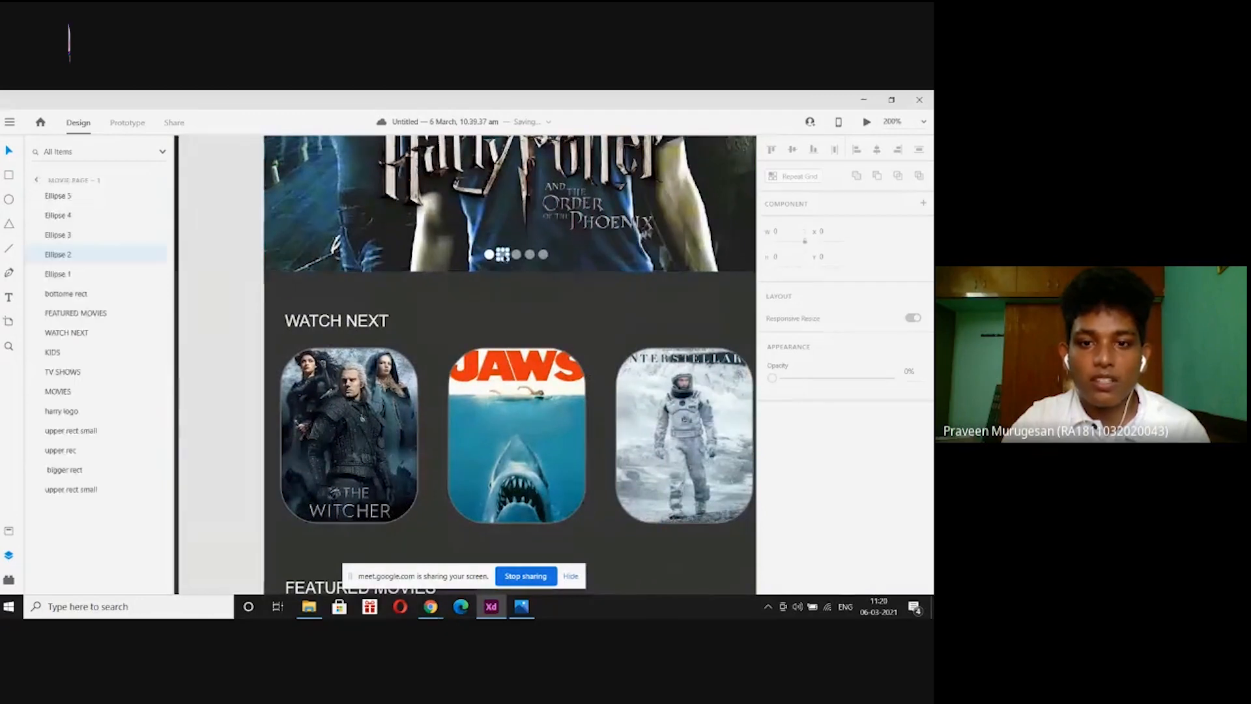
drag(832, 435, 892, 435)
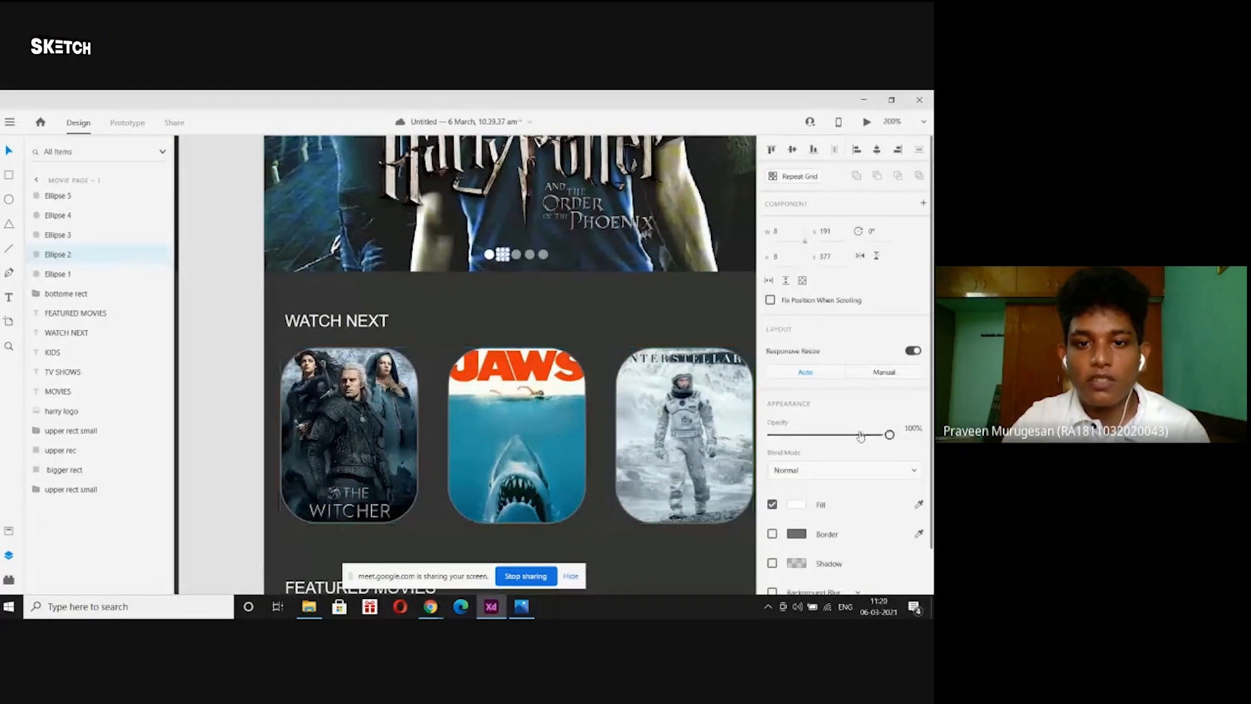
click(489, 255)
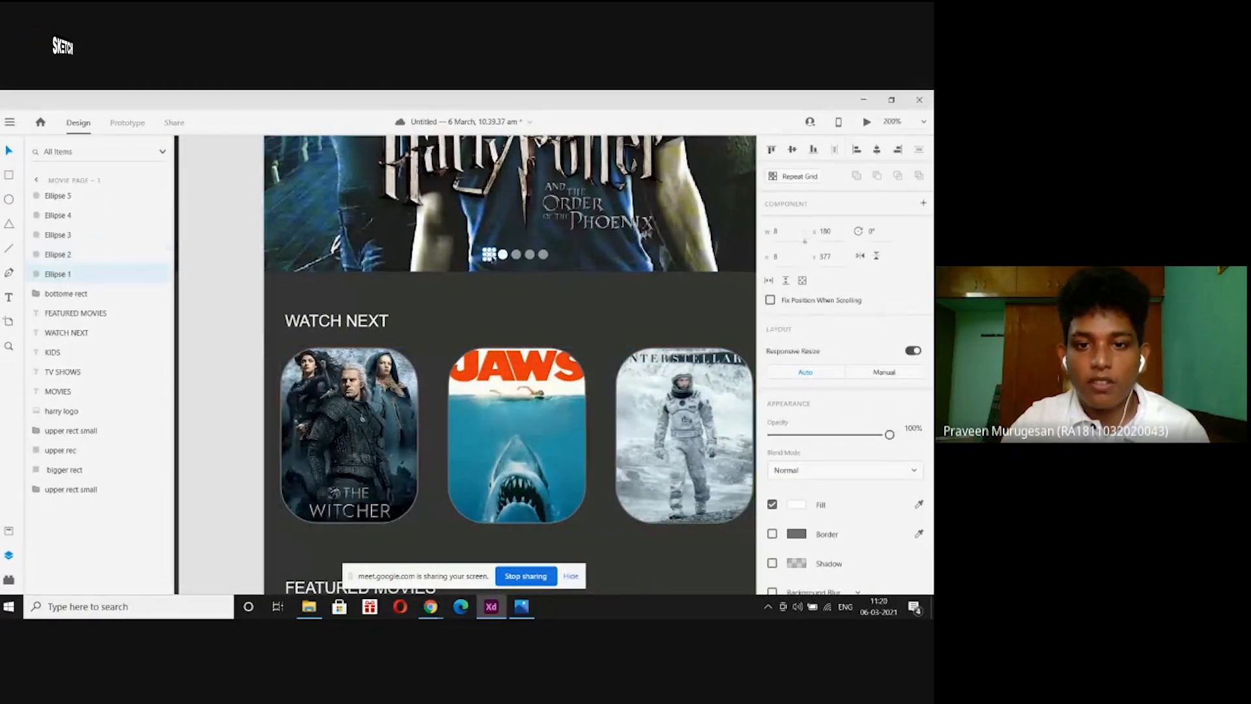
click(516, 255)
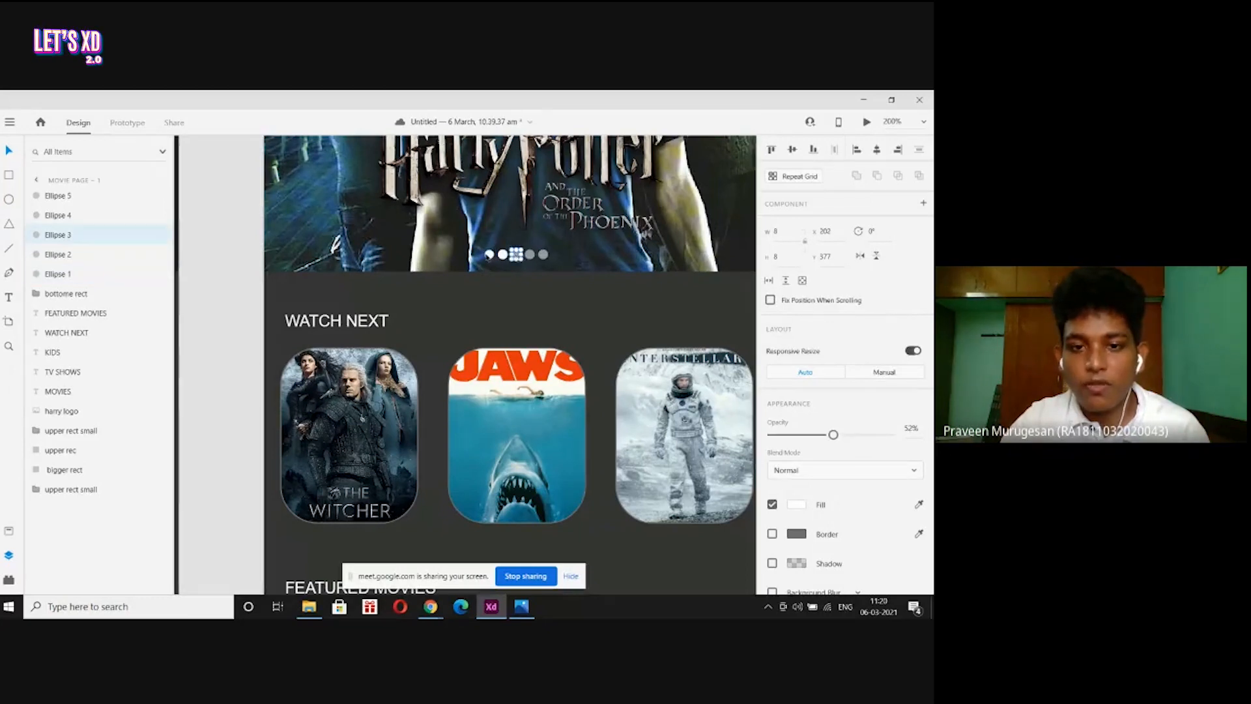
click(489, 255)
drag(889, 435, 832, 435)
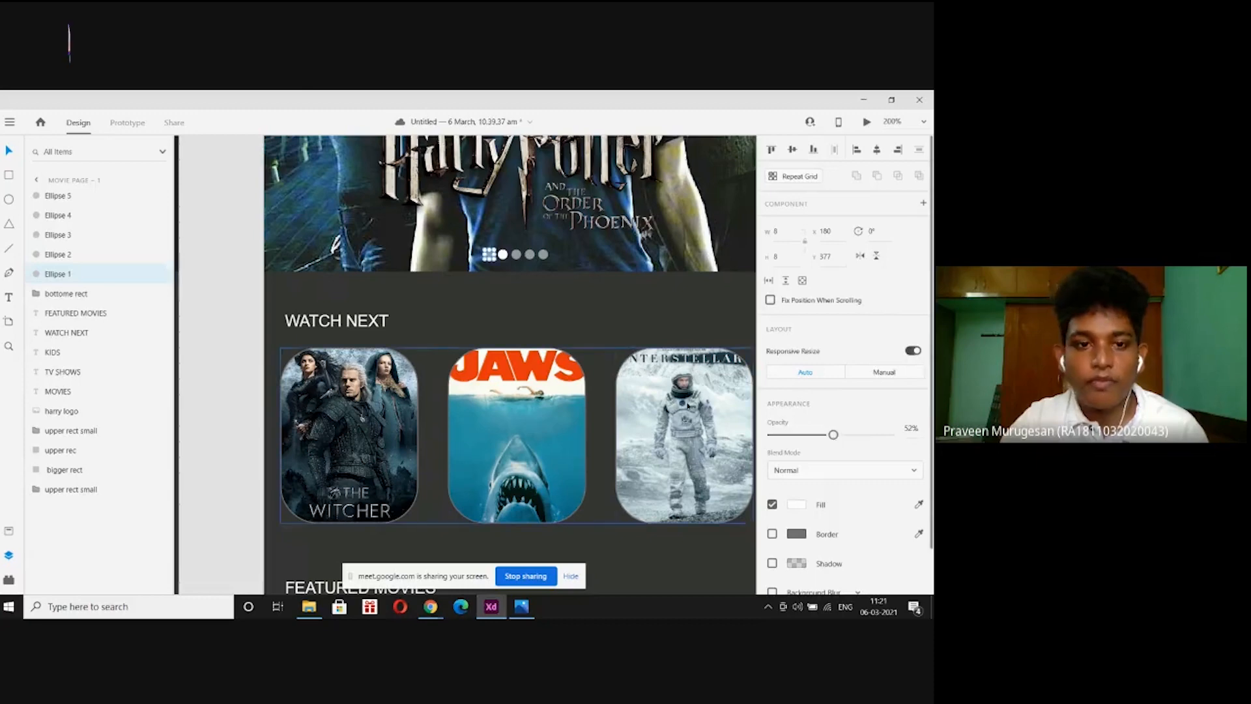
click(241, 300)
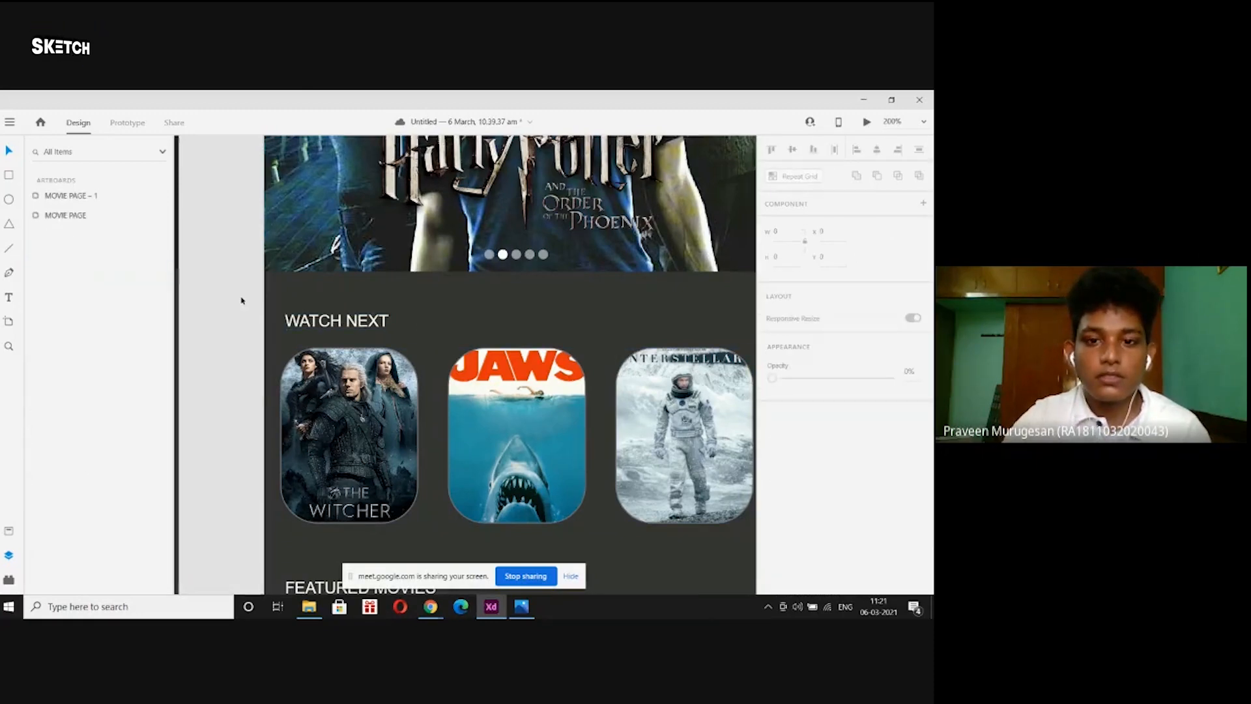
key(ctrl+1)
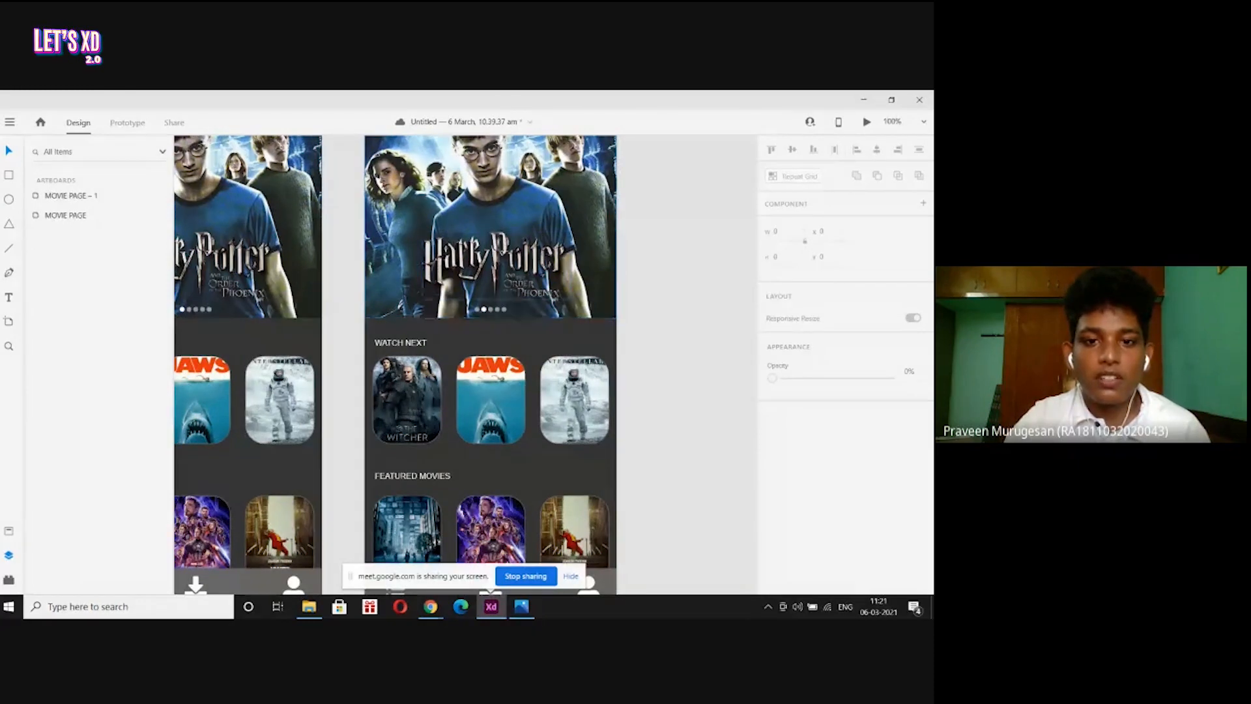
Delete the Harry Potter title logo from MOVIE PAGE – 1, keeping the banner image.
click(460, 204)
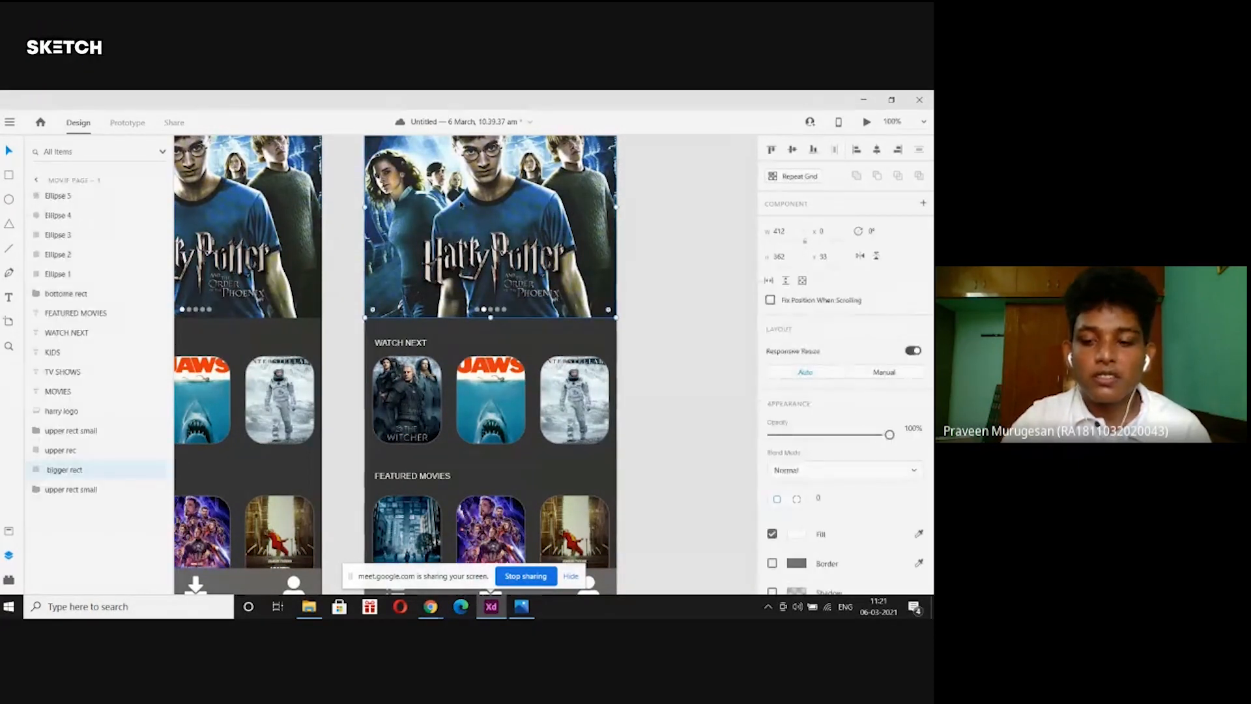
key(Delete)
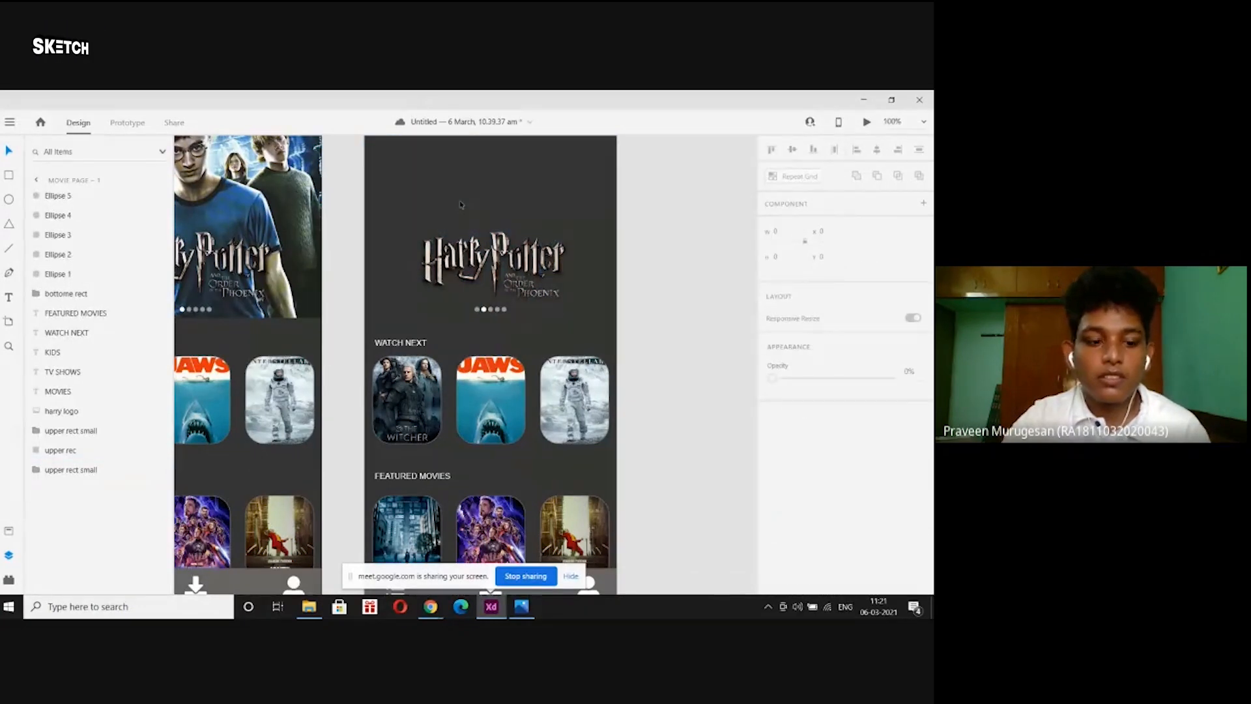
key(ctrl+z)
key(Escape)
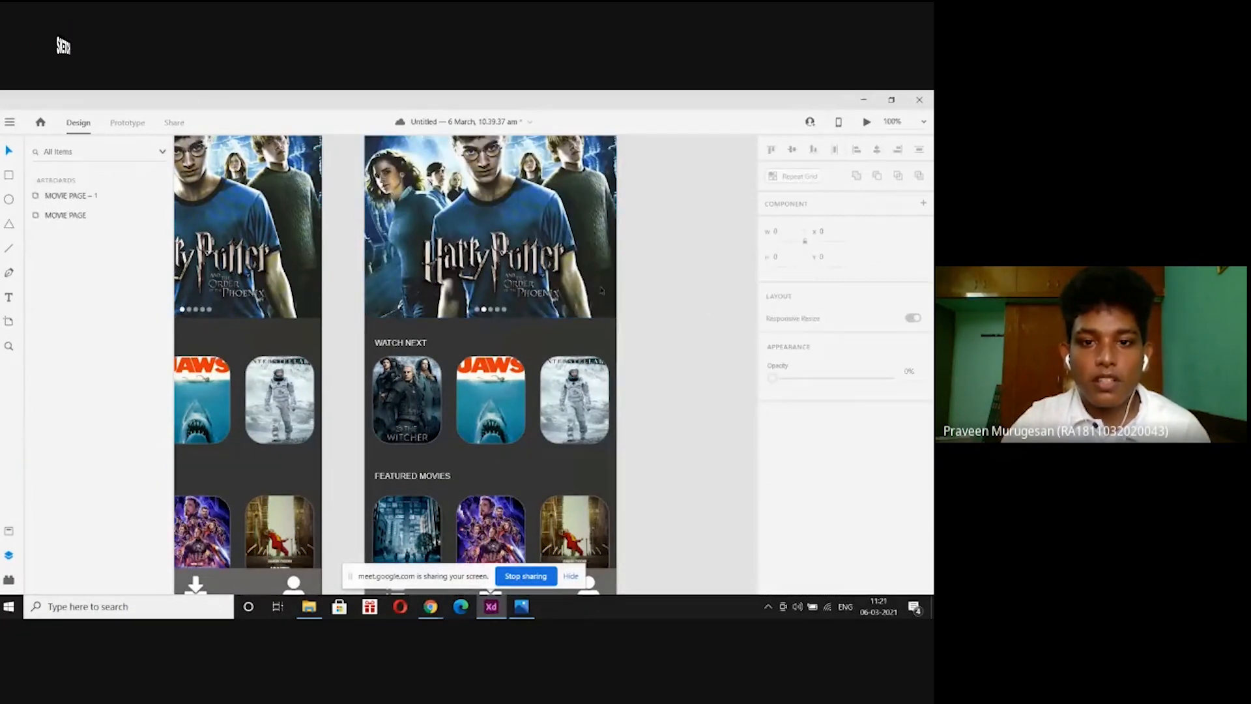
click(529, 274)
key(Delete)
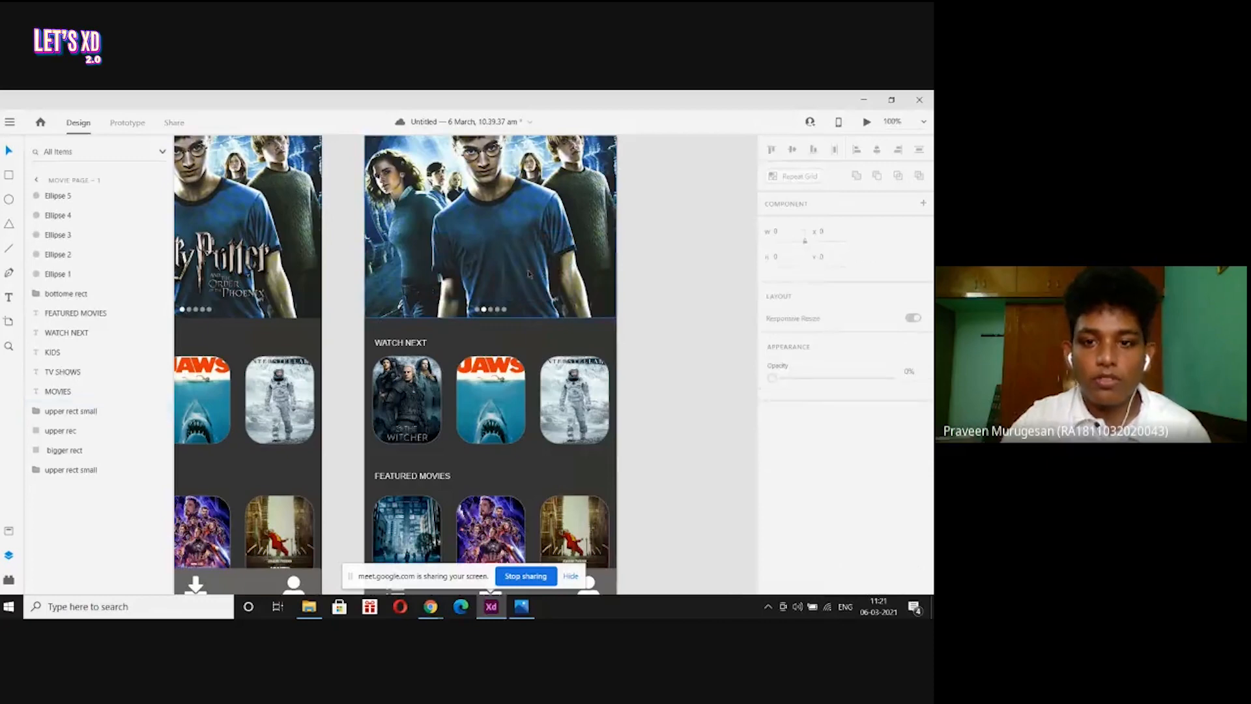
Drag the moanadvd poster from the movie posters folder onto the MOVIE PAGE – 1 banner.
key(ctrl+minus)
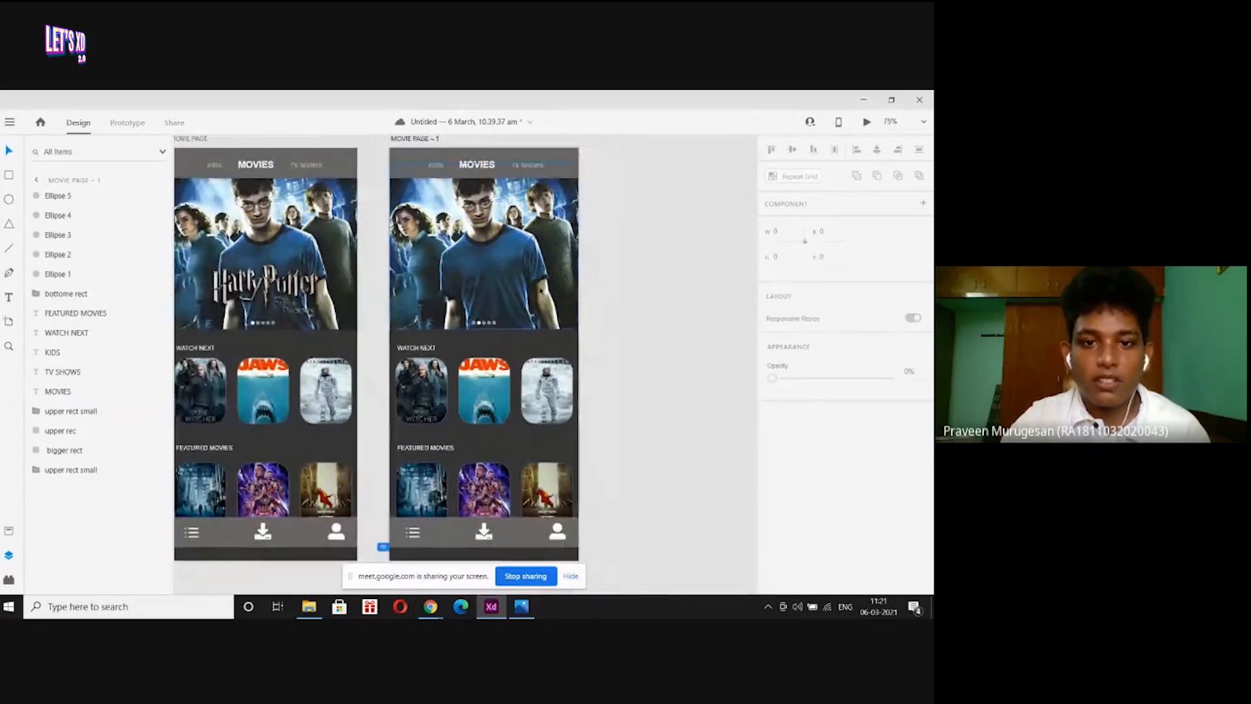
click(566, 439)
click(637, 422)
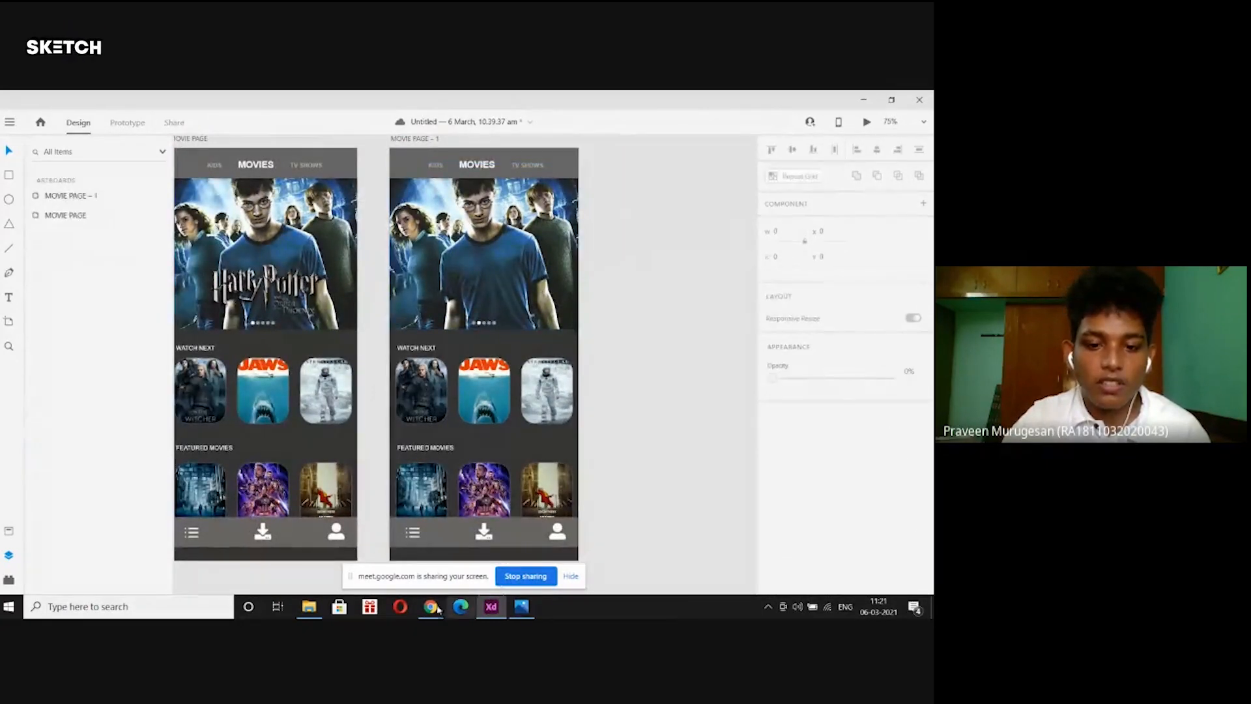
click(308, 606)
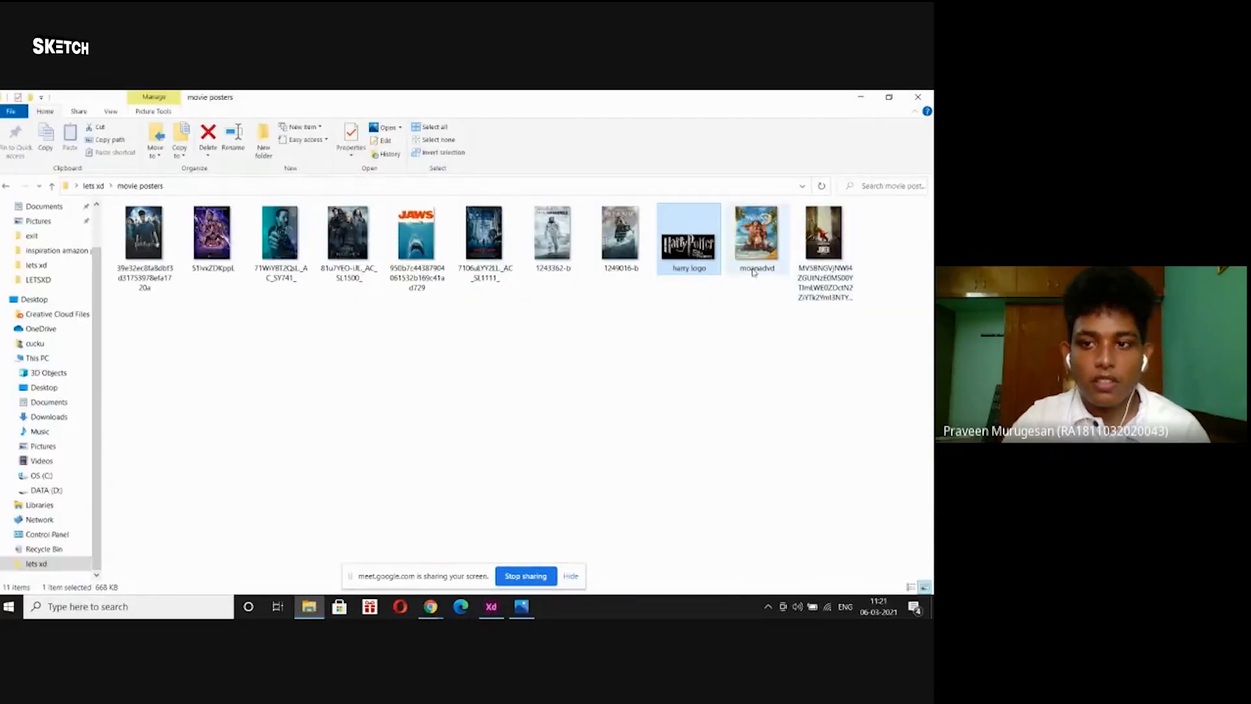
click(755, 241)
drag(756, 269, 548, 283)
Move the Moana poster down and enlarge it inside the MOVIE PAGE – 1 banner.
double_click(500, 249)
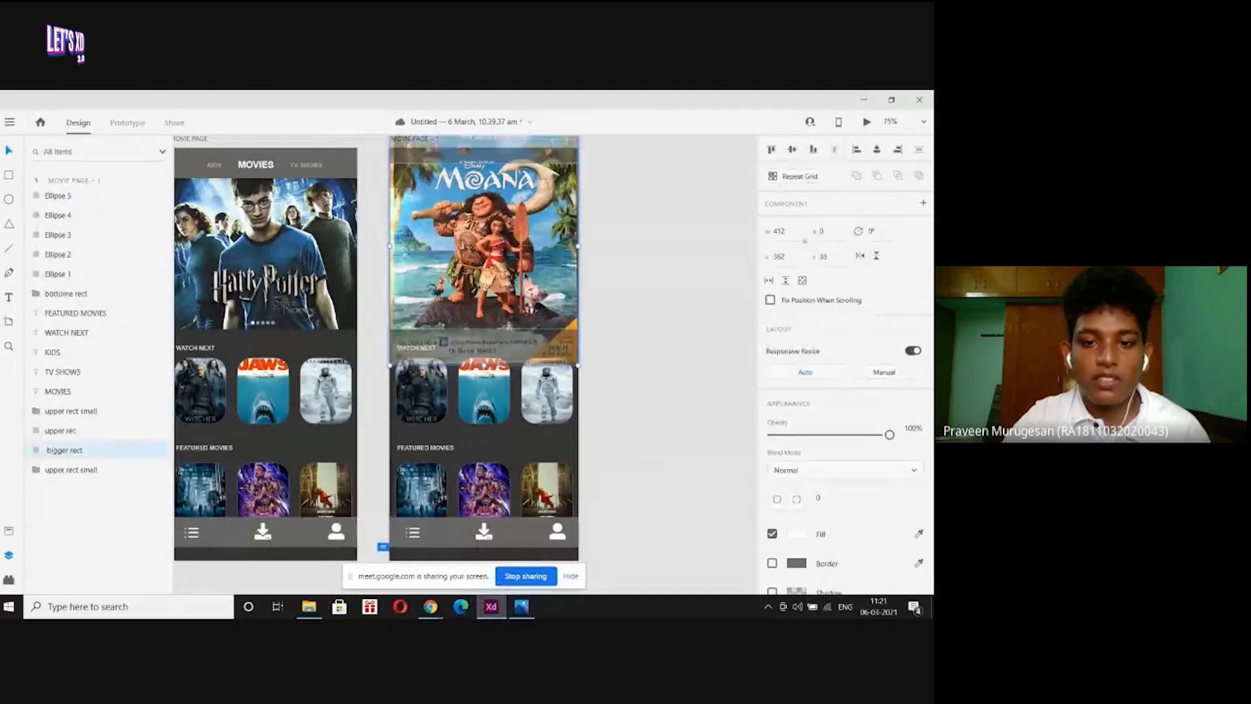
drag(497, 252, 495, 273)
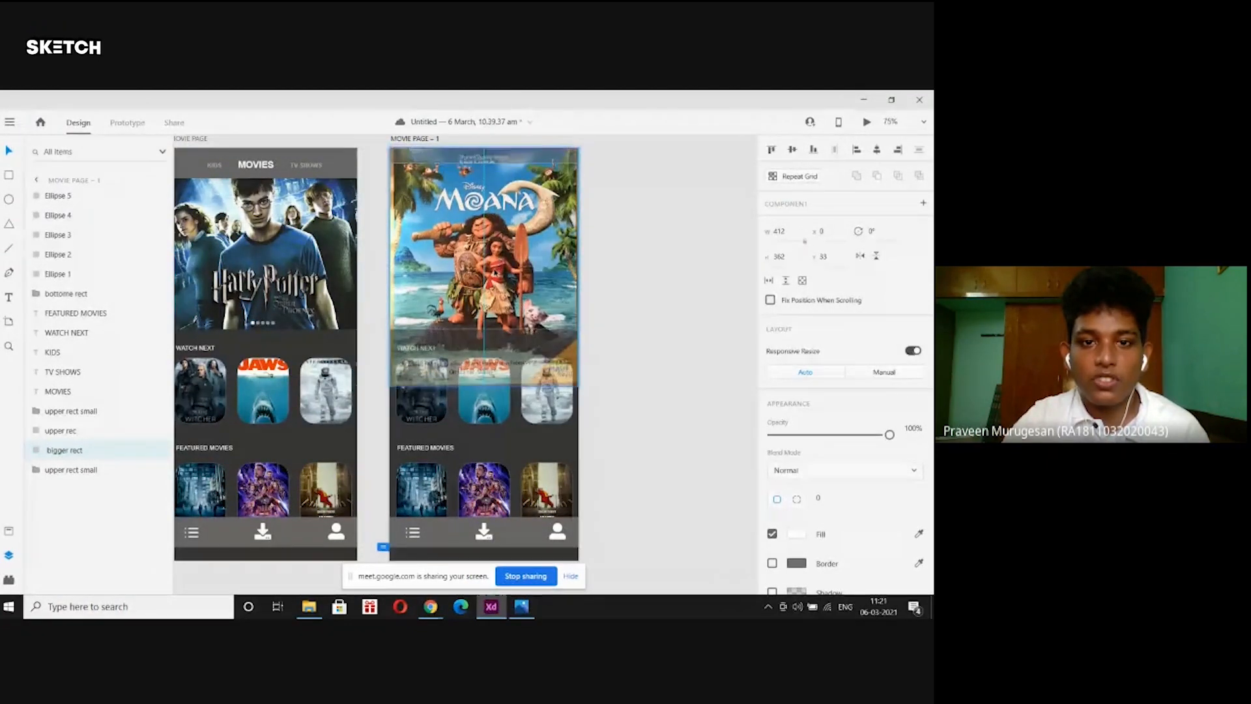
drag(484, 386, 484, 414)
drag(485, 274, 486, 264)
click(693, 223)
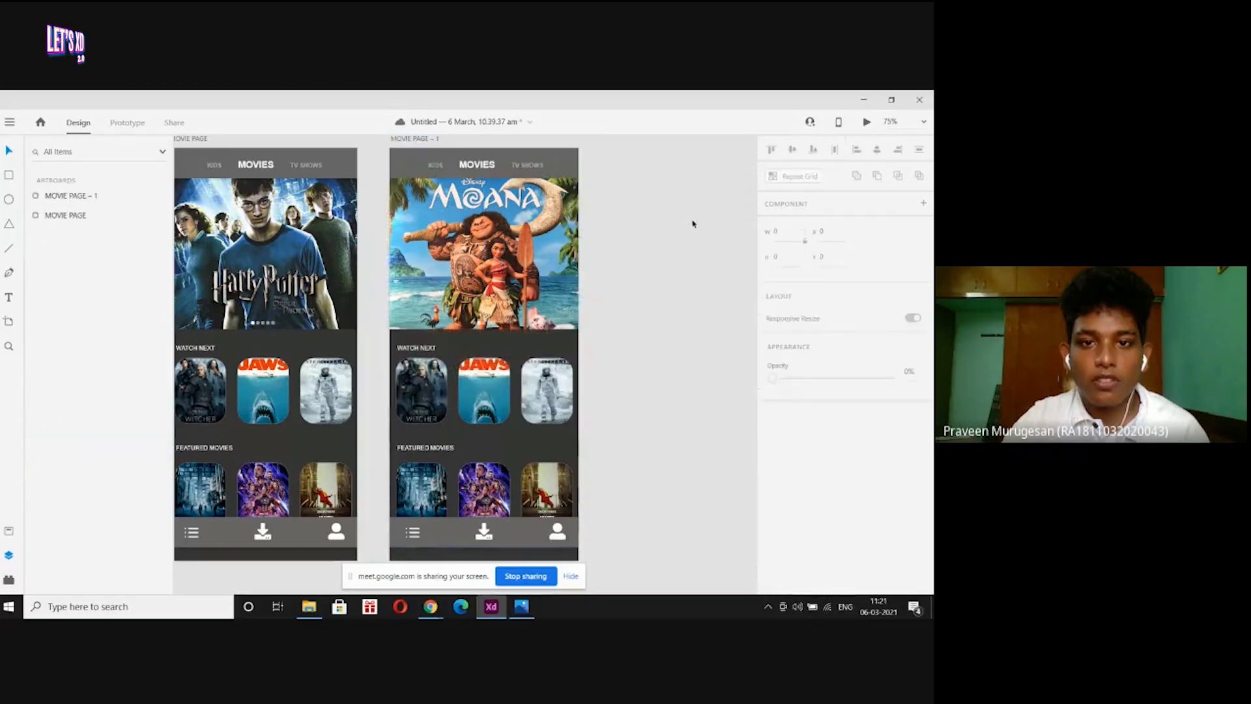
double_click(495, 243)
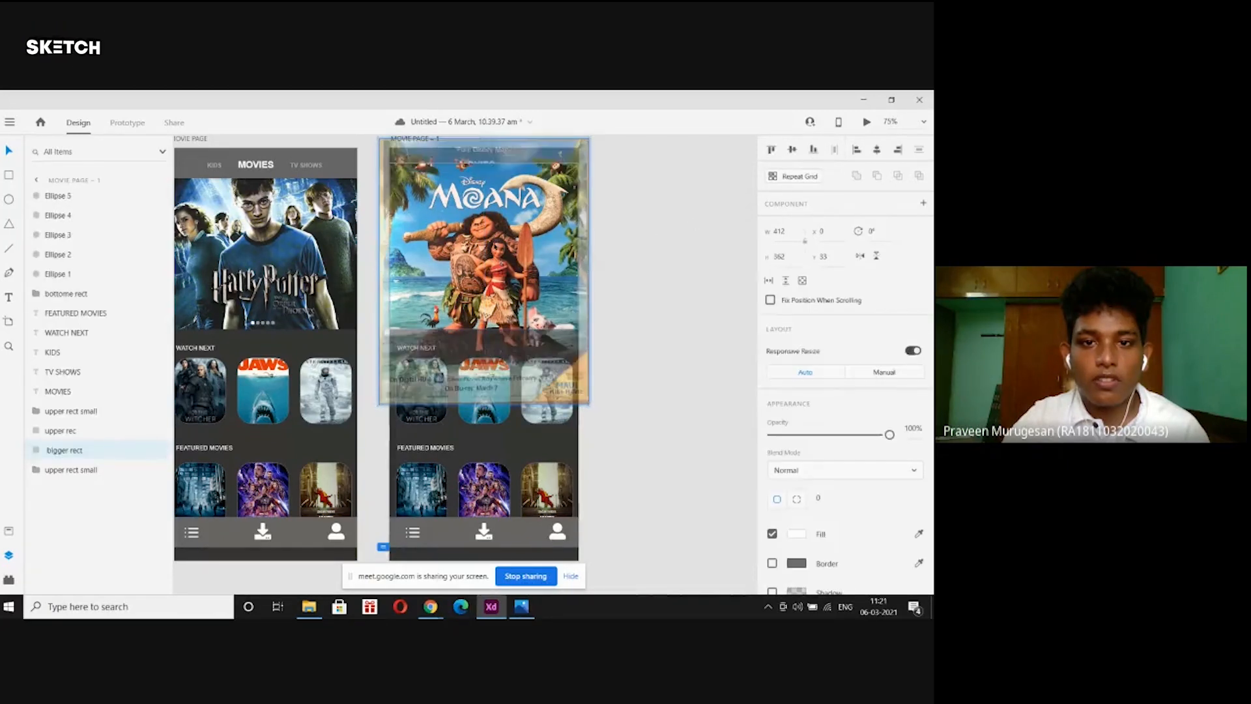
click(631, 225)
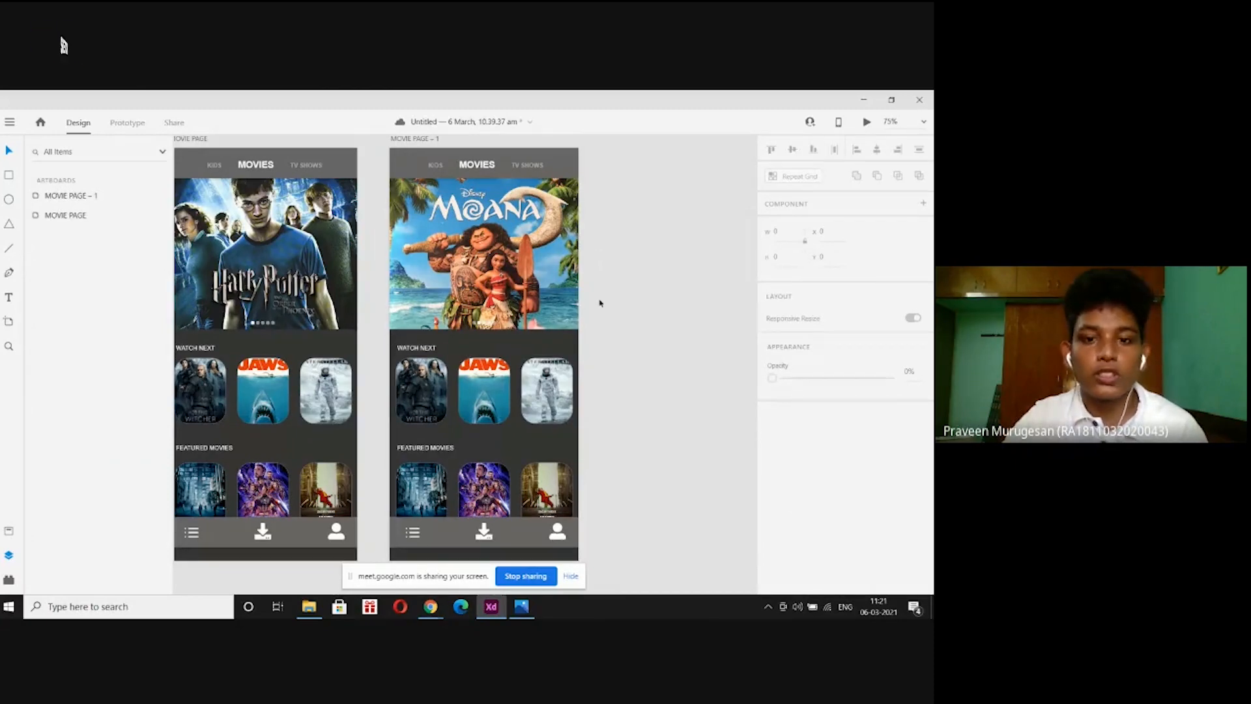
Zoom and pan to frame both artboards, then select the MOVIE PAGE artboard.
key(ctrl+plus)
key(ctrl+plus)
key(ctrl+plus)
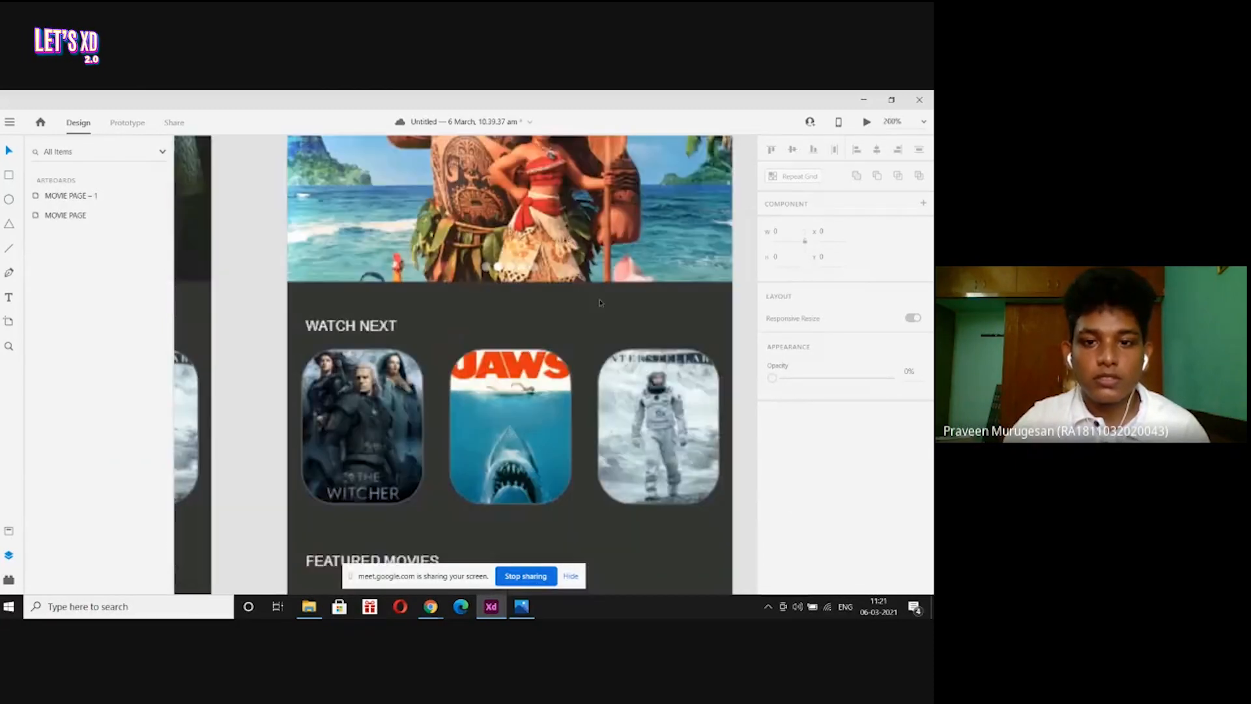
scroll(601, 303, down, 5)
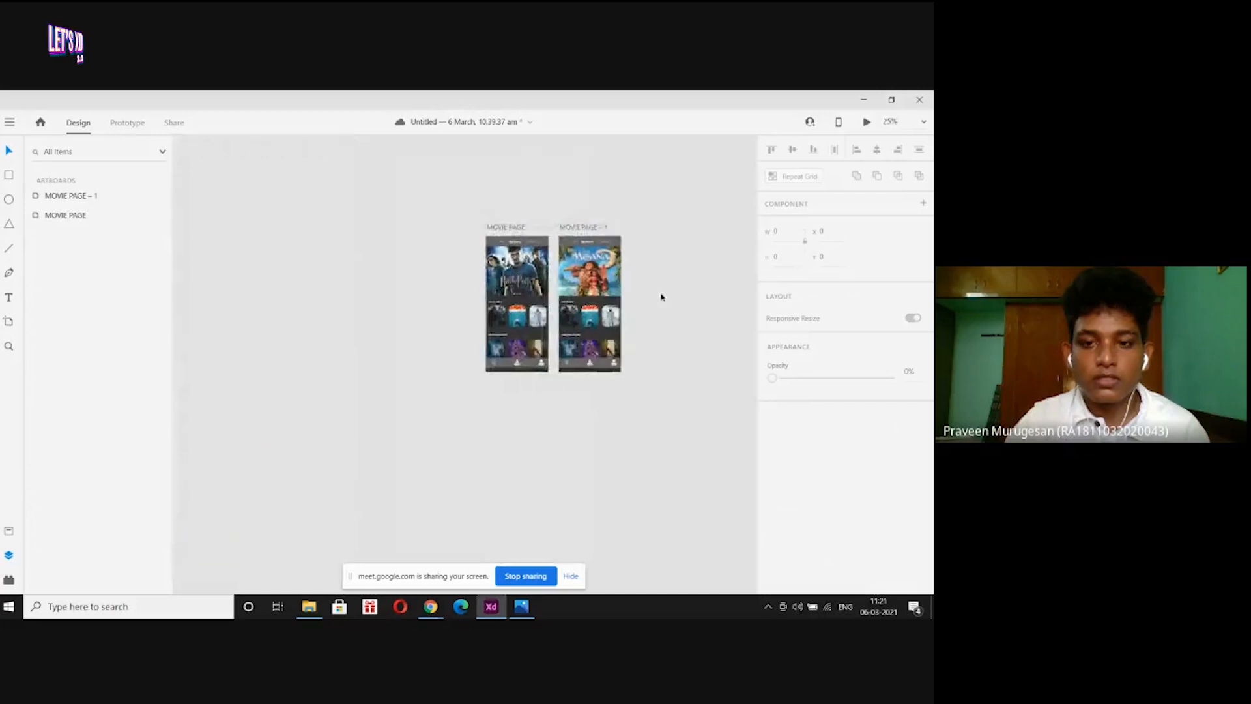
key(ctrl+plus)
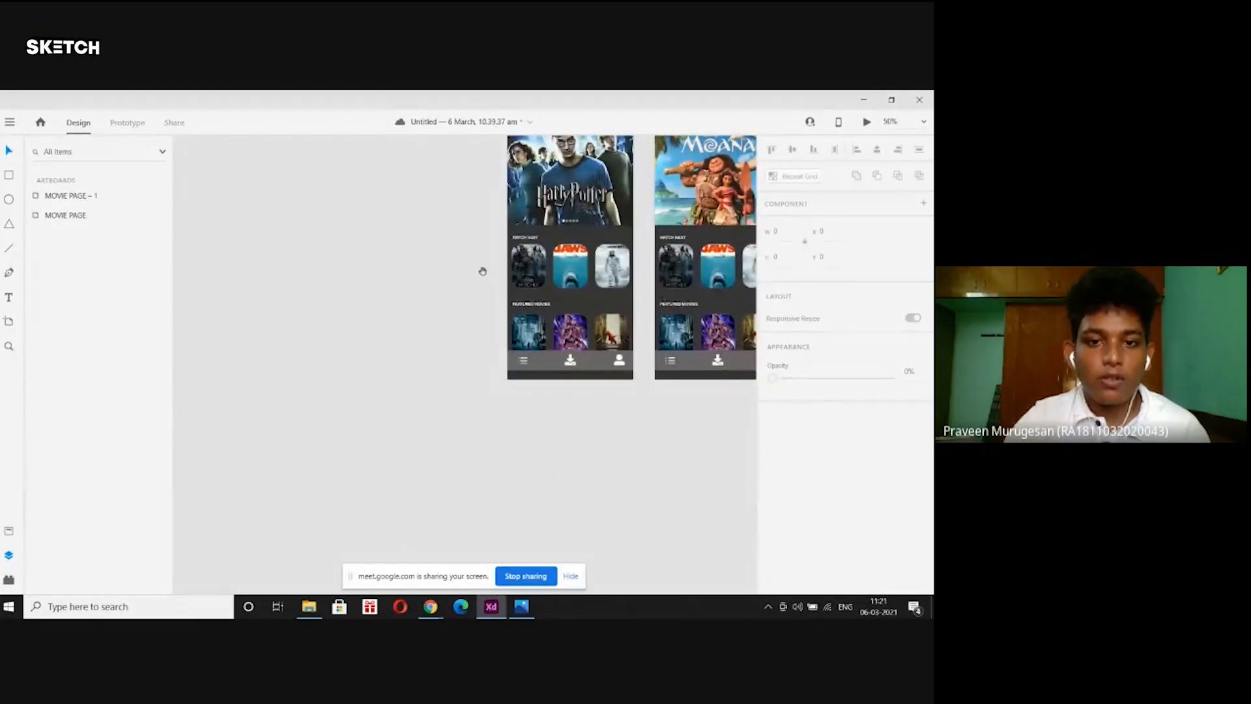
drag(482, 271, 296, 403)
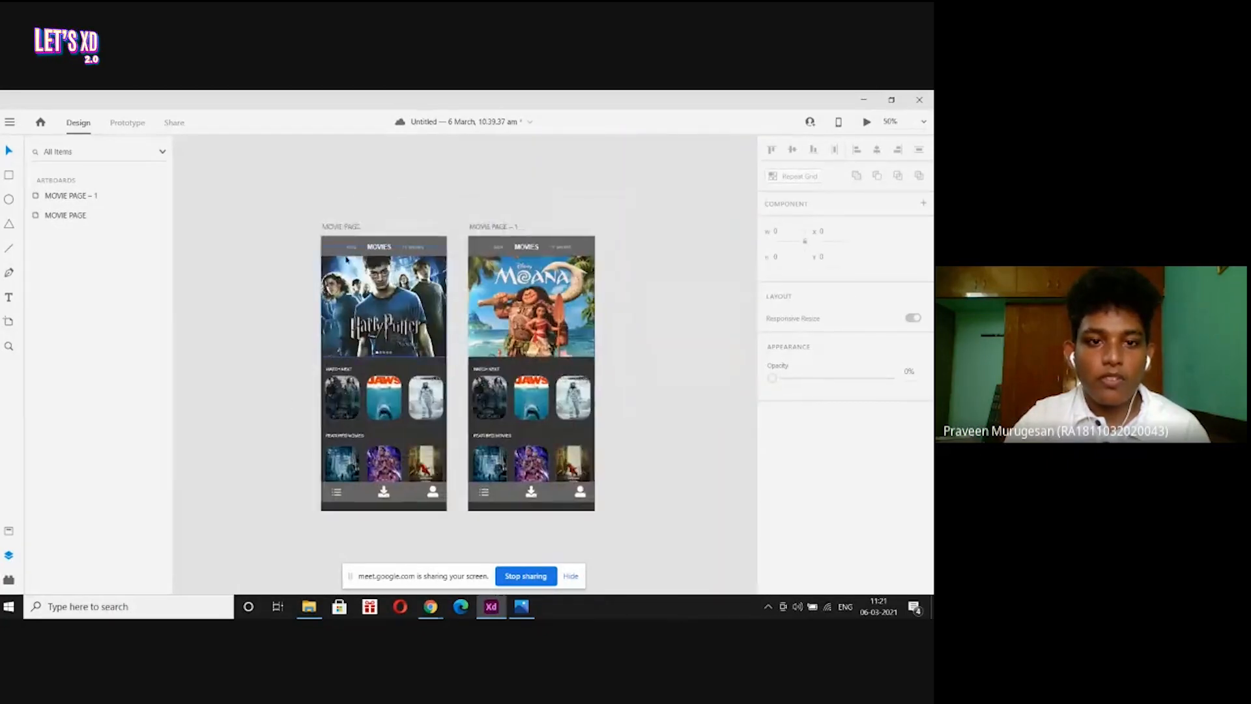
click(348, 226)
click(866, 122)
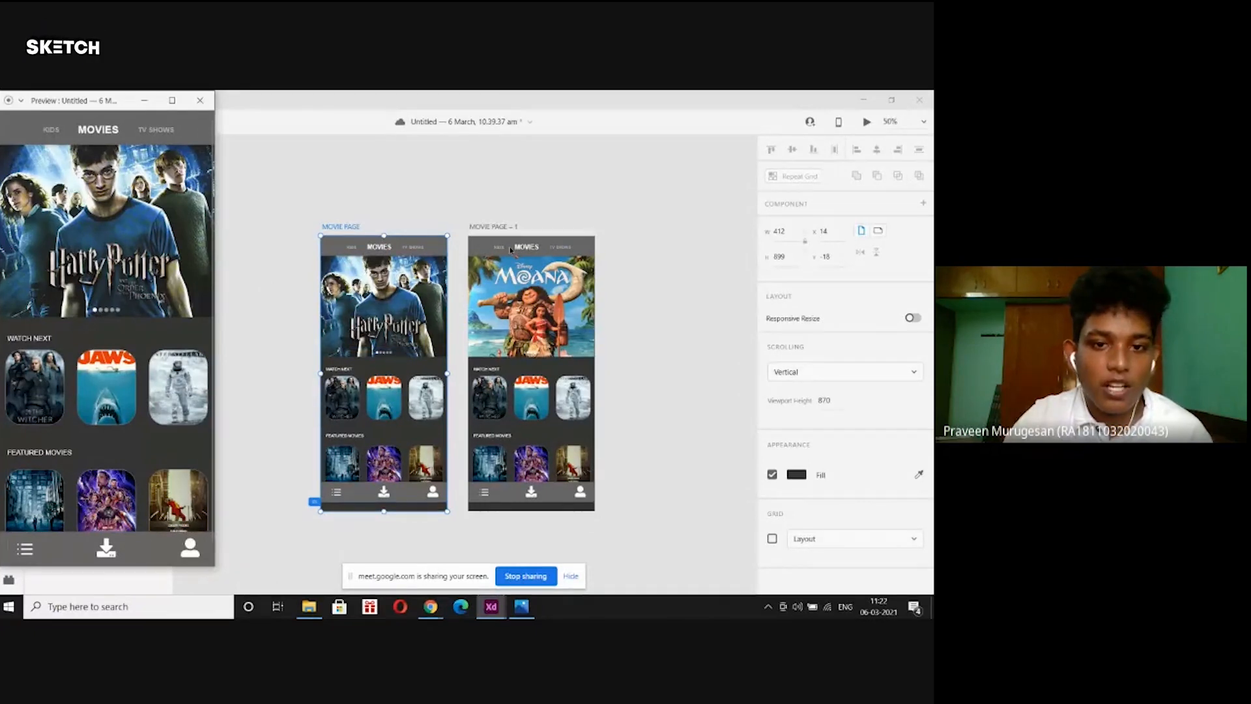
click(200, 100)
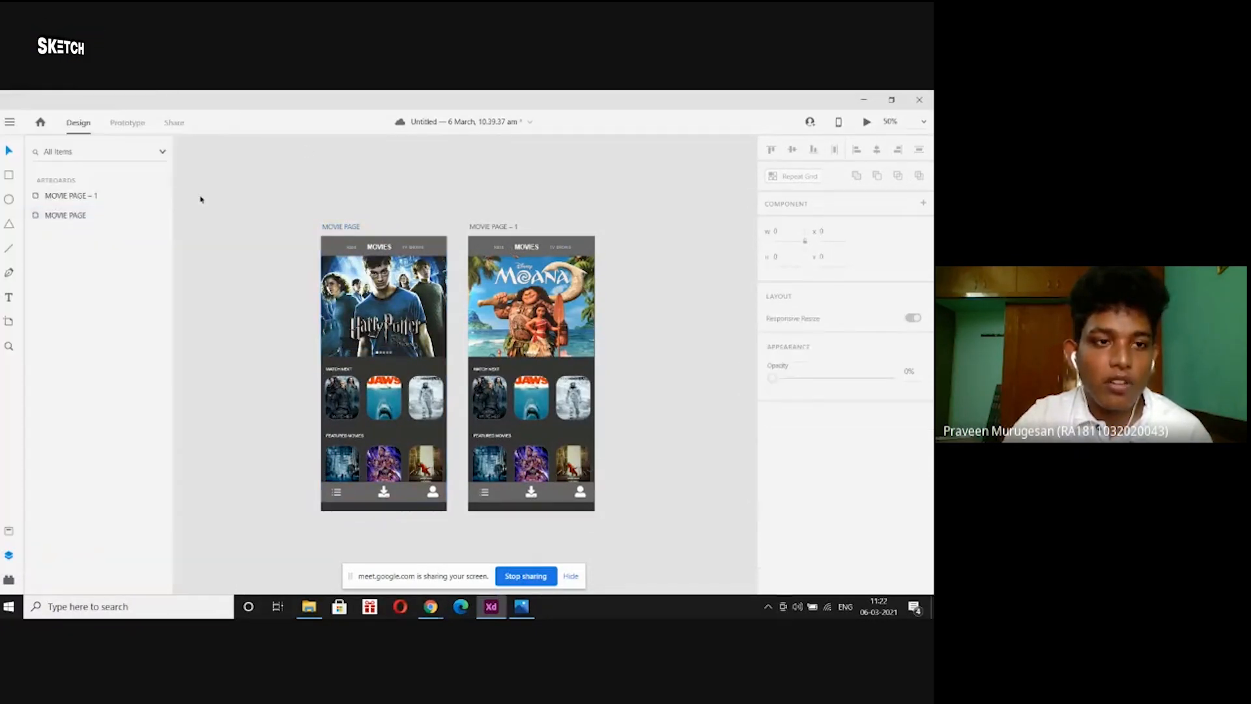
Link MOVIE PAGE's second carousel dot to MOVIE PAGE – 1 on Tap with a Dissolve transition, Ease Out, 0.3 s.
click(133, 124)
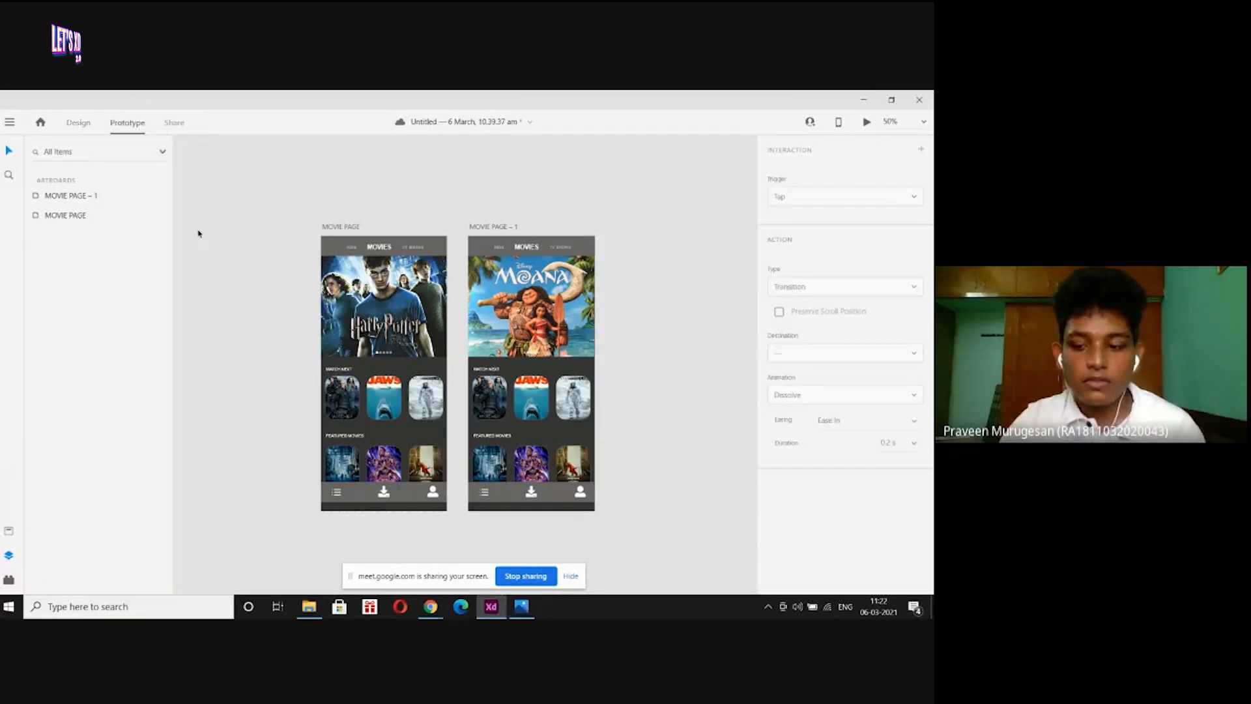
key(ctrl+plus)
key(ctrl+plus)
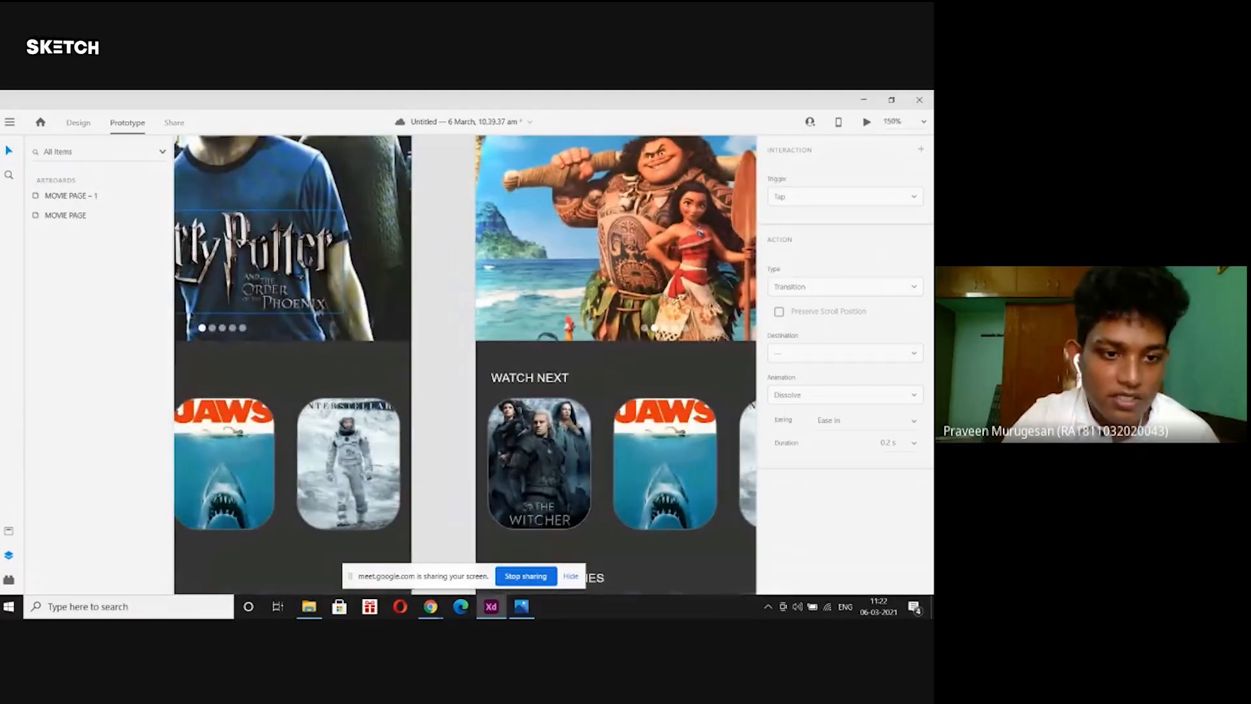
click(215, 328)
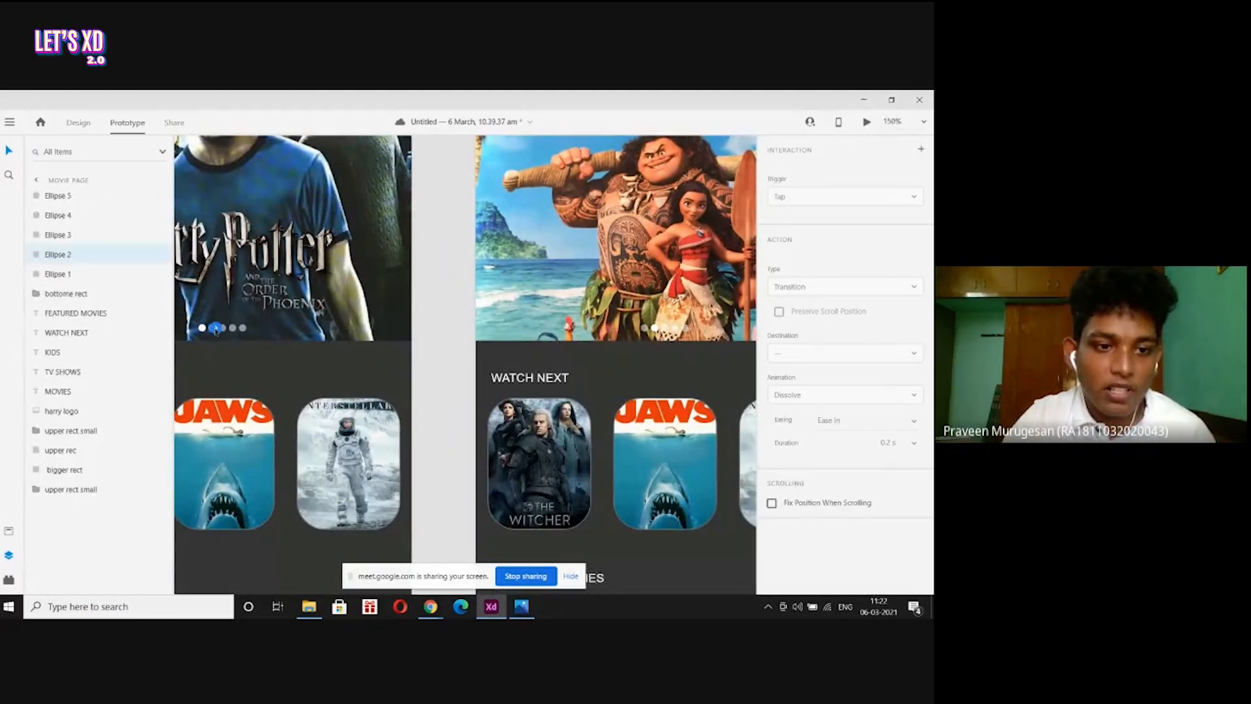
drag(215, 328, 480, 384)
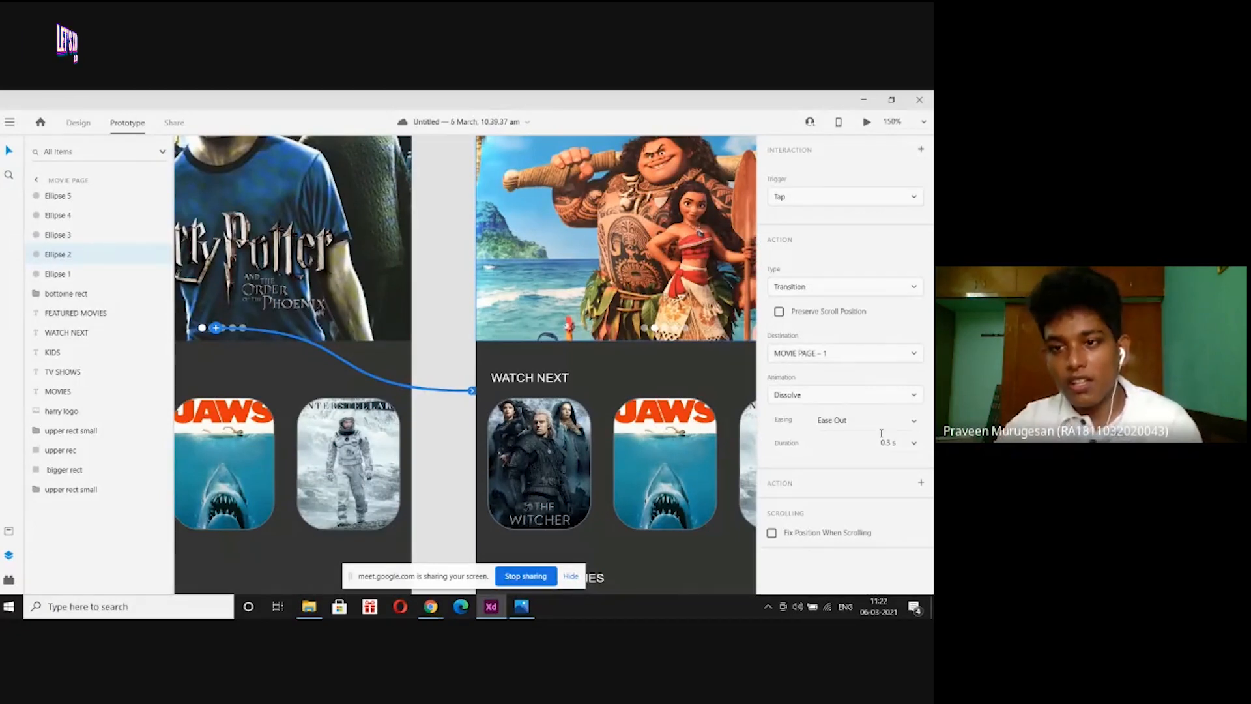
click(842, 287)
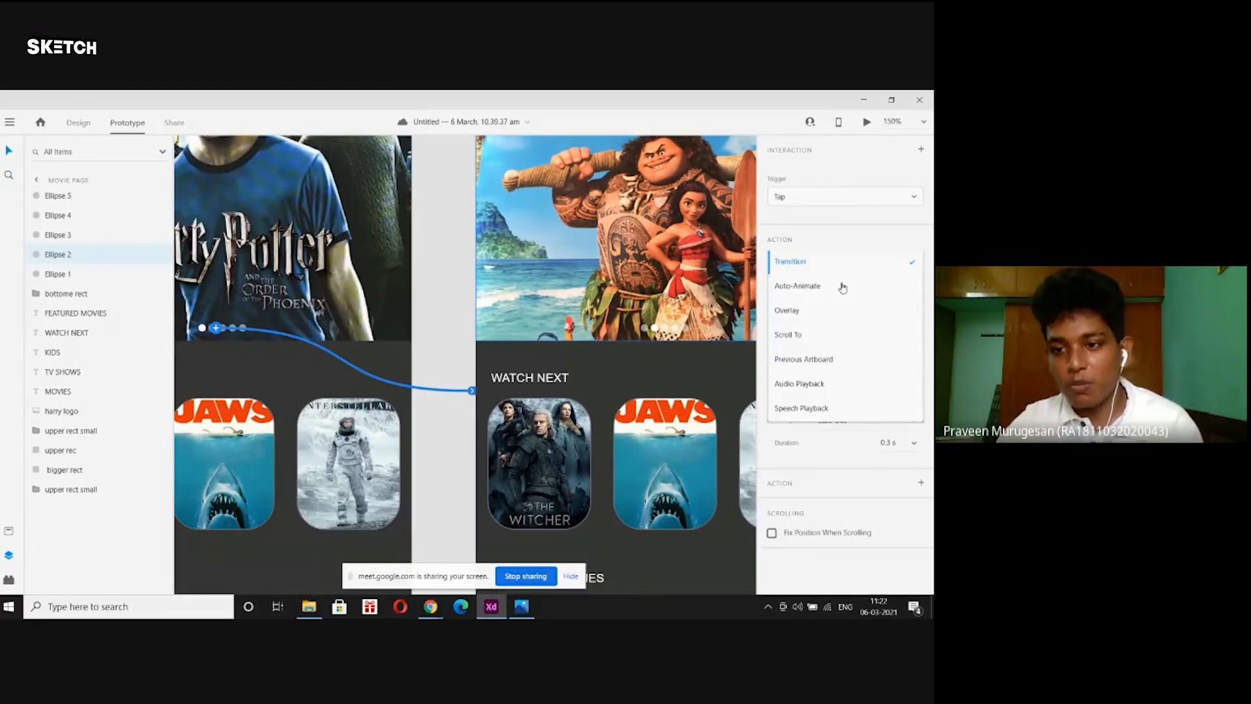
click(826, 259)
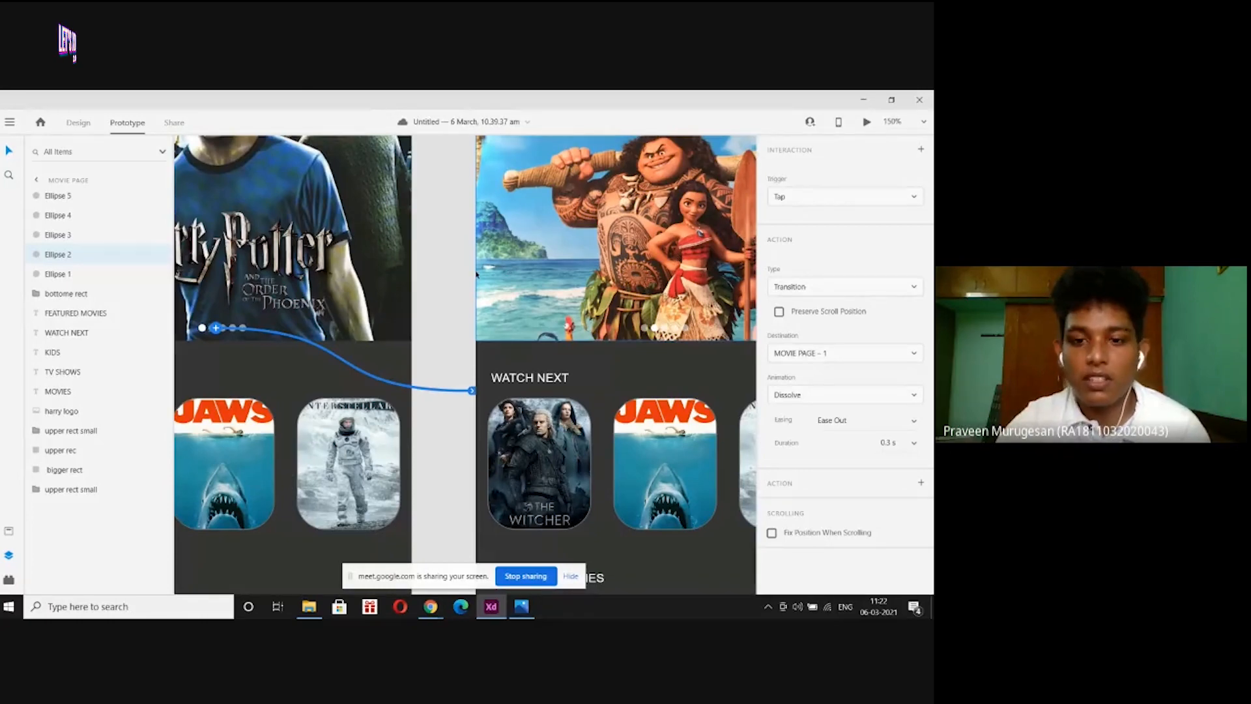
key(ctrl+minus)
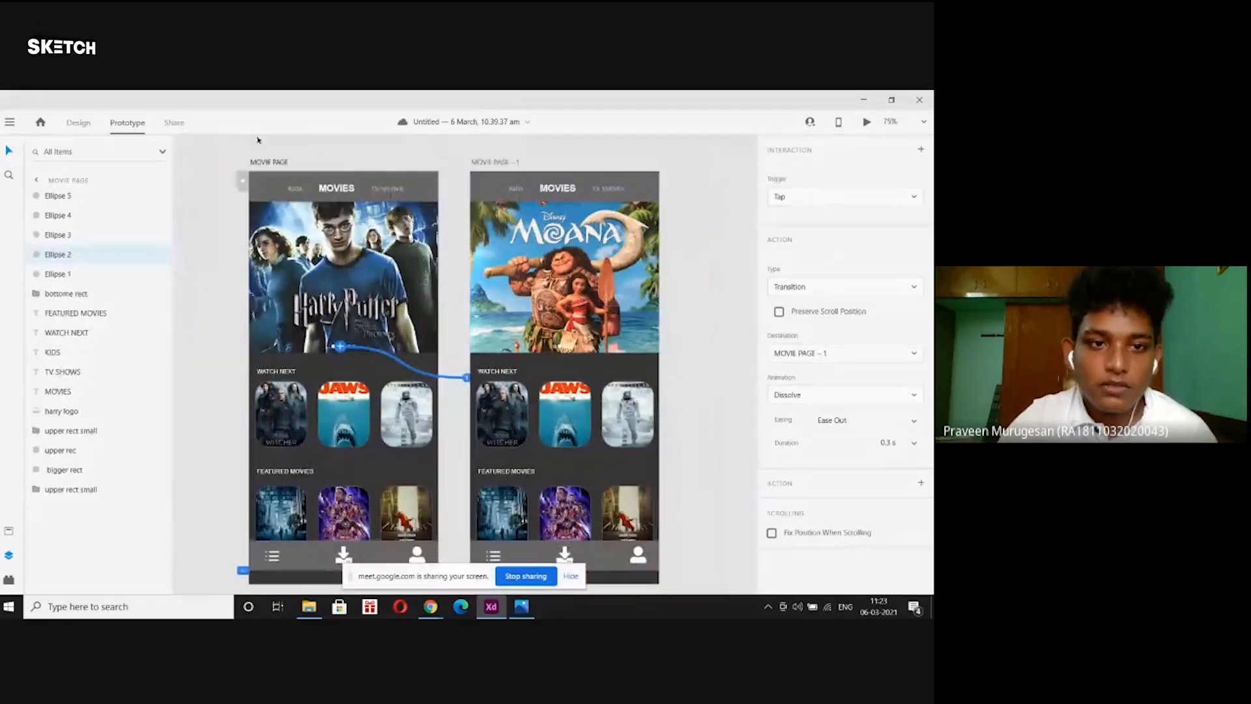
click(258, 141)
click(270, 160)
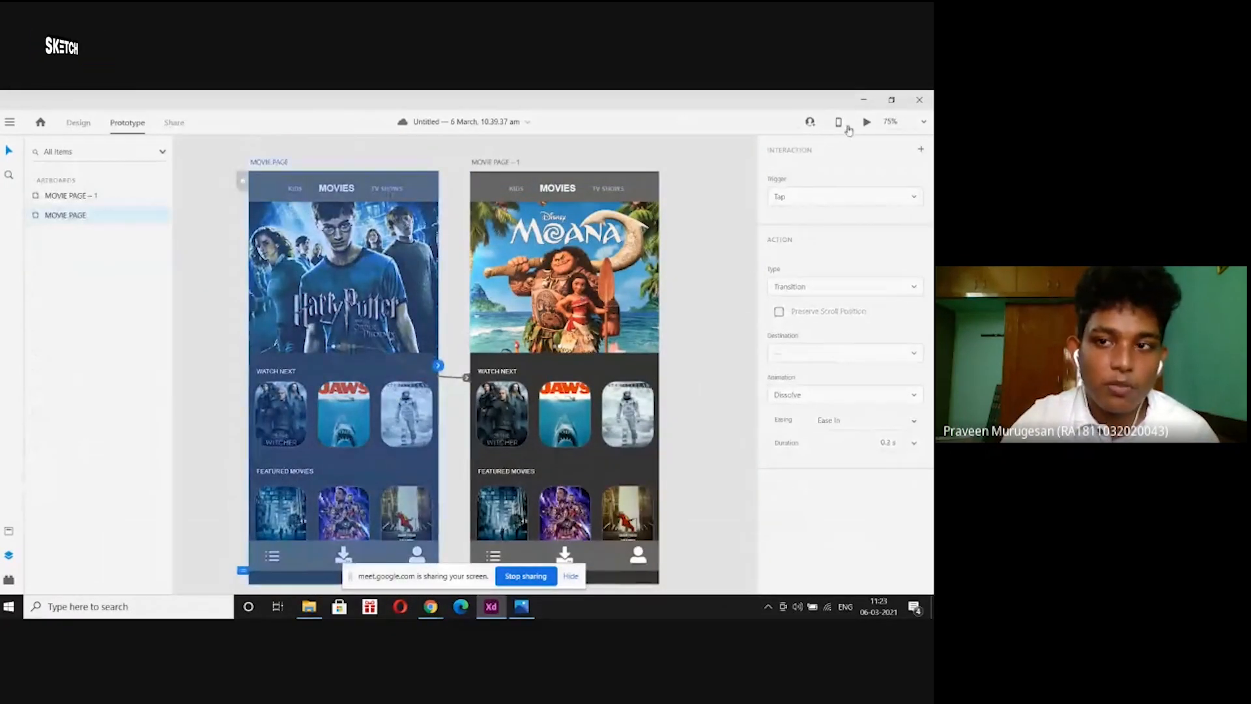
click(867, 124)
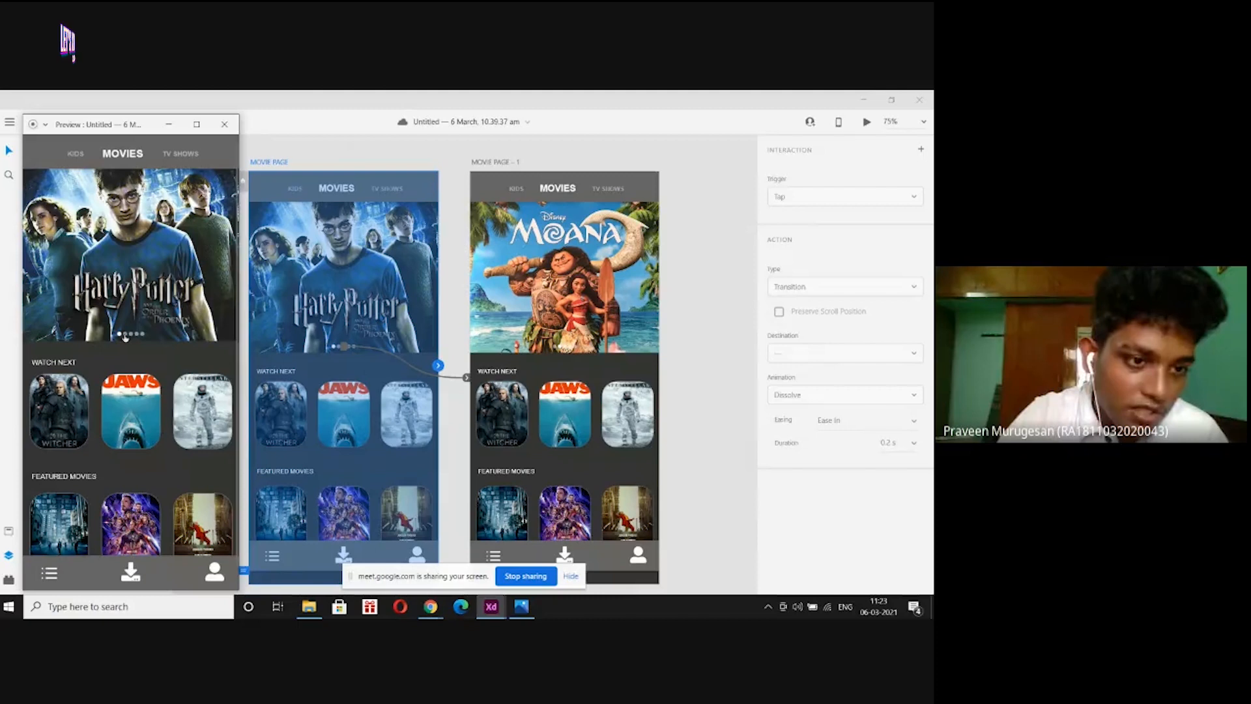
click(125, 336)
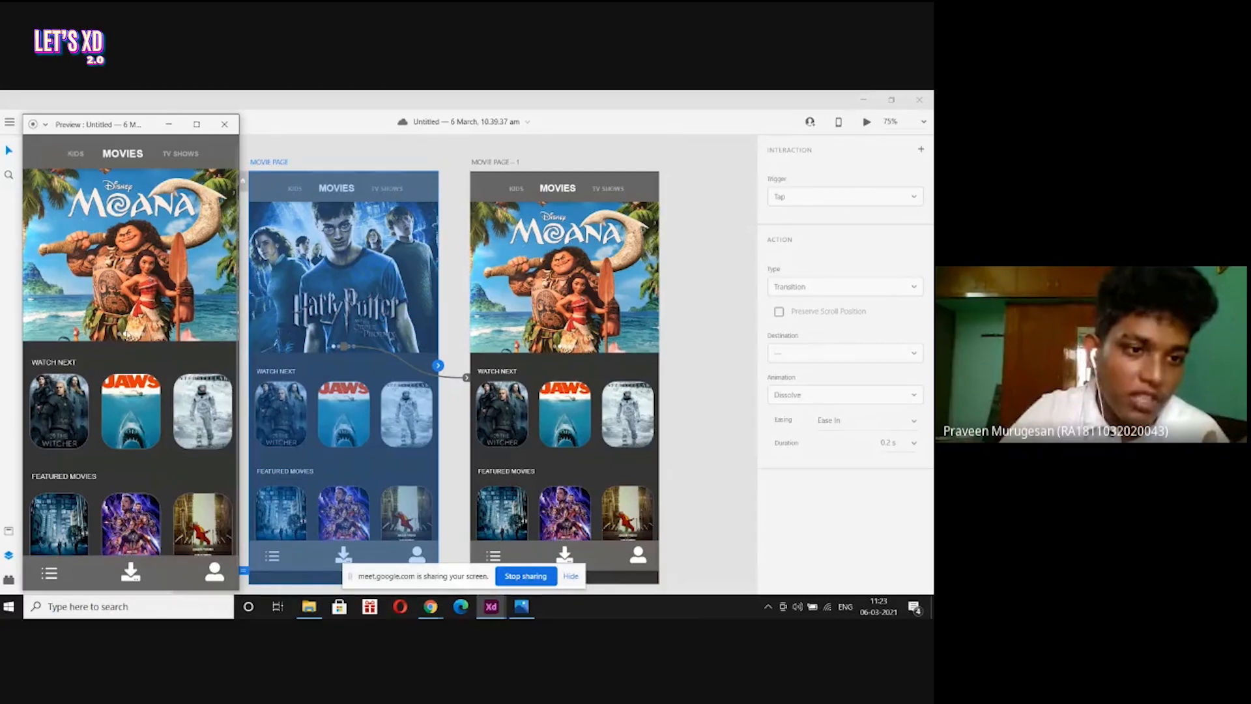
click(229, 161)
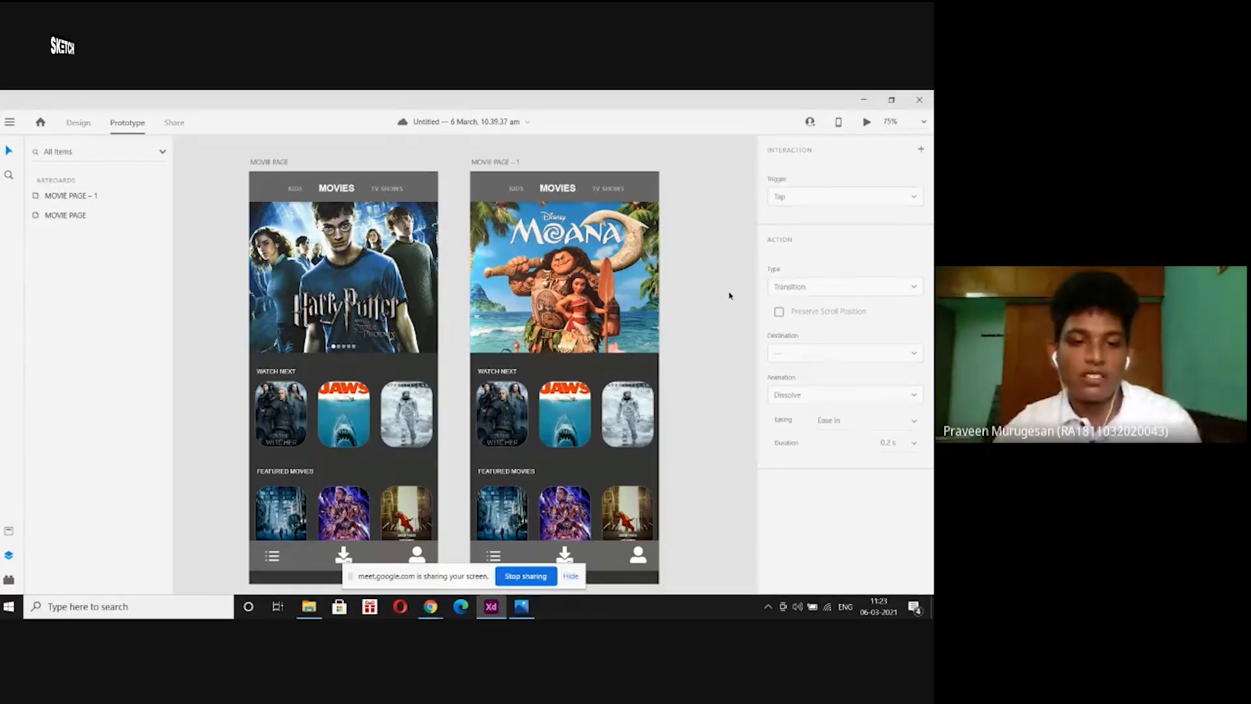
click(283, 161)
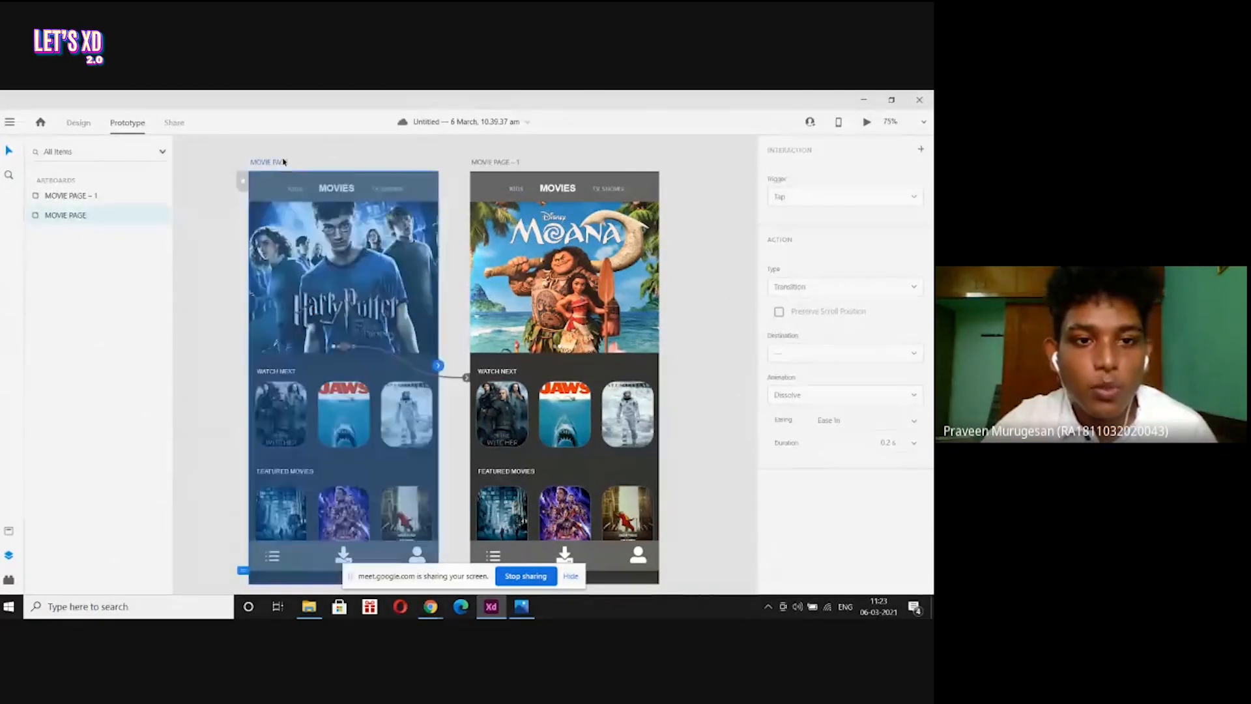
click(867, 123)
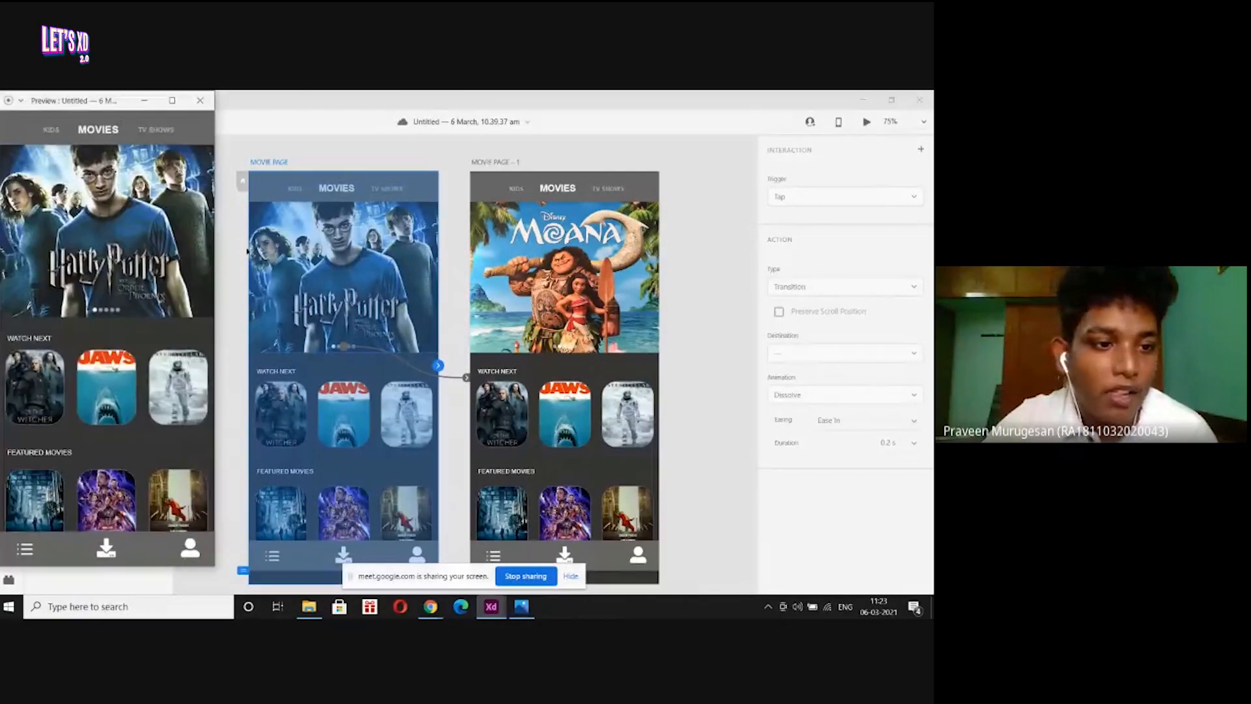
click(101, 311)
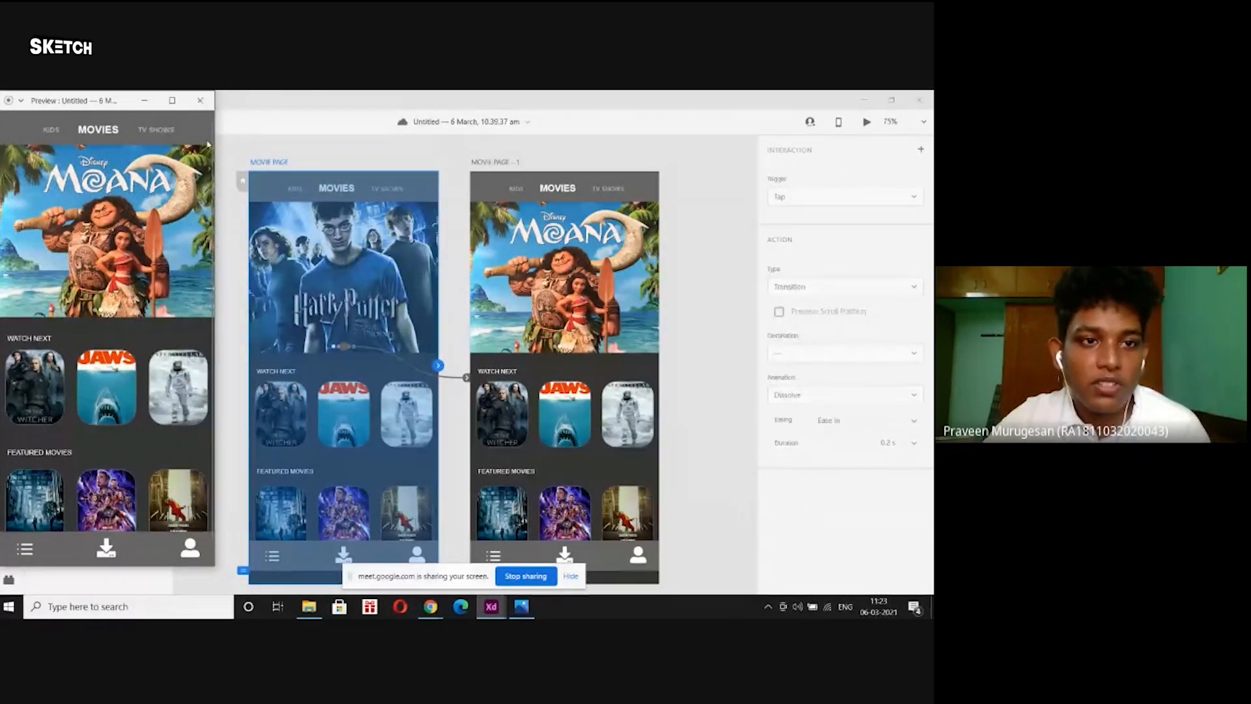
click(200, 101)
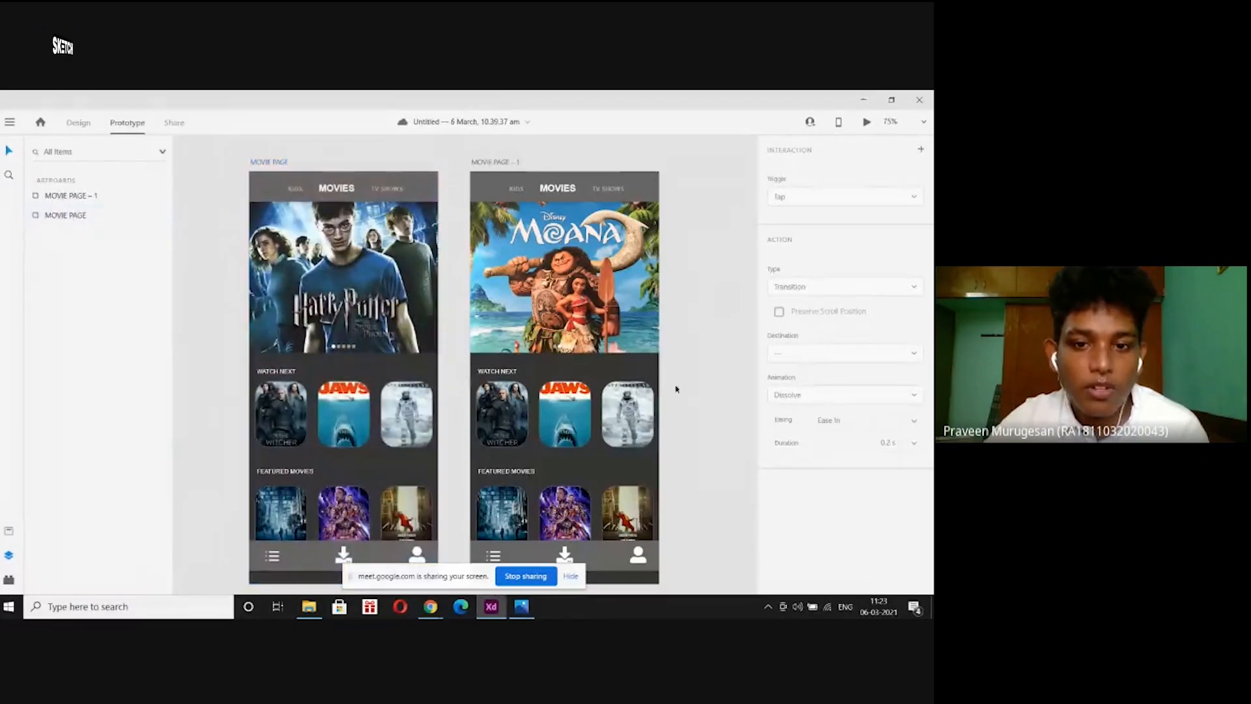
Link the Moana page's first carousel dot (Ellipse 1) back to MOVIE PAGE with Dissolve, Ease Out, 0.3 s.
key(ctrl+equal)
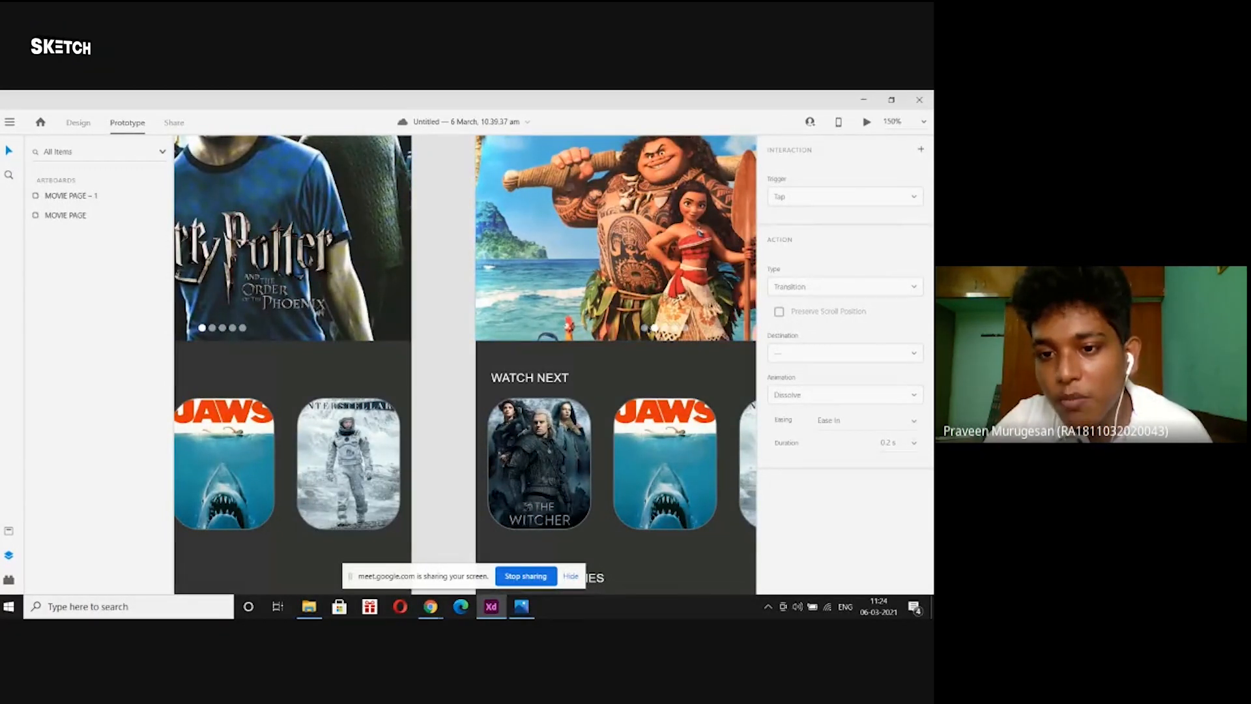
click(646, 327)
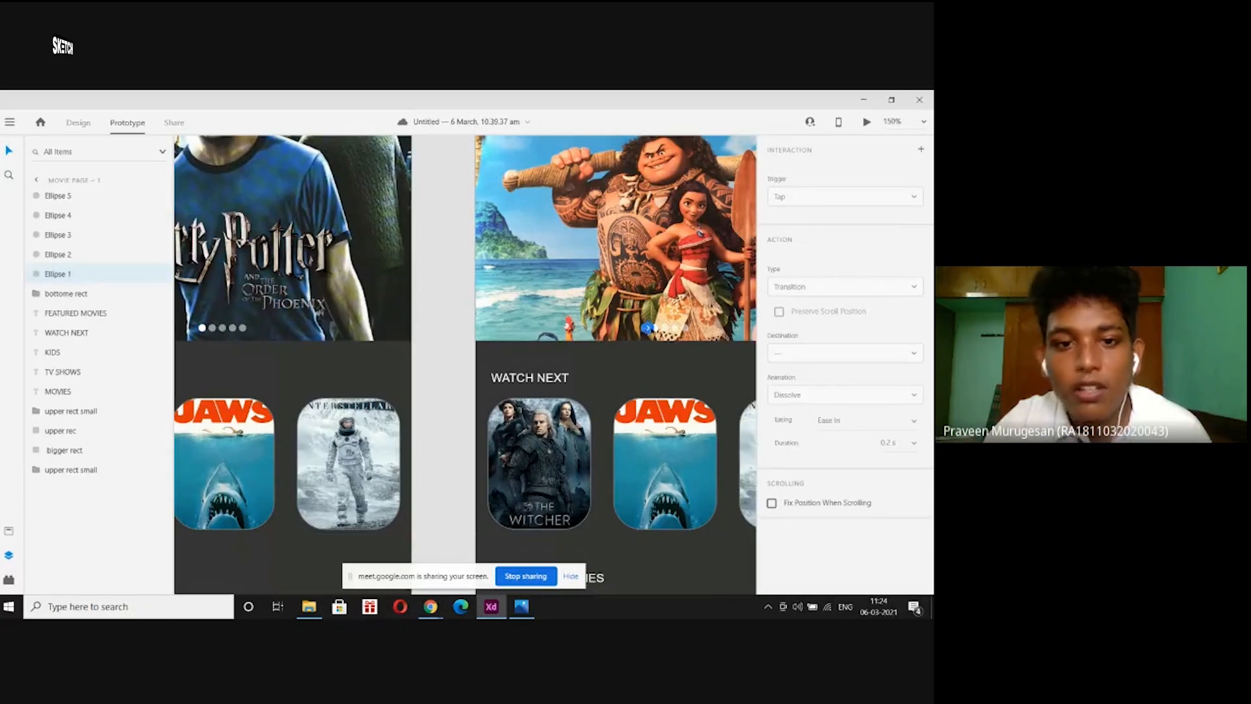
drag(647, 328, 327, 197)
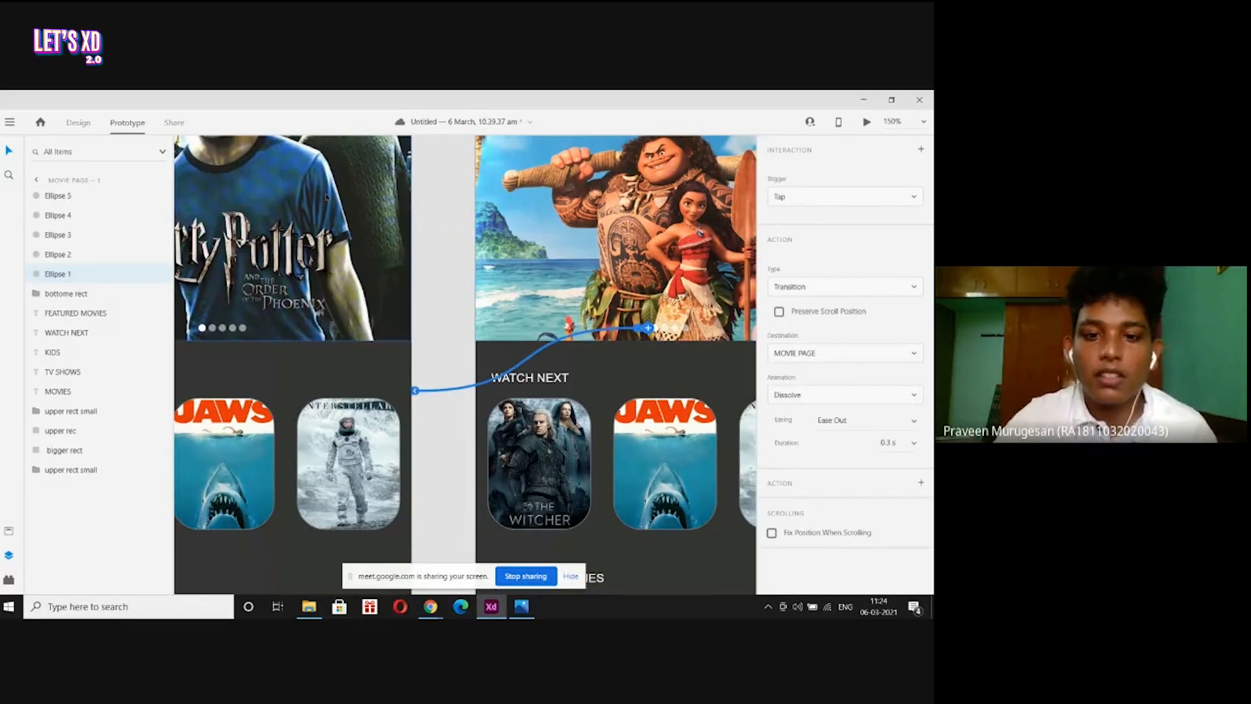
key(ctrl+0)
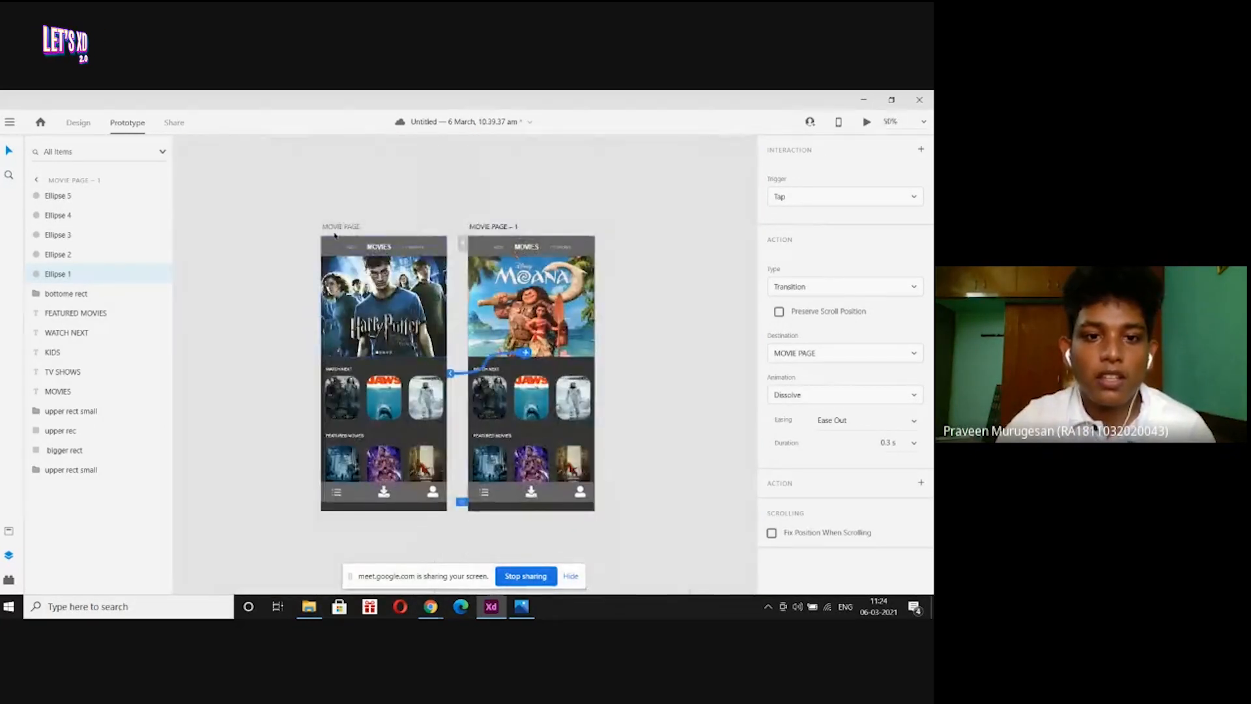
Zoom in on MOVIE PAGE to check the new link, then return to Design mode.
click(336, 228)
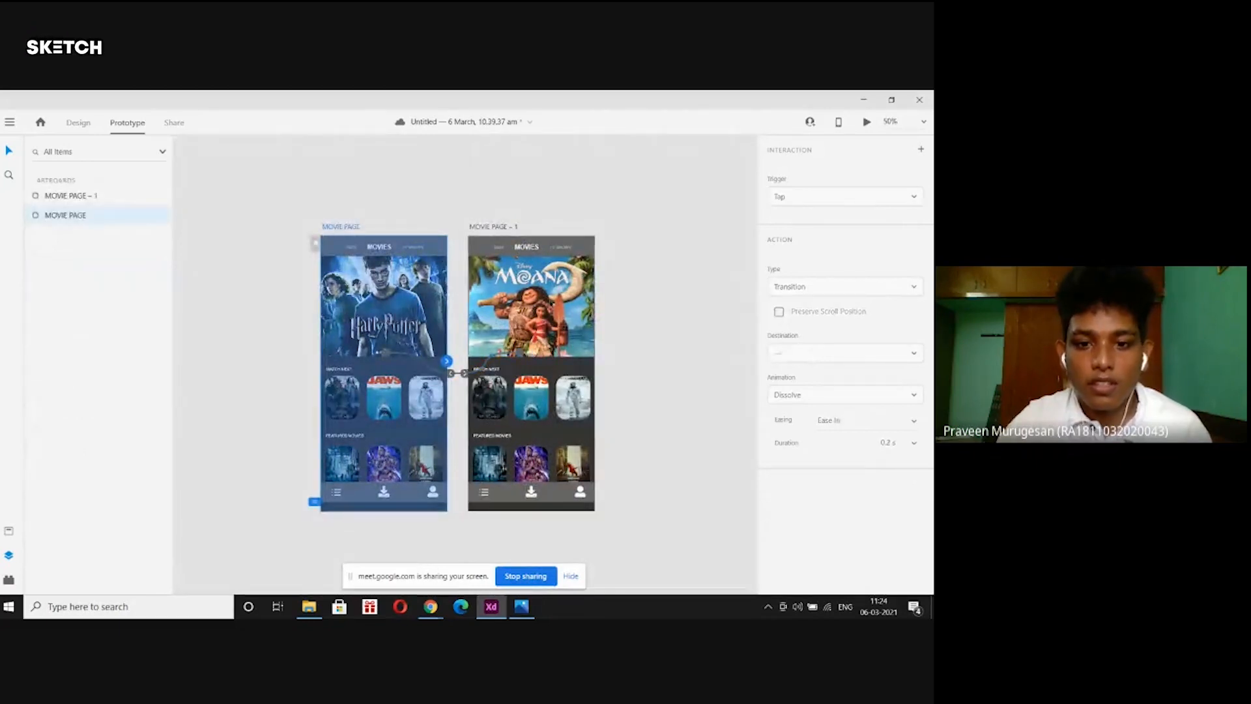
key(ctrl+equal)
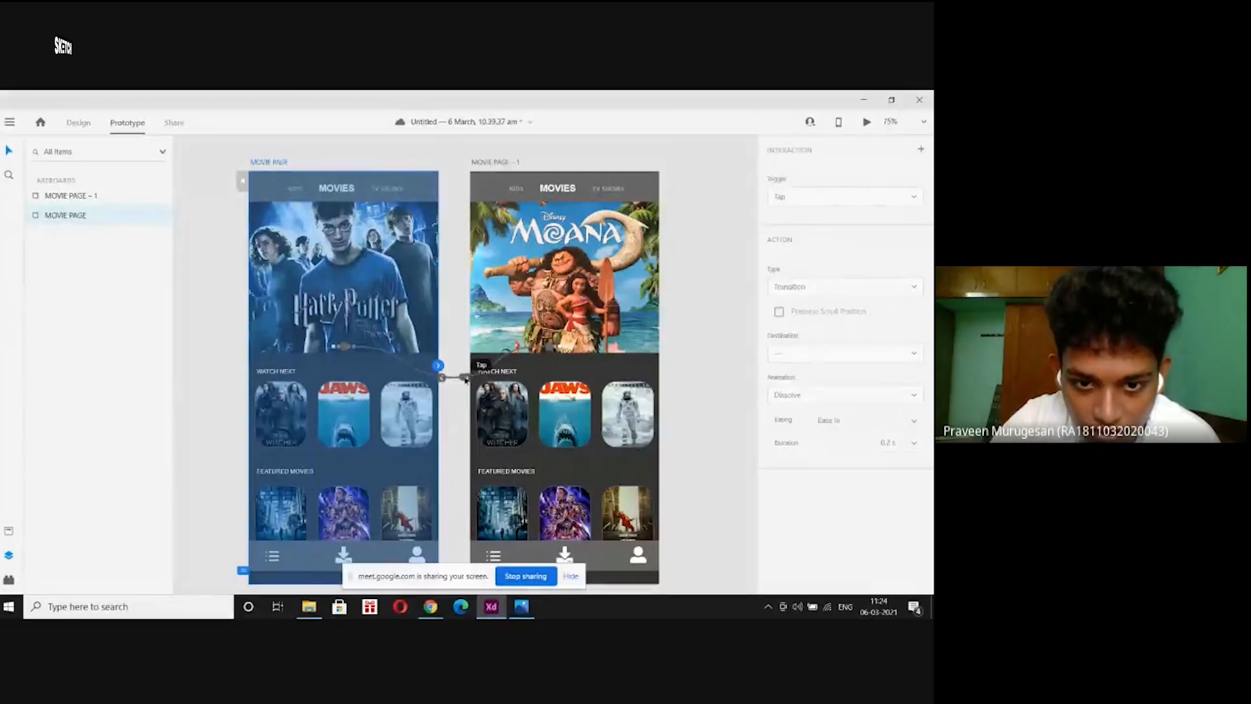
key(ctrl+equal)
key(ctrl+equal)
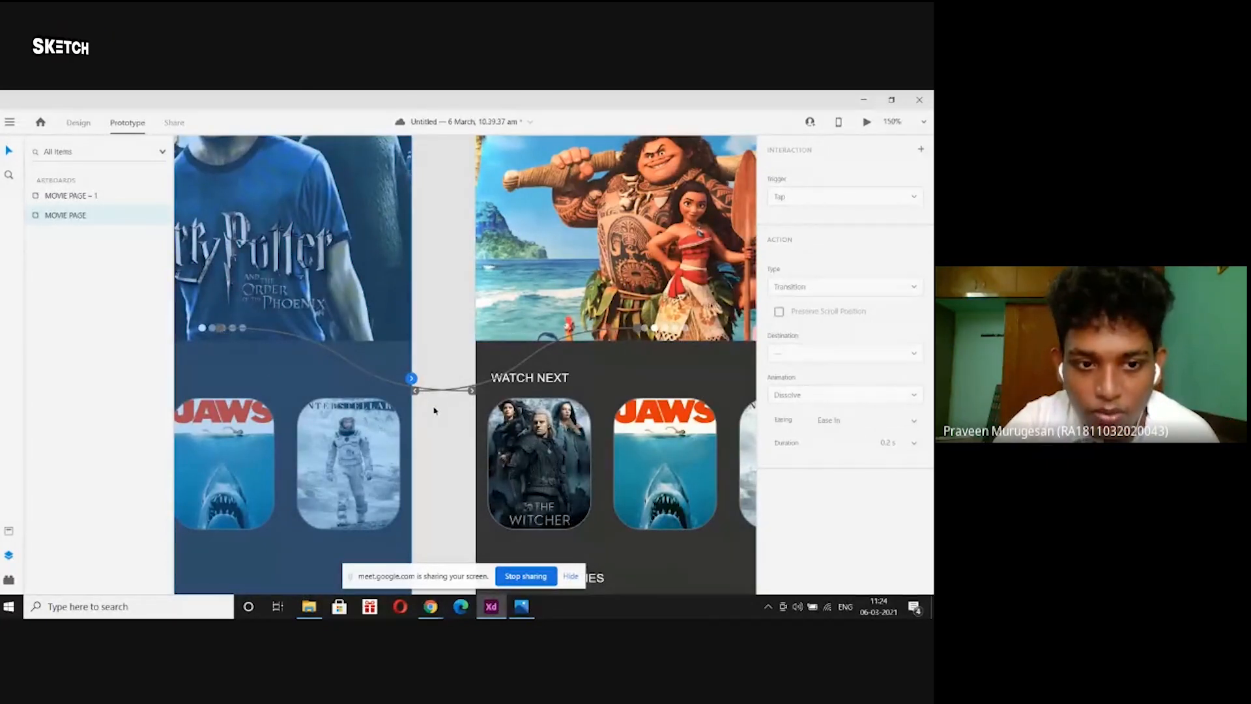
key(ctrl+0)
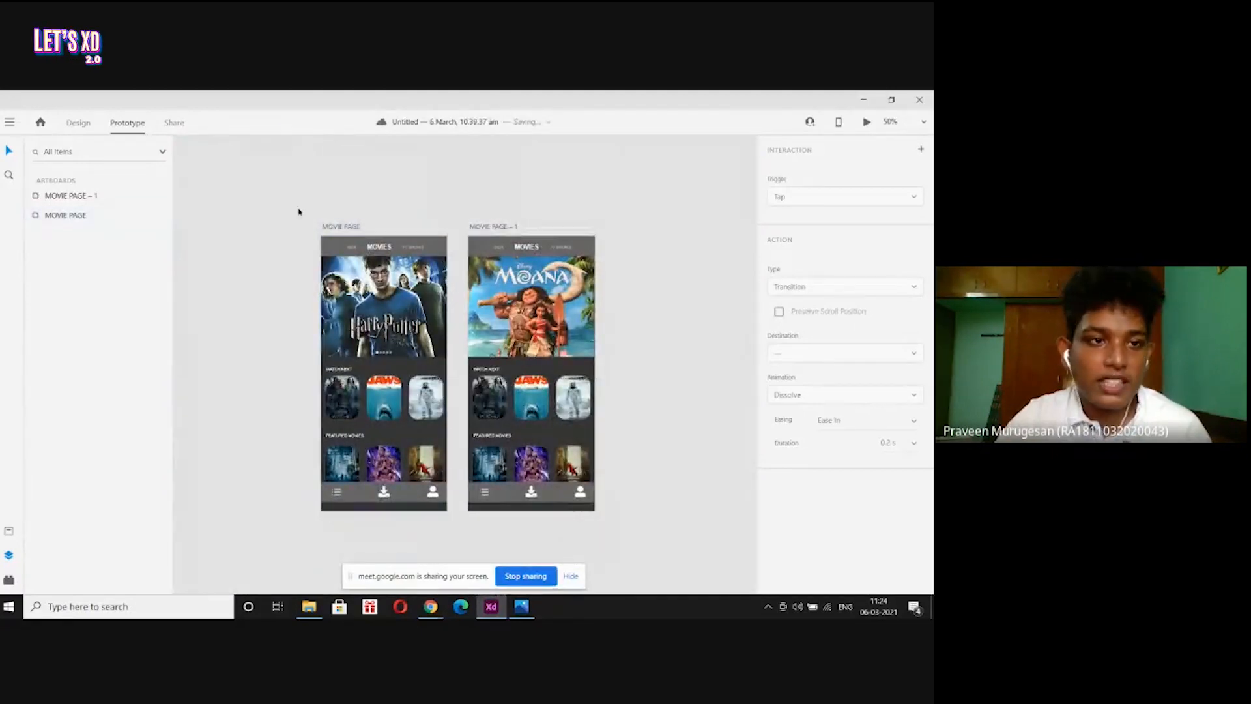
click(79, 123)
Preview MOVIE PAGE full-size, tapping dot two to reach Moana and dot one to return.
click(342, 228)
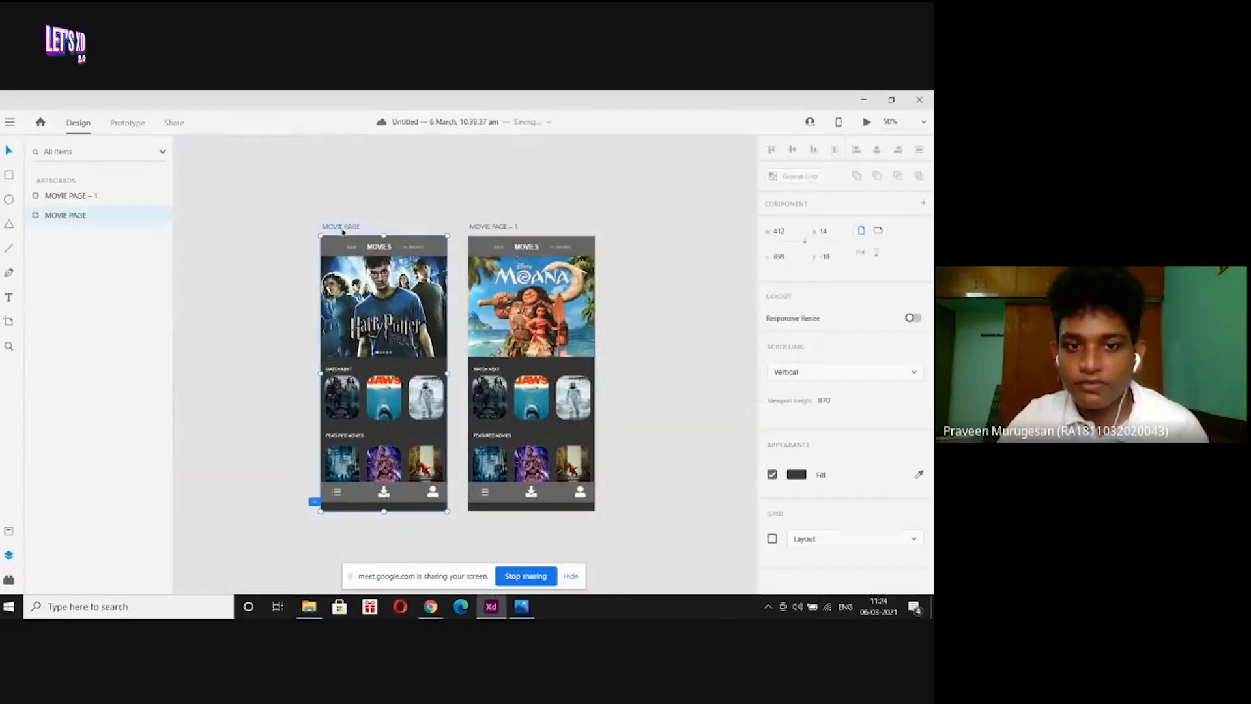
click(868, 125)
click(206, 130)
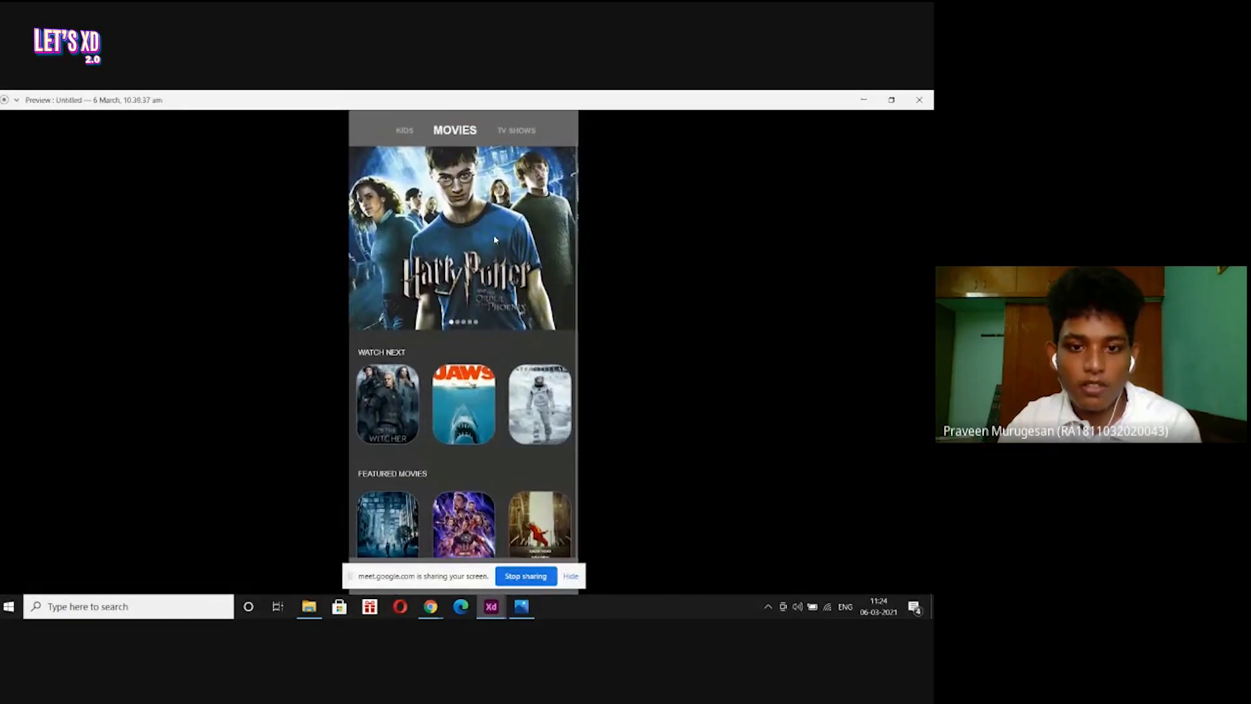
click(458, 323)
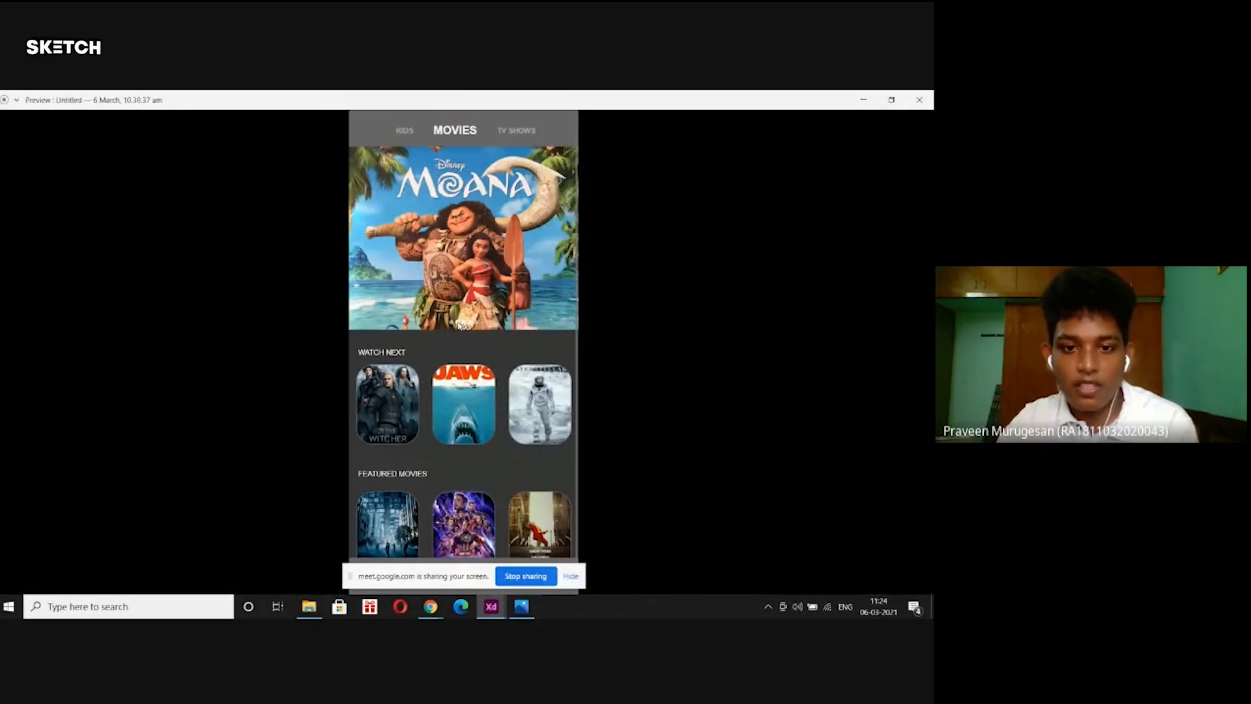
click(451, 323)
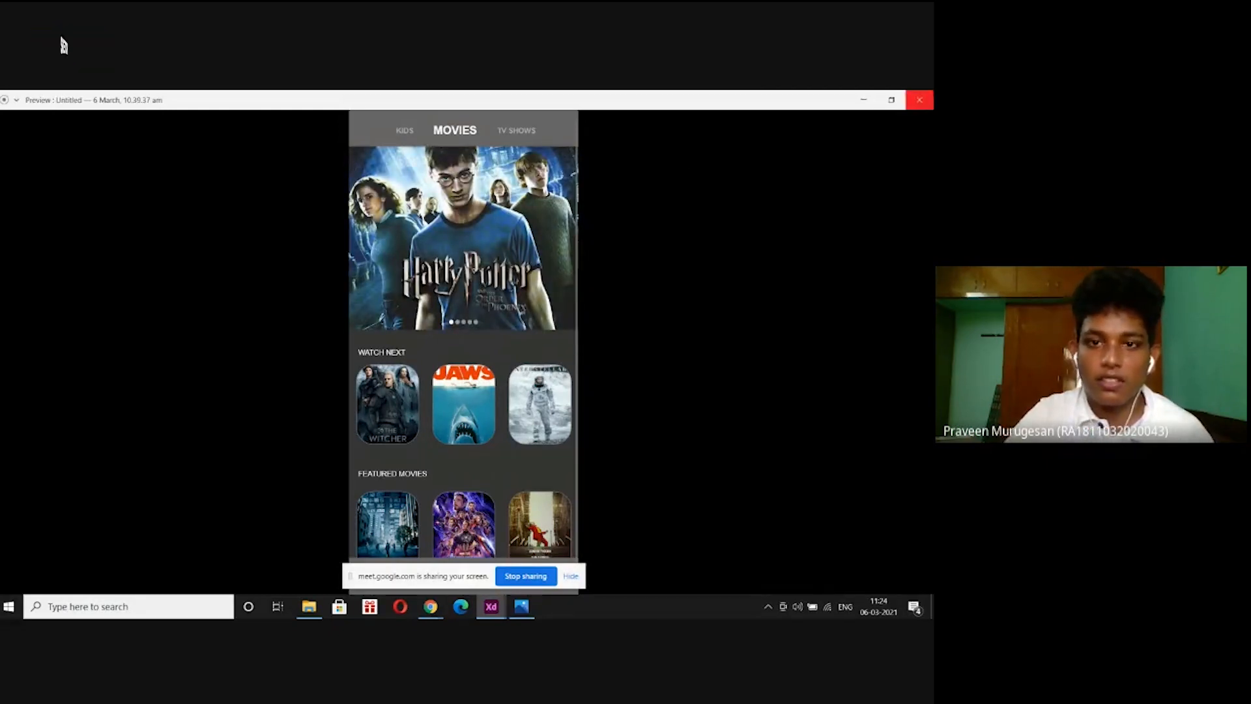
click(919, 99)
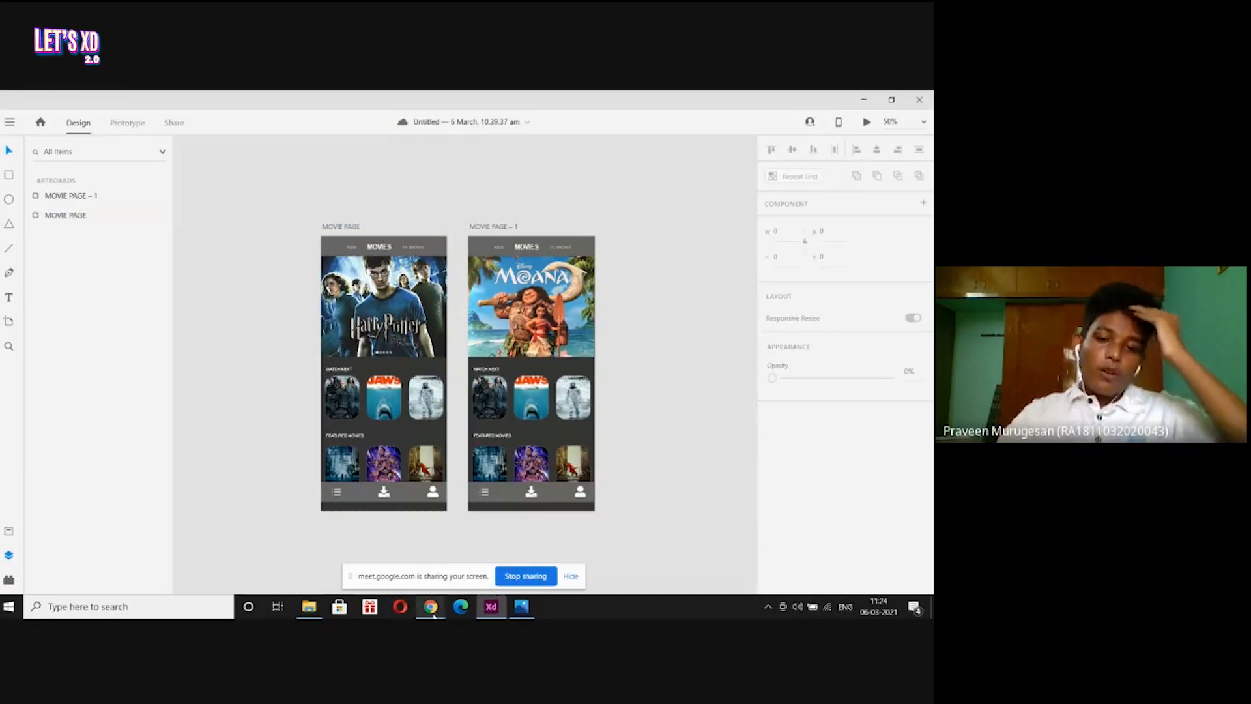
Check the Meet call in Chrome, then minimise Chrome and XD to reveal the movie posters folder.
mouse_move(432, 609)
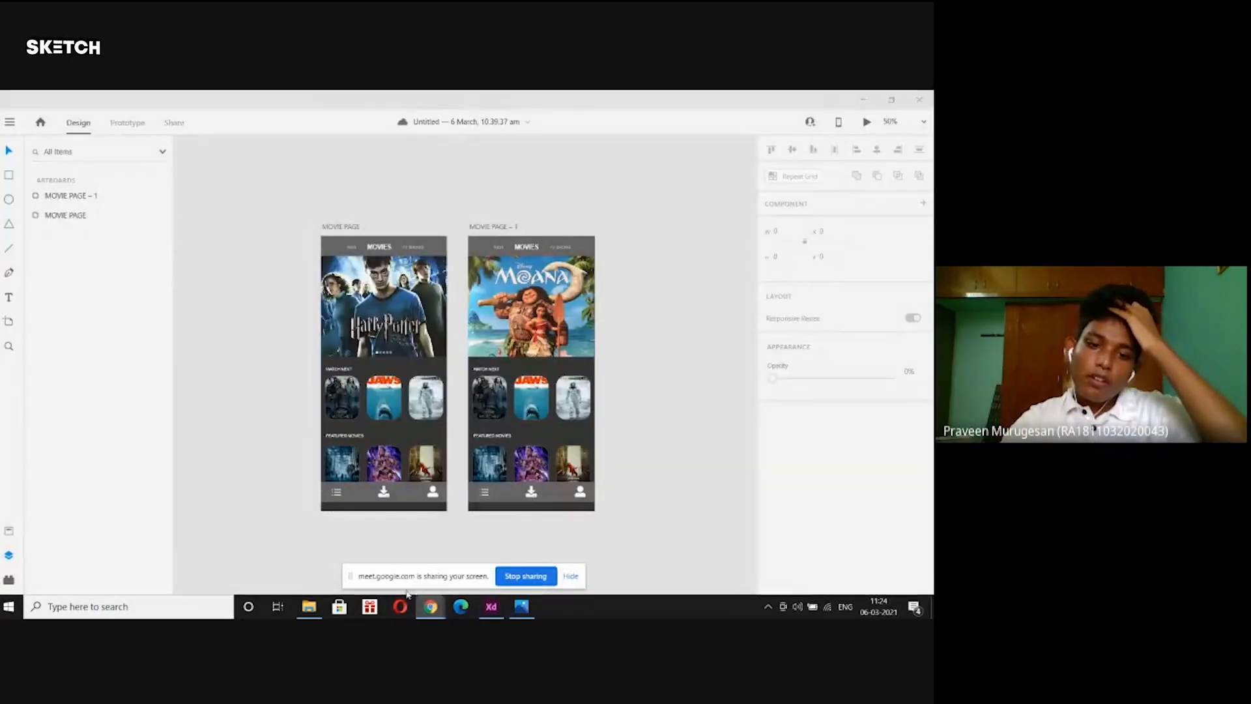
click(381, 557)
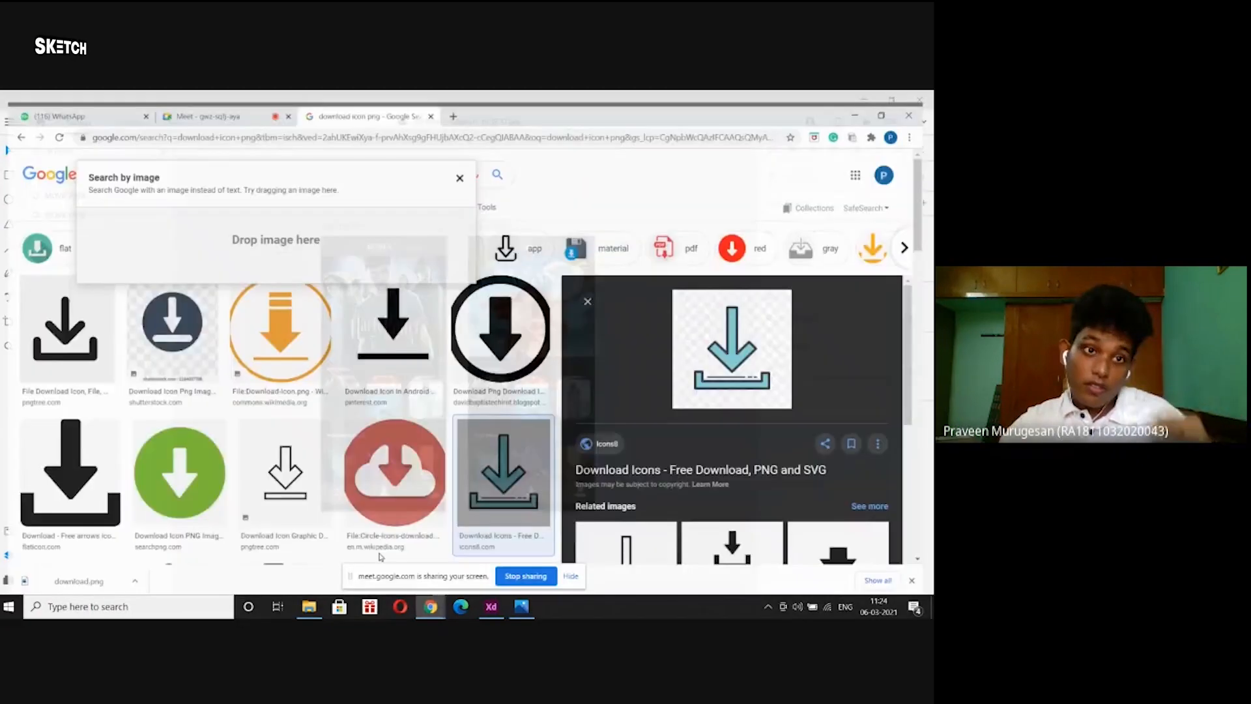
click(195, 100)
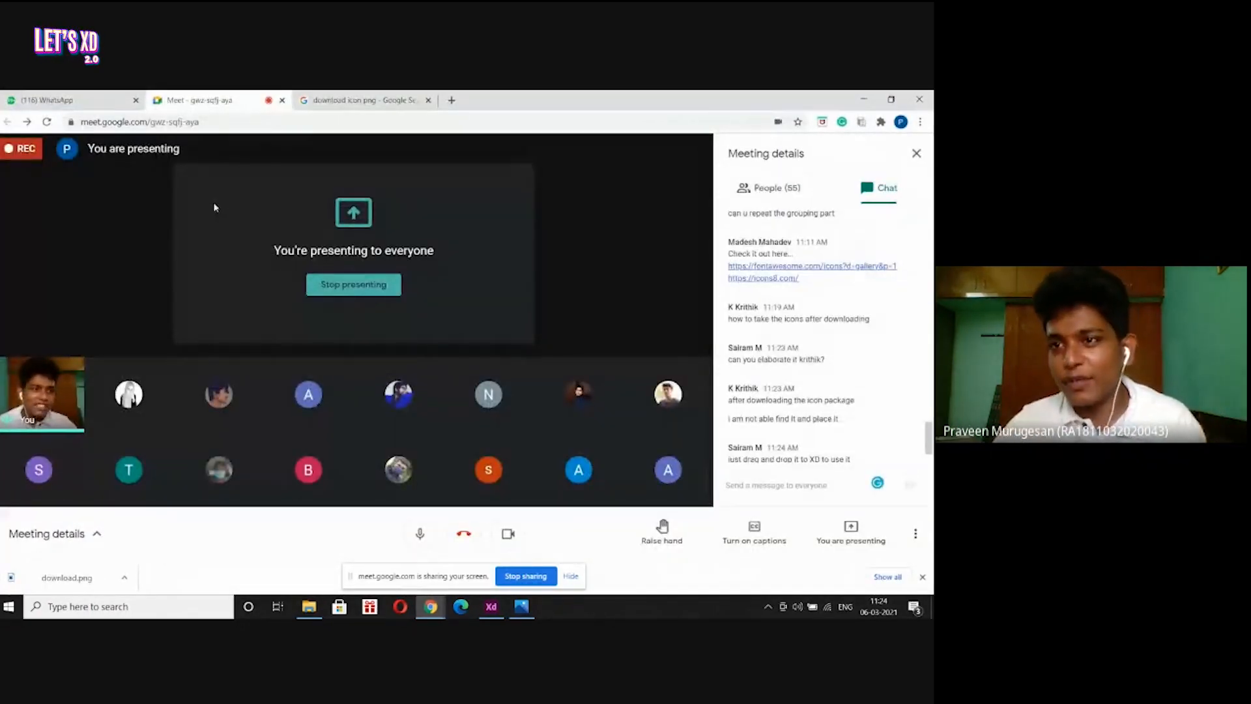
click(863, 100)
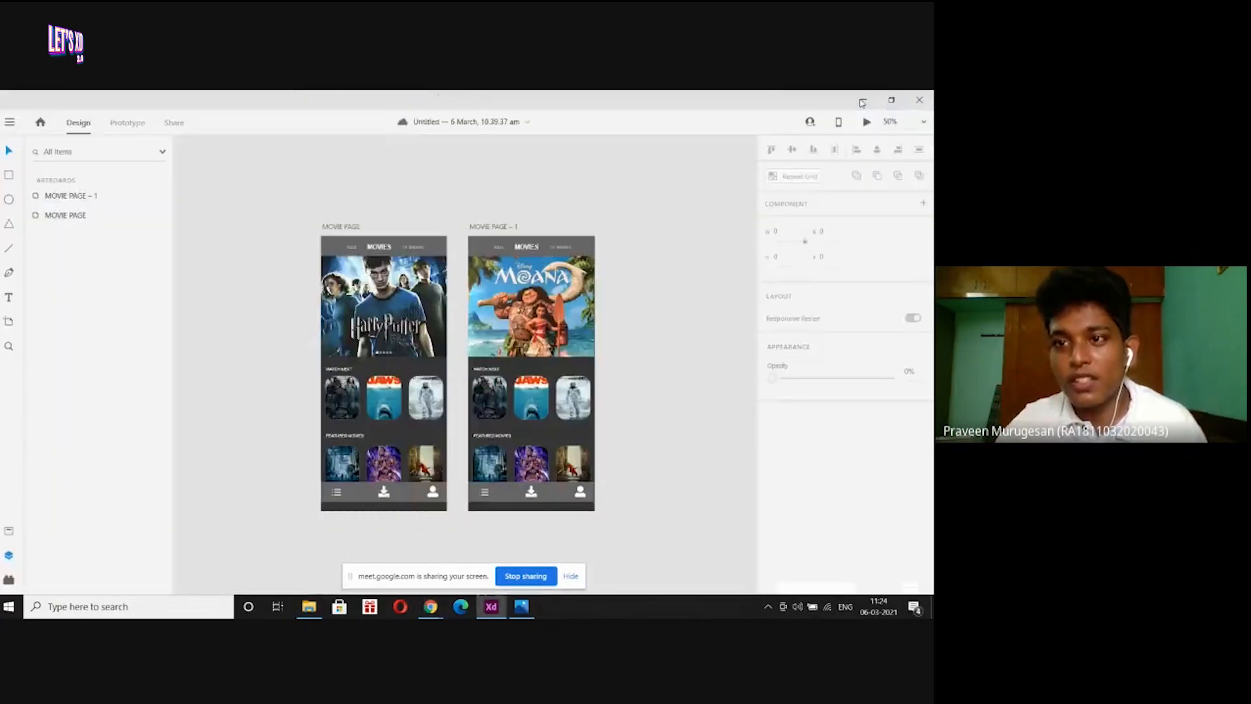
click(862, 102)
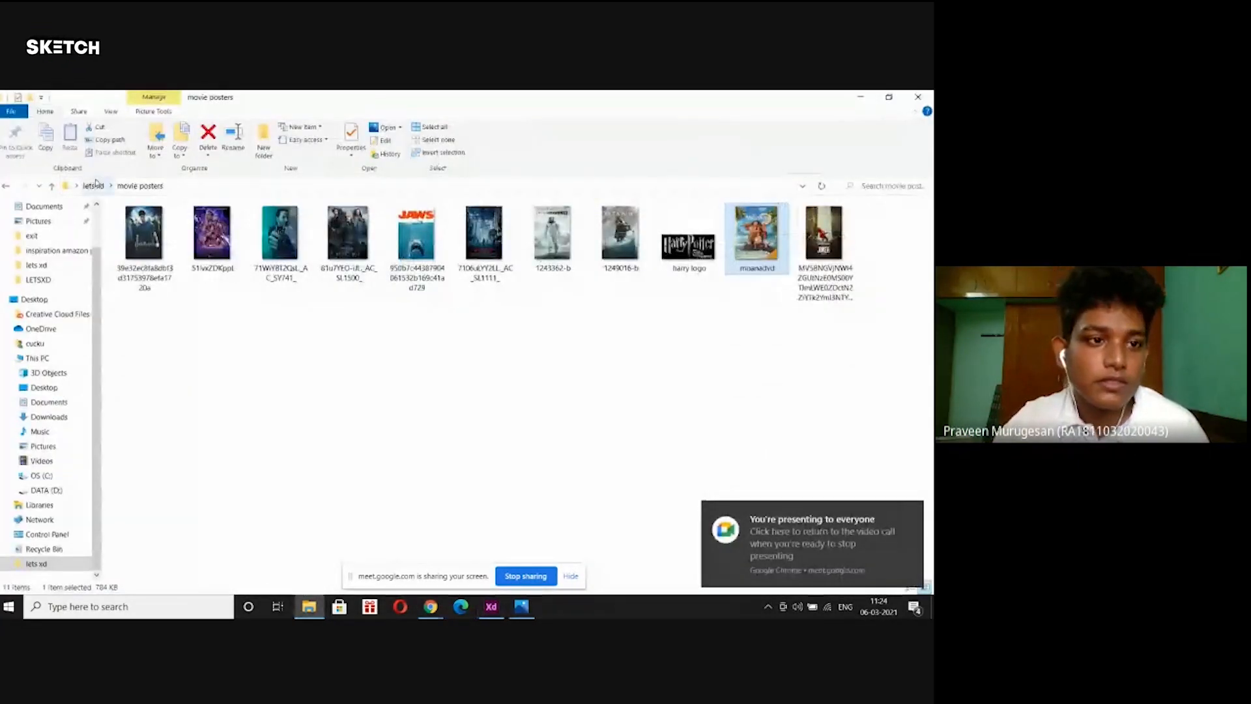
click(93, 185)
click(339, 379)
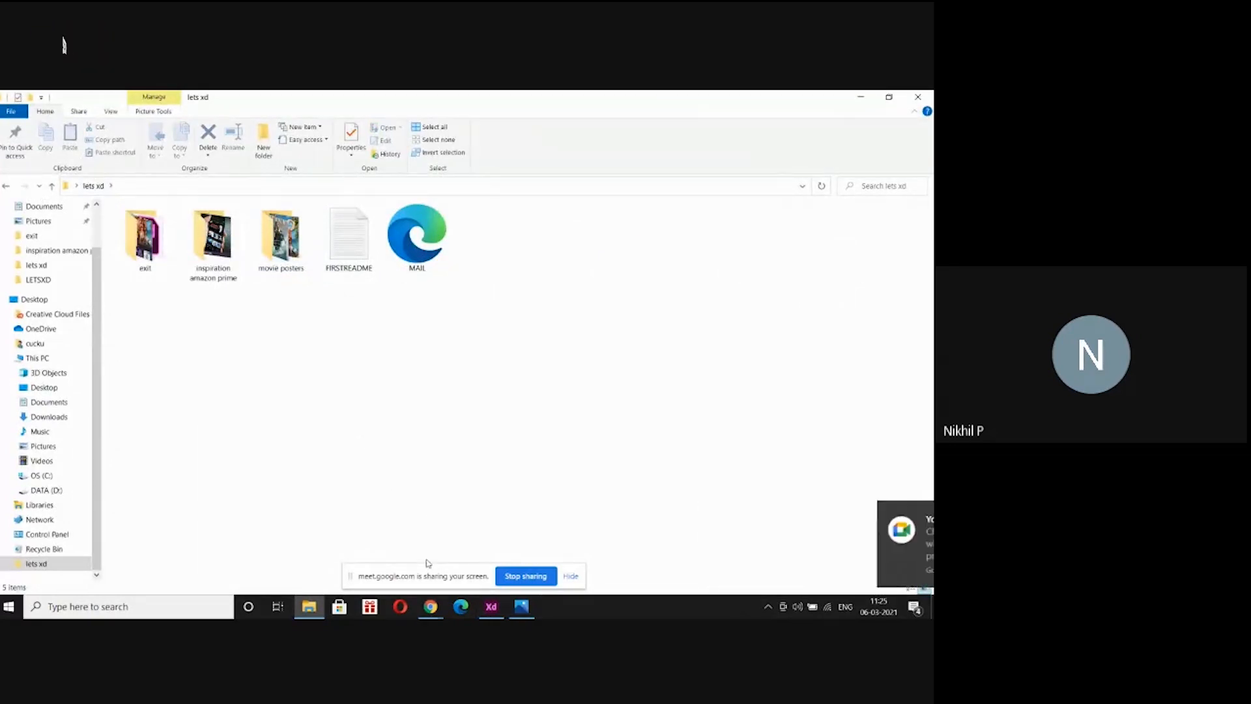
mouse_move(521, 605)
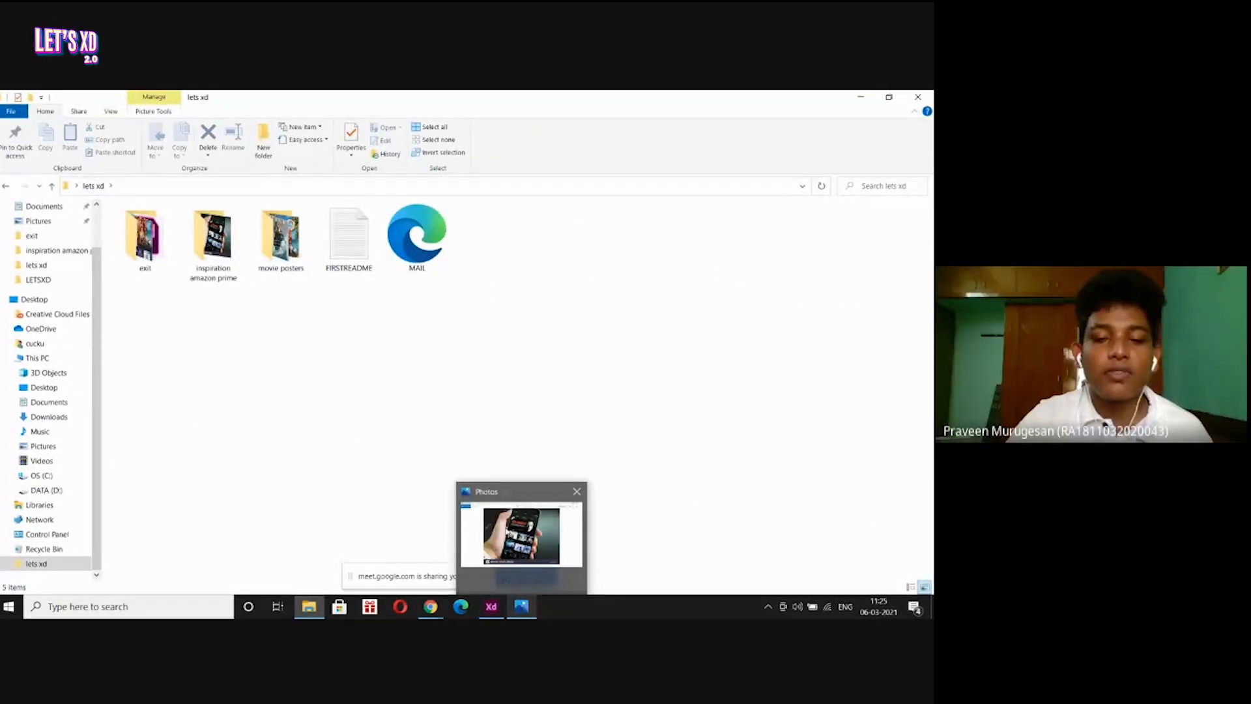
click(508, 531)
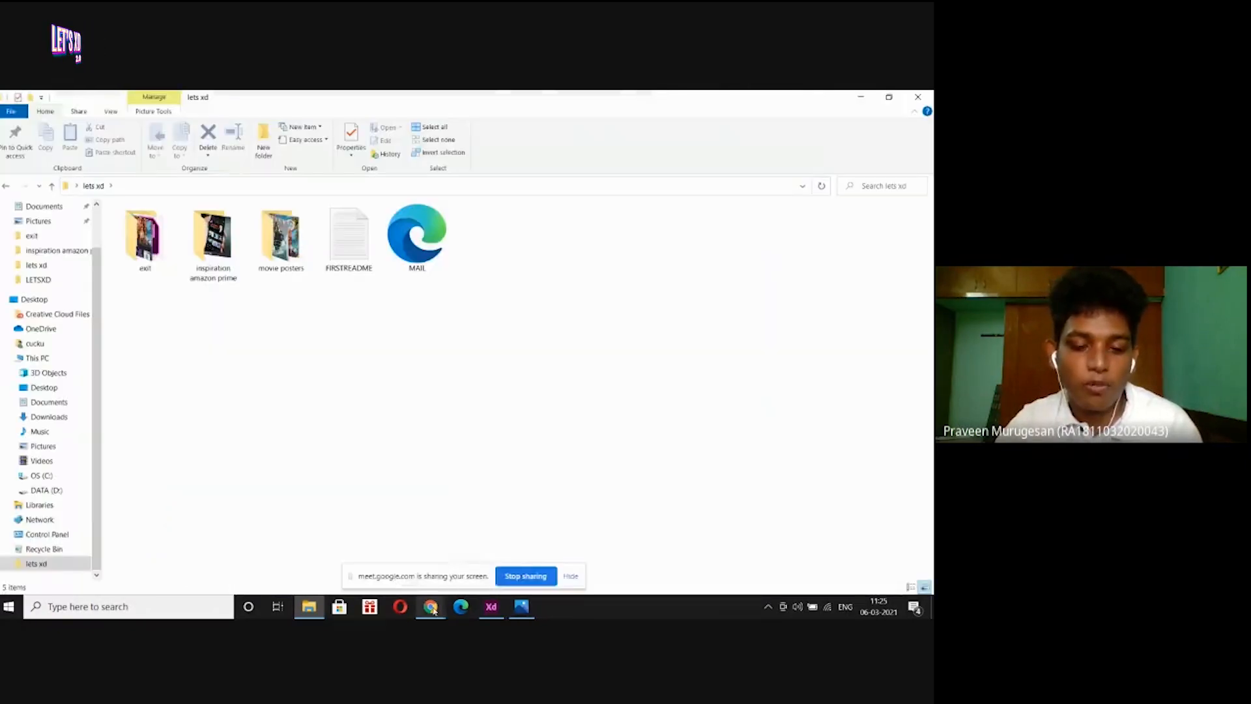
mouse_move(430, 606)
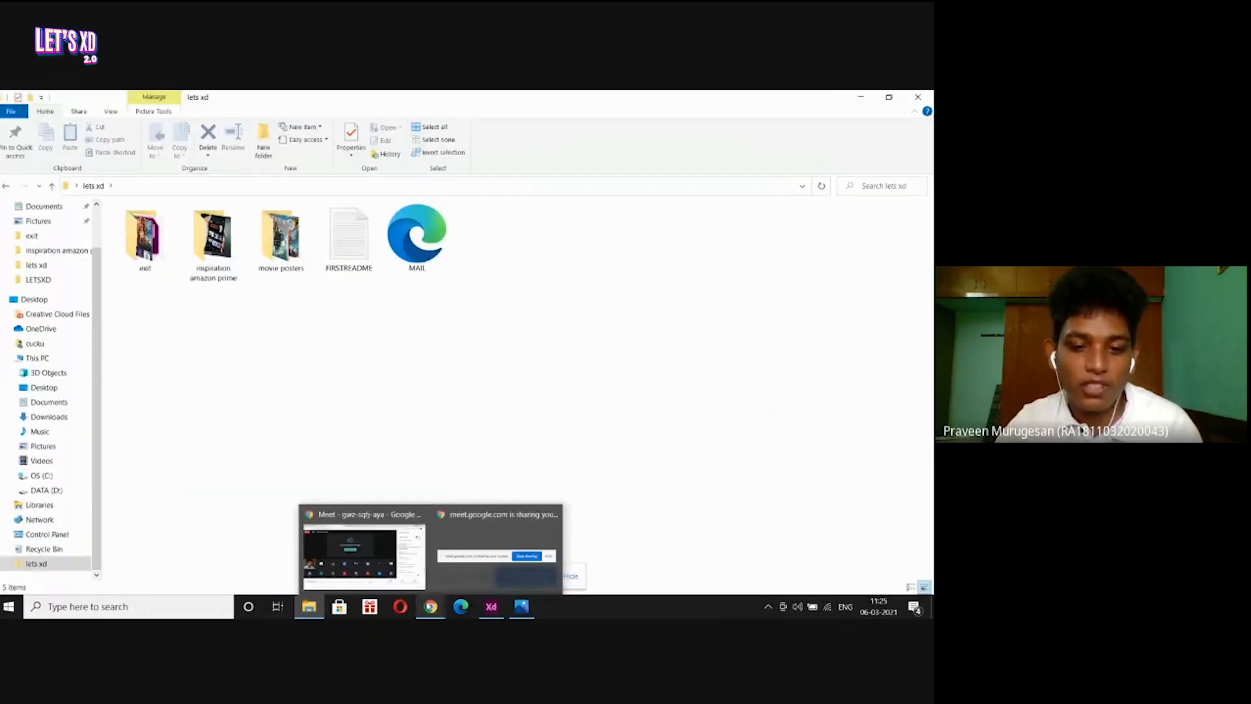
Send a phone number in the Meet chat, glance back at XD, and return to the call.
click(399, 572)
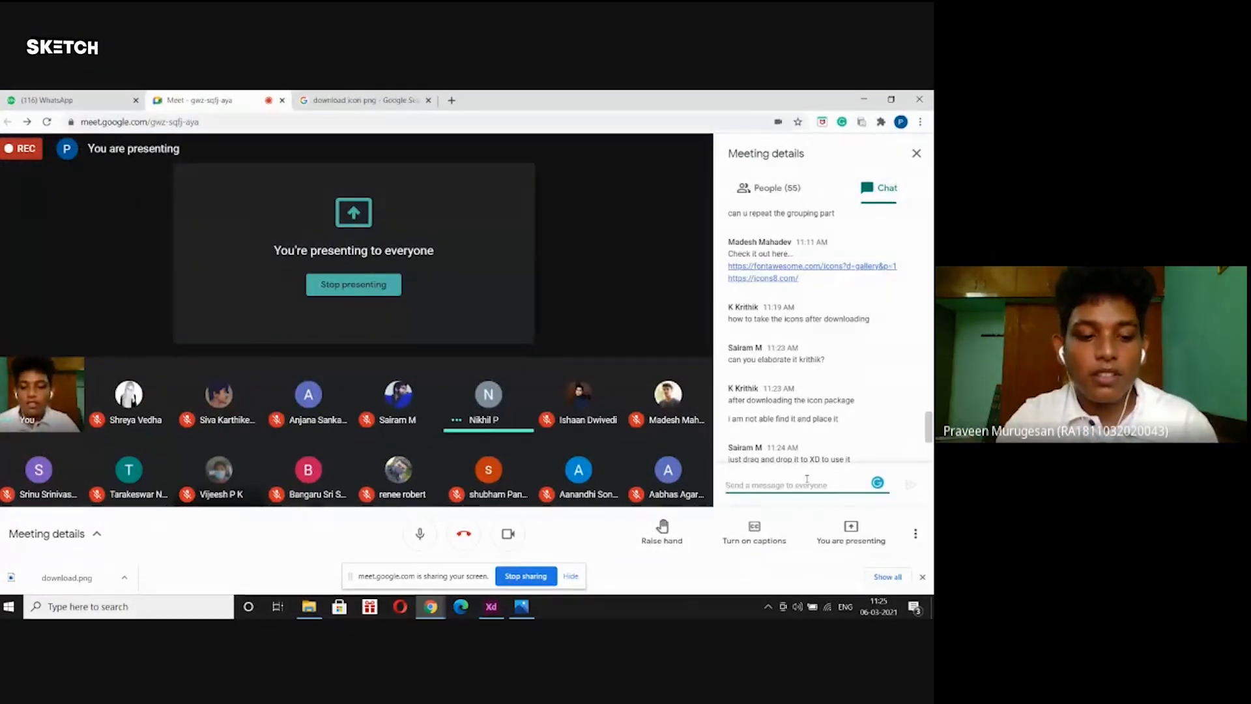
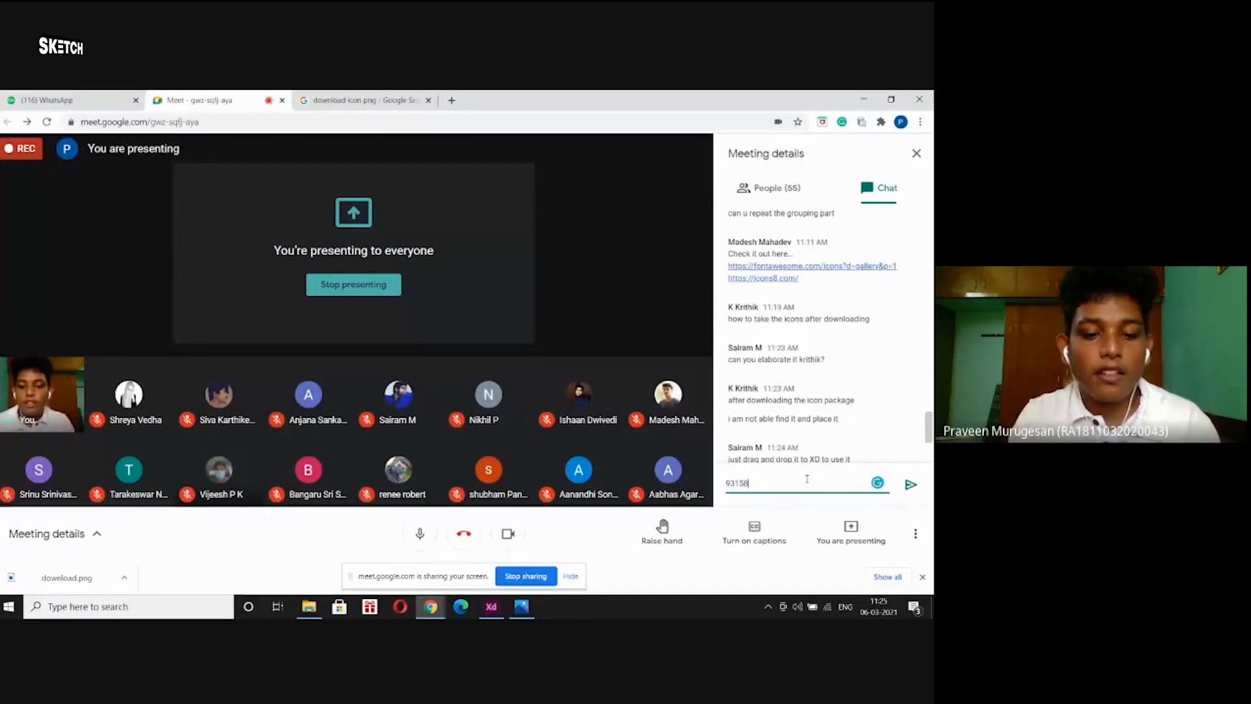
key(Return)
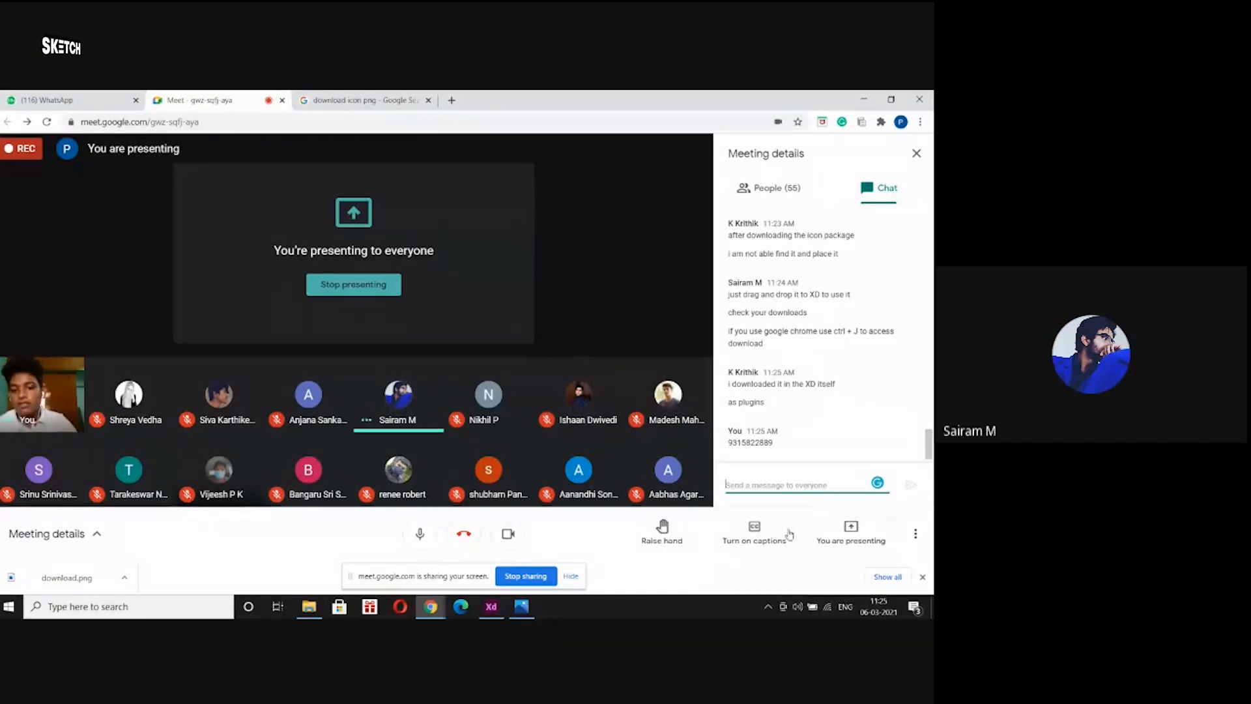
click(491, 606)
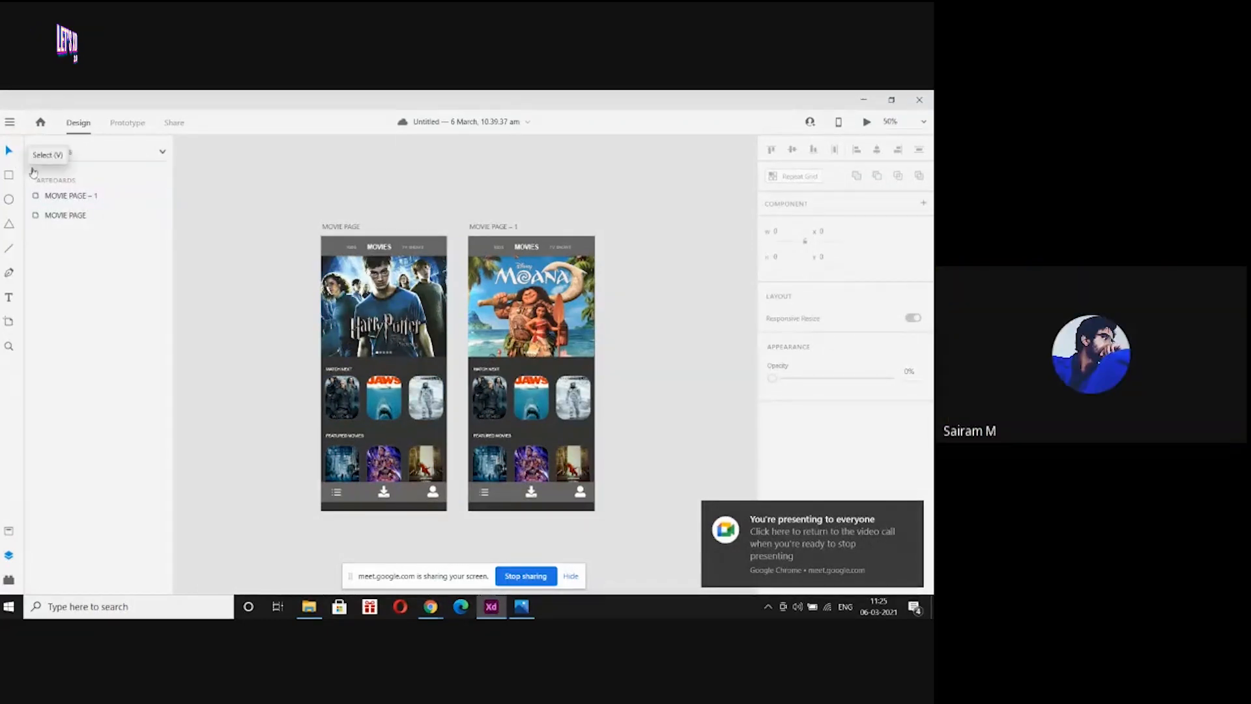
mouse_move(429, 606)
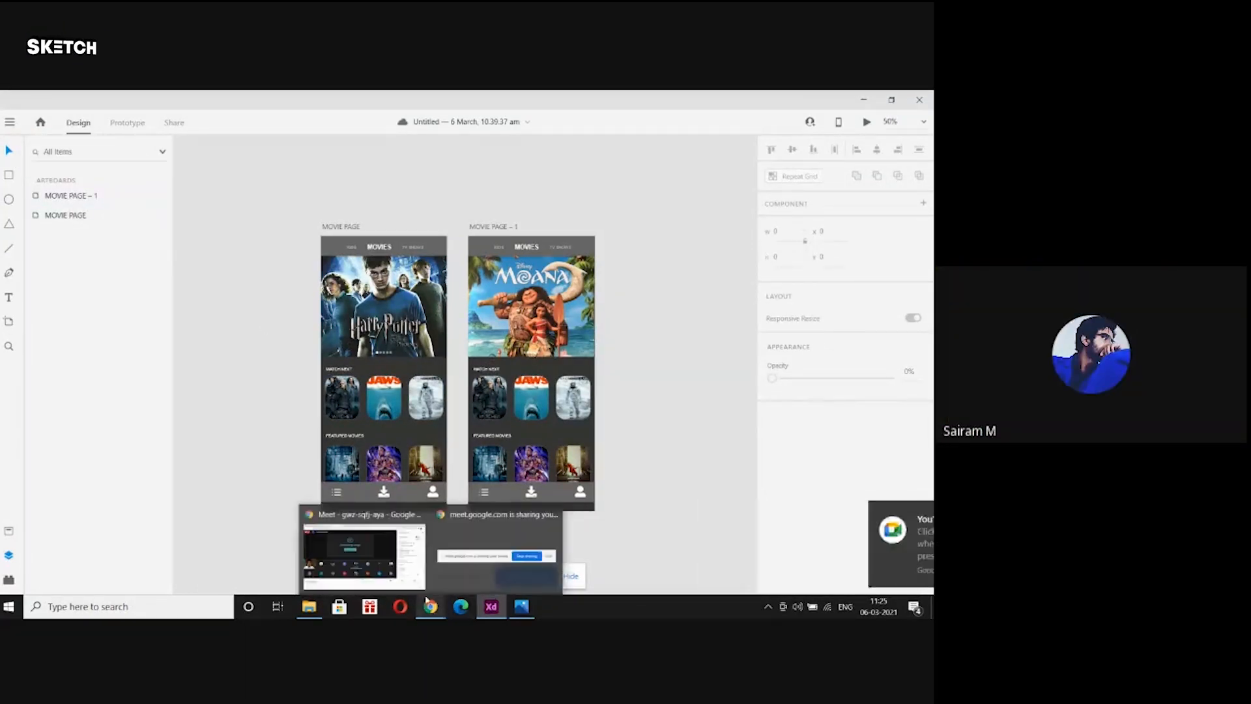
click(386, 569)
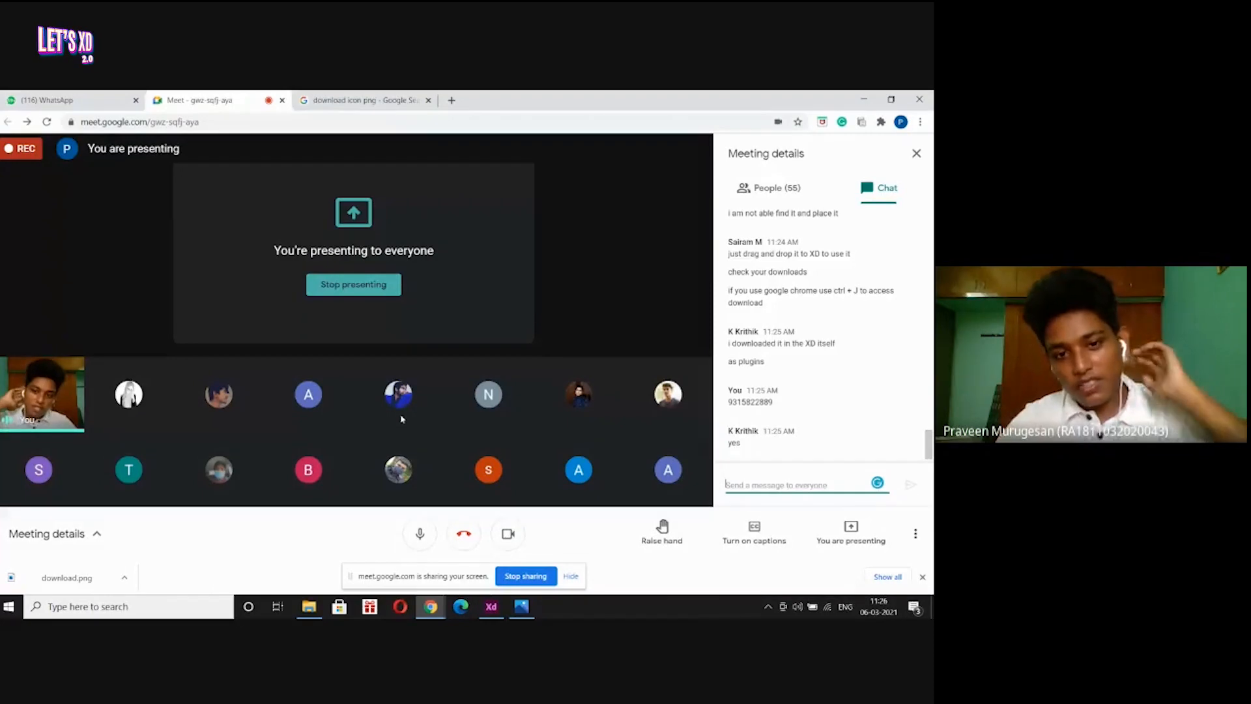
Back in XD, open the Plugins panel and launch the Discover Plugins window.
mouse_move(491, 606)
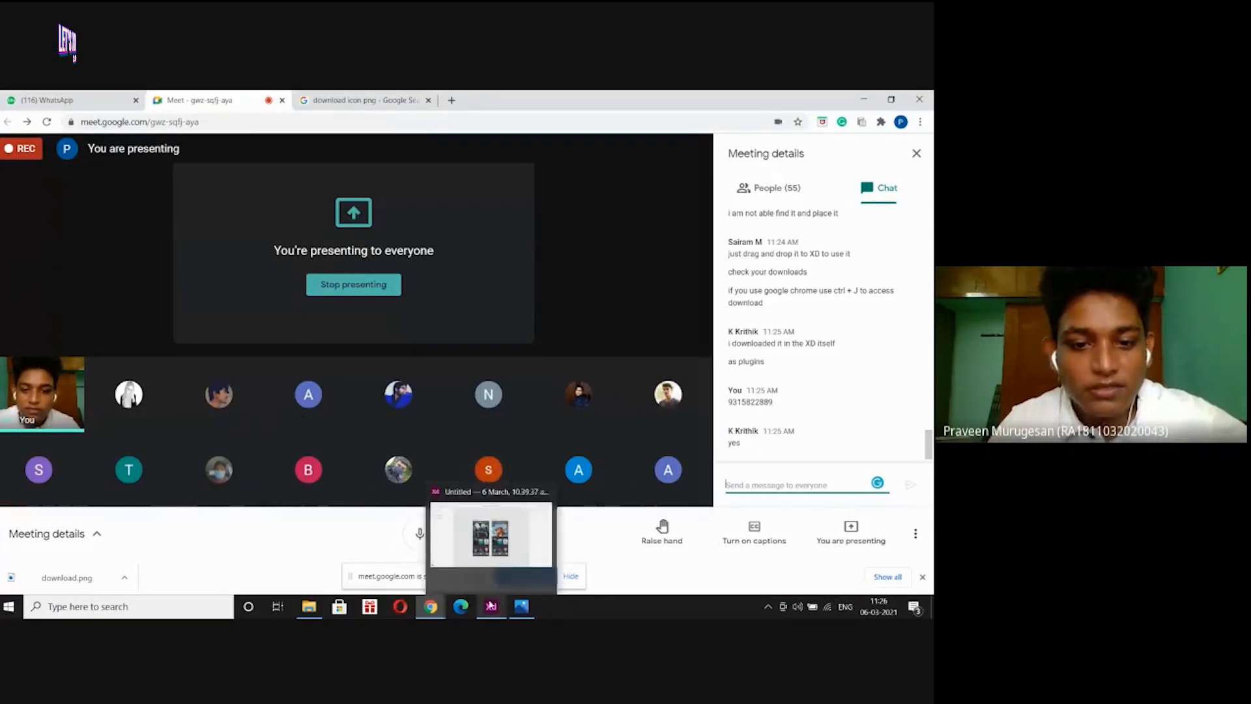
click(474, 555)
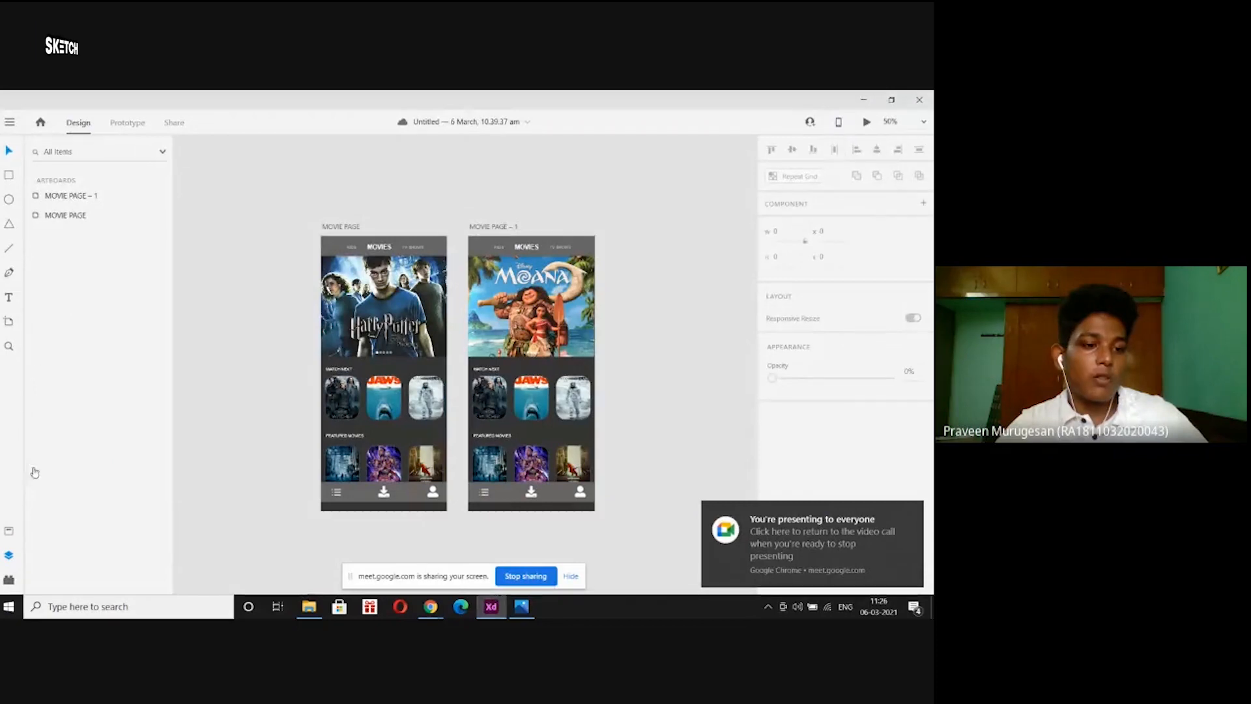
click(10, 579)
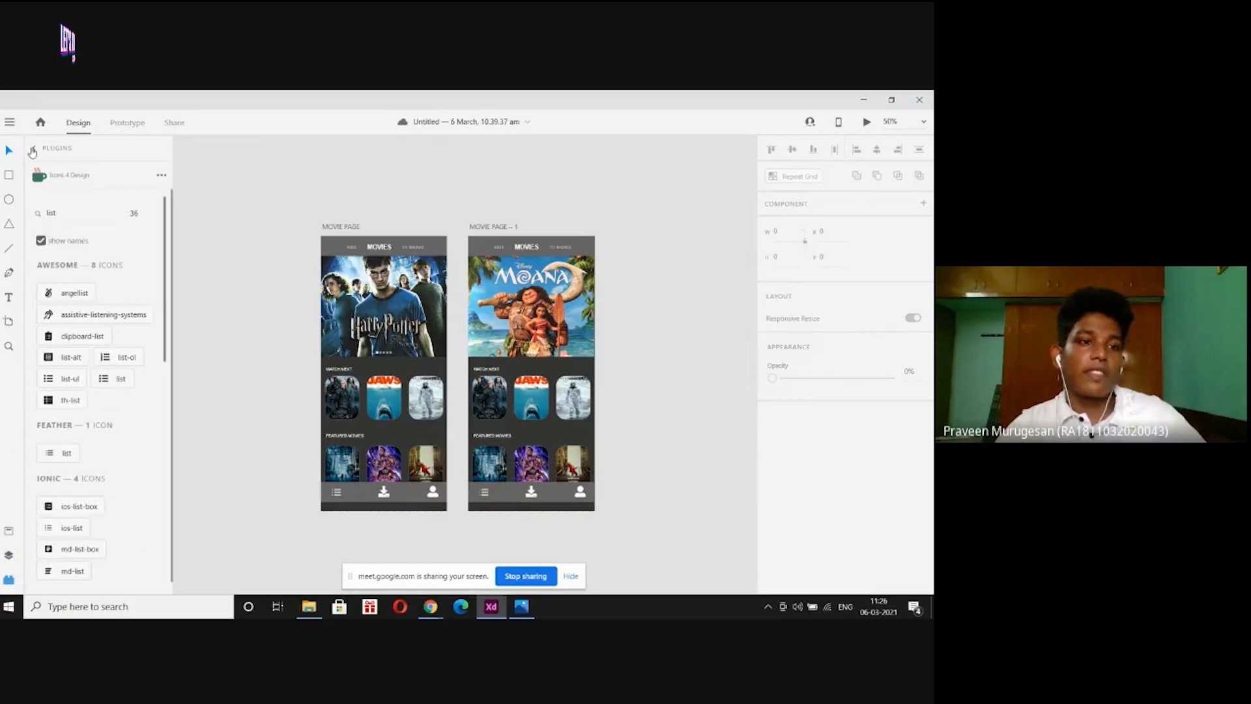
click(32, 152)
click(10, 579)
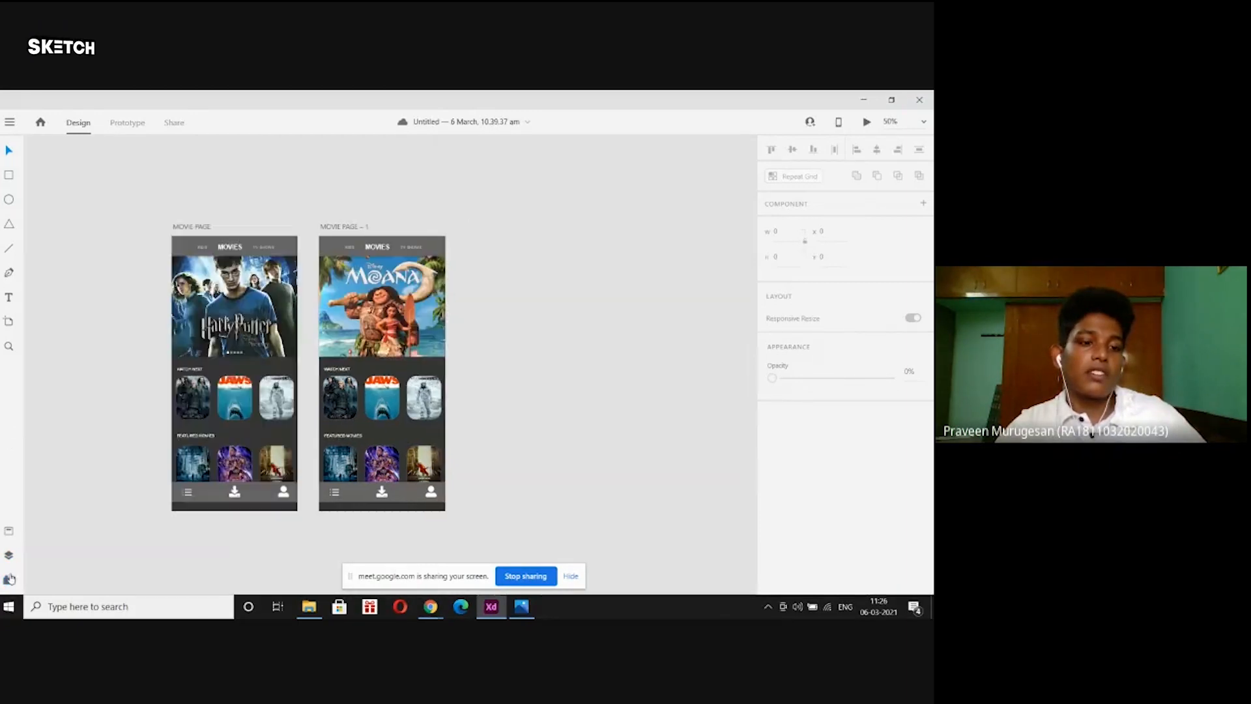
click(9, 579)
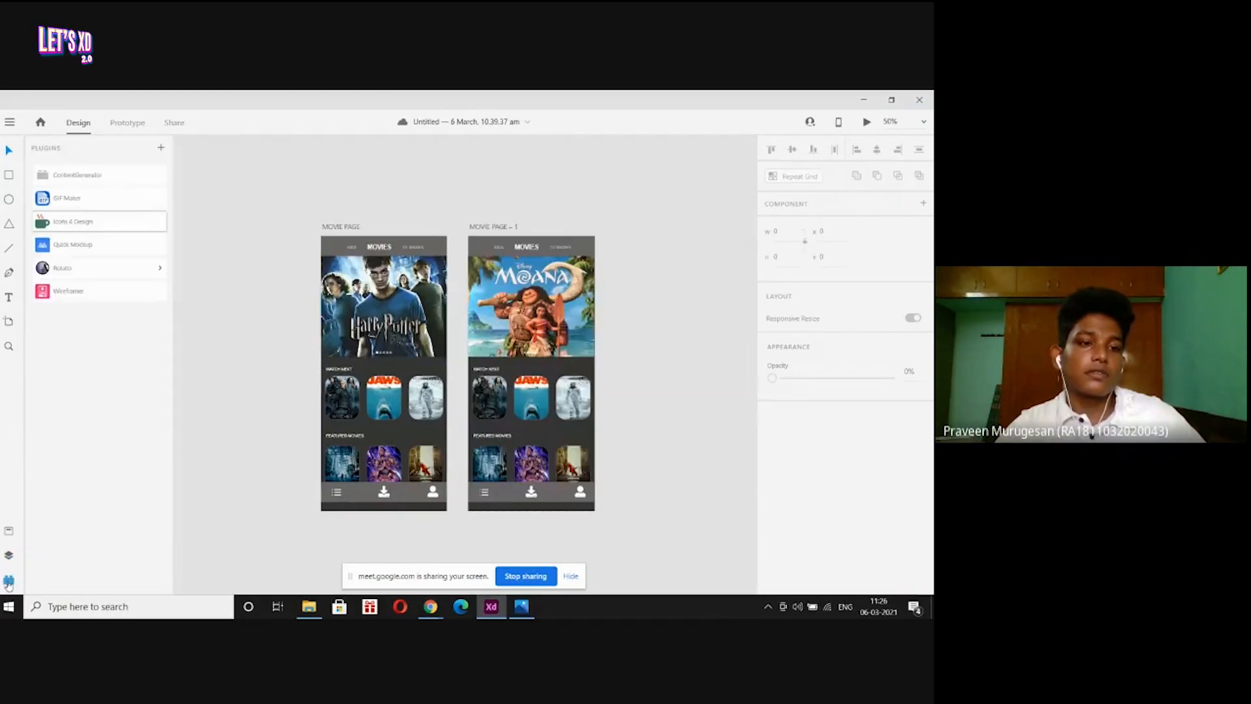
click(162, 150)
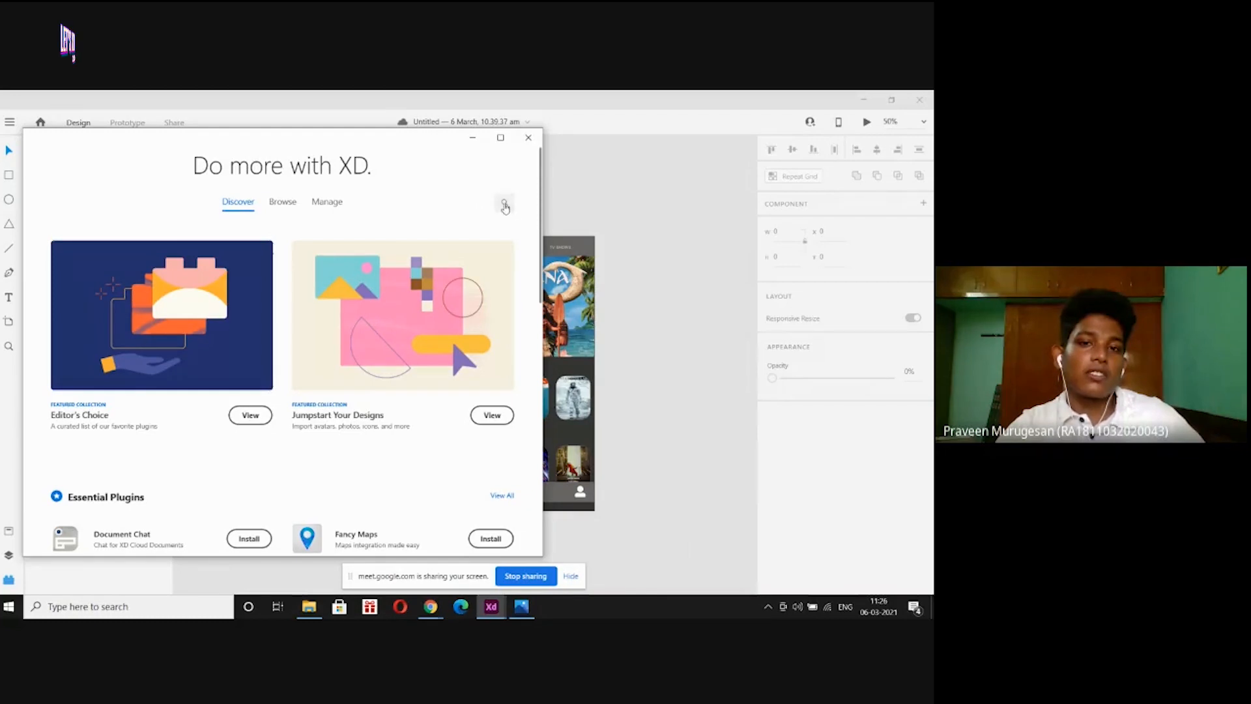
Search the plugin catalogue for icons, confirm Icons 4 Design shows Installed, and close the browser.
click(504, 206)
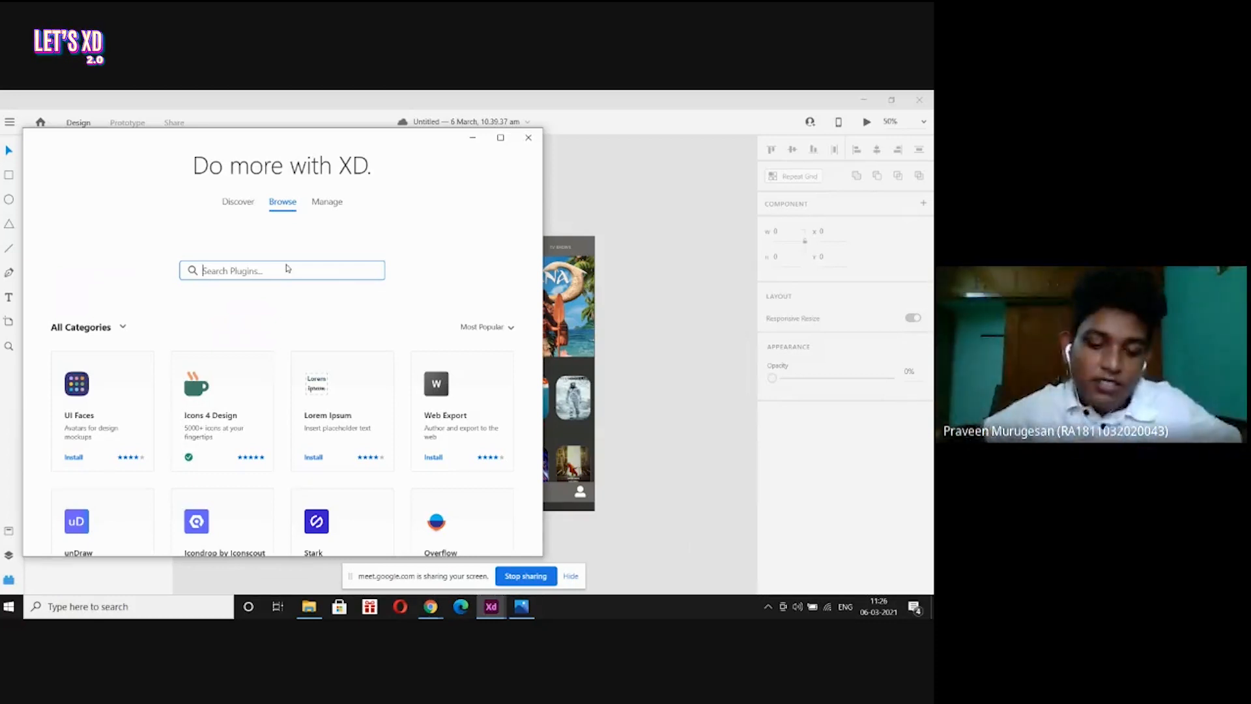
text(l)
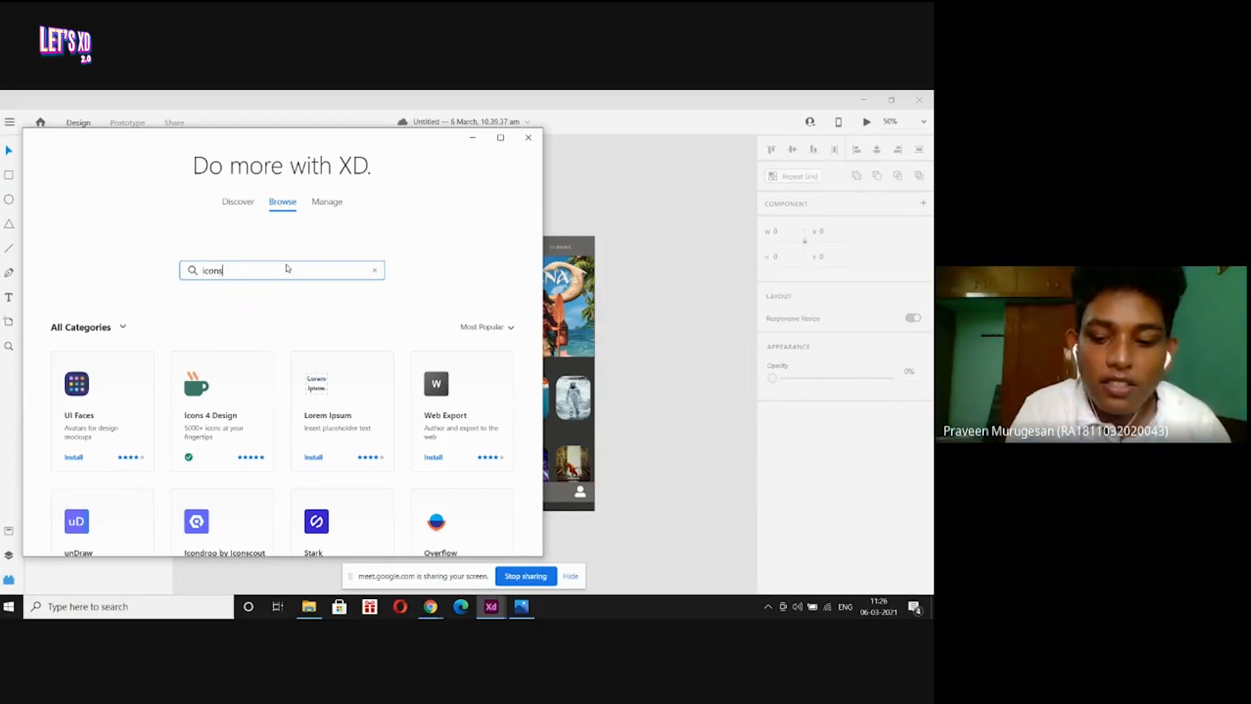
key(Return)
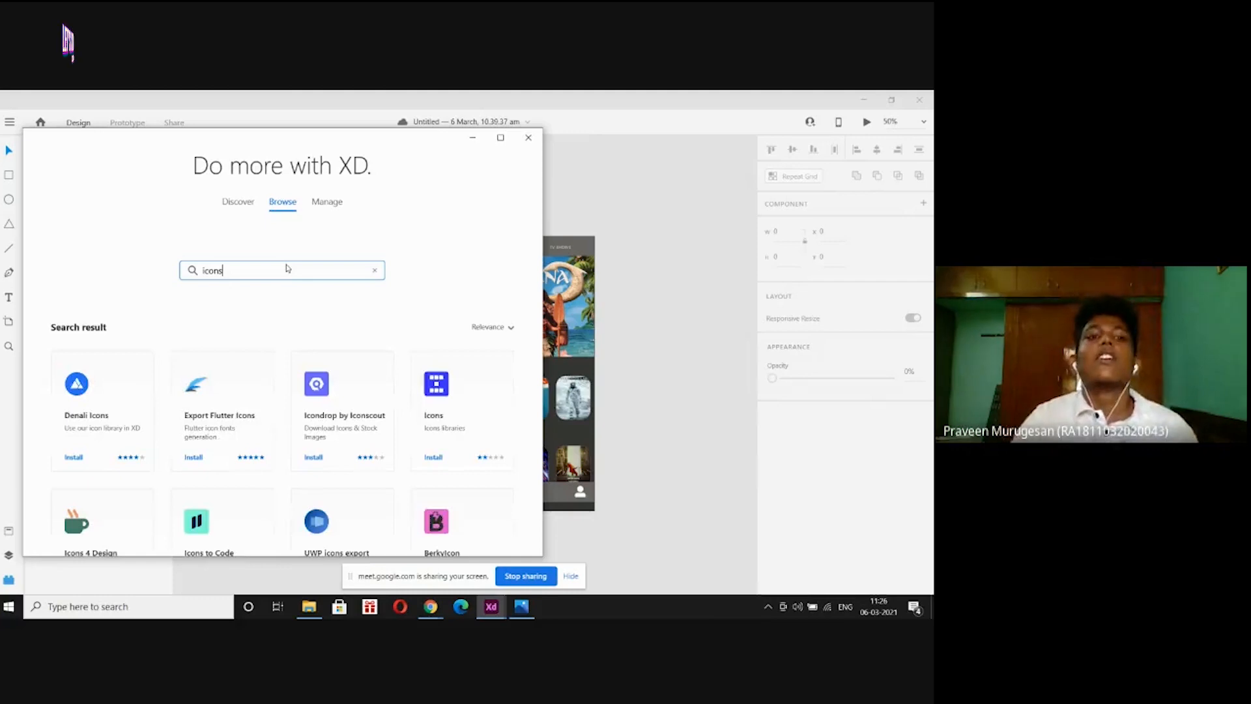
scroll(287, 268, down, 2)
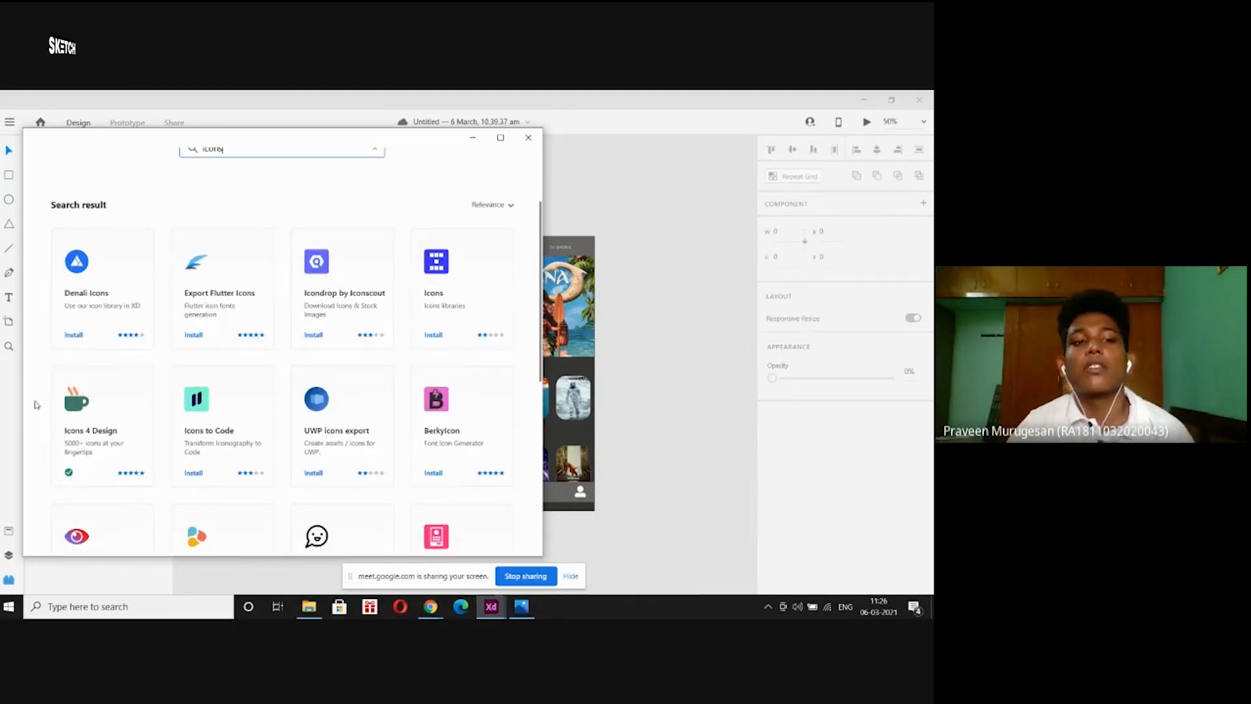
click(94, 401)
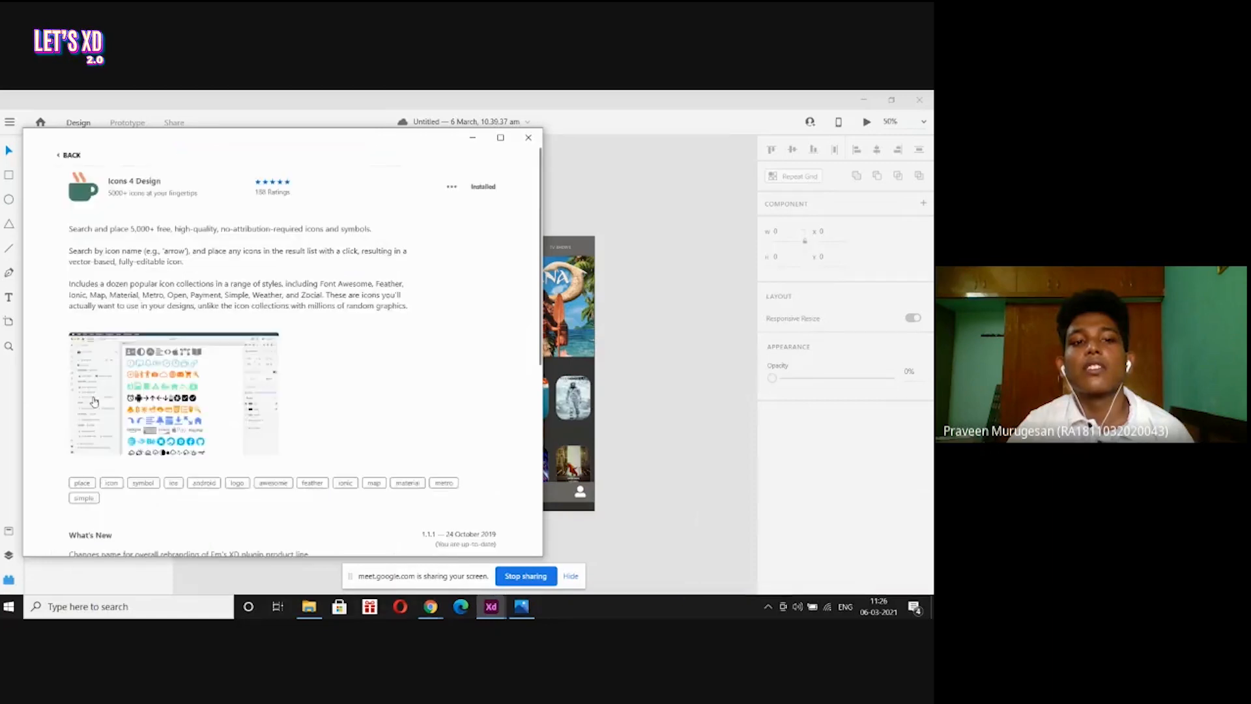
scroll(327, 371, down, 6)
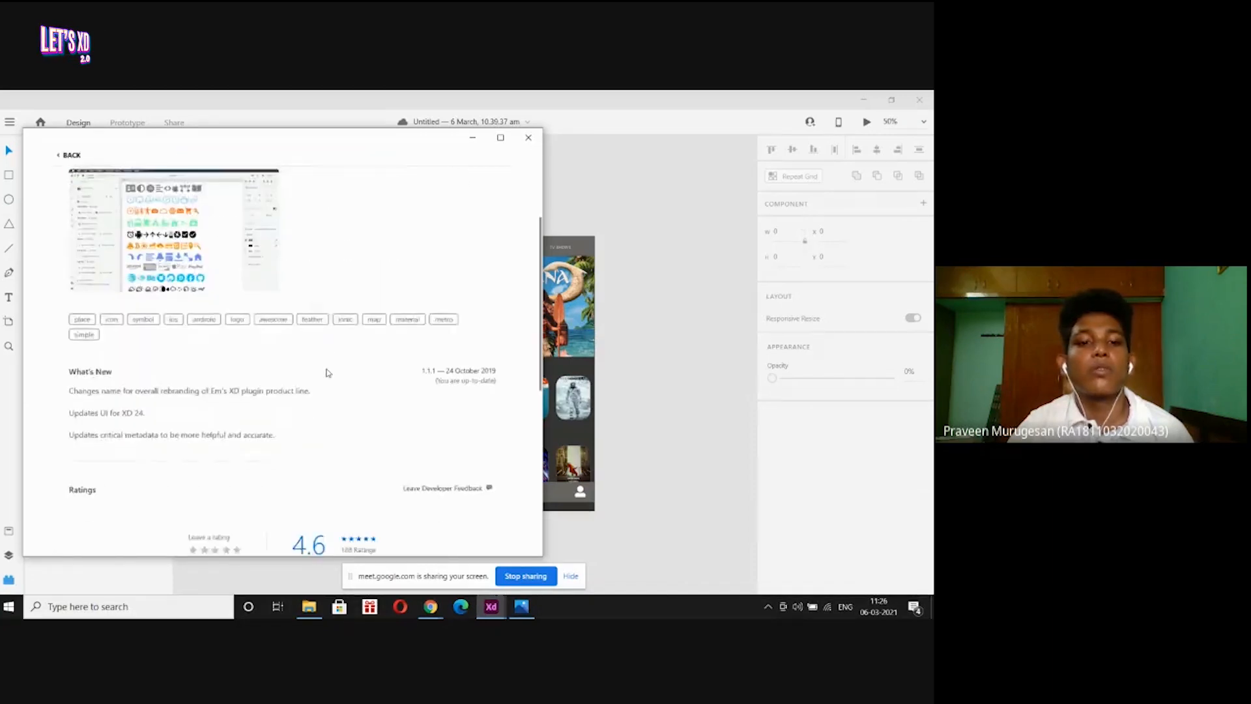
scroll(327, 371, up, 6)
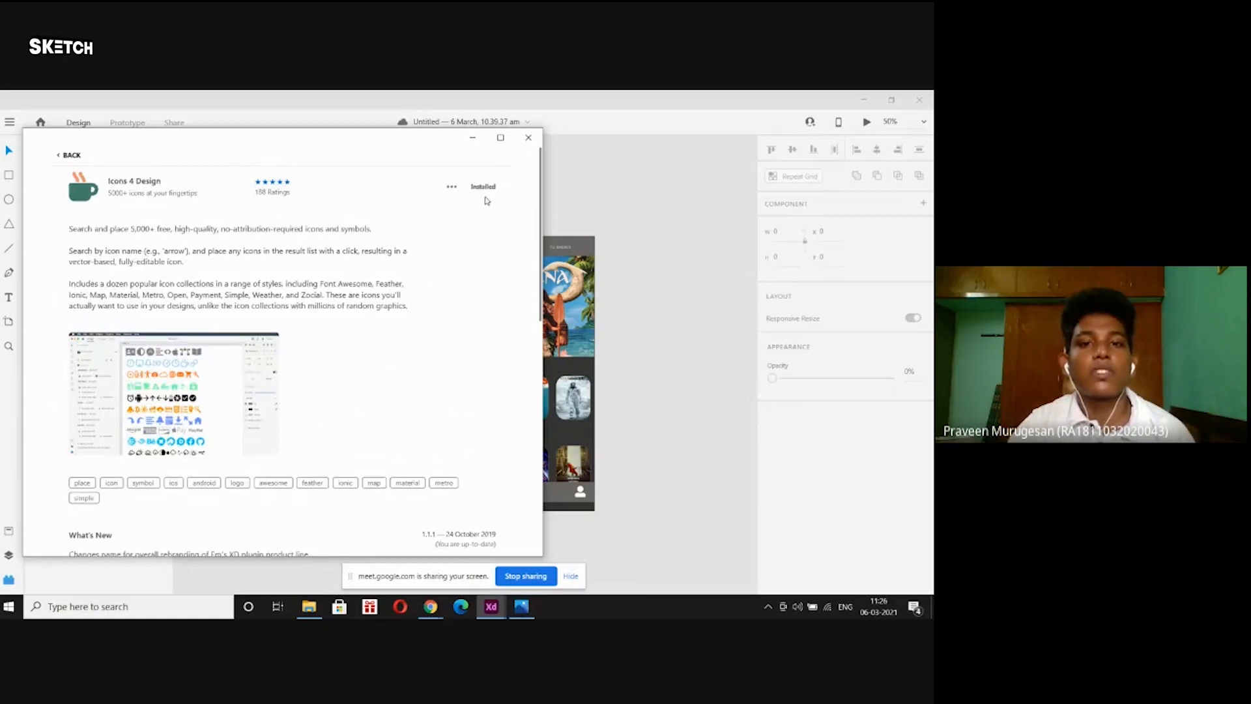
click(529, 138)
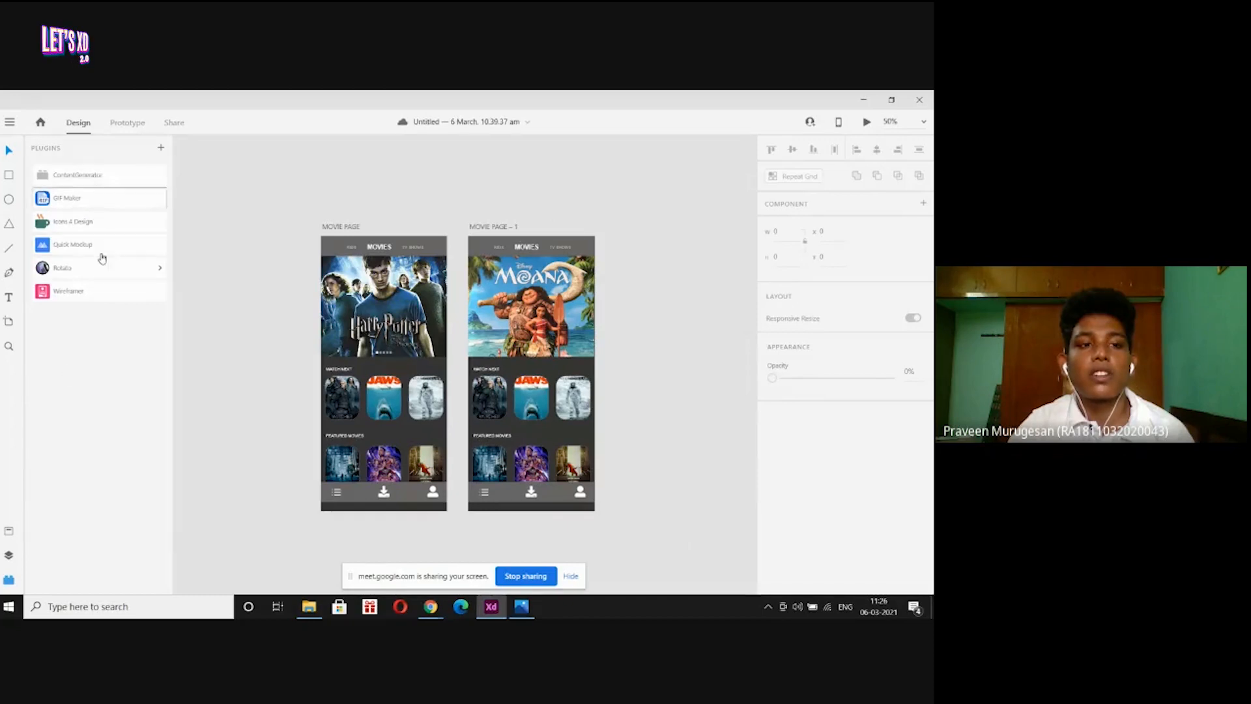
Search Icons 4 Design for 'search' and insert the search icon onto MOVIE PAGE.
click(82, 221)
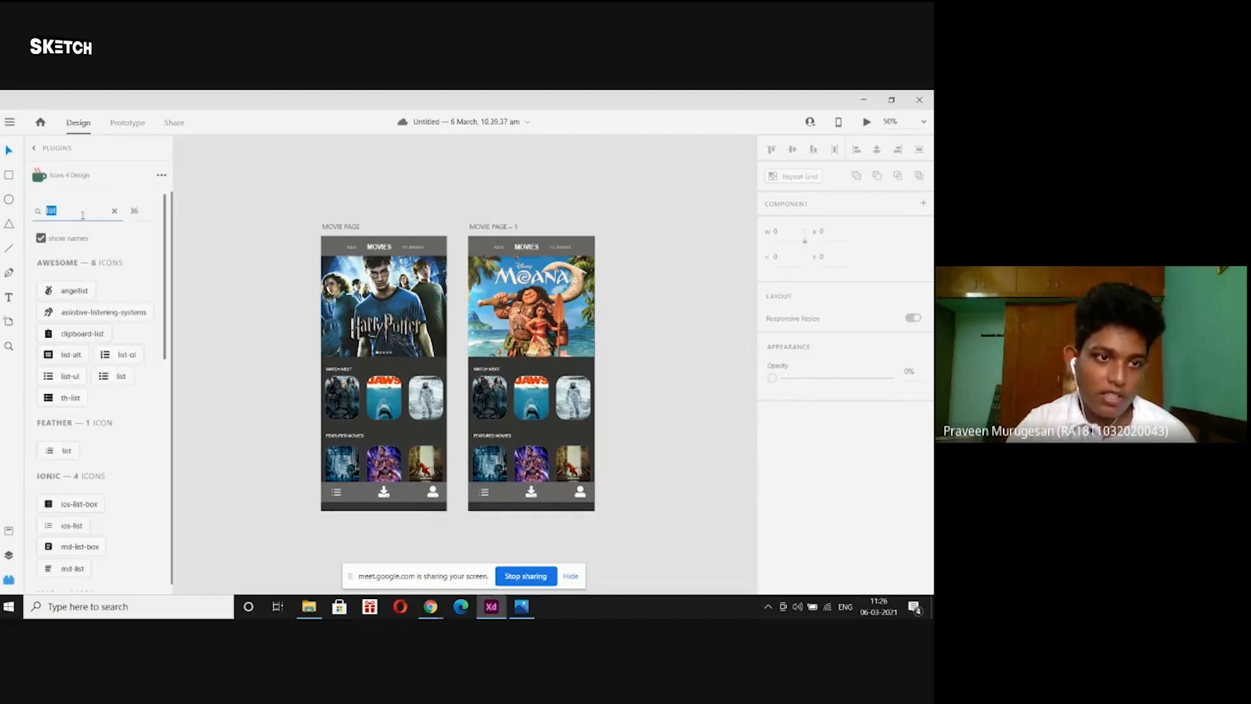
click(110, 182)
click(91, 215)
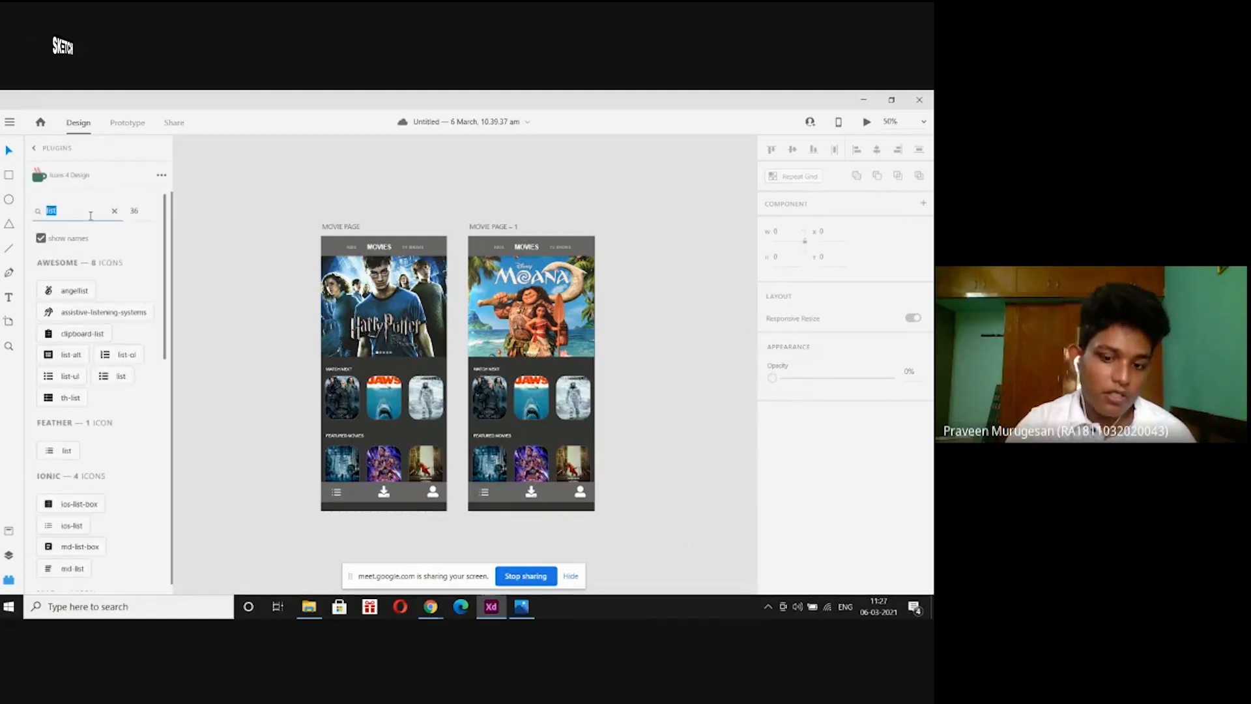
key(BackSpace)
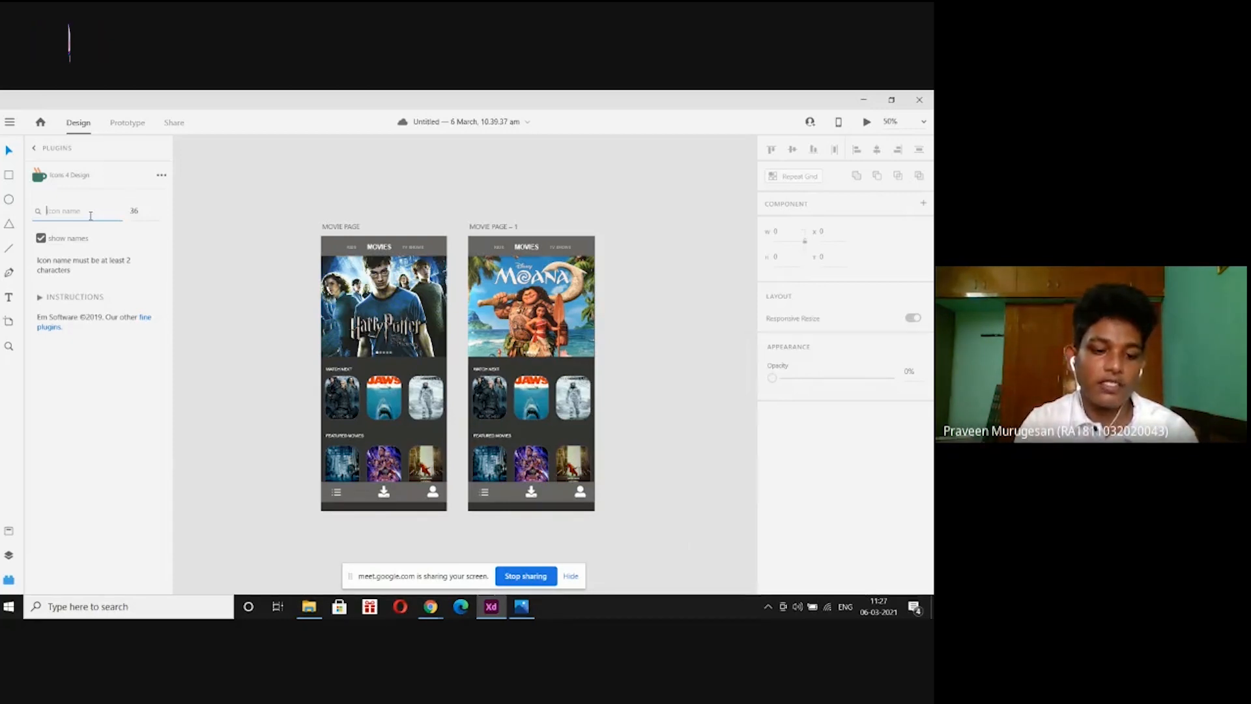
text(search)
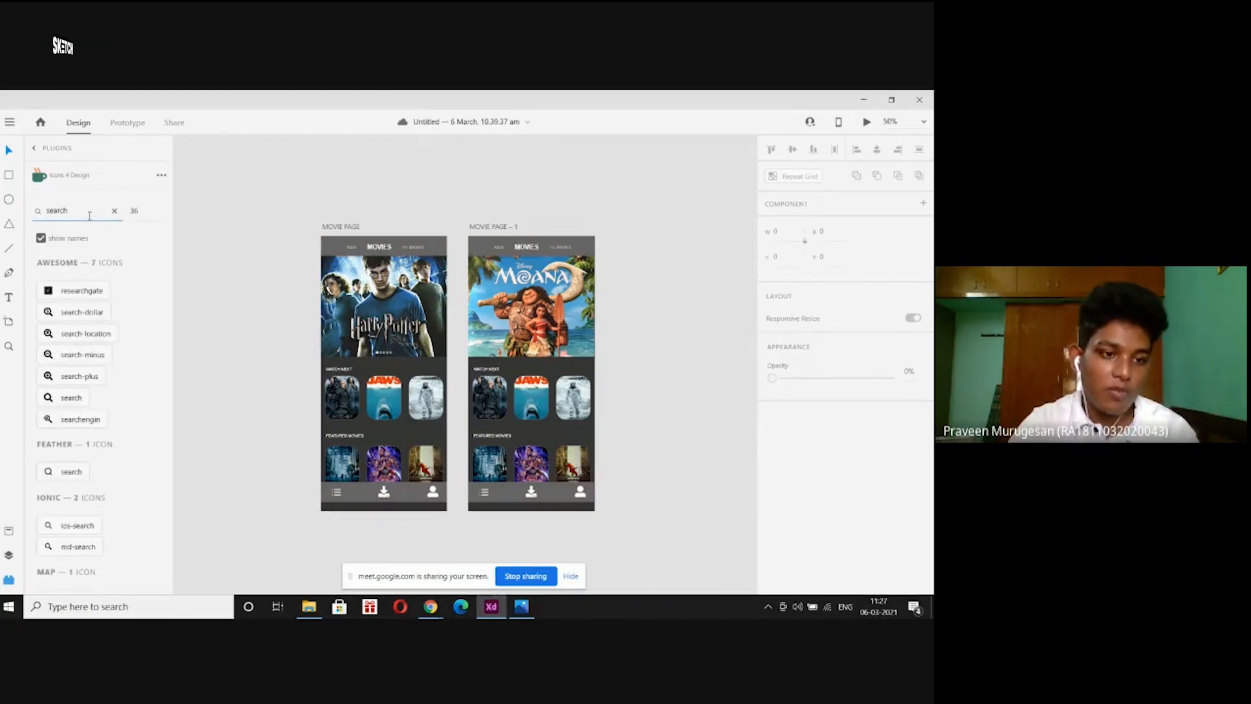
click(72, 398)
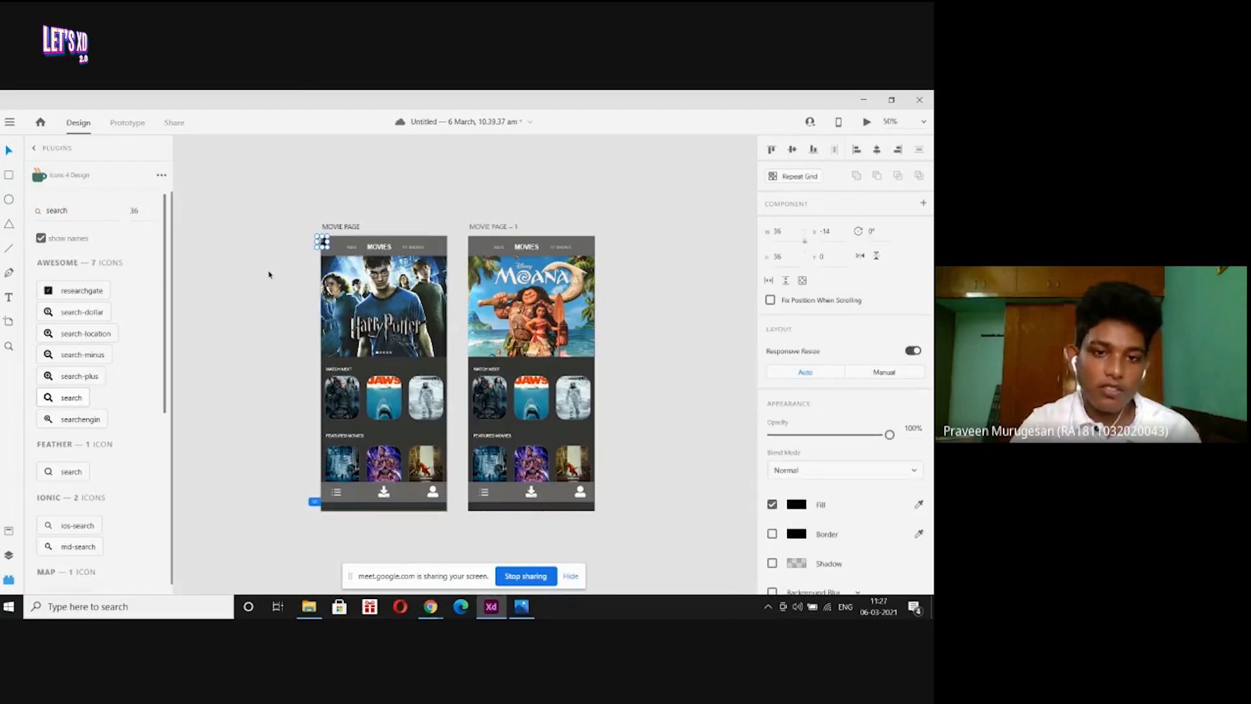
At 150% zoom, move the search icon into the header beside KIDS and size it to 25×25.
key(ctrl+equal)
key(ctrl+equal)
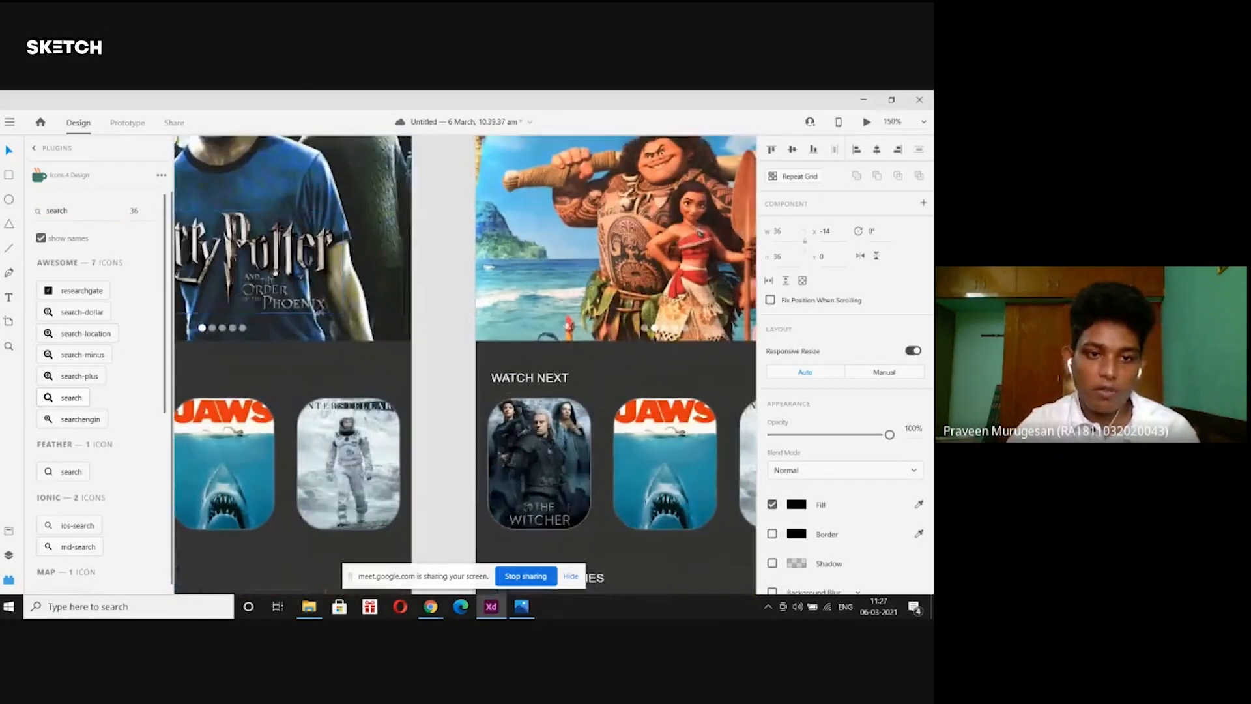
scroll(485, 262, up, 3)
scroll(485, 262, left, 3)
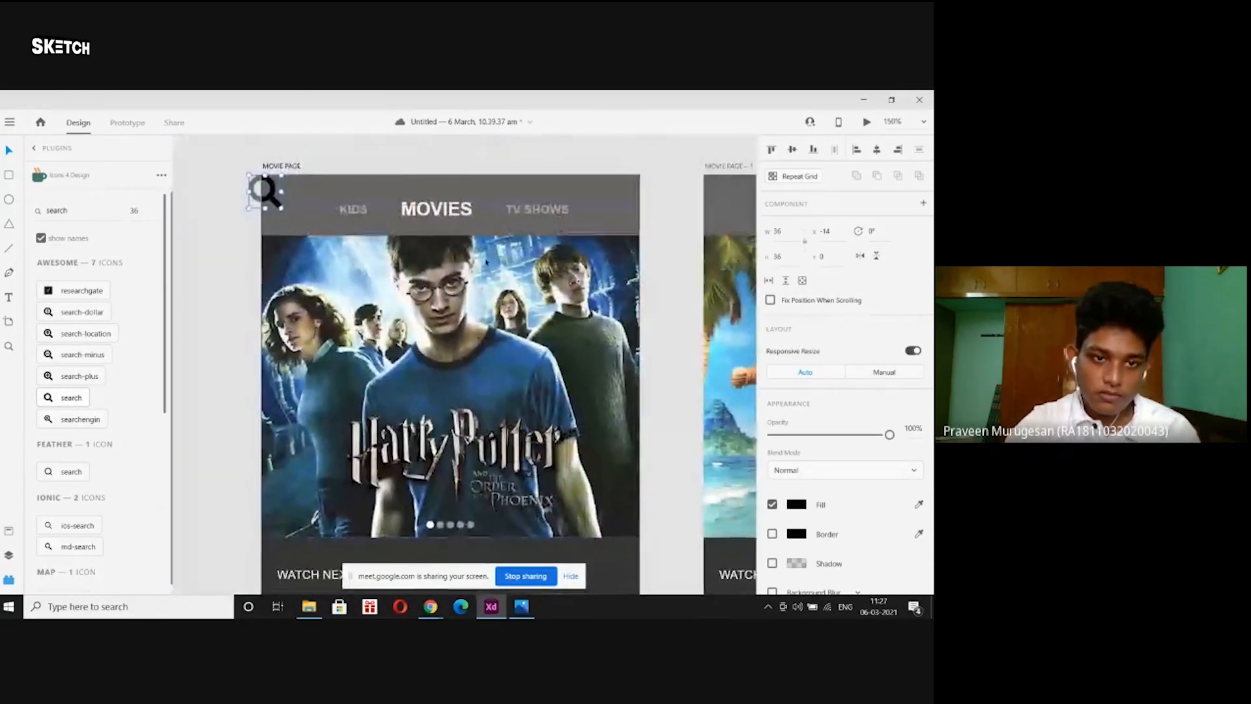
mouse_move(275, 199)
mouse_down()
mouse_move(300, 217)
mouse_move(293, 196)
mouse_up()
key(ctrl+z)
key(ctrl+z)
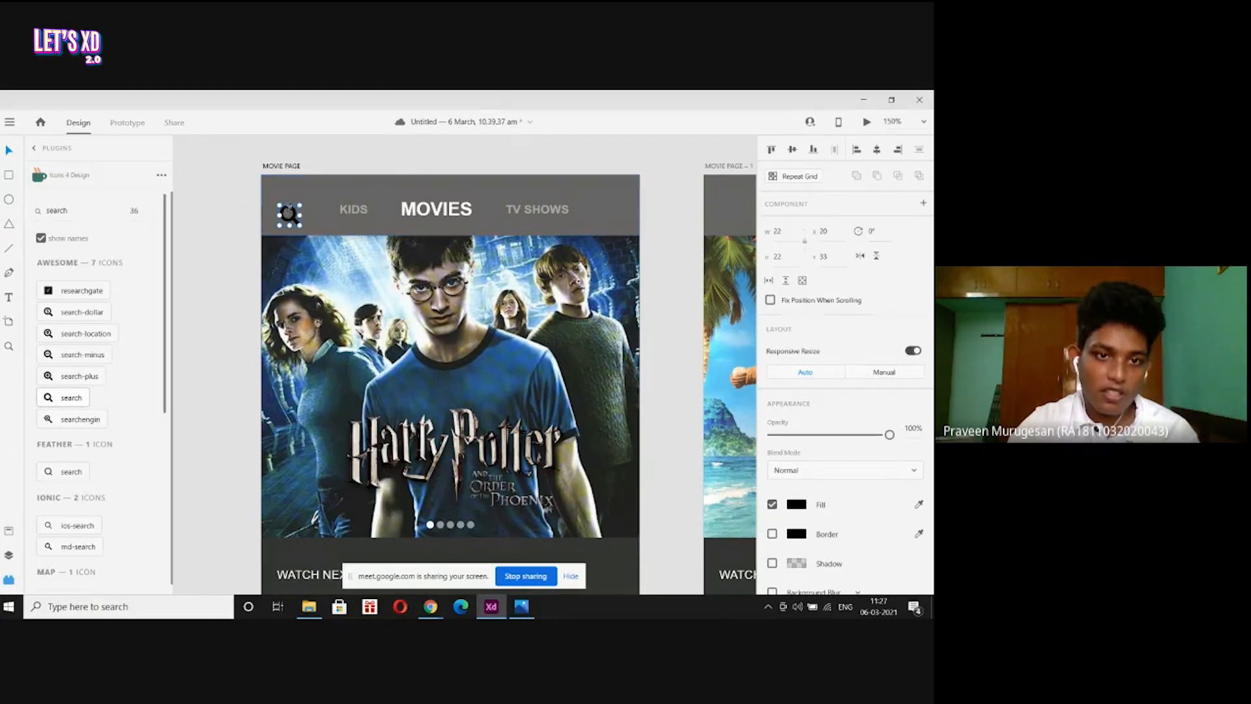
drag(289, 204, 296, 176)
key(ctrl+z)
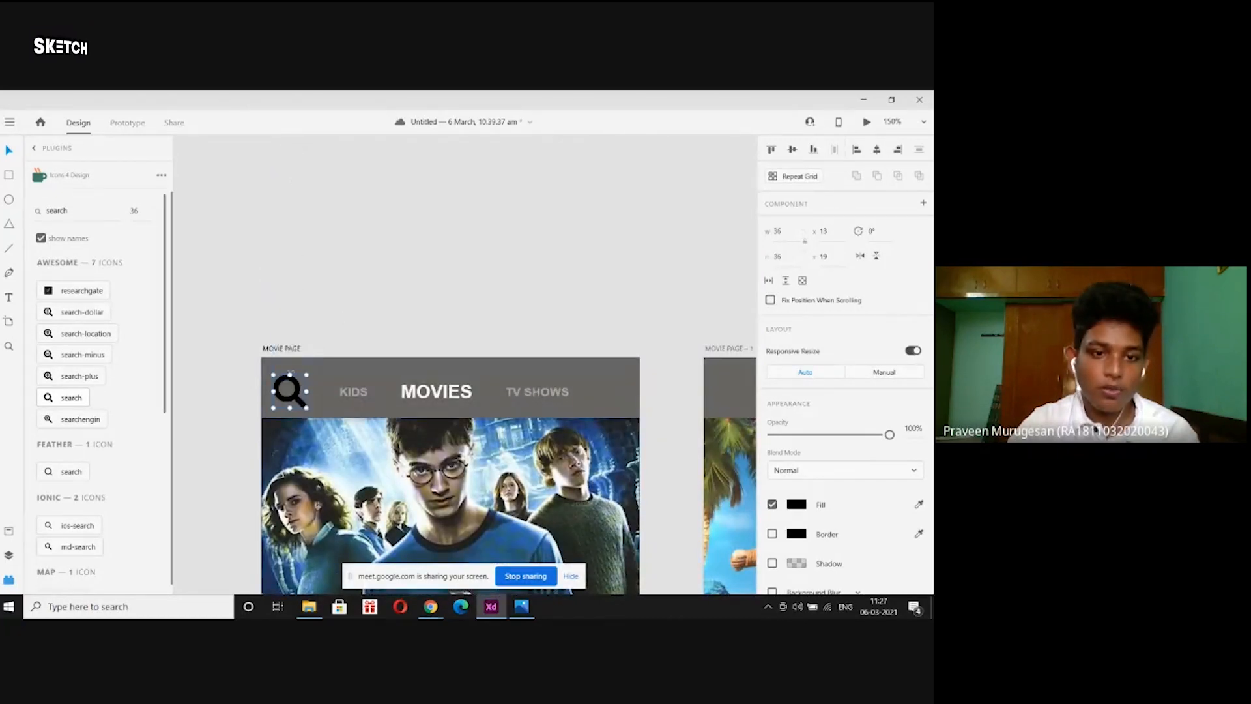
drag(289, 373, 289, 383)
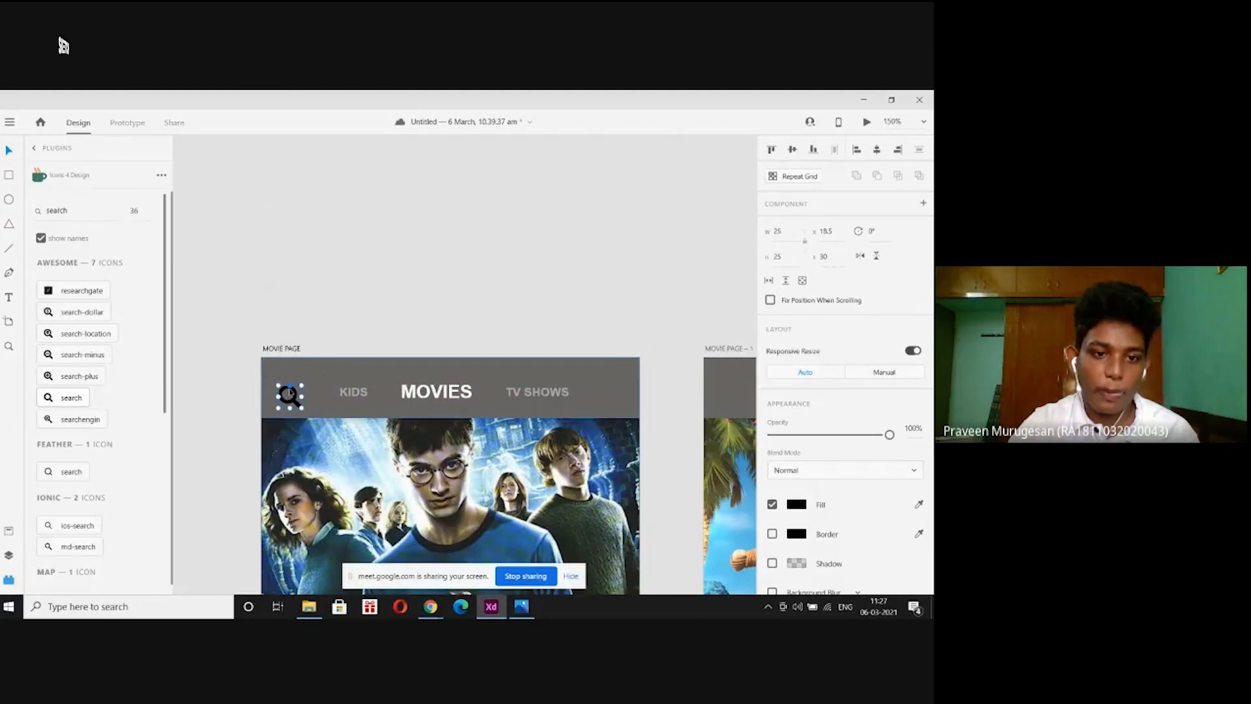
Give the search icon a white #FFFFFF fill and nudge it slightly up and left.
click(794, 504)
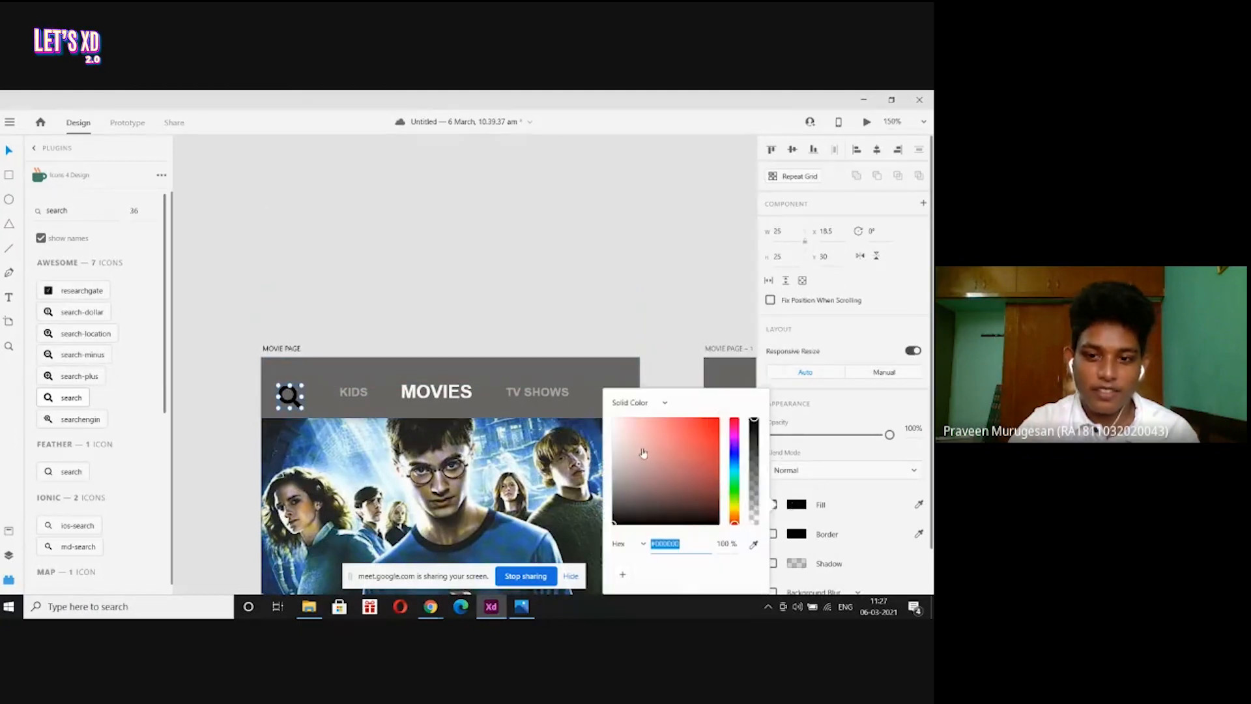
drag(642, 452, 604, 383)
click(593, 355)
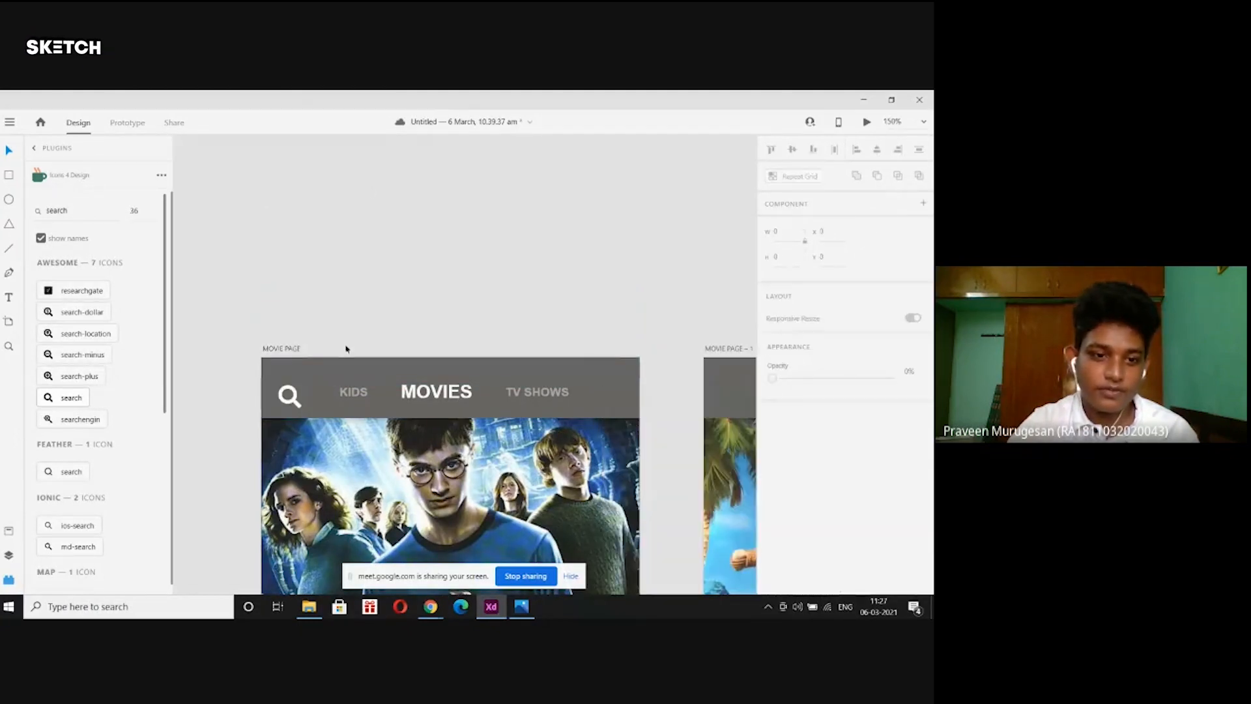
click(296, 397)
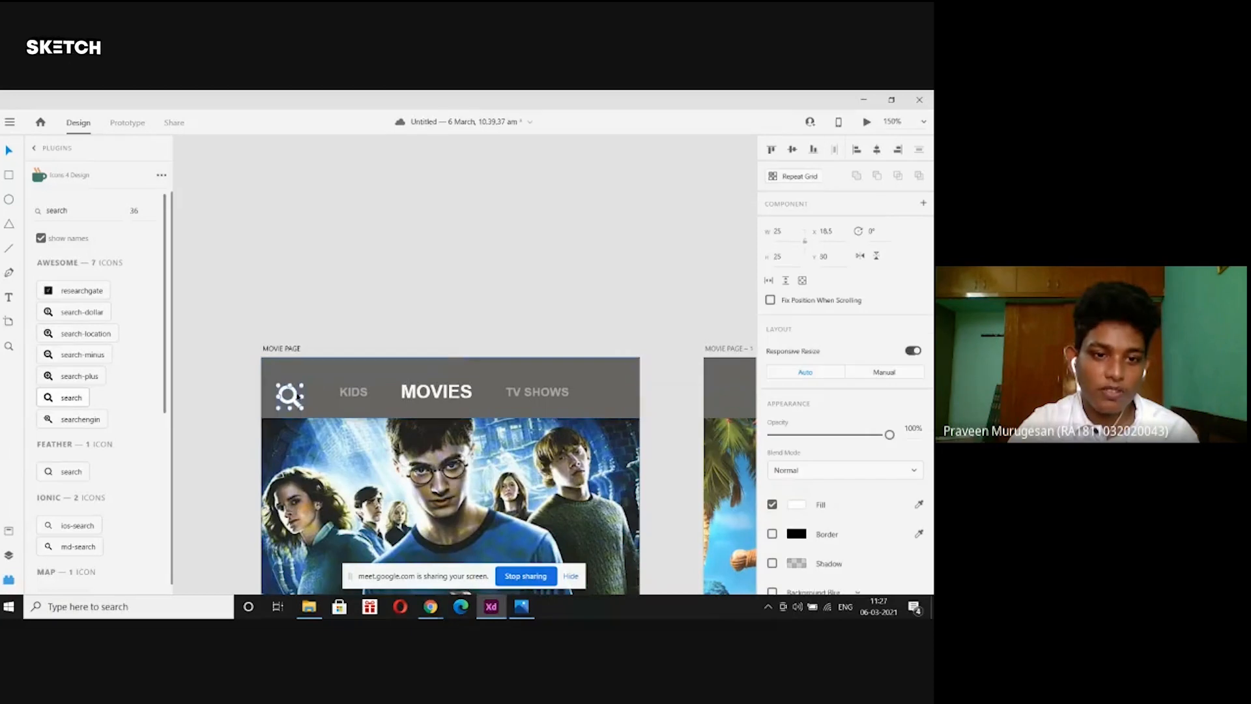
drag(297, 398, 295, 389)
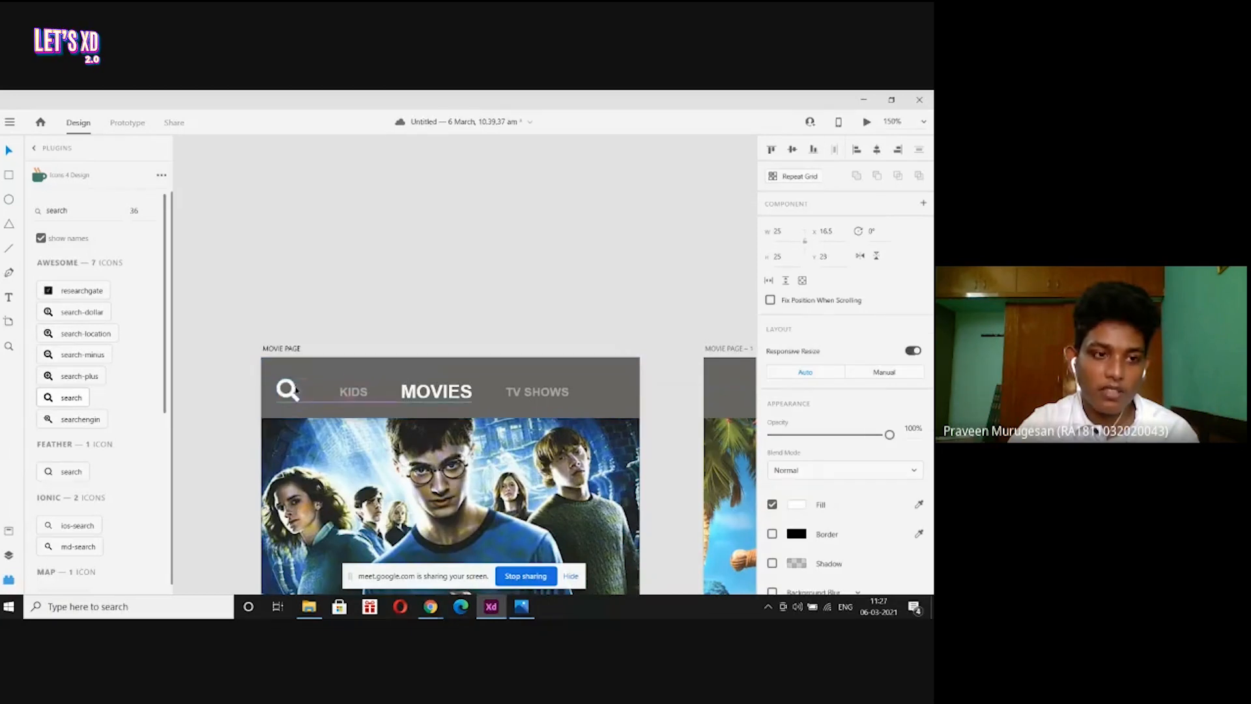
Show the Layers panel, zoom out to both artboards, then minimise XD and Chrome to reveal the lets xd folder.
click(9, 555)
click(9, 578)
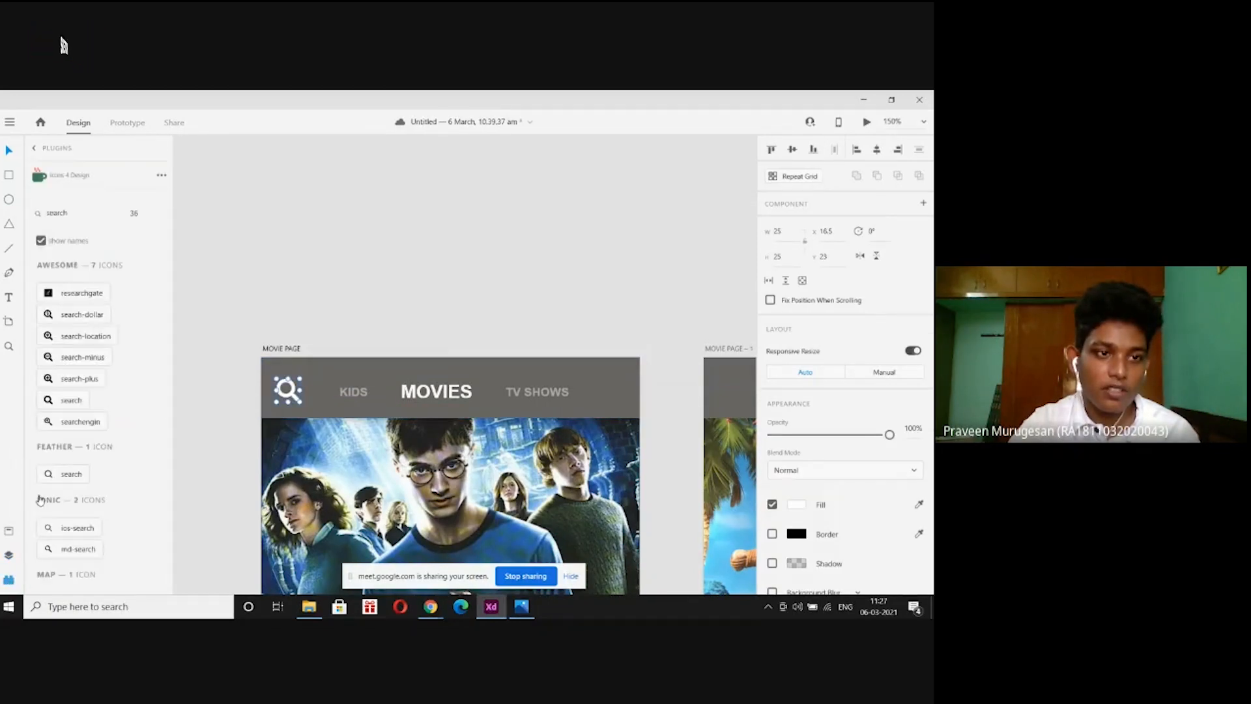
click(34, 151)
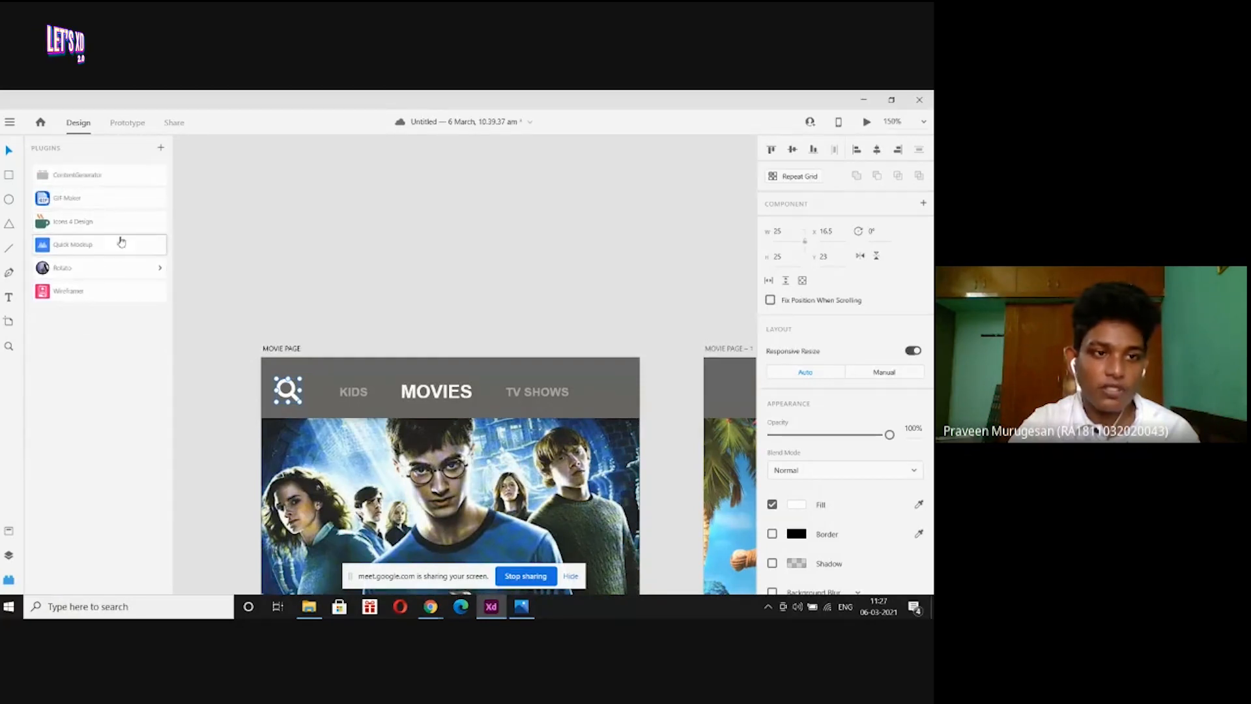
click(9, 555)
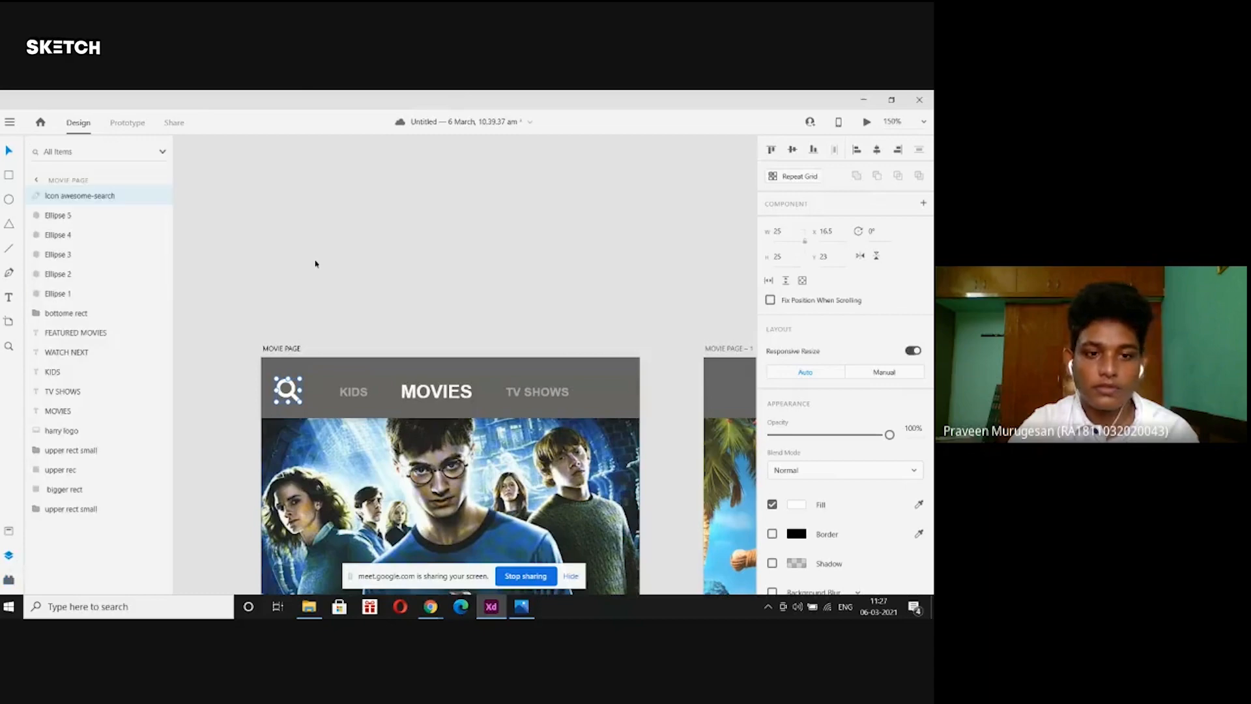
key(ctrl+minus)
click(317, 250)
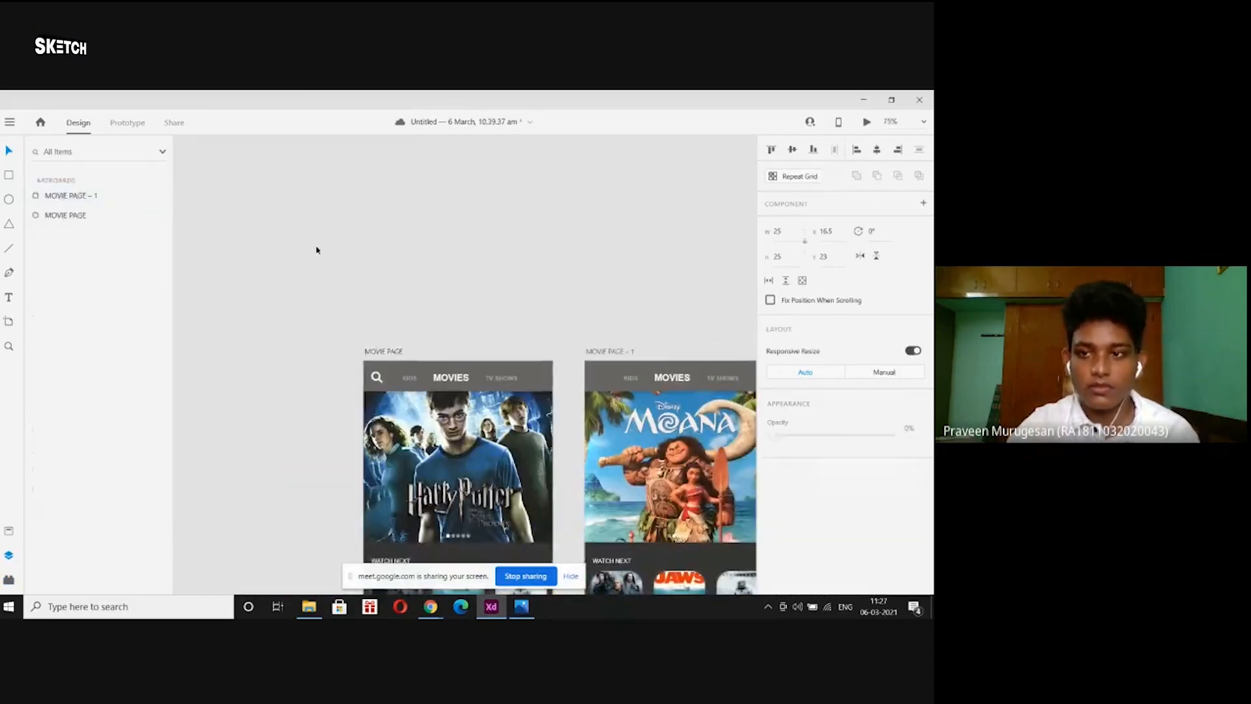
click(860, 101)
click(861, 100)
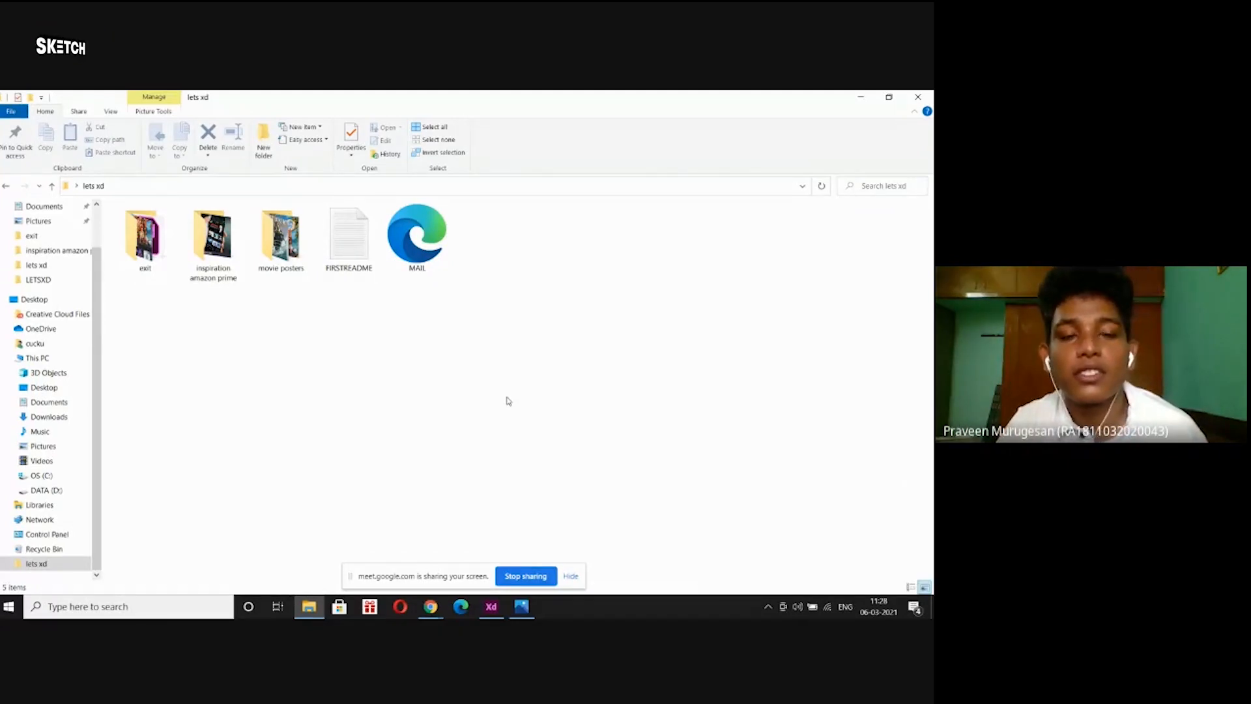
Browse the movie posters and inspiration amazon prime folders, then open exit's movie page - 1 image.
double_click(277, 241)
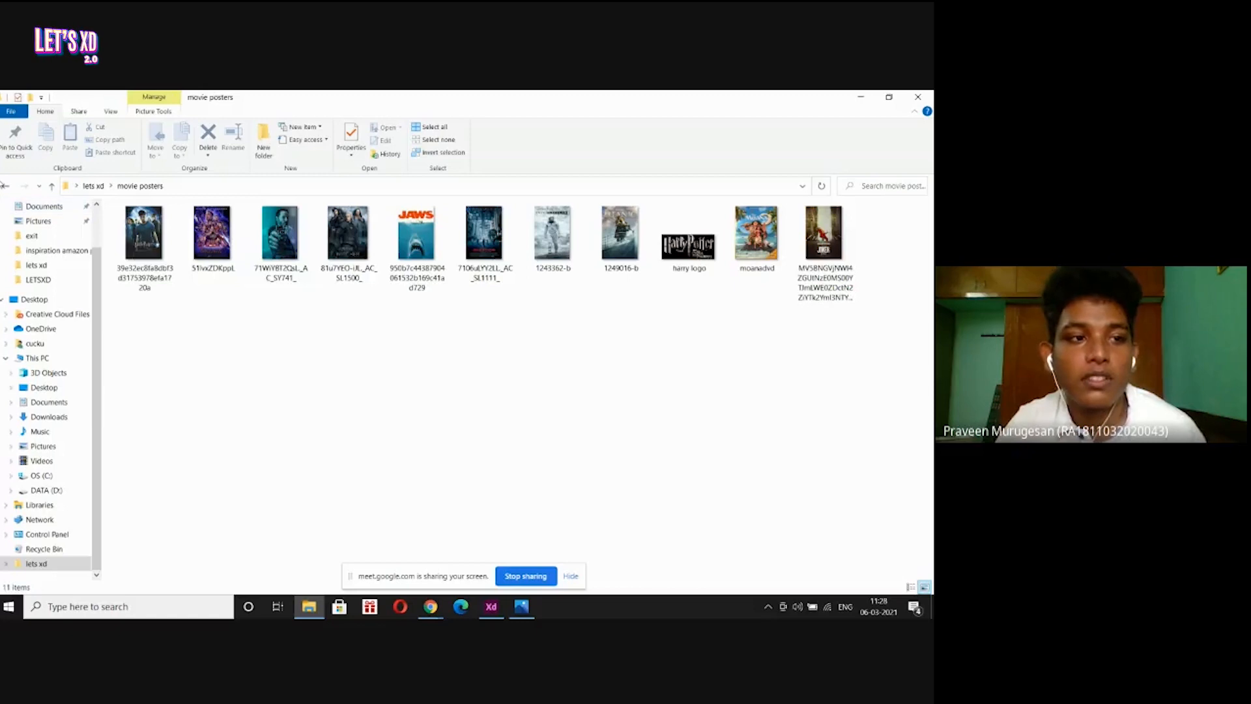
click(5, 185)
double_click(208, 261)
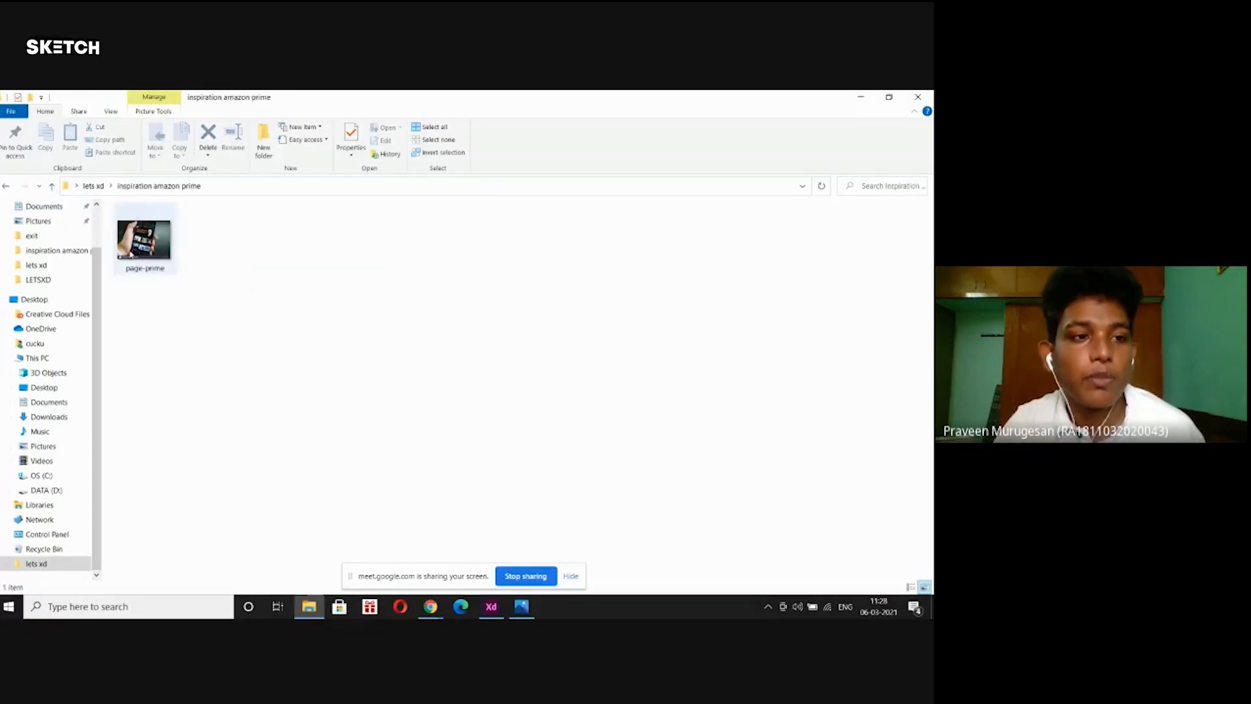
click(6, 186)
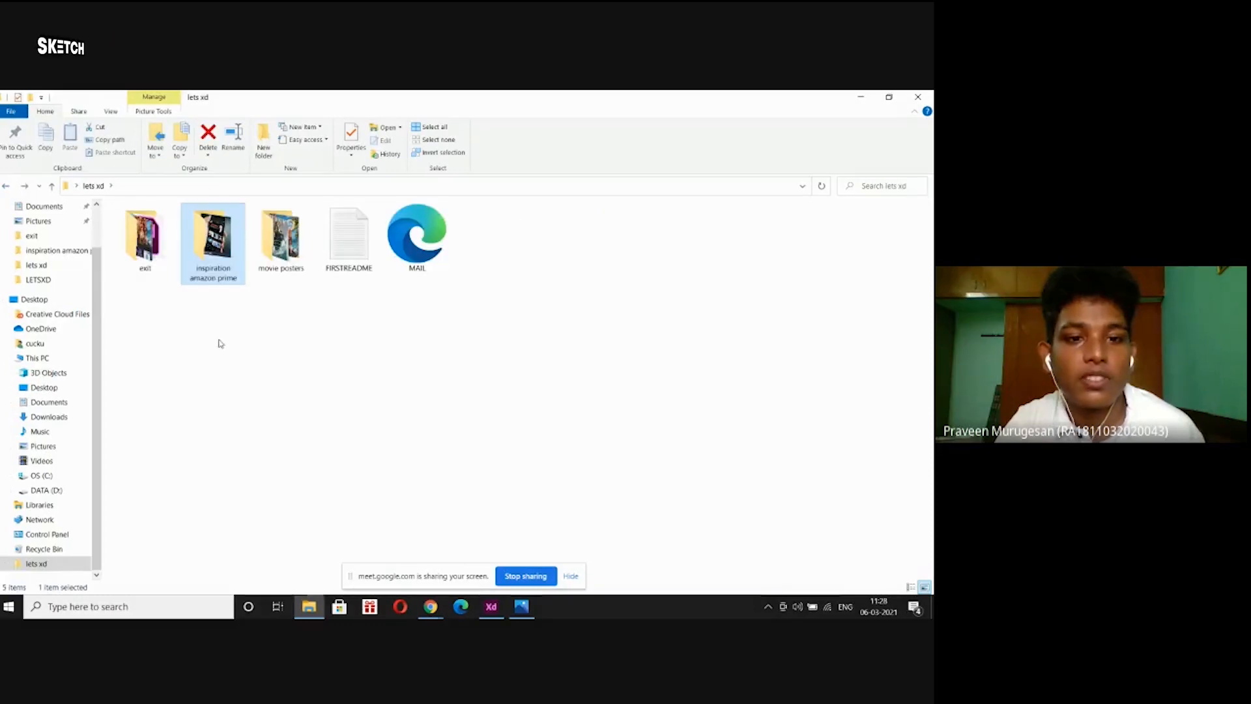
double_click(132, 265)
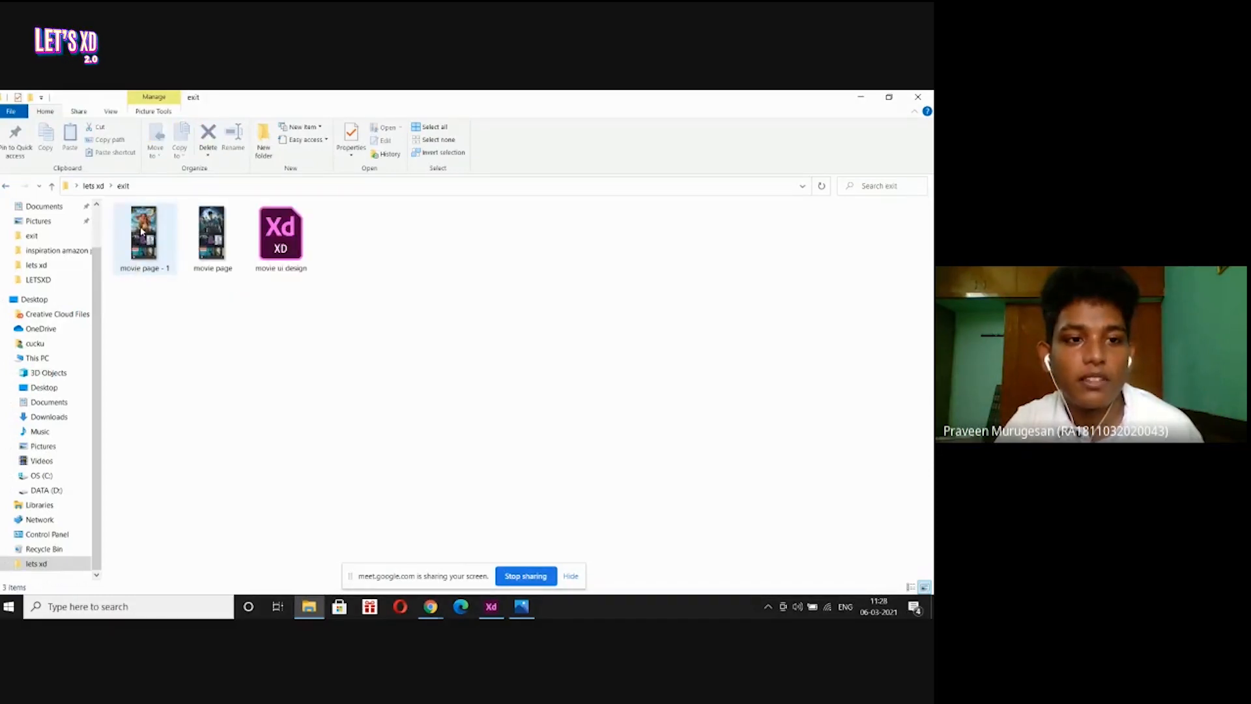
double_click(135, 267)
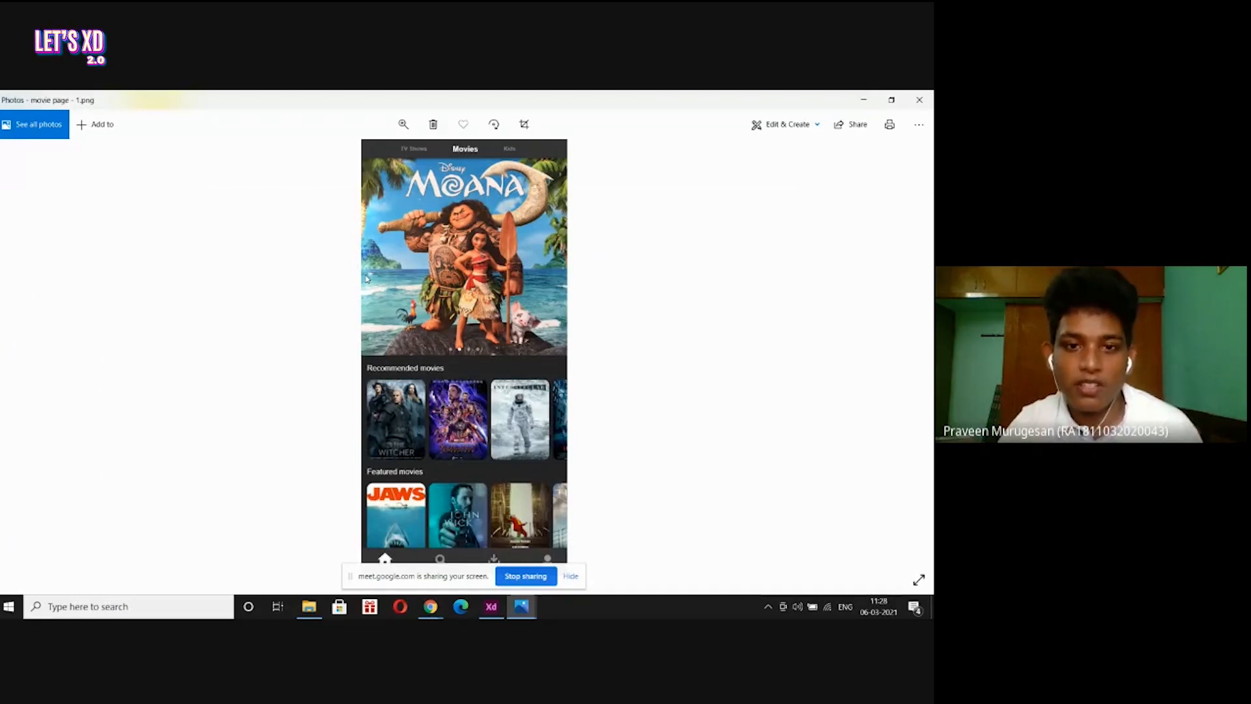
Close the Moana image and view the movie page image showing the Harry Potter screen.
click(918, 100)
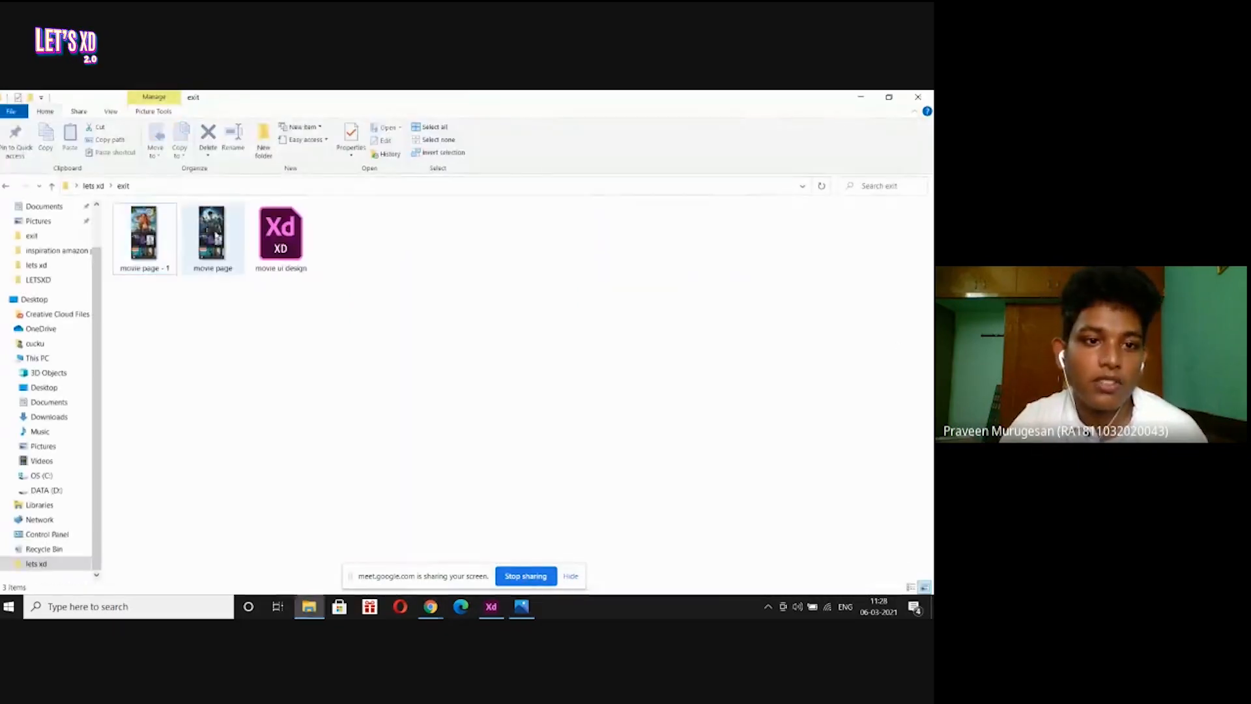
click(213, 235)
double_click(215, 235)
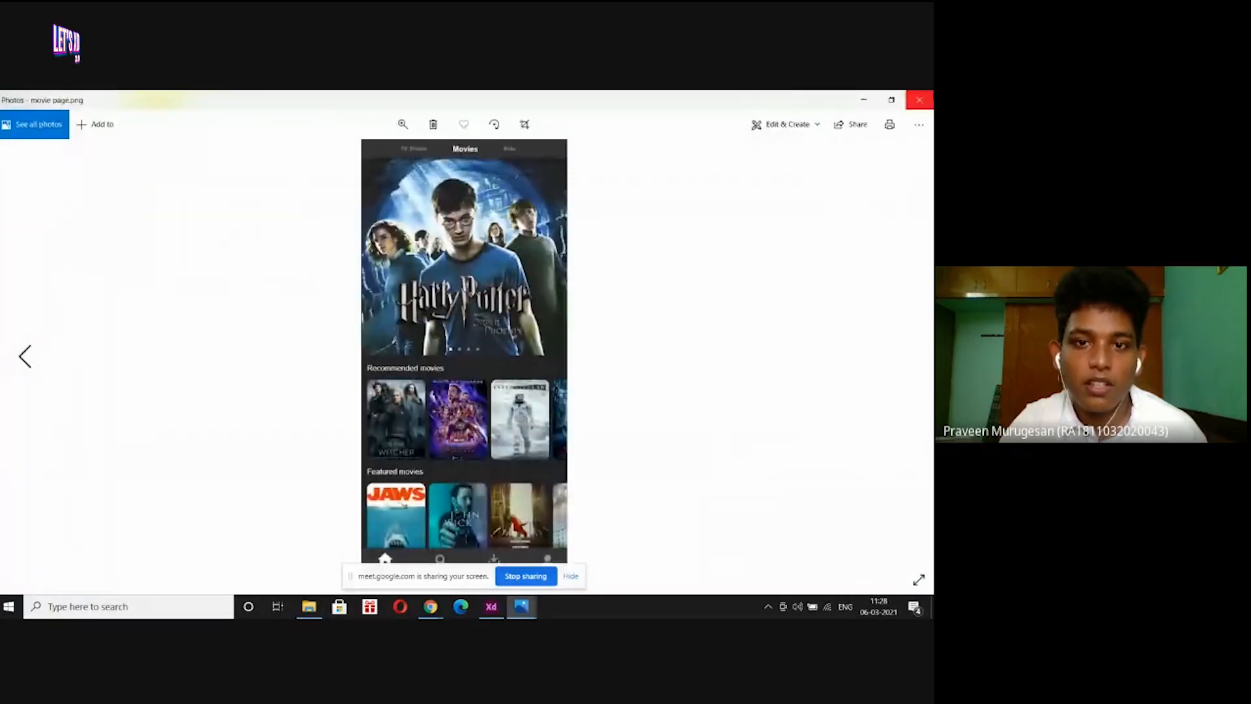
click(918, 98)
click(401, 402)
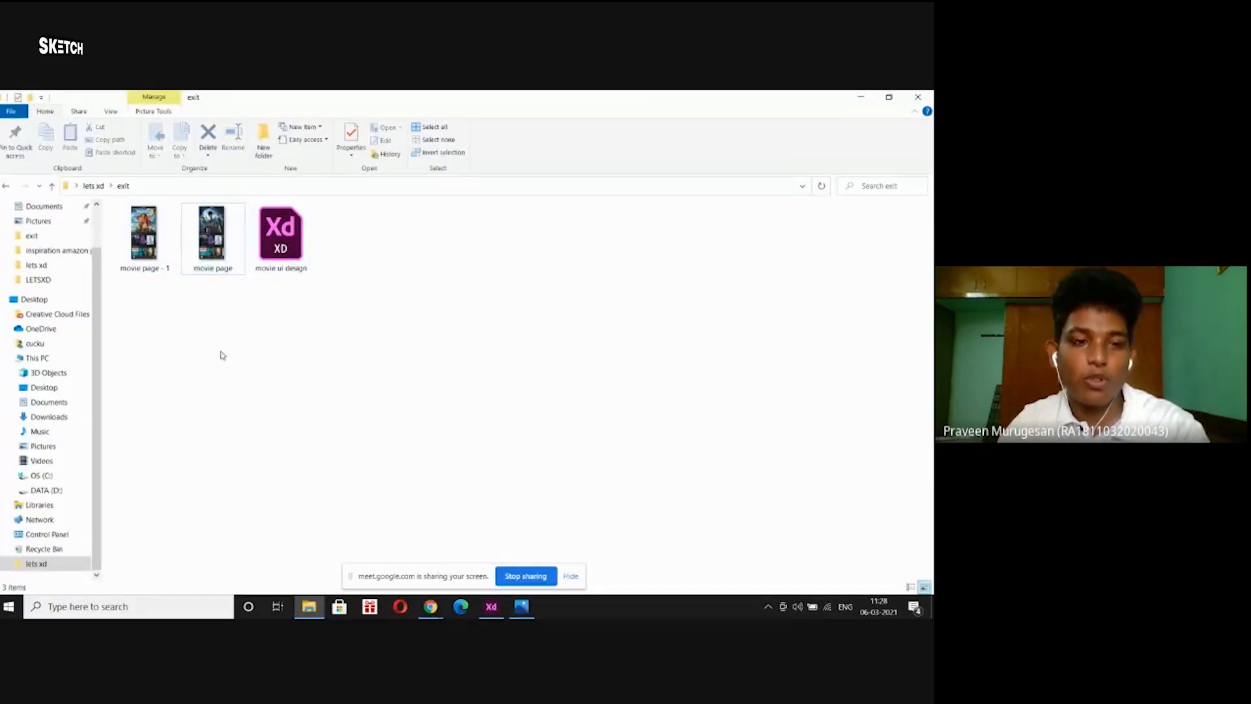
Review the movie page - 1 image again, then open movie ui design.xd in Adobe XD.
double_click(145, 232)
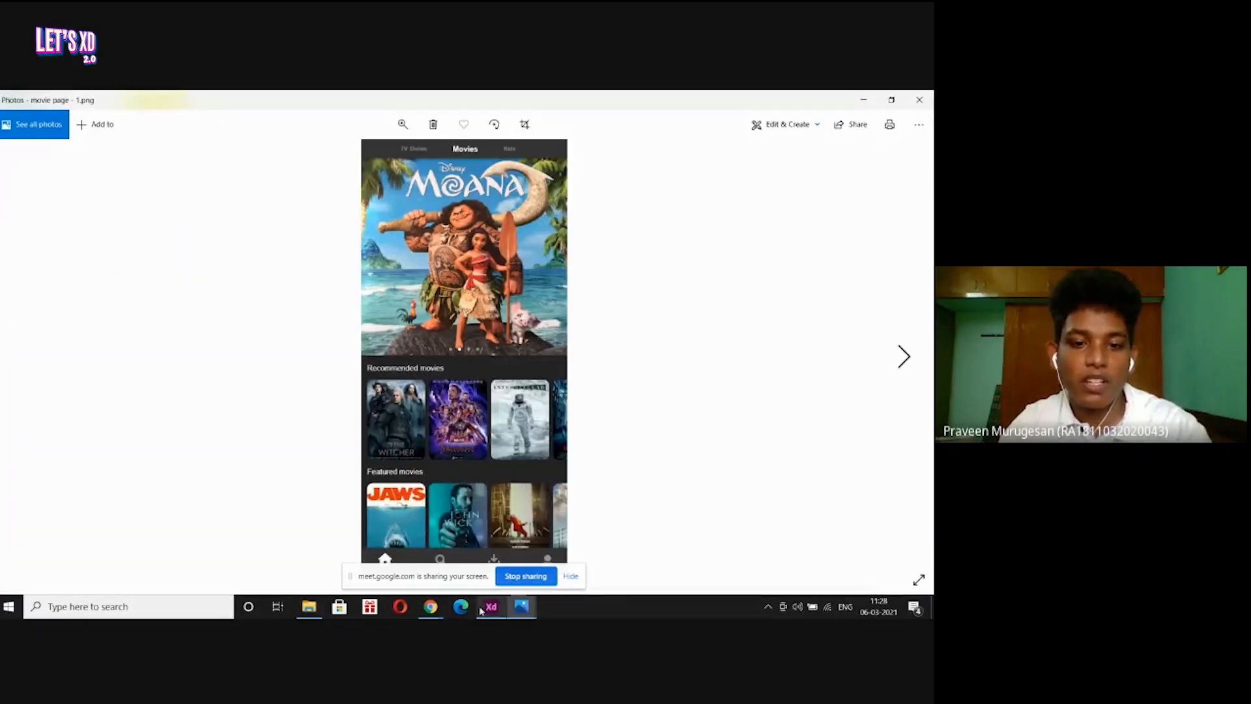
mouse_move(491, 606)
mouse_move(477, 555)
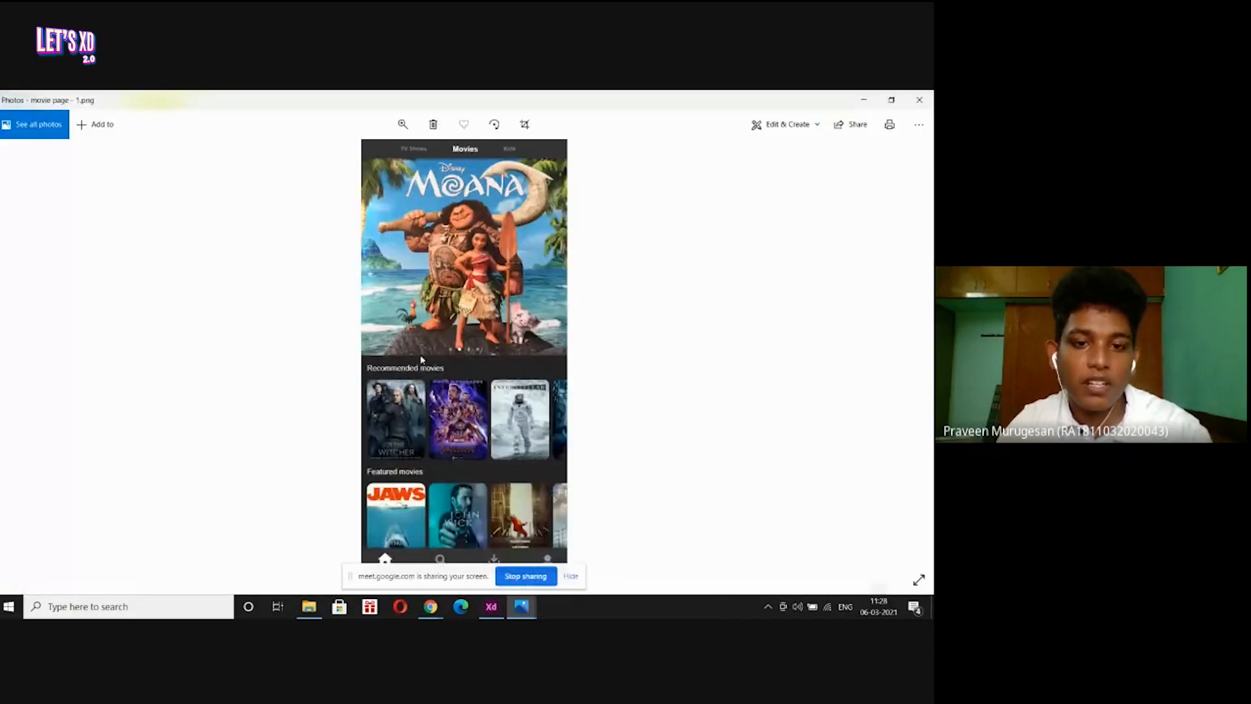
click(919, 100)
double_click(287, 248)
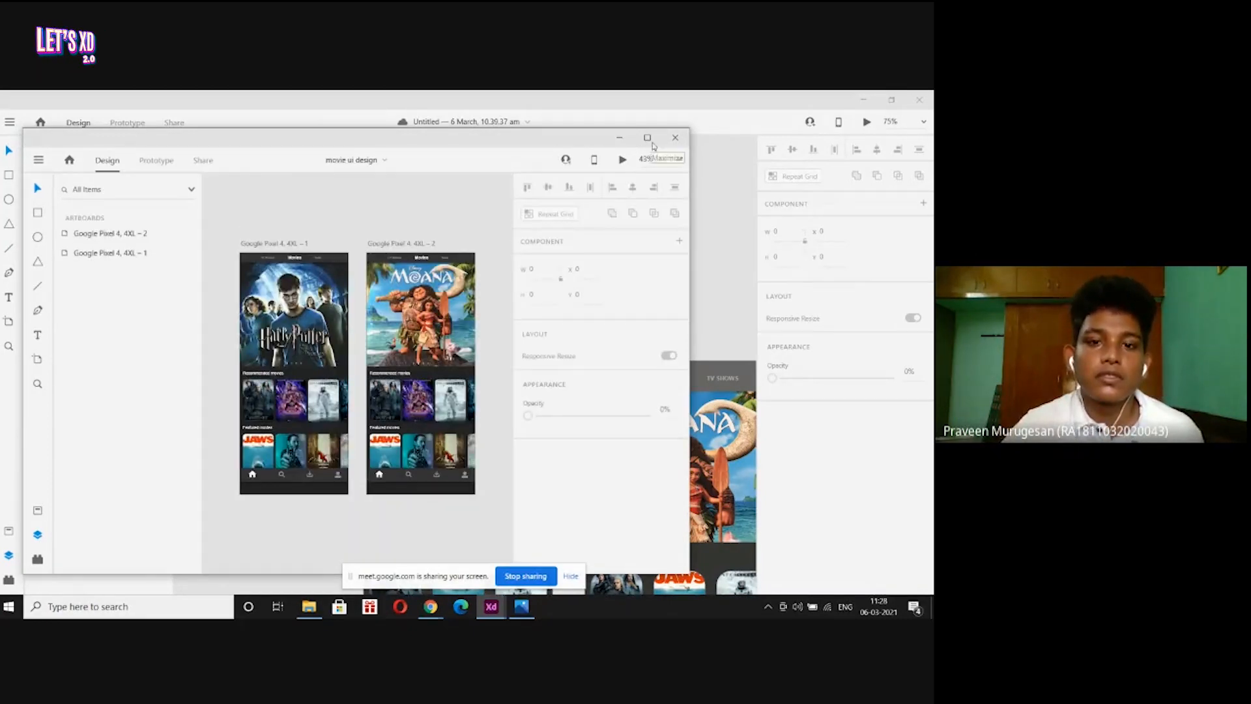
Maximize the movie ui design window and preview from the Harry Potter artboard (Google Pixel 4, 4XL – 1).
click(647, 137)
click(267, 206)
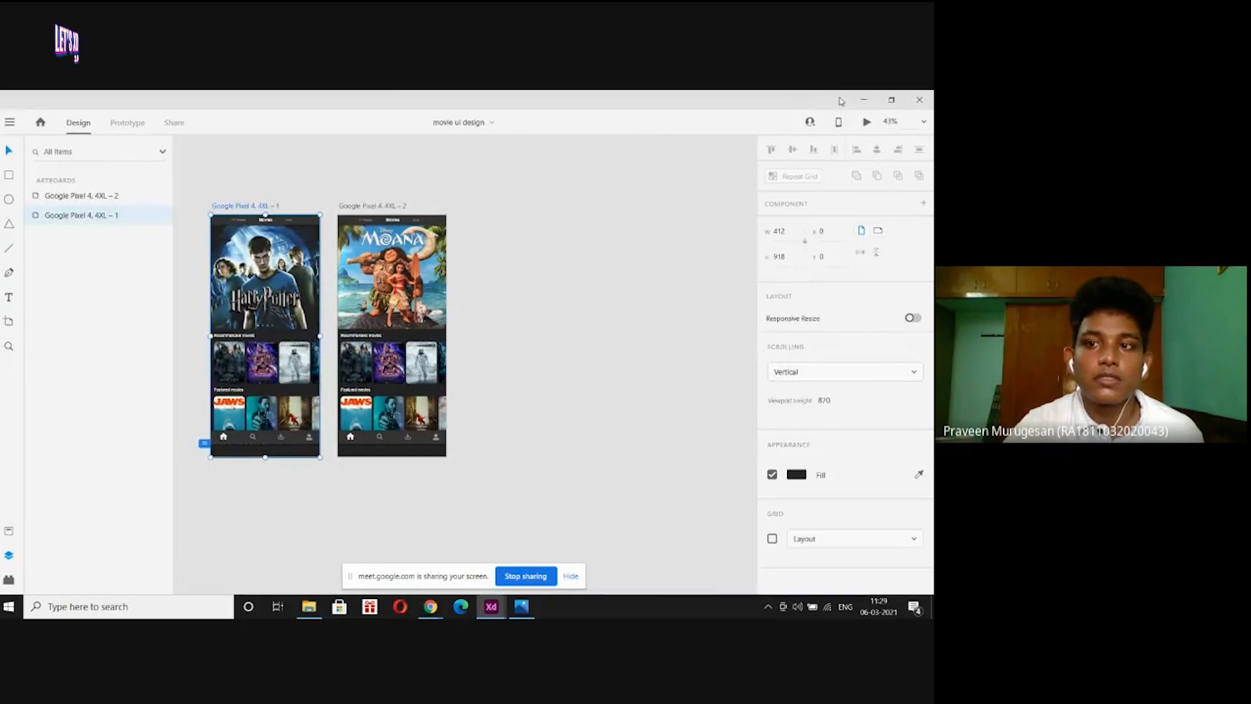
click(868, 124)
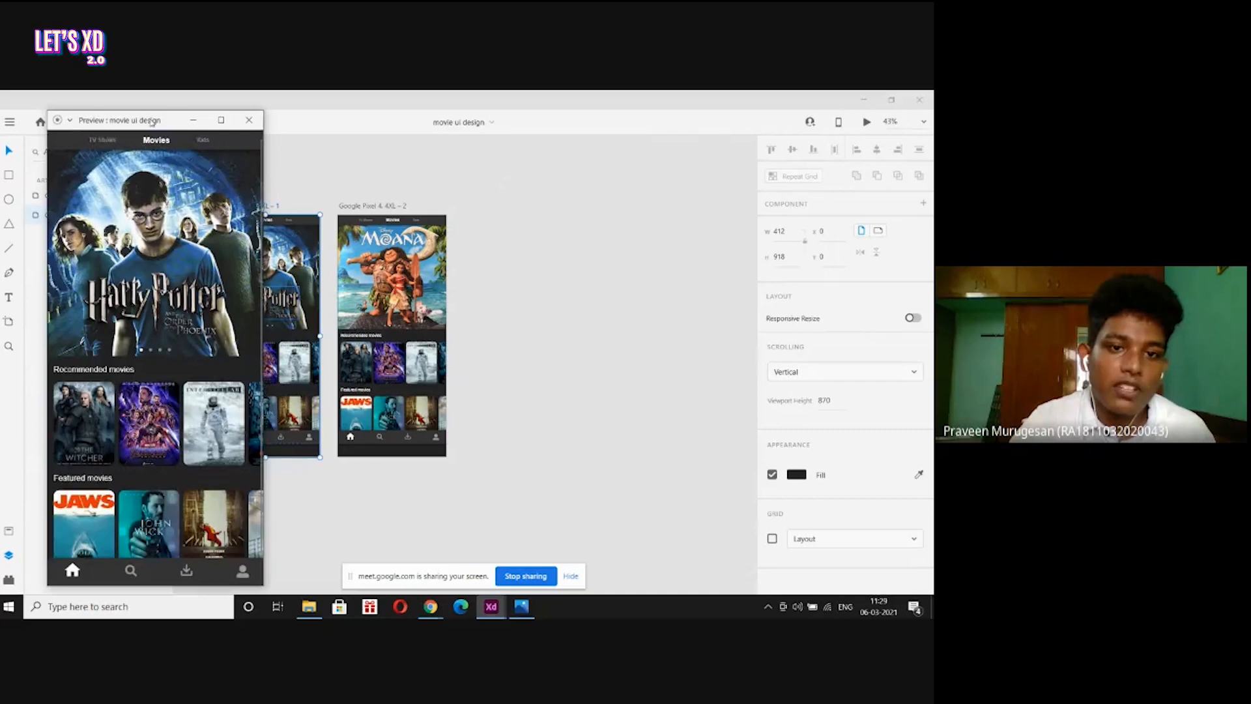
Scroll through the preview, close it, and minimize both XD windows.
mouse_move(150, 121)
mouse_down()
mouse_move(698, 161)
mouse_move(644, 164)
mouse_move(592, 127)
mouse_move(392, 109)
mouse_move(164, 115)
mouse_up()
scroll(609, 235, down, 2)
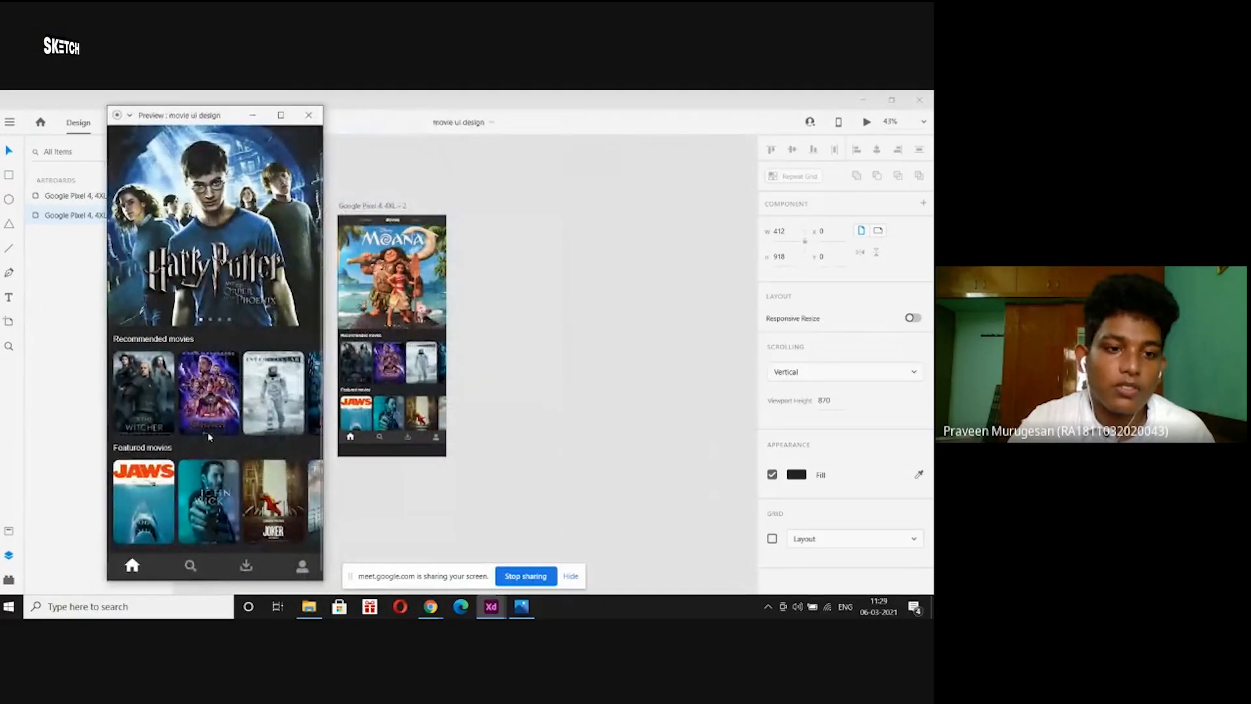
scroll(209, 437, up, 2)
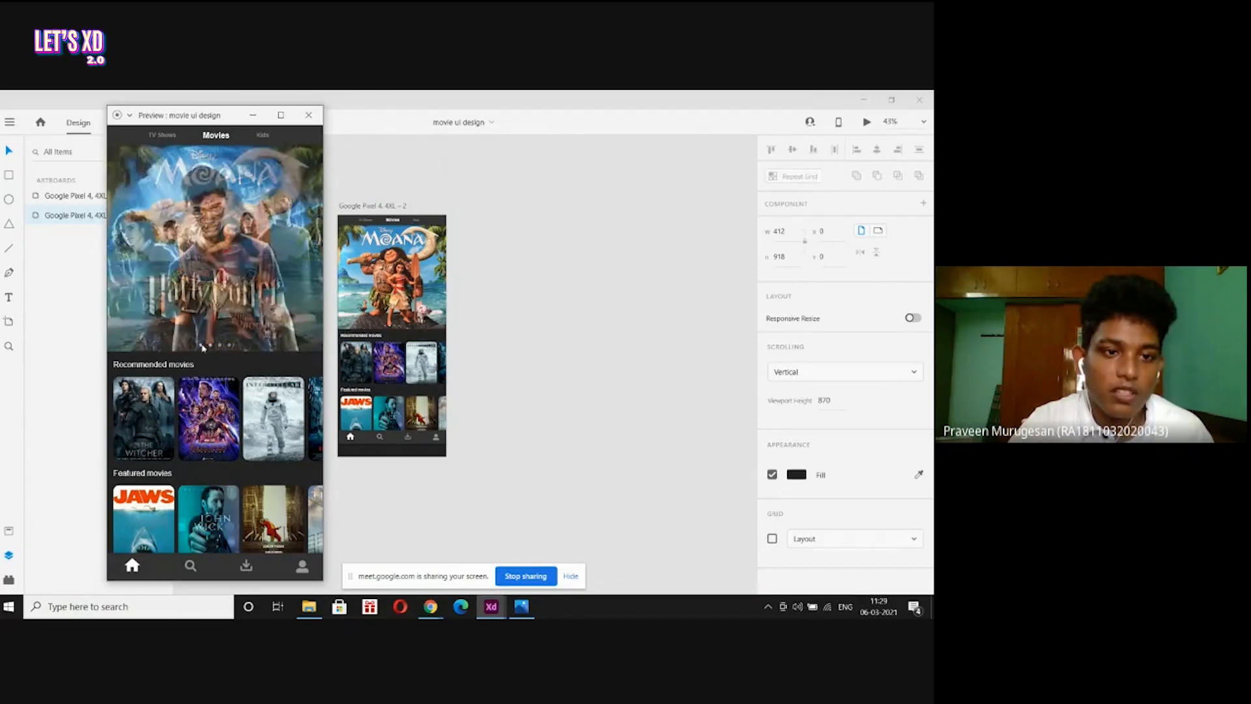
scroll(237, 180, down, 1)
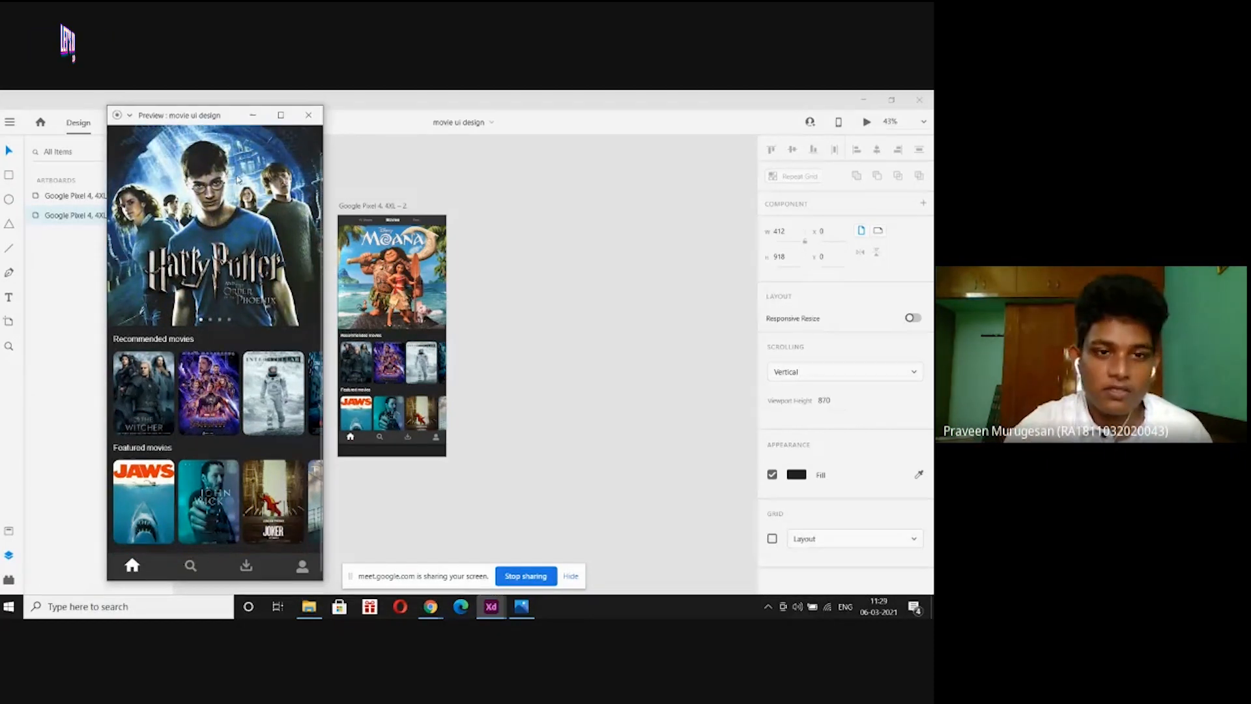
click(309, 115)
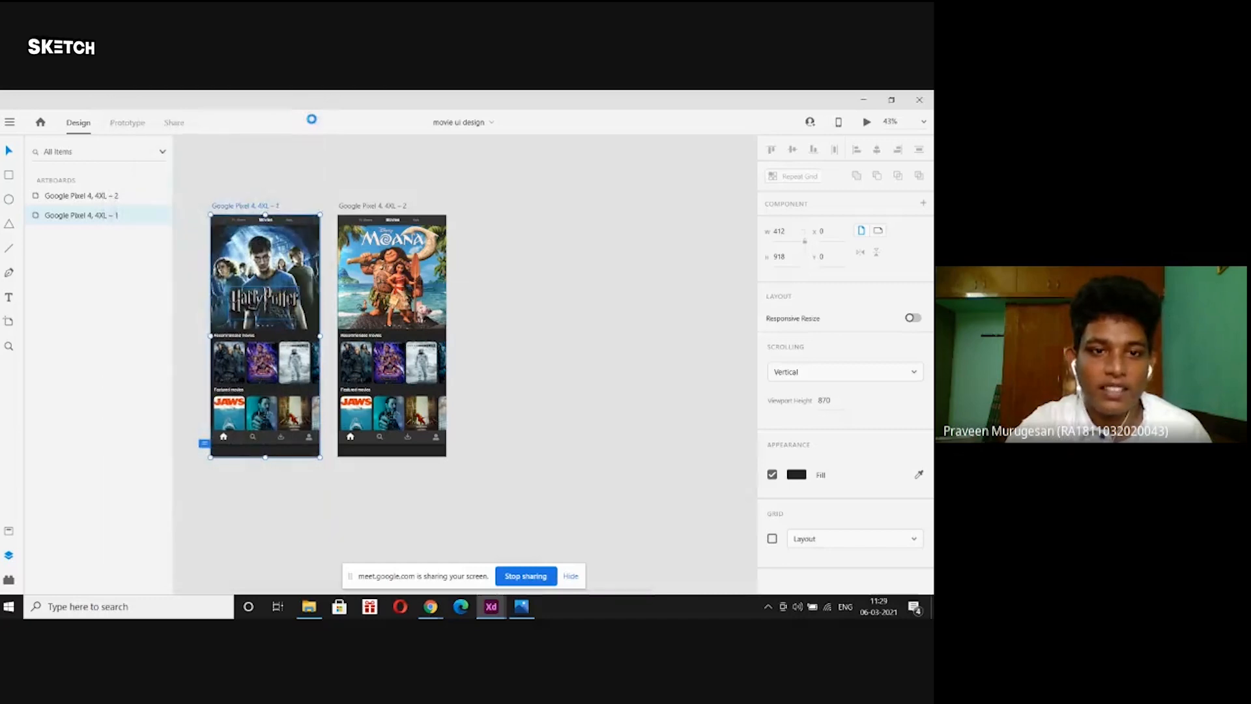
click(873, 93)
click(874, 94)
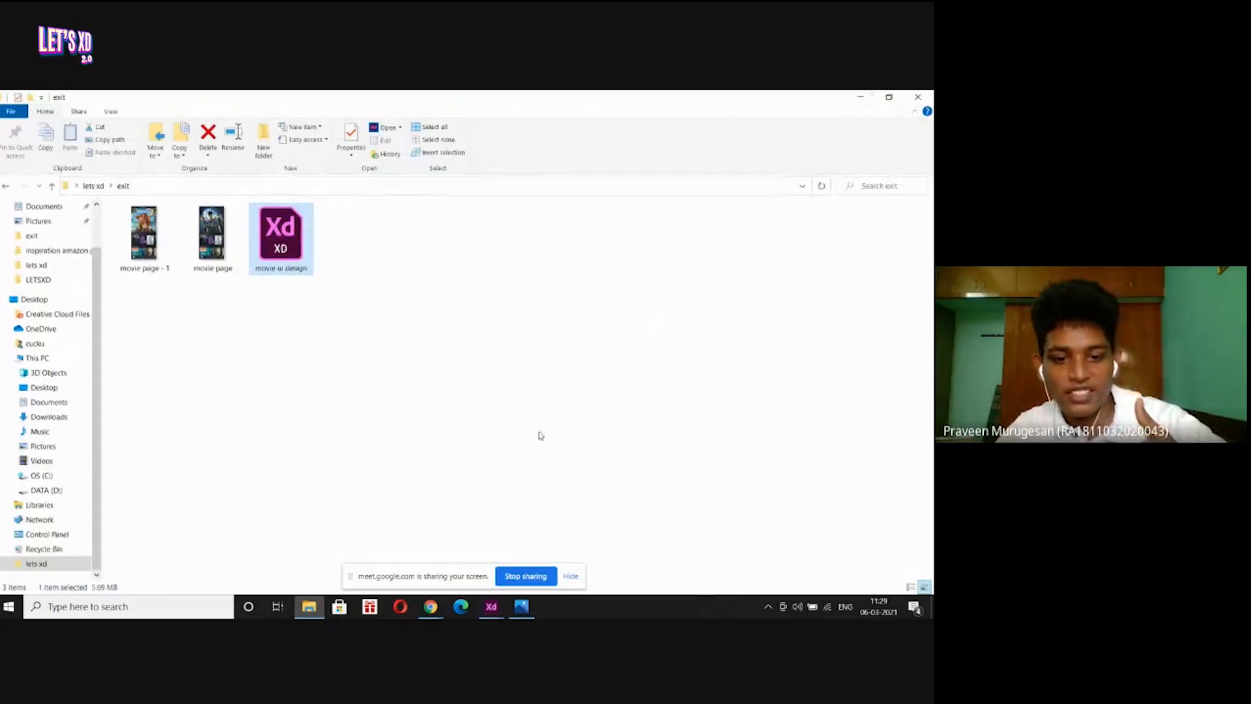
Bring the Google Meet call forward and toggle the microphone twice, leaving it muted.
mouse_move(430, 609)
click(365, 554)
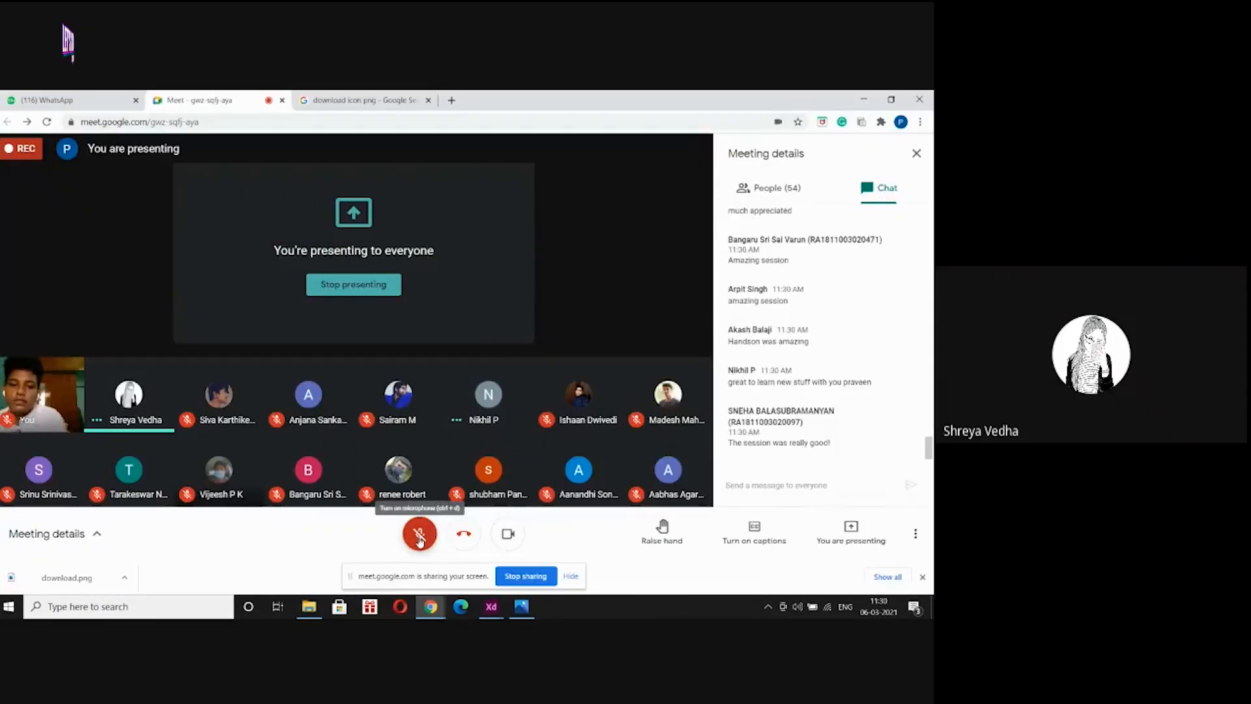
click(419, 537)
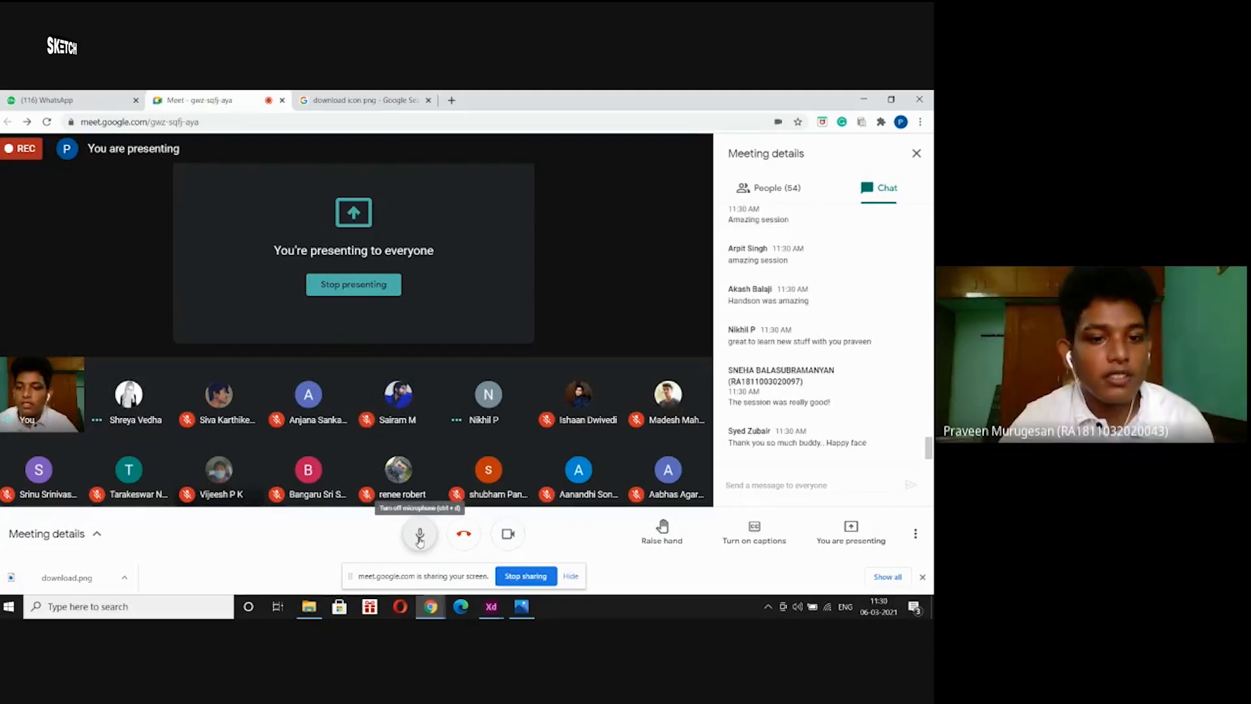
click(419, 537)
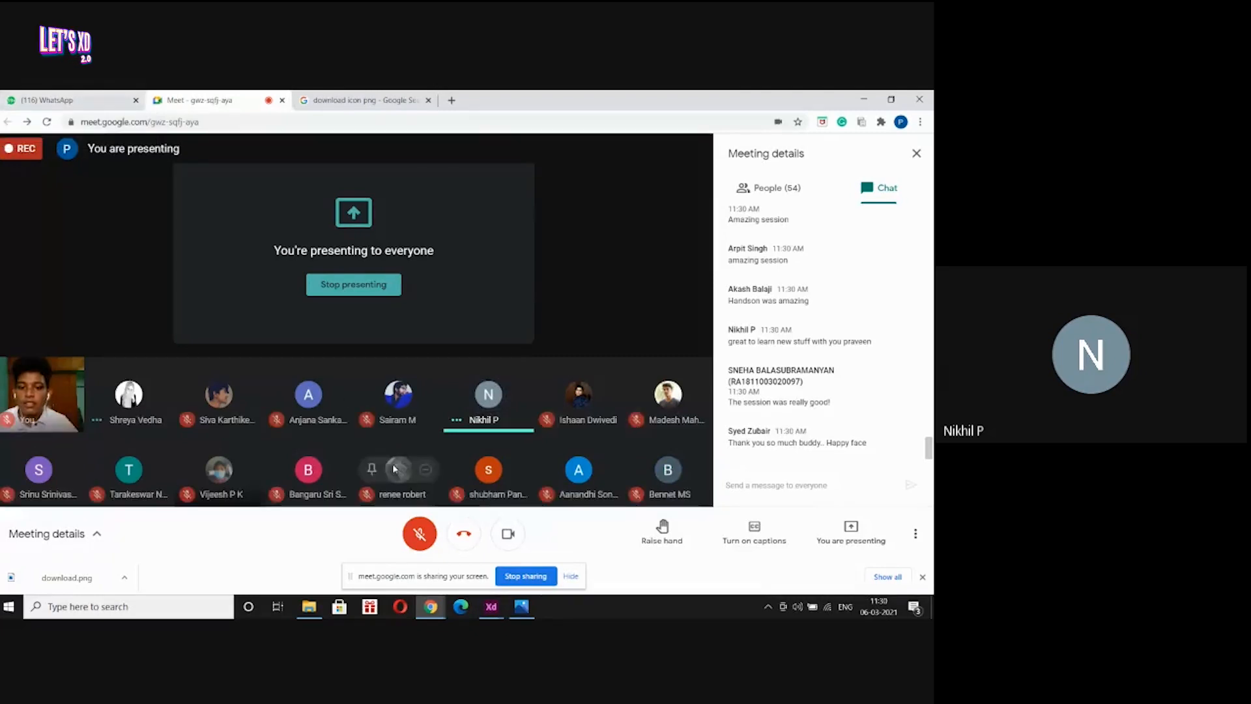
click(419, 535)
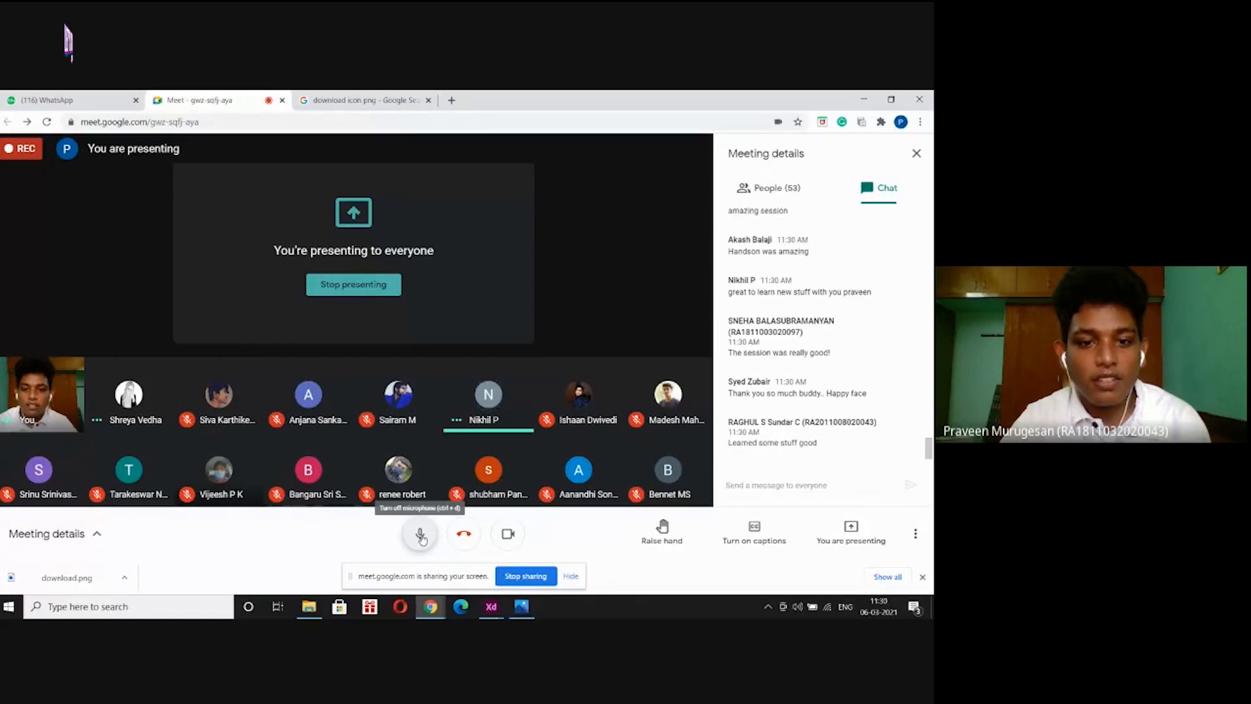
click(420, 535)
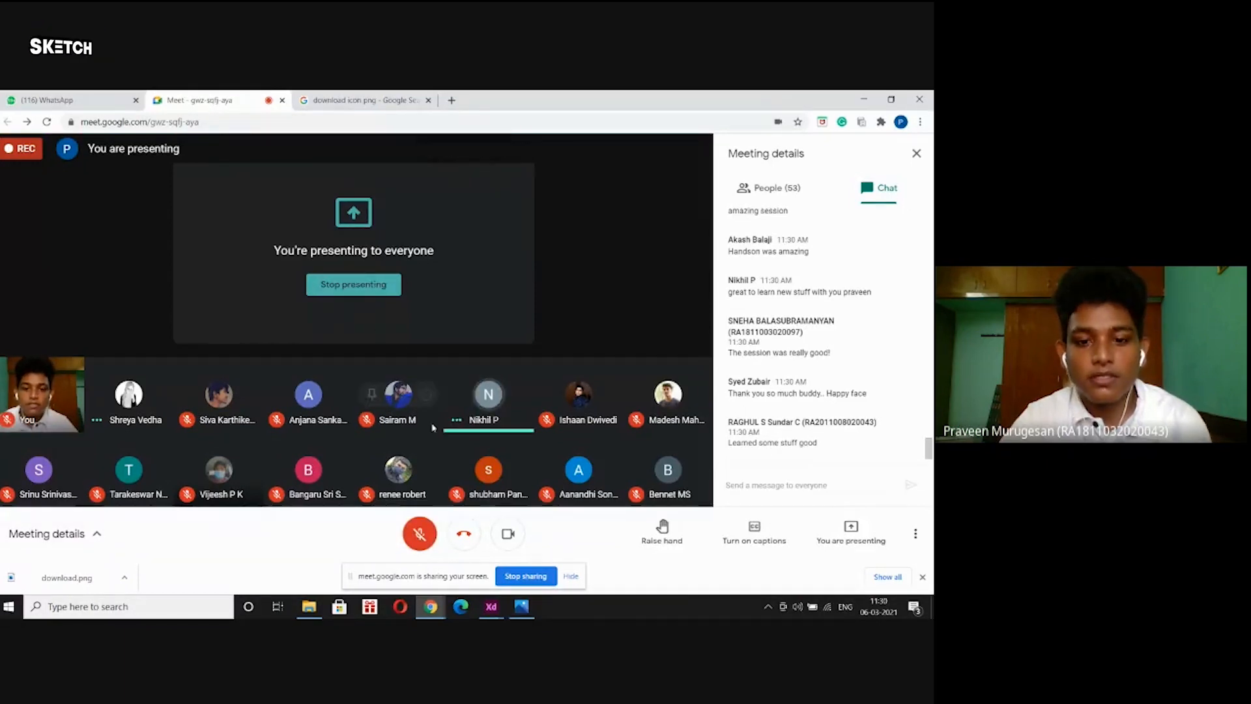